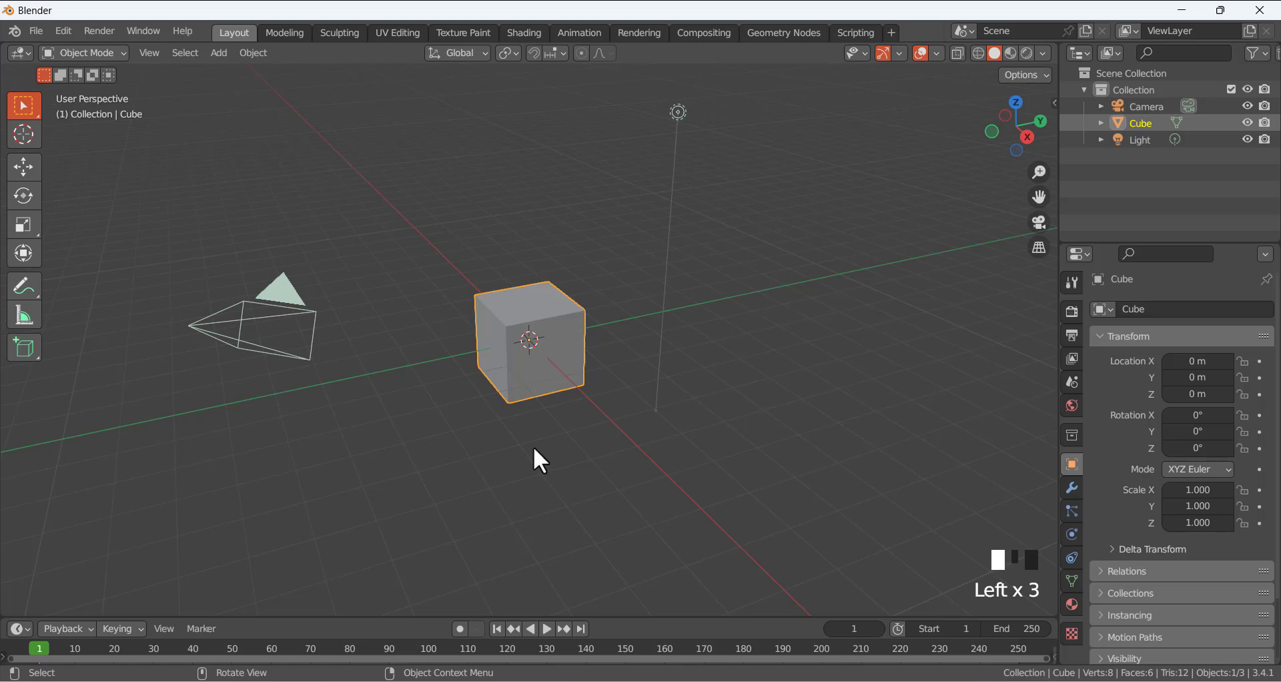
# Flatten the default cube along the Z axis to a scale of about 0.19.
pyautogui.click(569, 414)
pyautogui.press('s')
pyautogui.press('z')
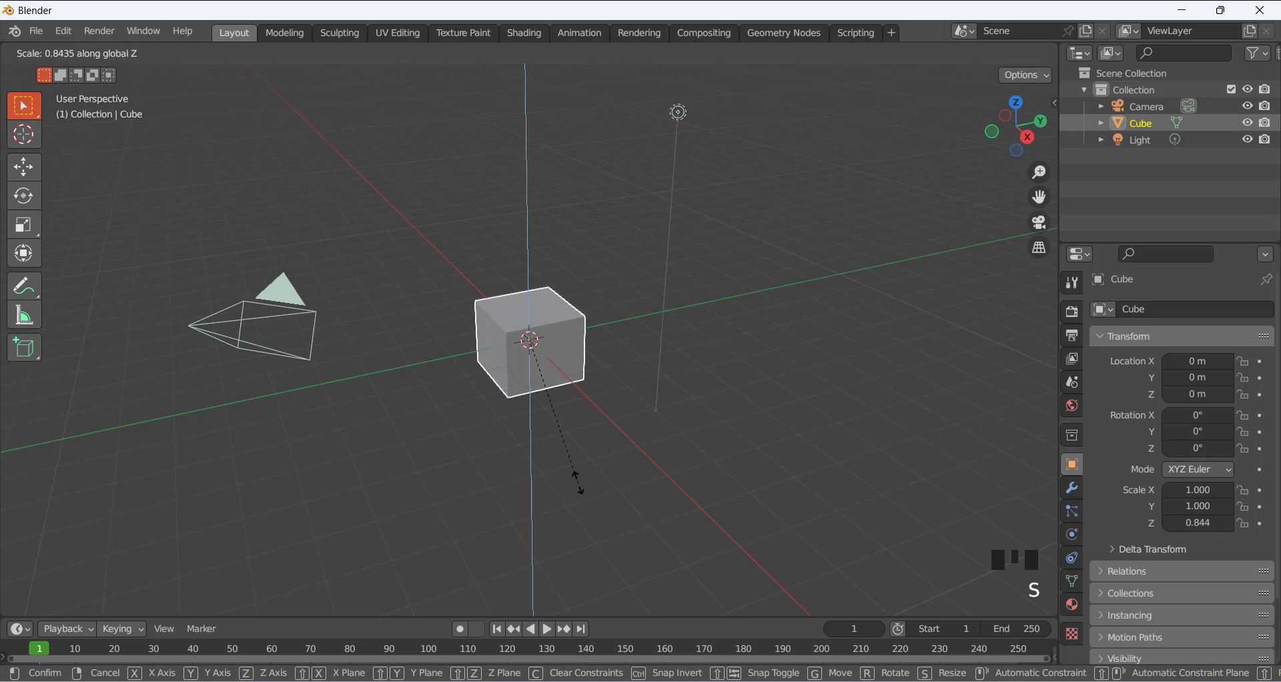
pyautogui.click(538, 370)
pyautogui.scroll(4, 528, 330)
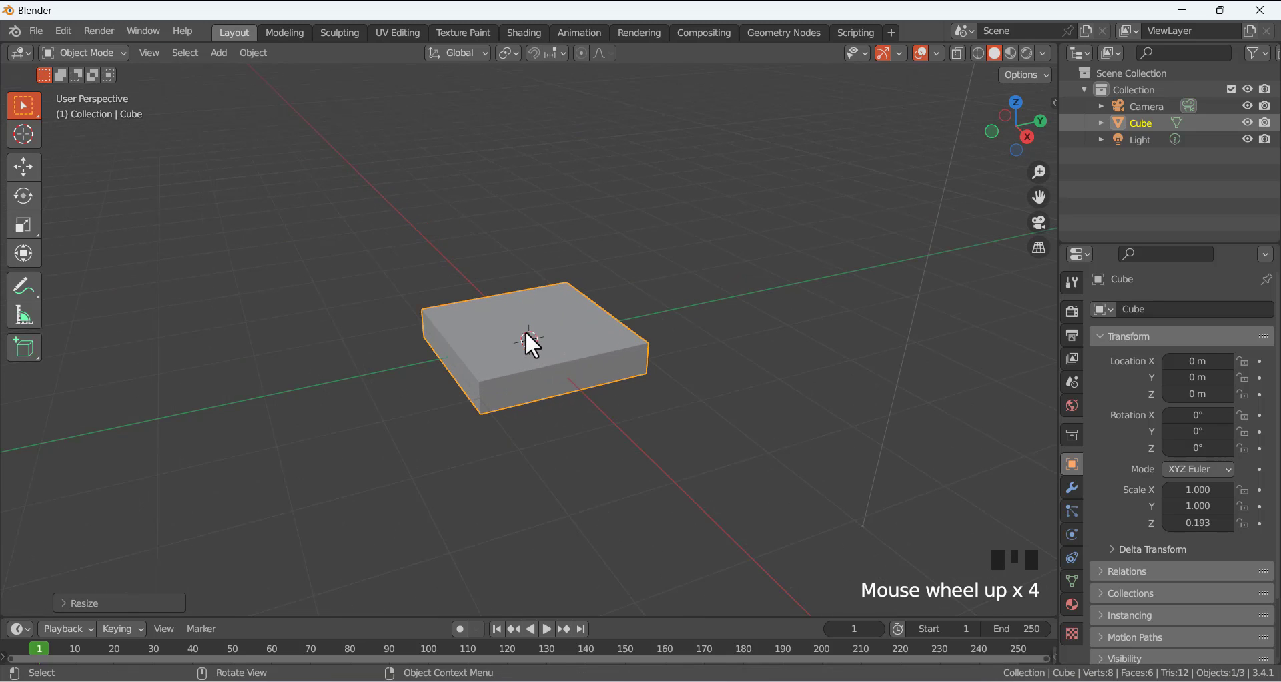
# Stretch the flattened cube to a Y scale of about 2.95 and an X scale of about 1.72 to form a rectangular slab.
pyautogui.middleClick(490, 336)
pyautogui.moveTo(490, 338); pyautogui.dragTo(462, 383, button='middle')
pyautogui.click(351, 405)
pyautogui.scroll(-3, 416, 370)
pyautogui.click(506, 362)
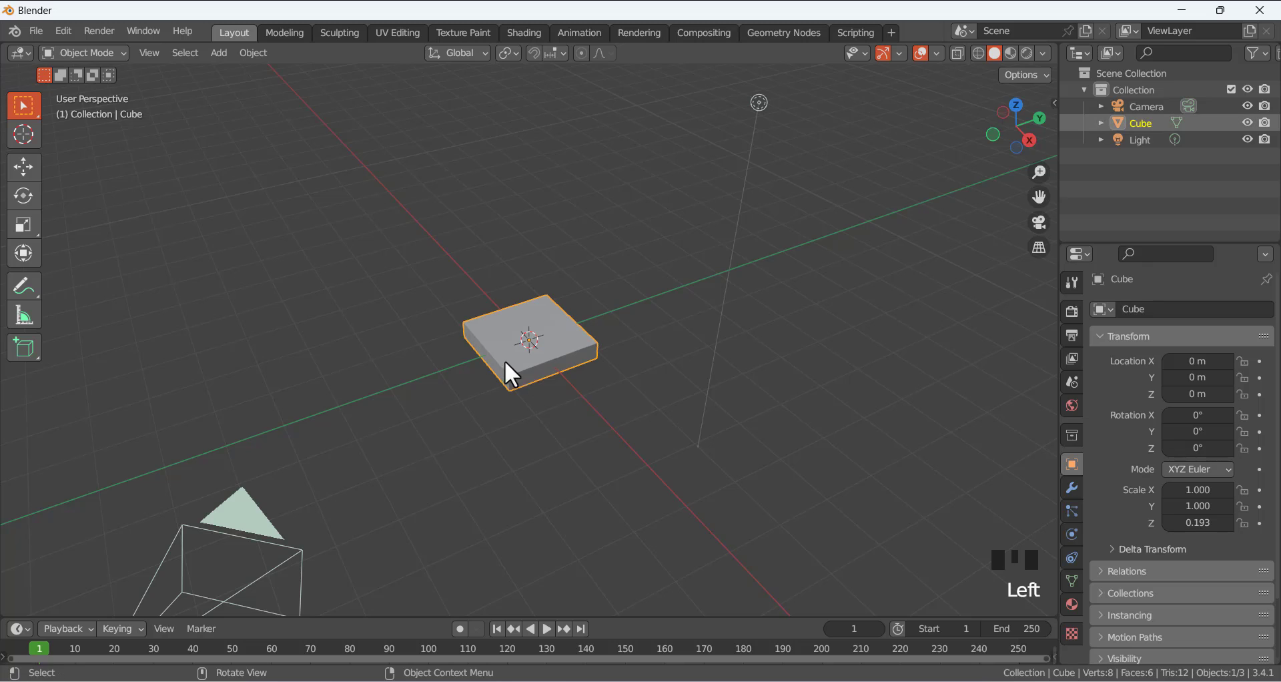
pyautogui.press('s')
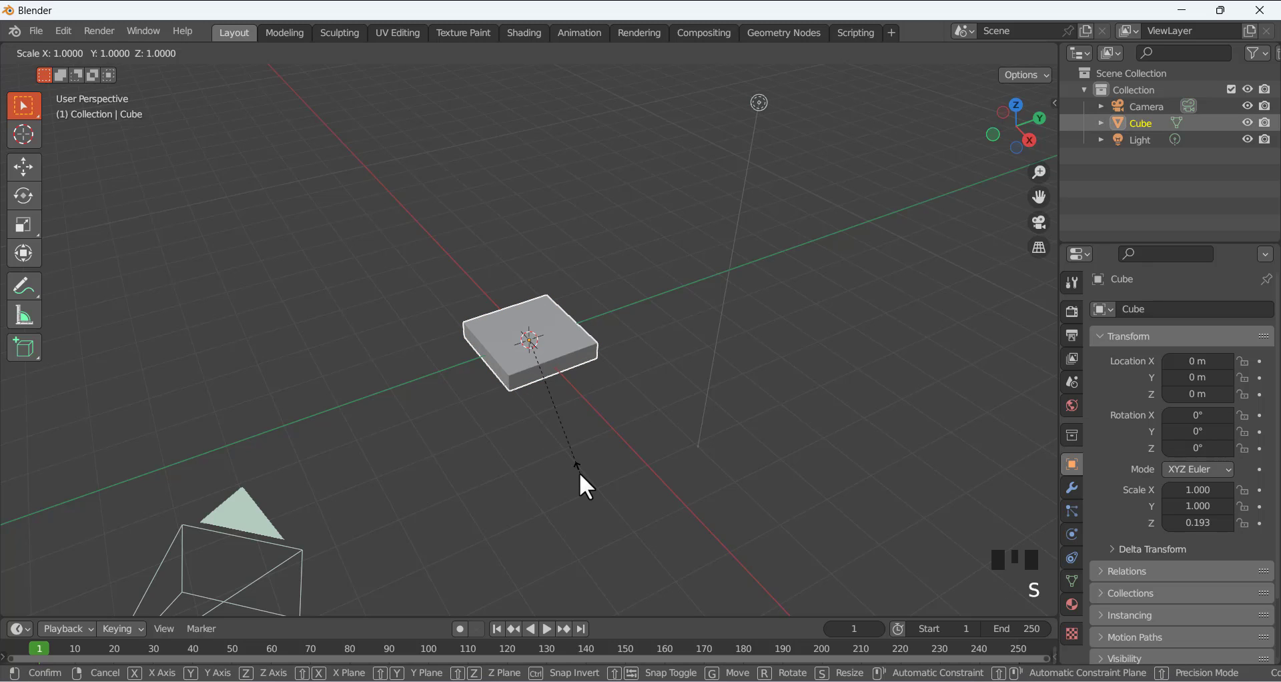
pyautogui.press('y')
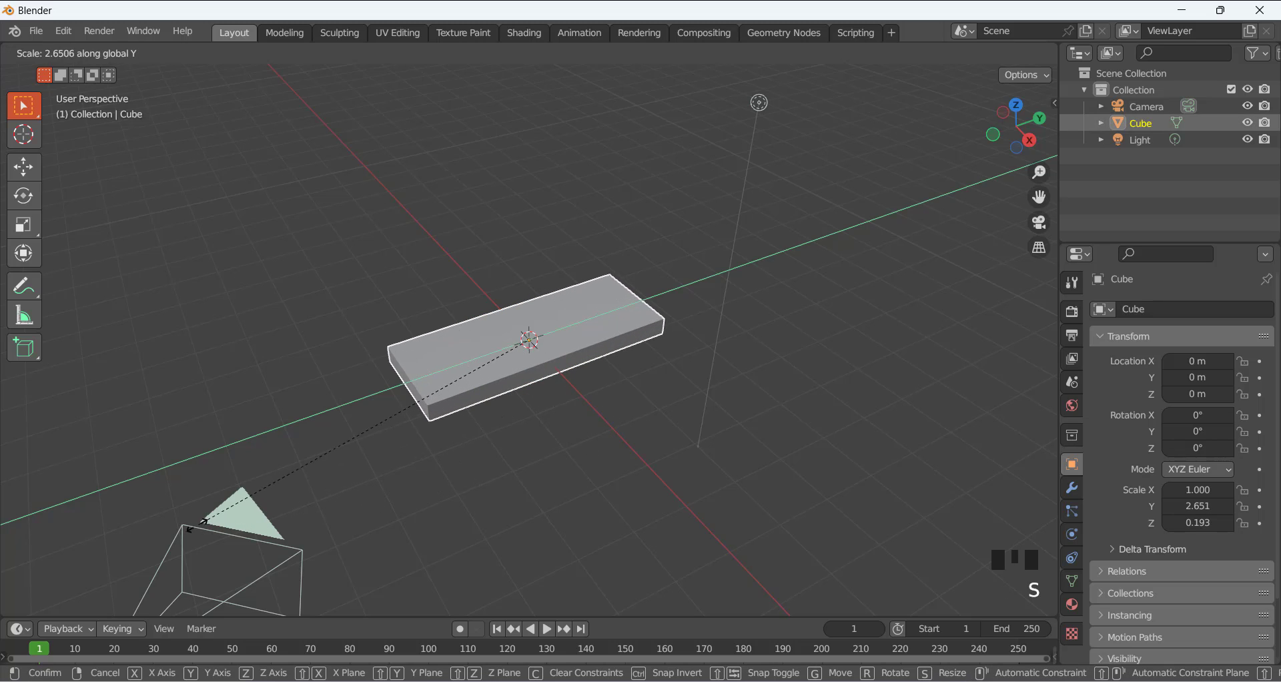
pyautogui.click(154, 532)
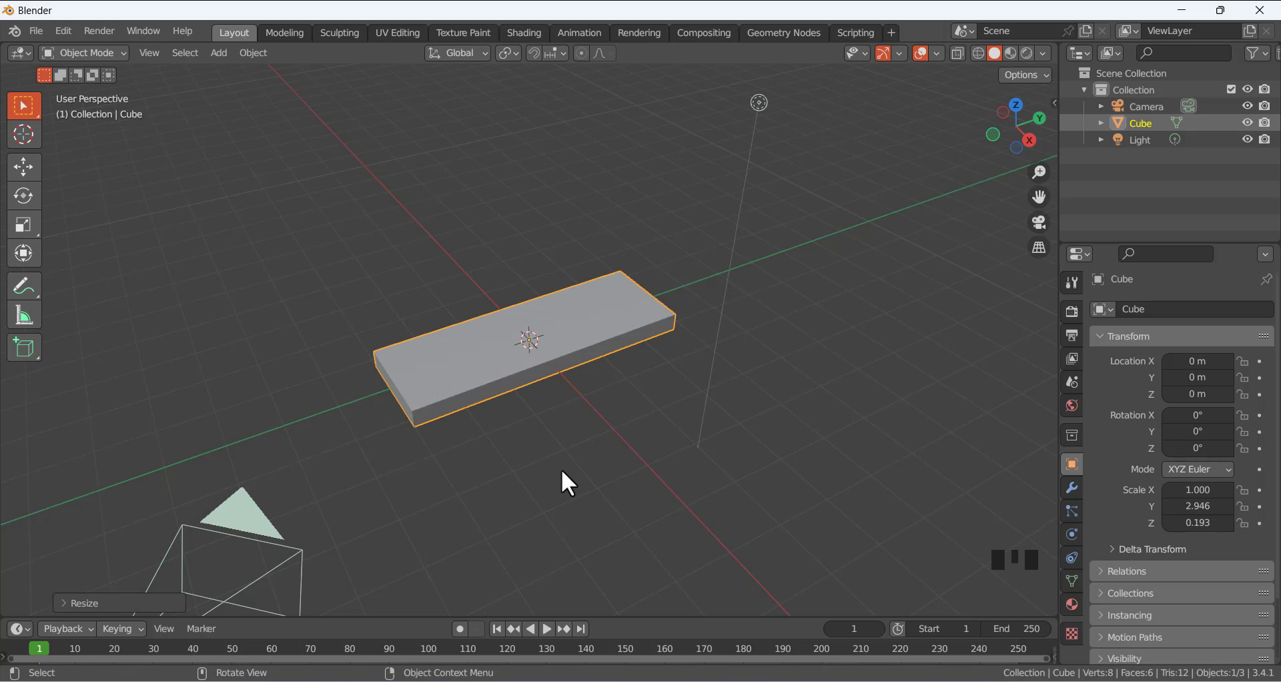
pyautogui.press('s')
pyautogui.press('x')
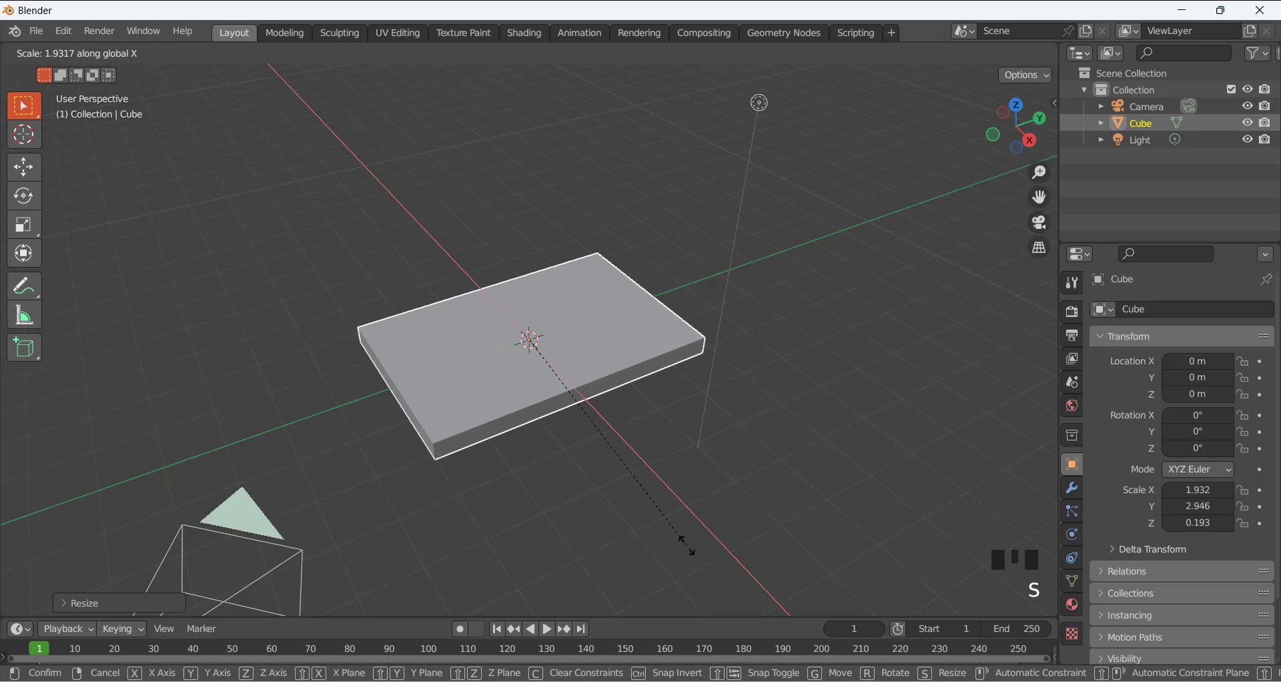
pyautogui.click(667, 527)
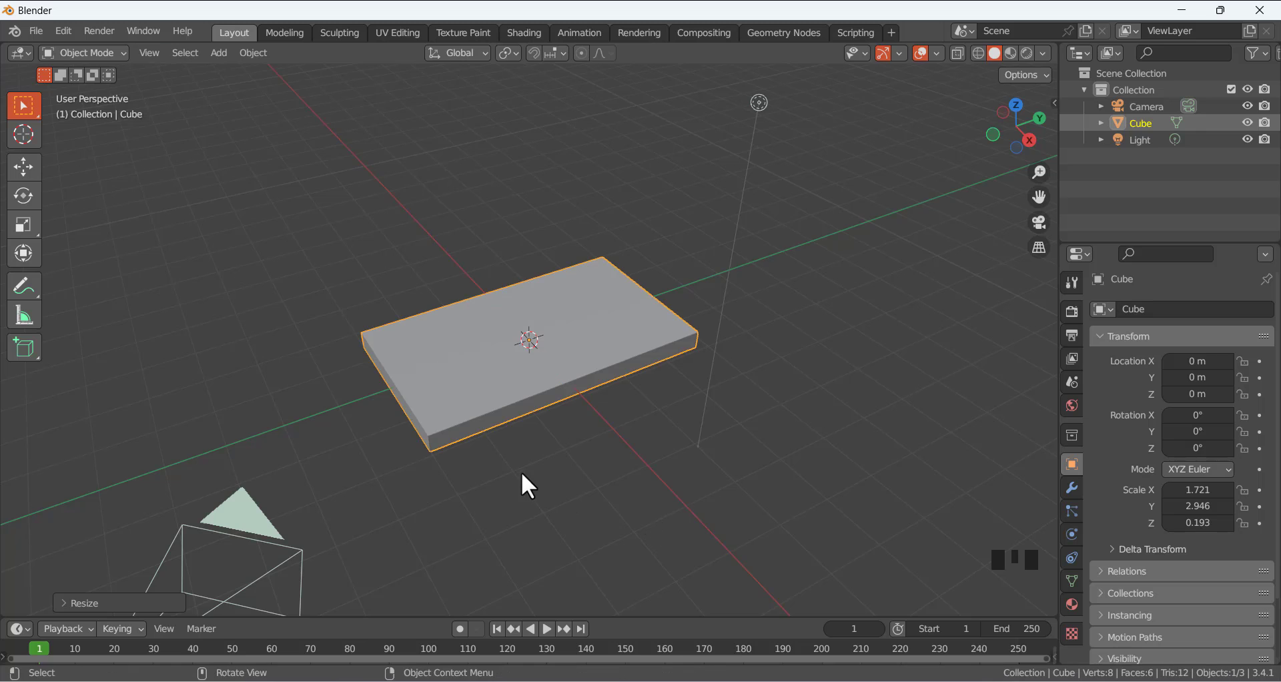
# Apply the slab's scale so its current dimensions count as scale 1, and deselect it.
pyautogui.moveTo(522, 471); pyautogui.dragTo(512, 408, button='middle')
pyautogui.scroll(2, 507, 393)
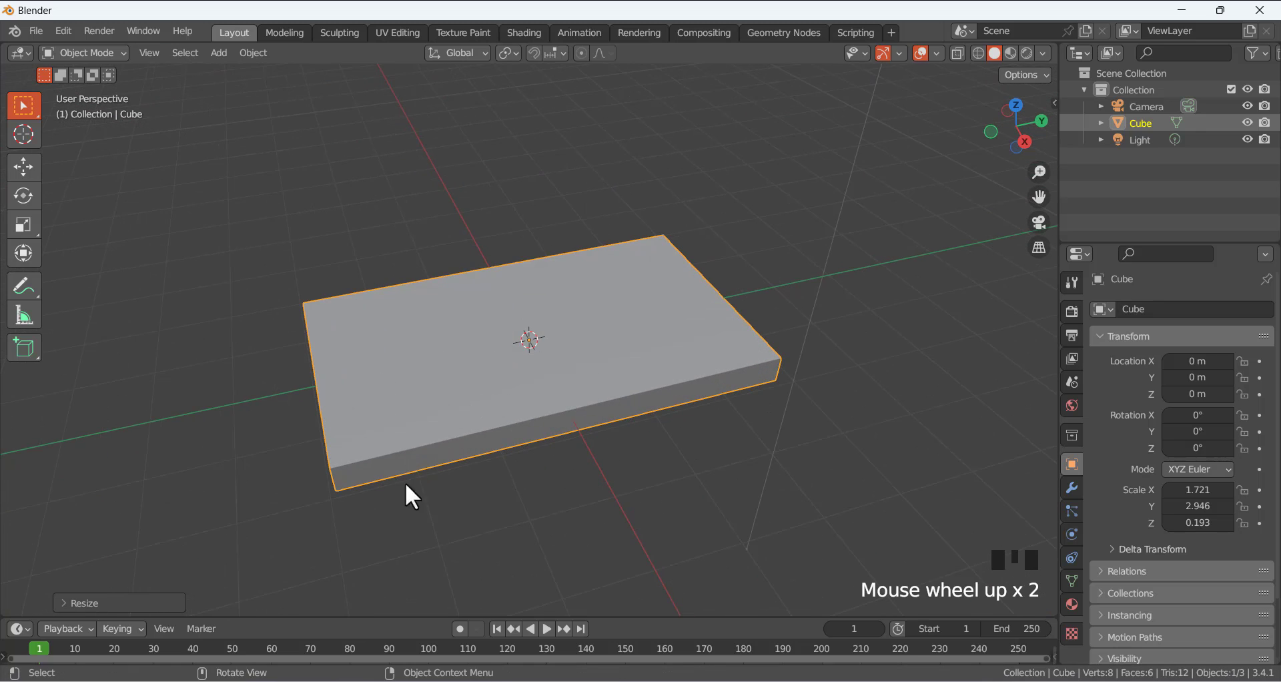
pyautogui.moveTo(406, 483); pyautogui.dragTo(352, 440, button='middle')
pyautogui.scroll(-2, 504, 442)
pyautogui.moveTo(504, 442); pyautogui.dragTo(516, 407, button='middle')
pyautogui.click(503, 429)
pyautogui.click(520, 400)
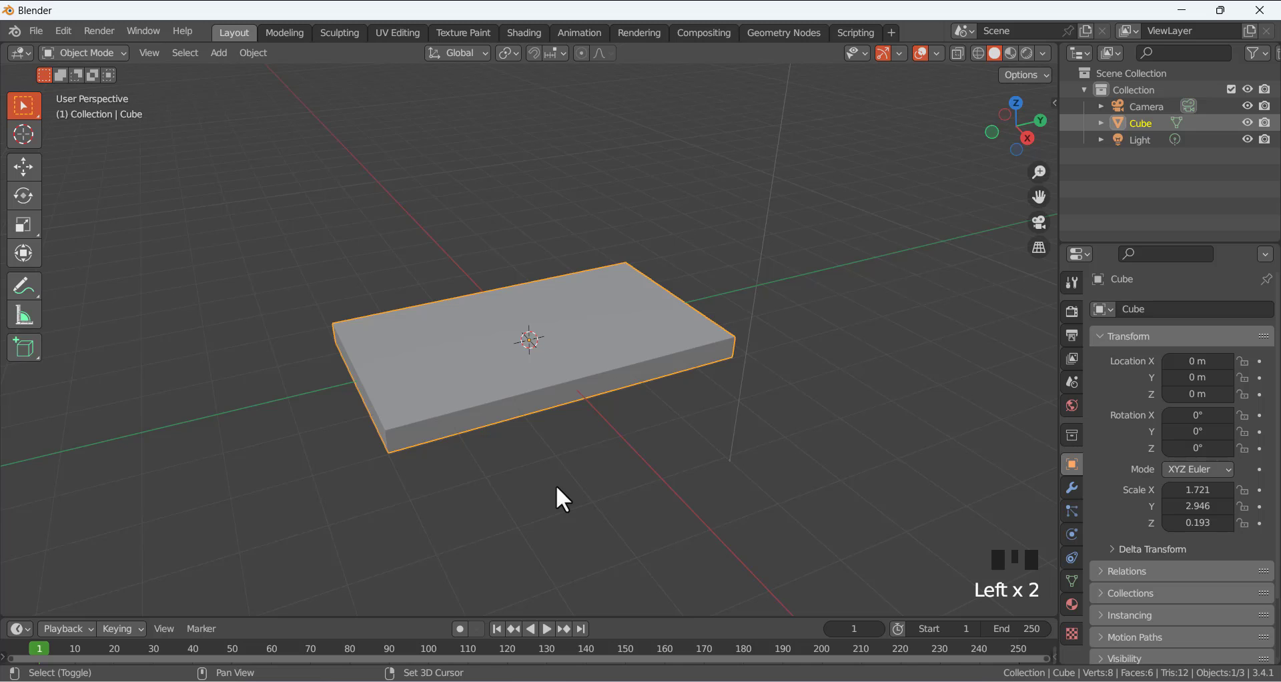
pyautogui.hotkey('shift', 's')
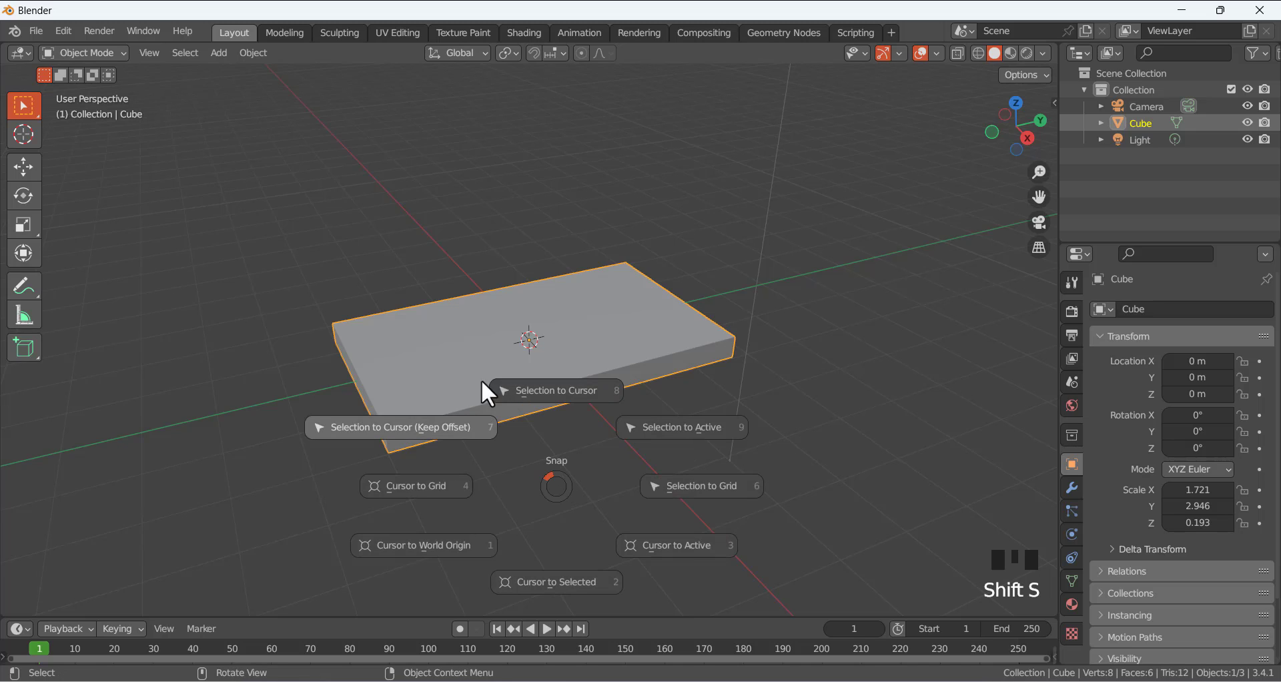
pyautogui.click(447, 256)
pyautogui.hotkey('ctrl', 'a')
pyautogui.click(447, 251)
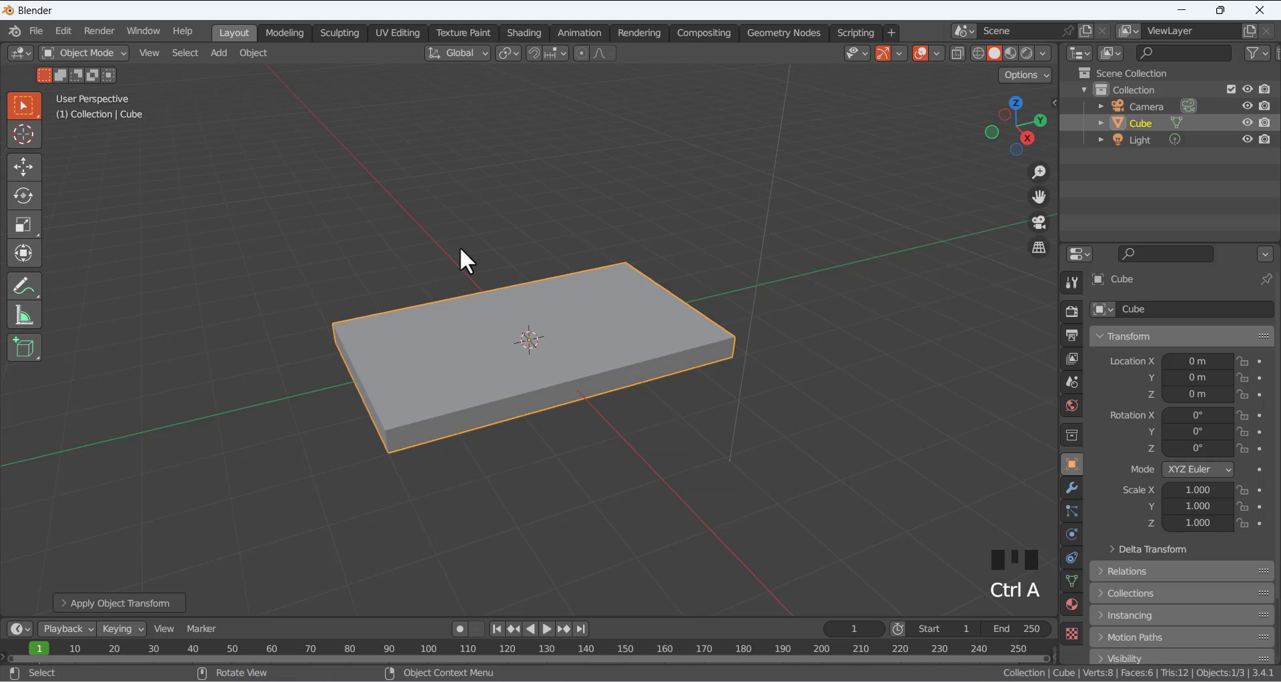
pyautogui.click(461, 249)
pyautogui.moveTo(529, 282); pyautogui.dragTo(494, 305, button='middle')
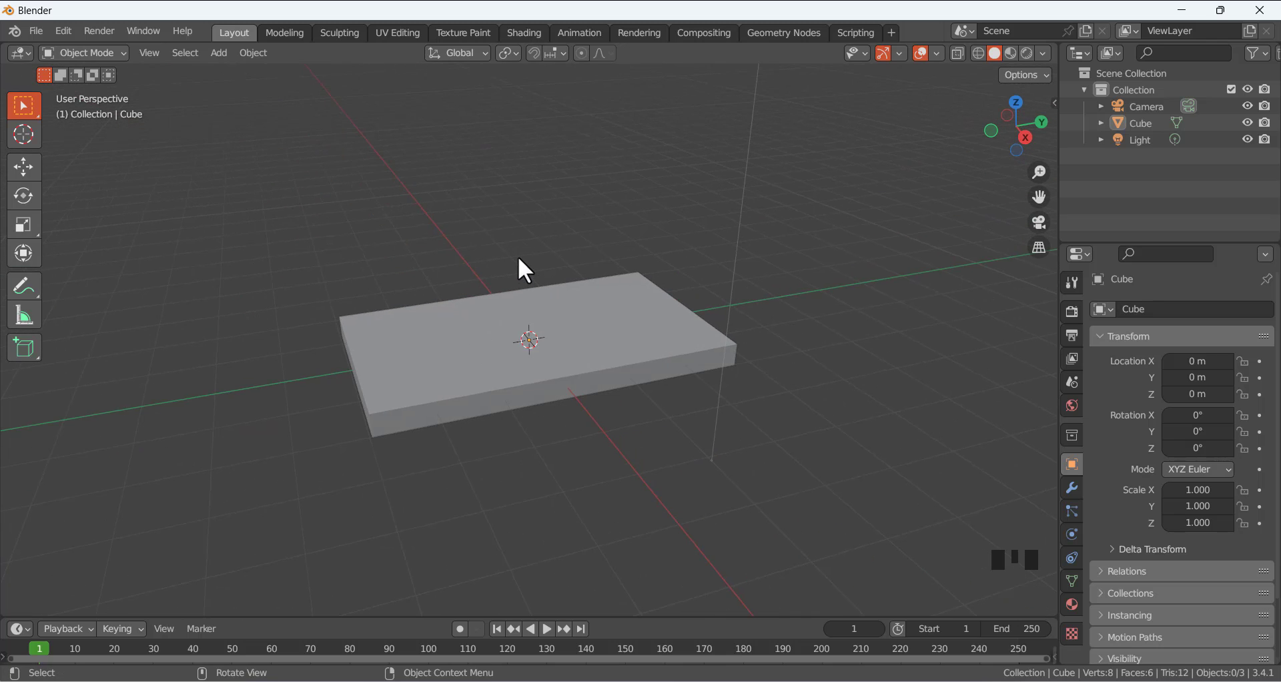
pyautogui.hotkey('shift', 'a')
pyautogui.moveTo(527, 257)
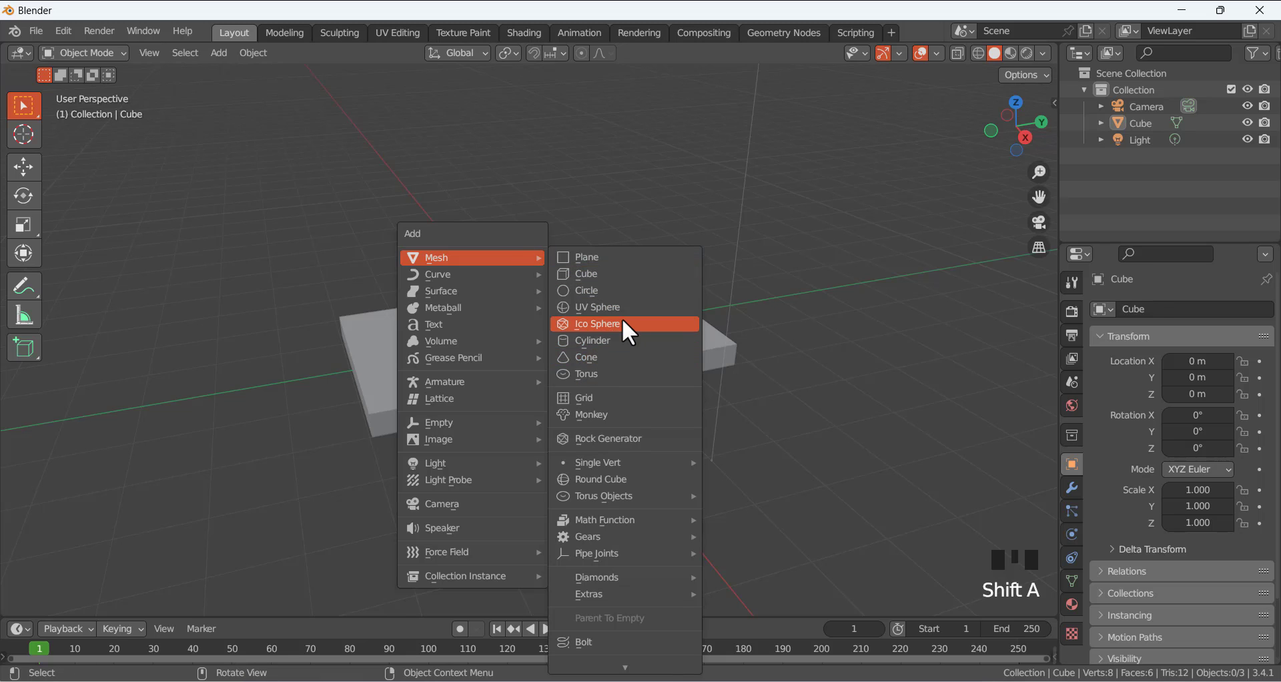
pyautogui.click(582, 324)
pyautogui.press('x')
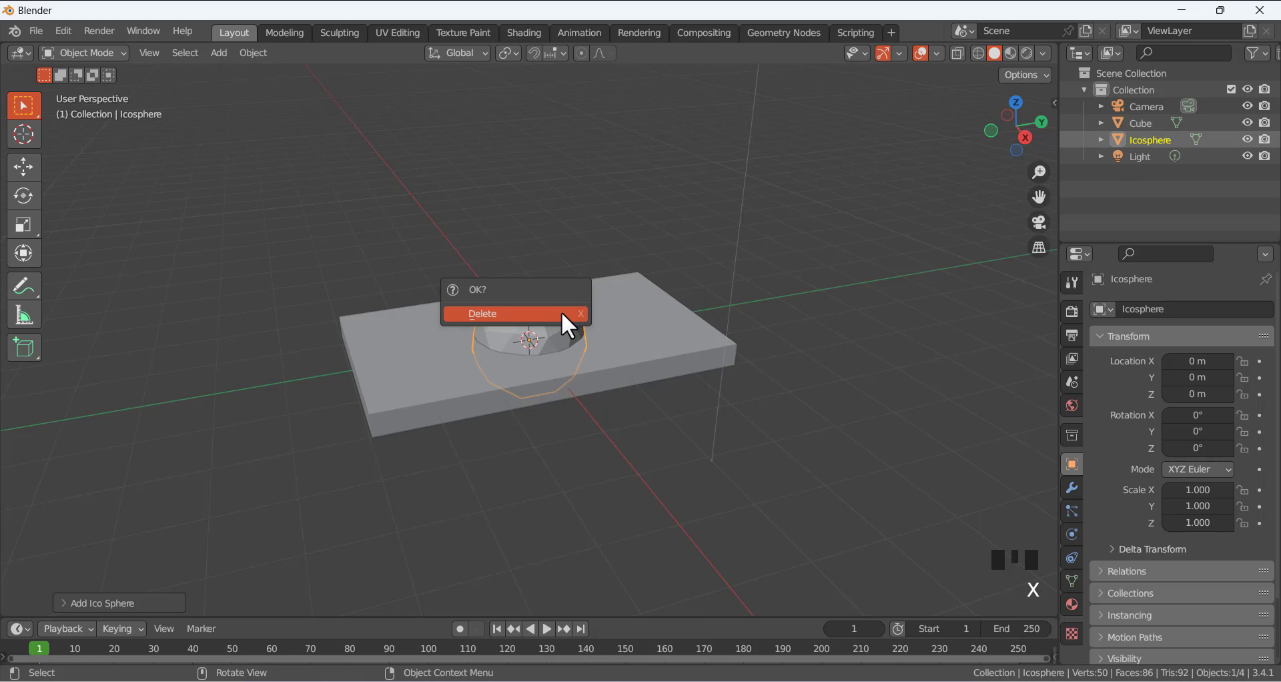
pyautogui.click(561, 313)
# Add a mesh cylinder and raise it along the Z axis above the slab to about 2.45 m.
pyautogui.hotkey('shift', 'a')
pyautogui.moveTo(561, 315)
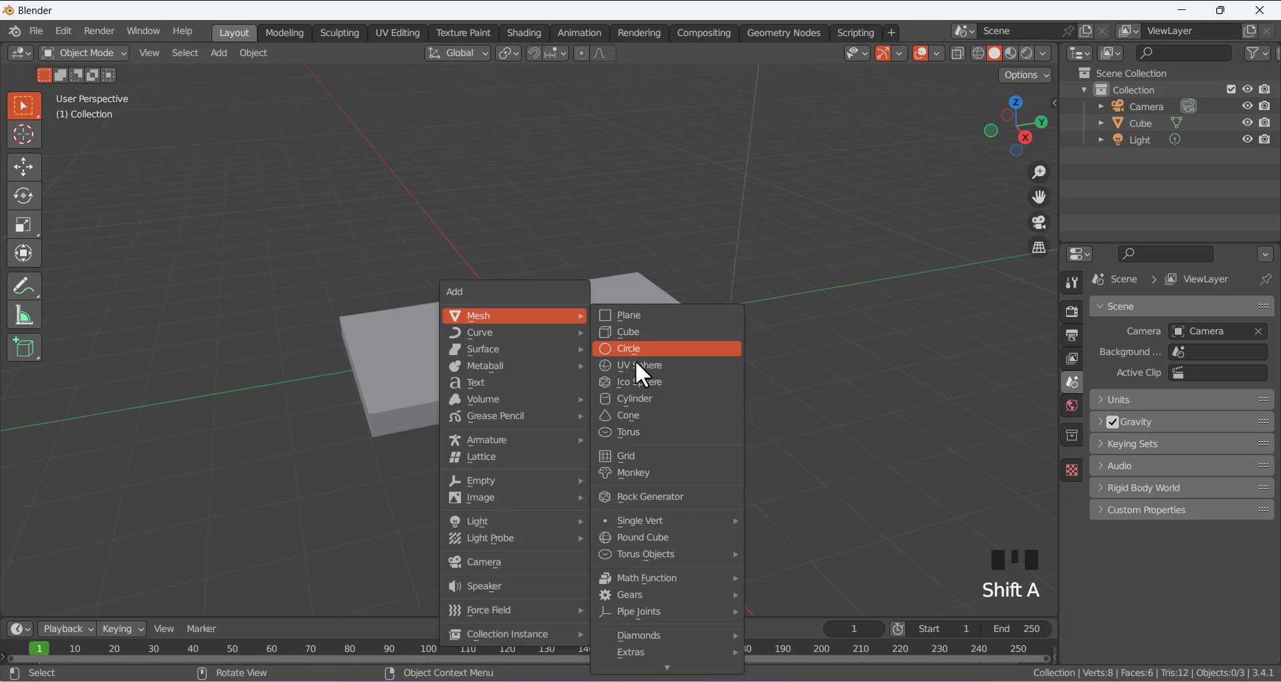
pyautogui.click(642, 396)
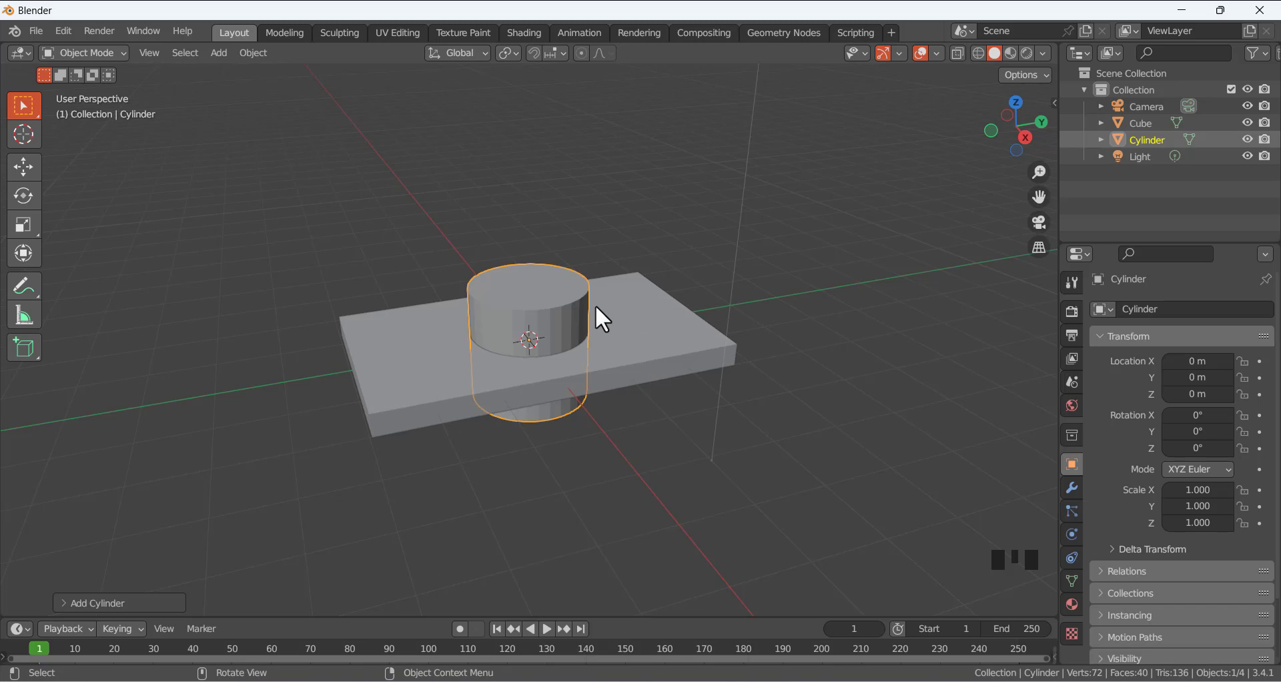
pyautogui.press('g')
pyautogui.press('z')
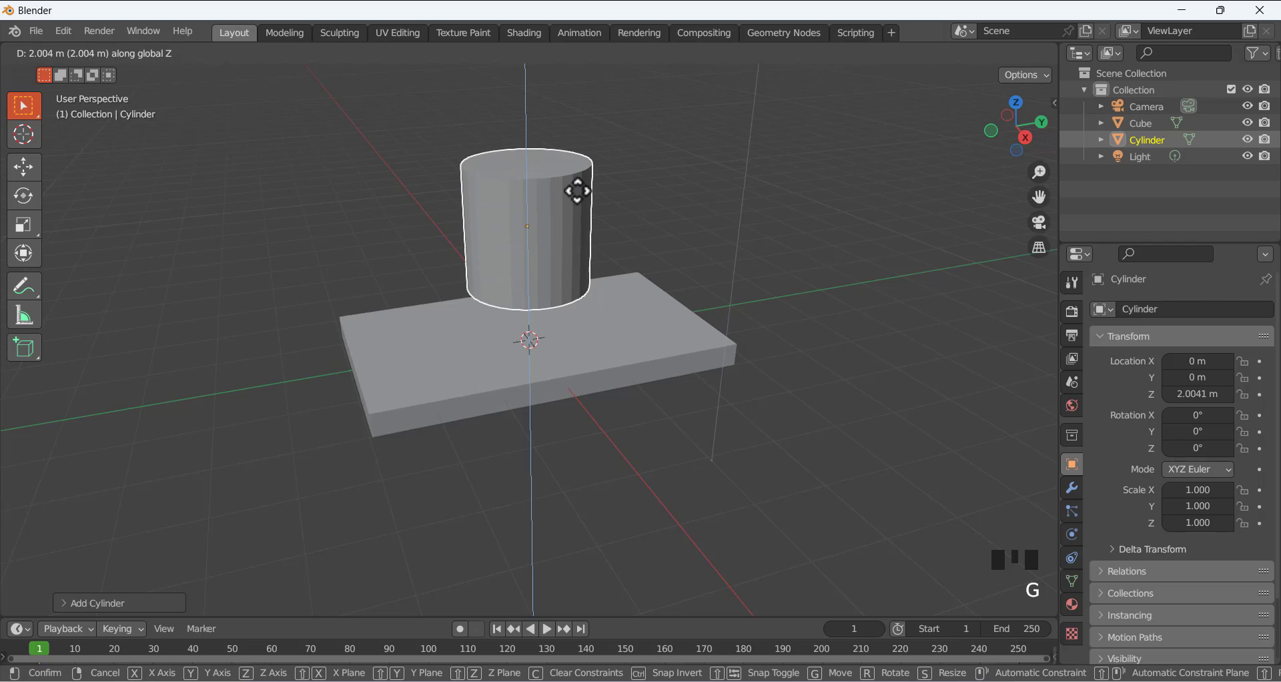
pyautogui.click(573, 165)
# Flatten the cylinder along the Z axis to a scale of about 0.27 and apply its scale.
pyautogui.moveTo(658, 207); pyautogui.dragTo(611, 213, button='middle')
pyautogui.click(570, 203)
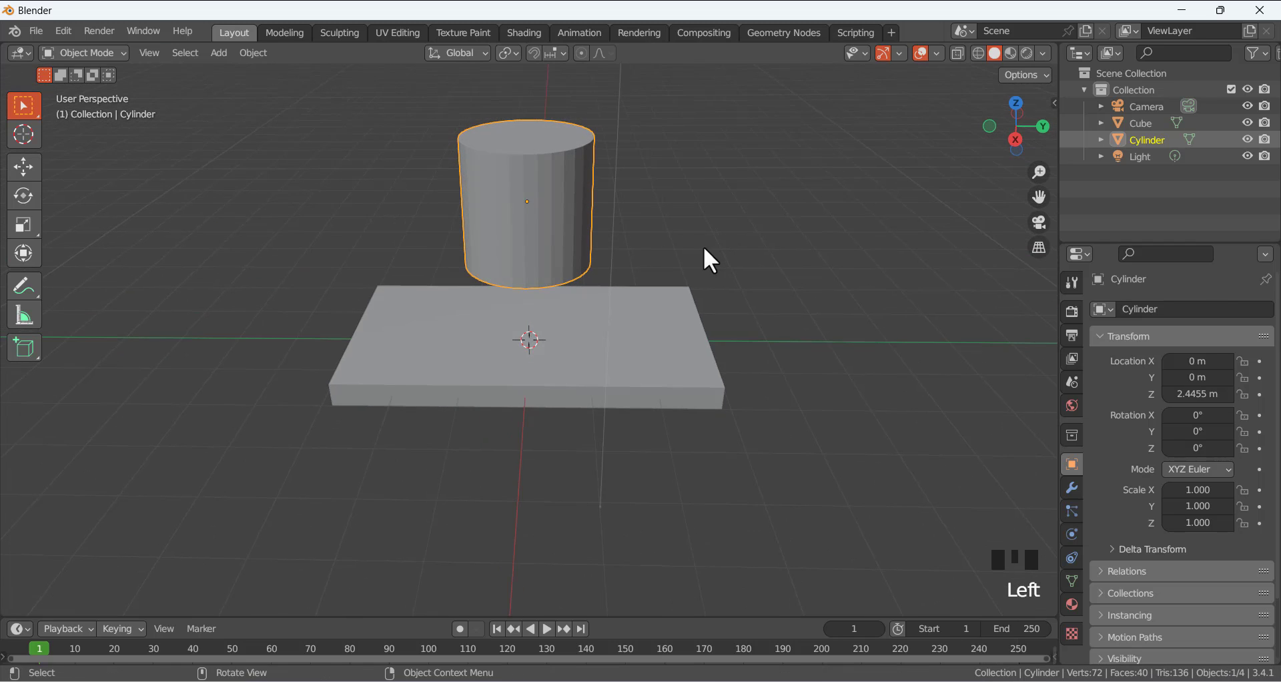
pyautogui.press('s')
pyautogui.press('z')
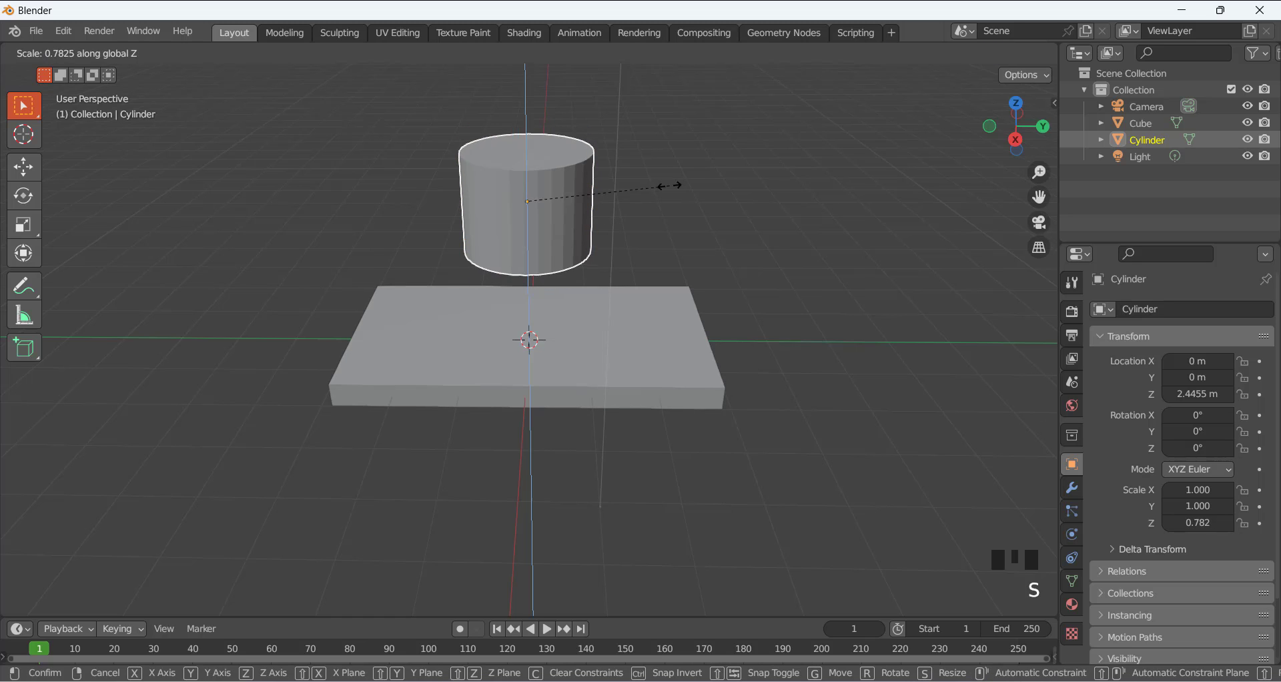
pyautogui.click(543, 155)
pyautogui.moveTo(566, 189); pyautogui.dragTo(582, 161, button='middle')
pyautogui.scroll(3, 590, 169)
pyautogui.scroll(-2, 590, 170)
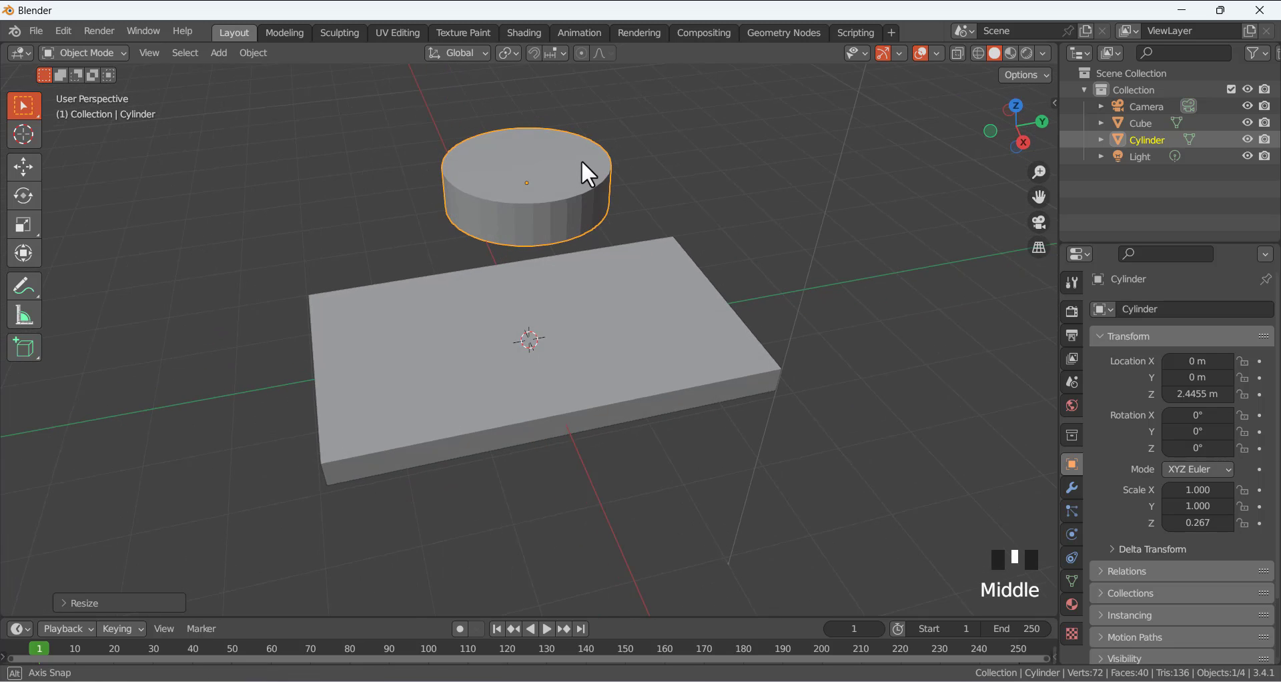
pyautogui.hotkey('ctrl', 'a')
pyautogui.click(563, 176)
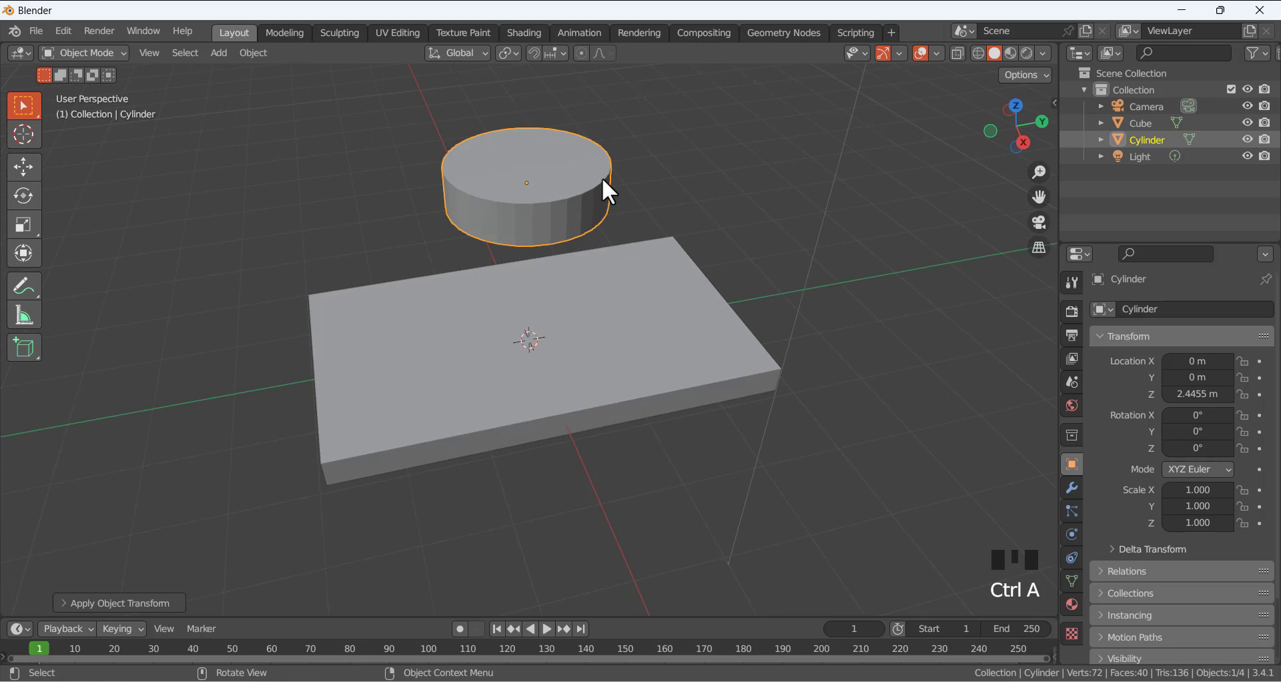
pyautogui.click(576, 181)
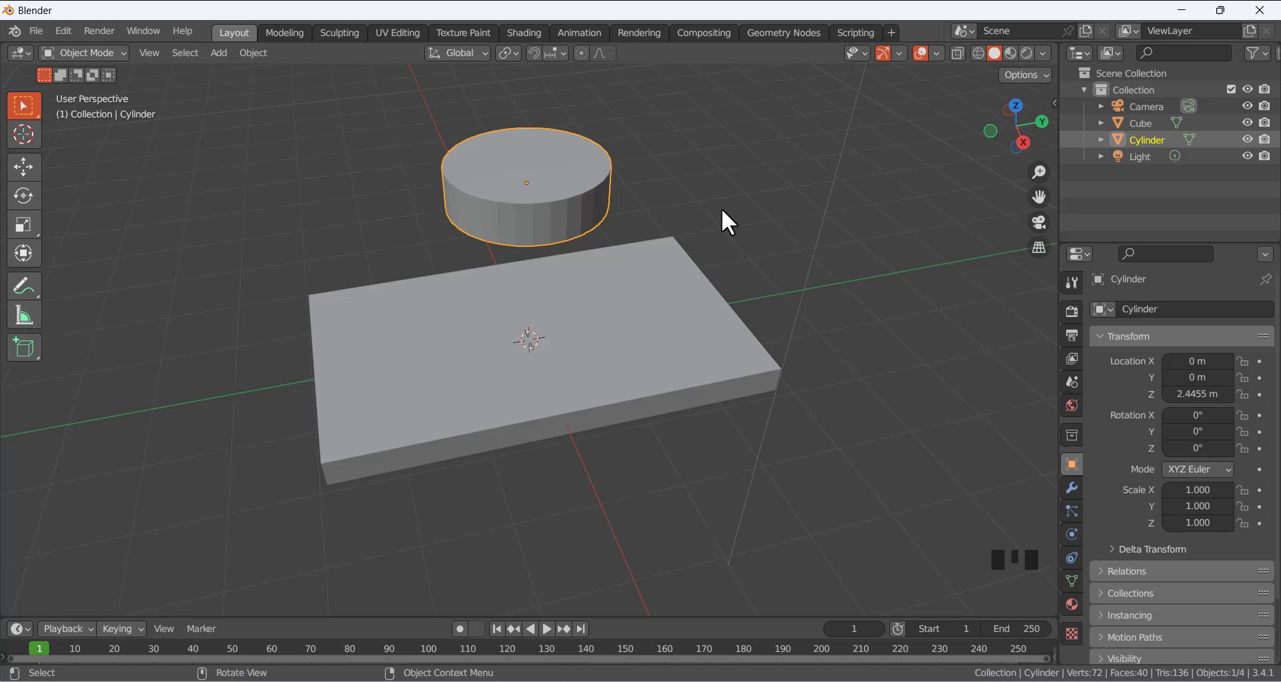
# In Edit Mode with face selection, inset the cylinder's top face by about 0.17 m to form a rim.
pyautogui.press('Tab')
pyautogui.moveTo(677, 200)
pyautogui.mouseDown(button='middle')
pyautogui.moveTo(623, 196)
pyautogui.moveTo(665, 195)
pyautogui.mouseUp(button='middle')
pyautogui.click(639, 171)
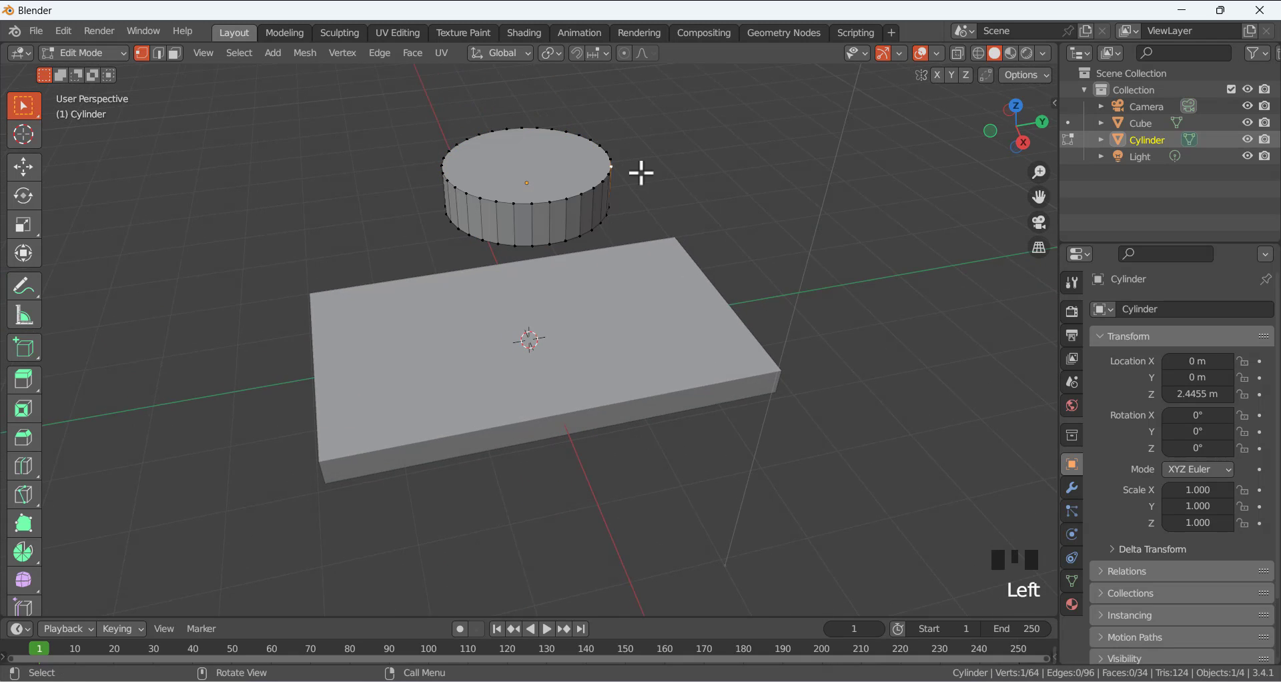
pyautogui.click(531, 159)
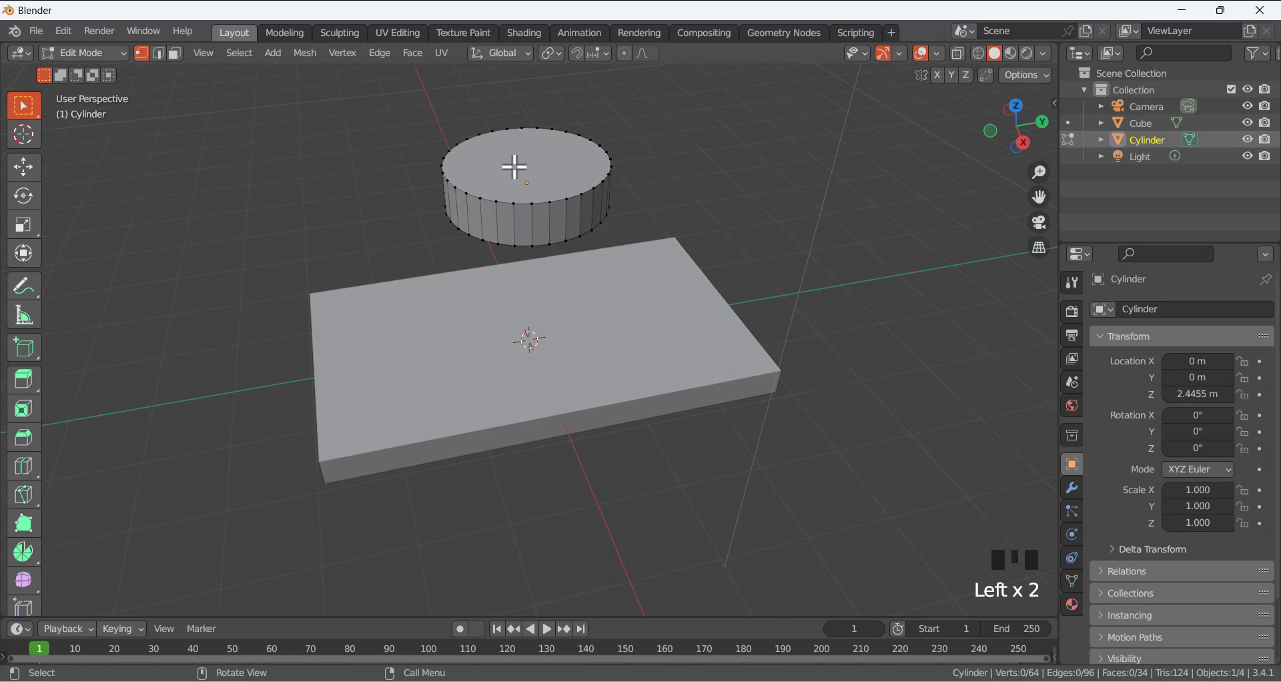
pyautogui.click(179, 54)
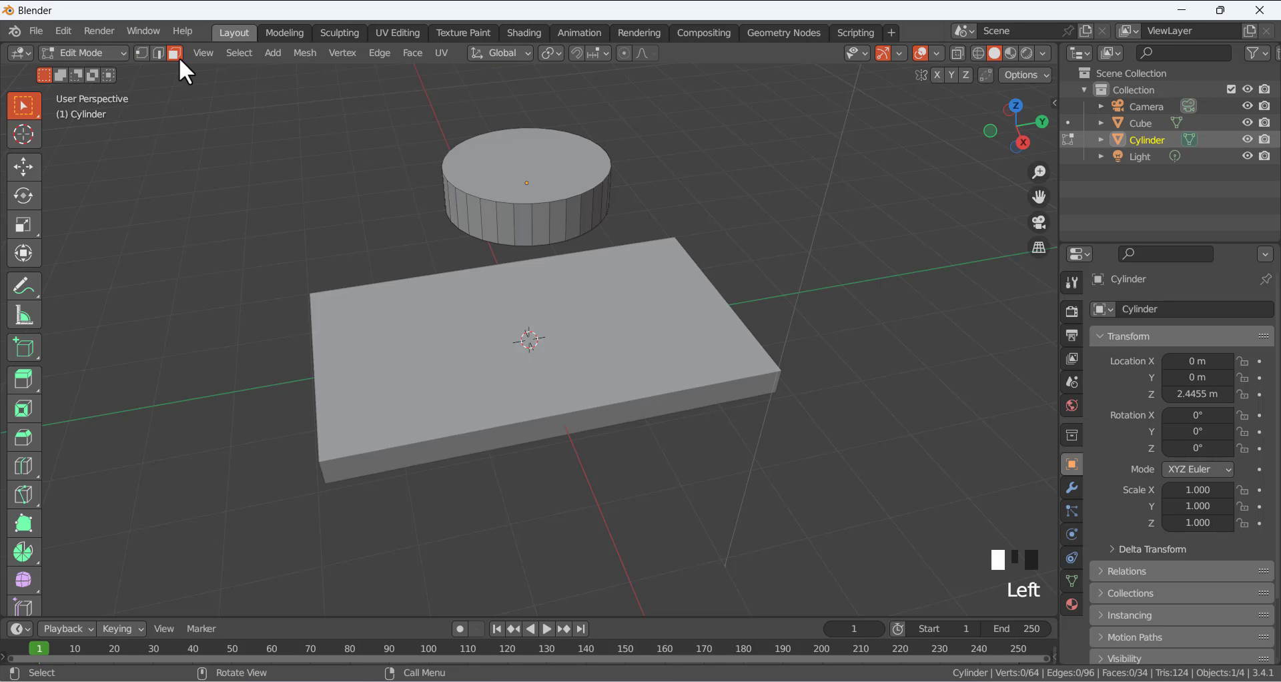
pyautogui.click(528, 169)
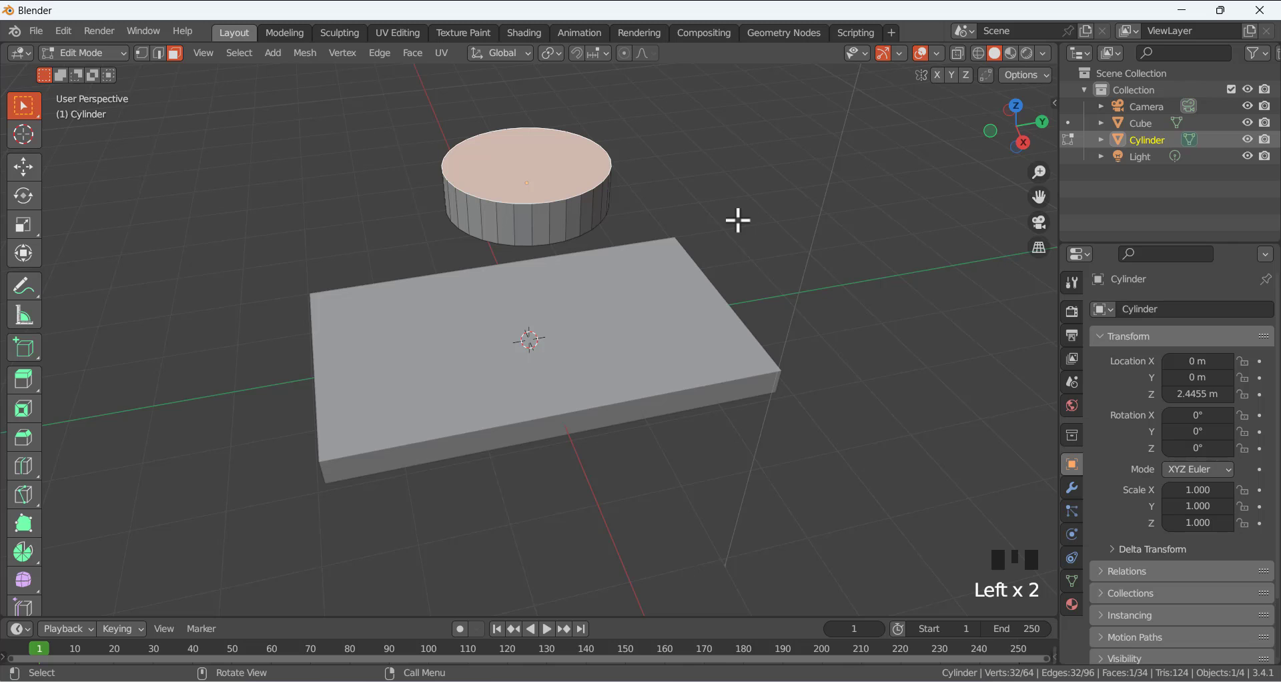
pyautogui.press('i')
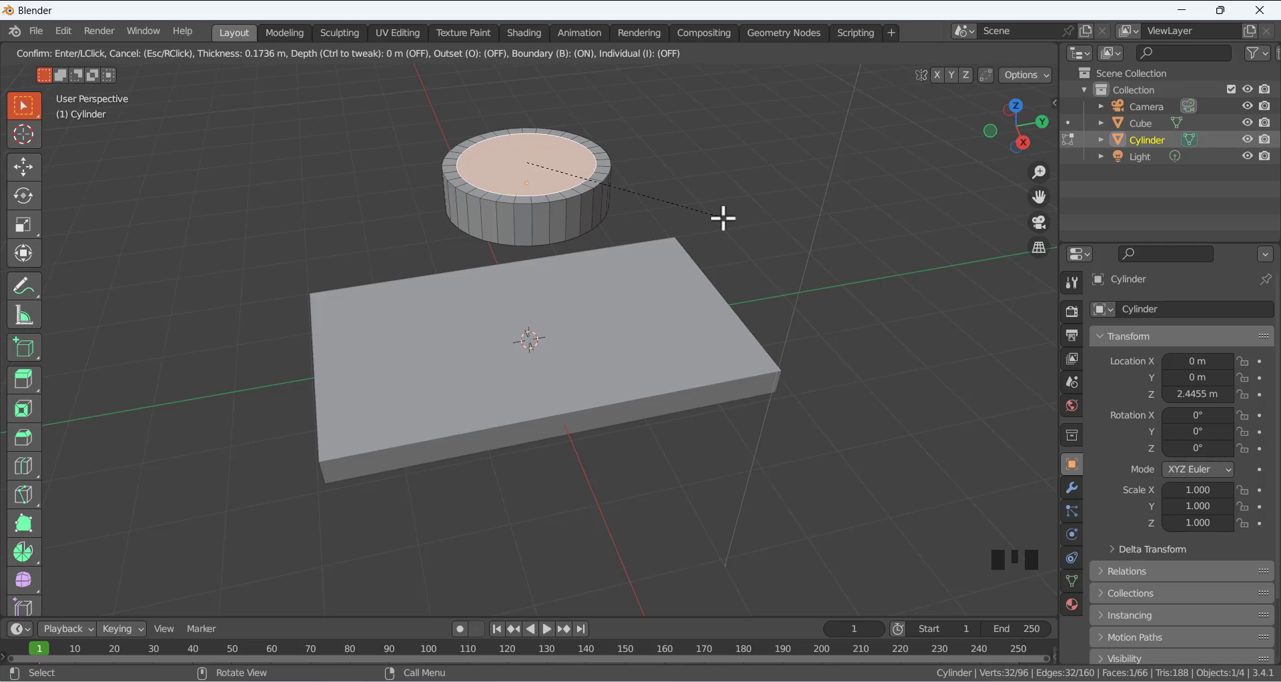
pyautogui.click(725, 218)
# Extrude the inset top face of the cylinder about 0.09 m downward to form a shallow recess.
pyautogui.scroll(1, 553, 141)
pyautogui.scroll(-1, 543, 139)
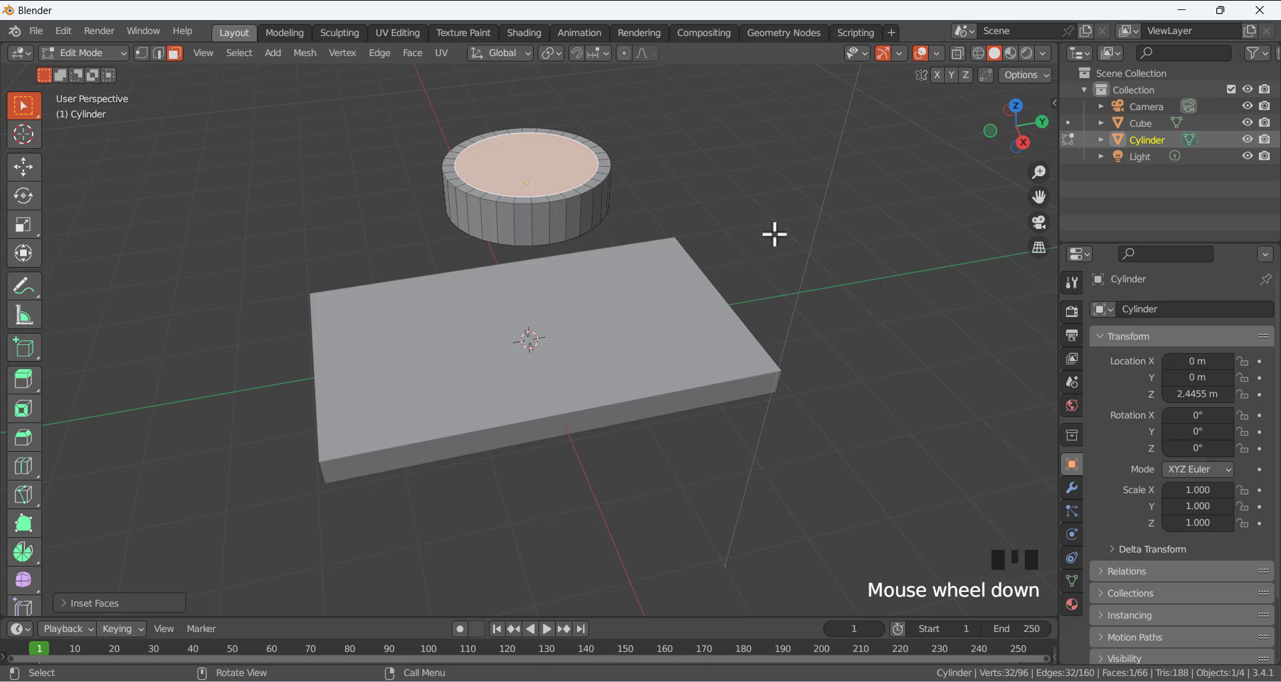
pyautogui.press('e')
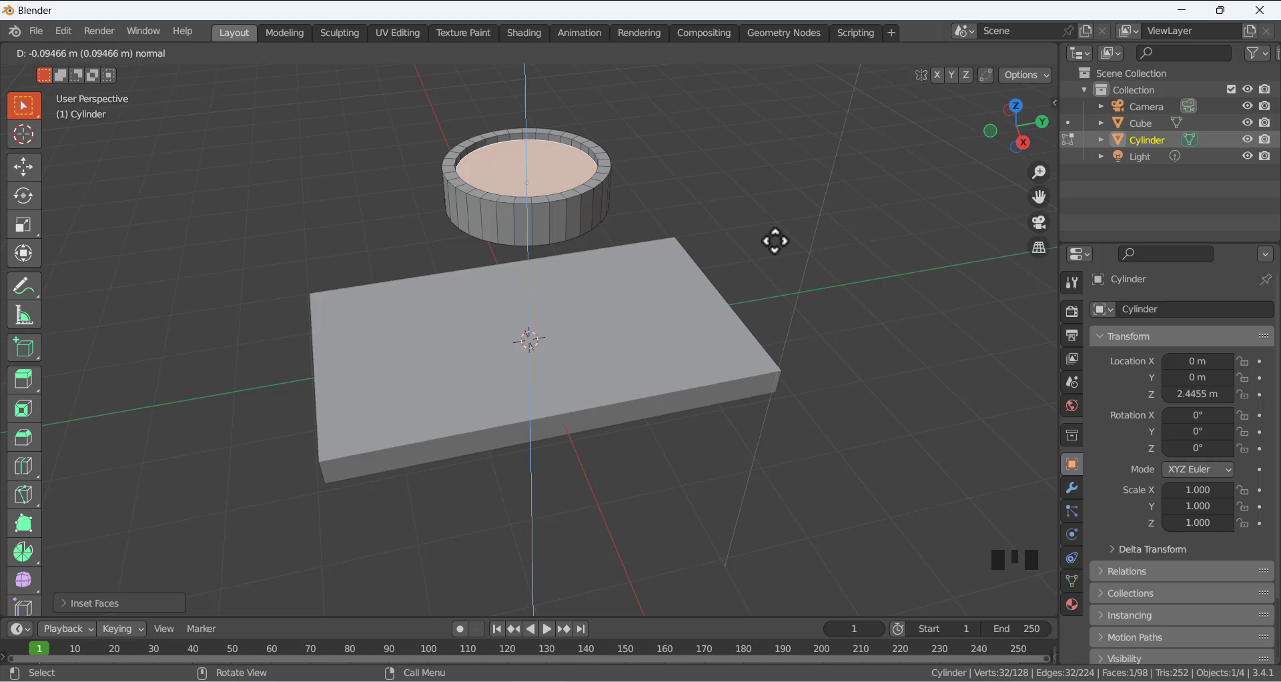
pyautogui.click(774, 238)
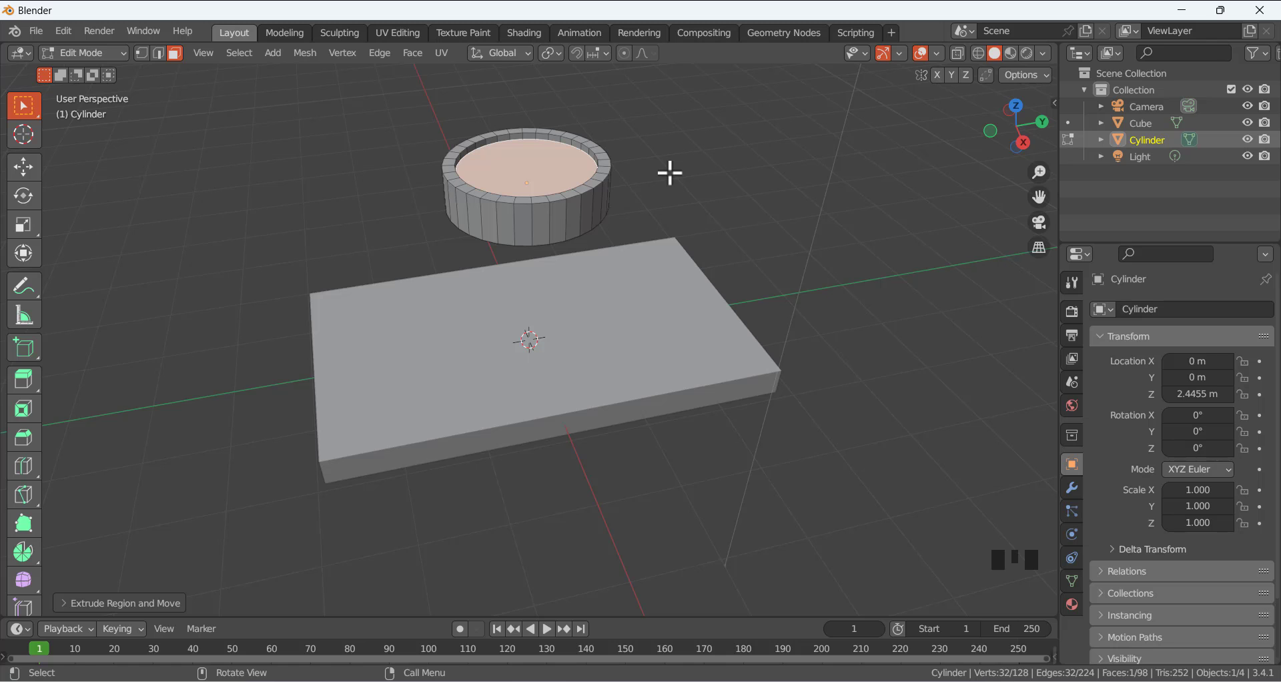
# Inset the recessed face of the cylinder by about 0.61 m to leave a small central circle.
pyautogui.keyDown('shift'); pyautogui.moveTo(661, 166); pyautogui.dragTo(605, 260, button='middle'); pyautogui.keyUp('shift')
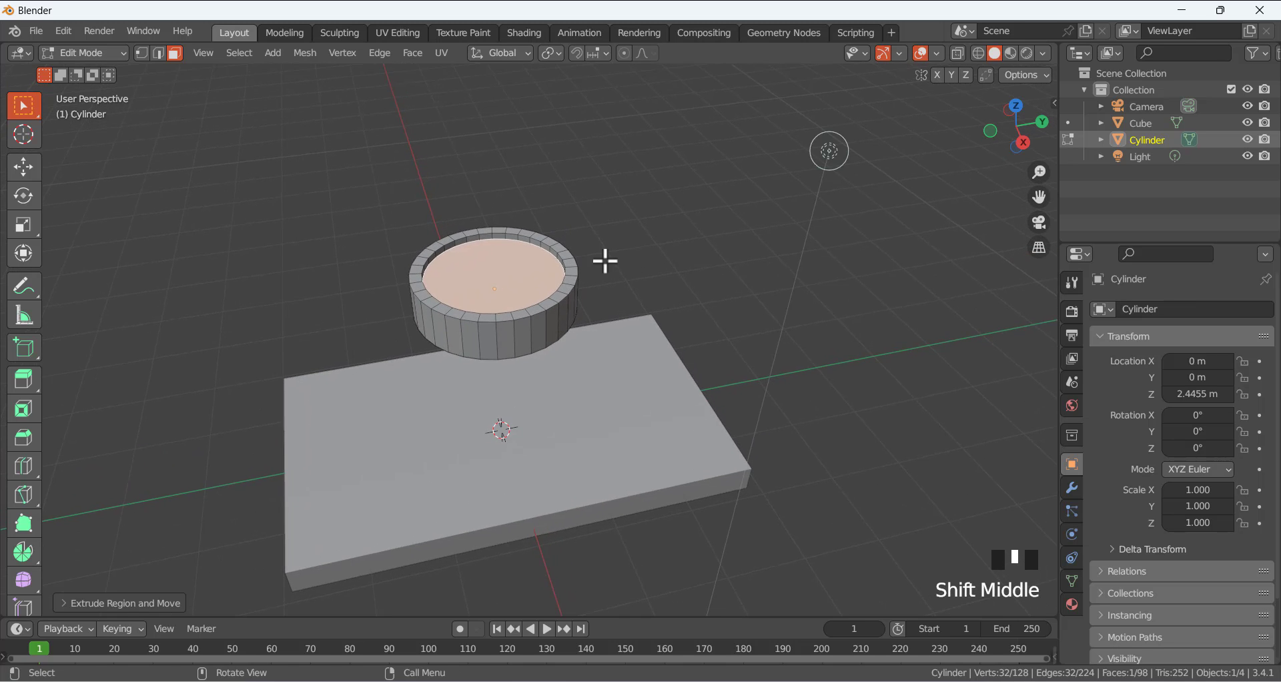
pyautogui.scroll(1, 605, 261)
pyautogui.scroll(-1, 603, 260)
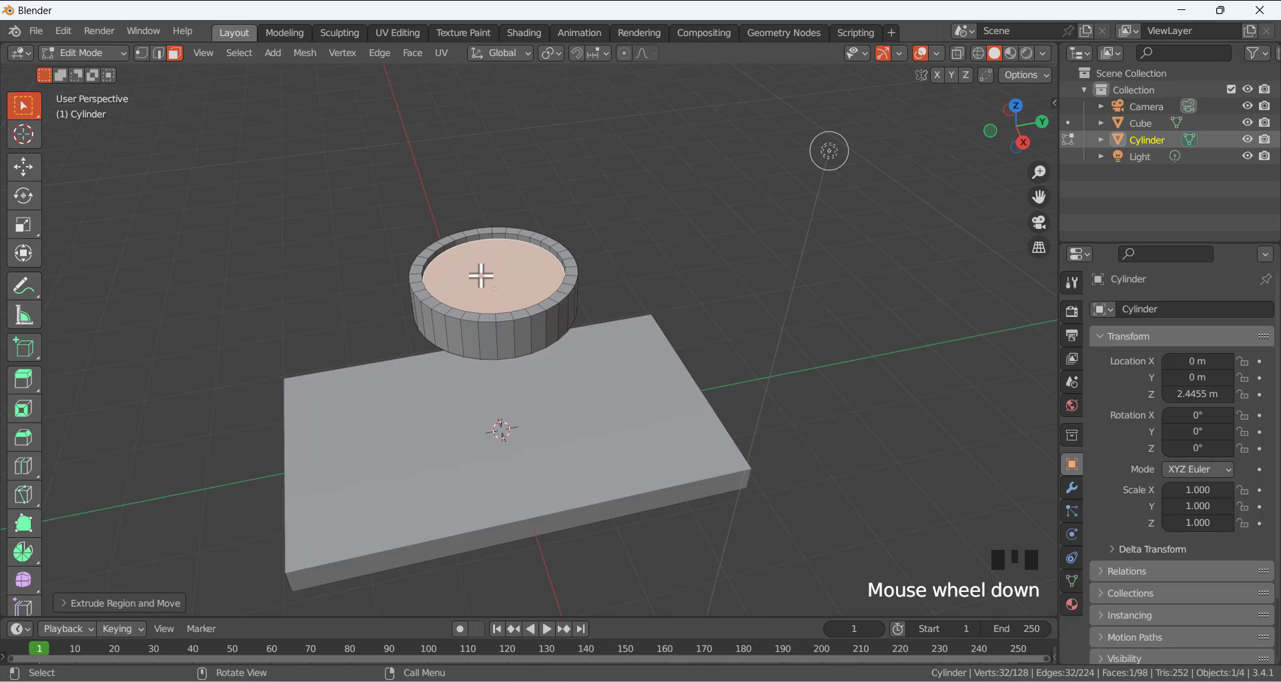
pyautogui.press('i')
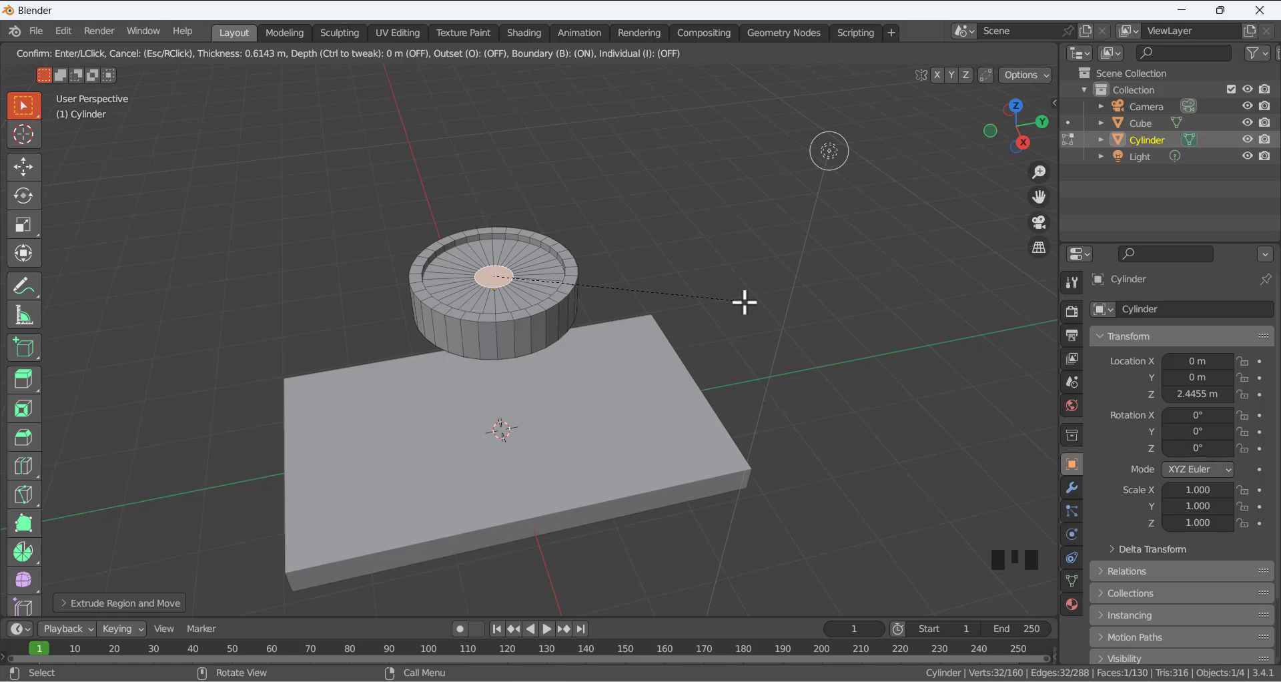
pyautogui.click(744, 302)
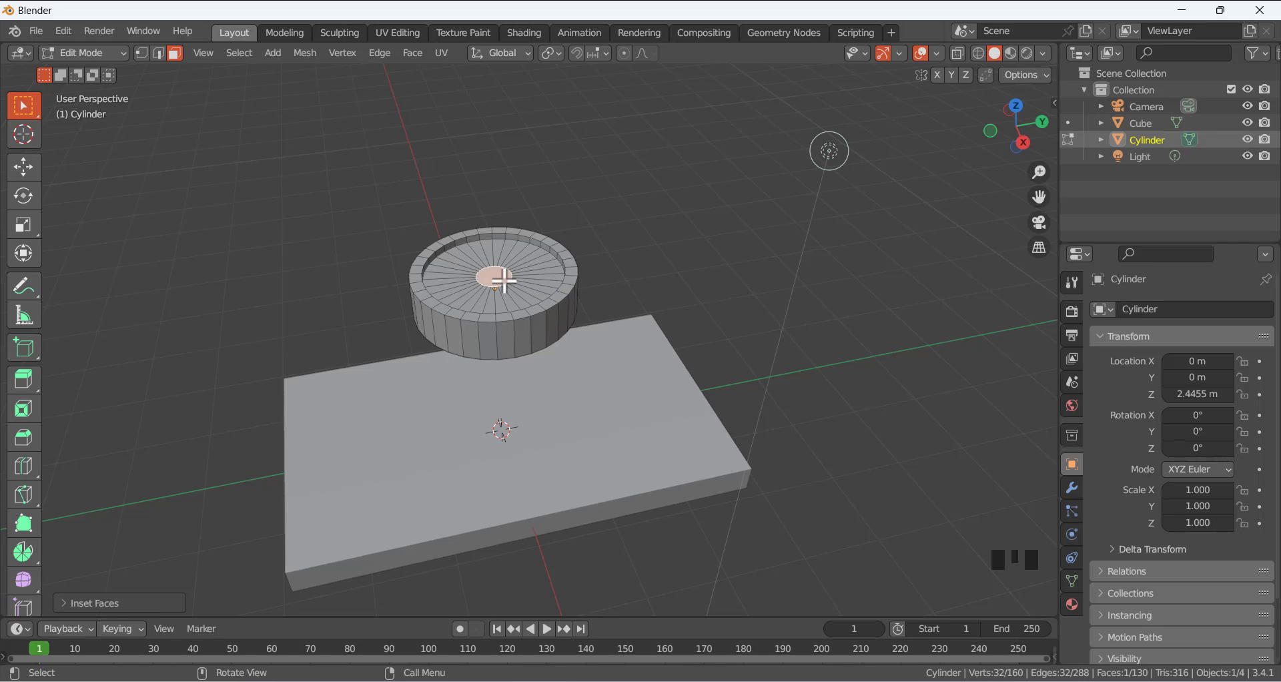
# Delete the bottom face of the cylinder.
pyautogui.moveTo(504, 280); pyautogui.dragTo(508, 183, button='middle')
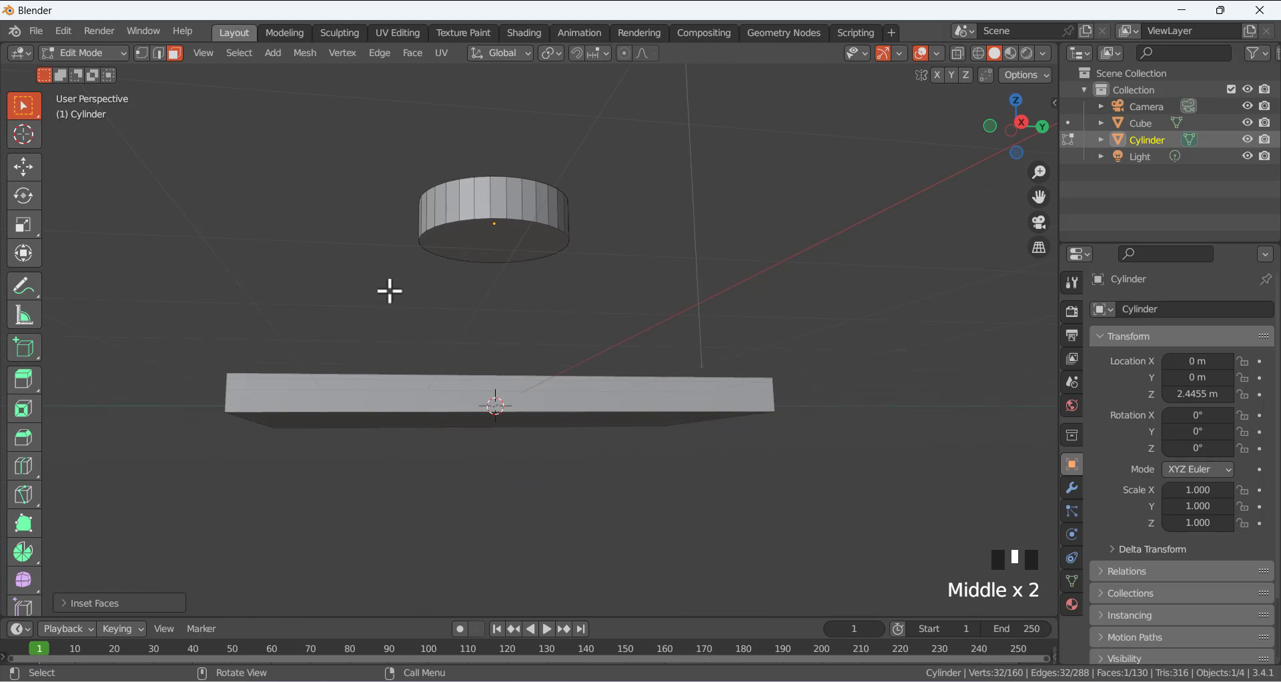
pyautogui.press('3')
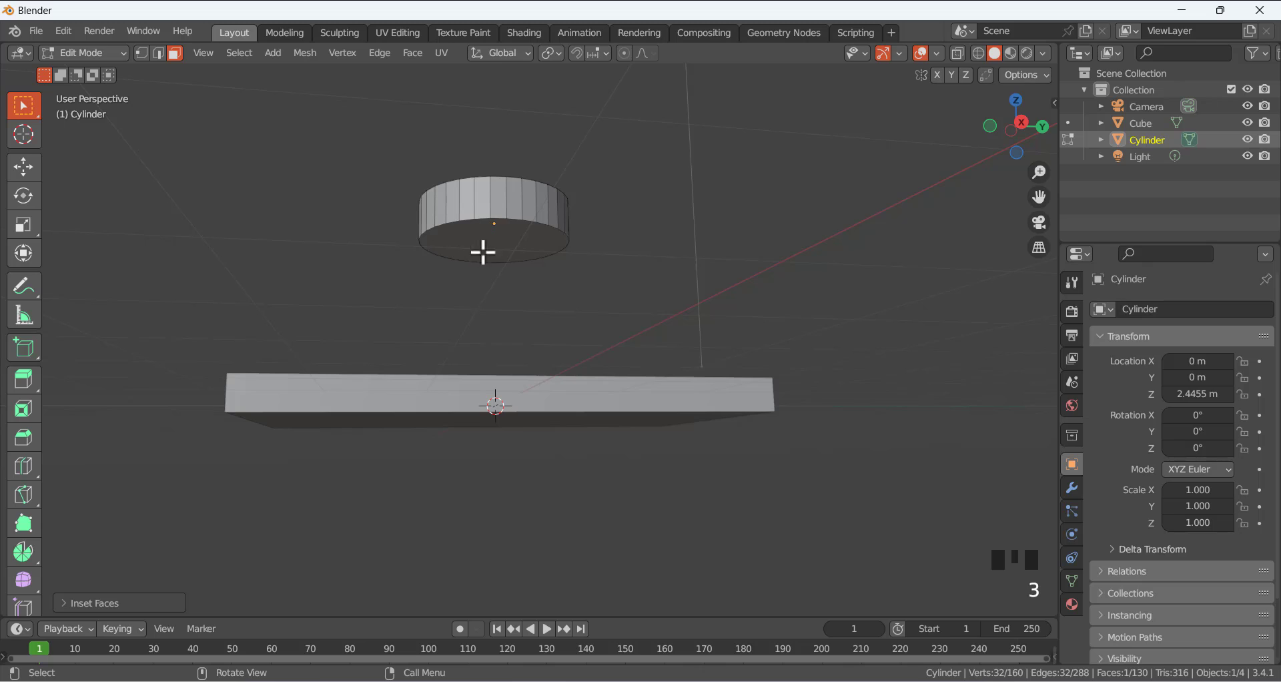
pyautogui.click(504, 241)
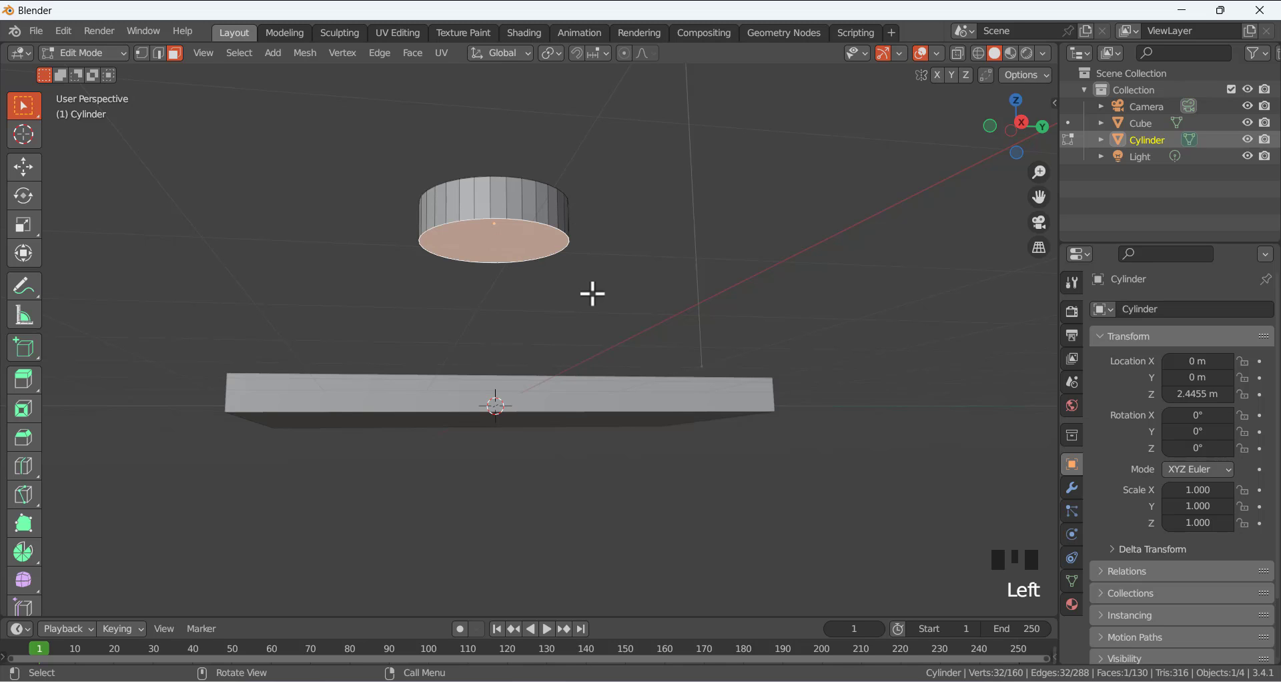
pyautogui.press('x')
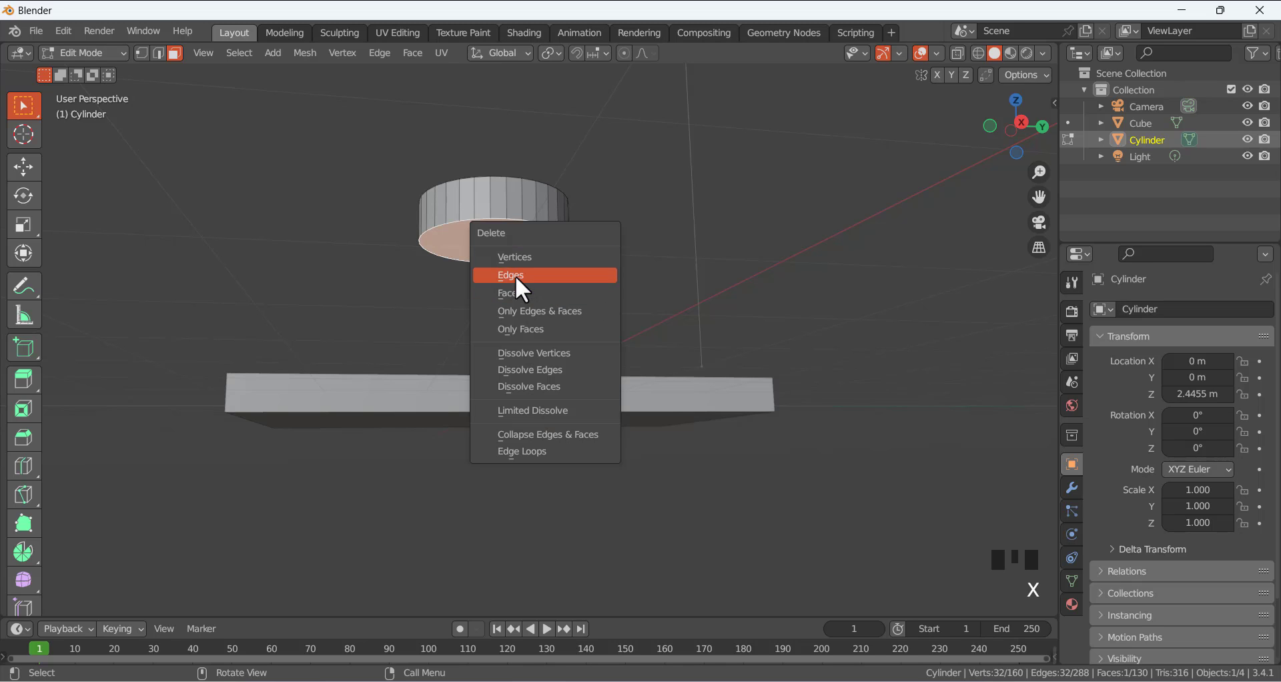
pyautogui.click(538, 293)
# Move the small central circle face of the recess about 0.06 m down along the Z axis and deselect it.
pyautogui.scroll(2, 494, 251)
pyautogui.moveTo(492, 207); pyautogui.dragTo(457, 260, button='middle')
pyautogui.scroll(2, 462, 261)
pyautogui.scroll(-1, 462, 261)
pyautogui.click(490, 244)
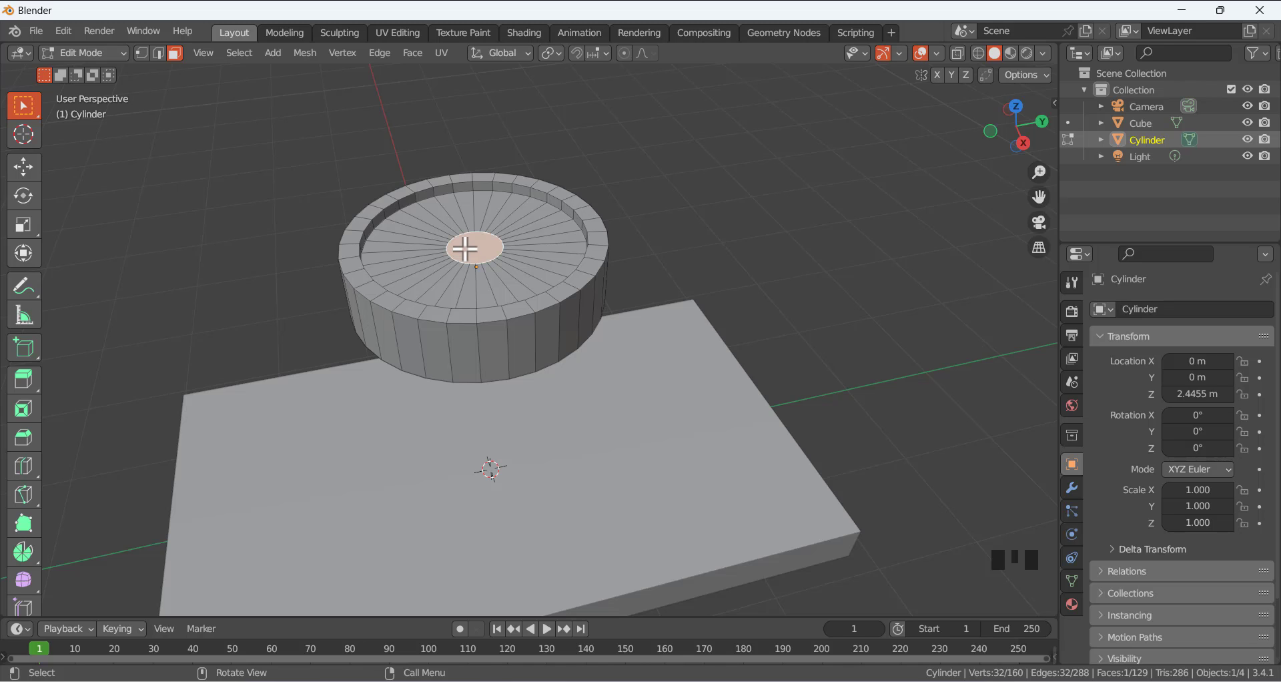
pyautogui.press('g')
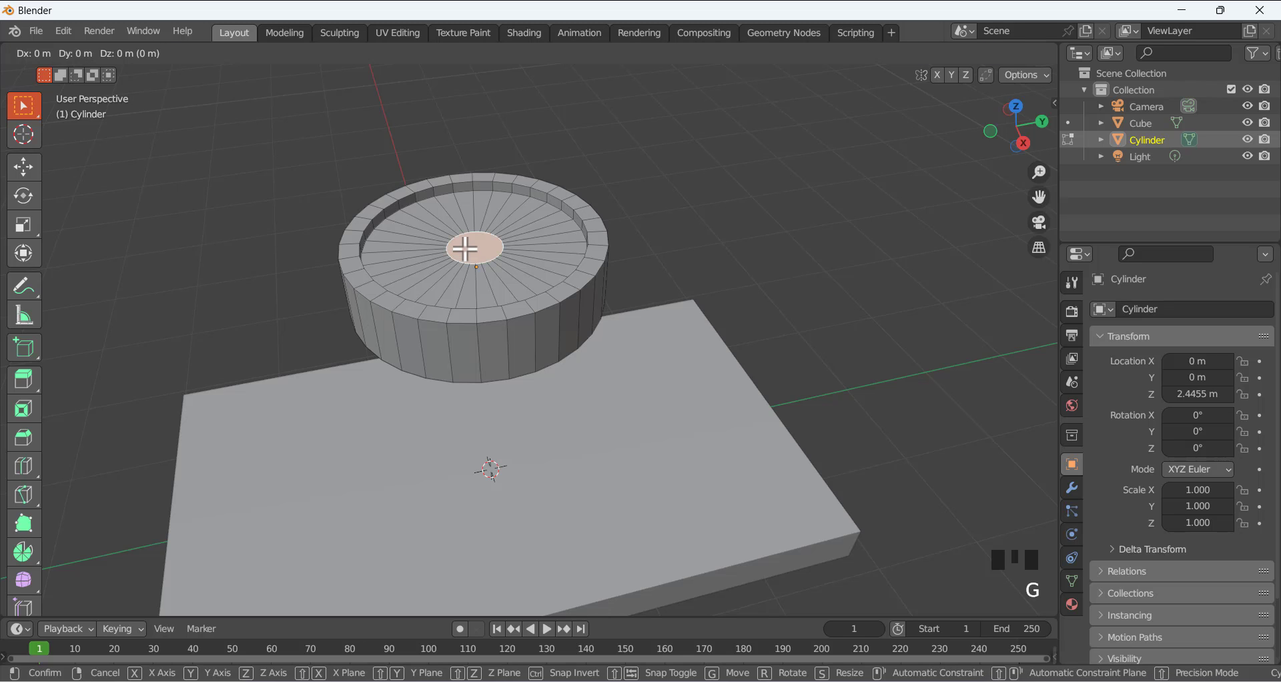
pyautogui.press('z')
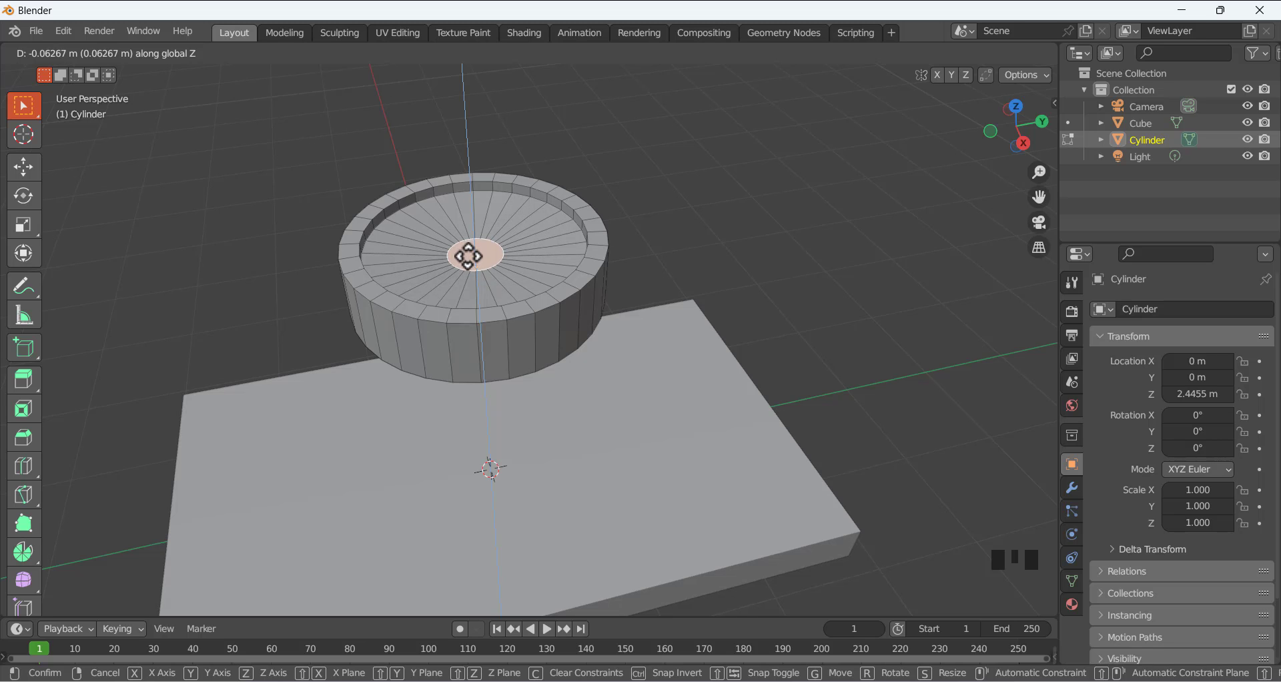
pyautogui.click(468, 258)
pyautogui.click(642, 188)
# Delete the small central circle face to open a hole in the recess.
pyautogui.moveTo(641, 188); pyautogui.dragTo(598, 186, button='middle')
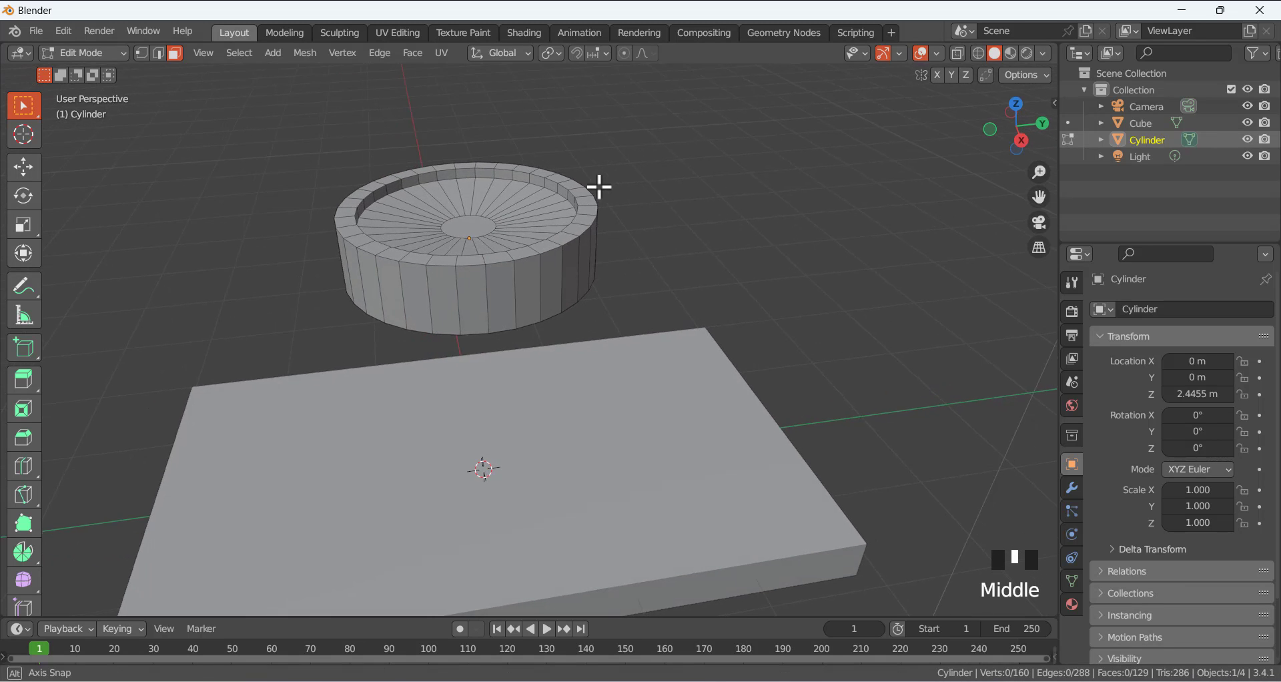
pyautogui.click(475, 226)
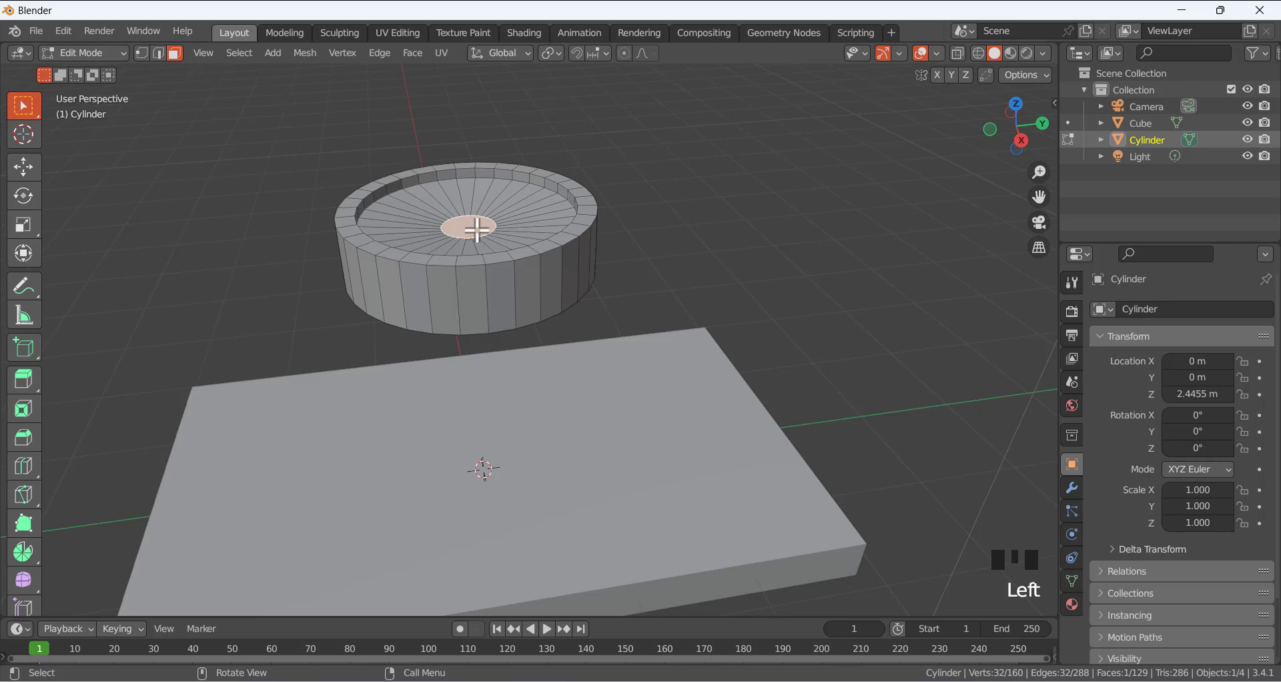
pyautogui.press('x')
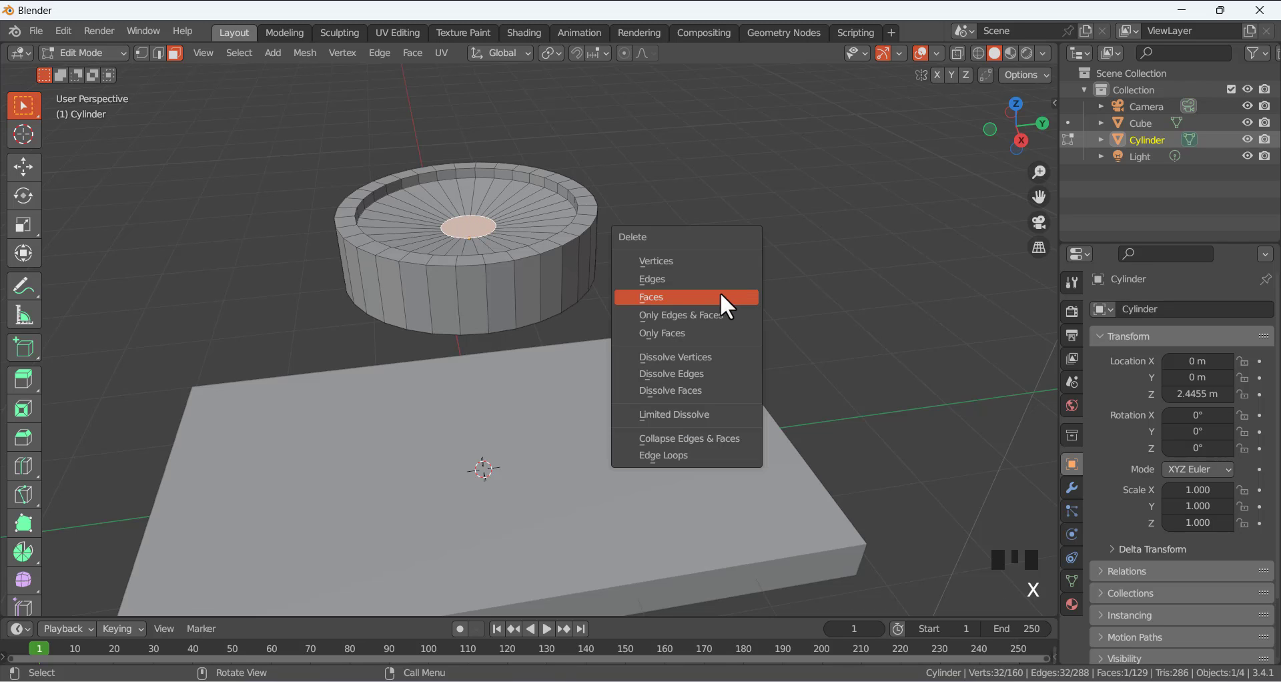
pyautogui.click(721, 296)
# In edge selection, extrude the central hole's edge loop about 0.36 m down along Z to the level of the cylinder's bottom rim.
pyautogui.scroll(2, 475, 214)
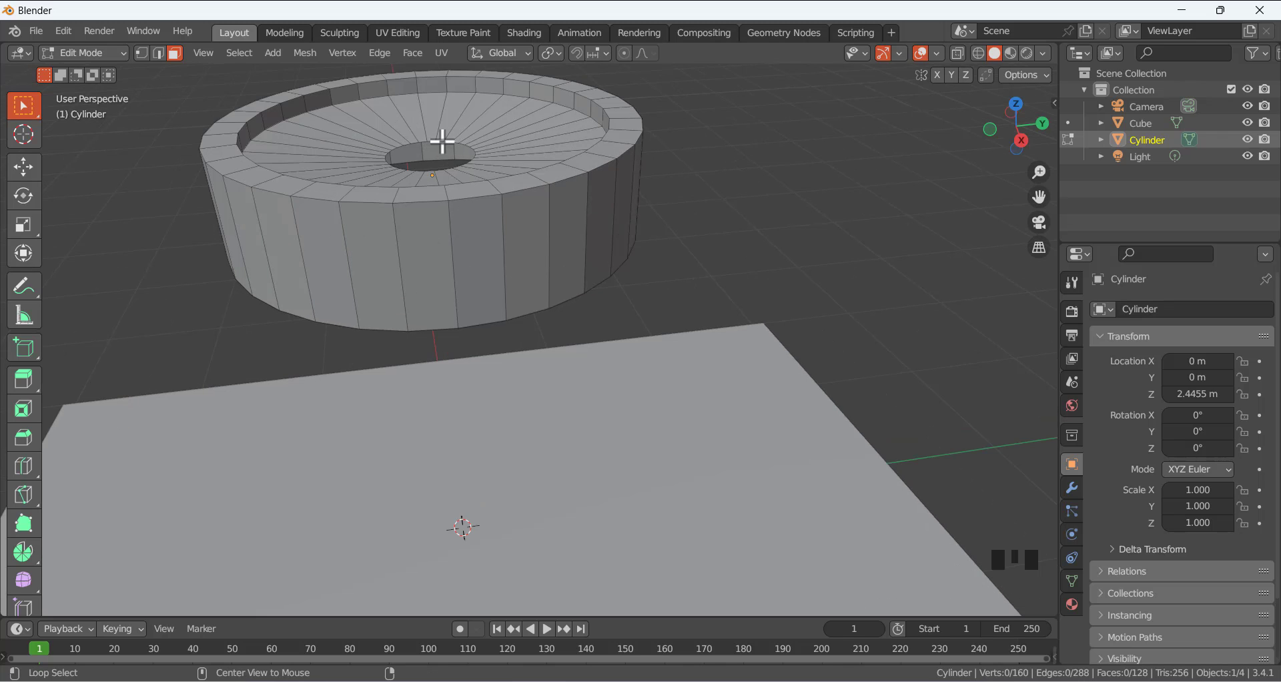
pyautogui.keyDown('alt'); pyautogui.click(442, 141); pyautogui.keyUp('alt')
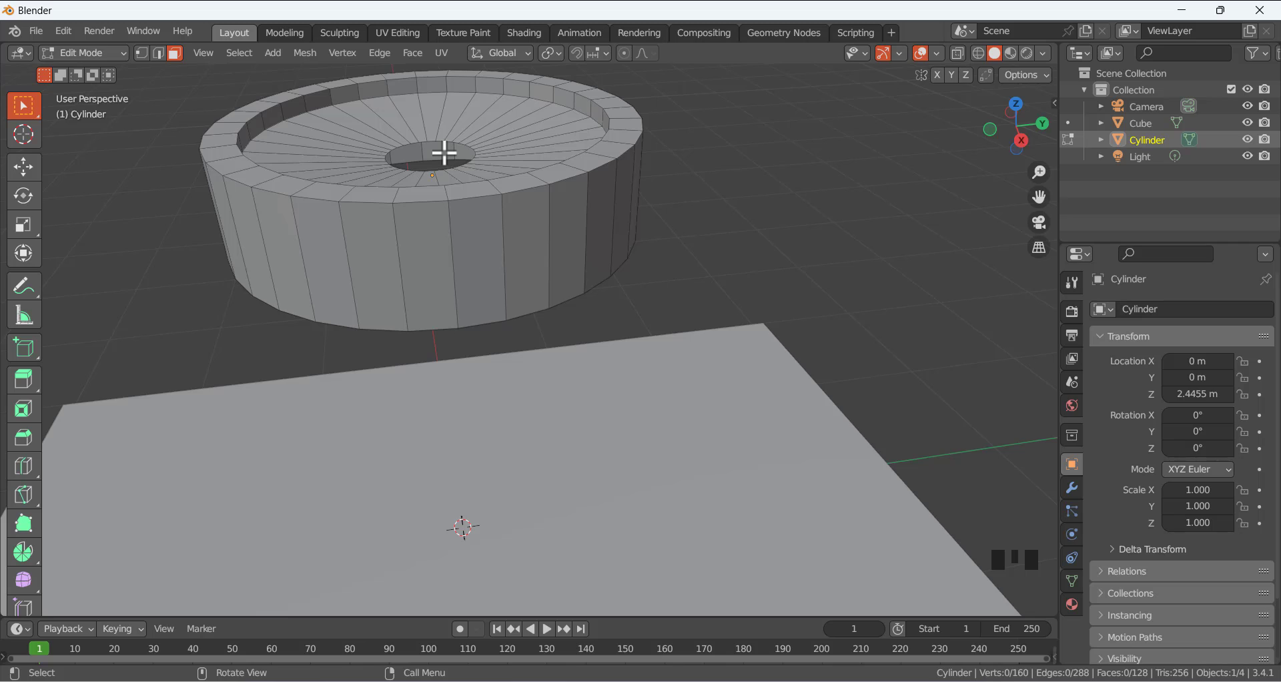
pyautogui.press('2')
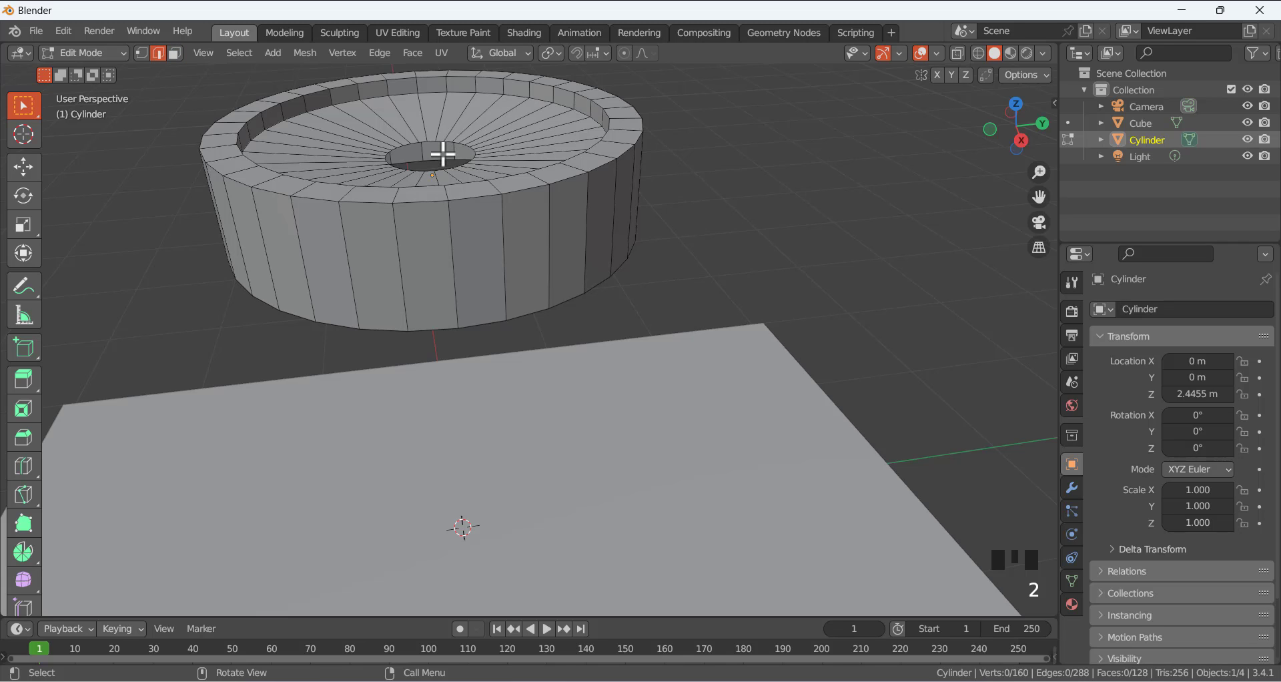
pyautogui.keyDown('alt'); pyautogui.click(441, 140); pyautogui.keyUp('alt')
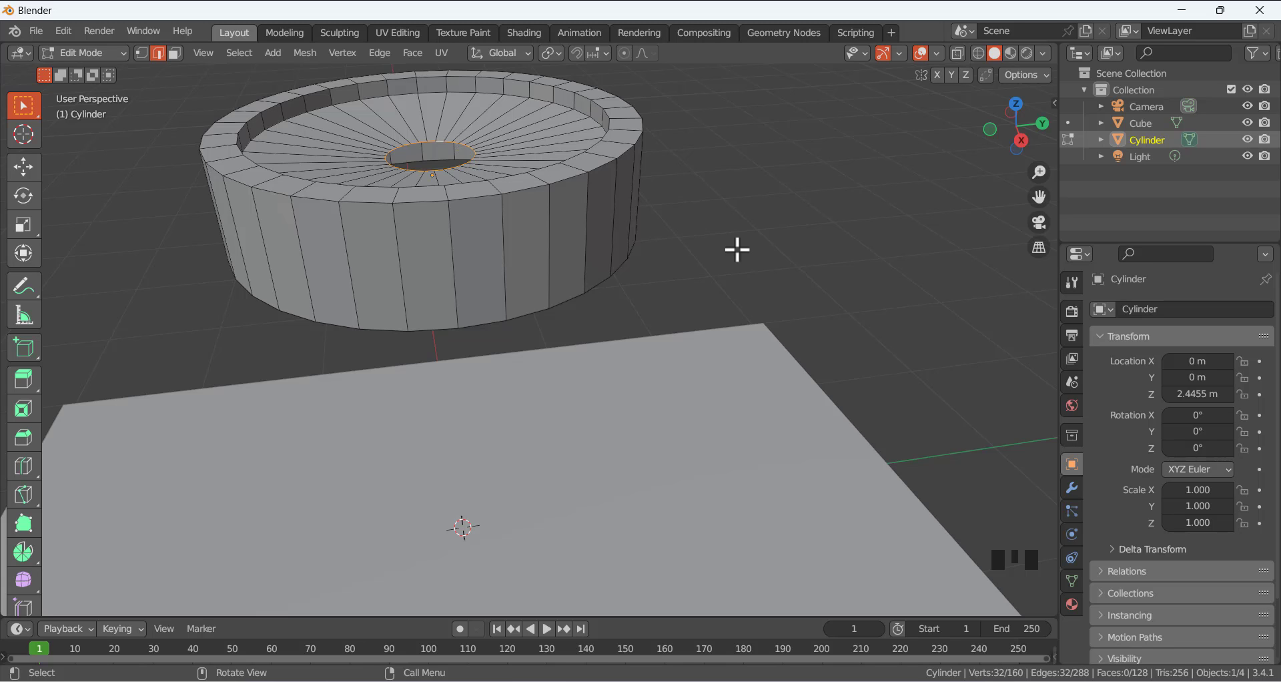
pyautogui.press('KP_3')
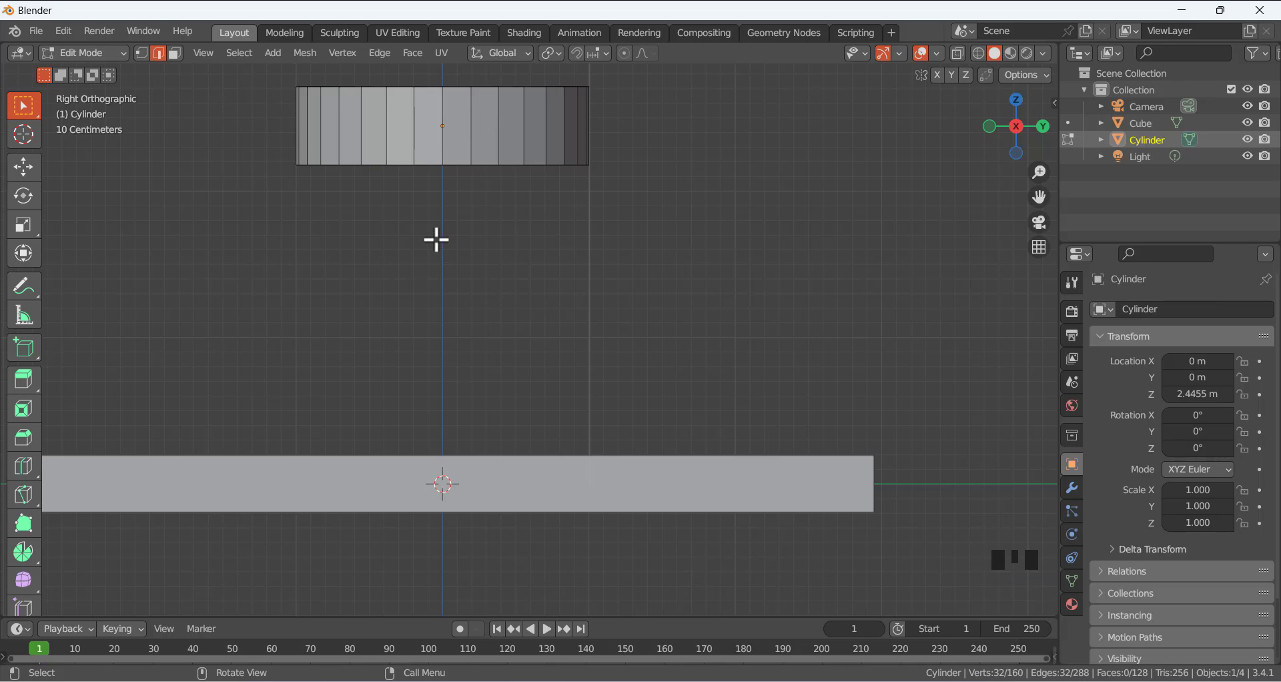
pyautogui.hotkey('shift', 'z')
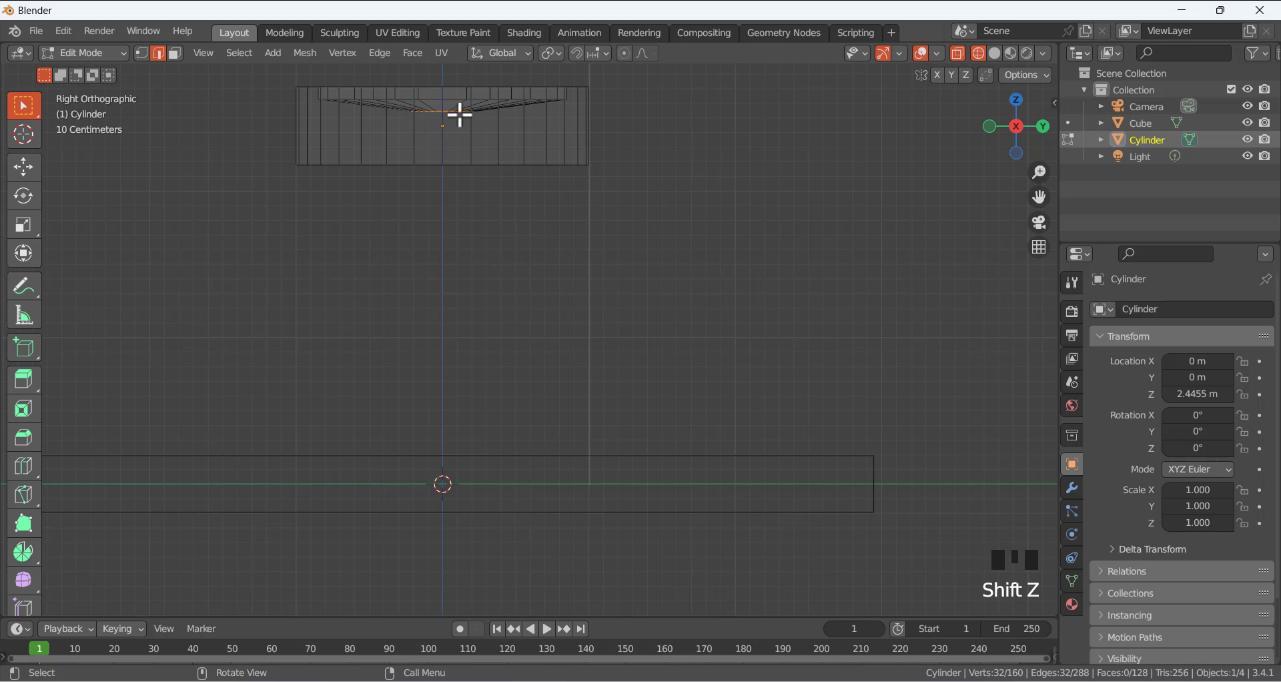
pyautogui.press('e')
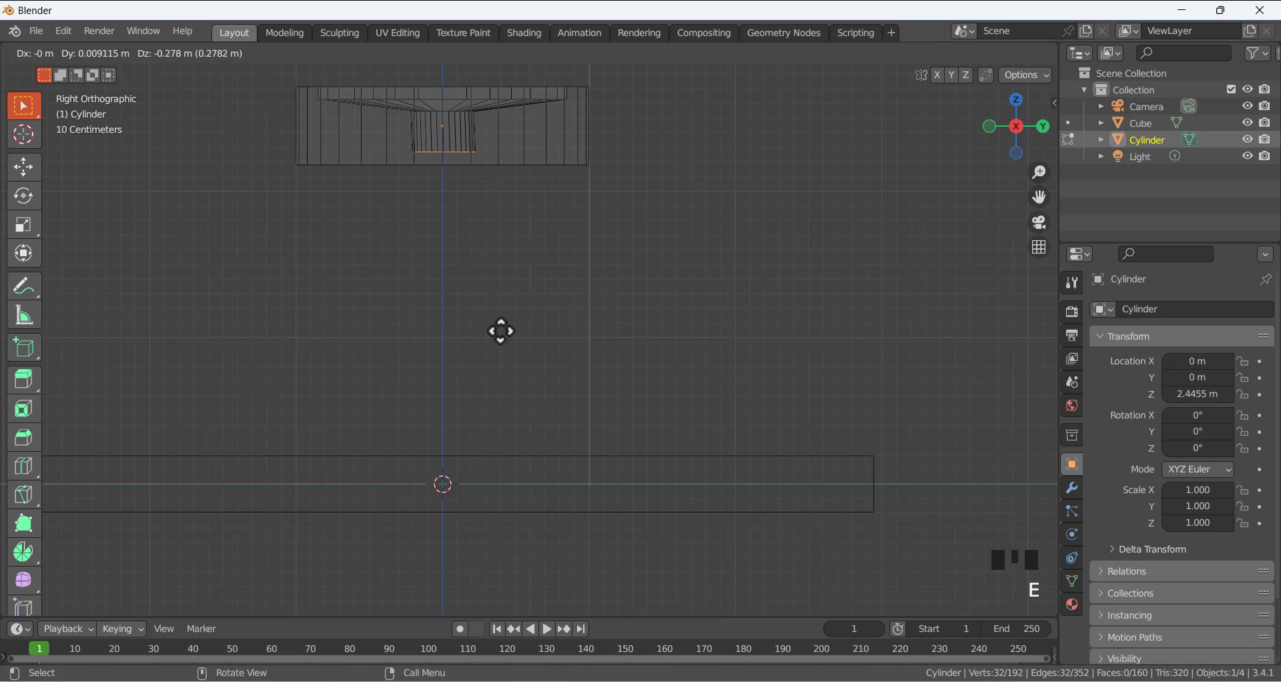
pyautogui.press('z')
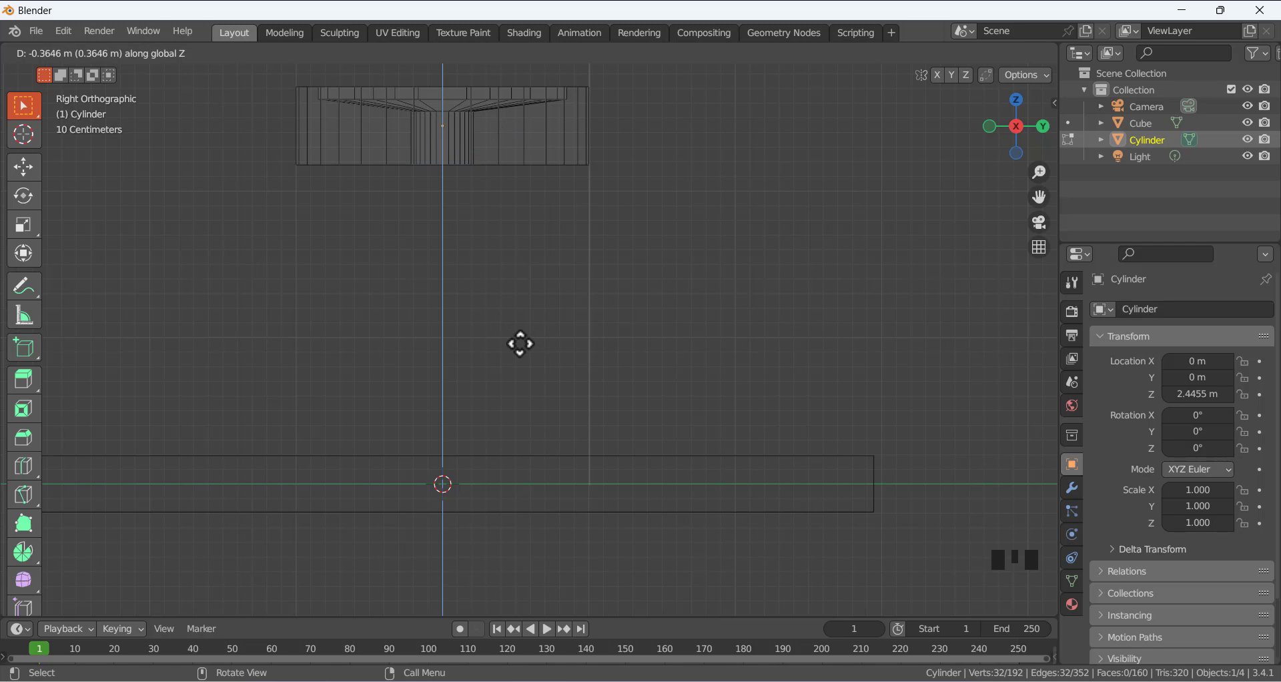
pyautogui.click(517, 333)
# Bridge the lower edge loop of the central hole with the cylinder's outer bottom edge loop to close the underside.
pyautogui.moveTo(475, 172); pyautogui.dragTo(480, 200, button='middle')
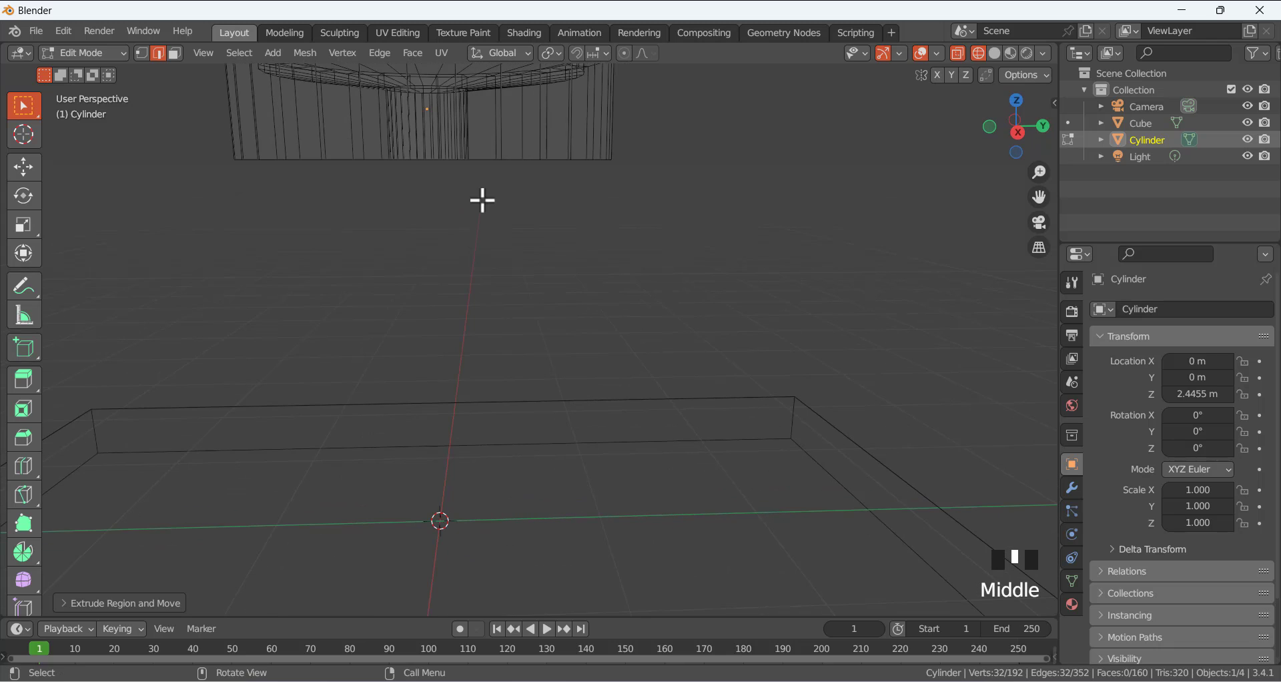
pyautogui.moveTo(449, 163); pyautogui.dragTo(455, 151, button='middle')
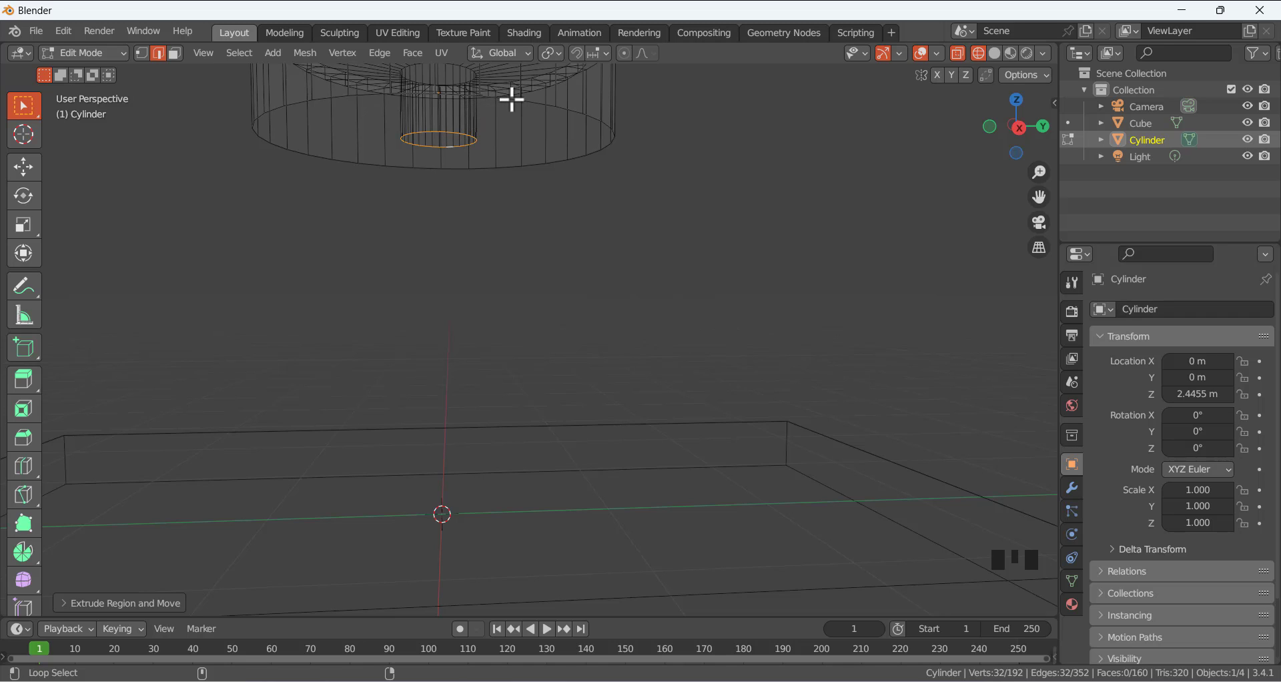
pyautogui.keyDown('alt'); pyautogui.keyDown('shift'); pyautogui.click(590, 115); pyautogui.keyUp('shift'); pyautogui.keyUp('alt')
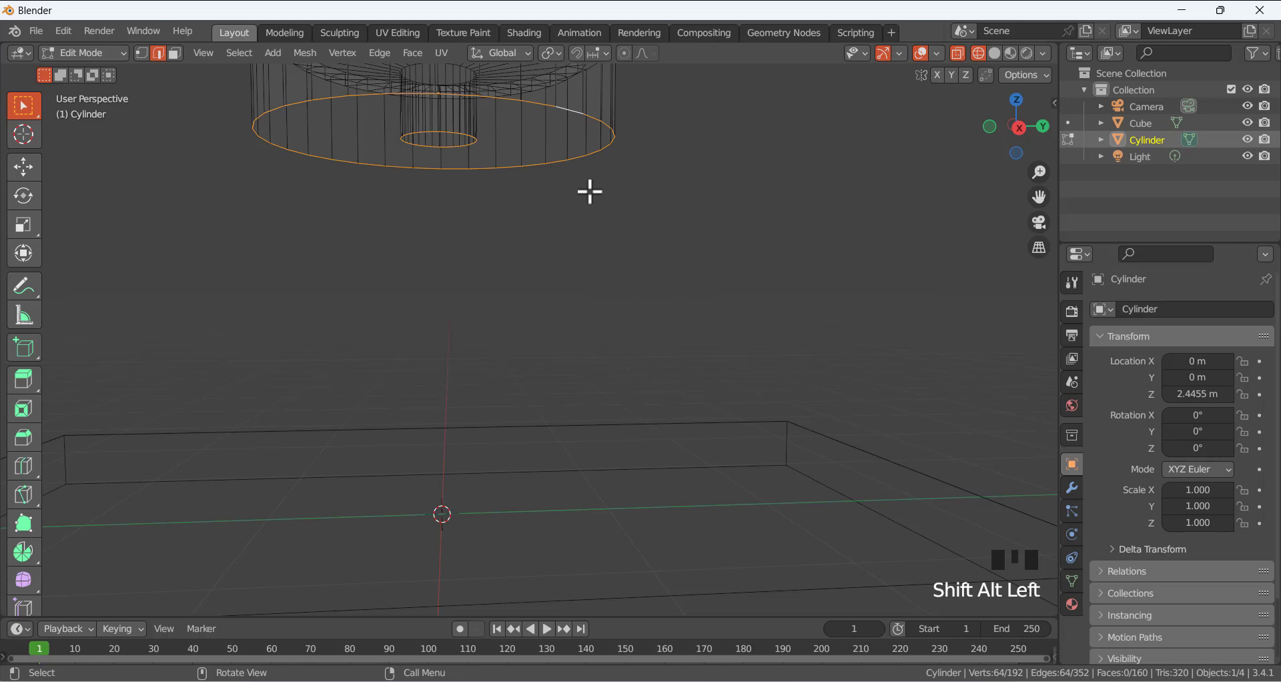
pyautogui.hotkey('shift', 'z')
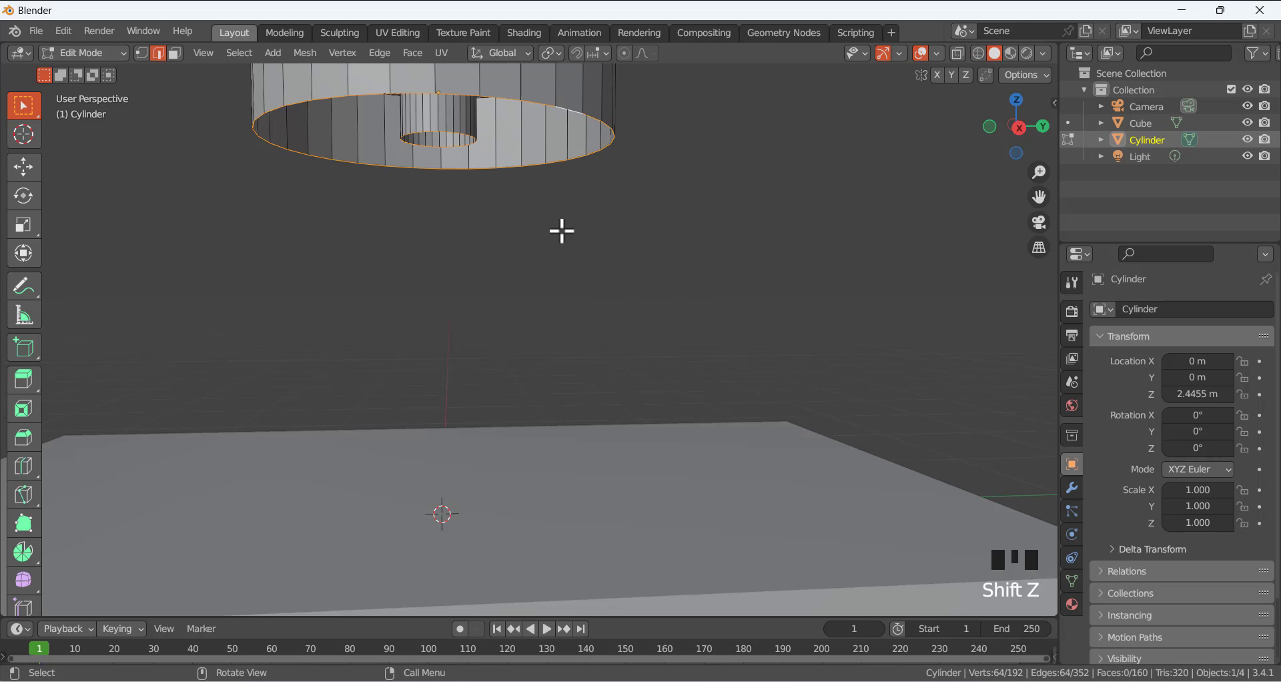
pyautogui.click(378, 54)
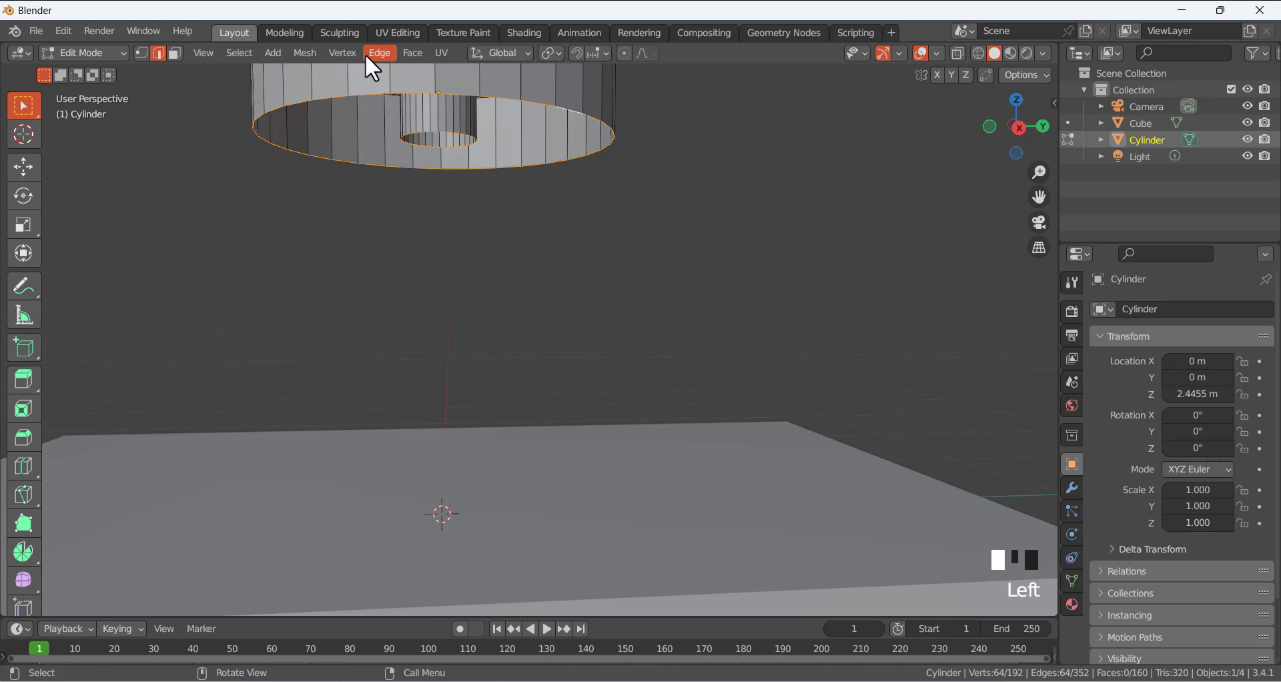
pyautogui.click(382, 53)
pyautogui.click(418, 105)
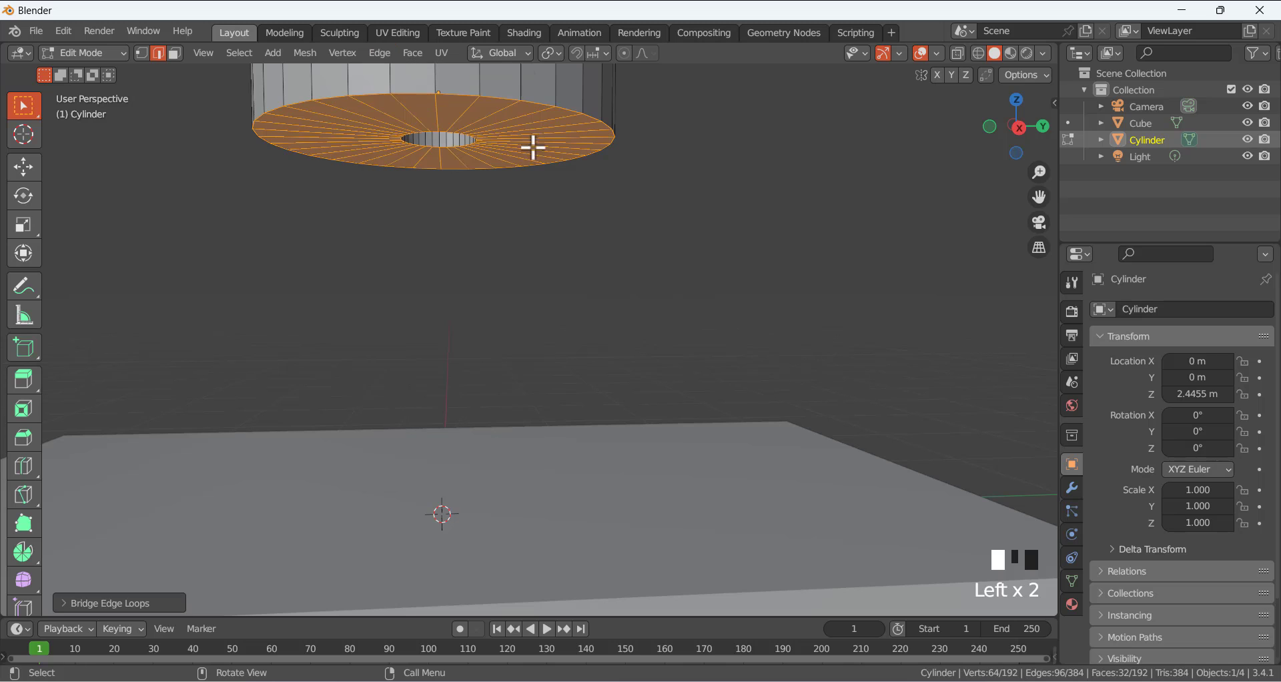
pyautogui.moveTo(423, 129); pyautogui.dragTo(408, 207, button='middle')
pyautogui.click(790, 95)
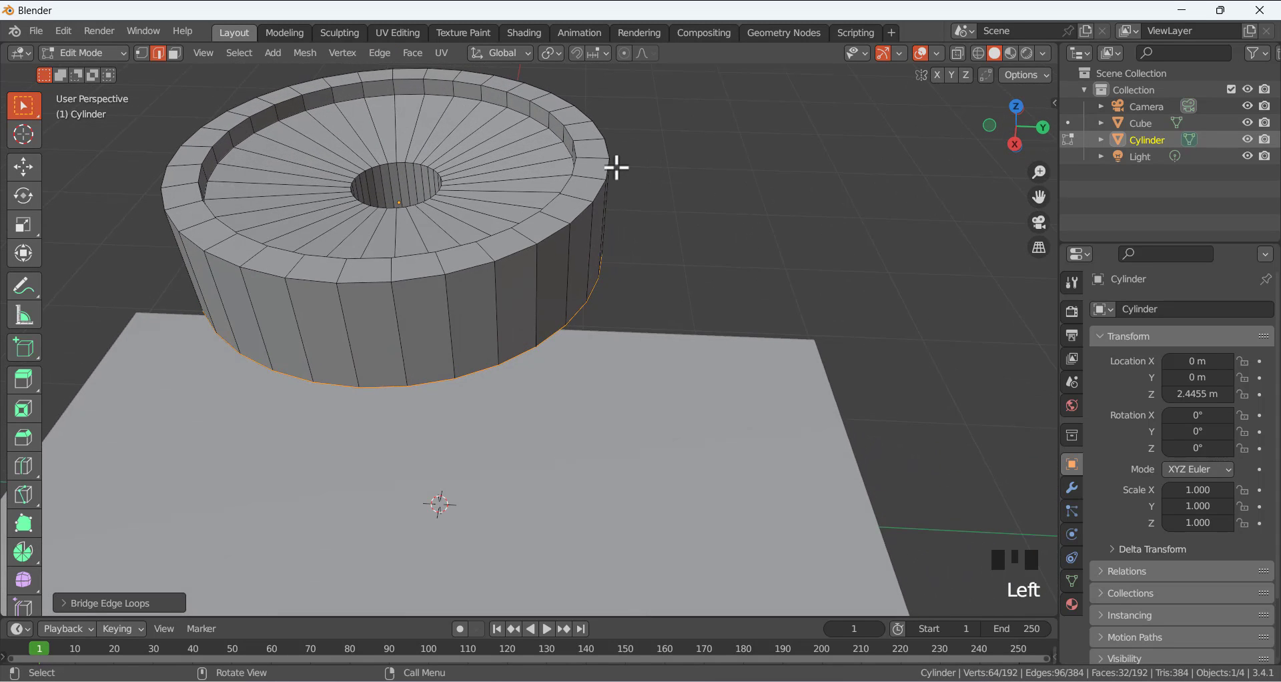
pyautogui.click(684, 133)
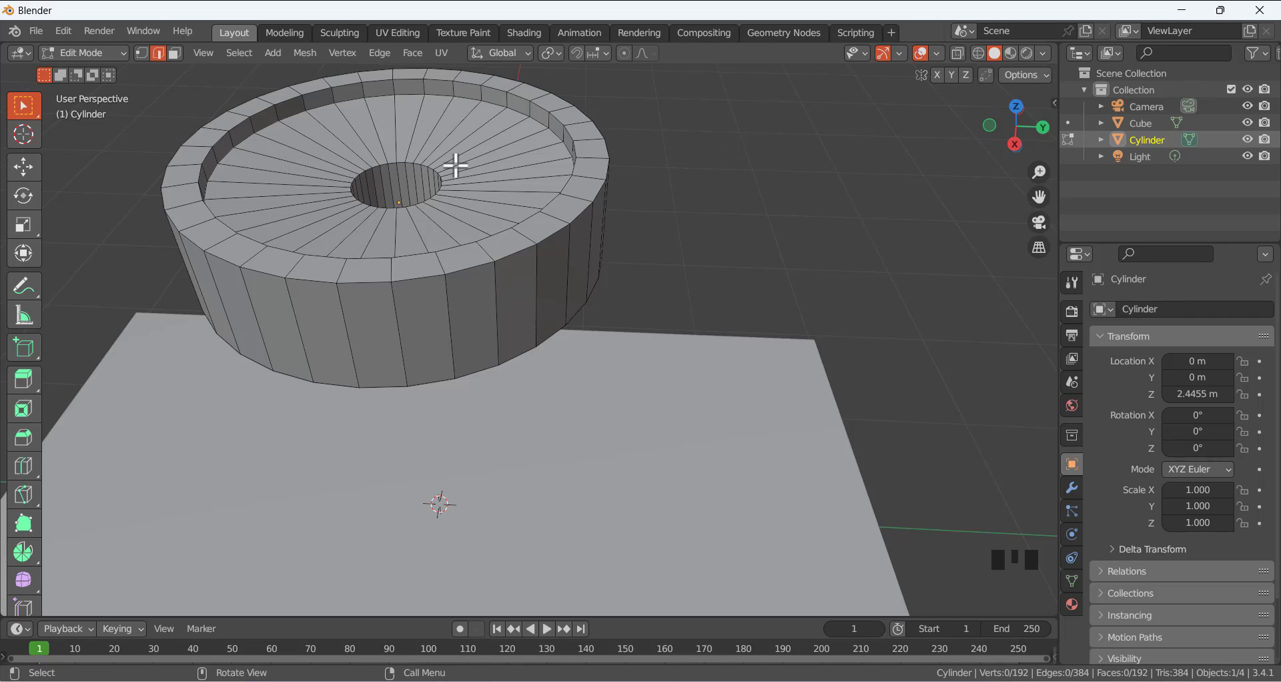
# Add seven concentric loop cuts to the recessed top surface around the central hole.
pyautogui.hotkey('ctrl', 'r')
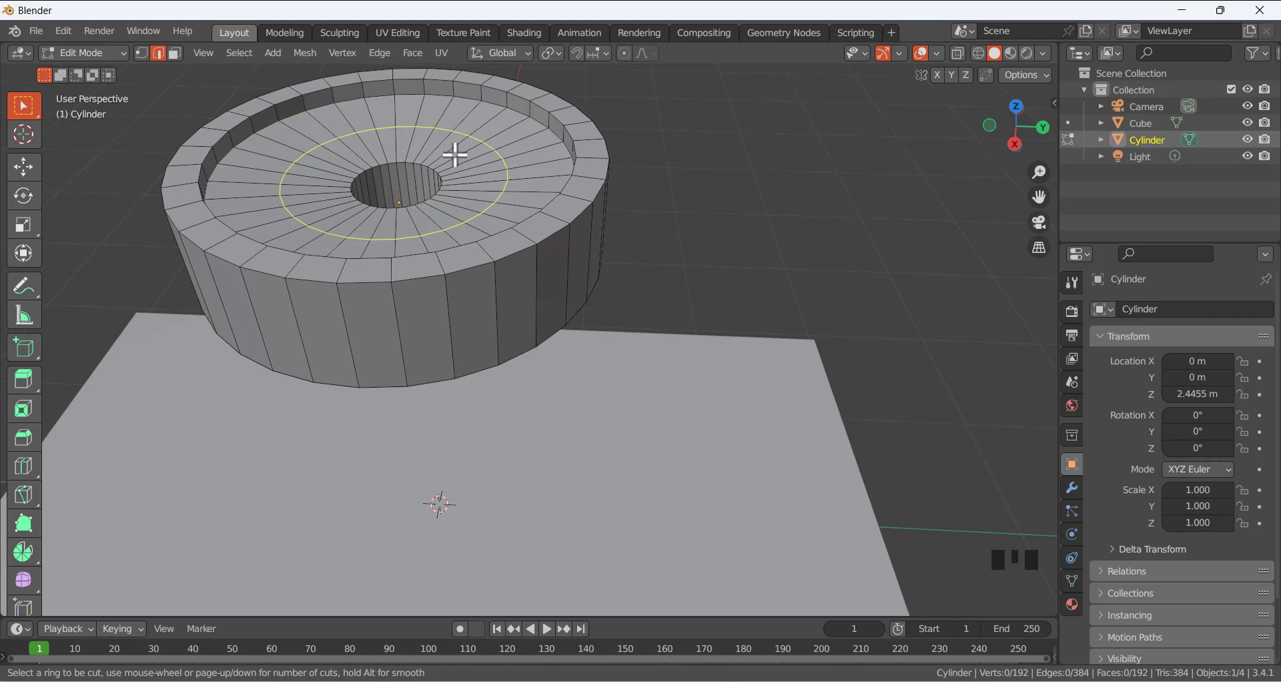
pyautogui.scroll(3, 455, 154)
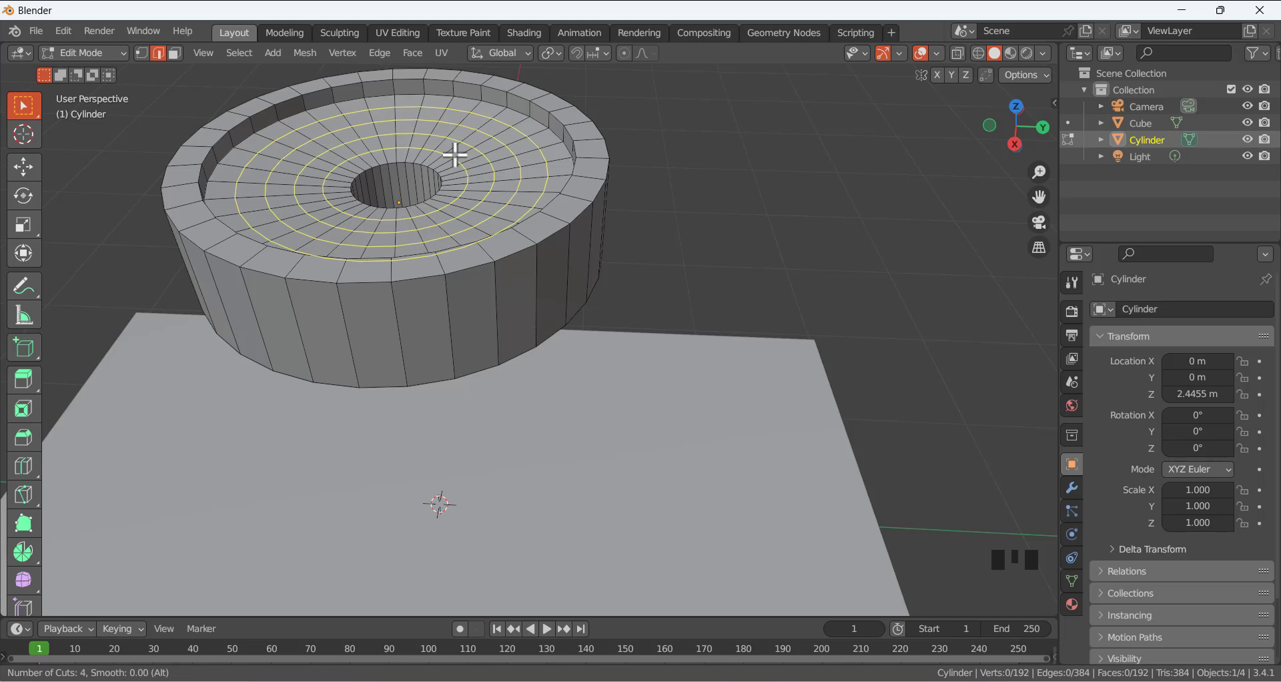
pyautogui.scroll(3, 454, 154)
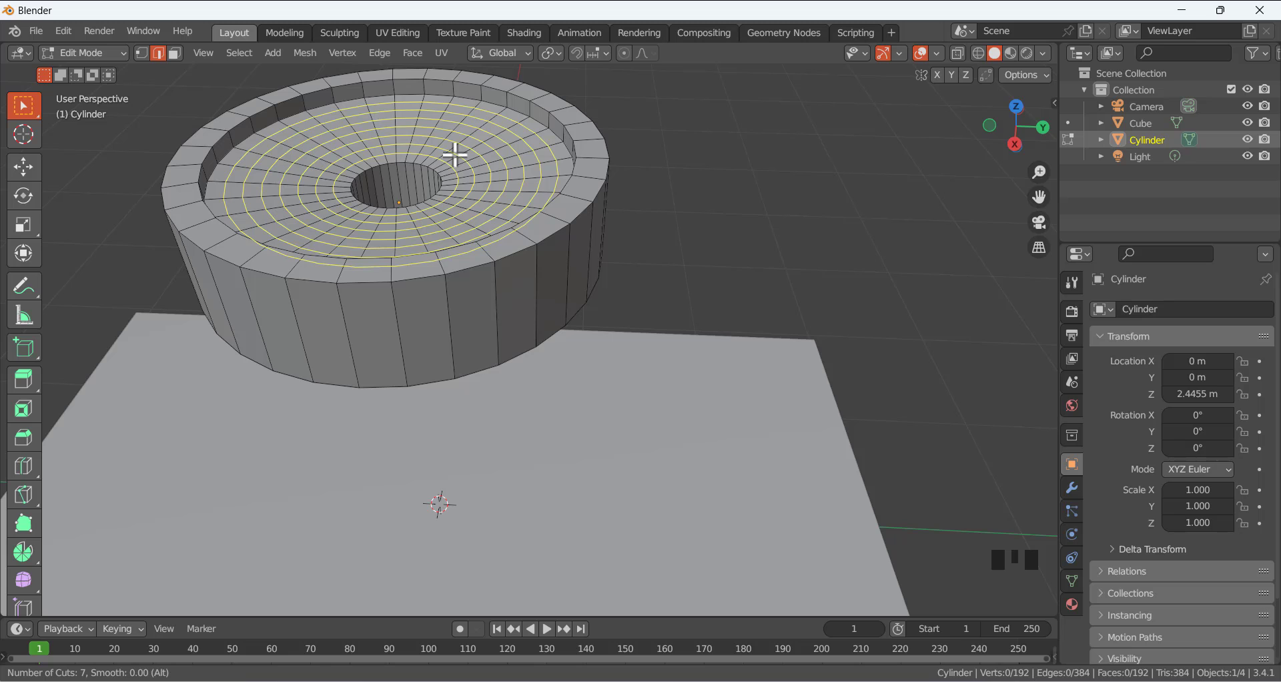
pyautogui.click(455, 154)
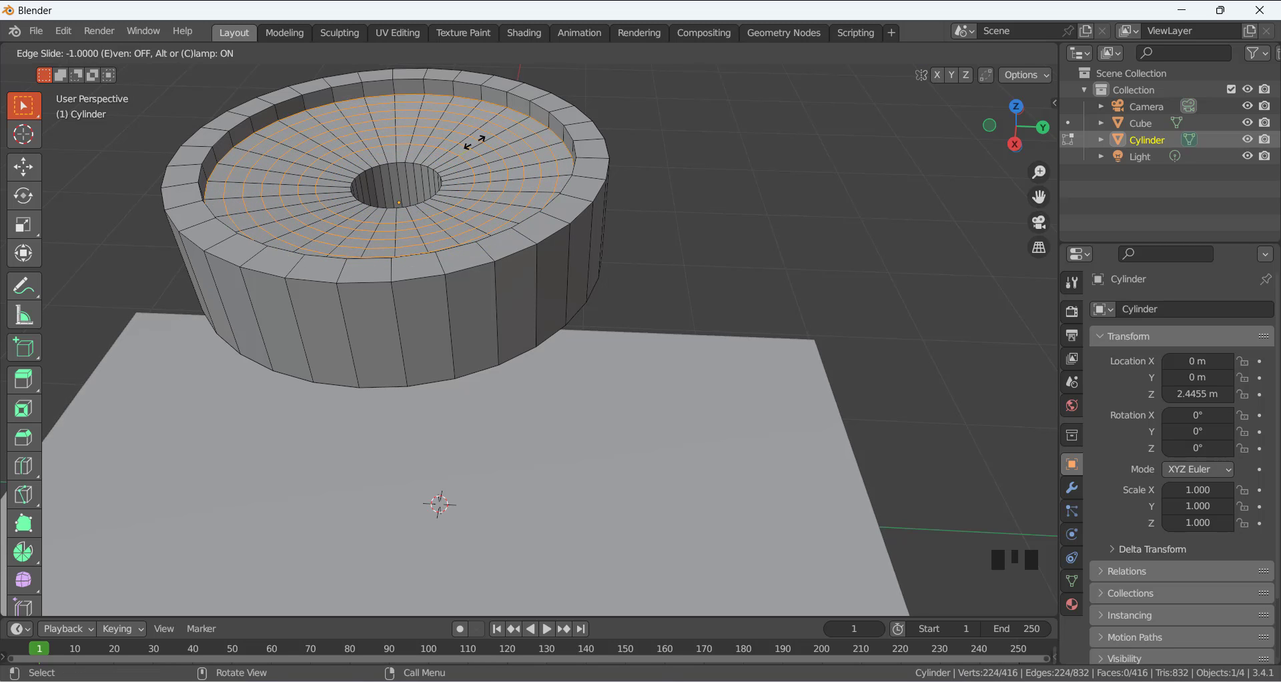
pyautogui.click(474, 141)
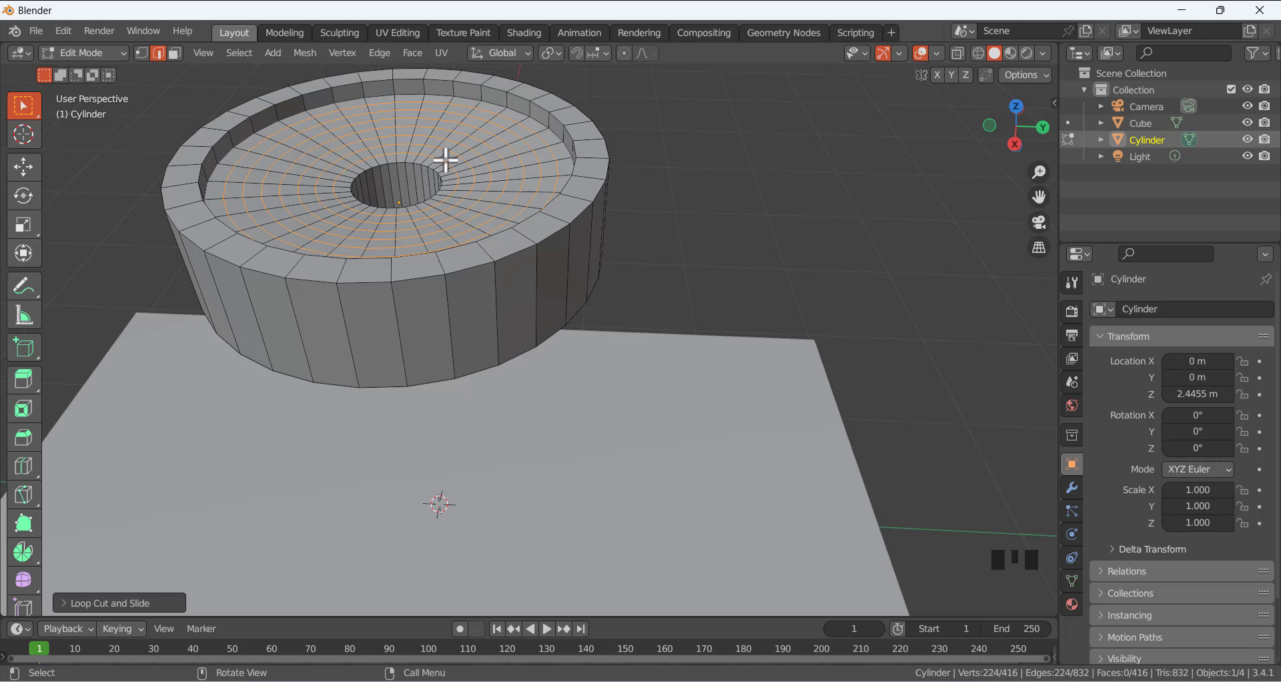
pyautogui.moveTo(465, 180); pyautogui.dragTo(443, 166, button='middle')
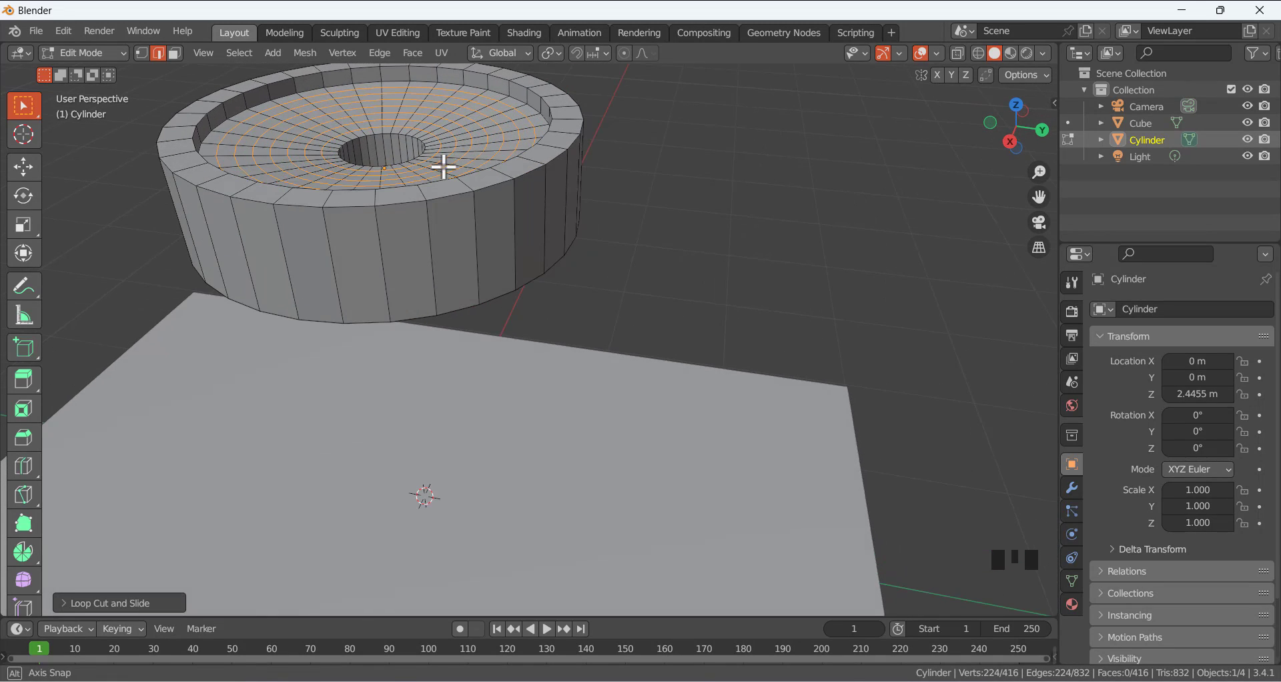
pyautogui.click(648, 202)
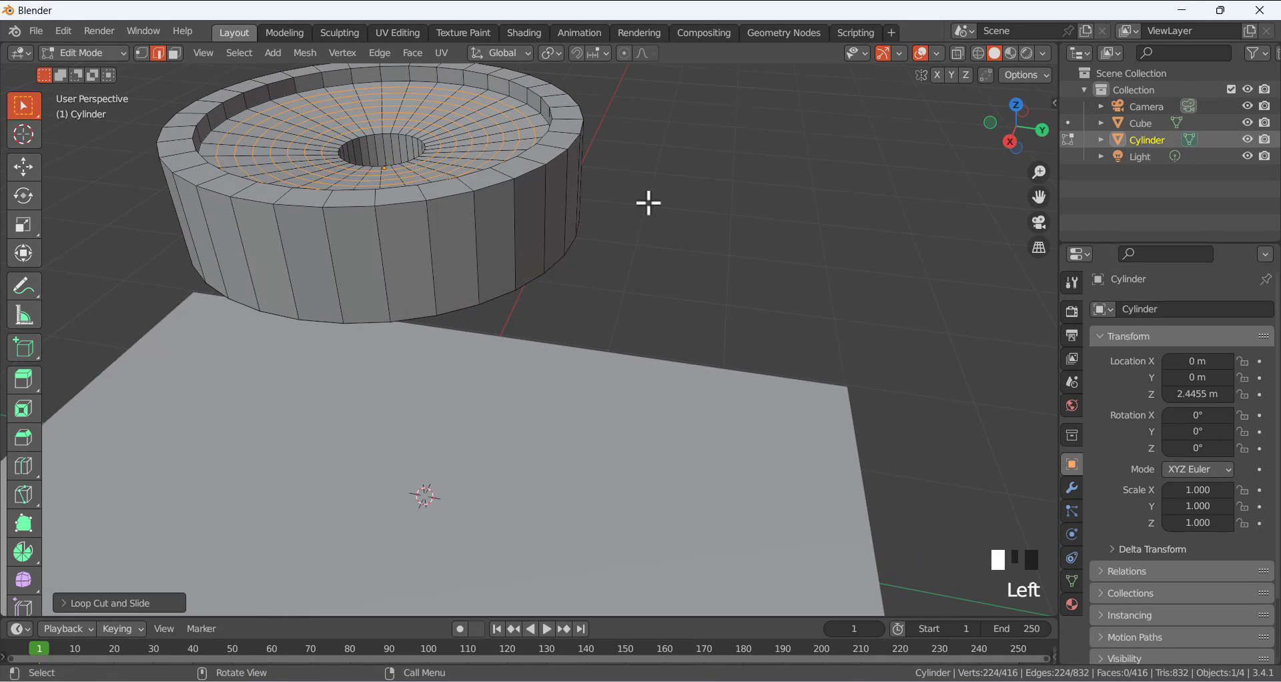
# Add five evenly spaced horizontal loop cuts around the cylinder's outer side wall.
pyautogui.hotkey('ctrl', 'r')
pyautogui.scroll(4, 450, 230)
pyautogui.click(450, 231)
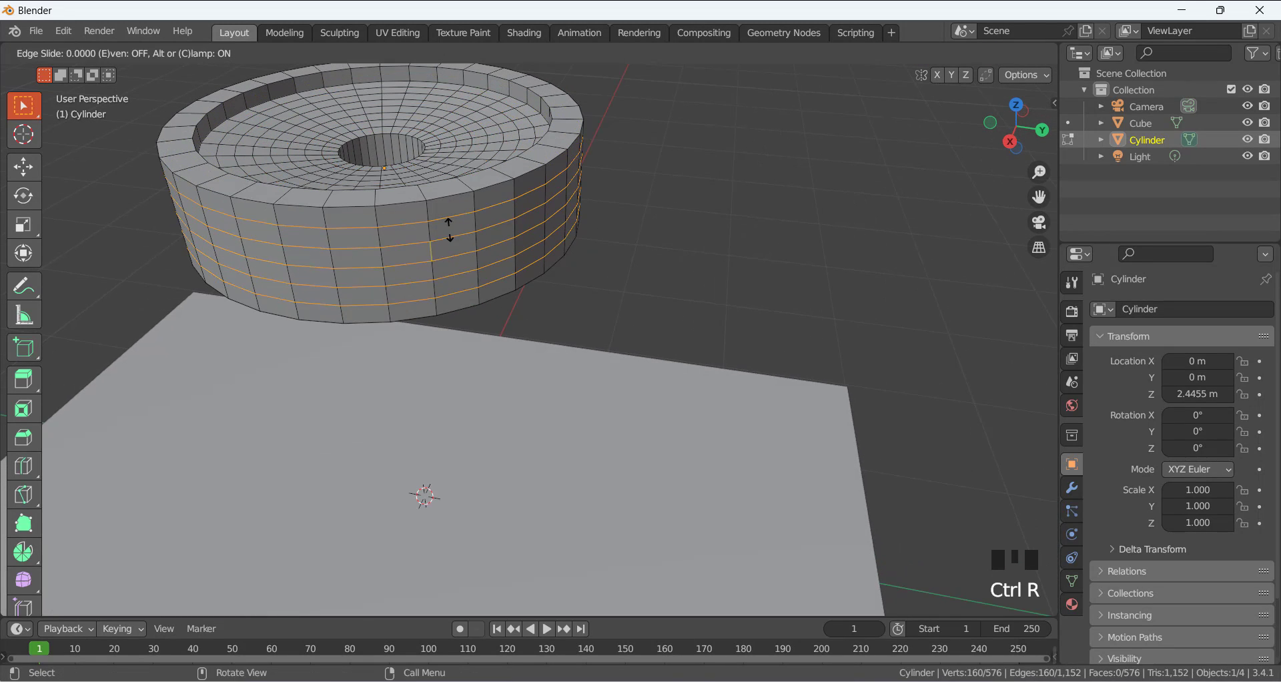
pyautogui.click(467, 232)
pyautogui.moveTo(554, 289); pyautogui.dragTo(566, 218, button='middle')
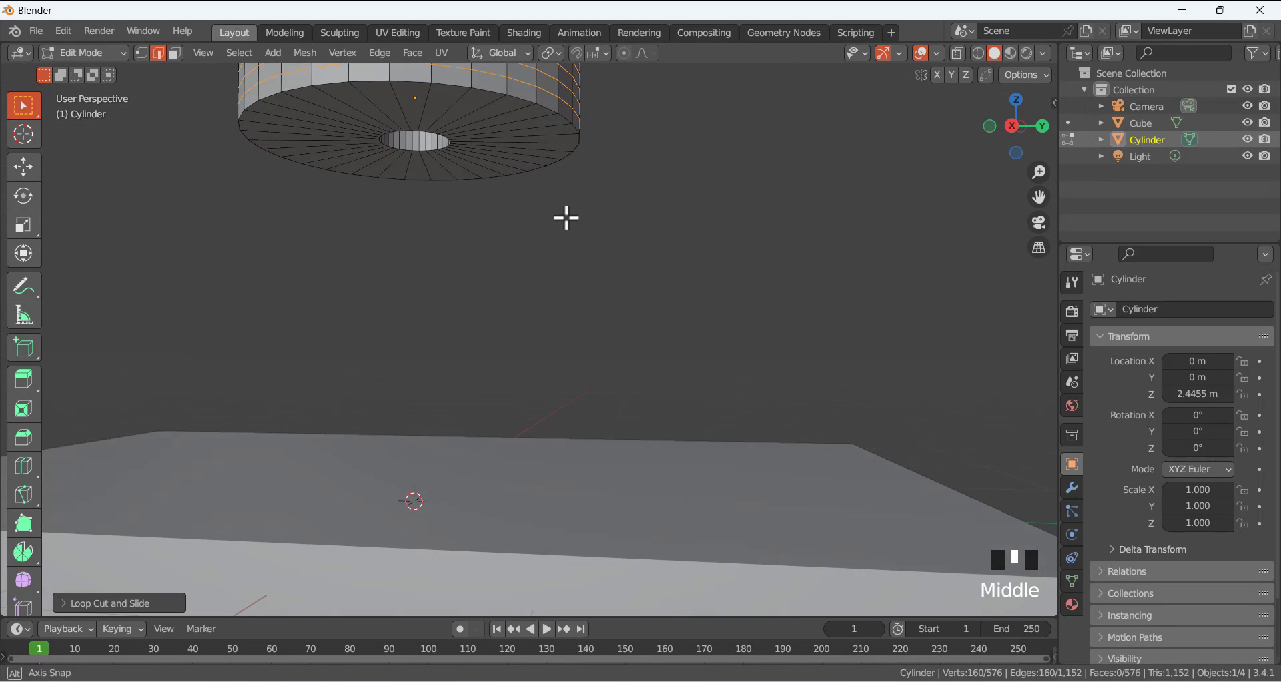
# Add seven evenly spaced concentric loop cuts to the cylinder's underside around the central hole and clear the selection.
pyautogui.hotkey('ctrl', 'r')
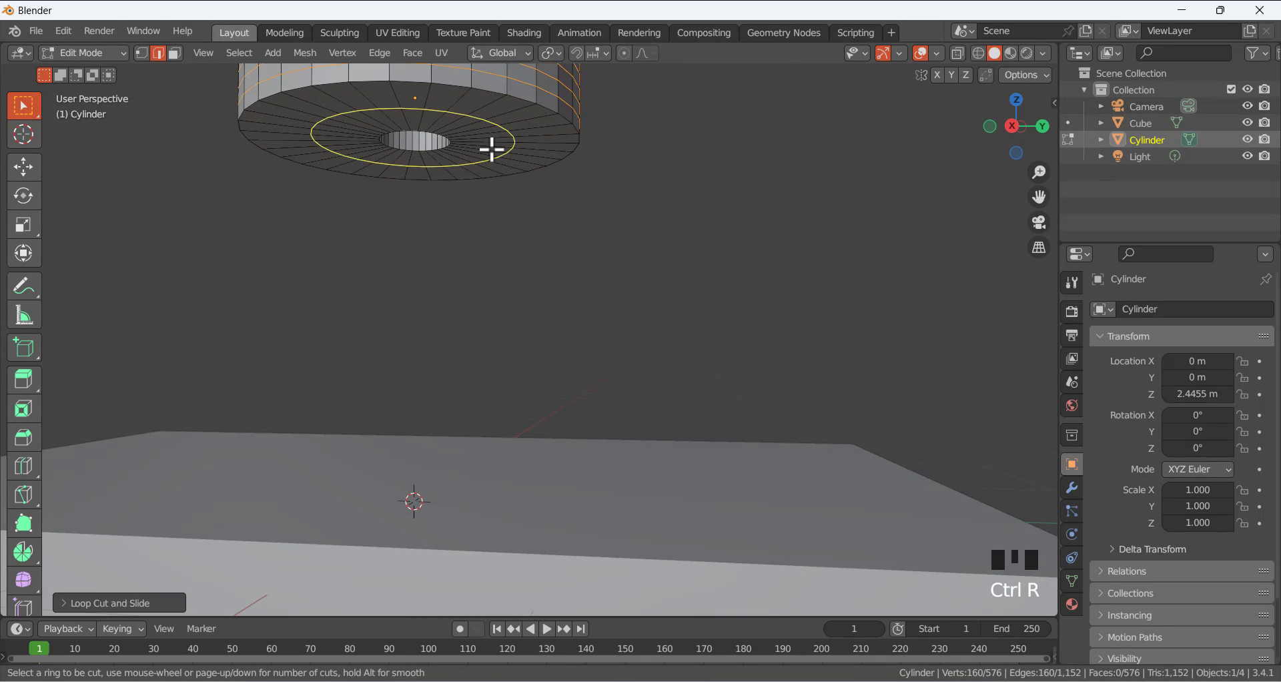
pyautogui.scroll(6, 491, 149)
pyautogui.click(492, 149)
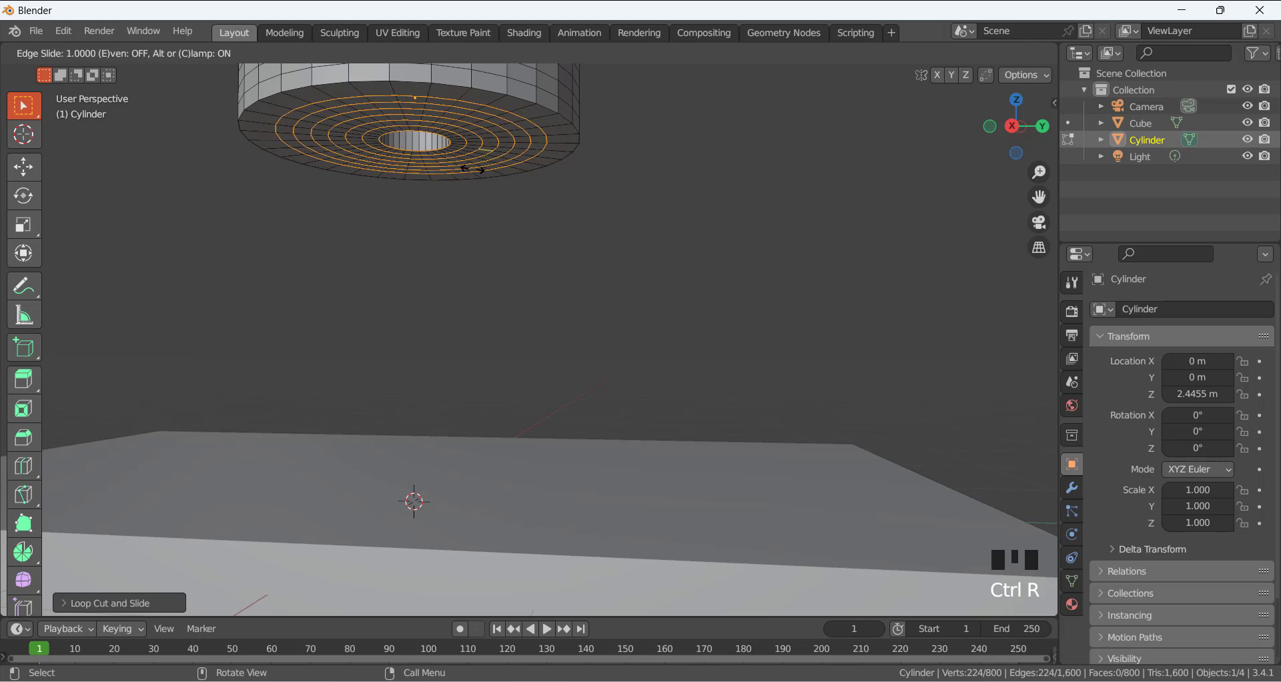
pyautogui.rightClick(520, 226)
pyautogui.click(400, 202)
# Return to Object Mode and add a Subdivision Surface modifier to the cylinder.
pyautogui.moveTo(401, 201); pyautogui.dragTo(449, 214, button='middle')
pyautogui.scroll(-3, 364, 259)
pyautogui.scroll(1, 574, 180)
pyautogui.scroll(-2, 574, 183)
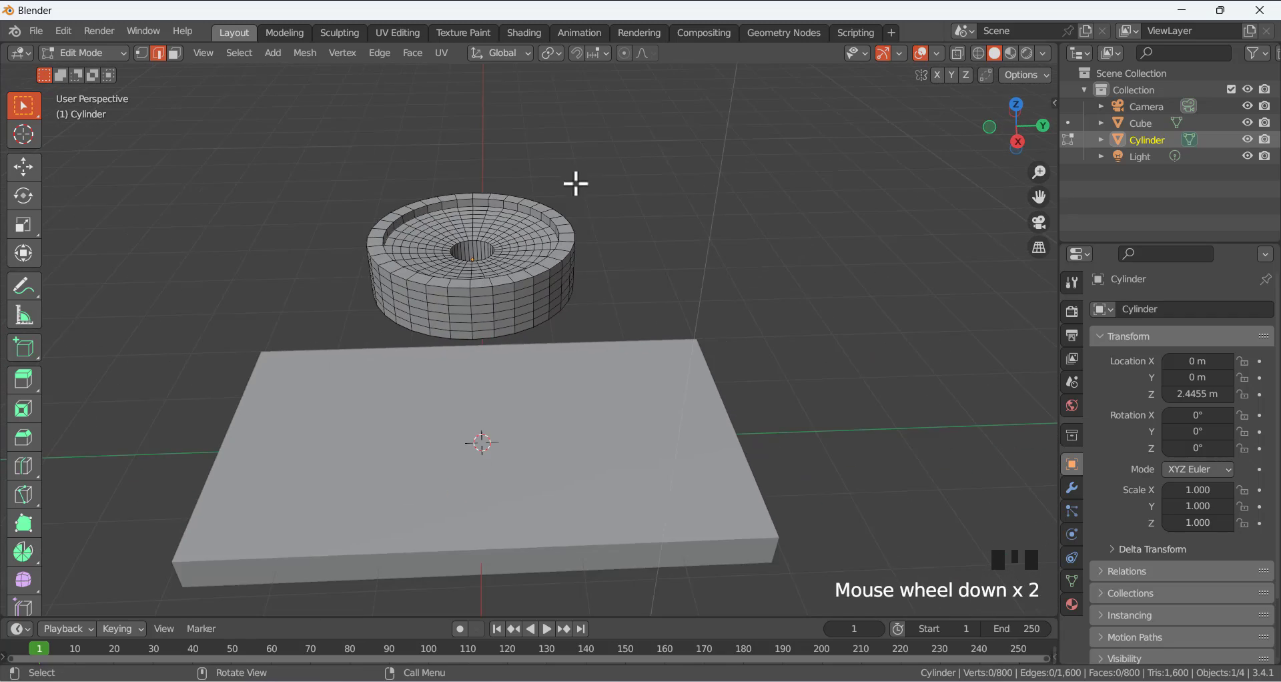
pyautogui.moveTo(602, 228); pyautogui.dragTo(569, 240, button='middle')
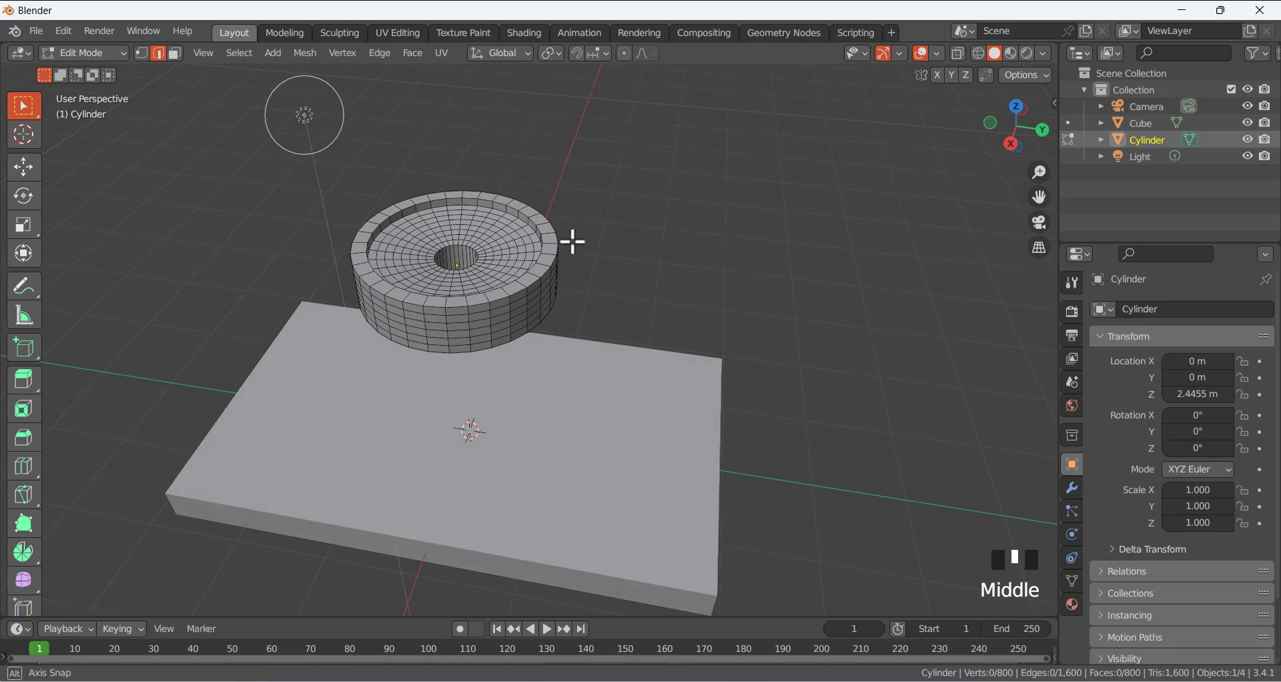
pyautogui.scroll(2, 538, 217)
pyautogui.scroll(-2, 539, 219)
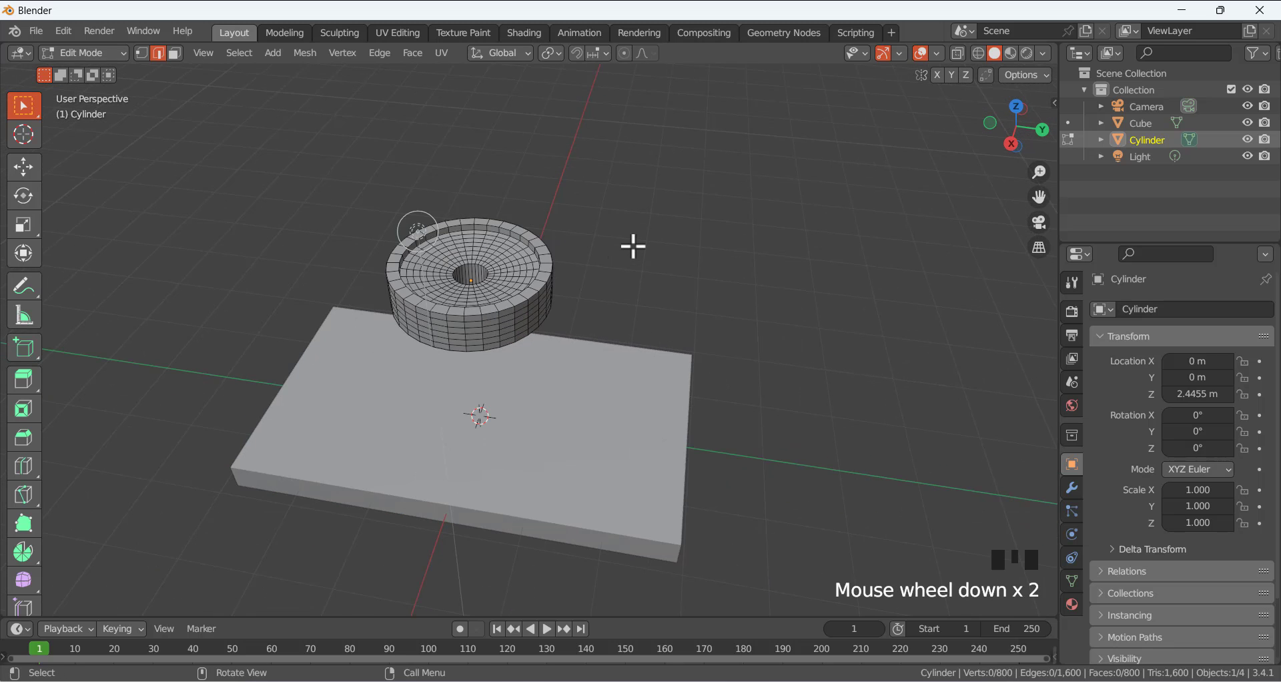
pyautogui.press('Tab')
pyautogui.moveTo(568, 242); pyautogui.dragTo(575, 226, button='middle')
pyautogui.scroll(2, 591, 218)
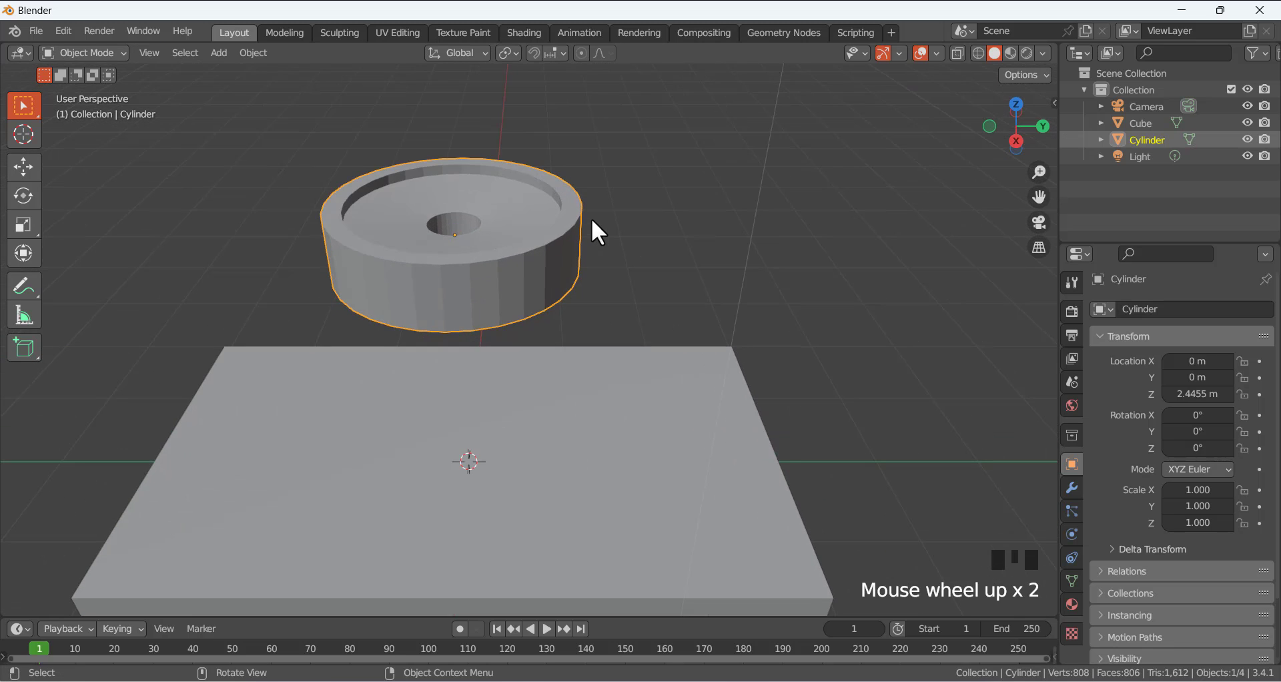
pyautogui.click(1070, 488)
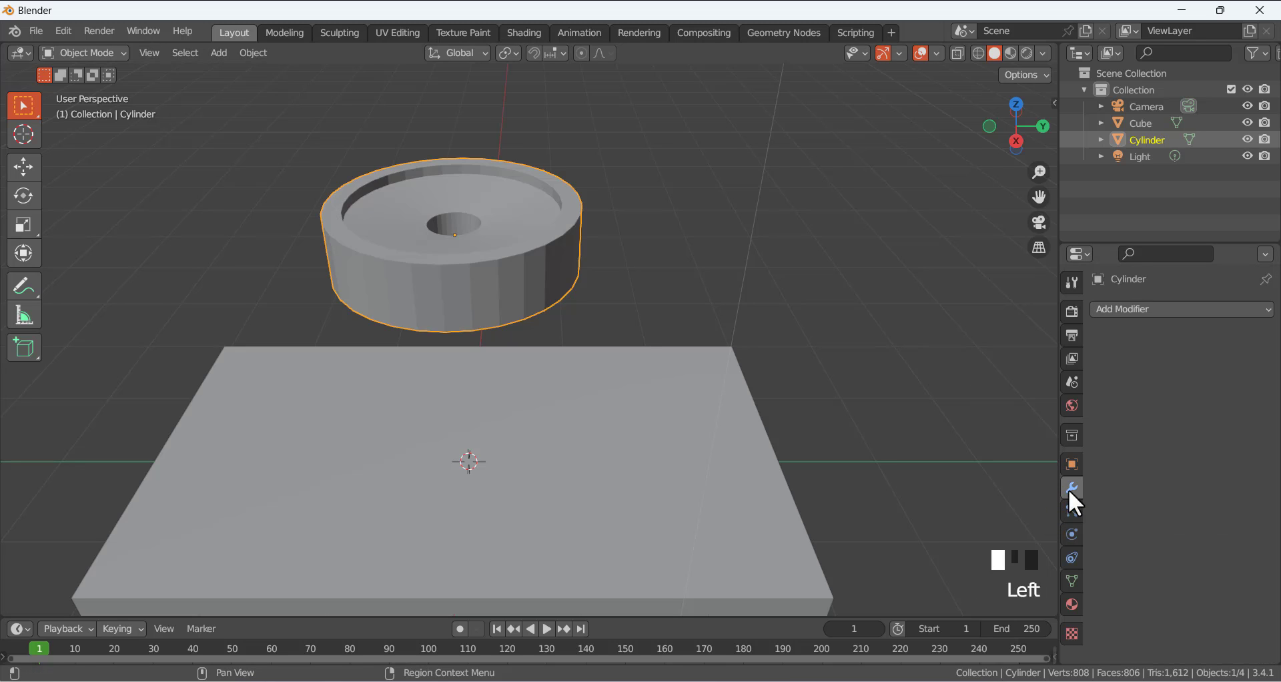
pyautogui.click(1104, 308)
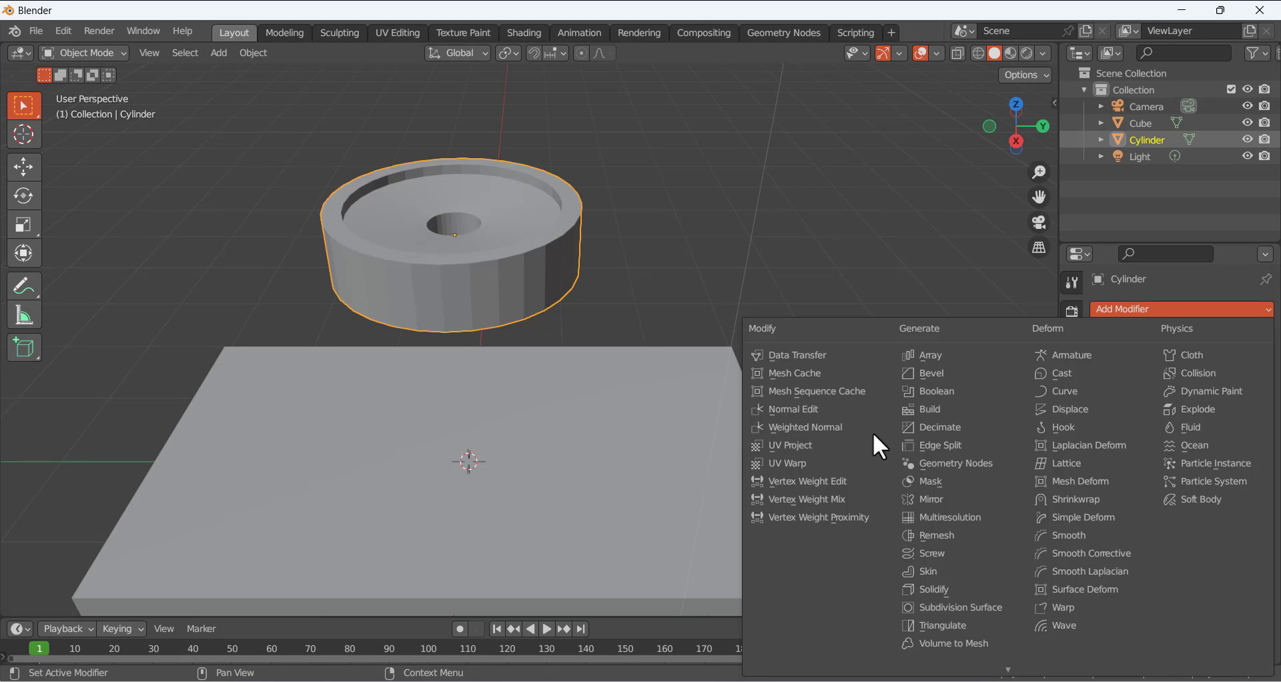
pyautogui.click(955, 607)
# In Edit Mode, add a loop cut in the outer side wall's uppermost band, slid fully to the top outer edge (factor -1).
pyautogui.scroll(2, 534, 203)
pyautogui.moveTo(527, 185)
pyautogui.mouseDown(button='middle')
pyautogui.moveTo(526, 203)
pyautogui.moveTo(558, 196)
pyautogui.moveTo(531, 199)
pyautogui.mouseUp(button='middle')
pyautogui.press('Tab')
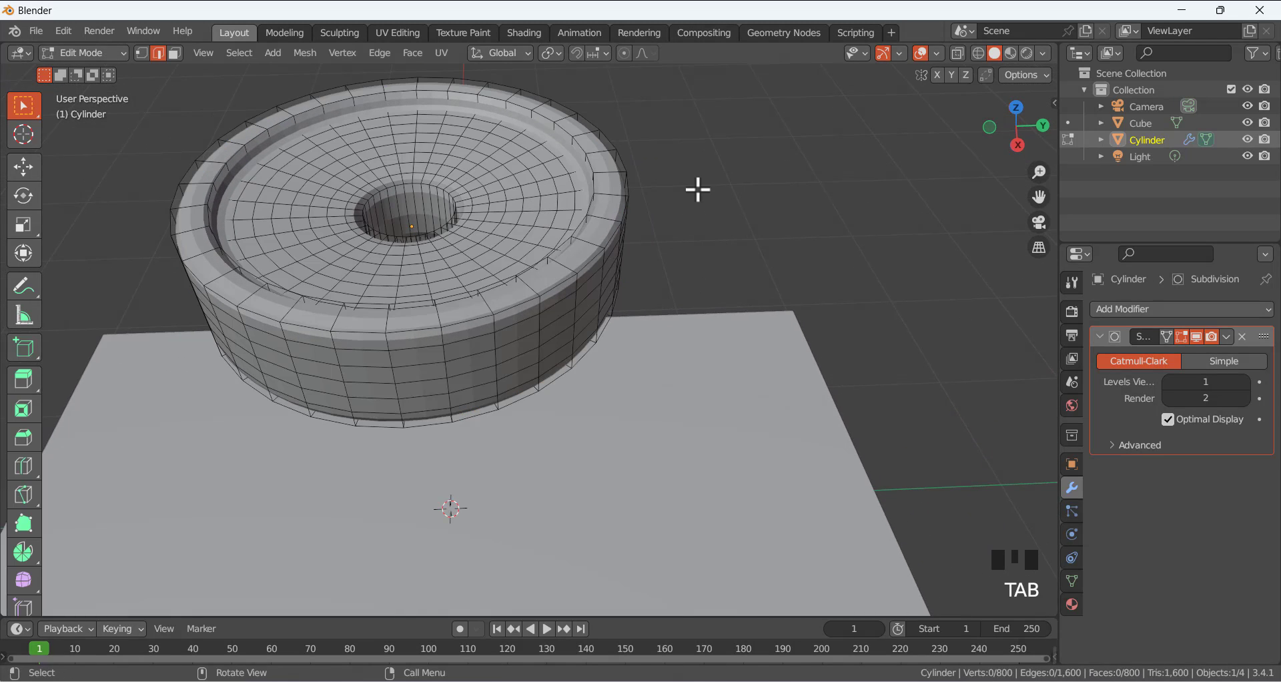
pyautogui.moveTo(655, 232); pyautogui.dragTo(631, 240, button='middle')
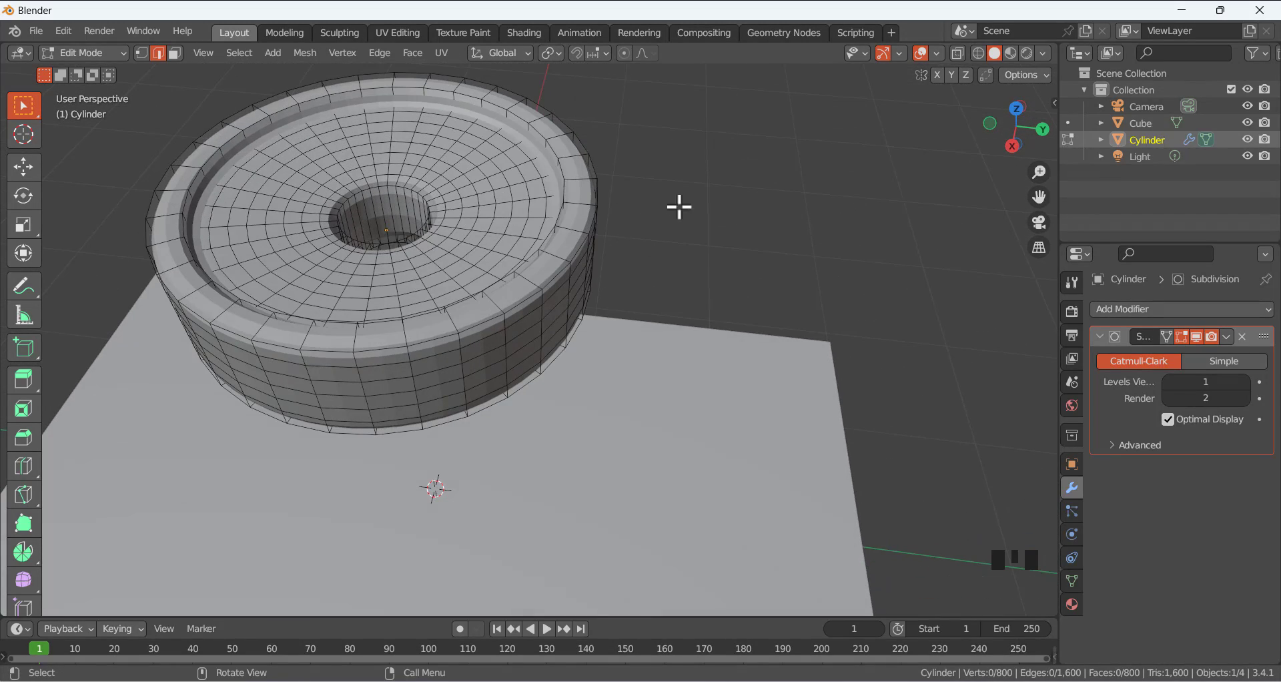
pyautogui.hotkey('ctrl', 'r')
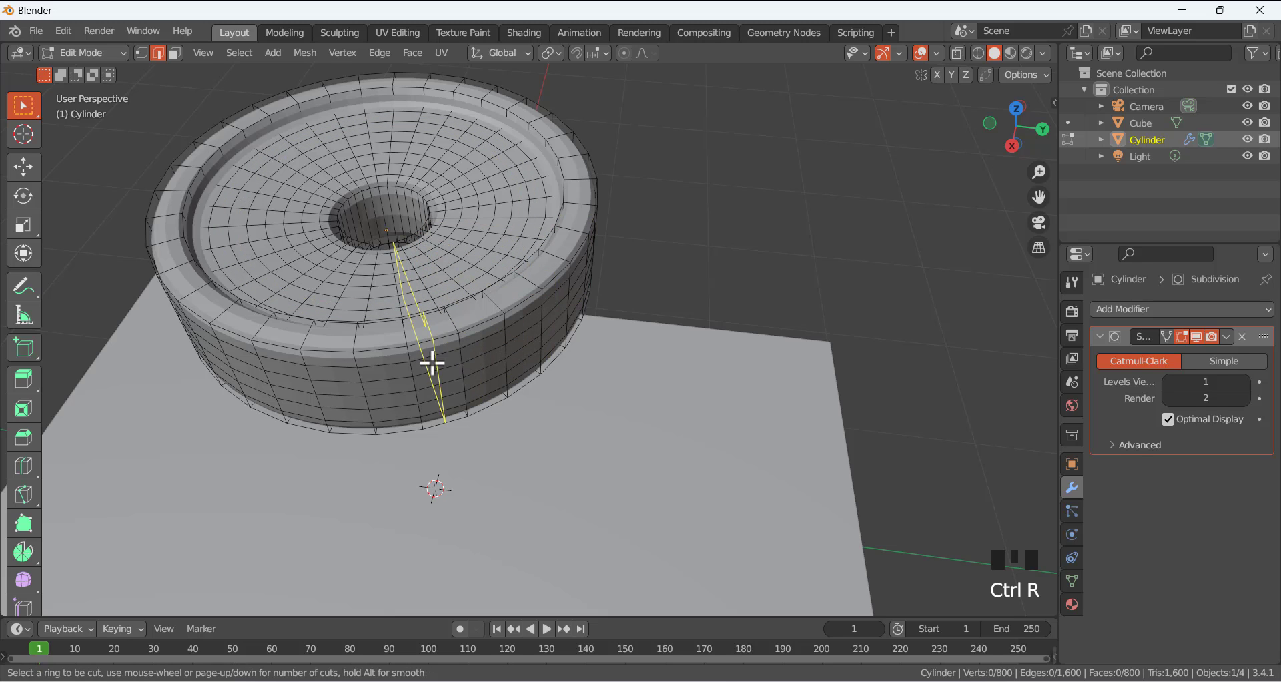
pyautogui.click(462, 341)
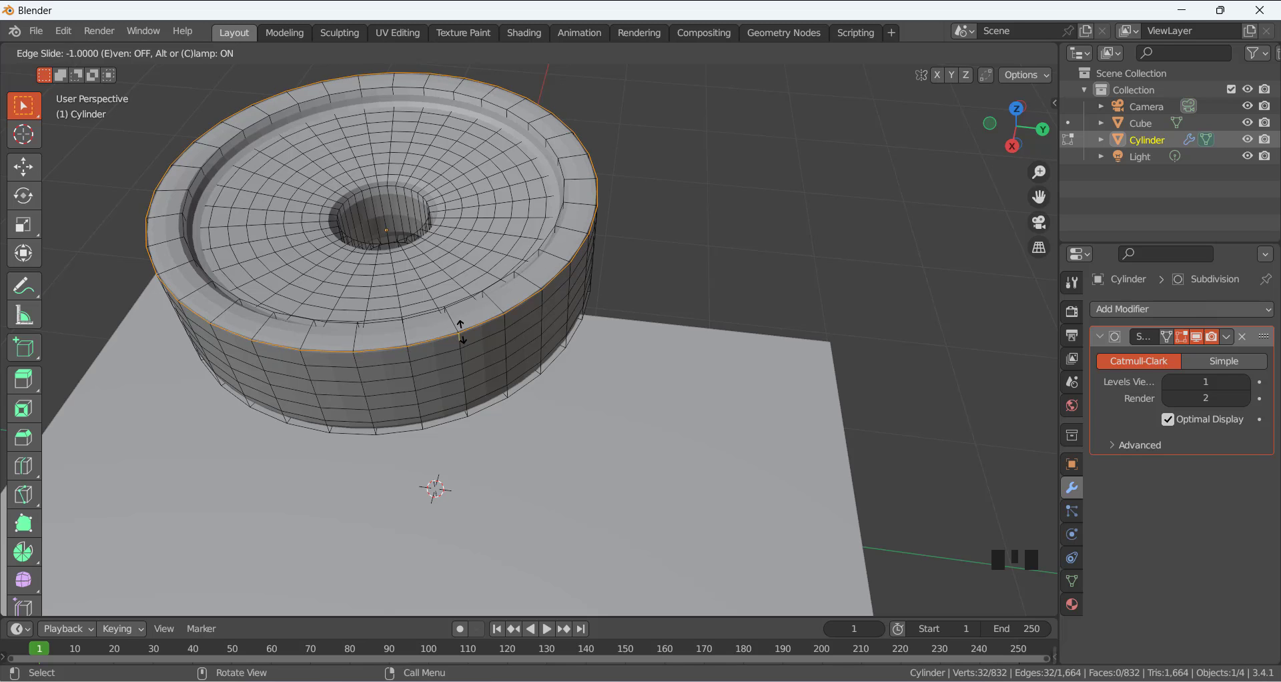
pyautogui.click(460, 330)
pyautogui.click(229, 229)
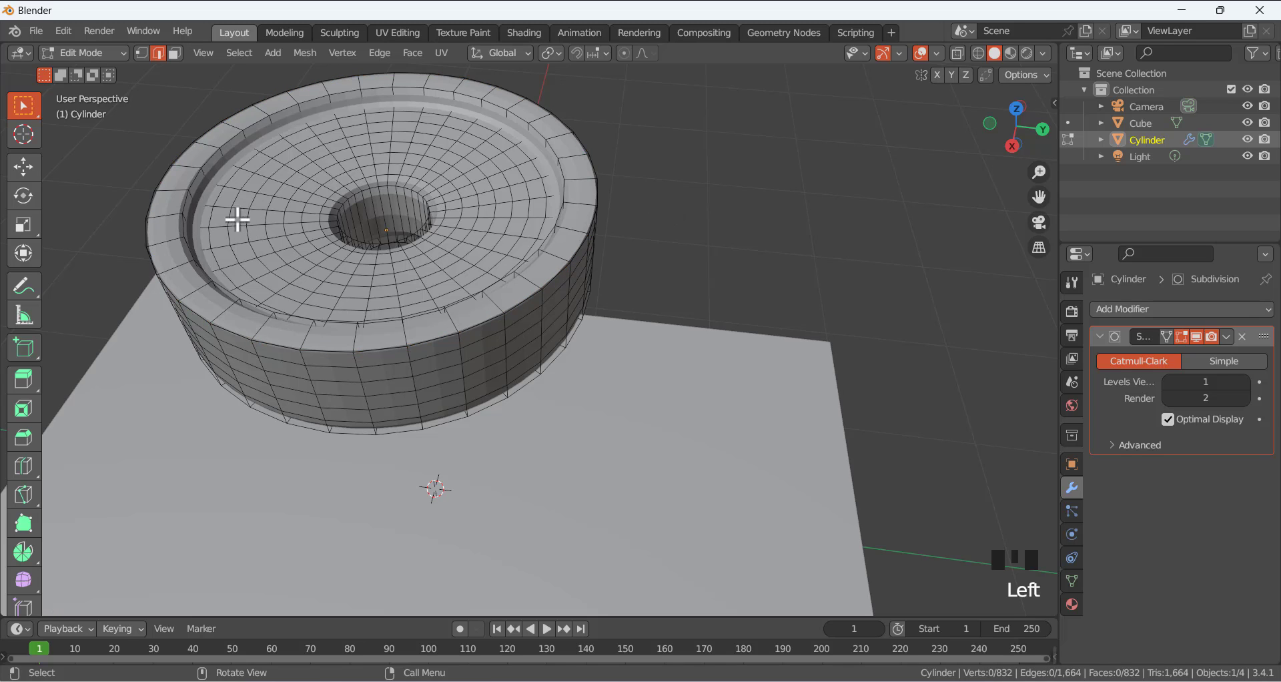
# Add a loop cut to the recessed top surface, slid outward toward the rim's inner wall (factor about -0.71).
pyautogui.hotkey('ctrl', 'r')
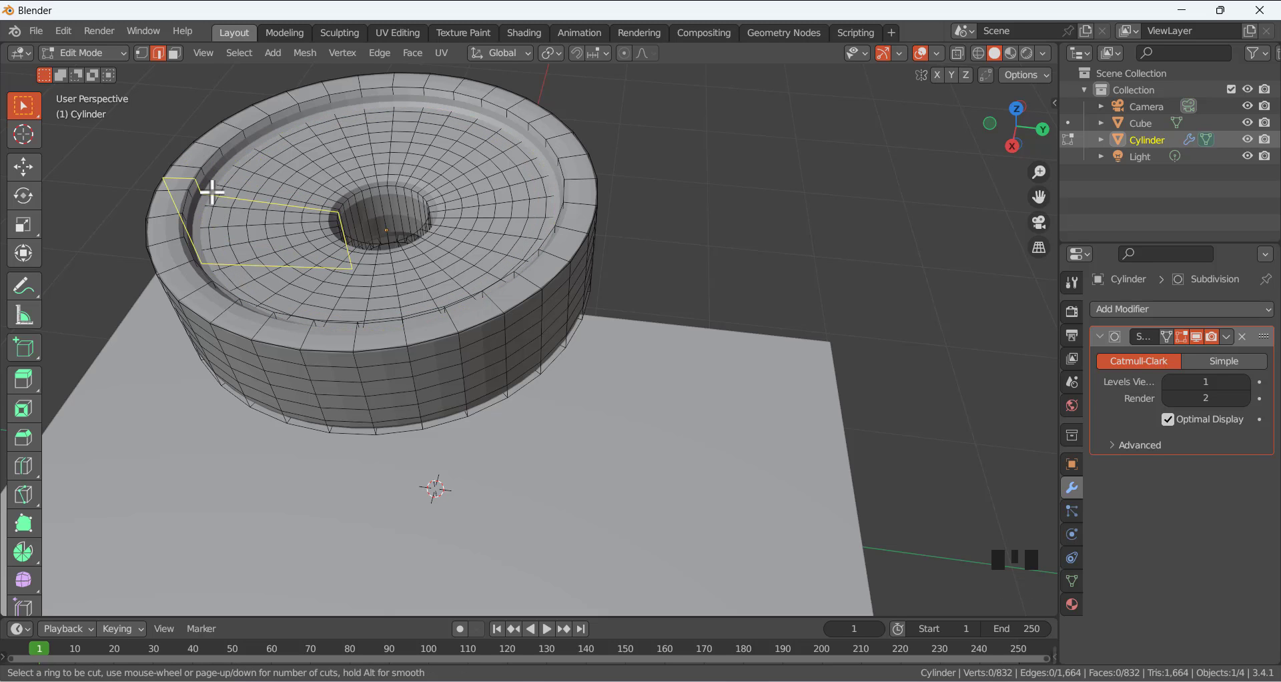
pyautogui.click(203, 201)
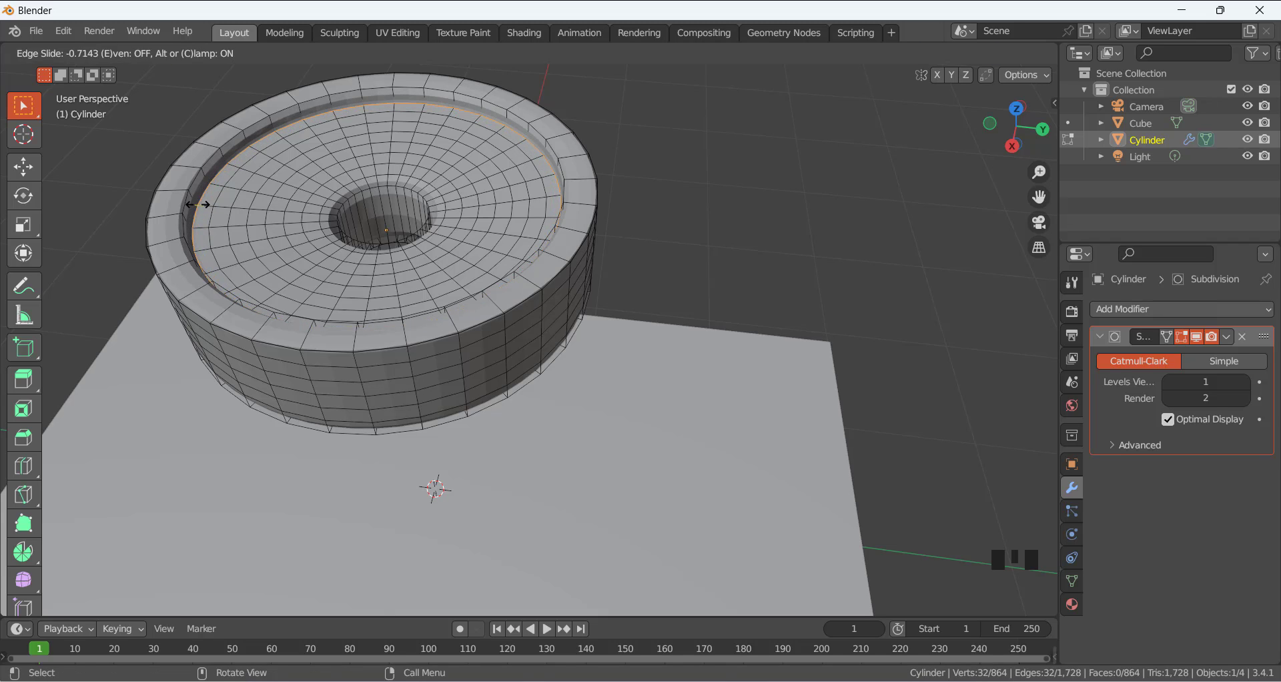
pyautogui.click(198, 204)
pyautogui.click(809, 203)
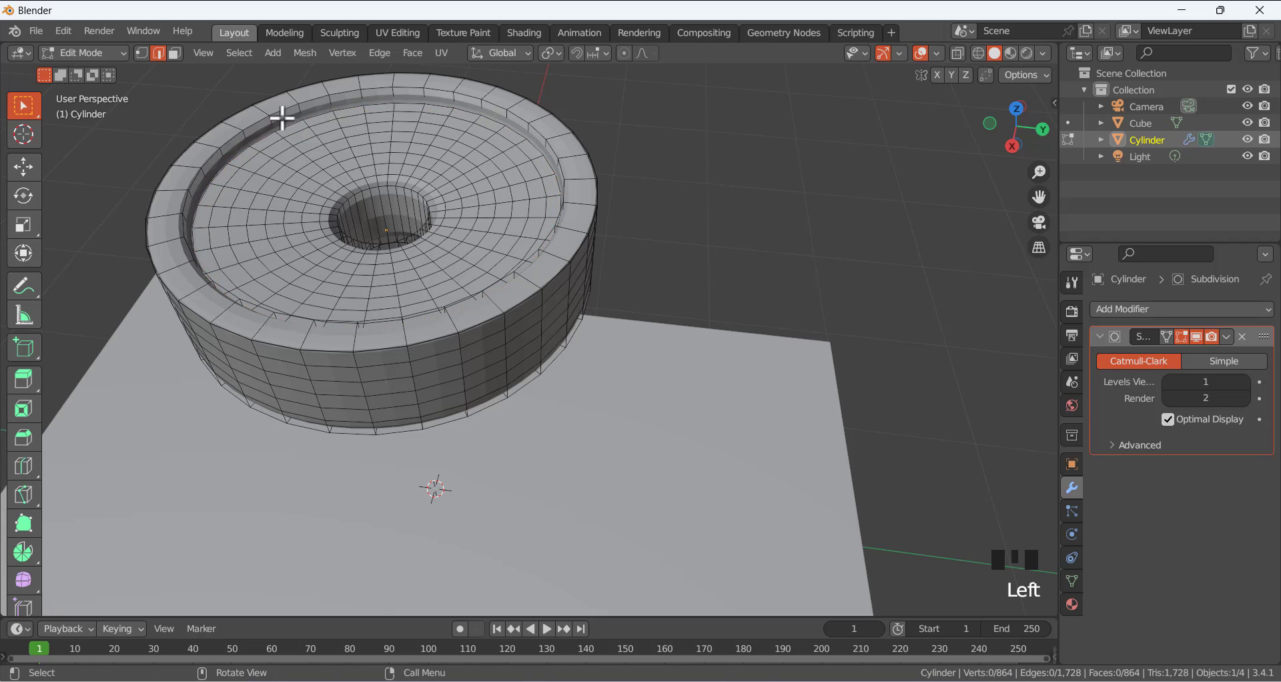
# Add a loop cut around the rim's inner wall, close to the edge of the recessed surface.
pyautogui.hotkey('ctrl', 'r')
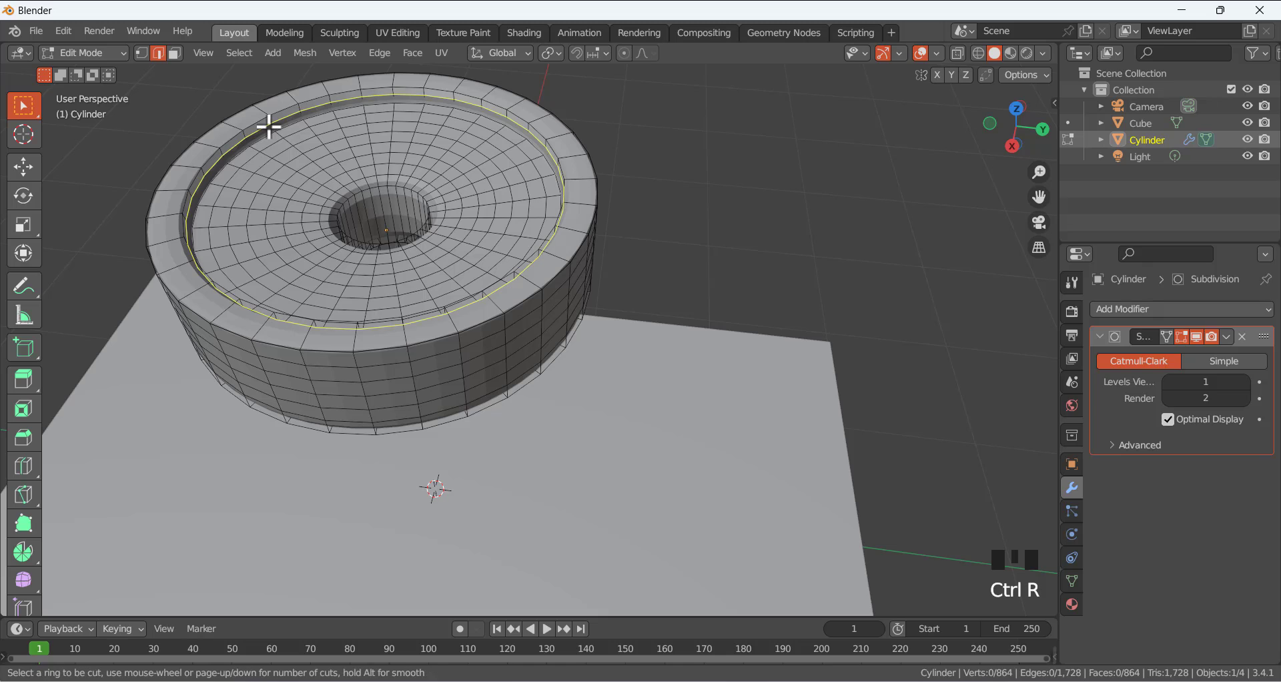
pyautogui.click(268, 126)
pyautogui.click(266, 126)
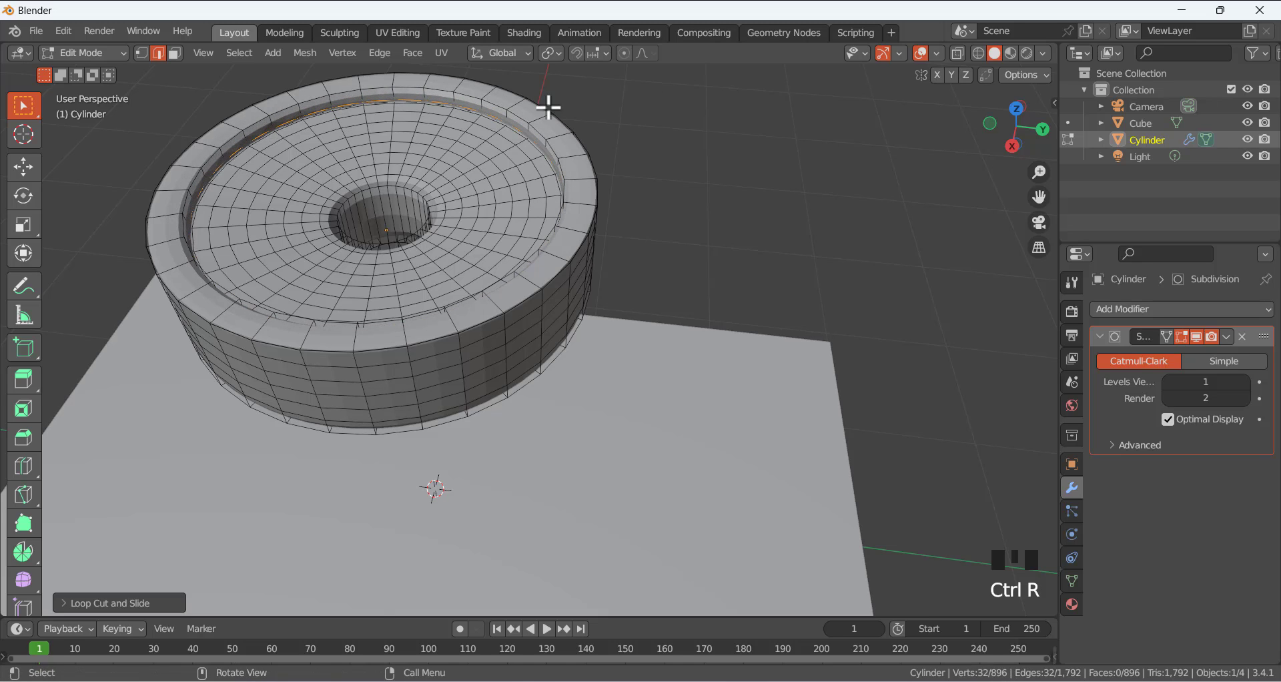
pyautogui.click(546, 105)
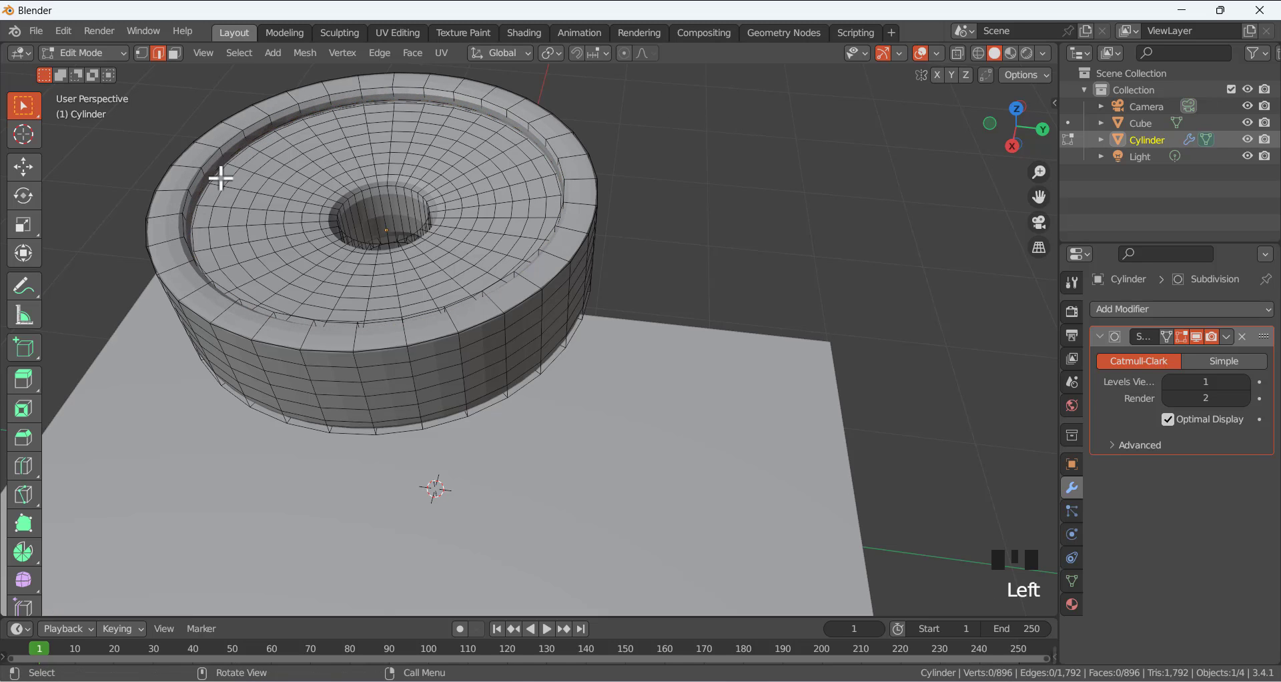
# Add a loop cut in the outer side wall's lowest band, slid down close to the bottom edge.
pyautogui.moveTo(234, 186); pyautogui.dragTo(272, 100, button='middle')
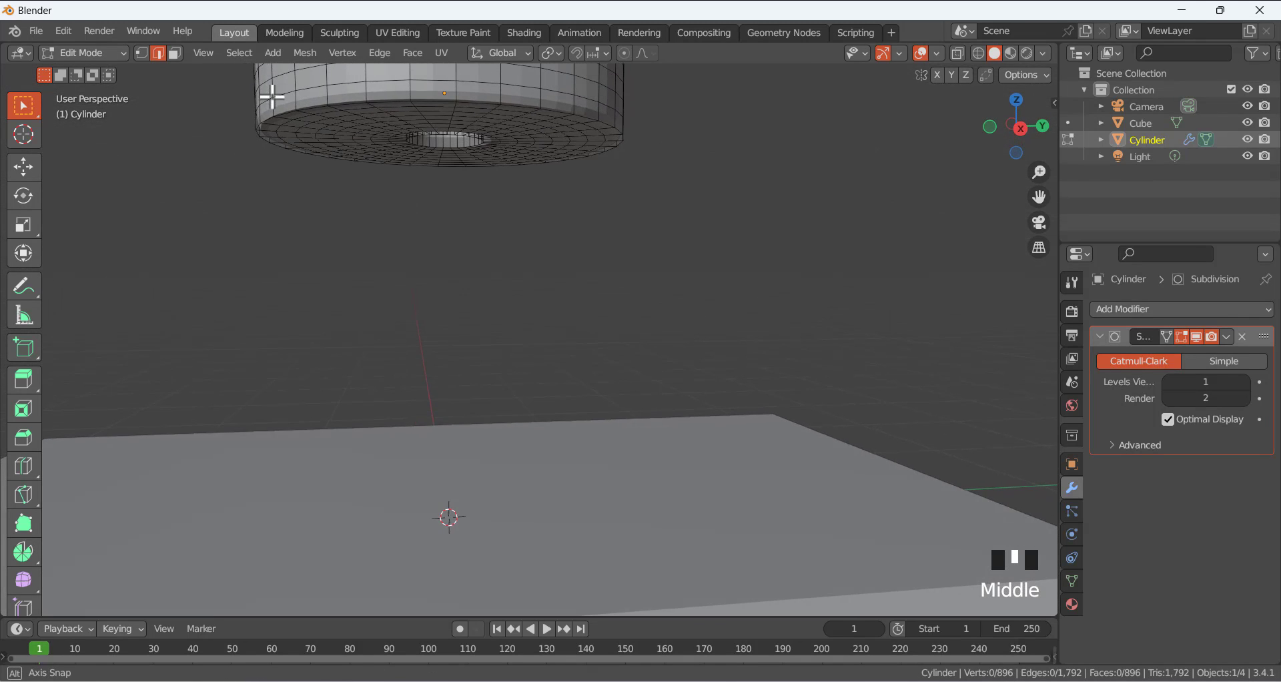
pyautogui.keyDown('shift'); pyautogui.moveTo(394, 230); pyautogui.dragTo(369, 348, button='middle'); pyautogui.keyUp('shift')
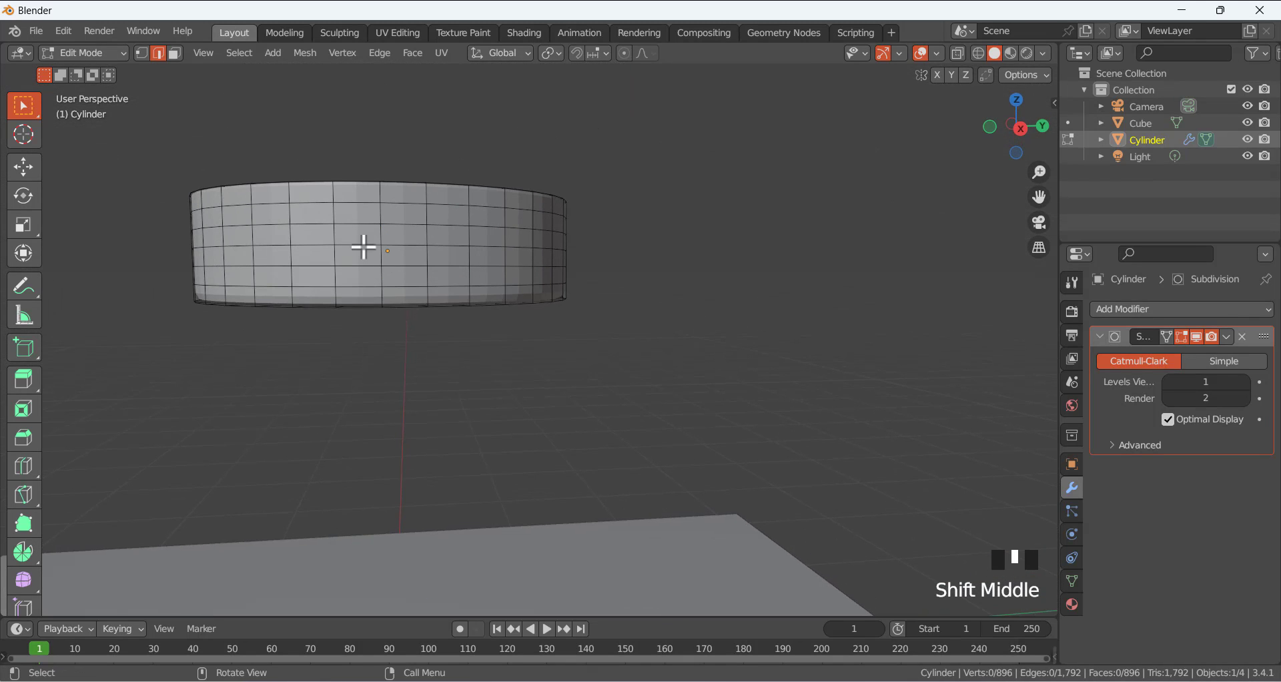
pyautogui.hotkey('ctrl', 'r')
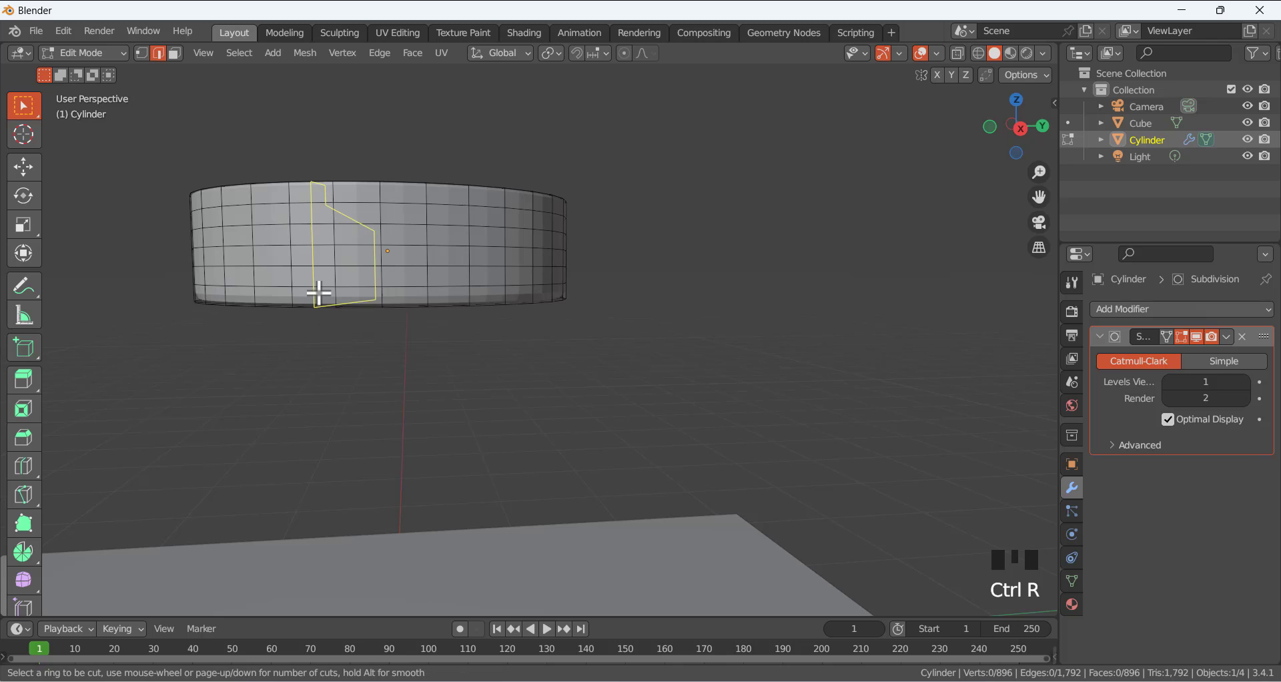
pyautogui.click(264, 294)
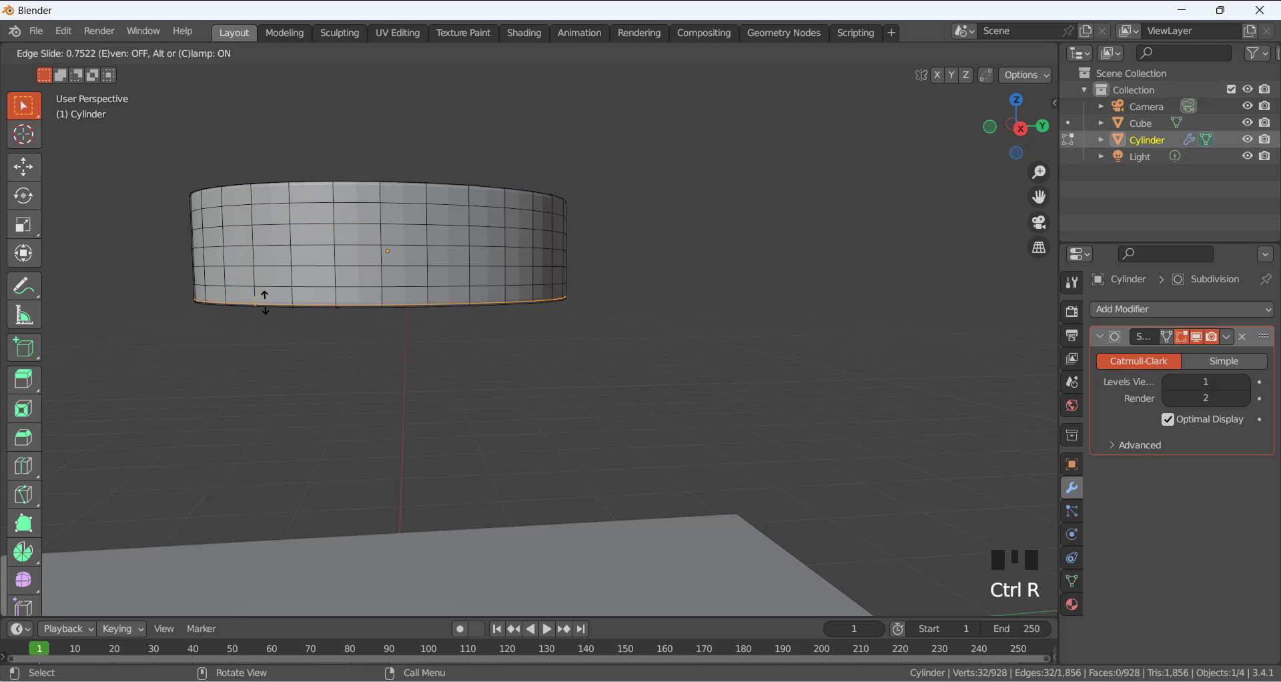
pyautogui.click(282, 349)
pyautogui.click(307, 304)
# Add a loop cut to the cylinder's underside, slid outward close to its outer edge.
pyautogui.moveTo(311, 348); pyautogui.dragTo(310, 282, button='middle')
pyautogui.keyDown('shift'); pyautogui.moveTo(392, 294); pyautogui.dragTo(386, 368, button='middle'); pyautogui.keyUp('shift')
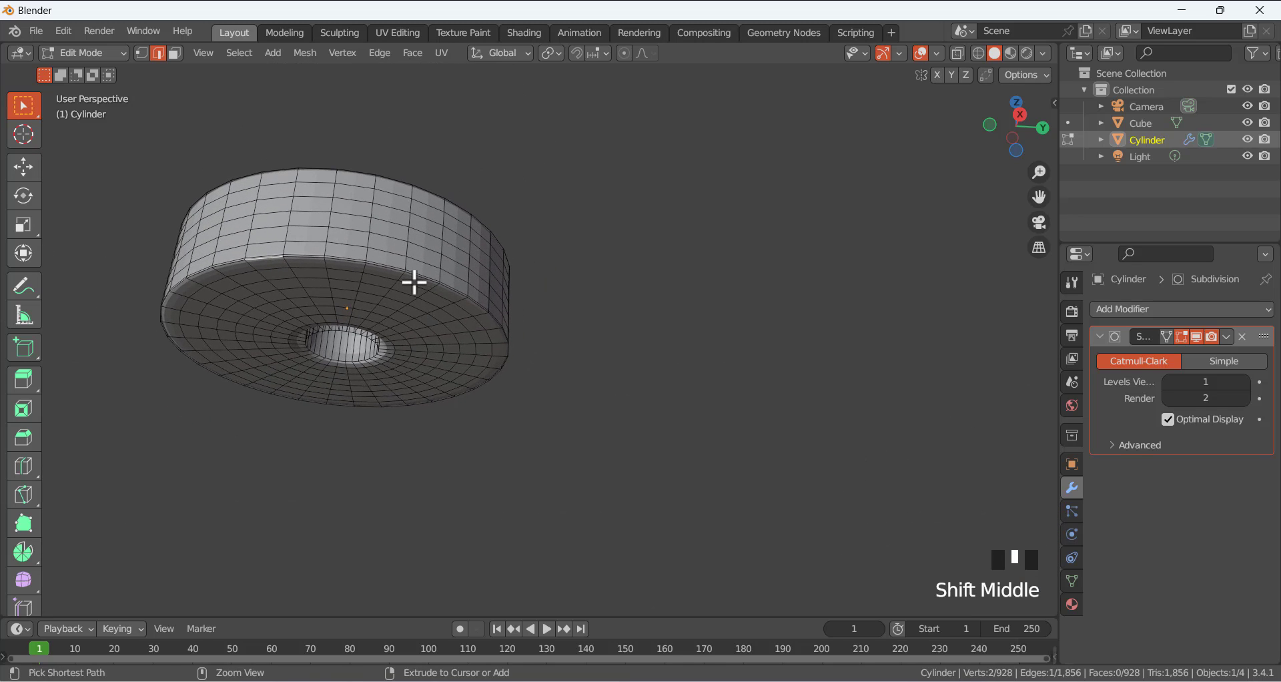
pyautogui.hotkey('ctrl', 'r')
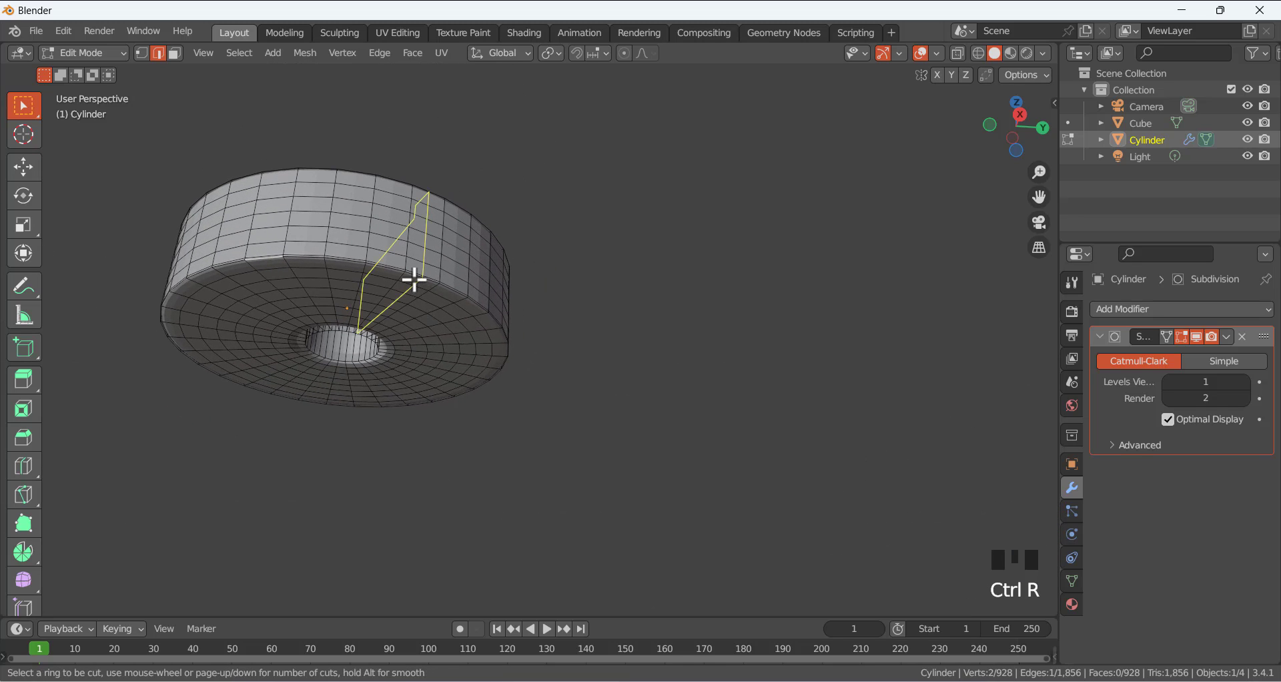
pyautogui.click(368, 269)
pyautogui.click(577, 283)
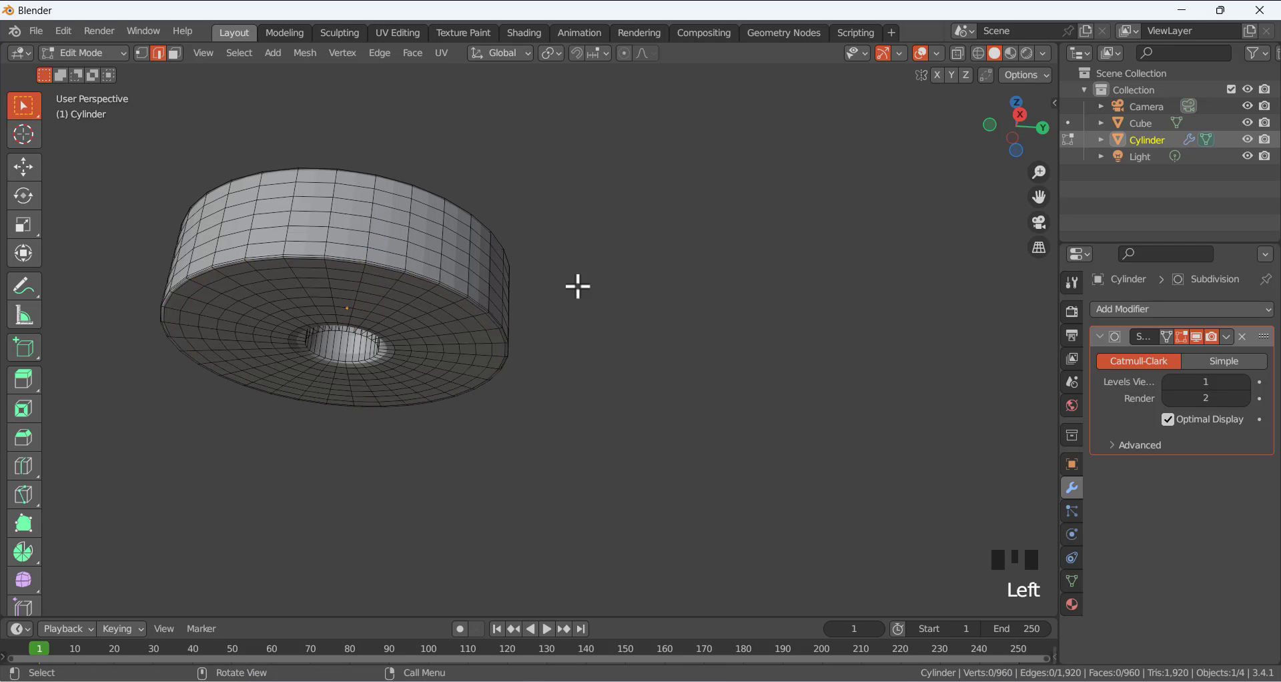
# Check the smoothed cylinder in Object Mode, then add a loop cut inside the central hole, slid up close to its upper edge.
pyautogui.moveTo(578, 283); pyautogui.dragTo(553, 376, button='middle')
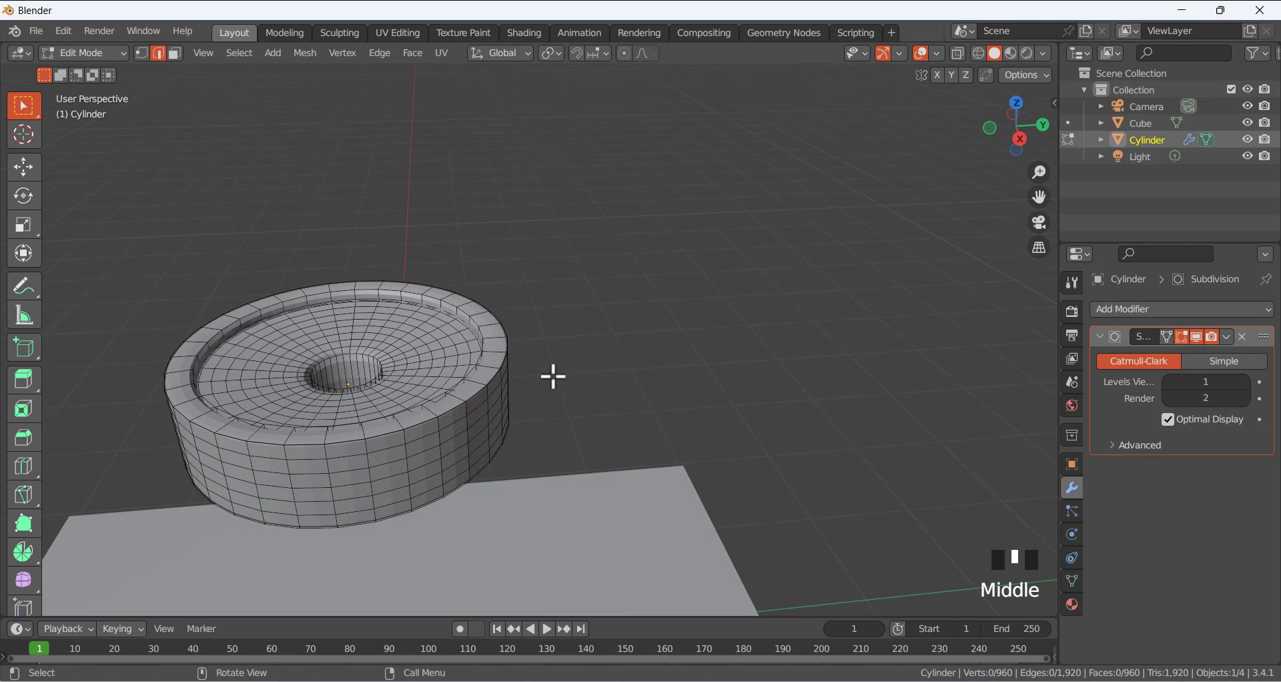
pyautogui.press('Tab')
pyautogui.moveTo(539, 331); pyautogui.dragTo(486, 333, button='middle')
pyautogui.scroll(2, 370, 373)
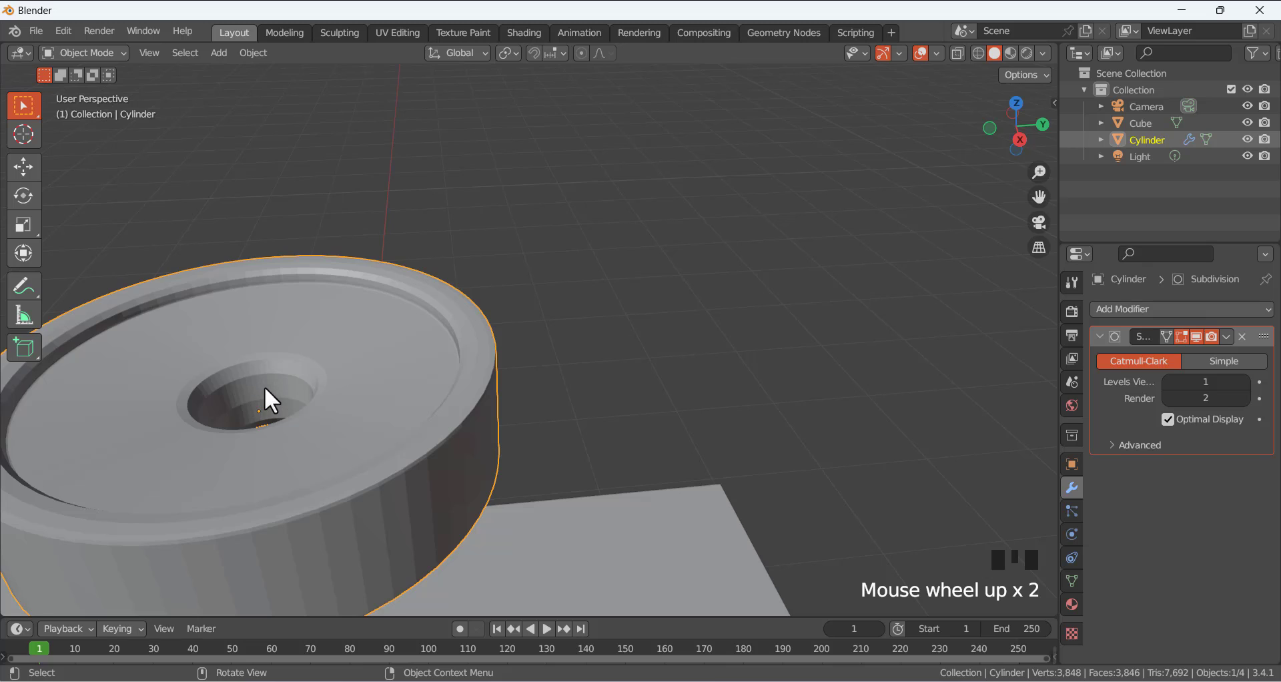
pyautogui.press('Tab')
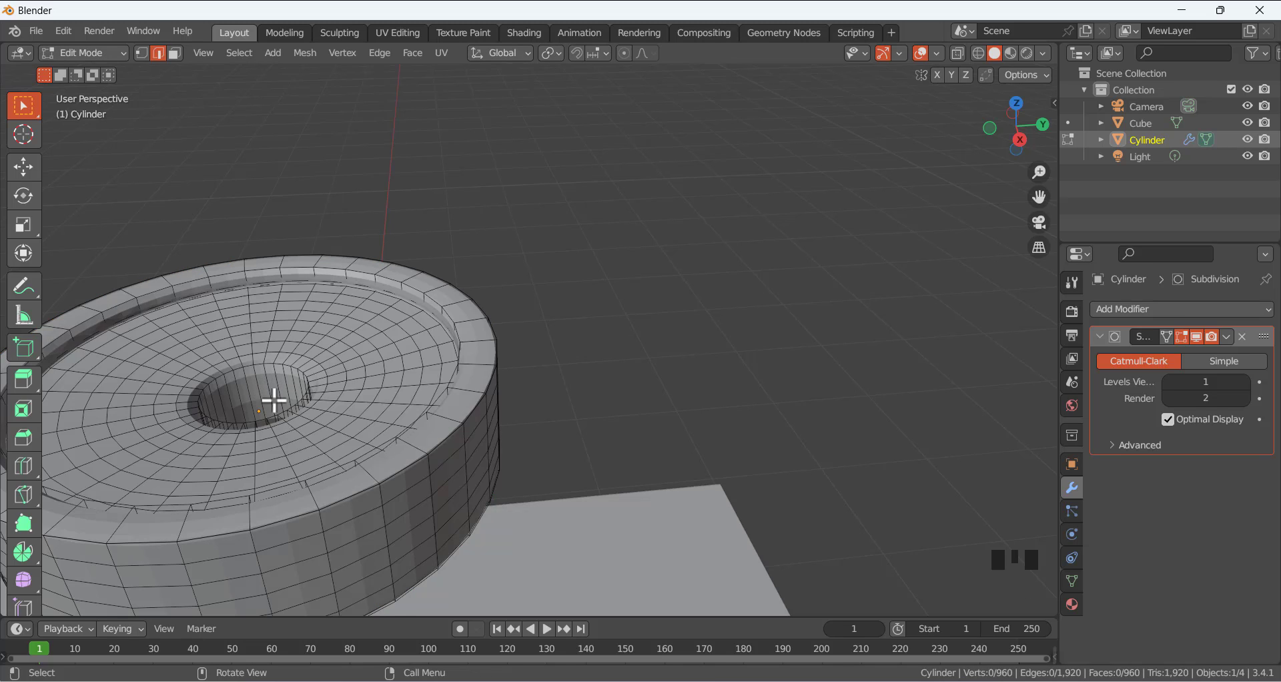
pyautogui.hotkey('ctrl', 'r')
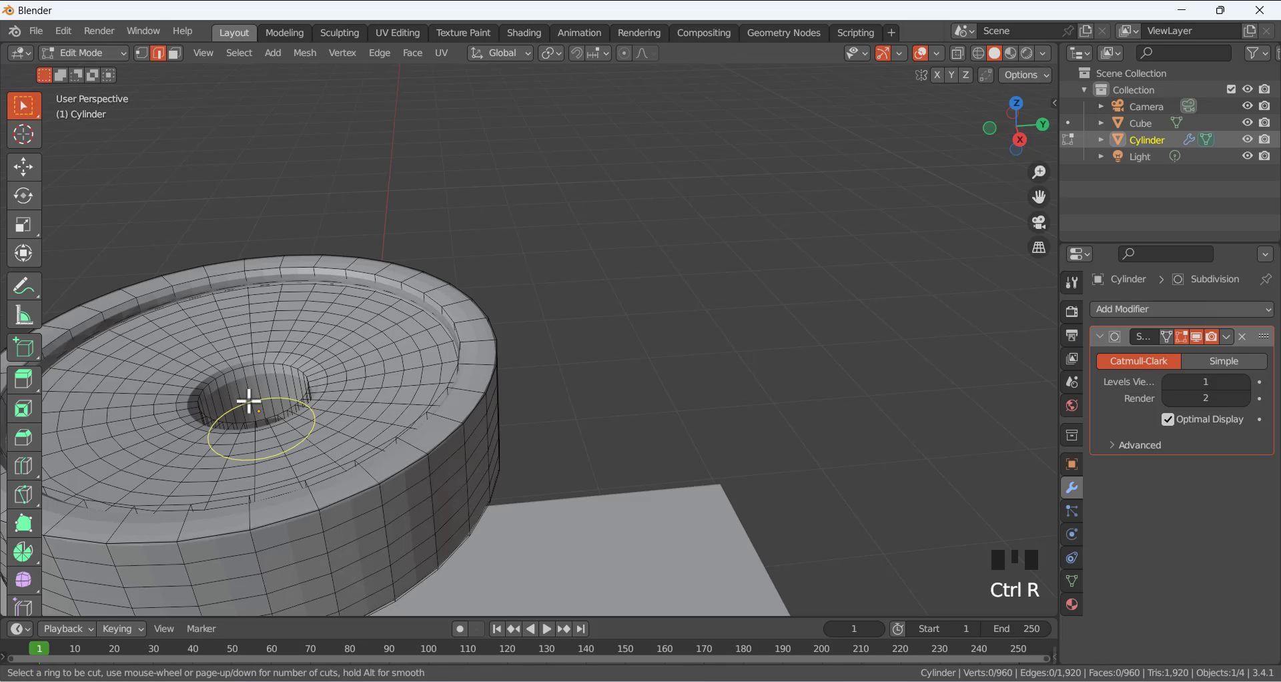
pyautogui.click(249, 401)
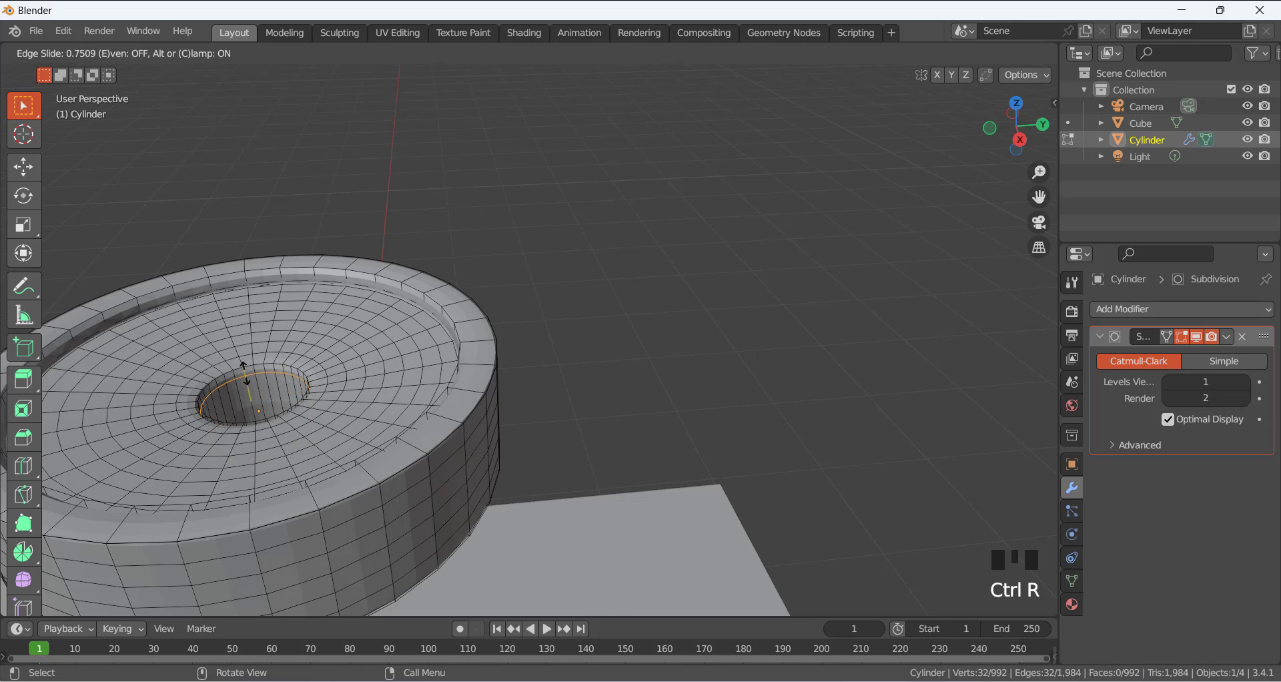
pyautogui.click(373, 383)
pyautogui.click(366, 383)
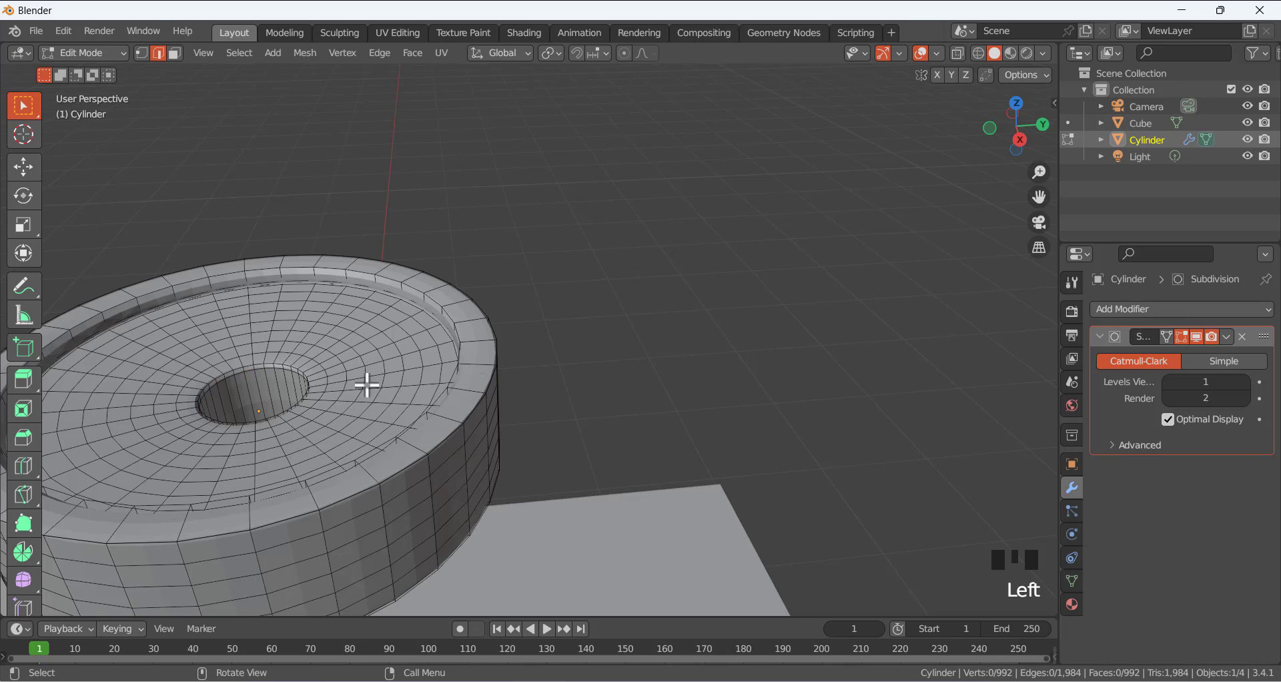
# Add a loop cut inside the central hole, slid close to its lower edge on the underside (factor about -0.85).
pyautogui.moveTo(360, 389); pyautogui.dragTo(245, 291, button='middle')
pyautogui.hotkey('ctrl', 'r')
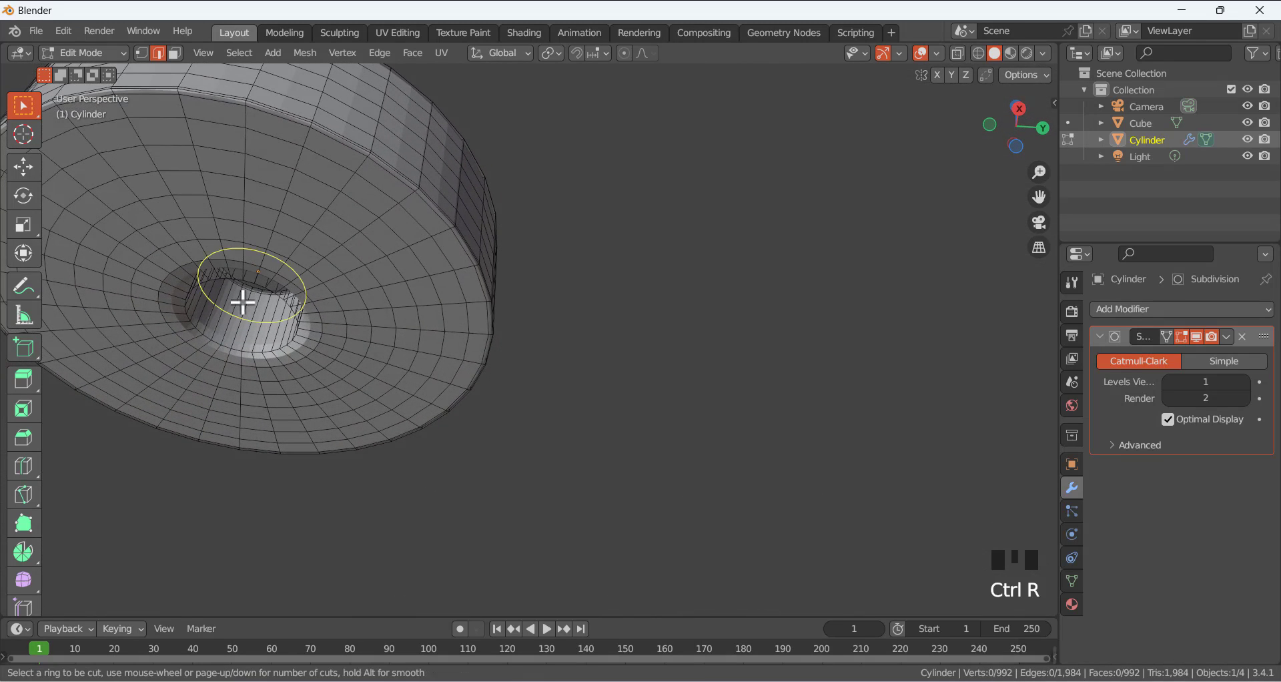
pyautogui.click(234, 297)
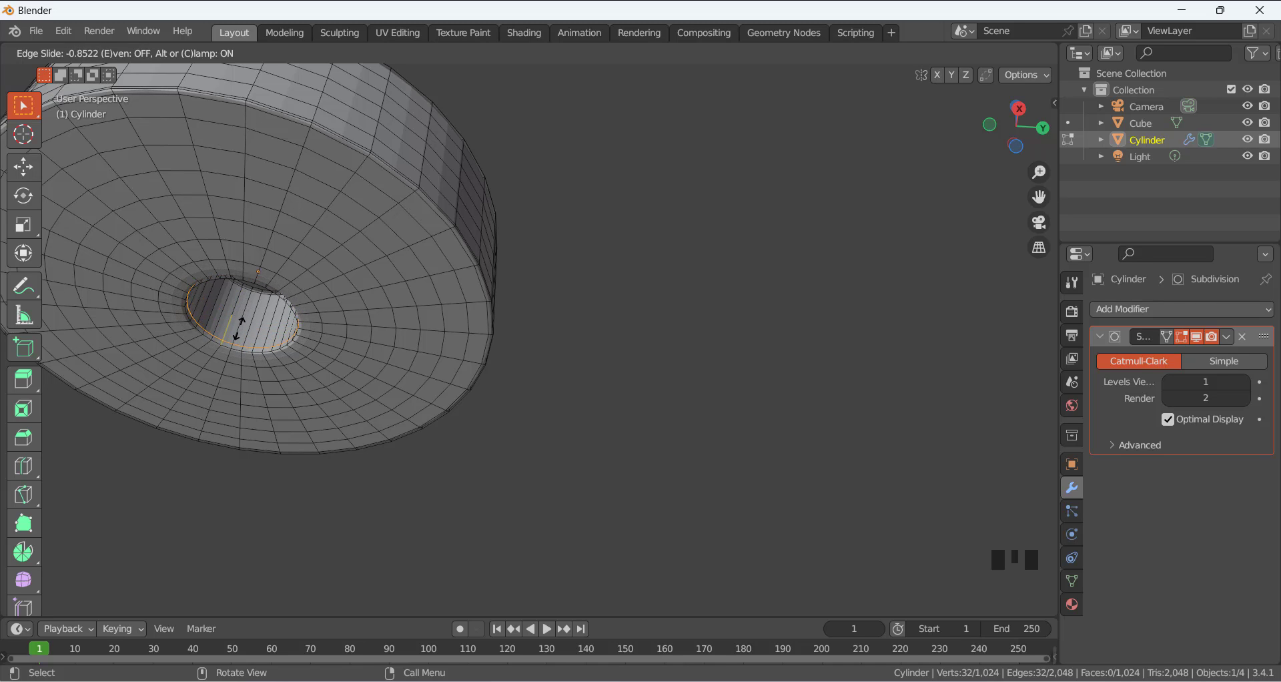
pyautogui.click(238, 327)
pyautogui.click(303, 463)
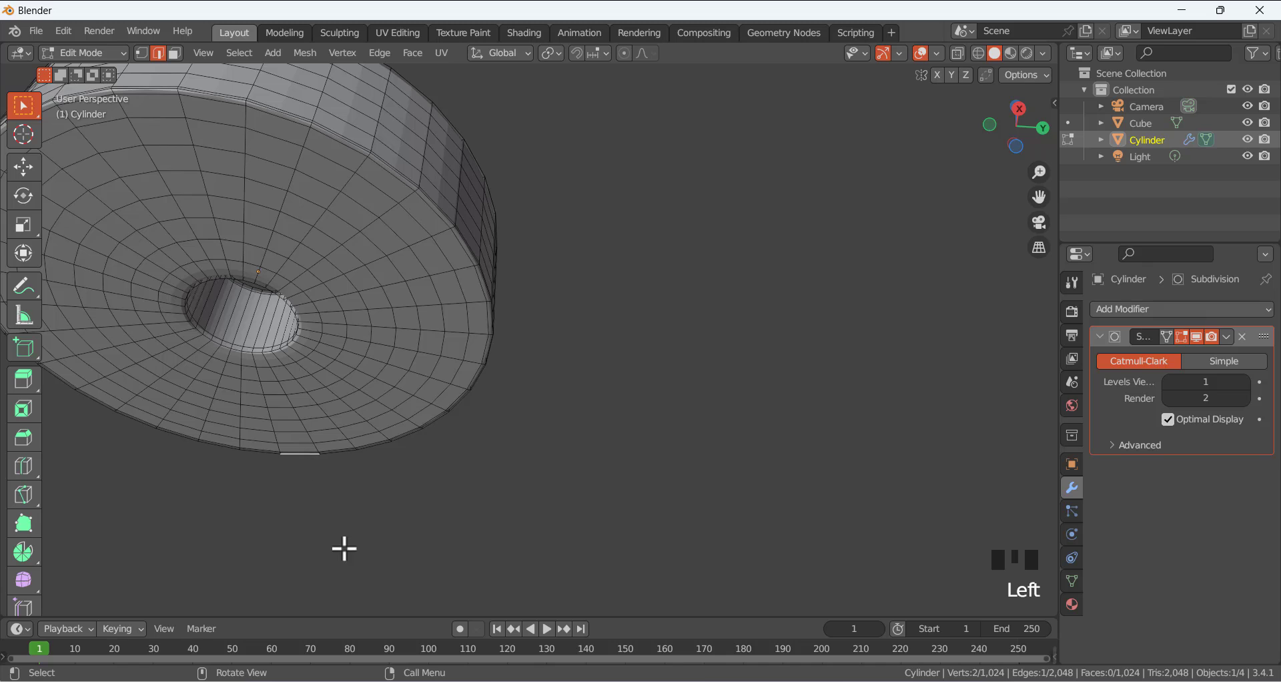
# Add a loop cut on the cylinder's underside around the central hole, slid close to the hole's edge (factor about 0.9).
pyautogui.press('Tab')
pyautogui.press('Tab')
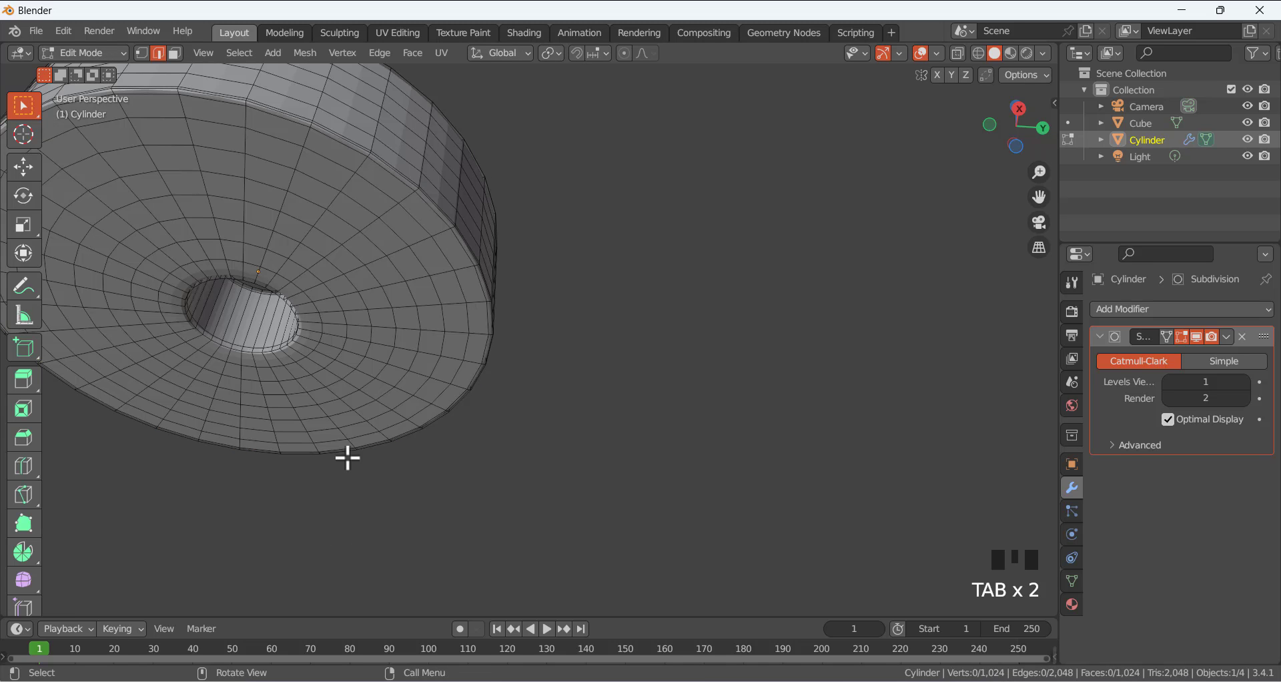
pyautogui.hotkey('ctrl', 'r')
pyautogui.click(300, 352)
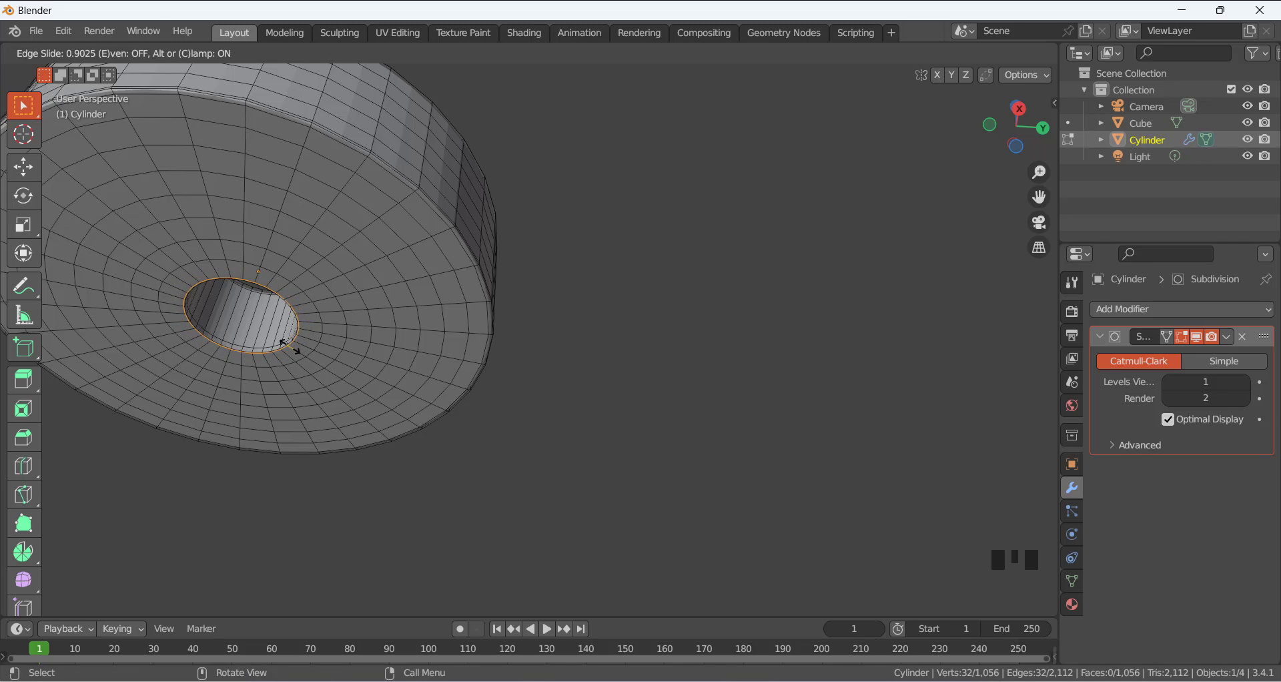
pyautogui.click(292, 349)
pyautogui.click(194, 326)
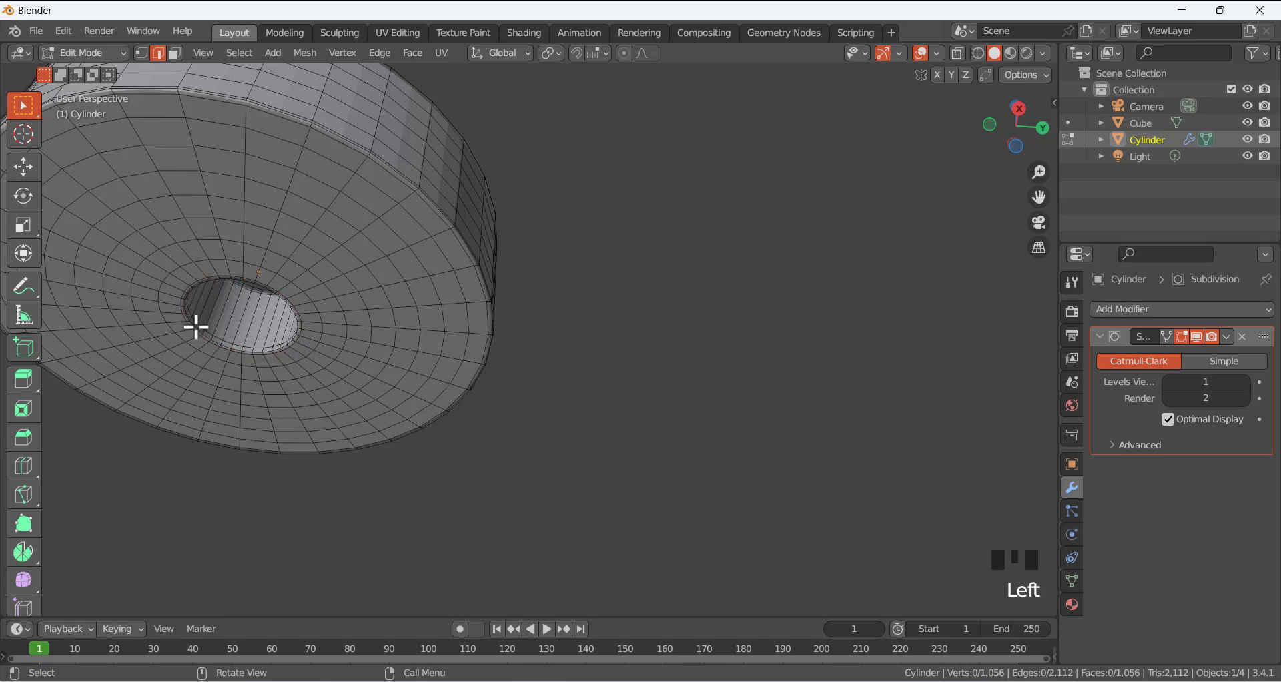
# Return to Object Mode and apply Shade Smooth to the cylinder.
pyautogui.middleClick(236, 308)
pyautogui.moveTo(236, 308); pyautogui.dragTo(354, 374, button='middle')
pyautogui.scroll(-2, 402, 332)
pyautogui.press('Tab')
pyautogui.scroll(1, 394, 405)
pyautogui.scroll(-3, 395, 404)
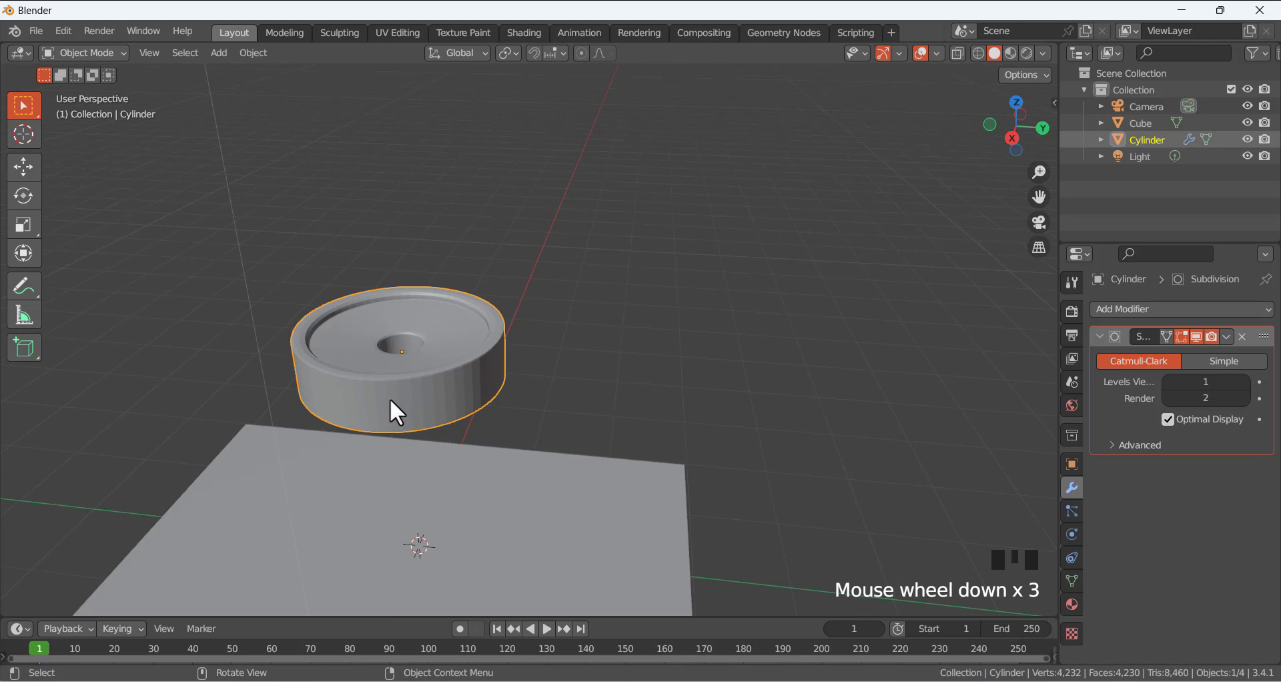
pyautogui.rightClick(390, 393)
pyautogui.click(378, 360)
pyautogui.scroll(4, 388, 358)
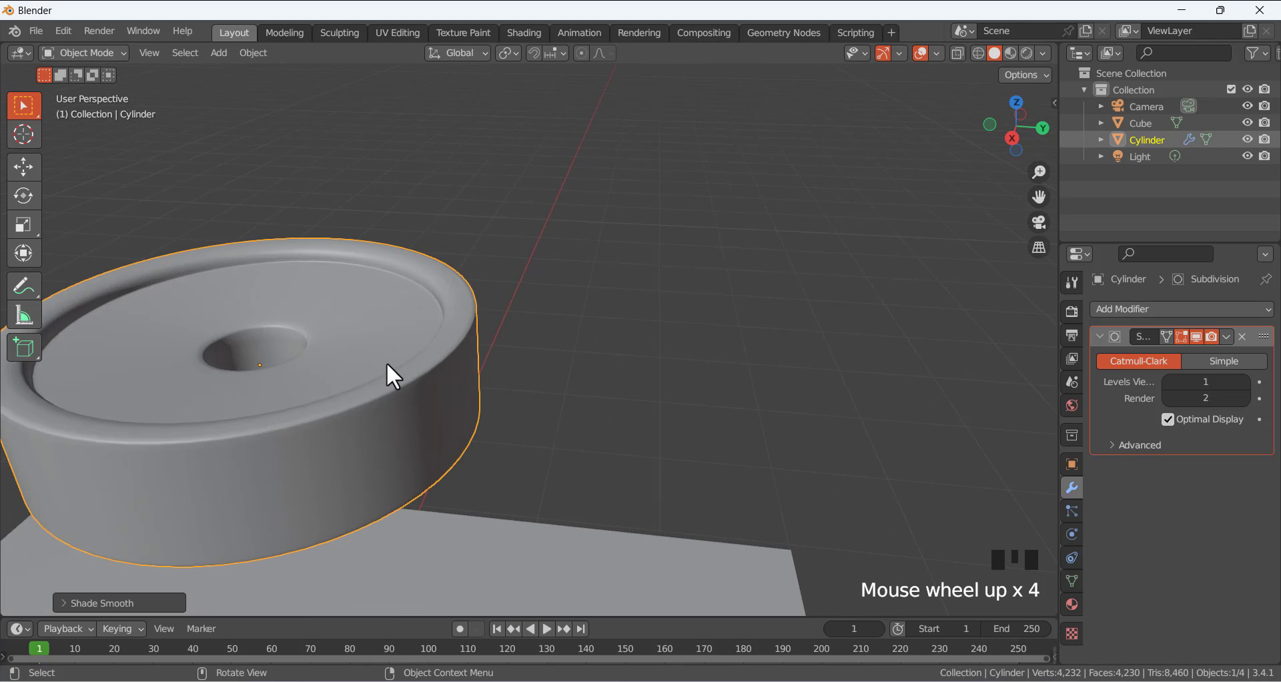
# Apply the cylinder's Subdivision modifier permanently to the mesh.
pyautogui.scroll(-2, 386, 362)
pyautogui.moveTo(511, 348)
pyautogui.mouseDown(button='middle')
pyautogui.moveTo(454, 373)
pyautogui.moveTo(463, 340)
pyautogui.moveTo(487, 340)
pyautogui.mouseUp(button='middle')
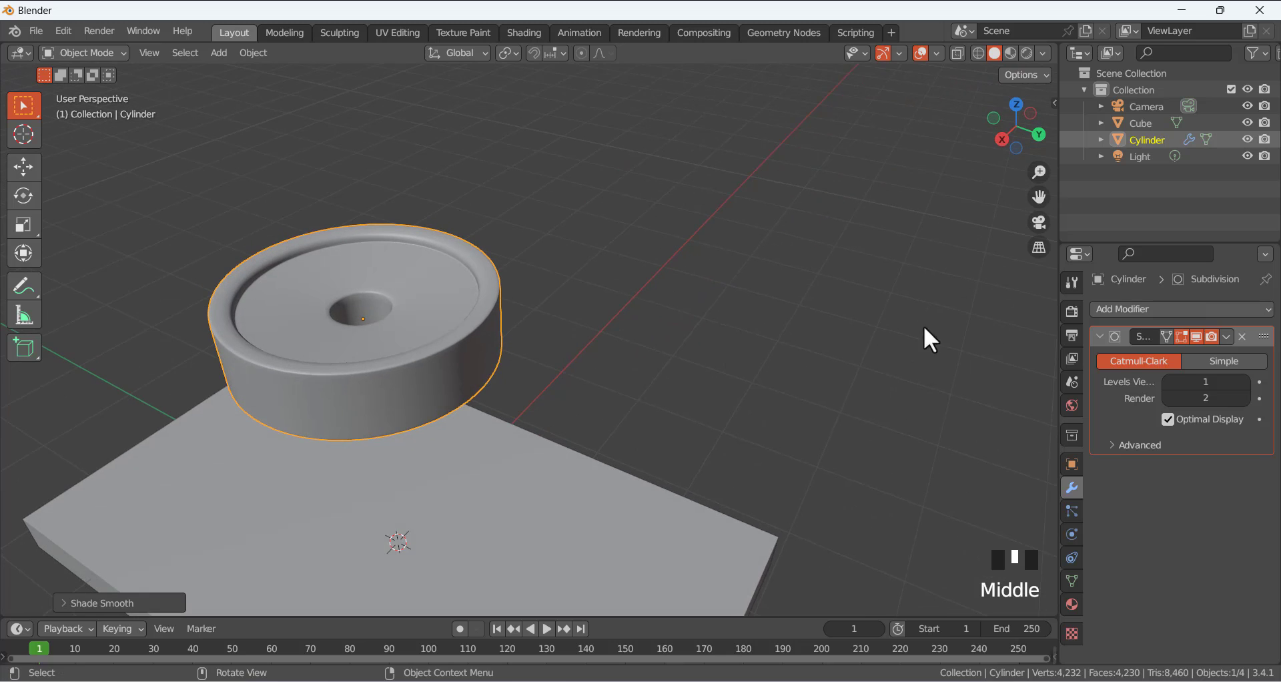
pyautogui.click(1226, 337)
pyautogui.click(1154, 357)
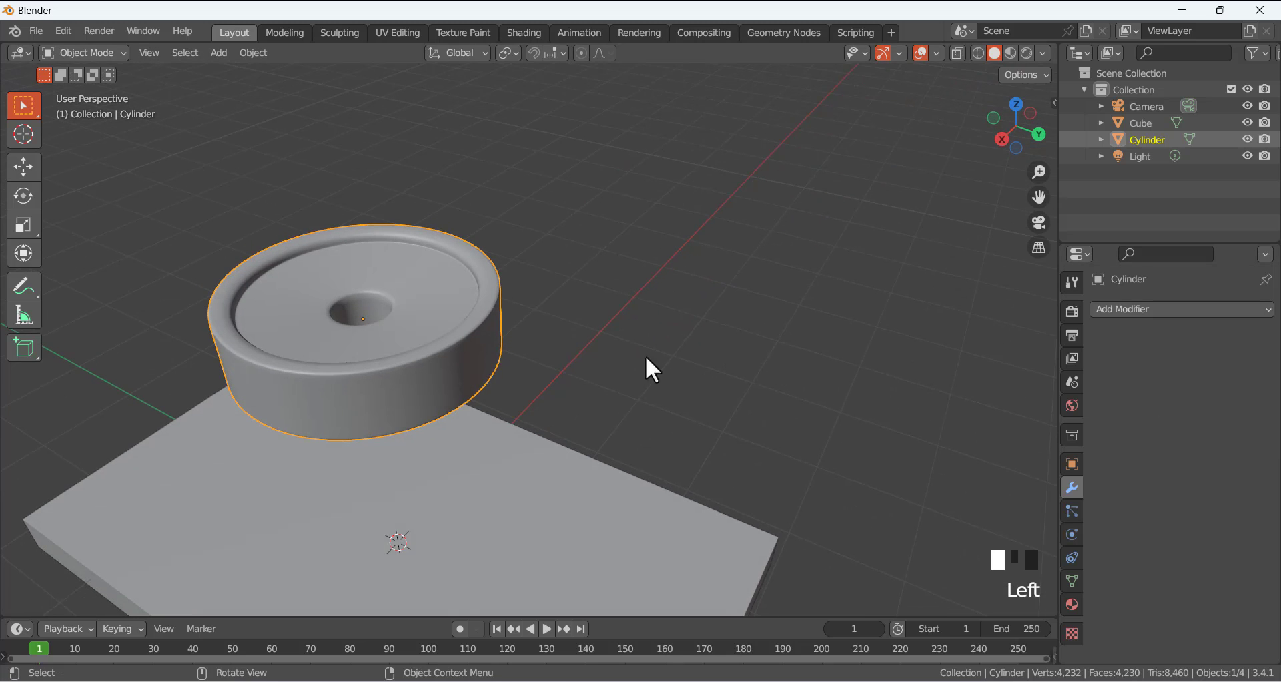
# In the right orthographic view, move the cylinder over one end of the slab, to about -1.6 m on Y, and slightly lower.
pyautogui.moveTo(649, 367); pyautogui.dragTo(562, 289, button='middle')
pyautogui.scroll(-4, 554, 320)
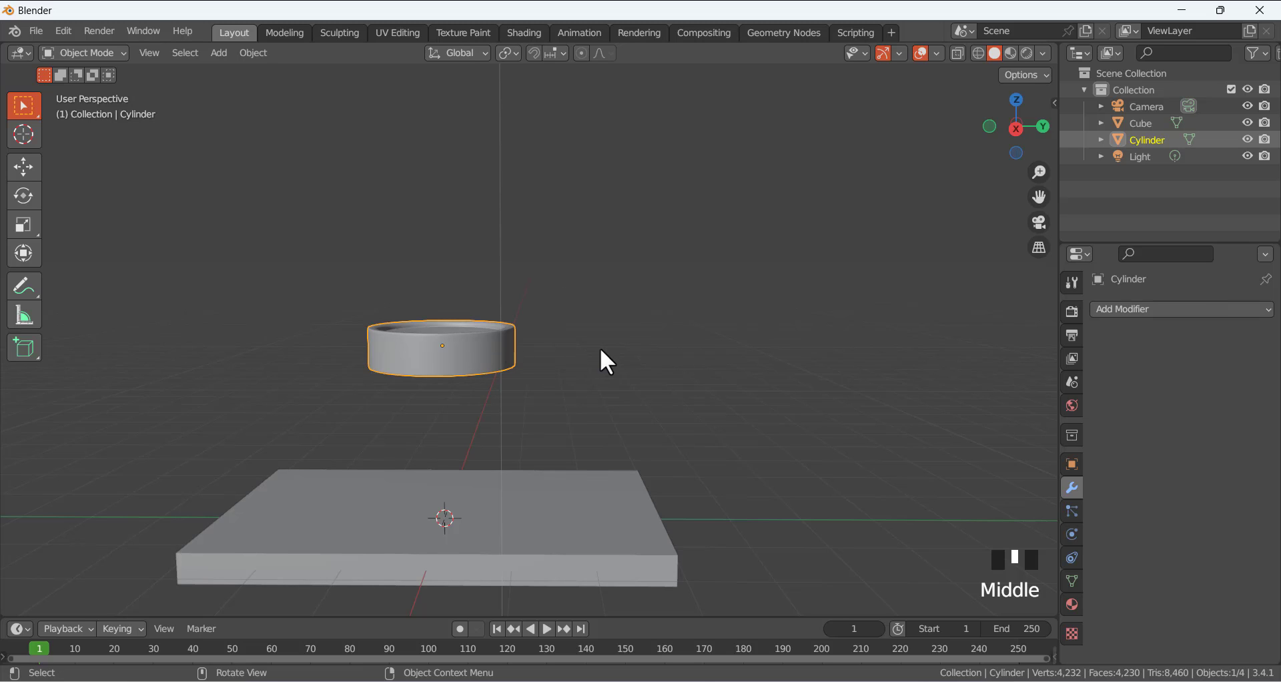
pyautogui.press('KP_3')
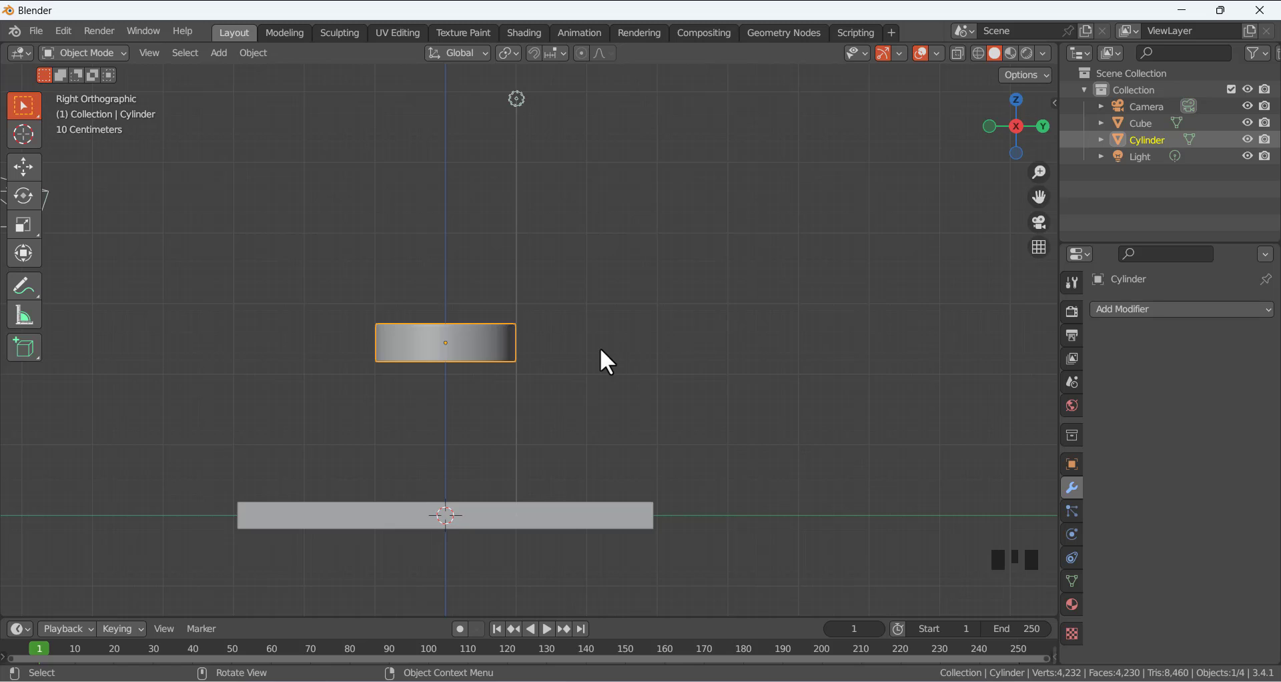
pyautogui.press('g')
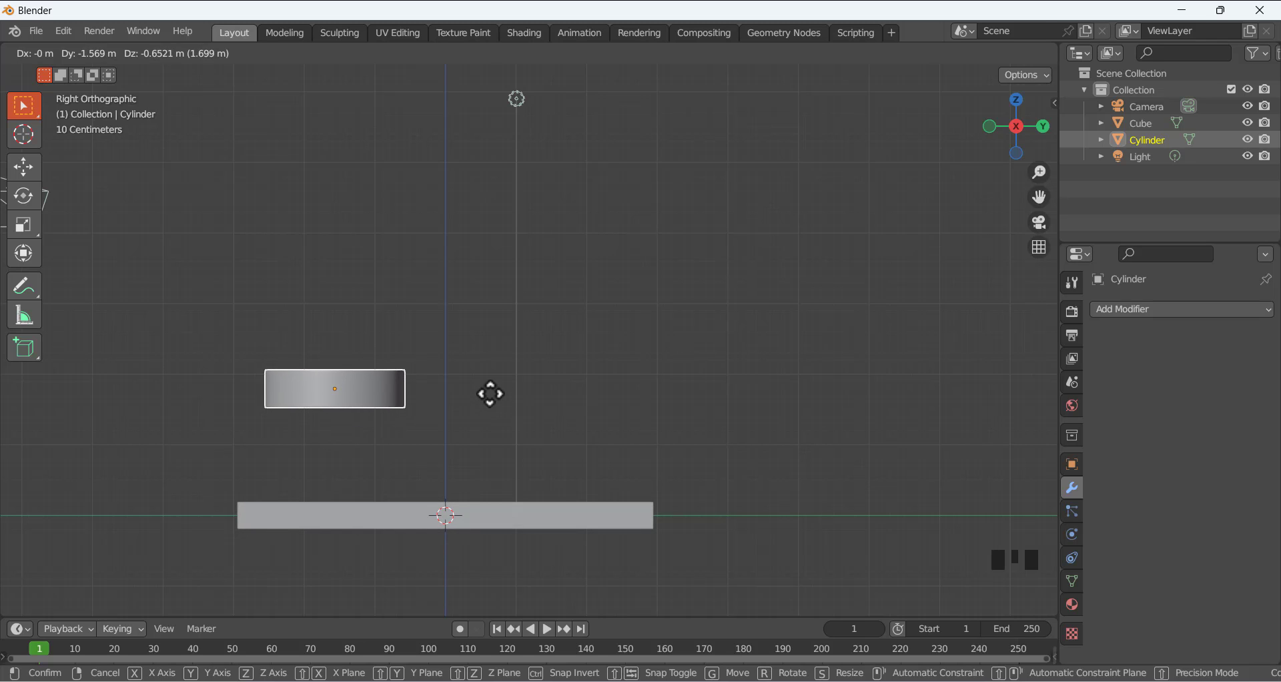
pyautogui.click(495, 380)
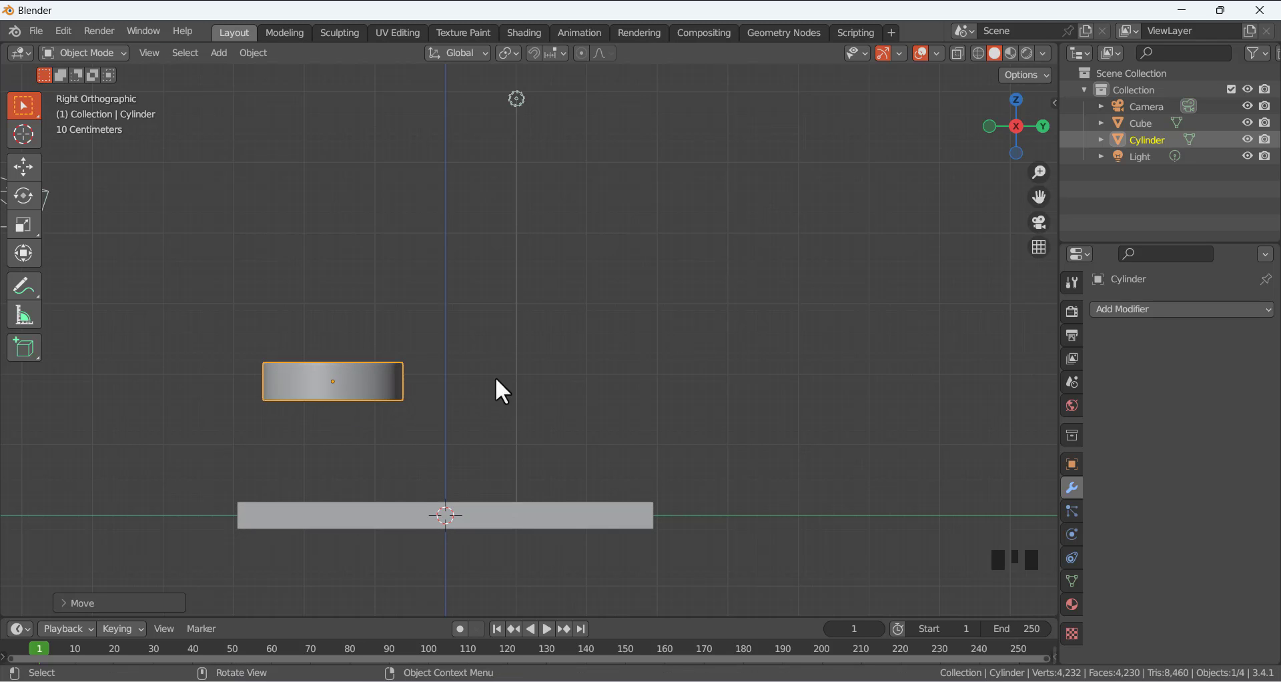
pyautogui.moveTo(489, 329)
pyautogui.mouseDown(button='middle')
pyautogui.moveTo(483, 300)
pyautogui.moveTo(498, 403)
pyautogui.moveTo(479, 351)
pyautogui.mouseUp(button='middle')
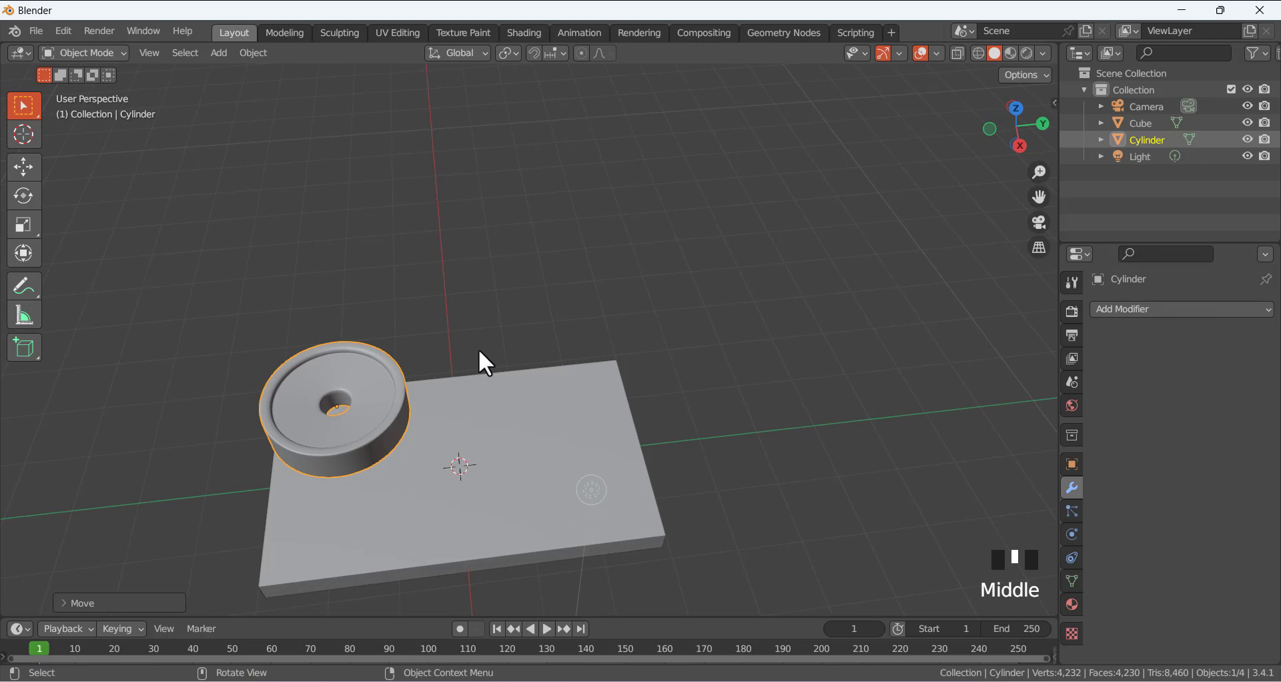
pyautogui.press('KP_7')
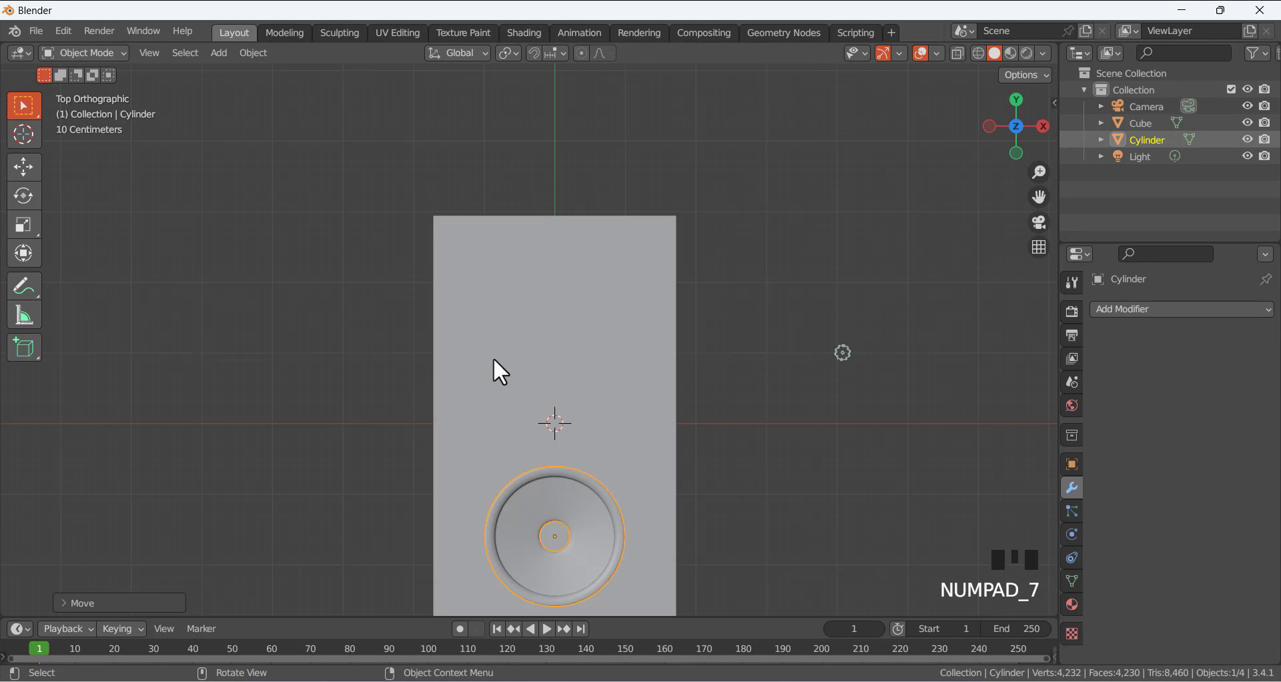
pyautogui.scroll(-2, 530, 390)
# Raise the cylinder along Z in the right orthographic view, to a height of about 2.58 m above the slab's centre.
pyautogui.press('KP_3')
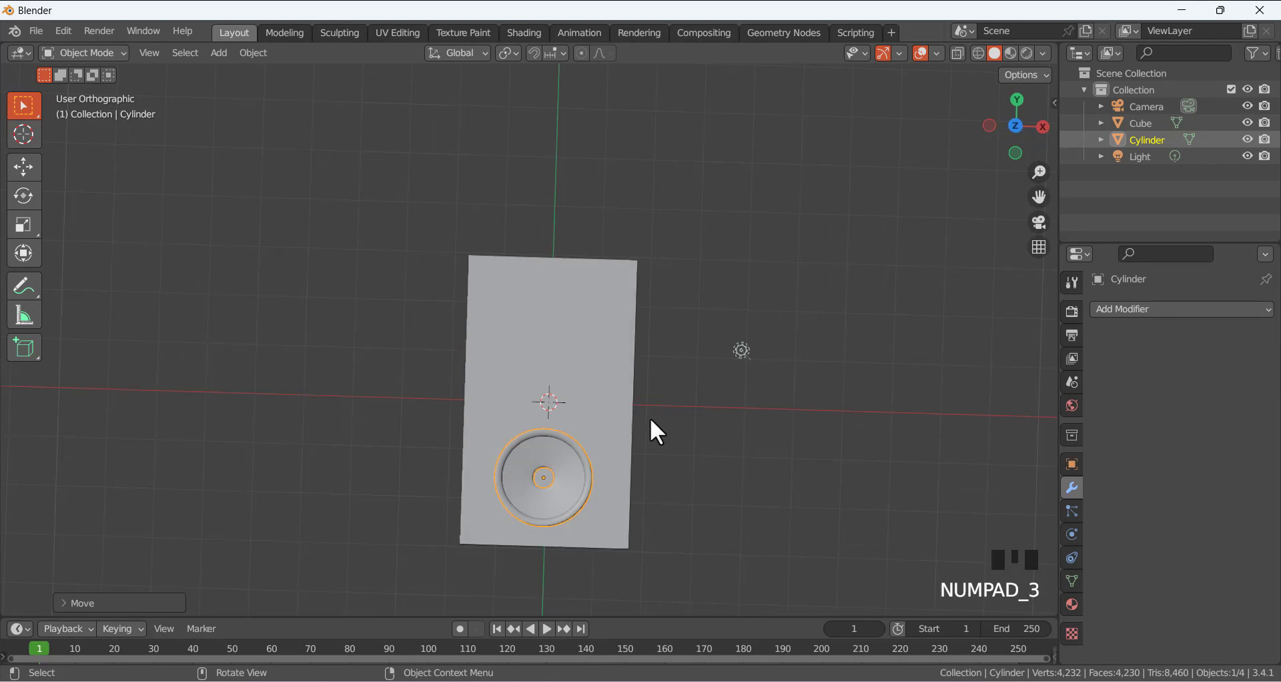
pyautogui.scroll(3, 495, 401)
pyautogui.scroll(-1, 439, 386)
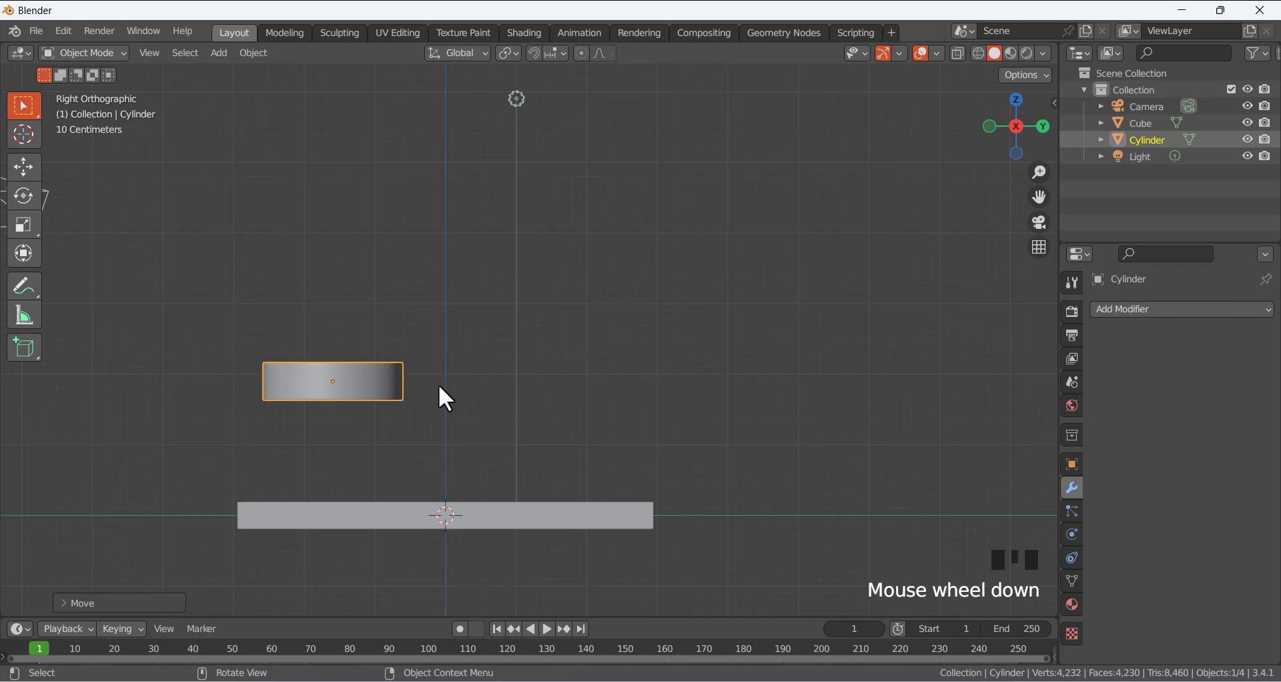
pyautogui.press('g')
pyautogui.press('z')
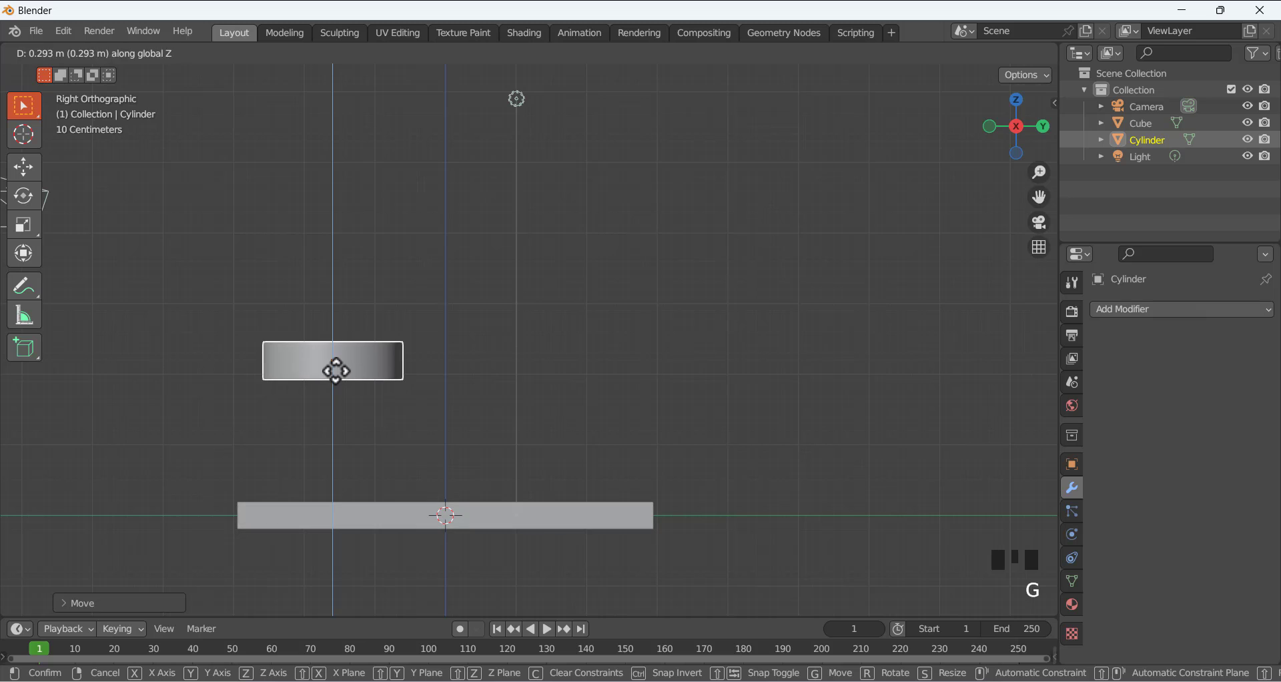
pyautogui.click(333, 344)
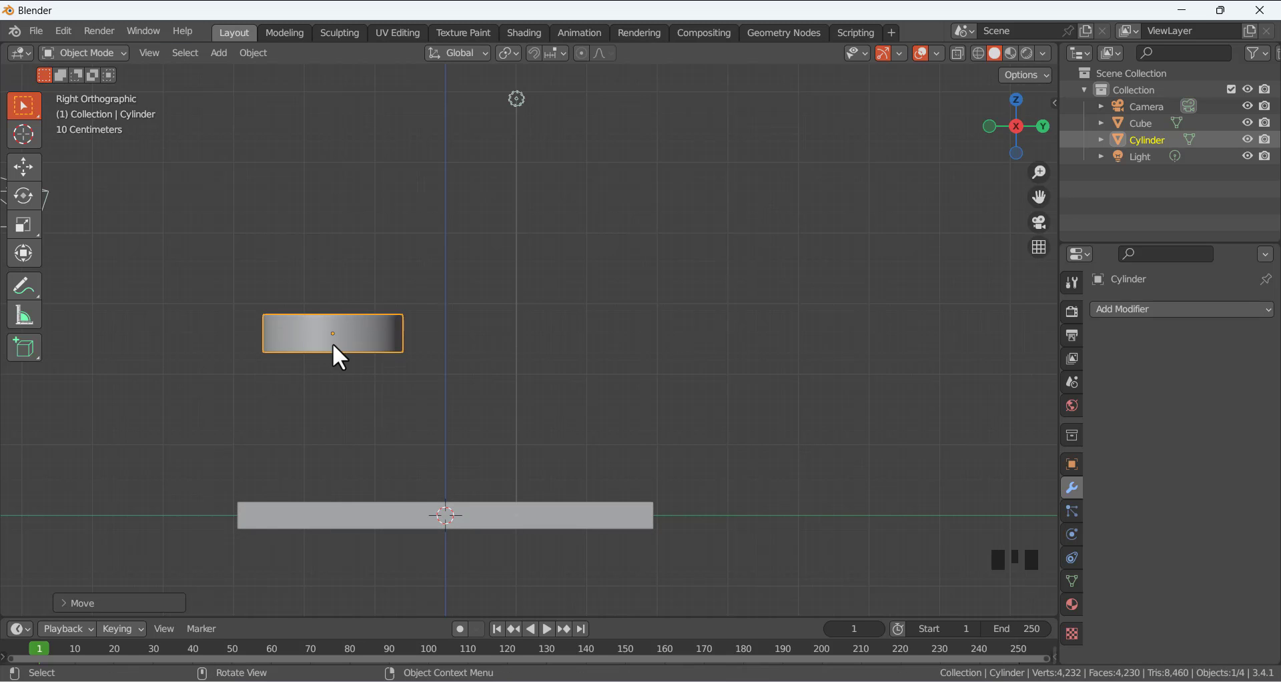
pyautogui.scroll(-2, 509, 327)
pyautogui.moveTo(479, 307); pyautogui.dragTo(495, 358, button='middle')
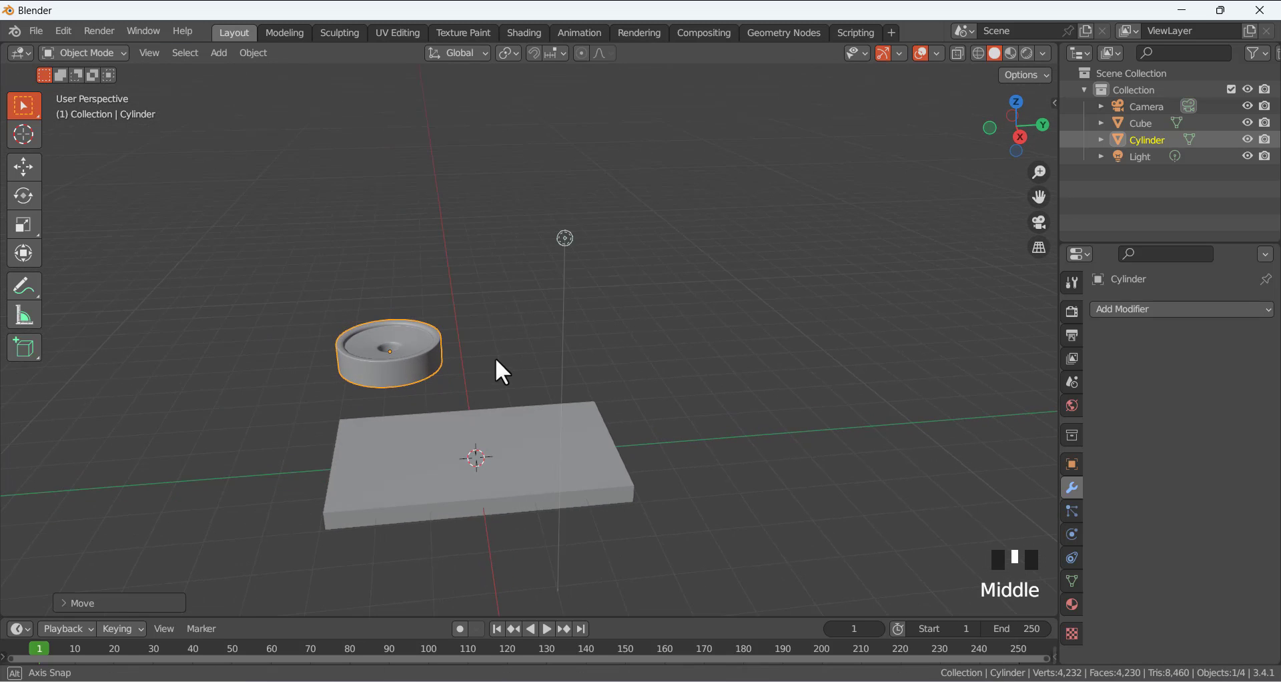
# Select the cylinder and snap the 3D cursor to its origin with Cursor to Selected.
pyautogui.click(458, 329)
pyautogui.scroll(4, 417, 355)
pyautogui.scroll(-2, 444, 373)
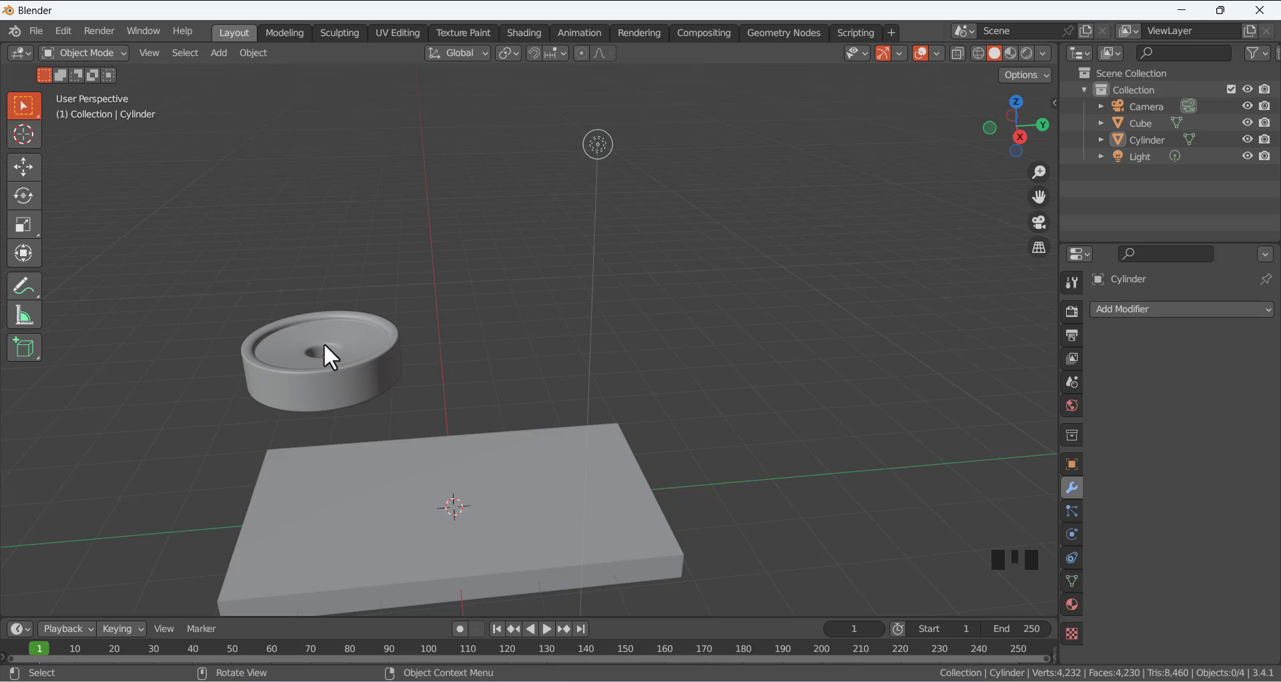
pyautogui.click(331, 379)
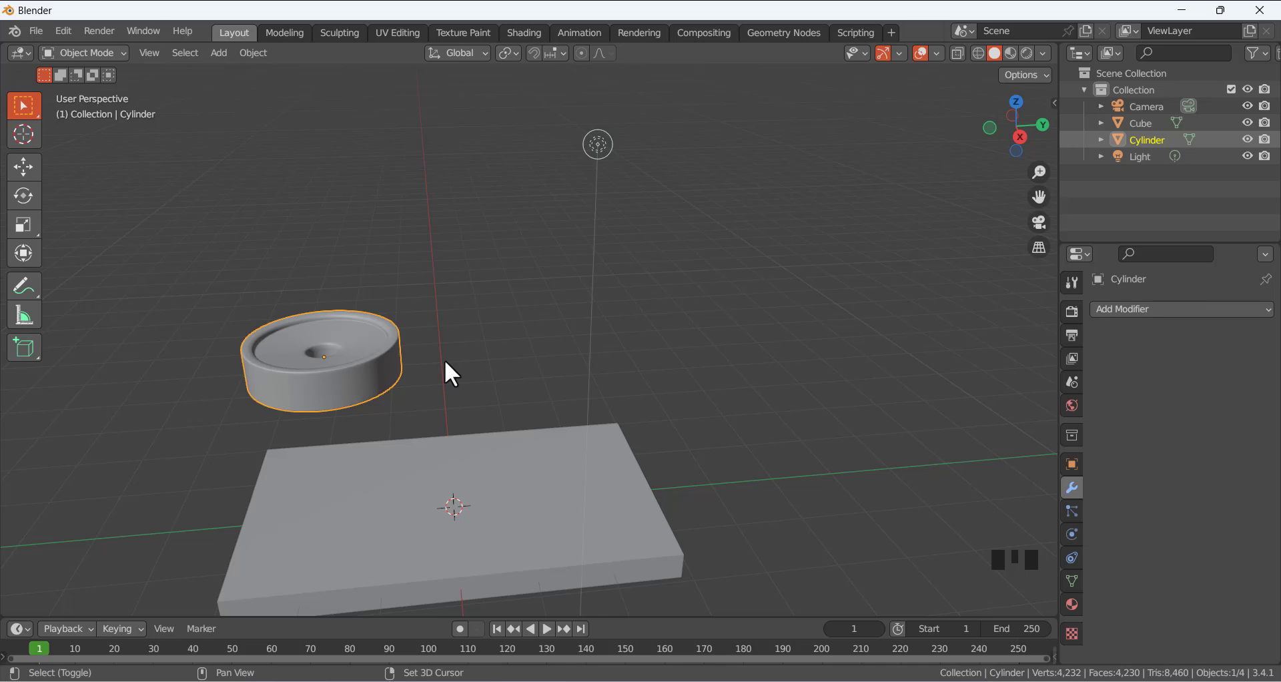
pyautogui.hotkey('shift', 's')
pyautogui.hotkey('shift', 's')
pyautogui.hotkey('shift', 's')
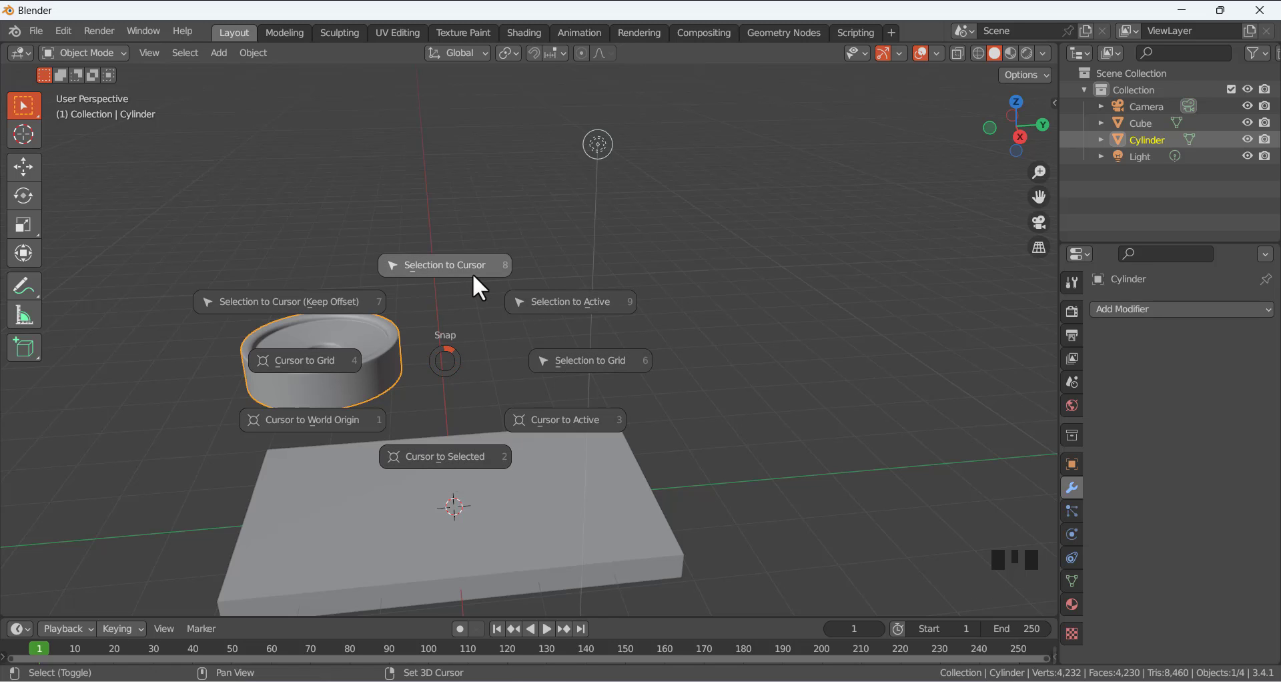
pyautogui.click(449, 457)
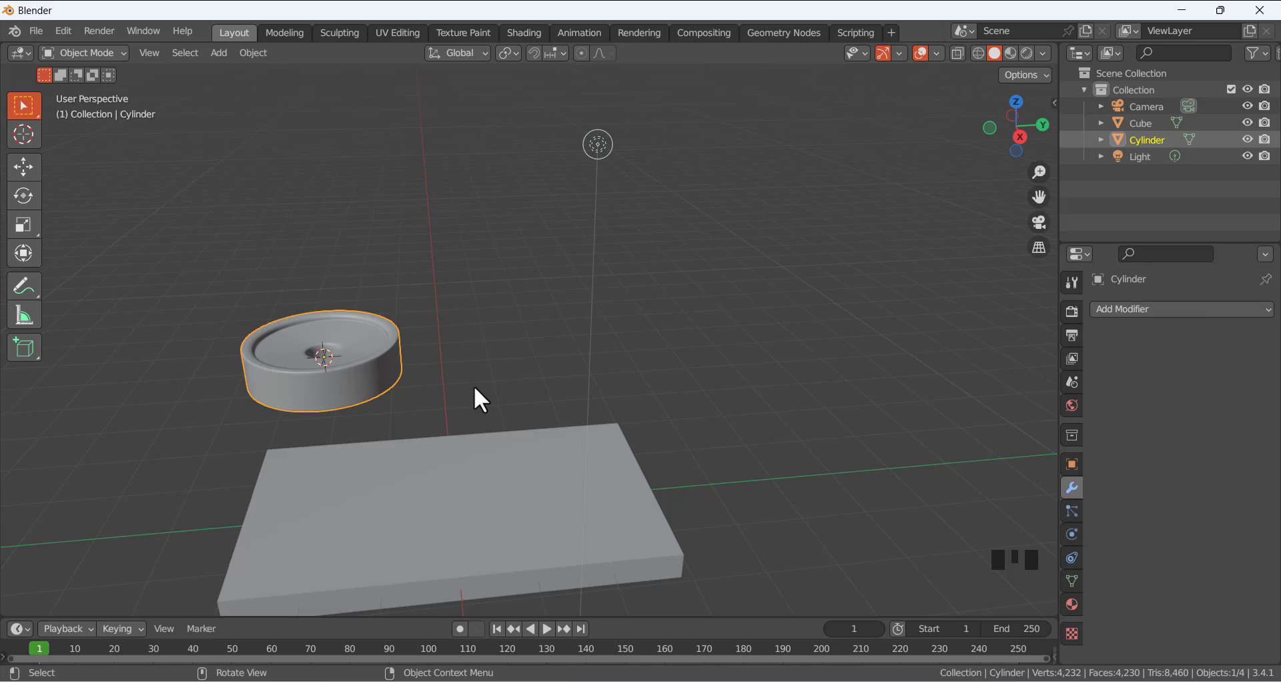
pyautogui.hotkey('shift', 'a')
pyautogui.moveTo(467, 345)
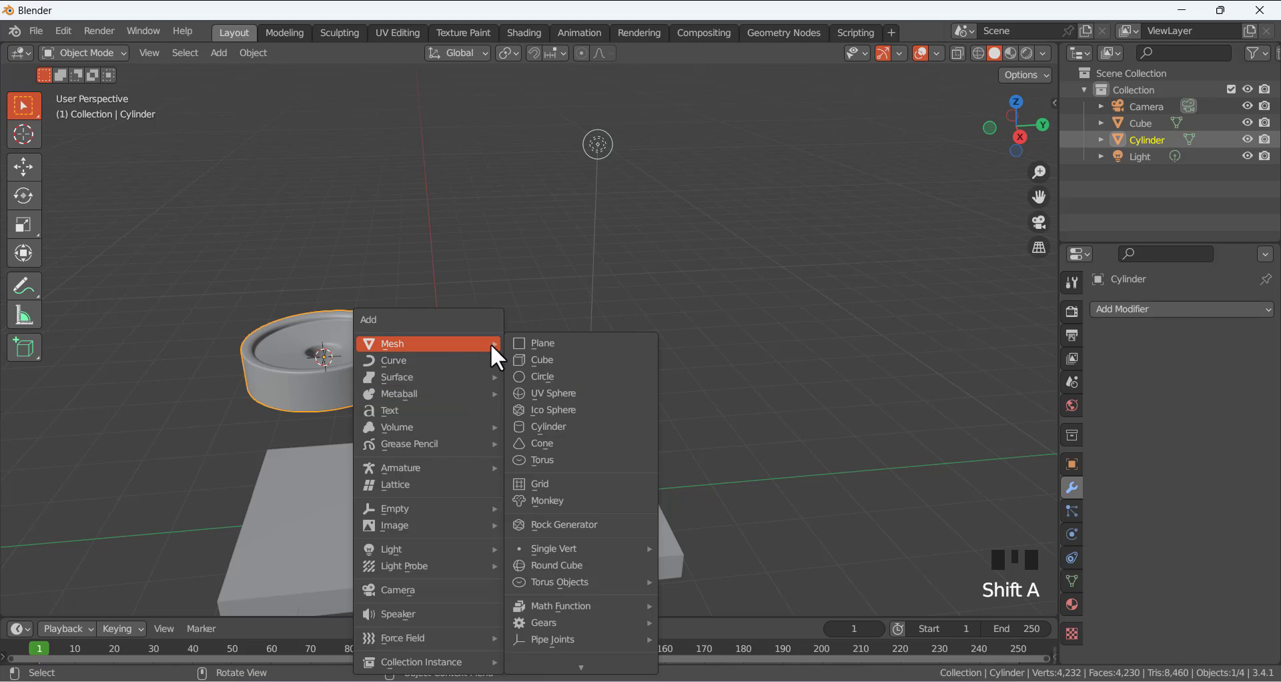
pyautogui.click(565, 377)
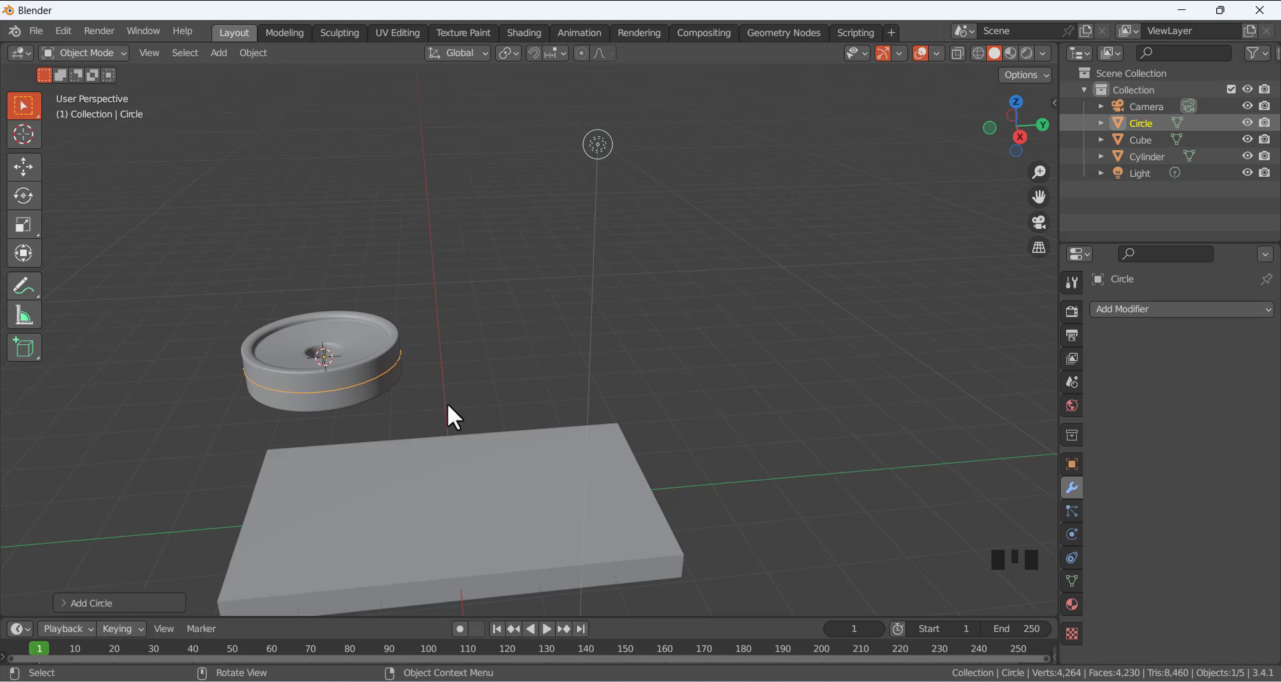
pyautogui.press('g')
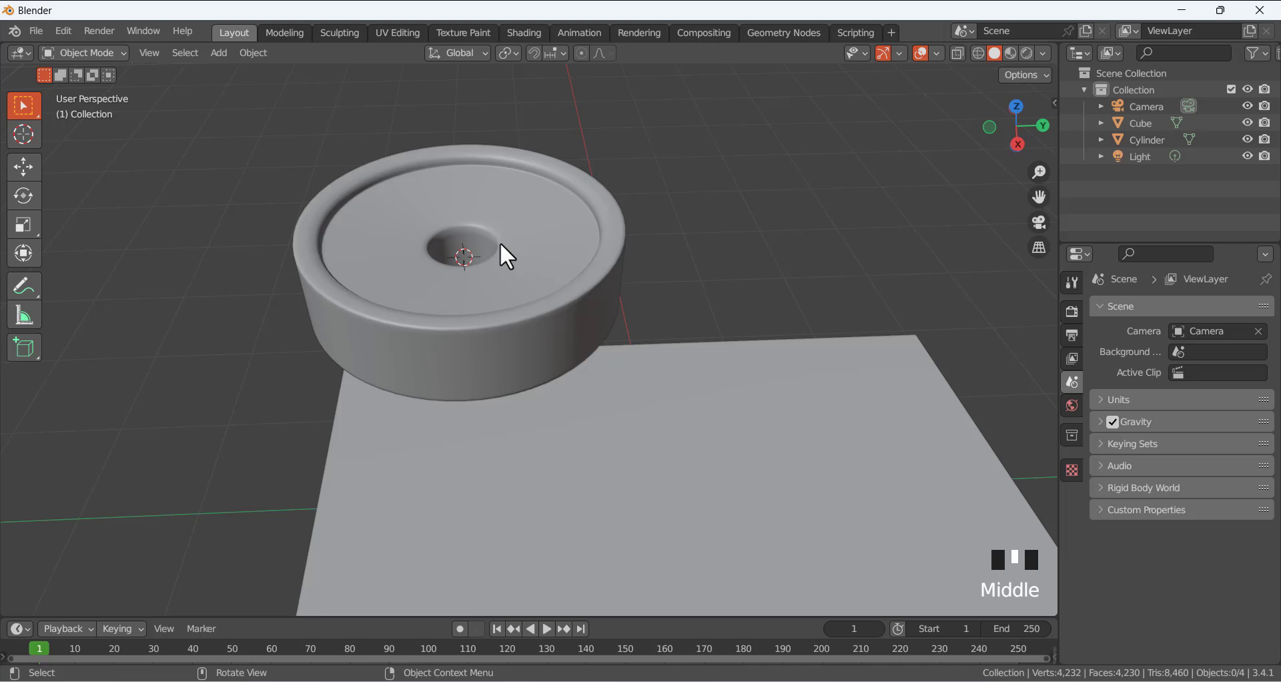
# Add a 32-vertex mesh circle with a 1 m radius at the 3D cursor and raise it about 0.52 m along Z.
pyautogui.moveTo(463, 263); pyautogui.dragTo(420, 182, button='middle')
pyautogui.scroll(-6, 486, 238)
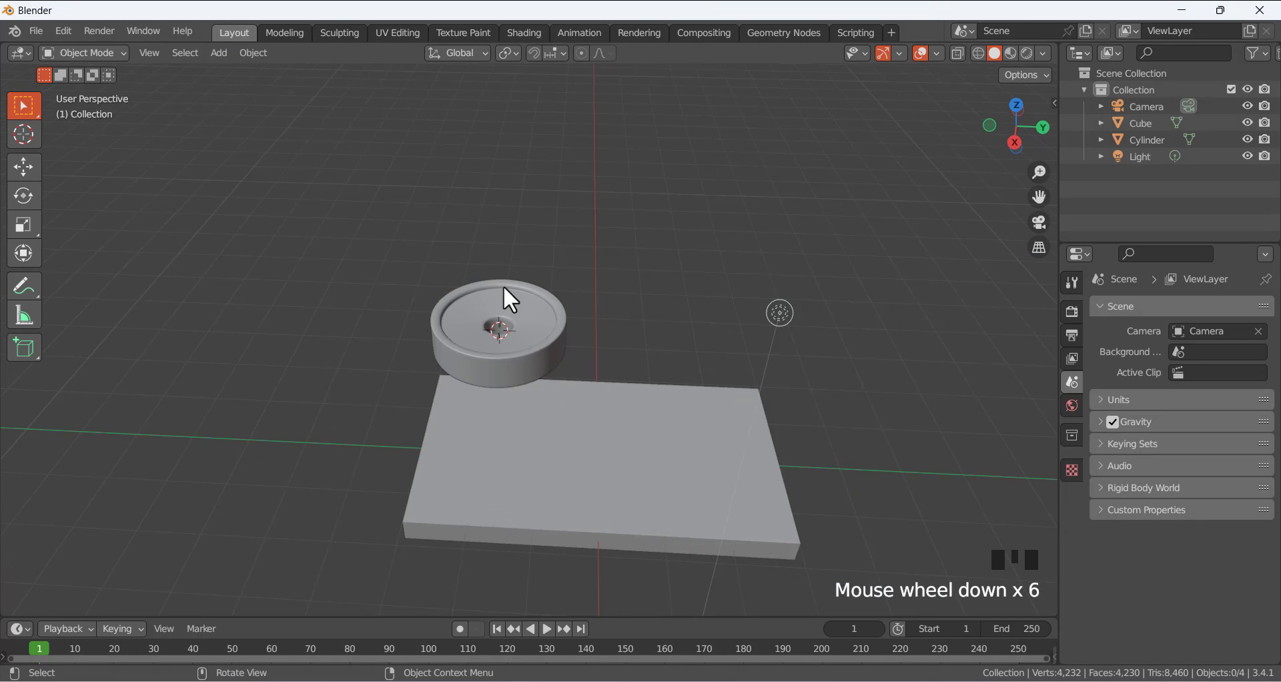
pyautogui.scroll(3, 531, 423)
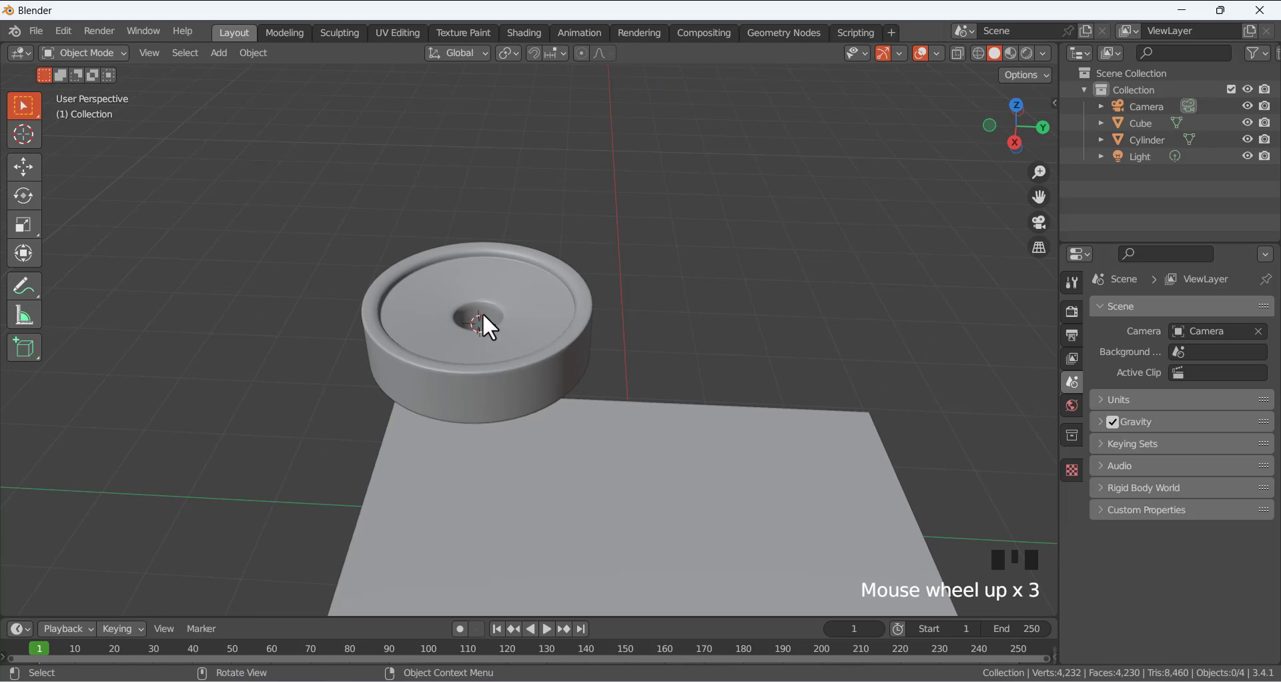
pyautogui.click(667, 254)
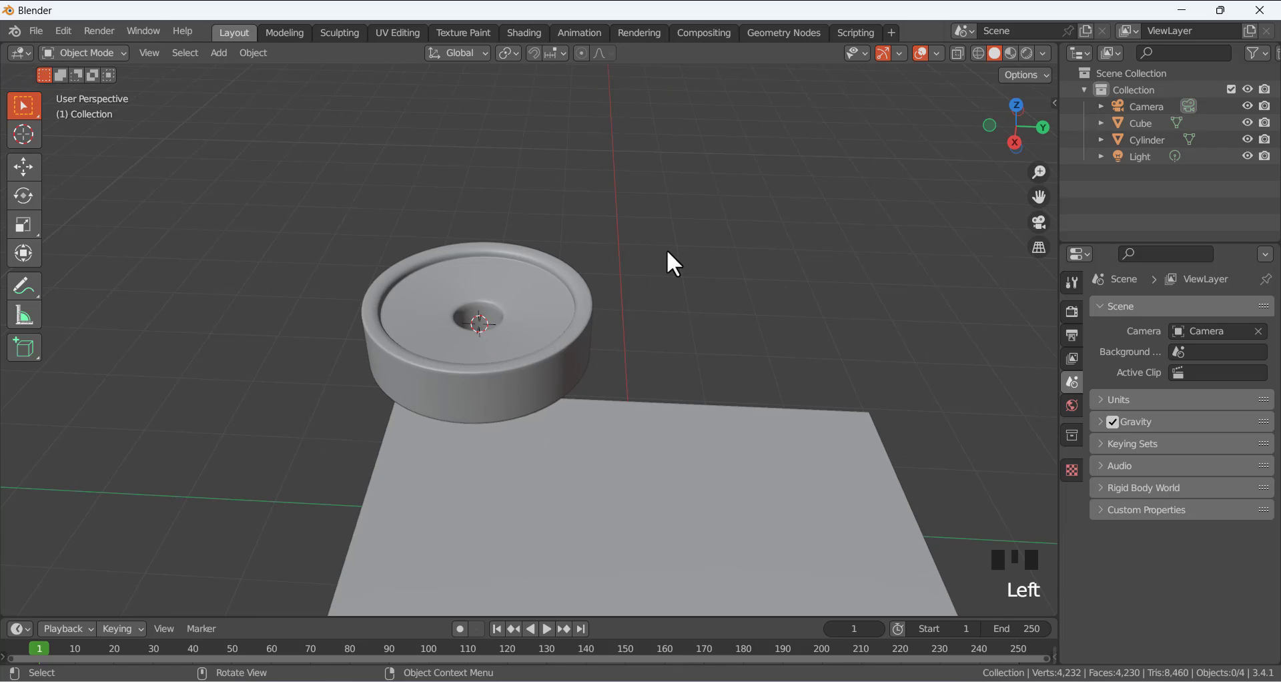
pyautogui.hotkey('shift', 'a')
pyautogui.moveTo(667, 251)
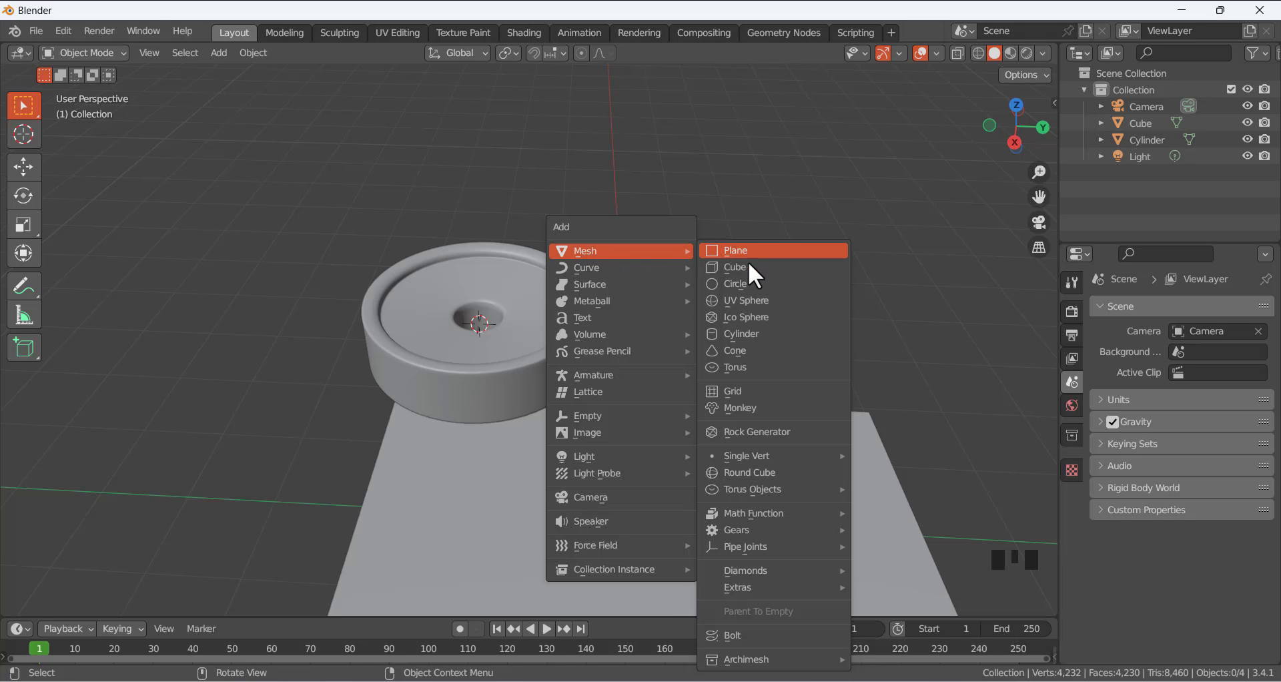
pyautogui.click(750, 285)
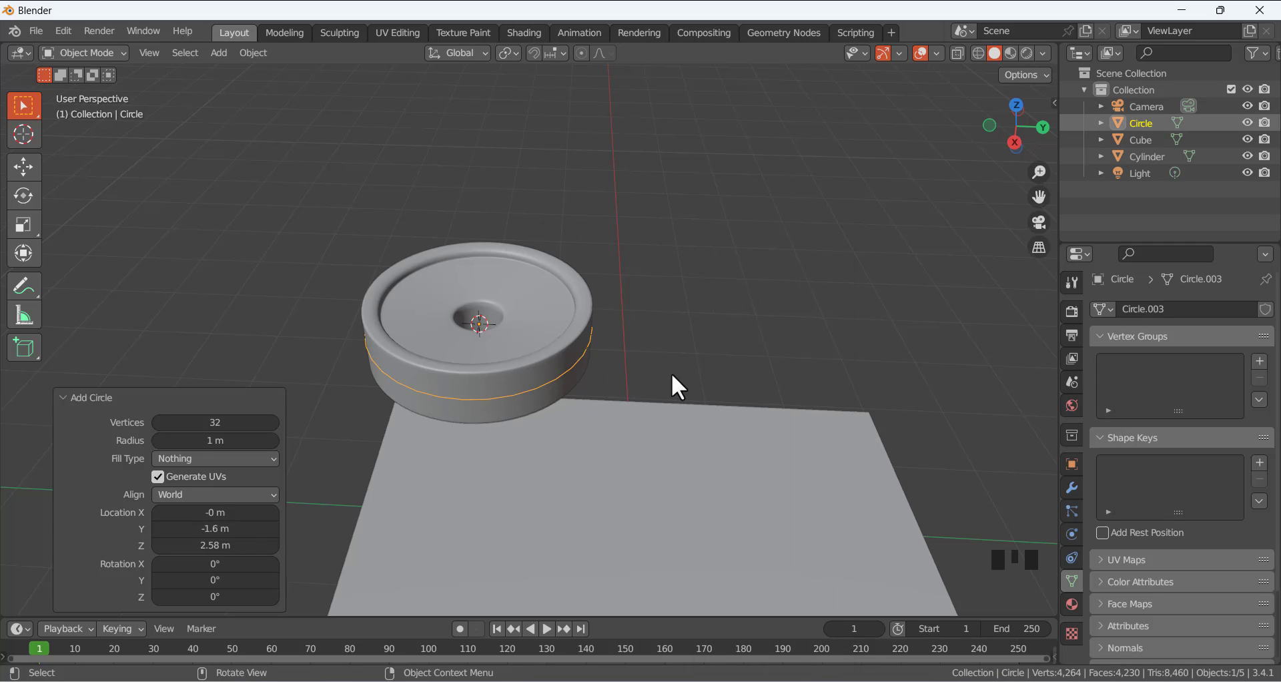
pyautogui.press('g')
pyautogui.press('z')
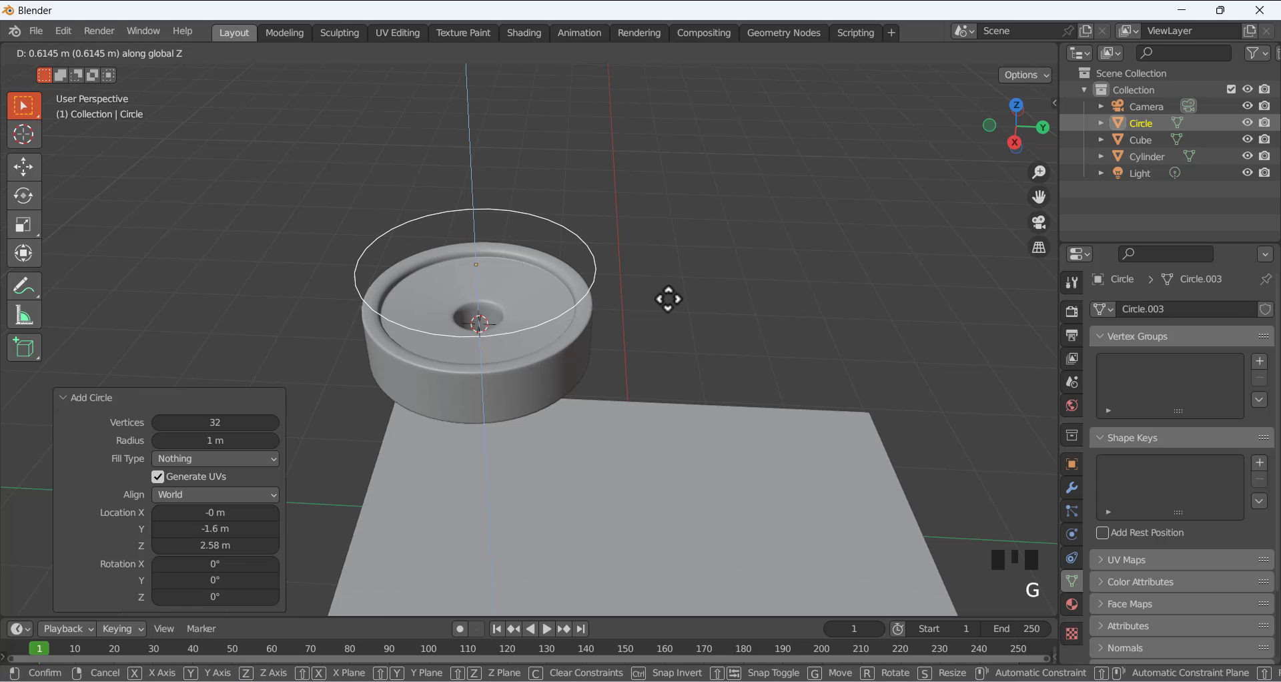
pyautogui.click(664, 305)
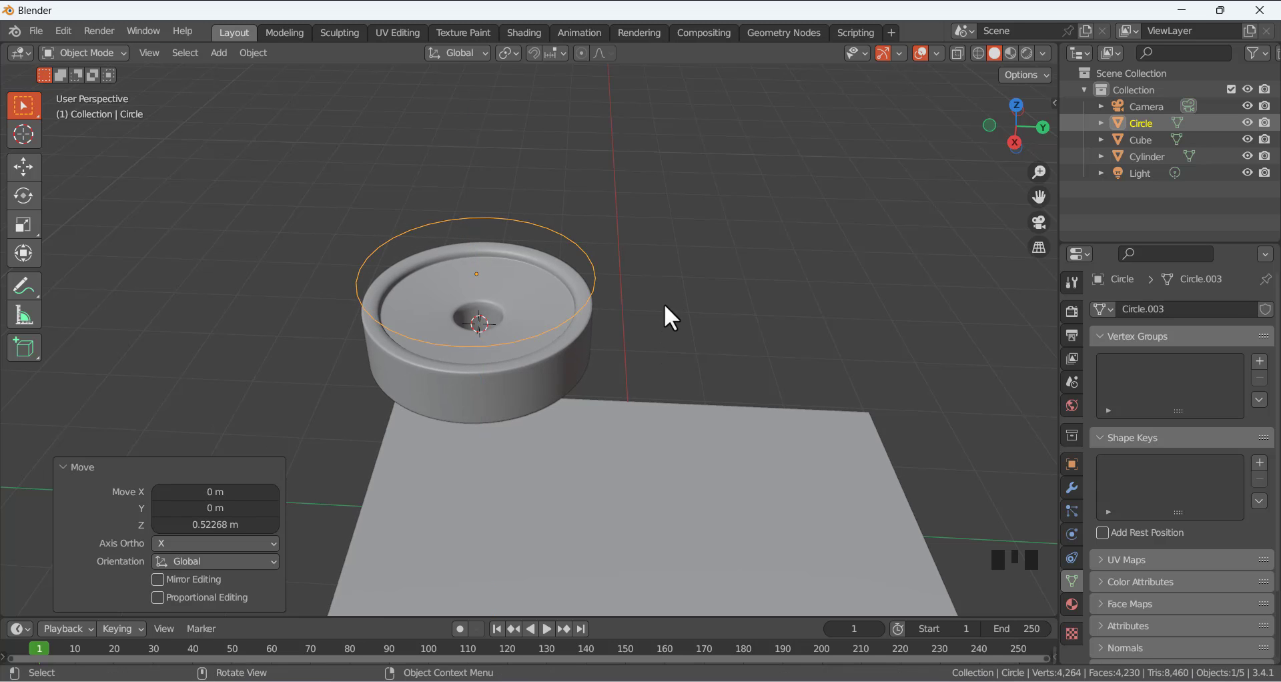
# In the top view, scale the circle down to about 0.928 so it runs along the middle of the cylinder's rim.
pyautogui.moveTo(663, 303)
pyautogui.mouseDown(button='middle')
pyautogui.moveTo(655, 285)
pyautogui.moveTo(677, 257)
pyautogui.moveTo(663, 281)
pyautogui.moveTo(682, 315)
pyautogui.mouseUp(button='middle')
pyautogui.press('KP_7')
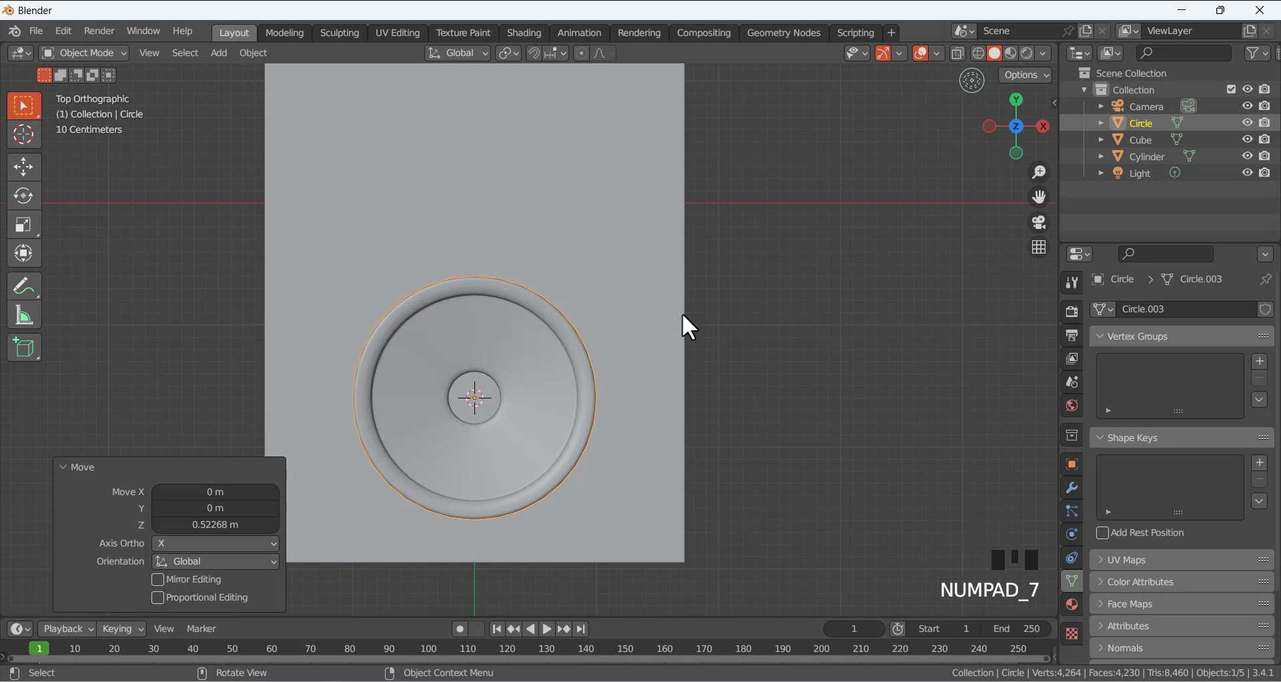
pyautogui.press('s')
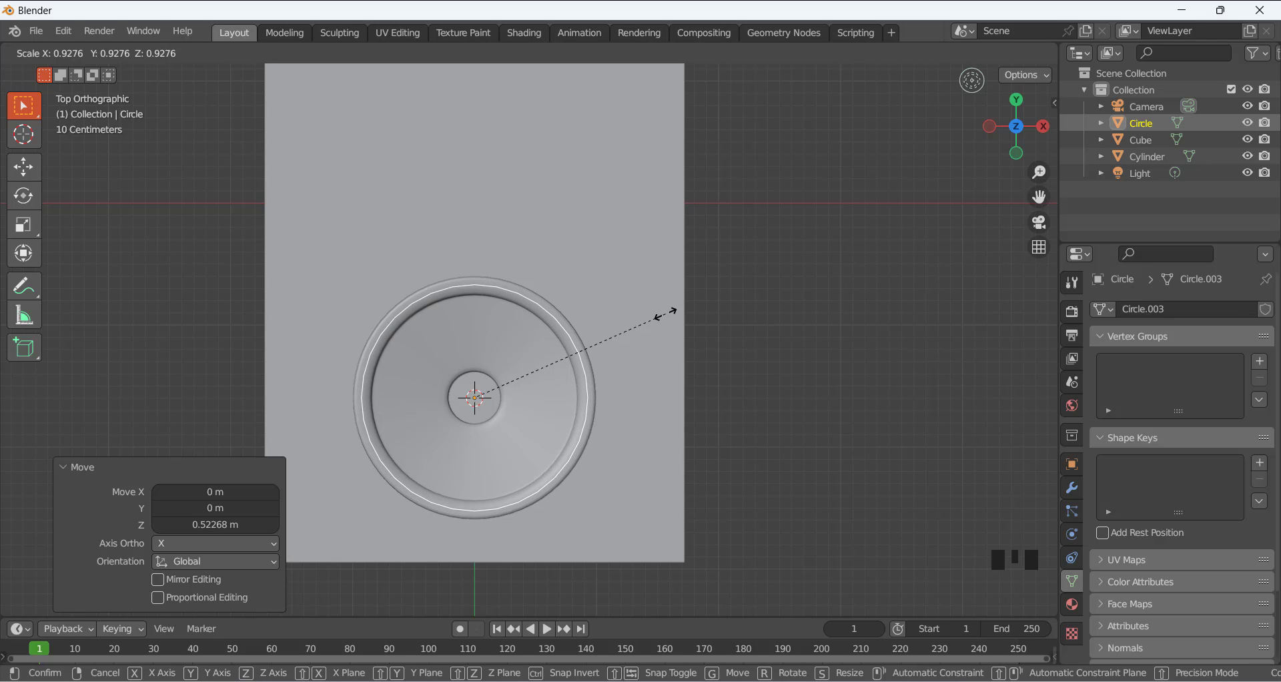
pyautogui.click(665, 314)
pyautogui.moveTo(771, 373); pyautogui.dragTo(557, 232, button='middle')
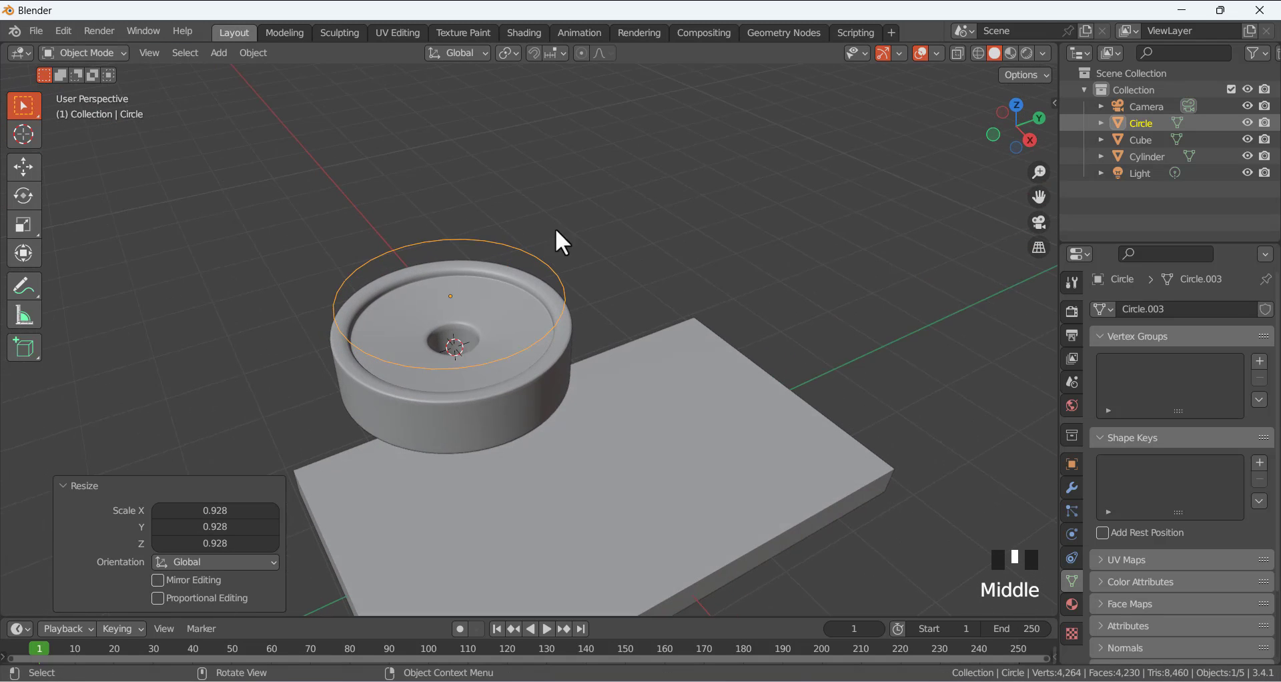
# Apply the circle's scale and delete the vertices of its +Y half in the top view, leaving an open semicircle.
pyautogui.hotkey('ctrl', 'a')
pyautogui.click(611, 212)
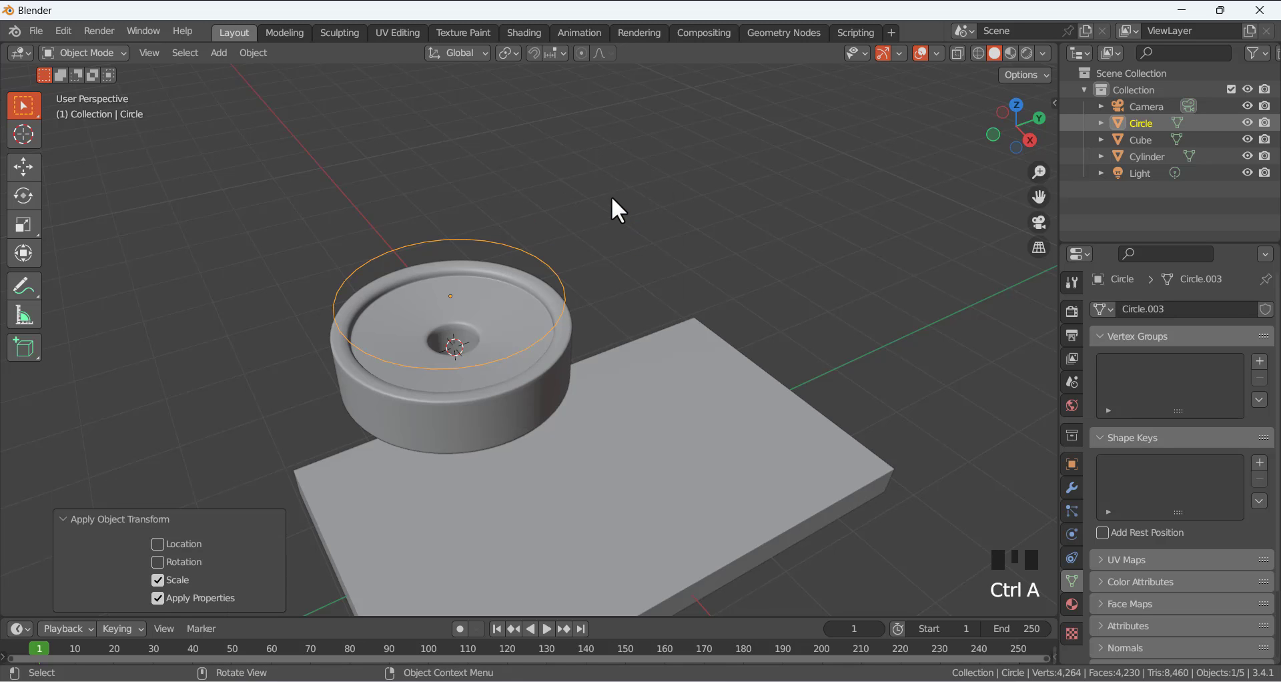
pyautogui.press('Tab')
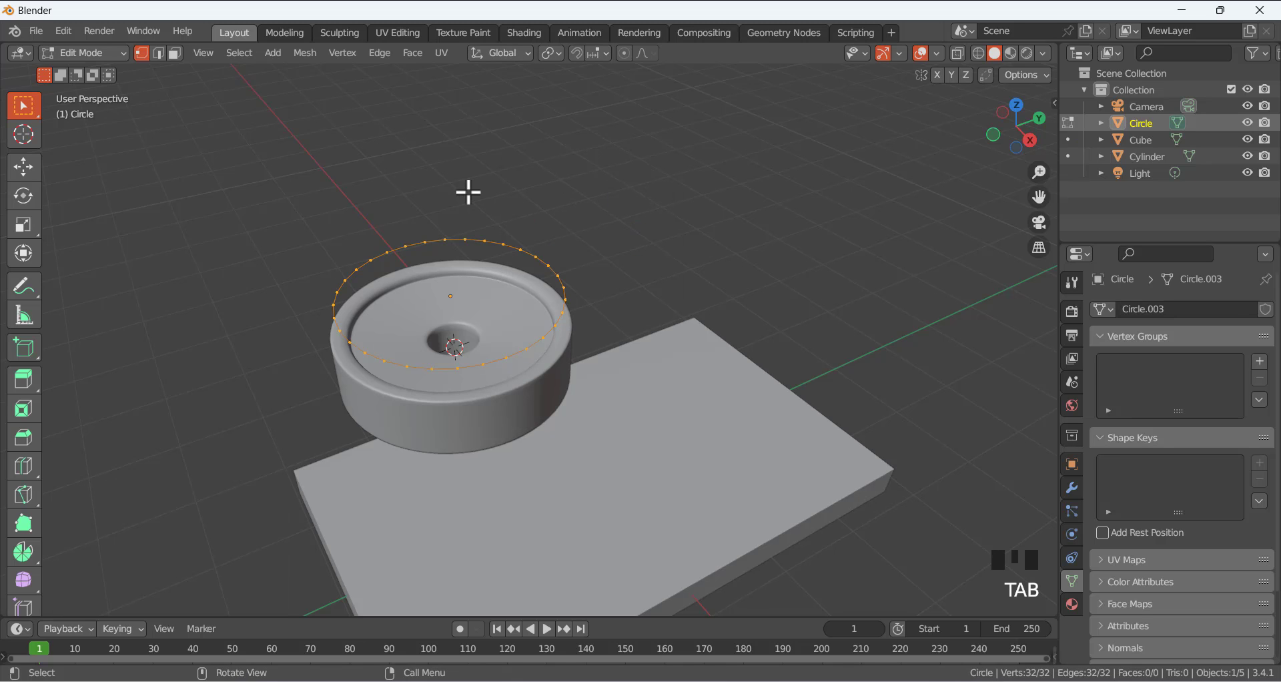
pyautogui.press('KP_7')
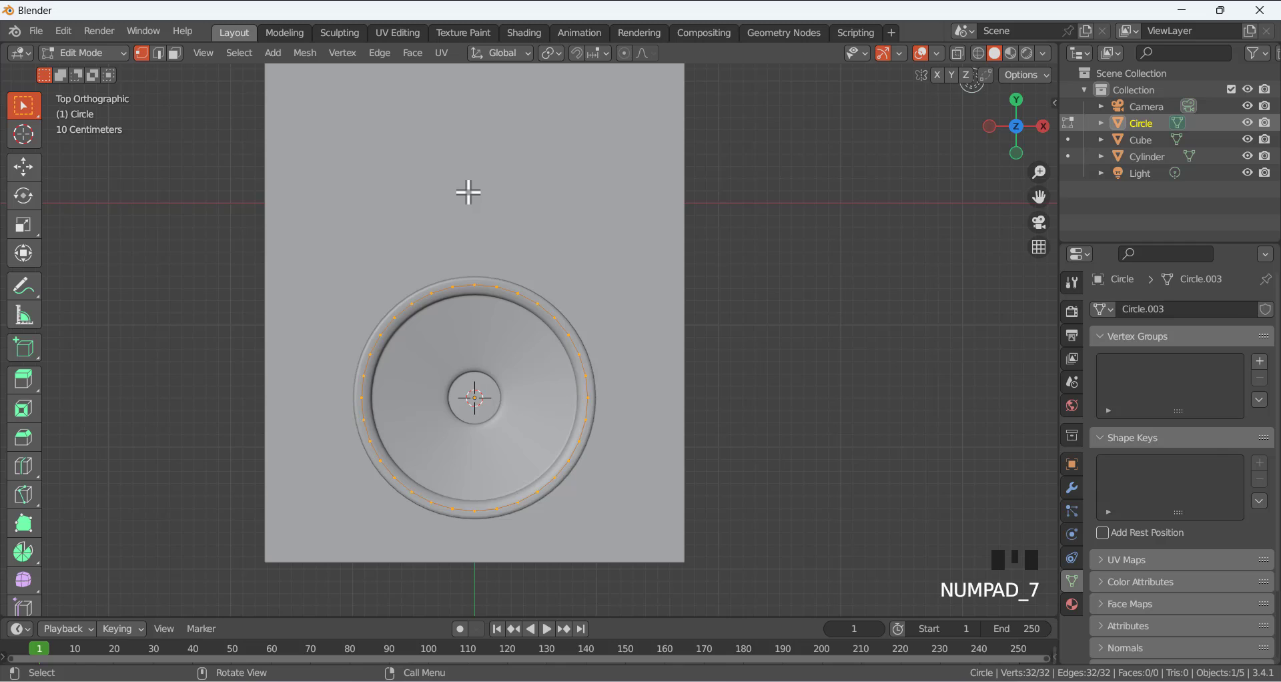
pyautogui.moveTo(258, 259); pyautogui.dragTo(772, 391)
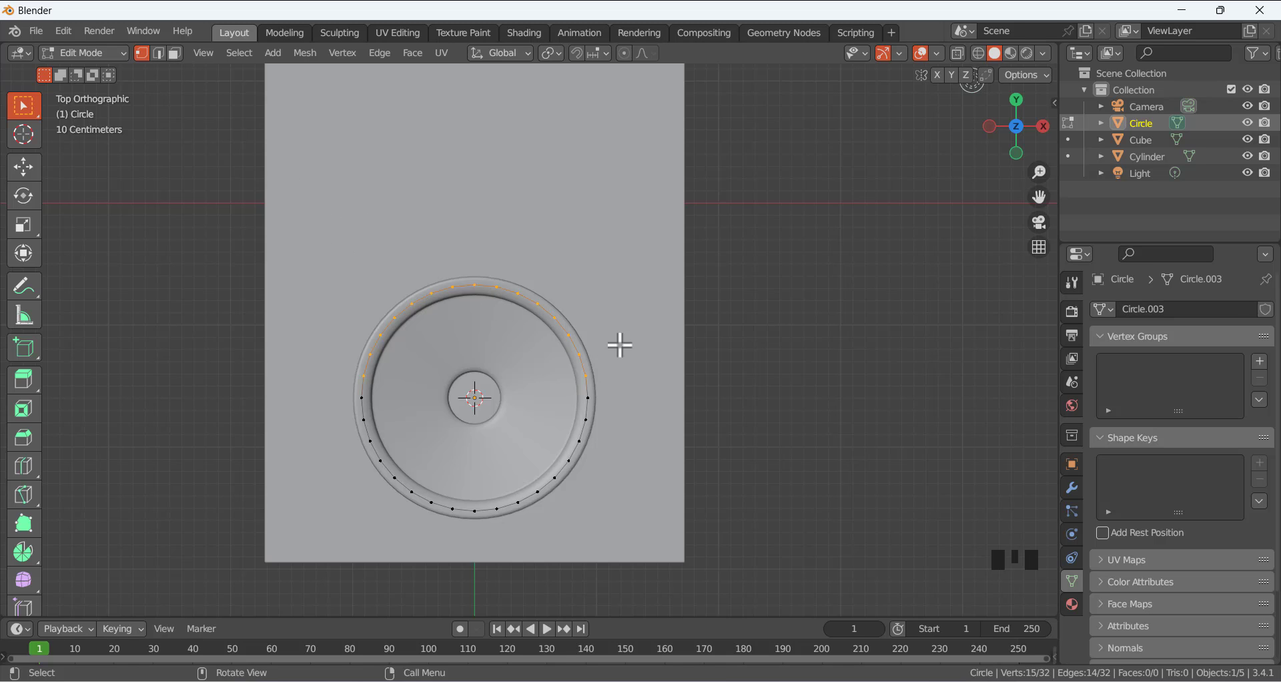
pyautogui.press('x')
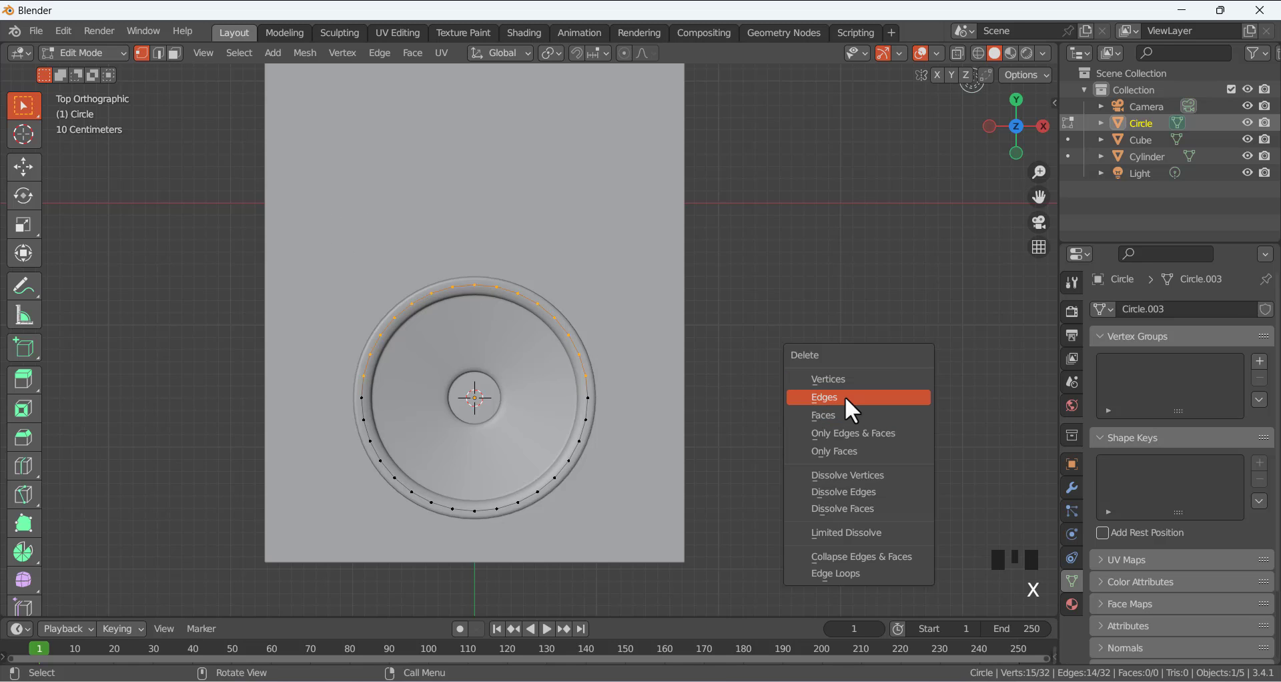
pyautogui.click(834, 416)
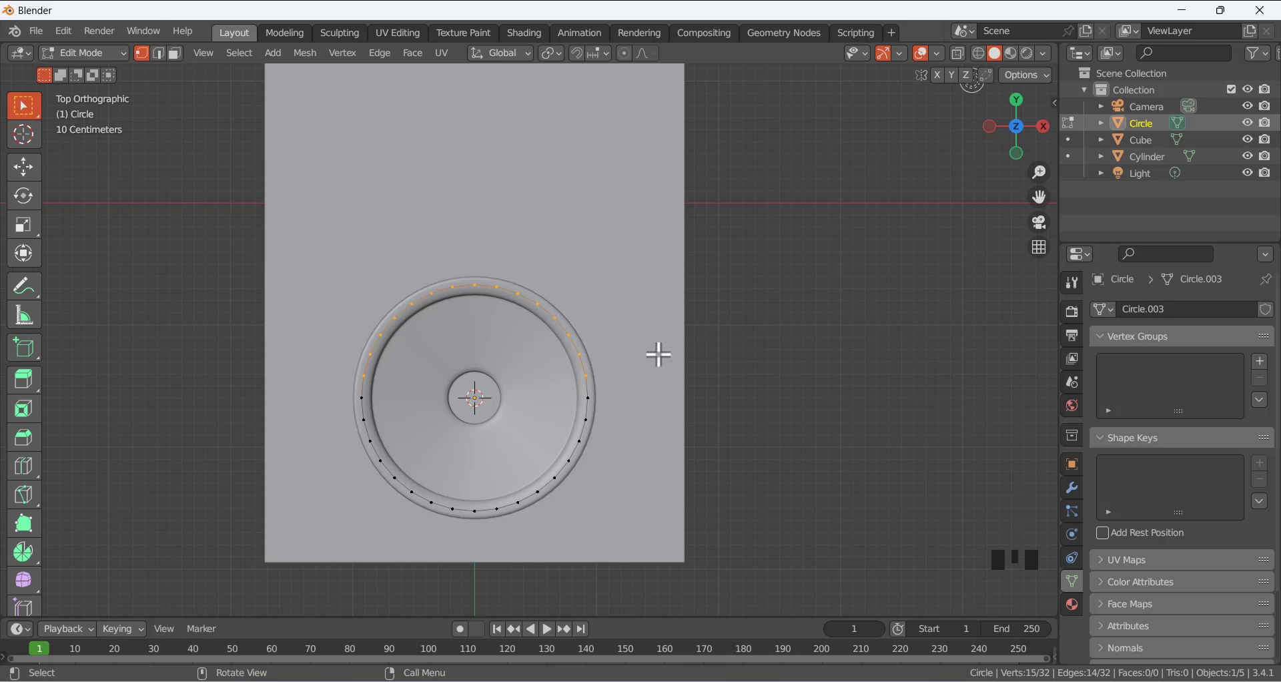
pyautogui.press('s')
pyautogui.rightClick(759, 373)
pyautogui.press('x')
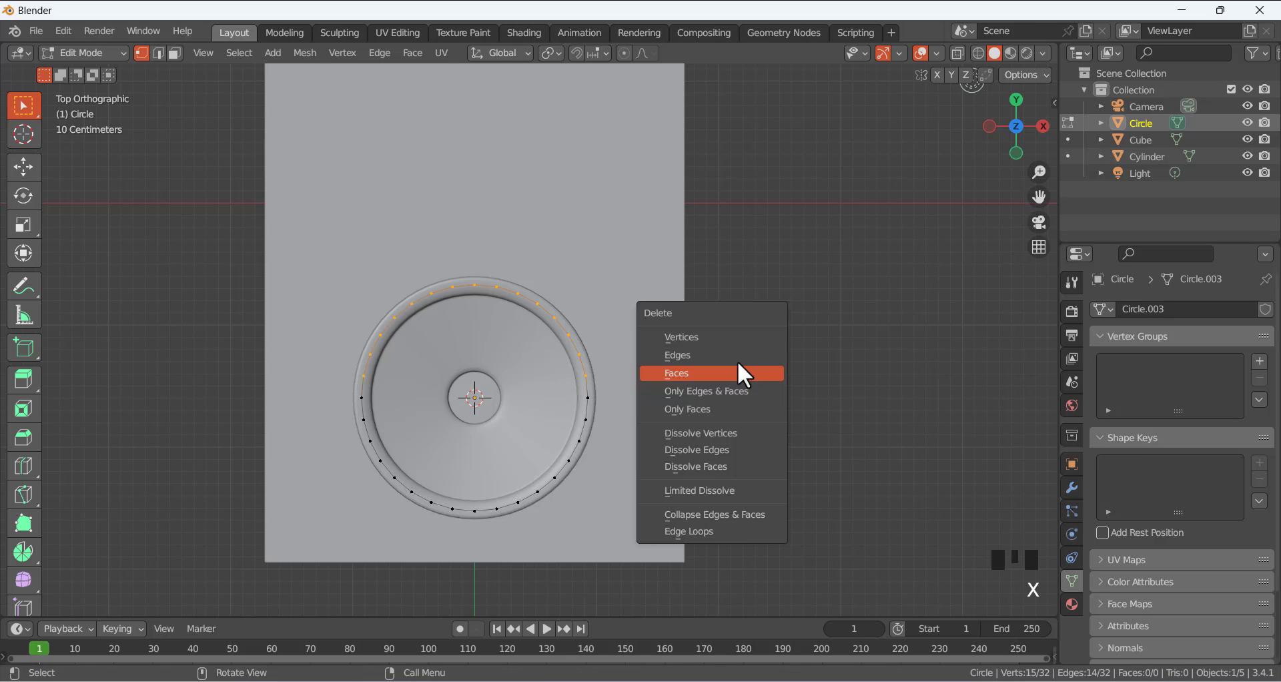
pyautogui.click(710, 342)
pyautogui.moveTo(609, 403); pyautogui.dragTo(478, 261, button='middle')
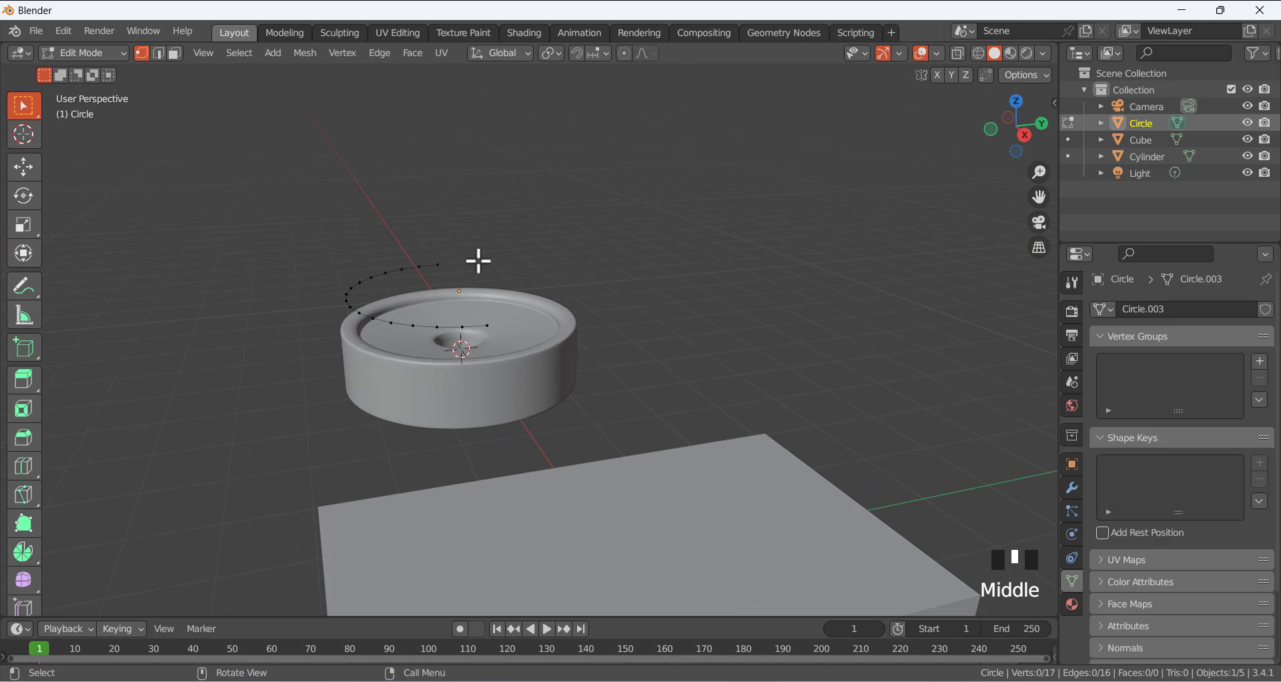
# Return to Object Mode and convert the semicircle from a mesh to a curve.
pyautogui.press('Tab')
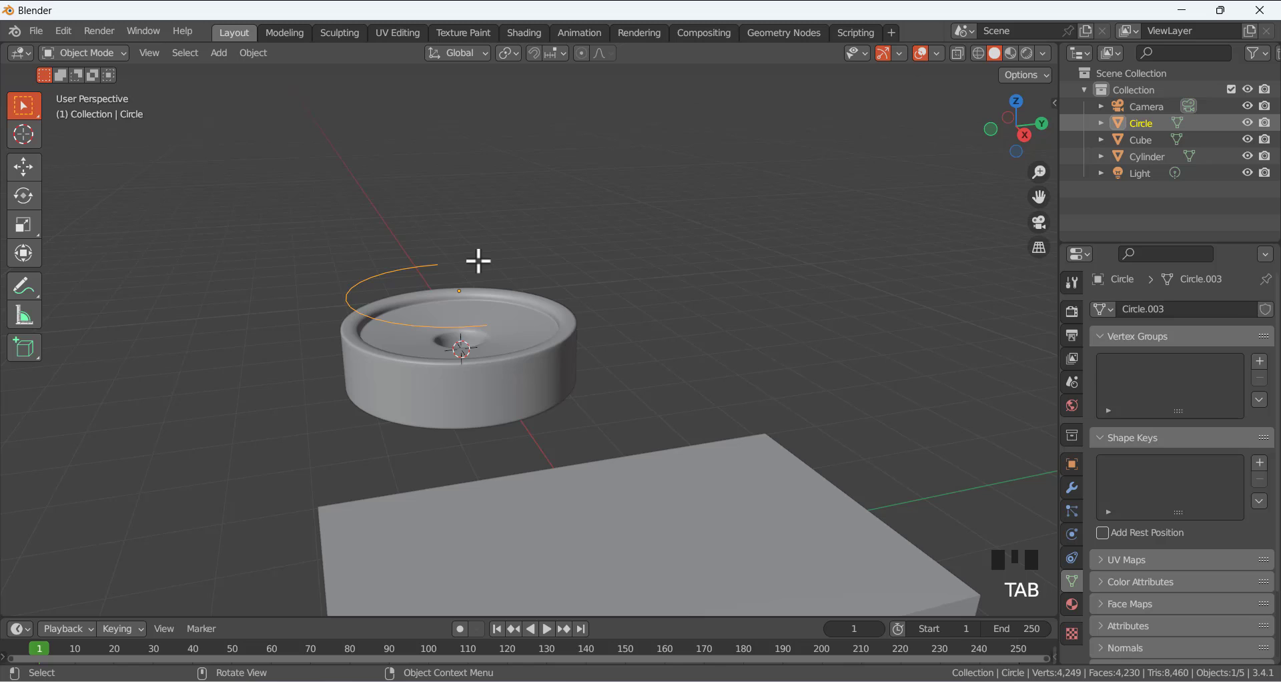
pyautogui.click(253, 53)
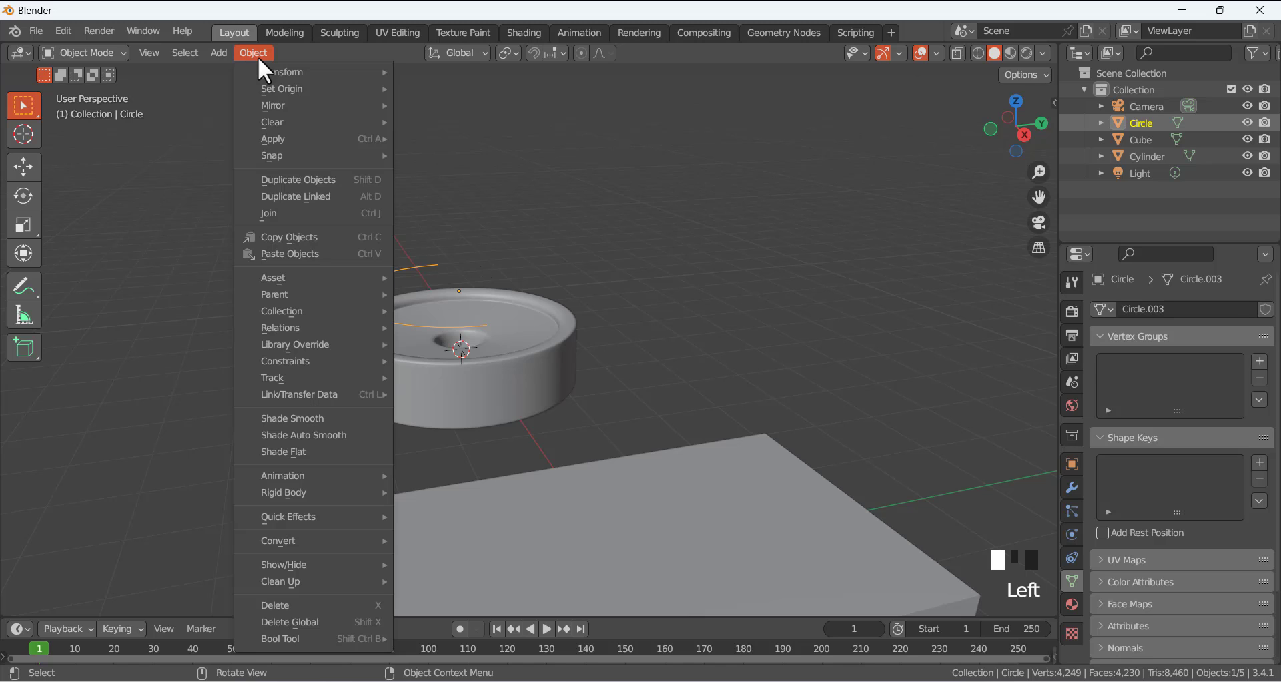
pyautogui.moveTo(342, 542)
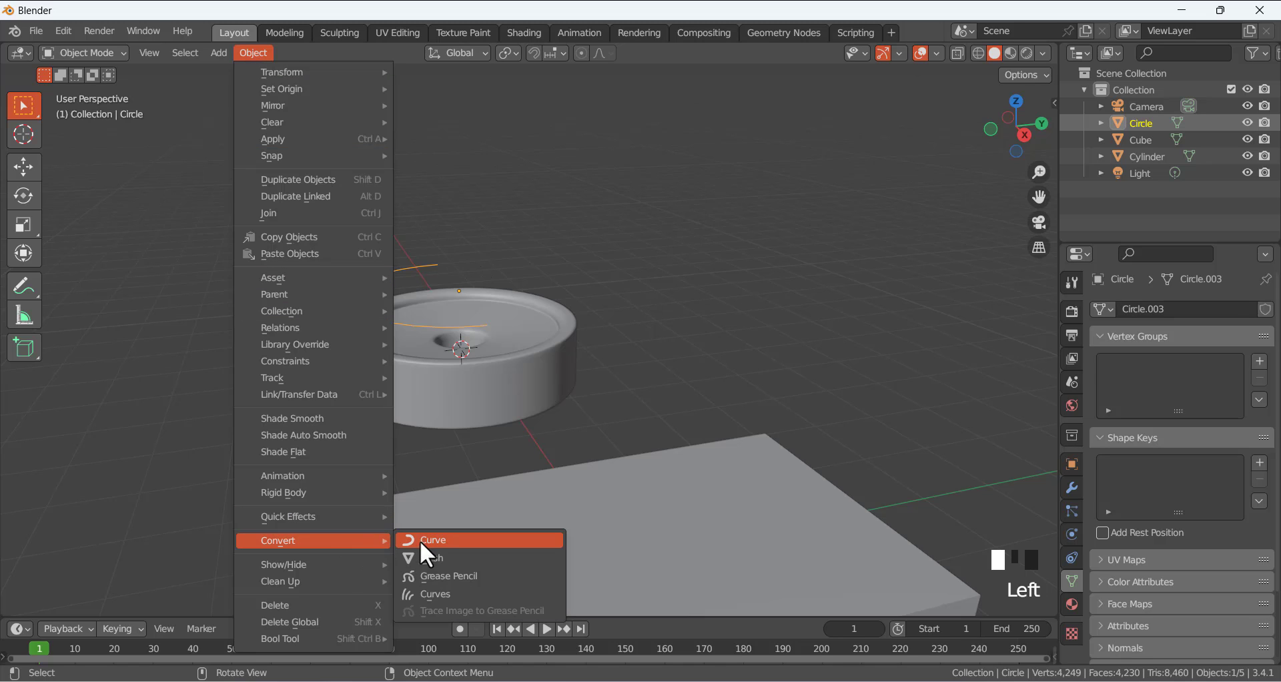
pyautogui.click(442, 545)
# Give the curve a round bevel with a depth of 0.04 m to form a thin tube.
pyautogui.scroll(1, 434, 296)
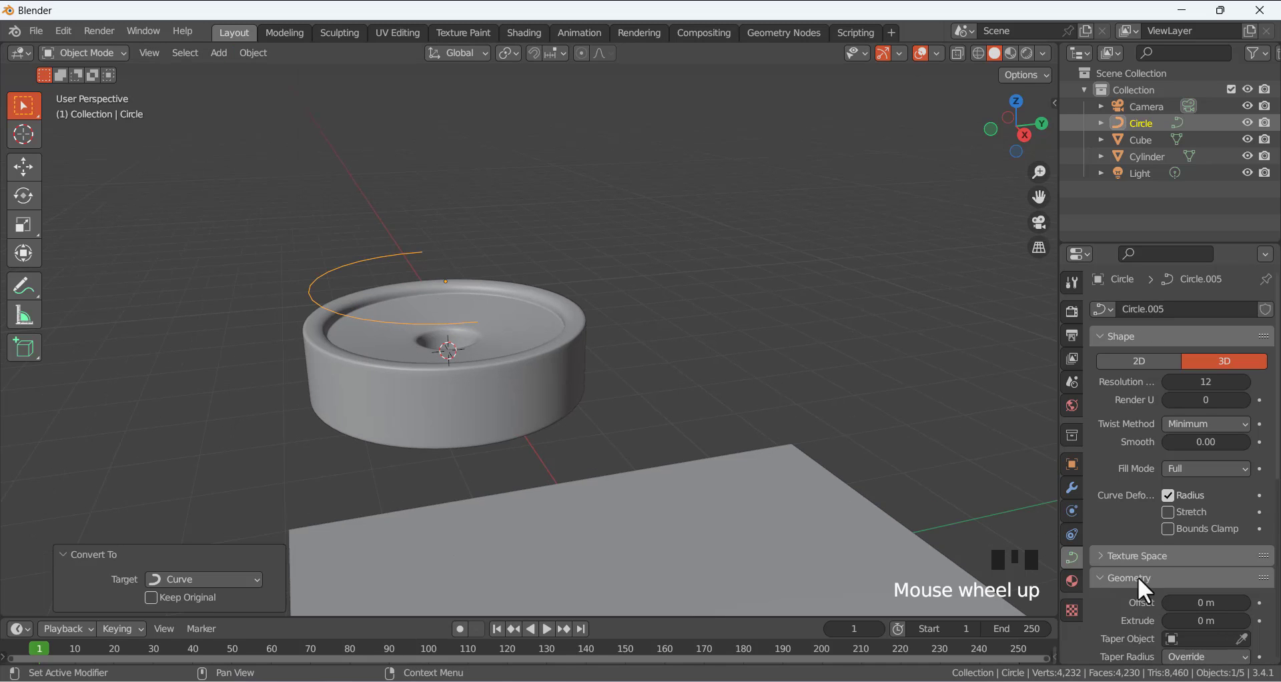
pyautogui.scroll(-4, 1110, 584)
pyautogui.scroll(-6, 1127, 524)
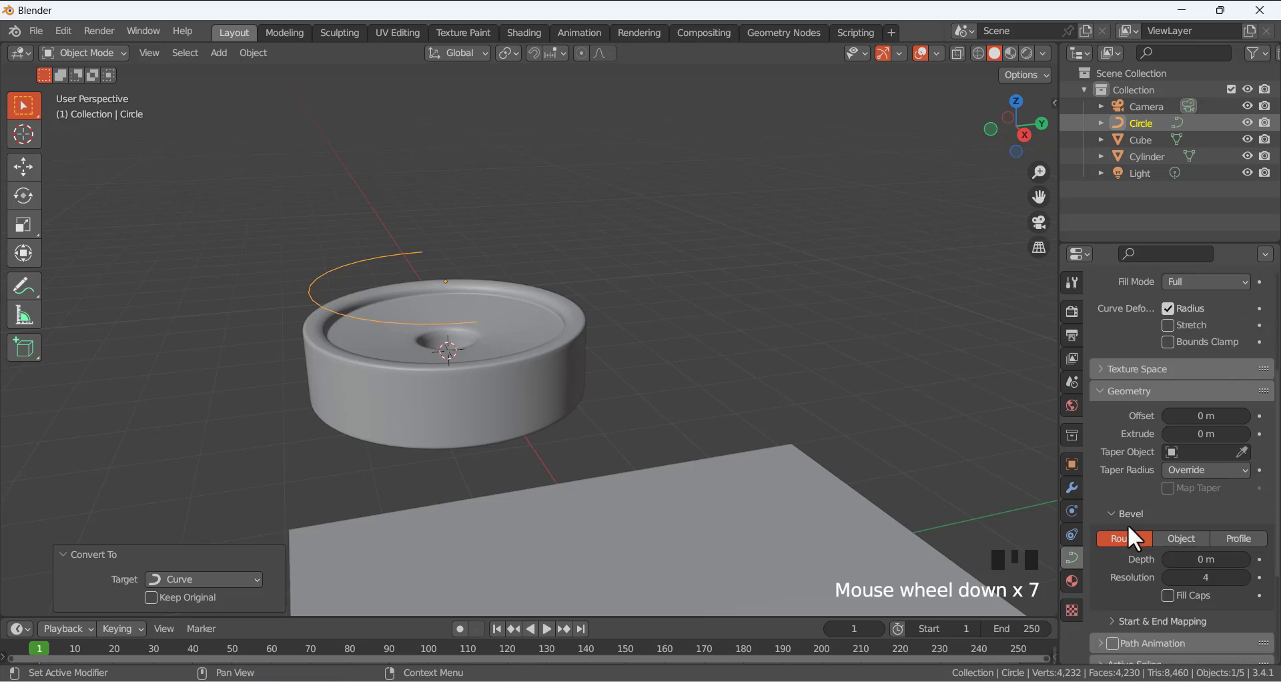
pyautogui.moveTo(1192, 481)
pyautogui.mouseDown()
pyautogui.moveTo(1223, 480)
pyautogui.moveTo(1204, 479)
pyautogui.mouseUp()
pyautogui.moveTo(634, 292); pyautogui.dragTo(597, 300, button='middle')
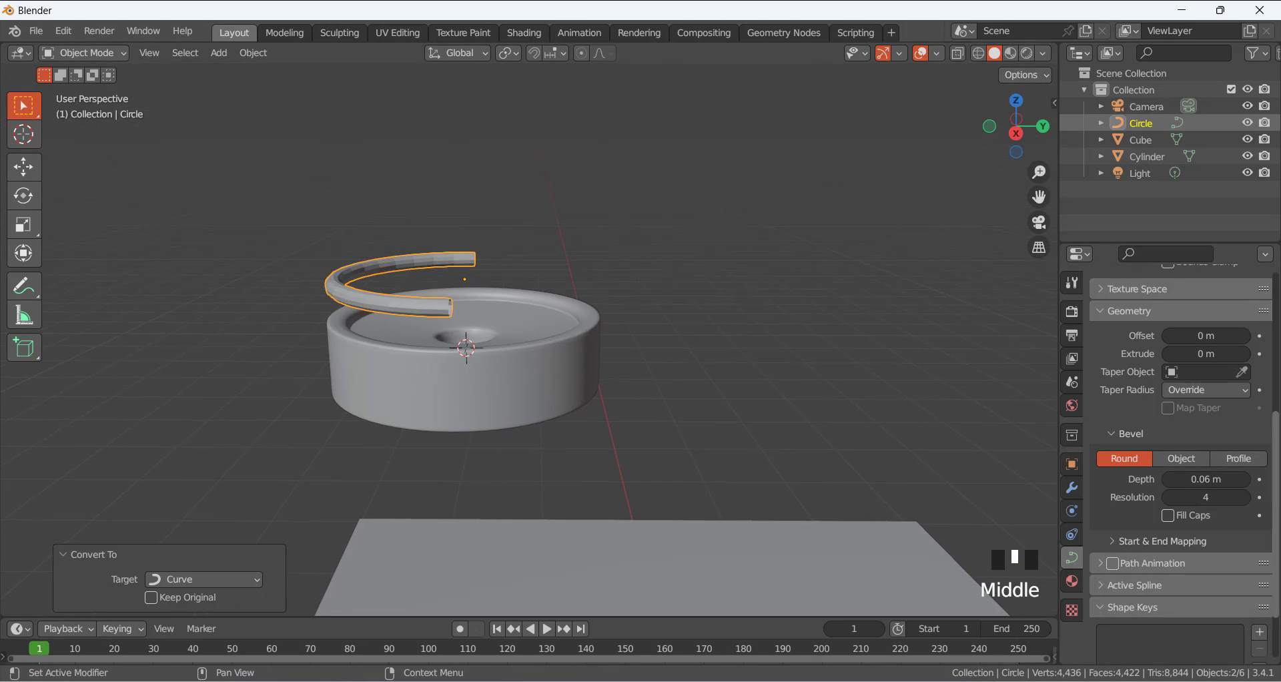
pyautogui.click(1198, 479)
pyautogui.write('.05')
pyautogui.press('Return')
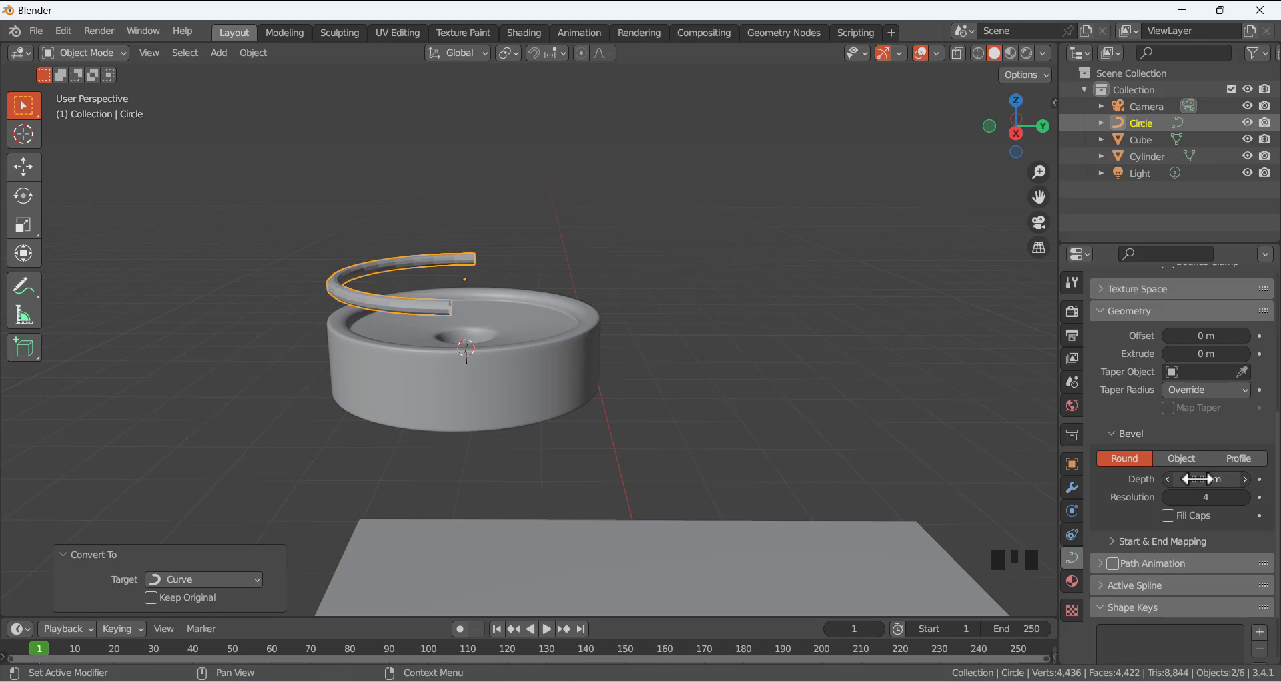
pyautogui.click(1166, 480)
pyautogui.moveTo(639, 319); pyautogui.dragTo(439, 247, button='middle')
pyautogui.scroll(2, 481, 263)
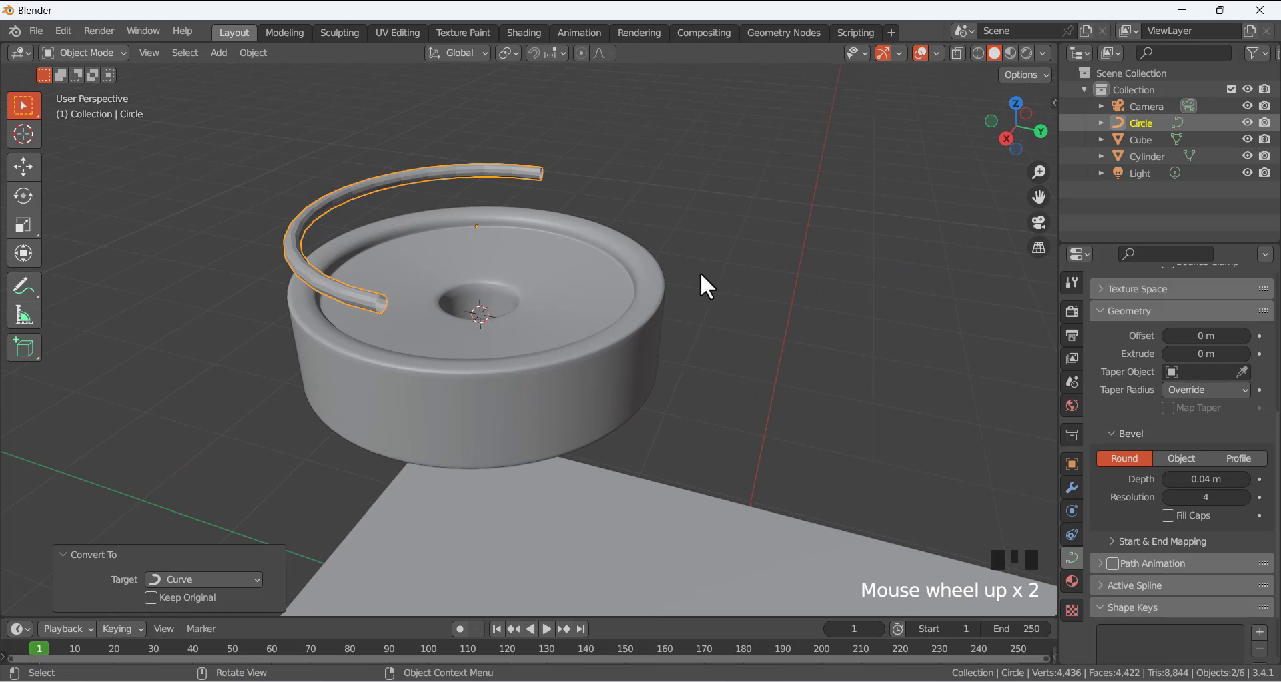
pyautogui.click(527, 175)
pyautogui.click(522, 170)
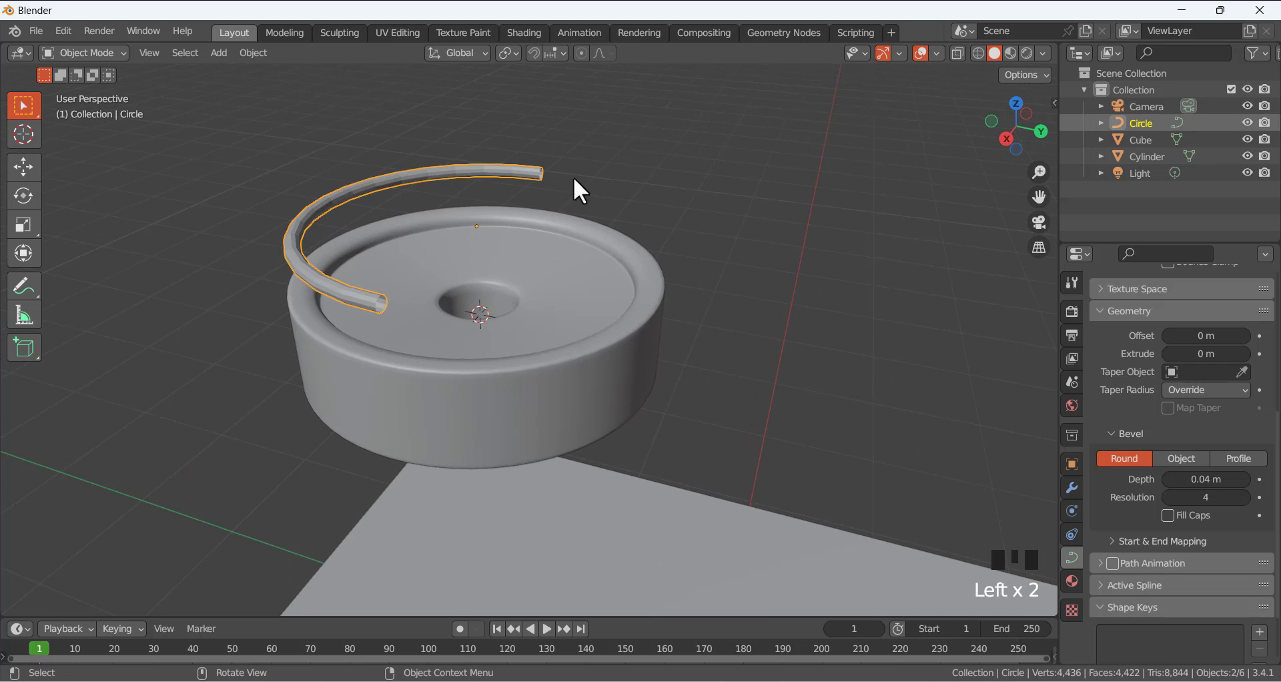
pyautogui.rightClick(489, 170)
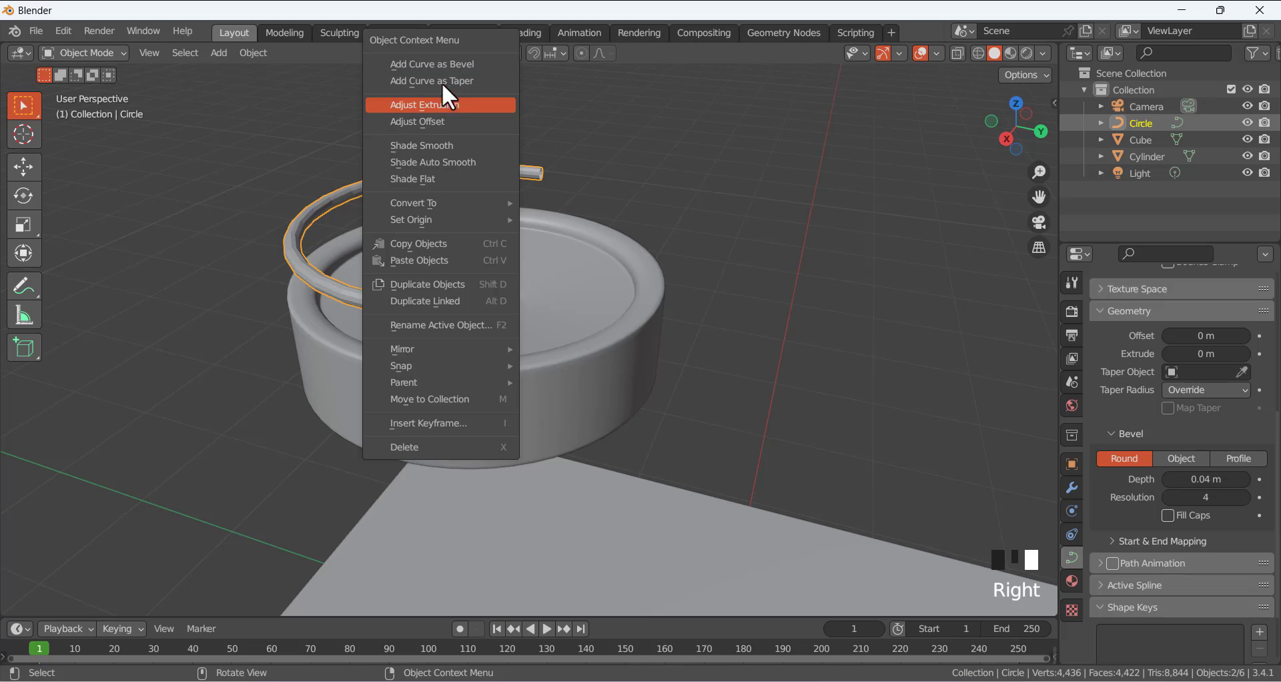
pyautogui.click(443, 128)
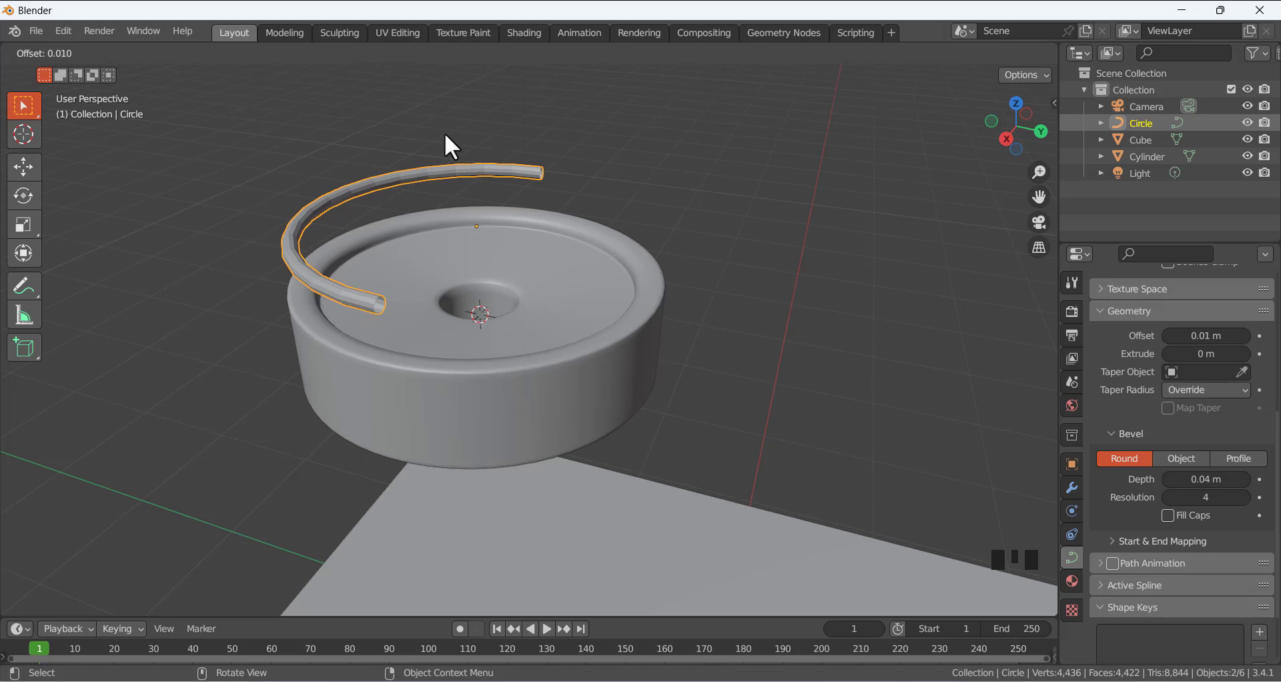
pyautogui.rightClick(447, 156)
# Apply Shade Smooth to the semicircular tube above the disc.
pyautogui.rightClick(453, 170)
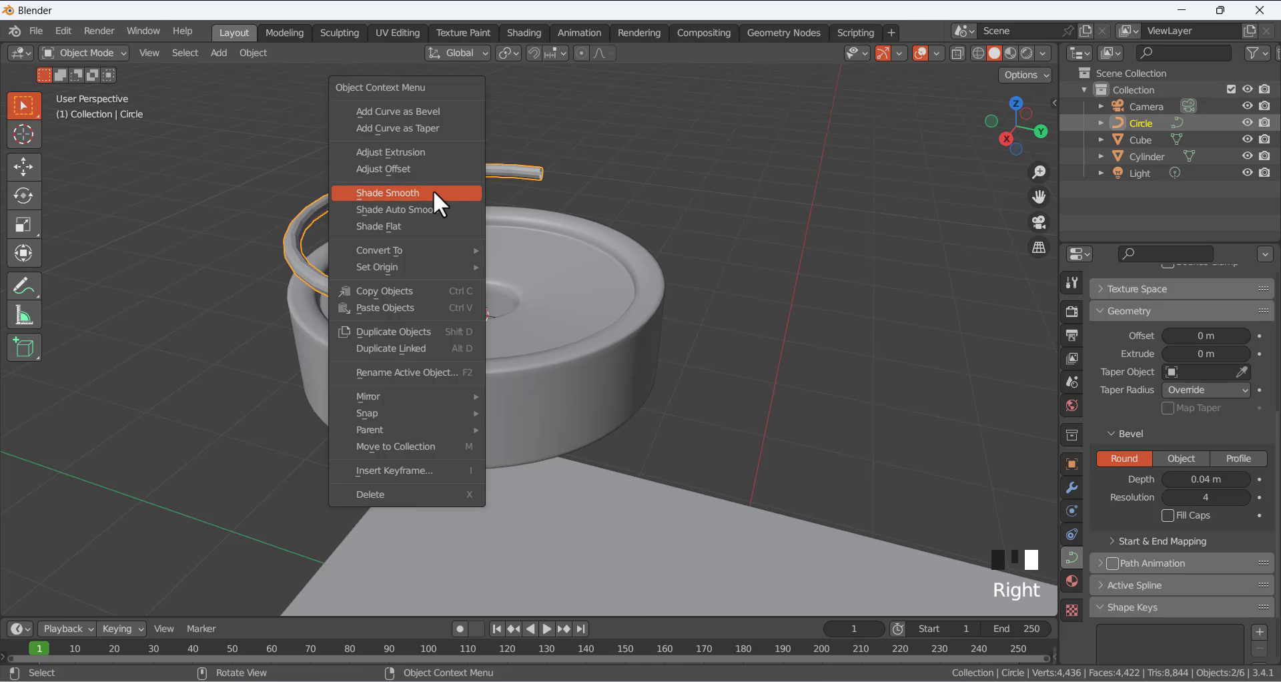
pyautogui.click(435, 191)
pyautogui.scroll(-1, 431, 129)
pyautogui.moveTo(520, 159); pyautogui.dragTo(481, 130, button='middle')
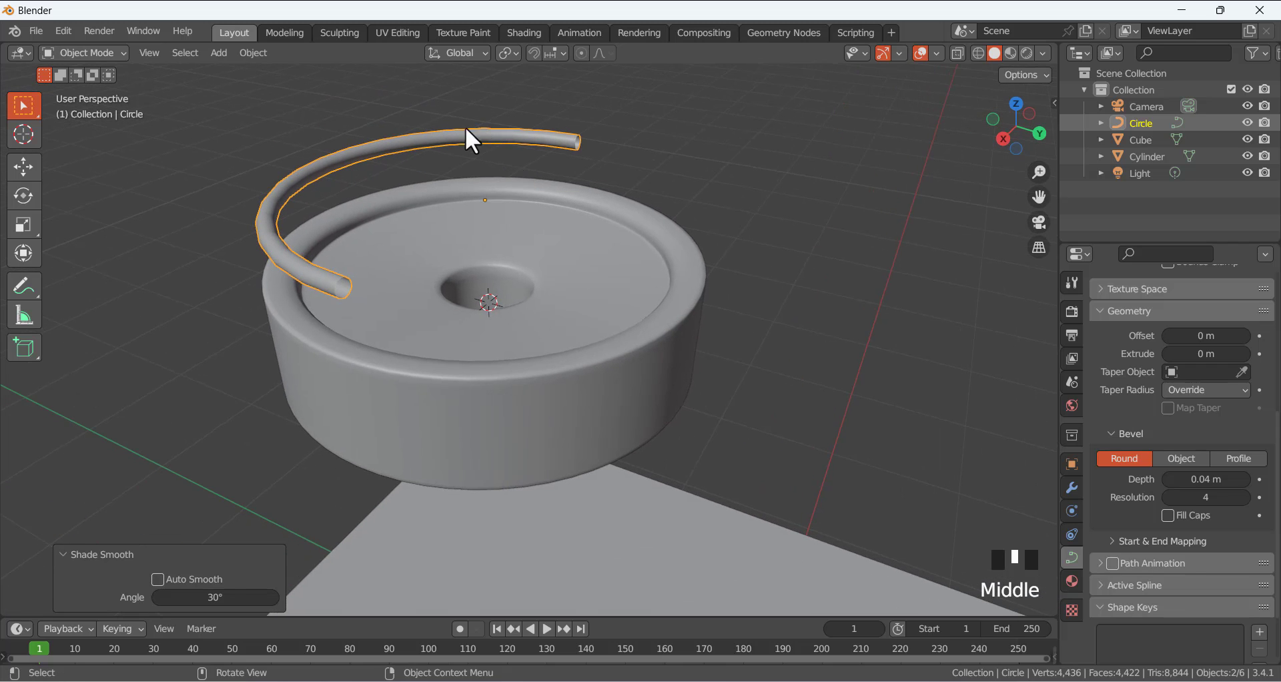
# Convert the semicircular tube from a curve to a mesh.
pyautogui.rightClick(401, 145)
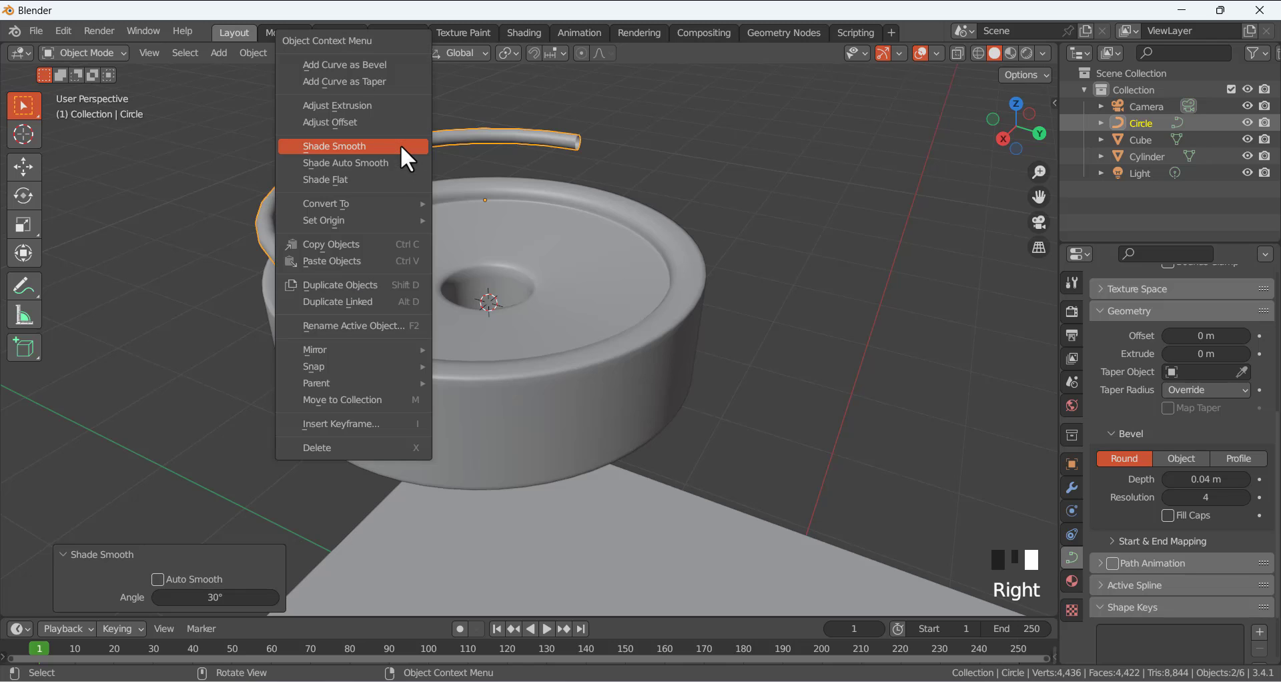
pyautogui.moveTo(399, 205)
pyautogui.click(478, 221)
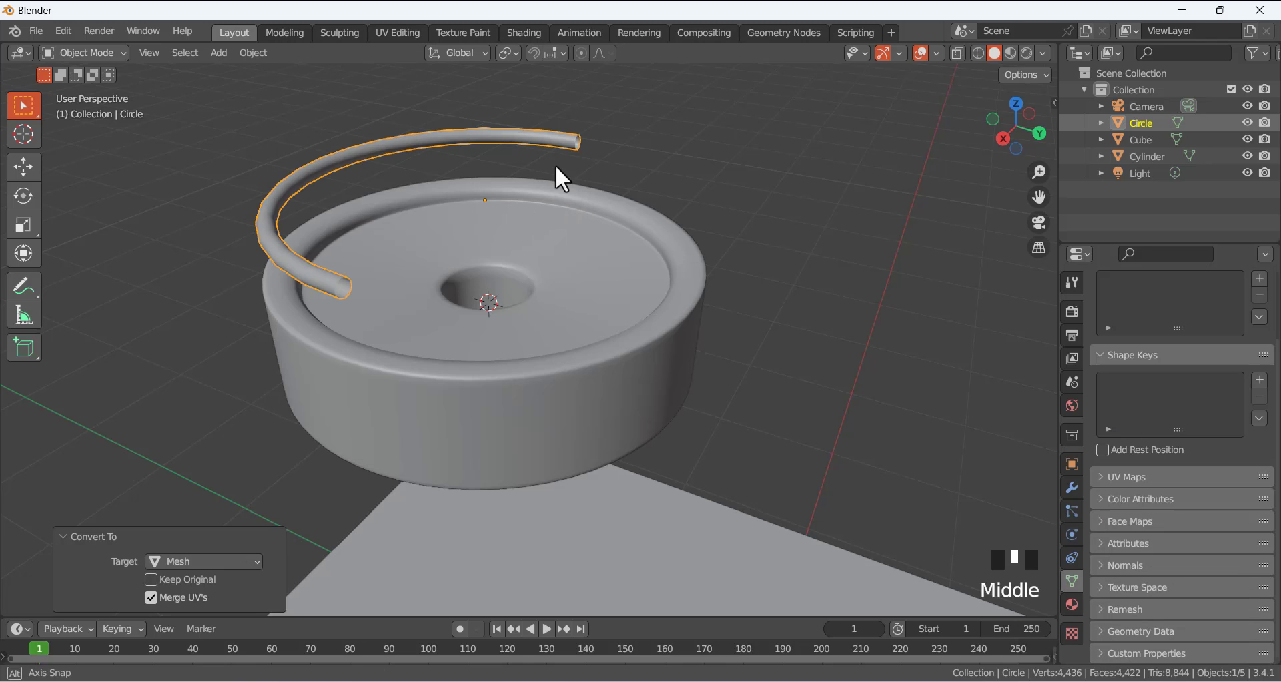
pyautogui.moveTo(555, 164); pyautogui.dragTo(607, 175, button='middle')
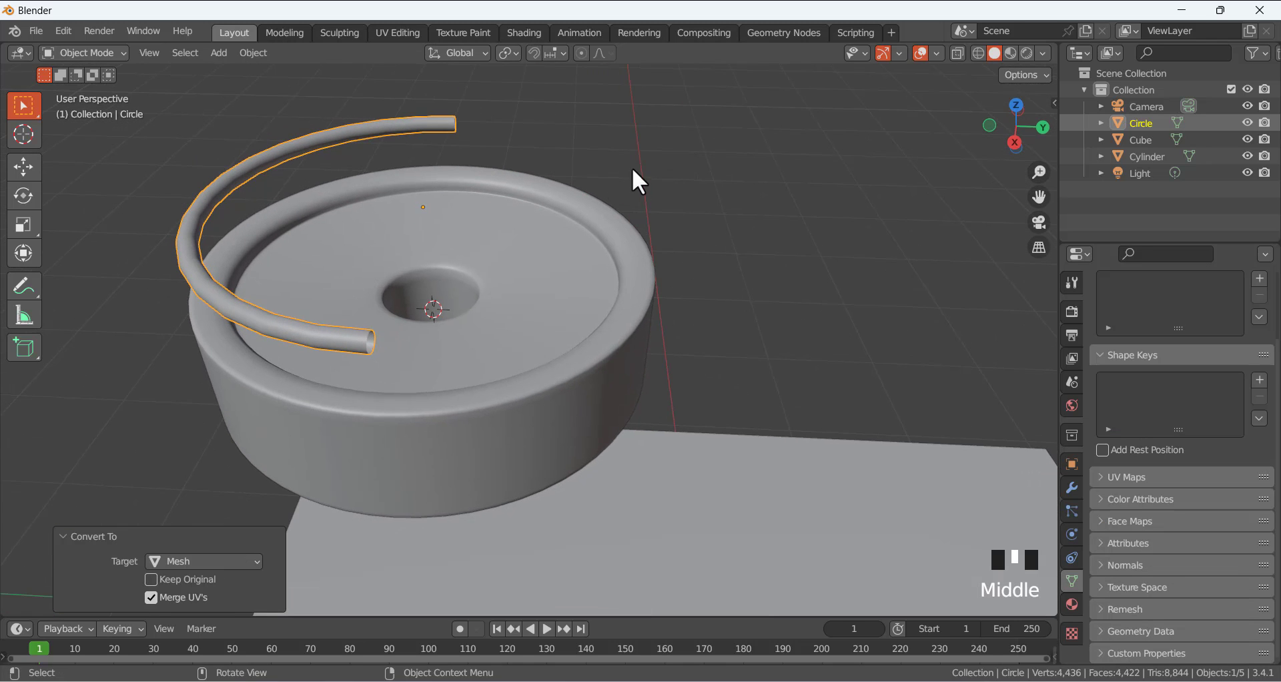
# In Edit Mode, select the open edge loop at the tube's +X end and fill it with a face.
pyautogui.press('Tab')
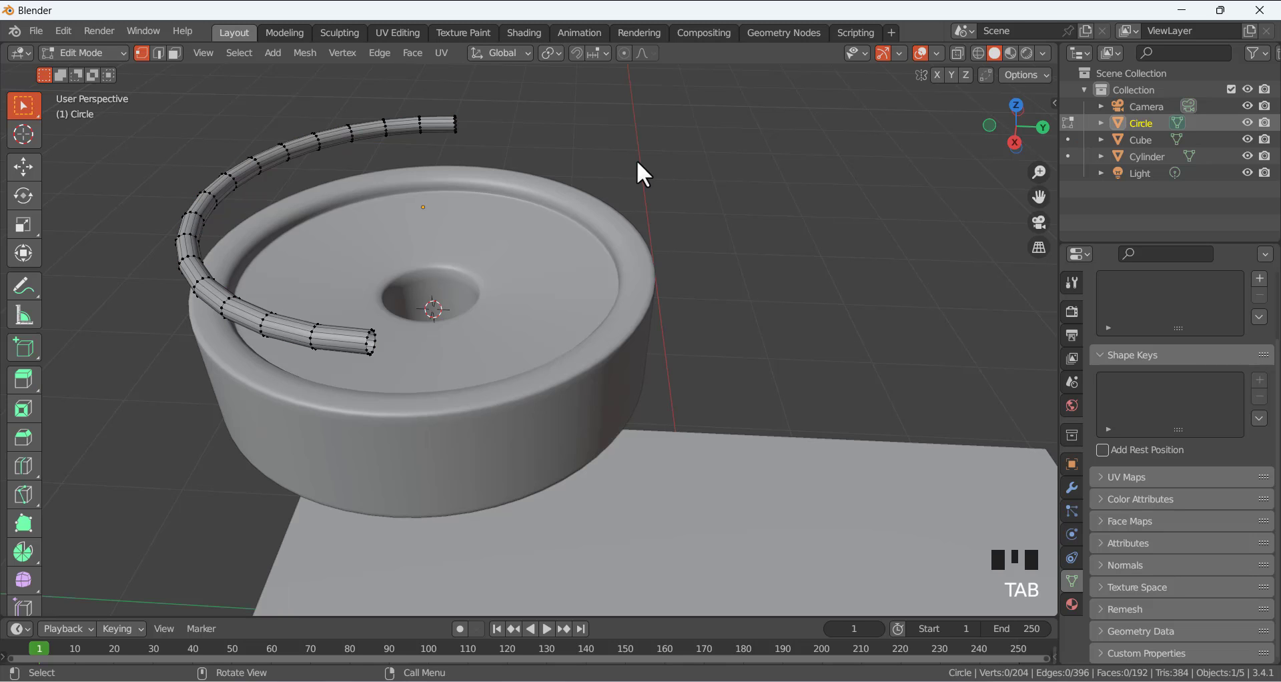
pyautogui.moveTo(420, 226); pyautogui.dragTo(378, 212, button='middle')
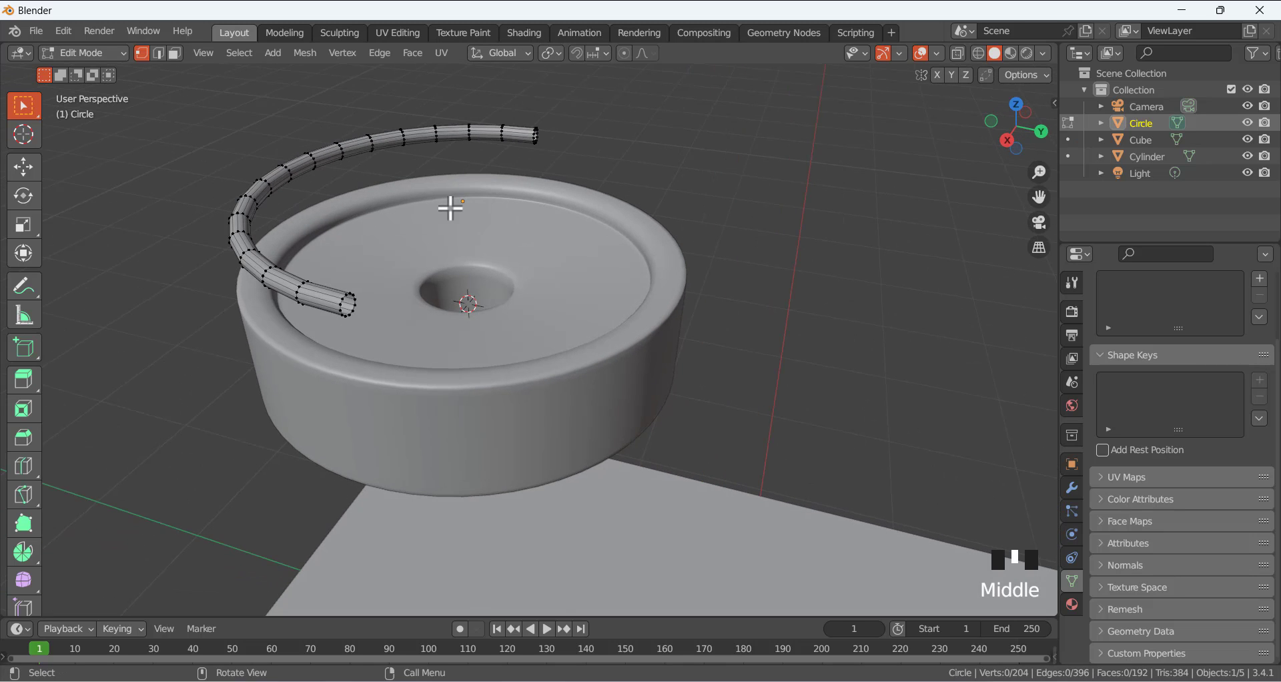
pyautogui.keyDown('shift'); pyautogui.moveTo(449, 183); pyautogui.dragTo(429, 297, button='middle'); pyautogui.keyUp('shift')
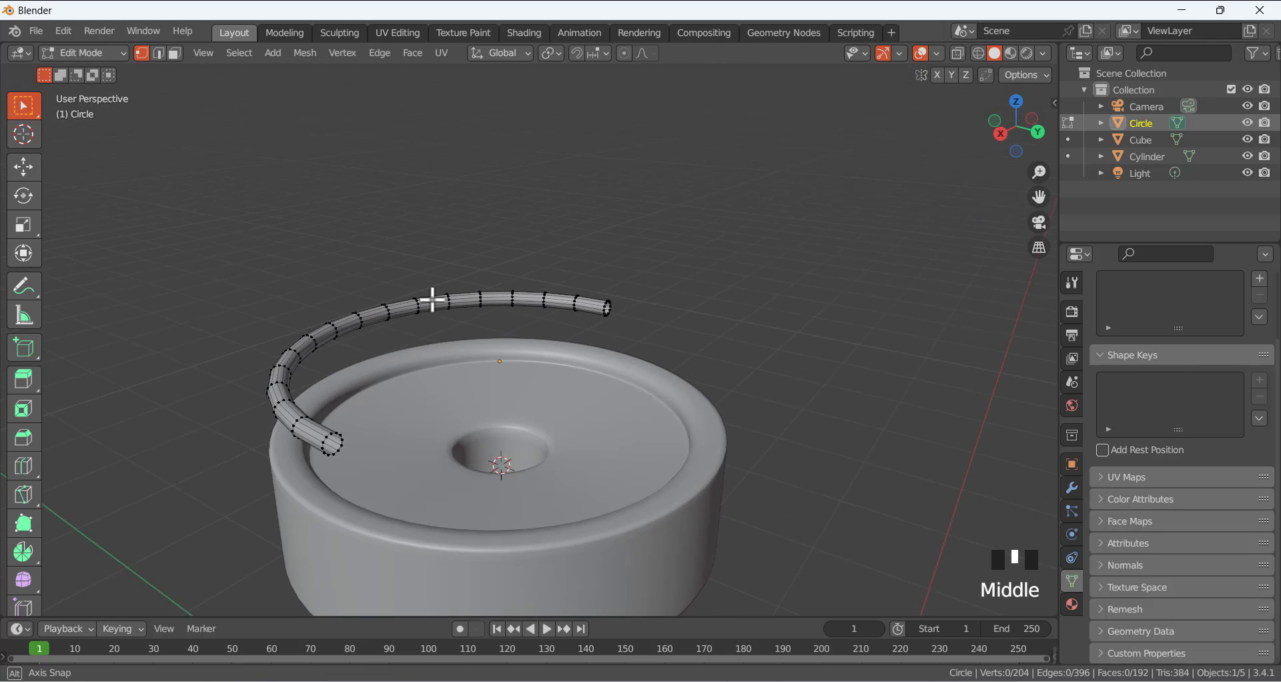
pyautogui.scroll(2, 354, 441)
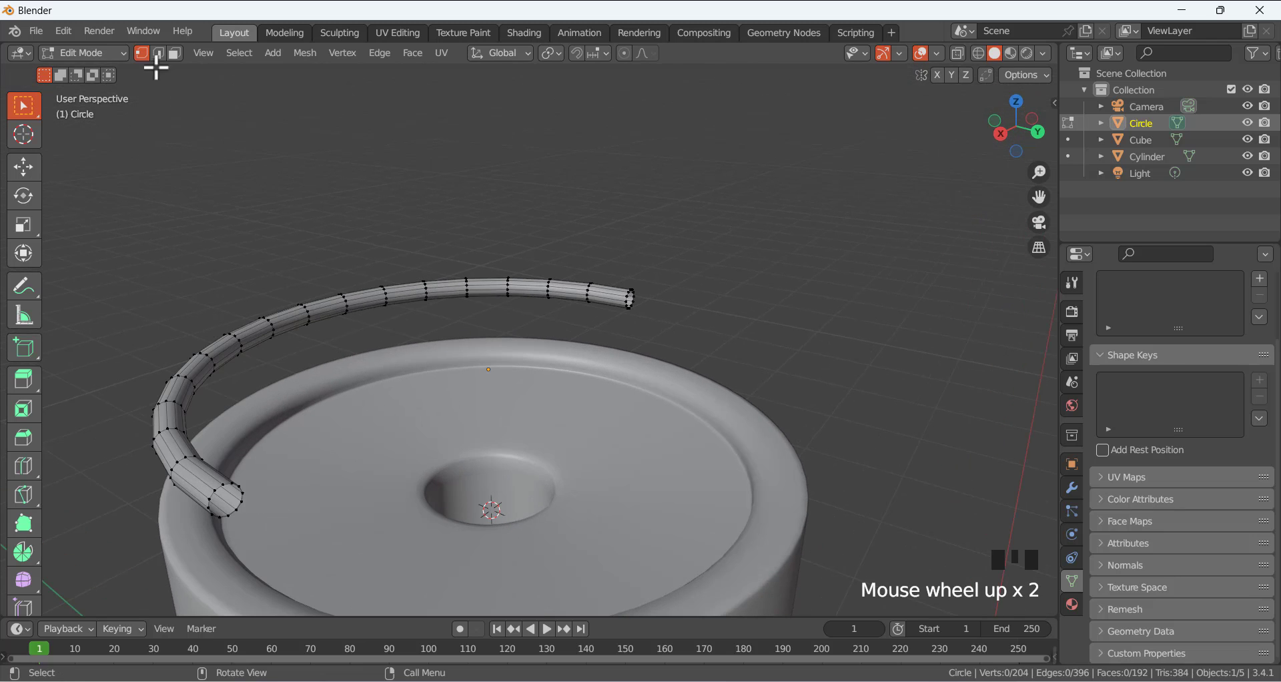
pyautogui.keyDown('alt'); pyautogui.click(234, 487); pyautogui.keyUp('alt')
pyautogui.click(157, 238)
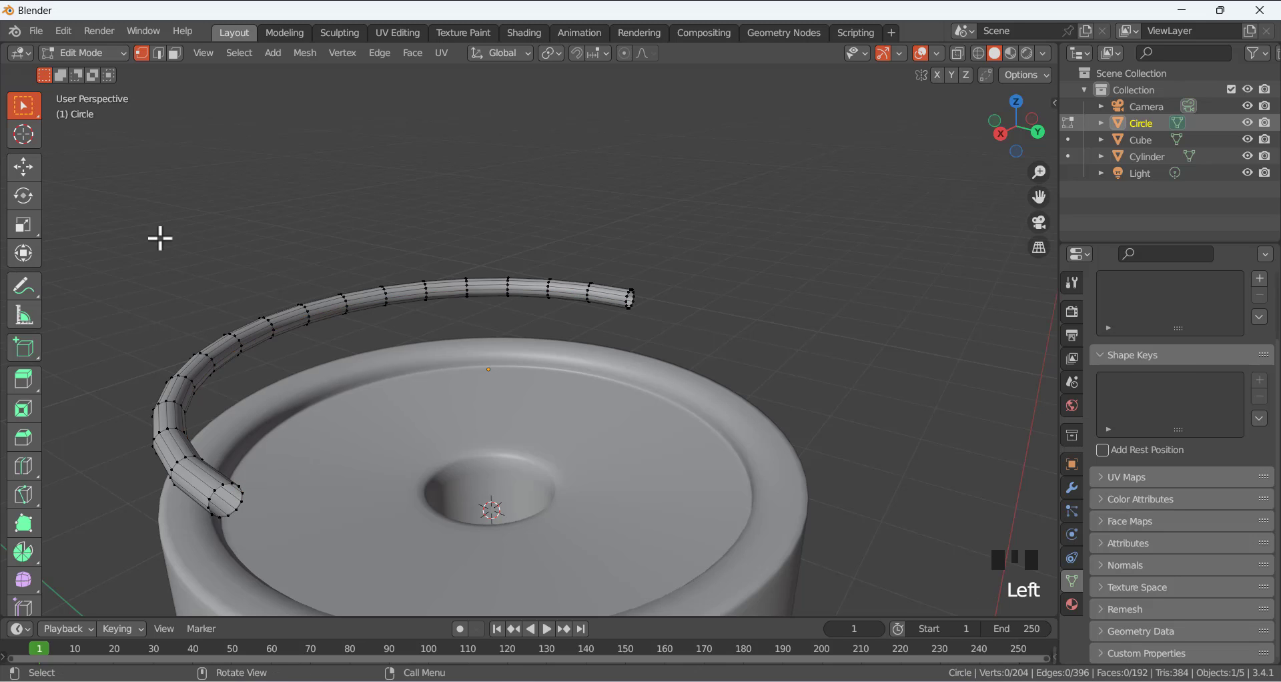
pyautogui.keyDown('alt'); pyautogui.click(222, 489); pyautogui.keyUp('alt')
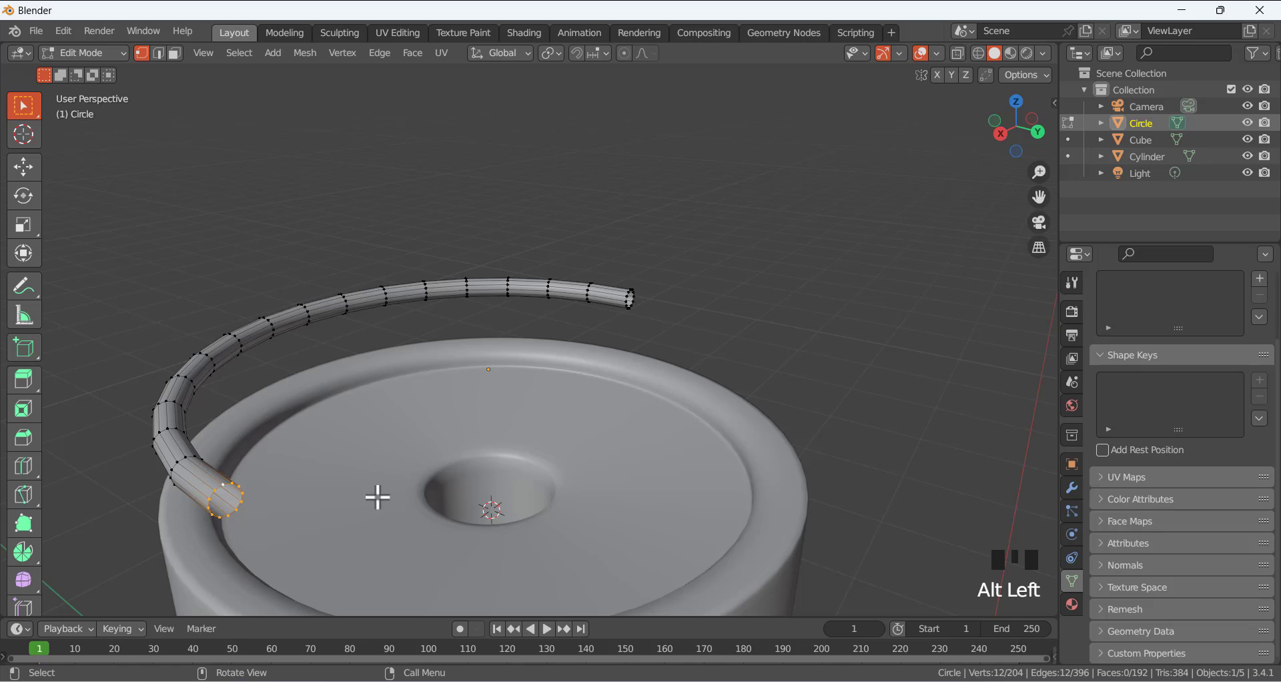
pyautogui.press('f')
pyautogui.click(692, 310)
# Select the open edge loop at the tube's opposite, -X end and cap it with a face.
pyautogui.moveTo(691, 309); pyautogui.dragTo(613, 319, button='middle')
pyautogui.keyDown('alt'); pyautogui.click(793, 325); pyautogui.keyUp('alt')
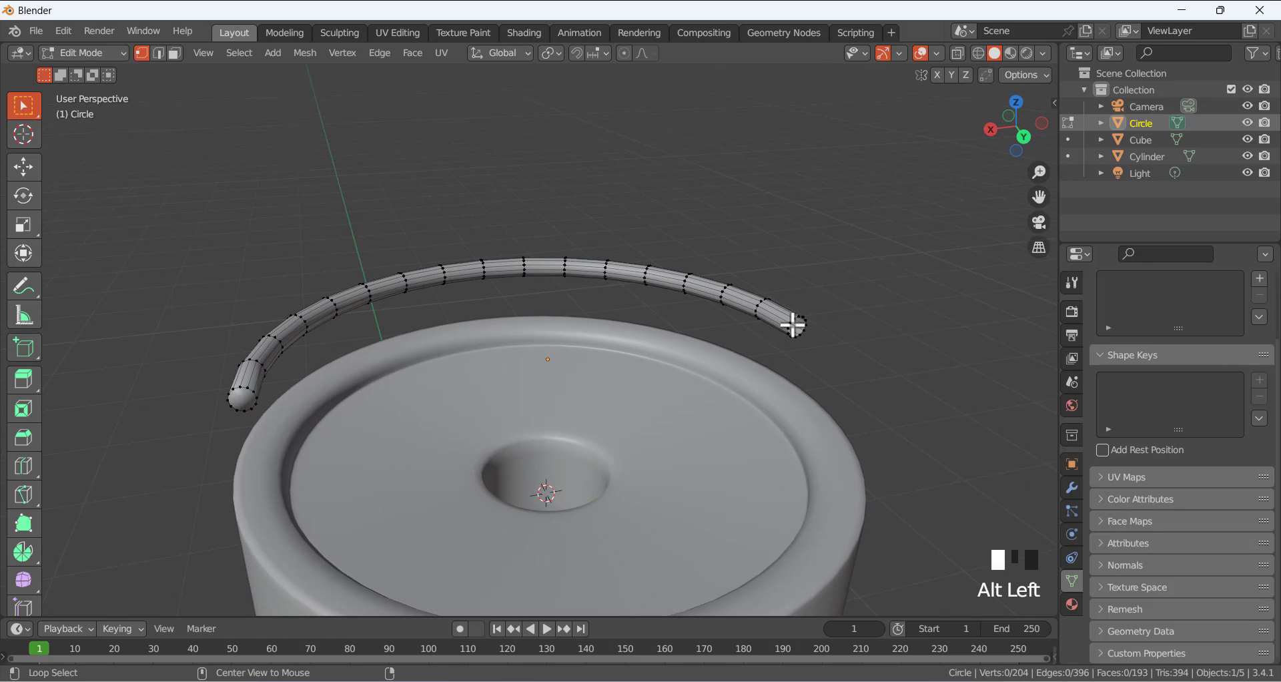
pyautogui.keyDown('alt'); pyautogui.click(805, 319); pyautogui.keyUp('alt')
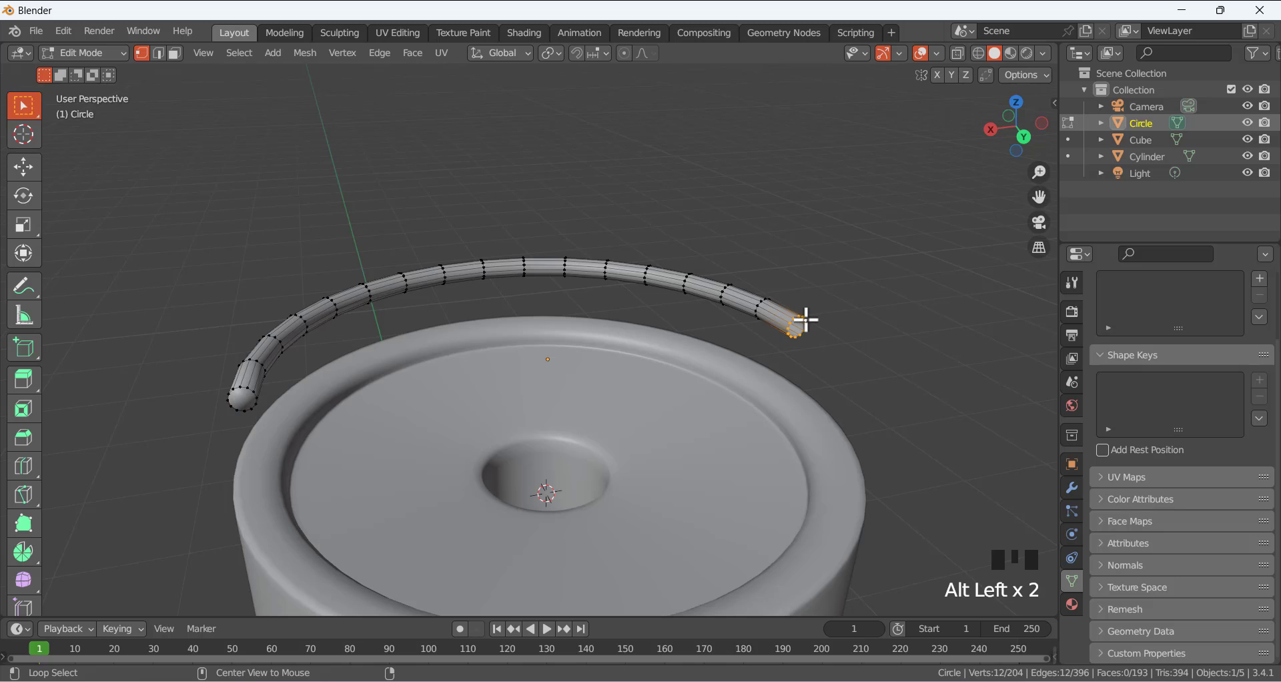
pyautogui.click(839, 345)
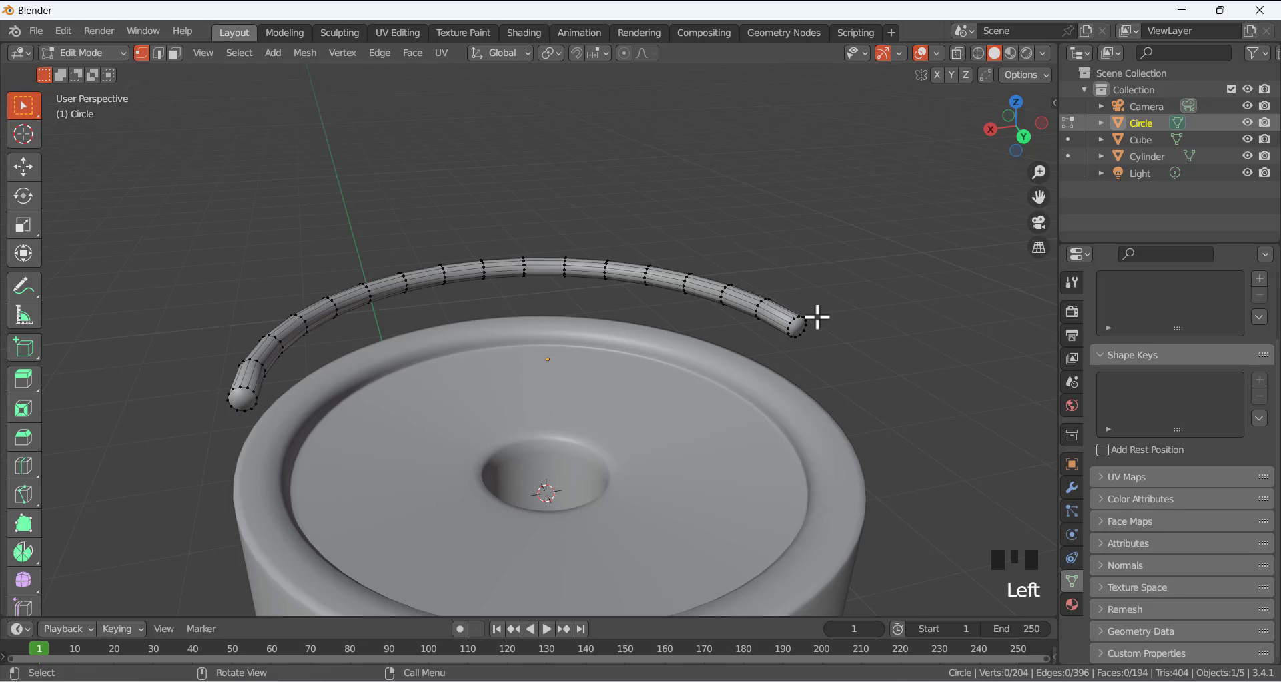
pyautogui.scroll(2, 815, 315)
pyautogui.moveTo(436, 321); pyautogui.dragTo(552, 301, button='middle')
pyautogui.scroll(-5, 551, 306)
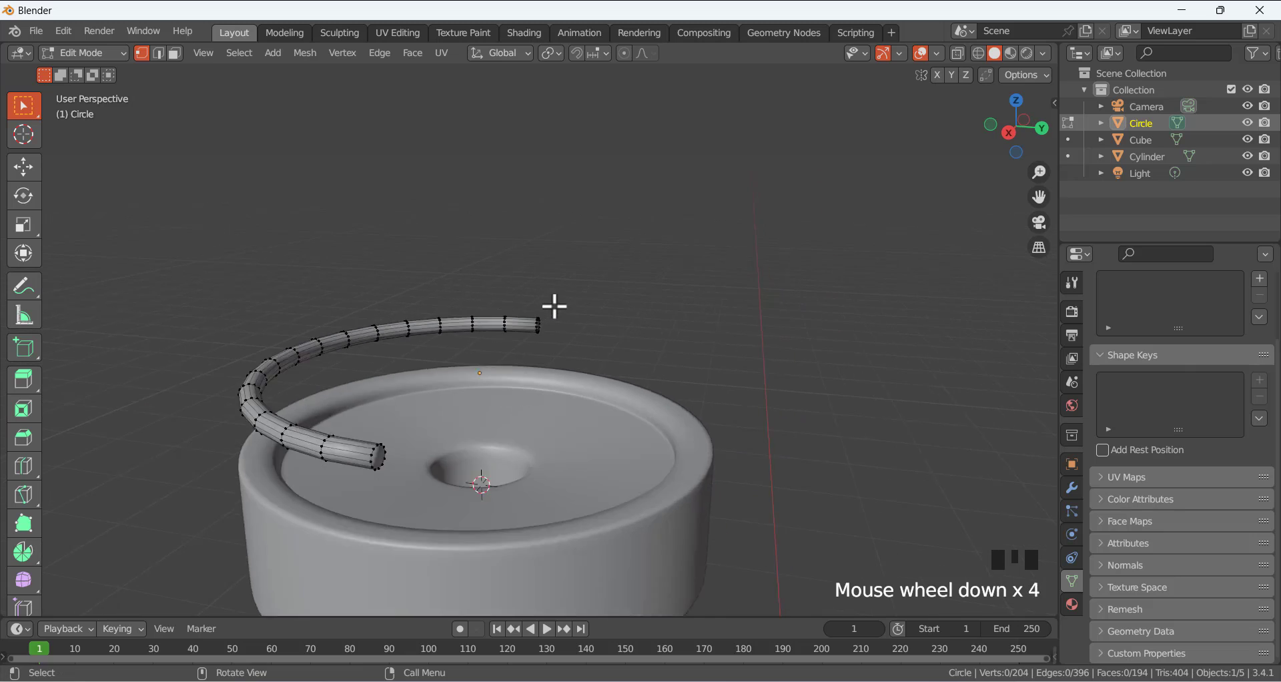
pyautogui.moveTo(409, 371)
pyautogui.mouseDown(button='middle')
pyautogui.moveTo(443, 356)
pyautogui.moveTo(409, 363)
pyautogui.mouseUp(button='middle')
pyautogui.scroll(3, 409, 415)
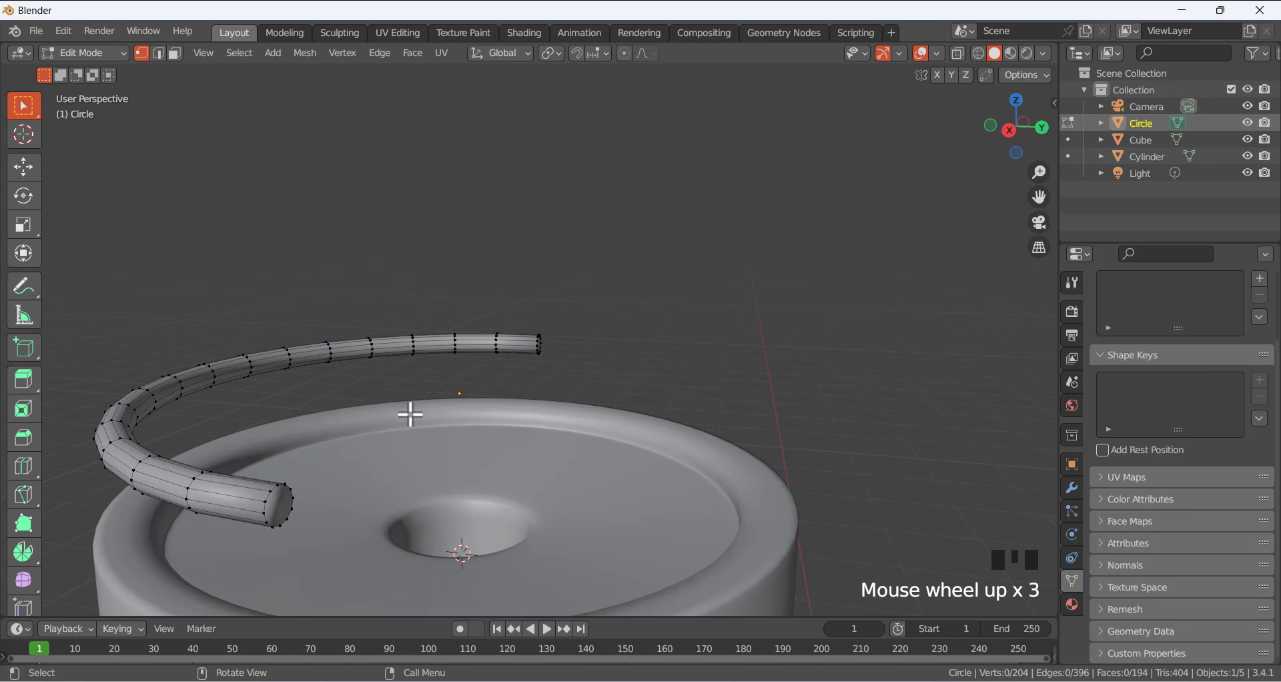
# Select the cap face at the tube's +X end and scale it down to 0.533 to taper that end.
pyautogui.press('3')
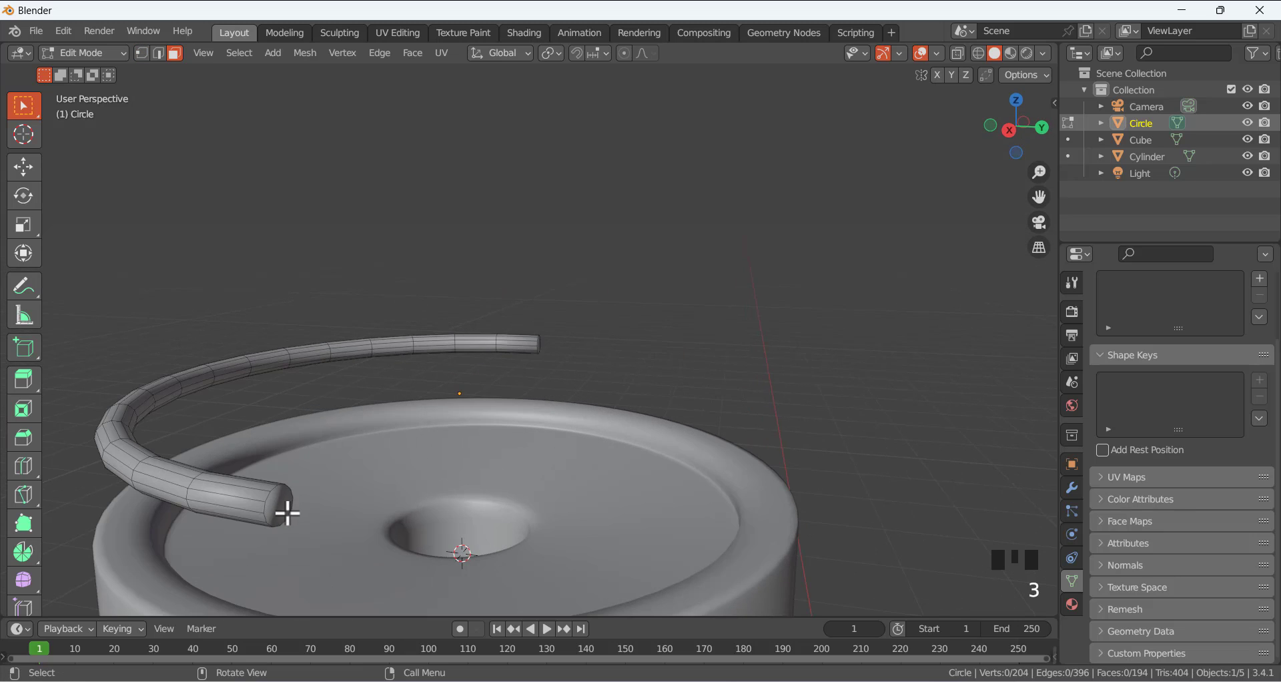
pyautogui.click(280, 506)
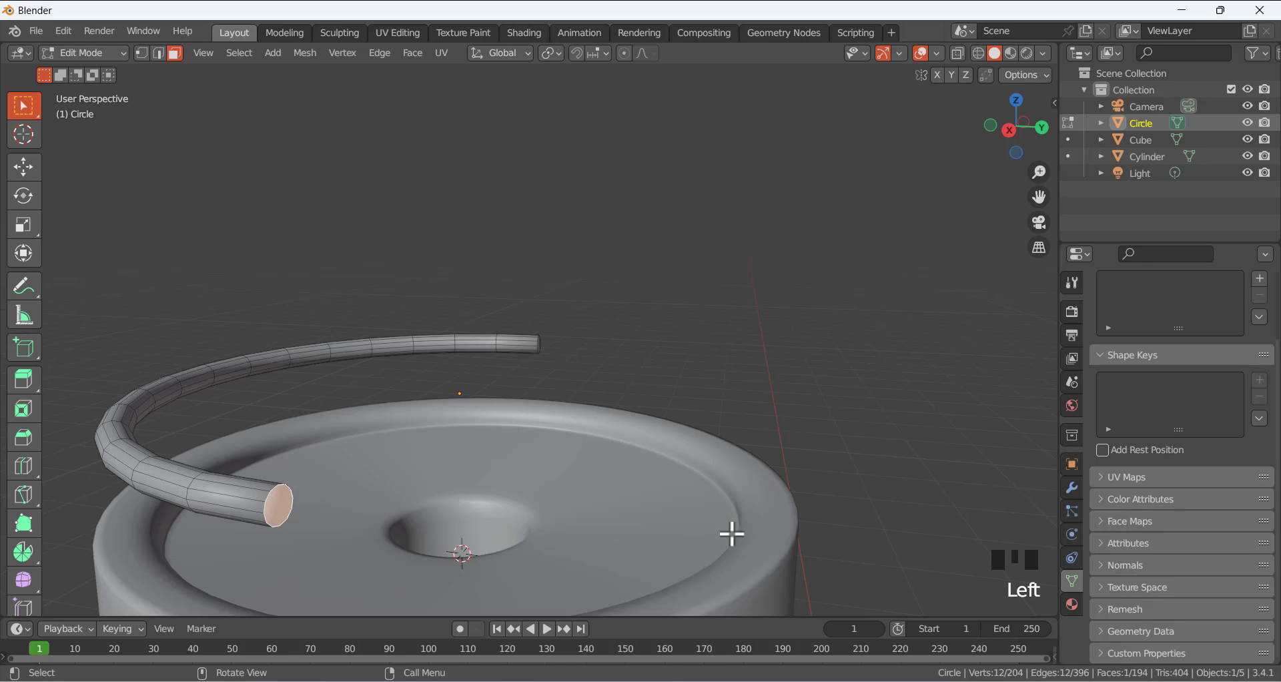
pyautogui.press('s')
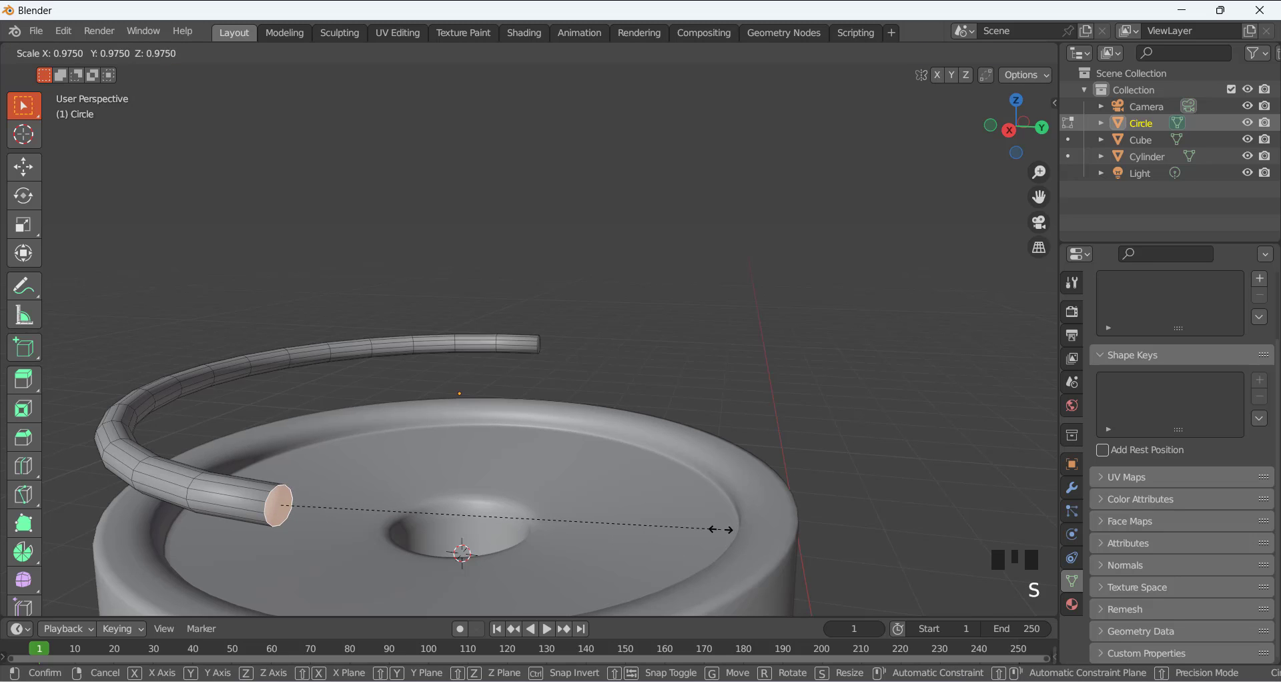
pyautogui.click(517, 506)
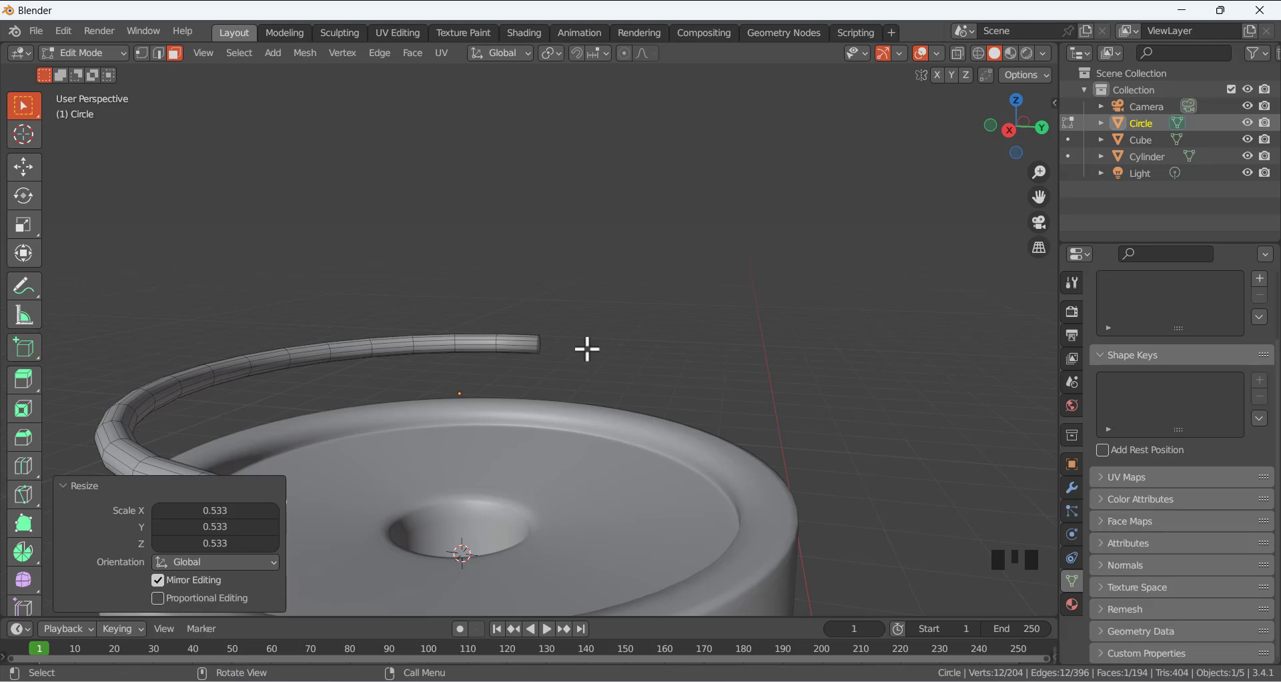
# Select the cap face at the tube's -X end and scale it down to about 0.49 for a matching taper.
pyautogui.click(570, 346)
pyautogui.moveTo(571, 347); pyautogui.dragTo(480, 366, button='middle')
pyautogui.moveTo(805, 349); pyautogui.dragTo(864, 343, button='middle')
pyautogui.click(876, 344)
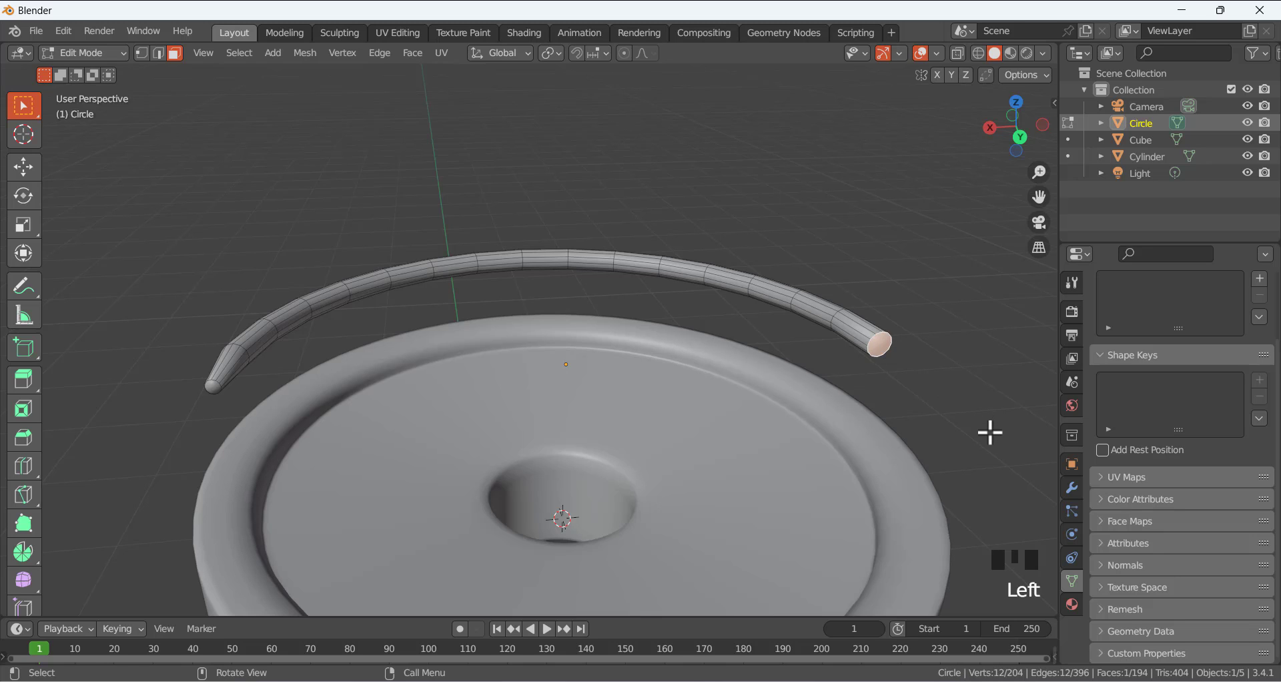
pyautogui.press('s')
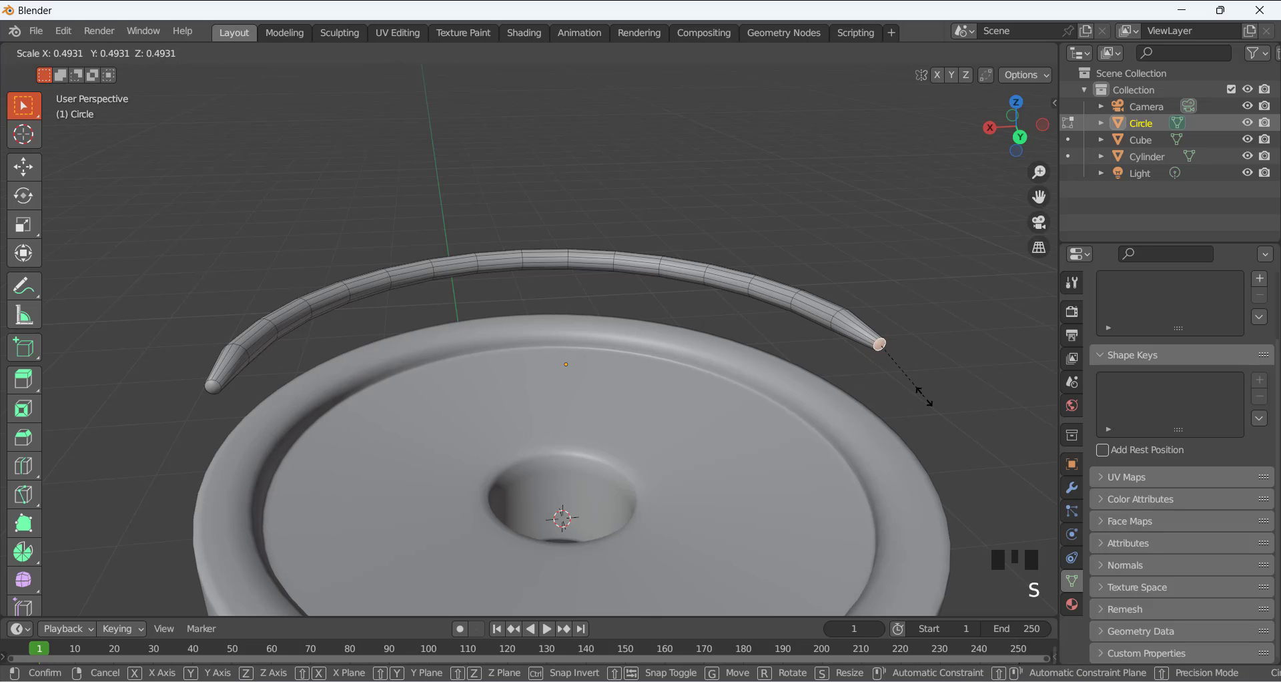
pyautogui.click(920, 389)
pyautogui.click(968, 388)
pyautogui.moveTo(855, 374); pyautogui.dragTo(867, 323, button='middle')
pyautogui.scroll(-3, 721, 320)
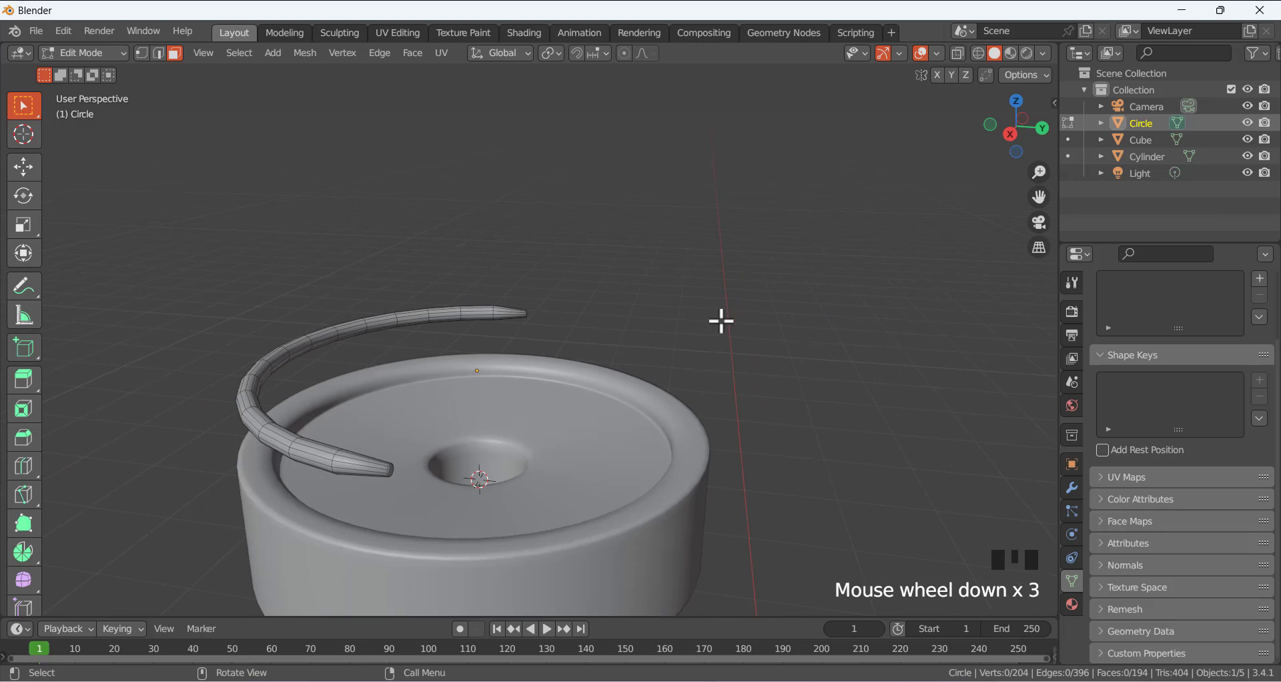
pyautogui.moveTo(423, 365); pyautogui.dragTo(466, 418, button='middle')
pyautogui.scroll(-3, 477, 354)
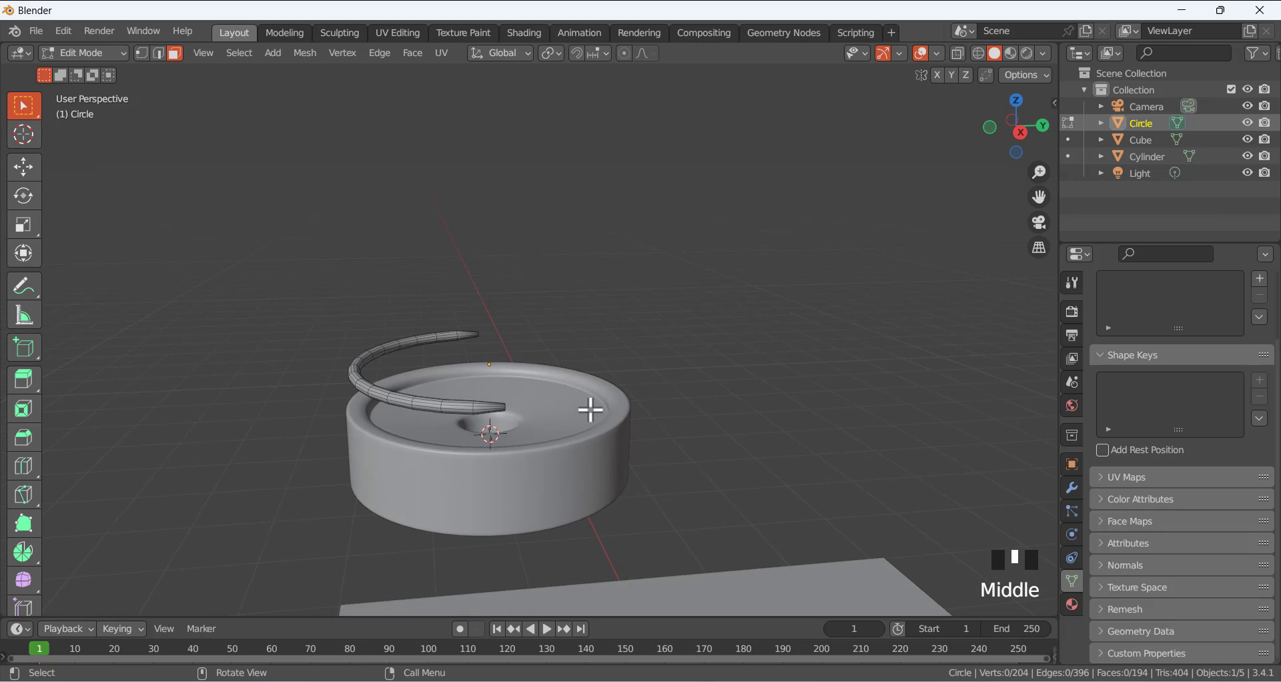
# Return to Object Mode and enable Auto Smooth on the tube's normals with an angle of 31.5°.
pyautogui.press('Tab')
pyautogui.moveTo(595, 335); pyautogui.dragTo(489, 352, button='middle')
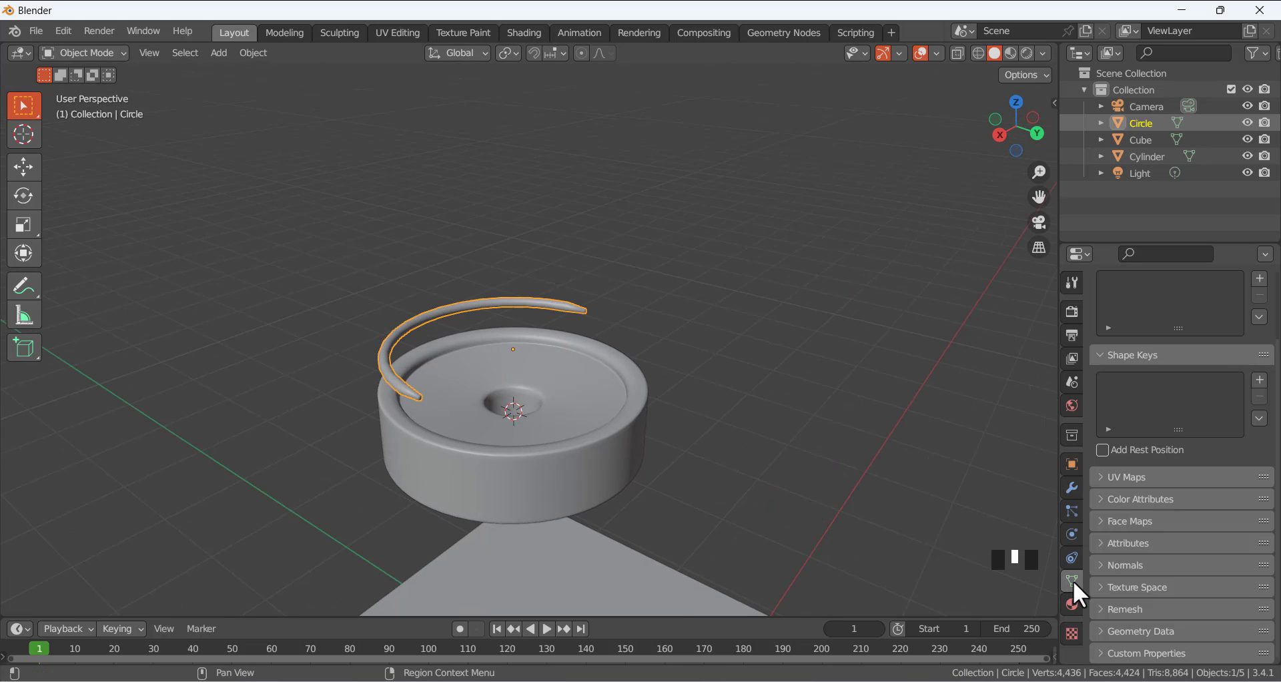
pyautogui.scroll(-6, 1121, 604)
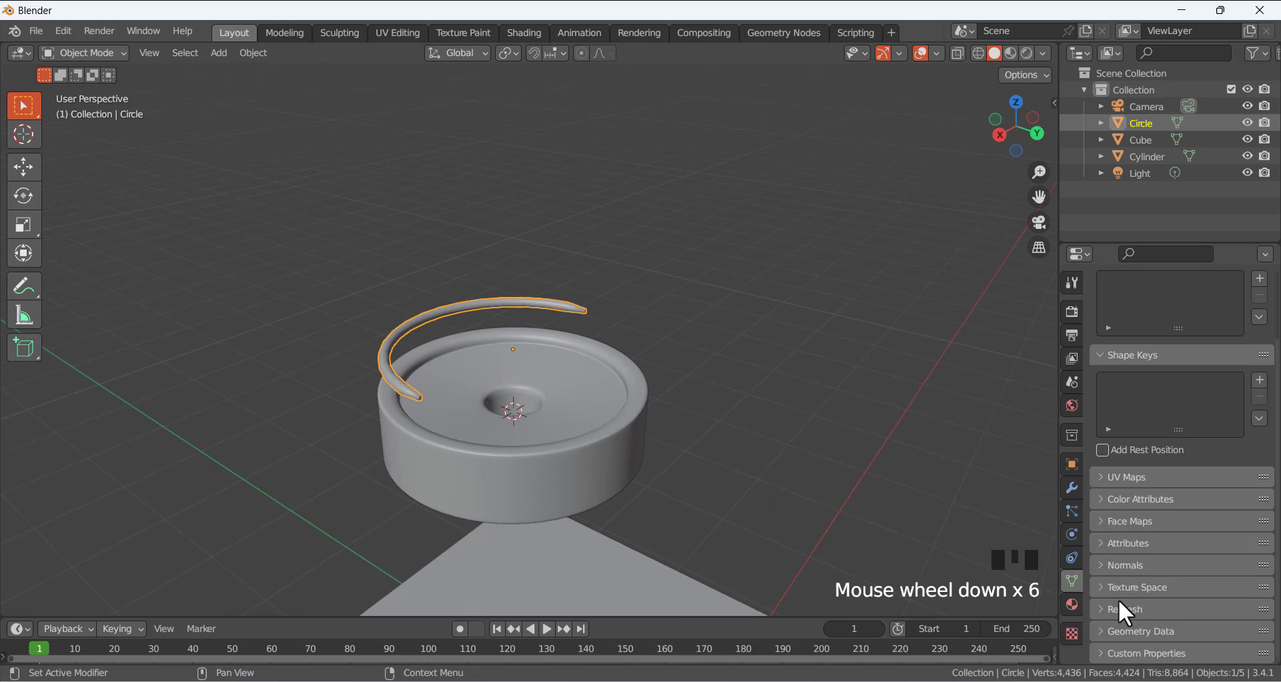
pyautogui.click(1101, 565)
pyautogui.click(1167, 590)
pyautogui.click(705, 394)
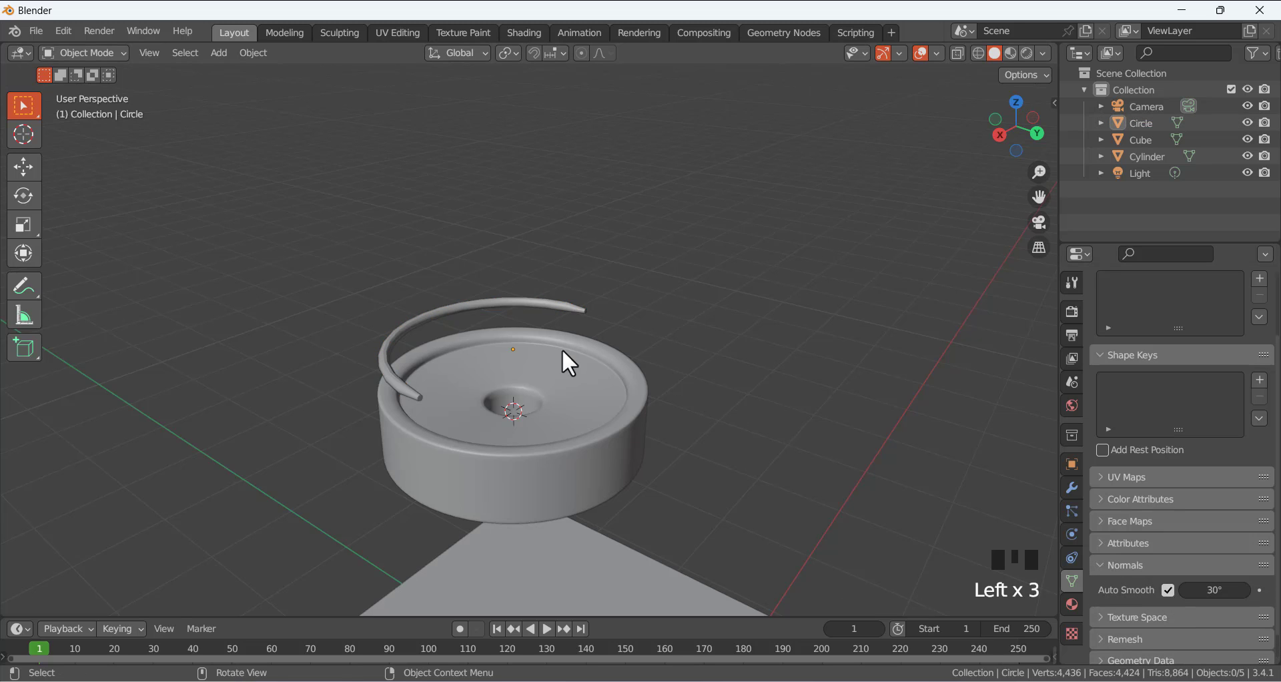
pyautogui.scroll(-1, 564, 362)
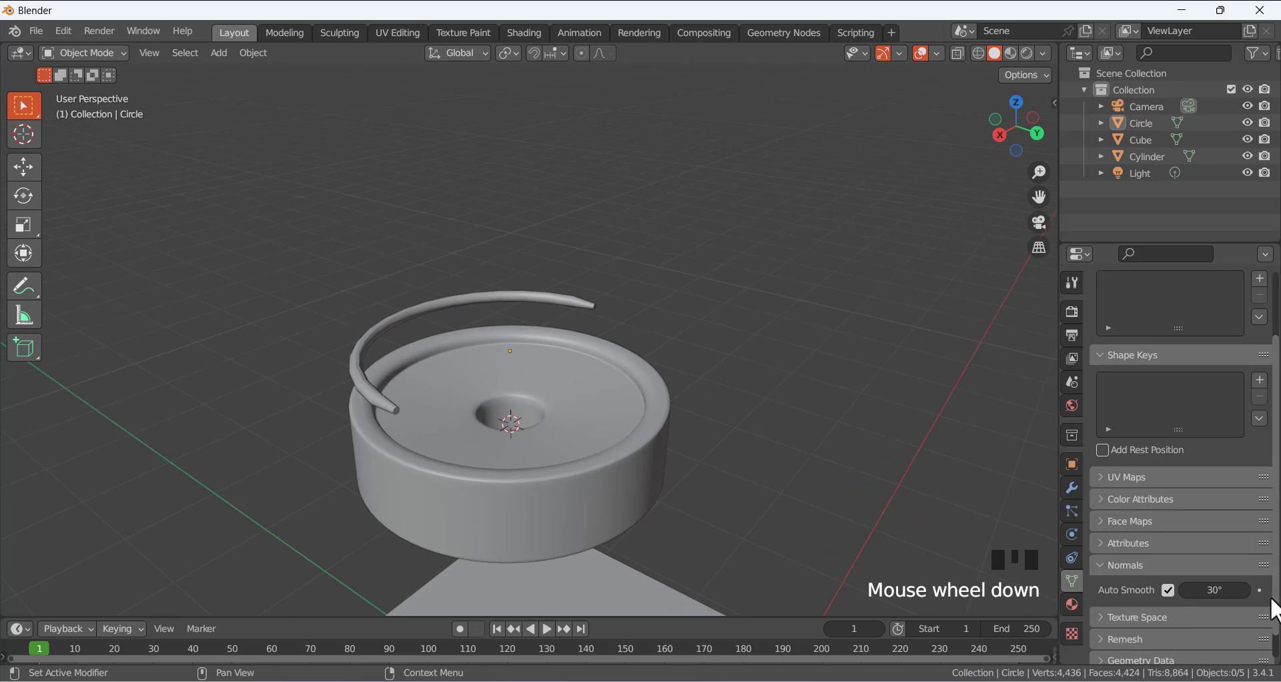
pyautogui.moveTo(1210, 590); pyautogui.dragTo(1212, 590)
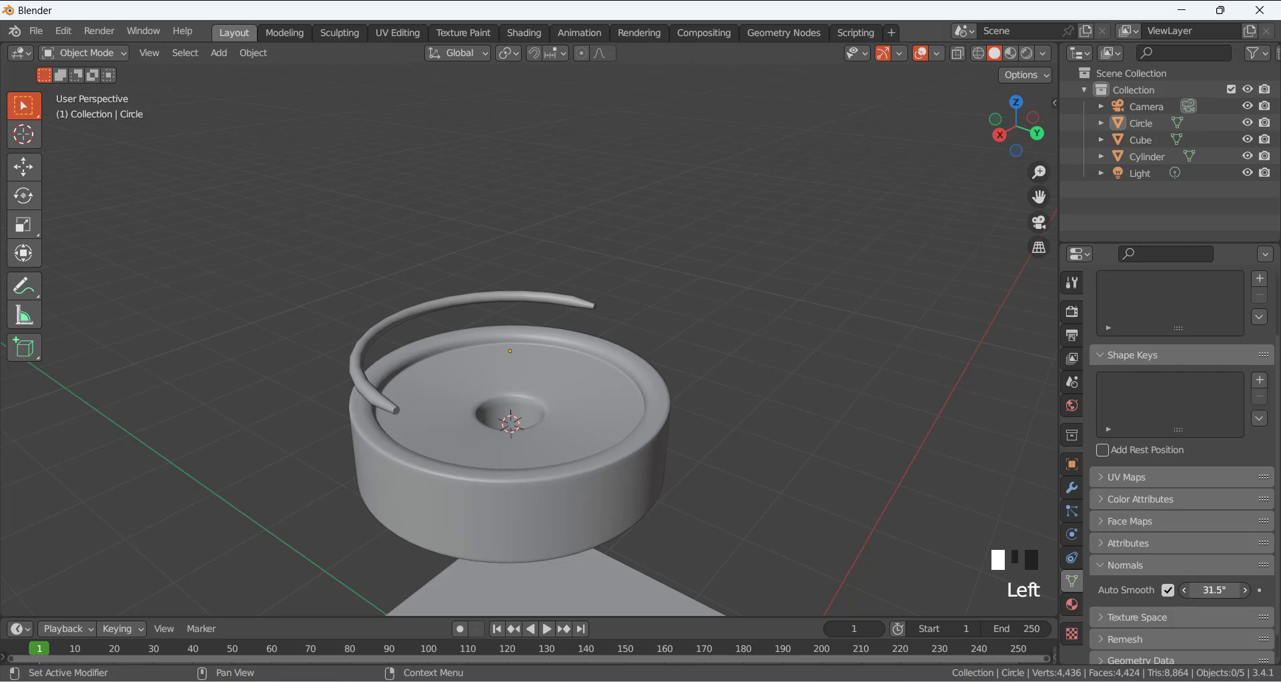
# Add a mesh cylinder at the disc's centre and shrink it uniformly by 0.163, then by a further 0.521.
pyautogui.moveTo(563, 450); pyautogui.dragTo(569, 397, button='middle')
pyautogui.click(619, 333)
pyautogui.scroll(-4, 615, 357)
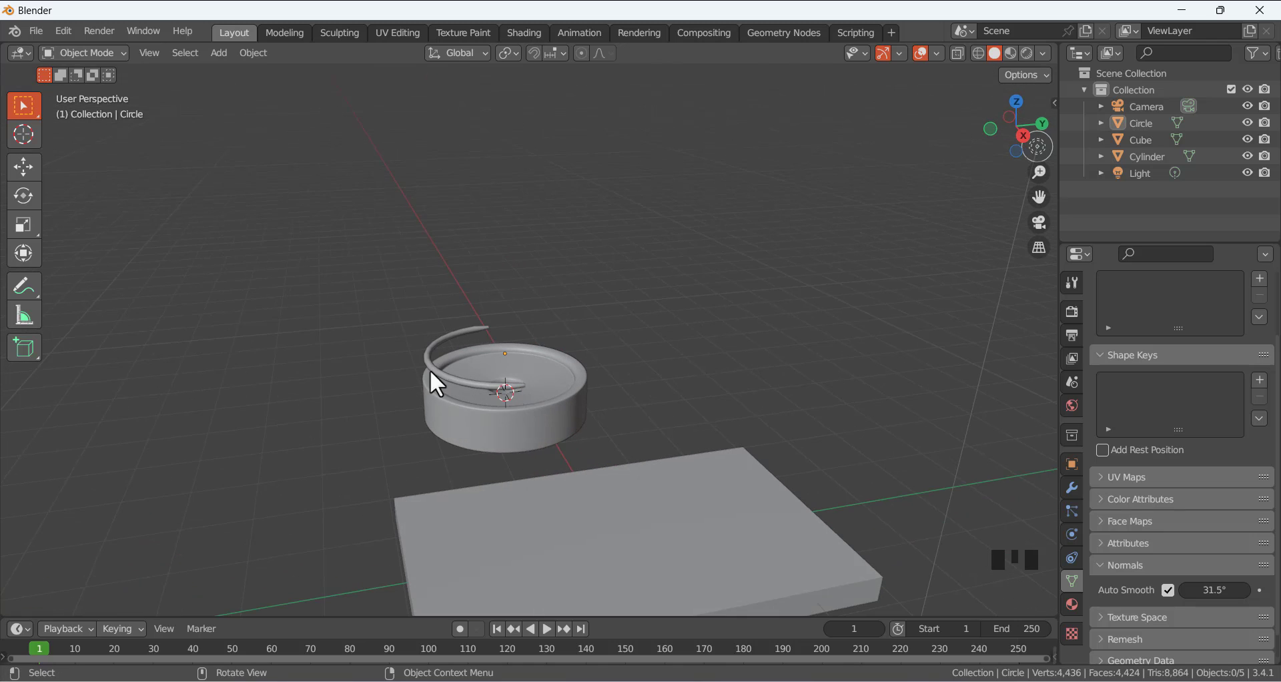
pyautogui.hotkey('shift', 'a')
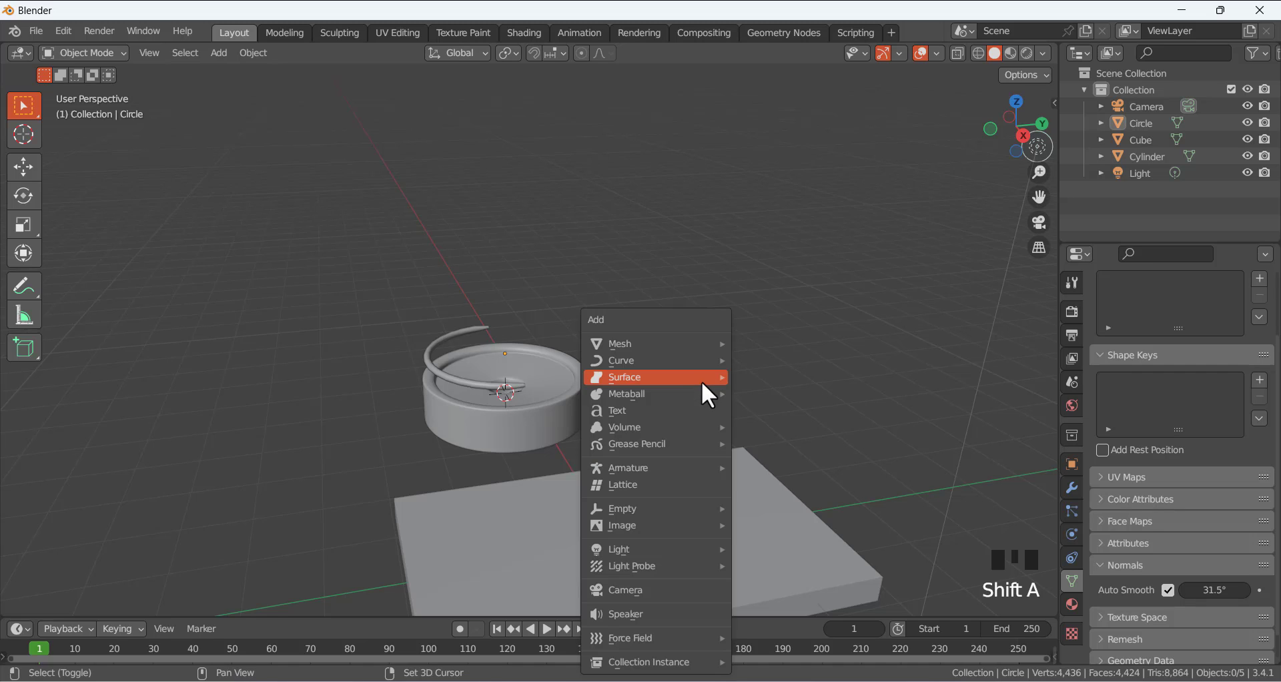
pyautogui.moveTo(697, 346)
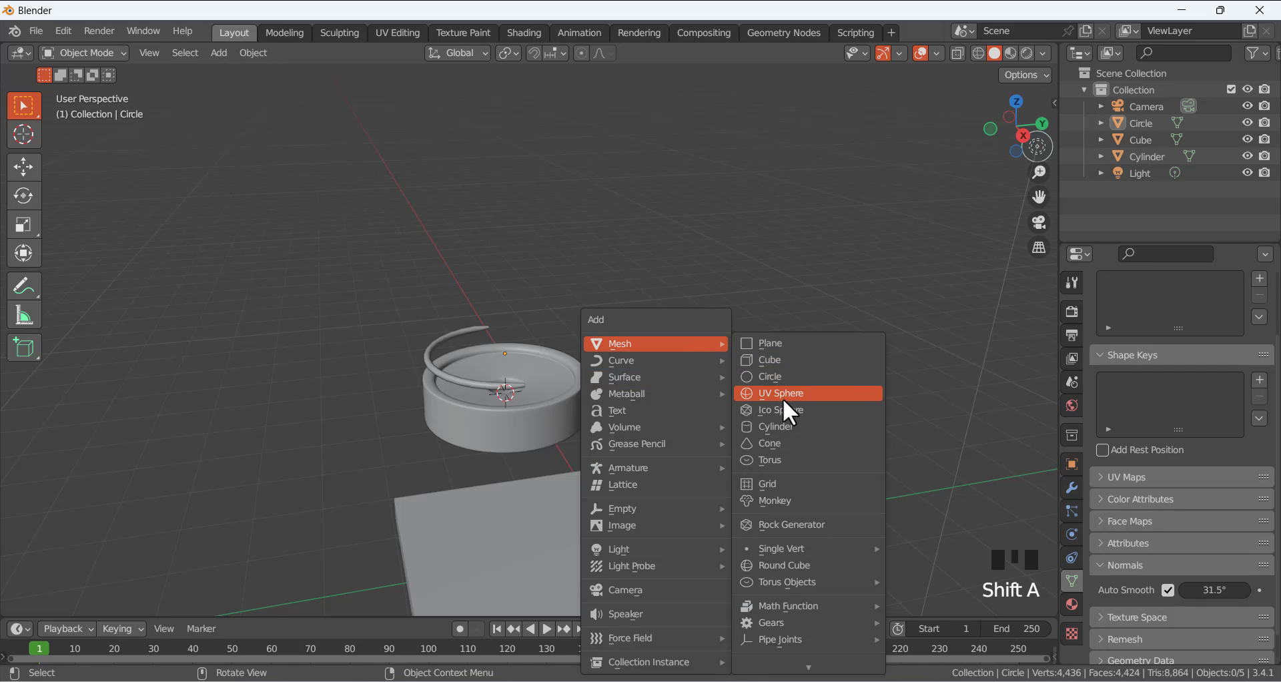
pyautogui.click(787, 427)
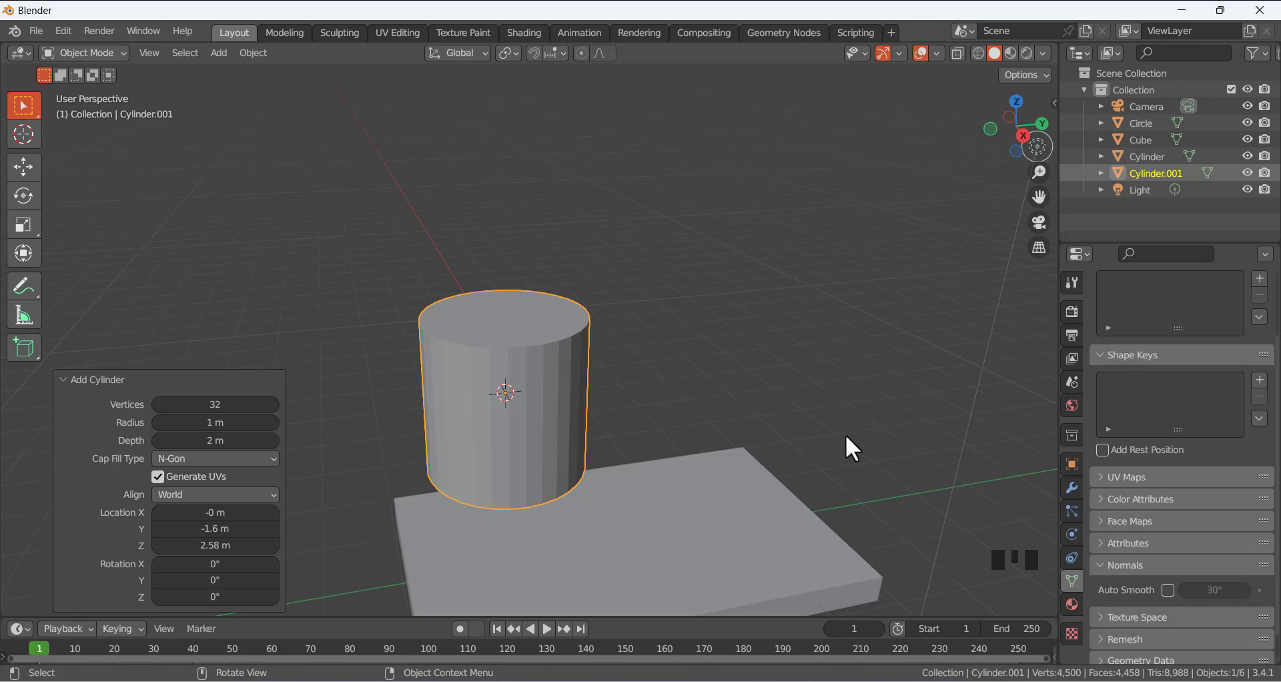
pyautogui.press('s')
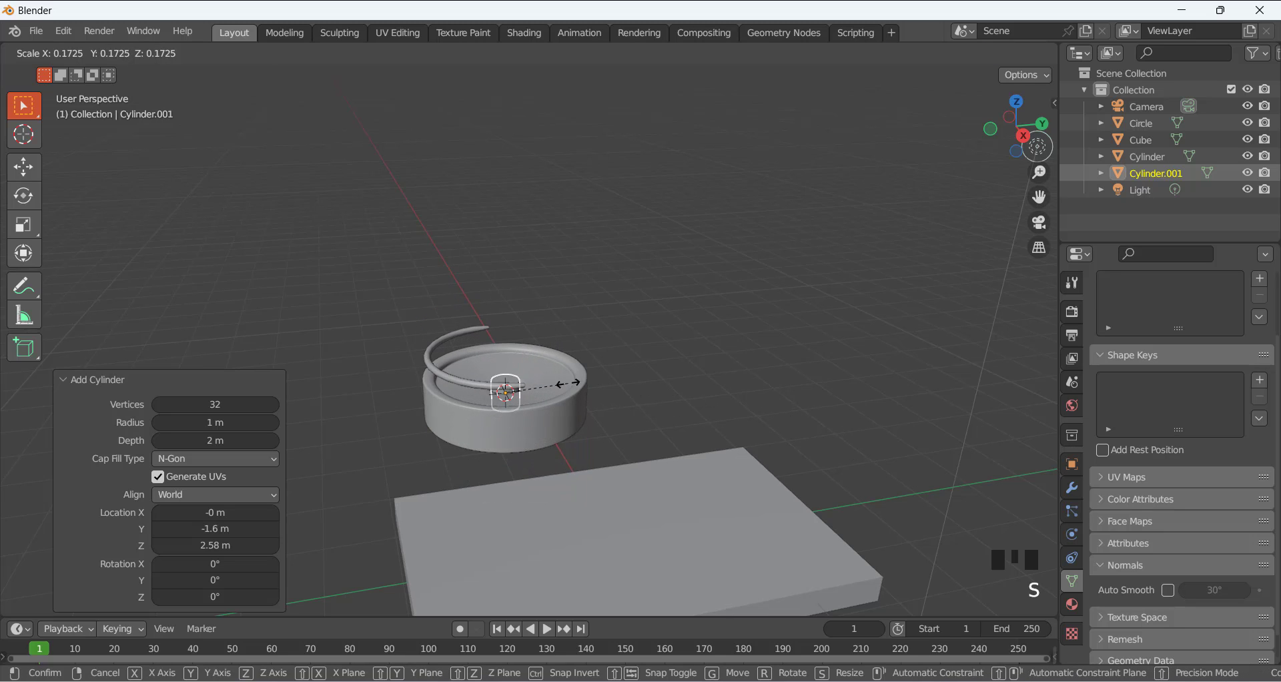
pyautogui.click(565, 384)
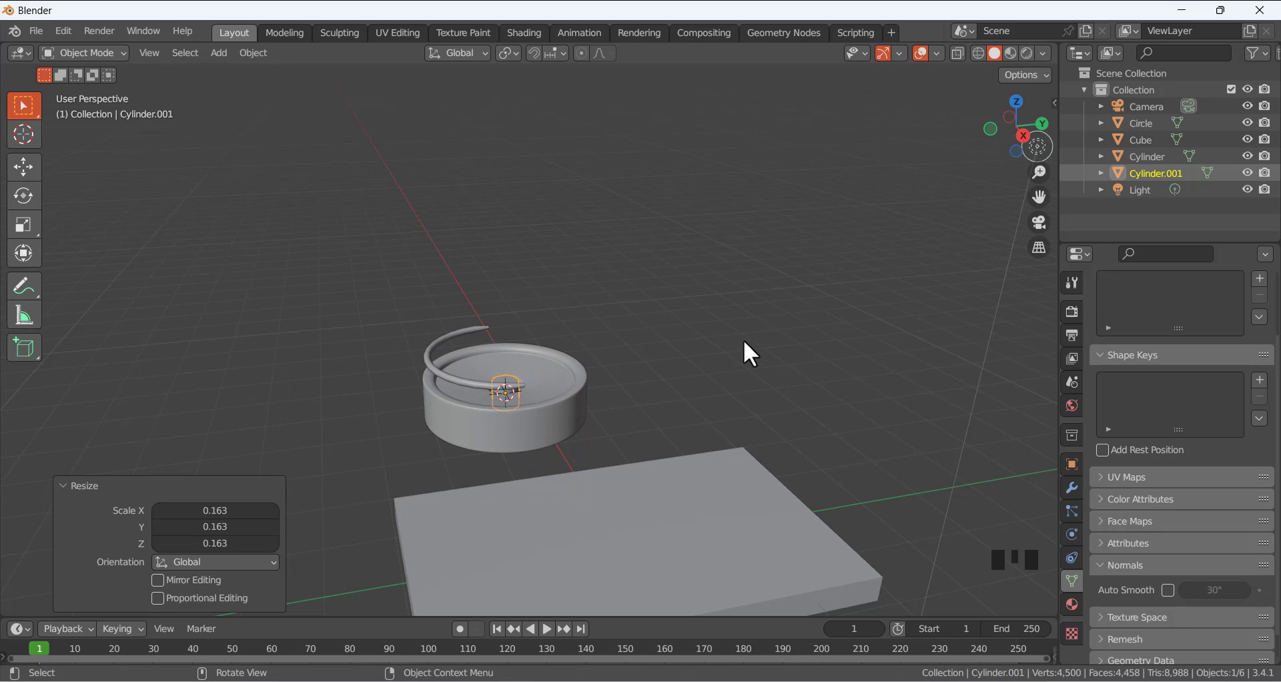
pyautogui.press('KP_7')
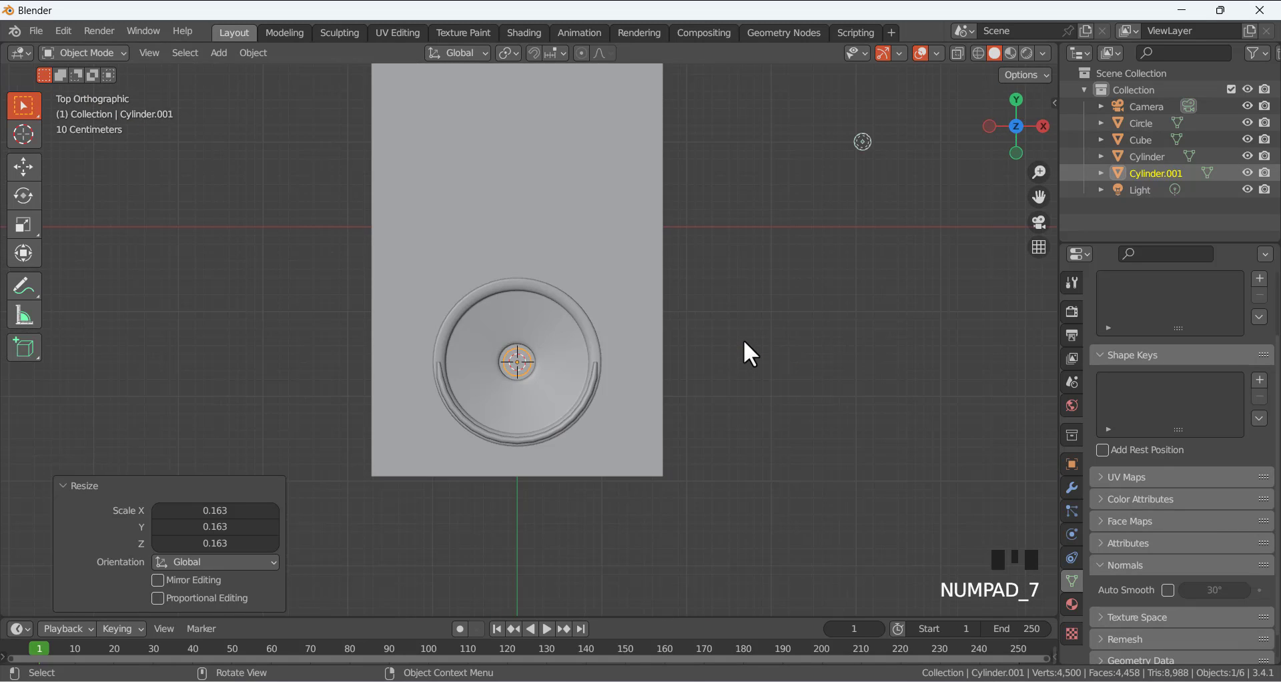
pyautogui.press('s')
pyautogui.click(798, 387)
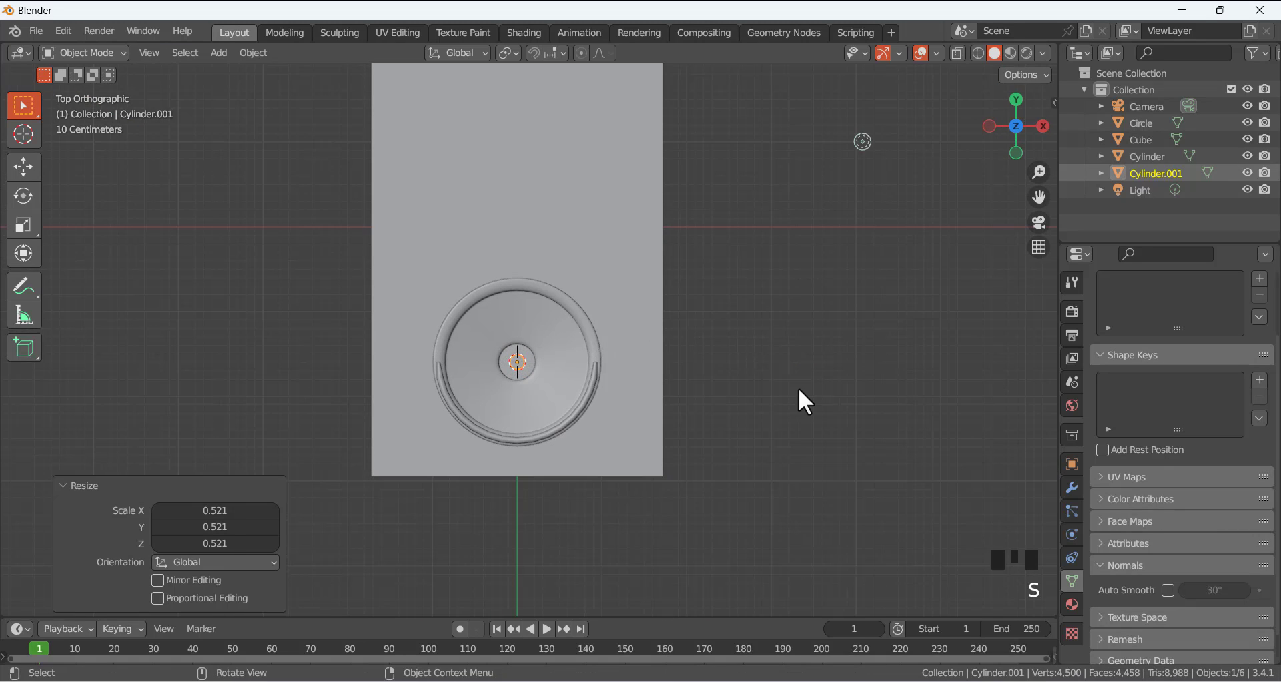
# In wireframe, move the small cylinder 0.889 m in X and -0.246 m in Y onto the tube's +X side, and scale it by 0.668.
pyautogui.hotkey('shift', 'z')
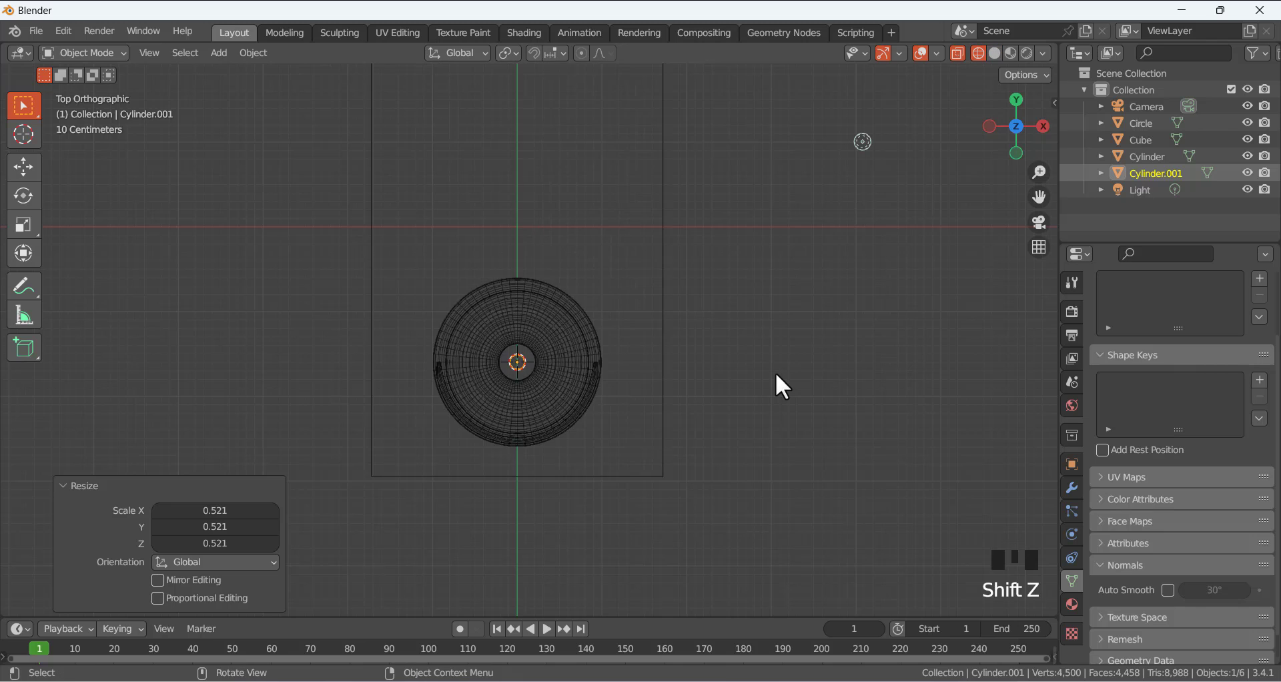
pyautogui.scroll(6, 588, 365)
pyautogui.scroll(-3, 588, 363)
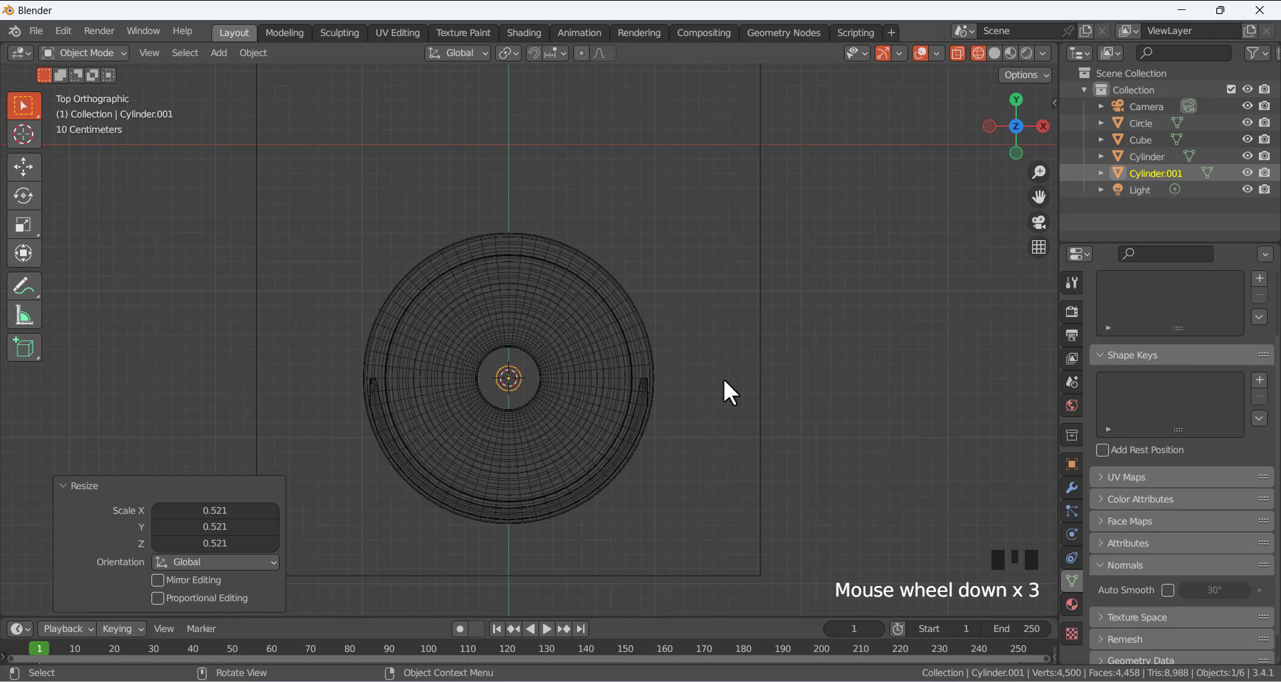
pyautogui.press('g')
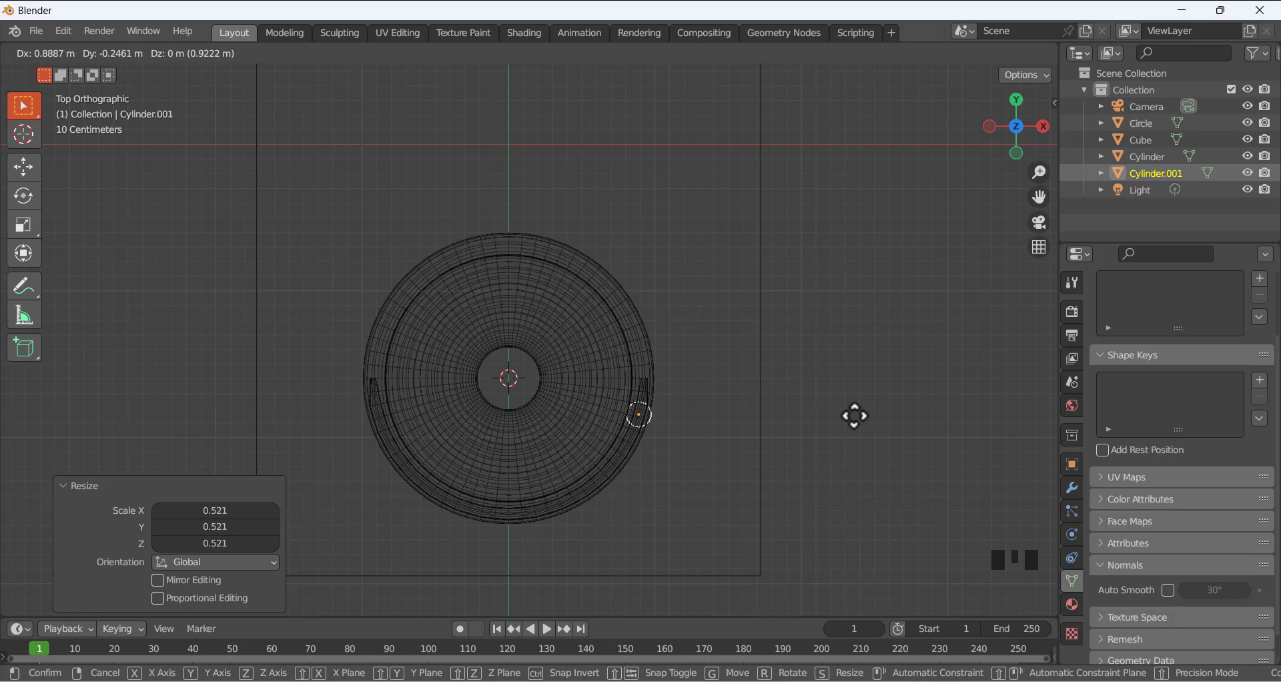
pyautogui.click(854, 416)
pyautogui.press('s')
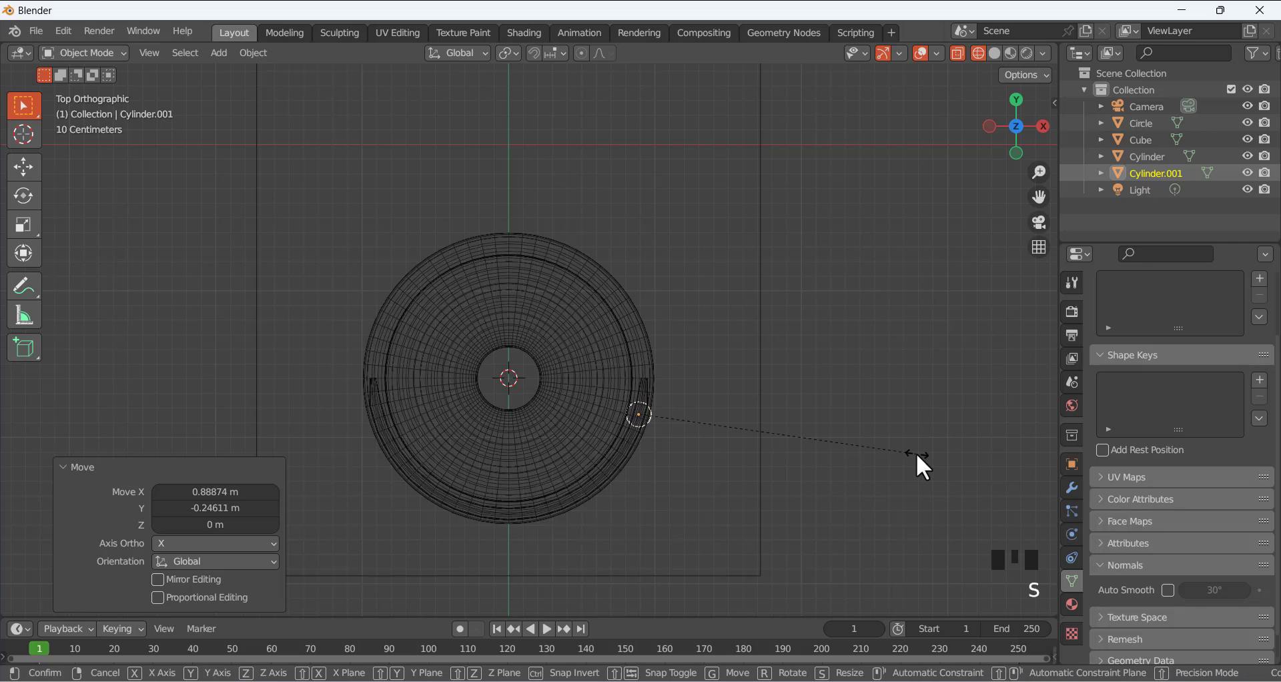
pyautogui.click(824, 439)
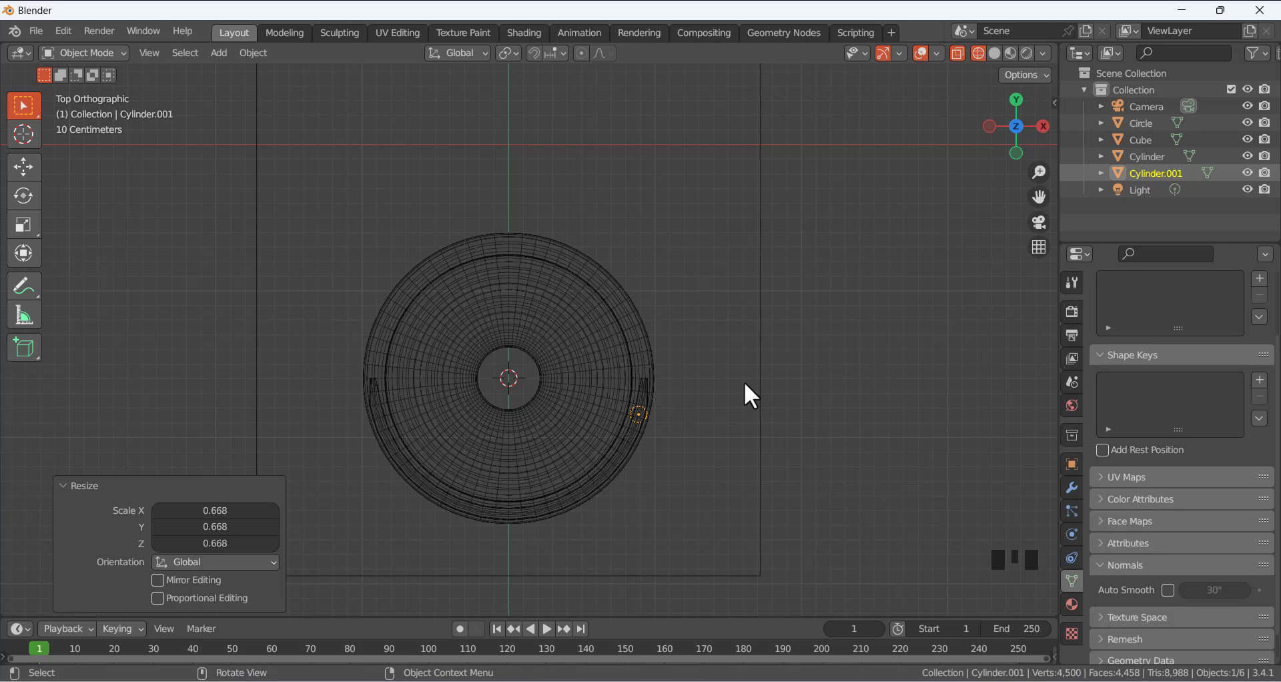
# Move the small cylinder -0.326 m in Y and 0.313 m up in Z, between disc and tube, and scale it by 0.666.
pyautogui.press('KP_3')
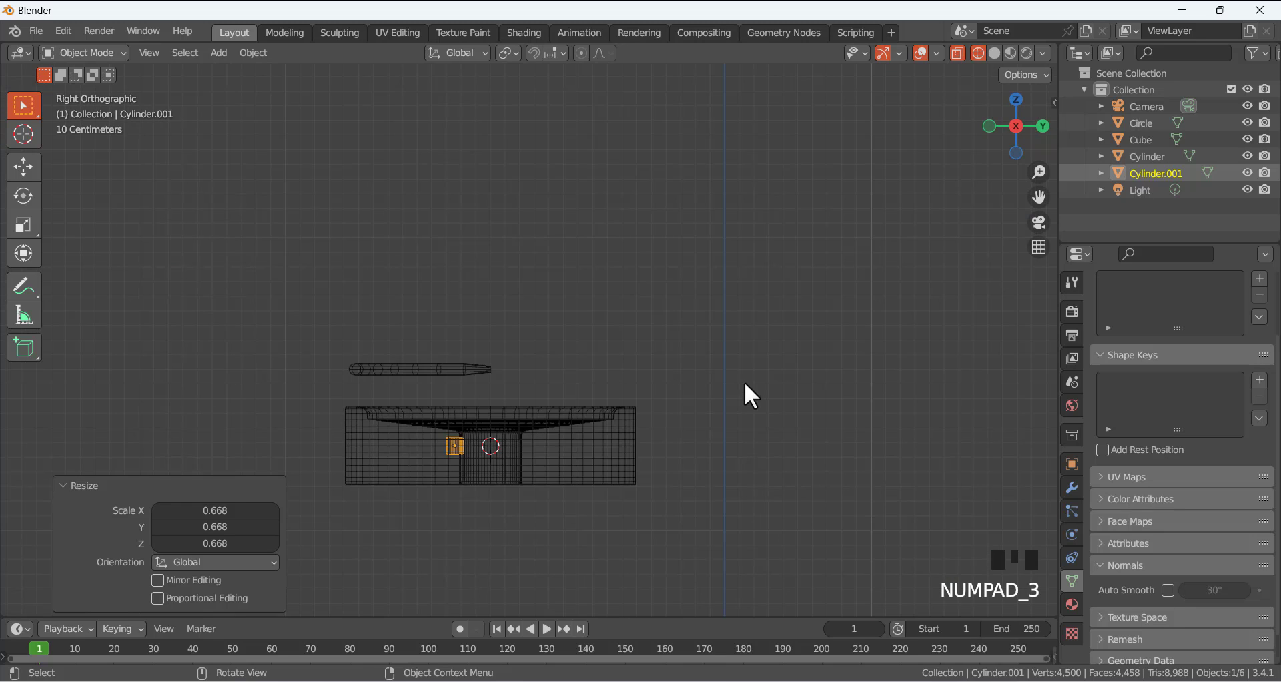
pyautogui.scroll(2, 478, 401)
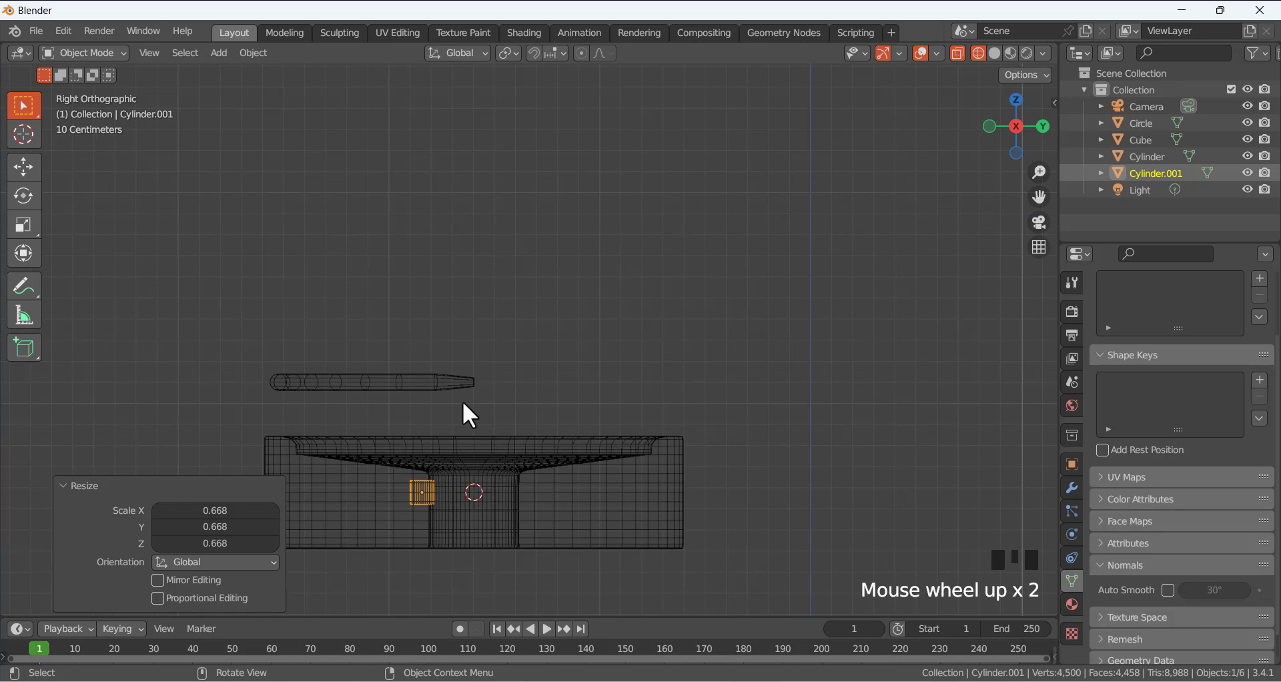
pyautogui.press('g')
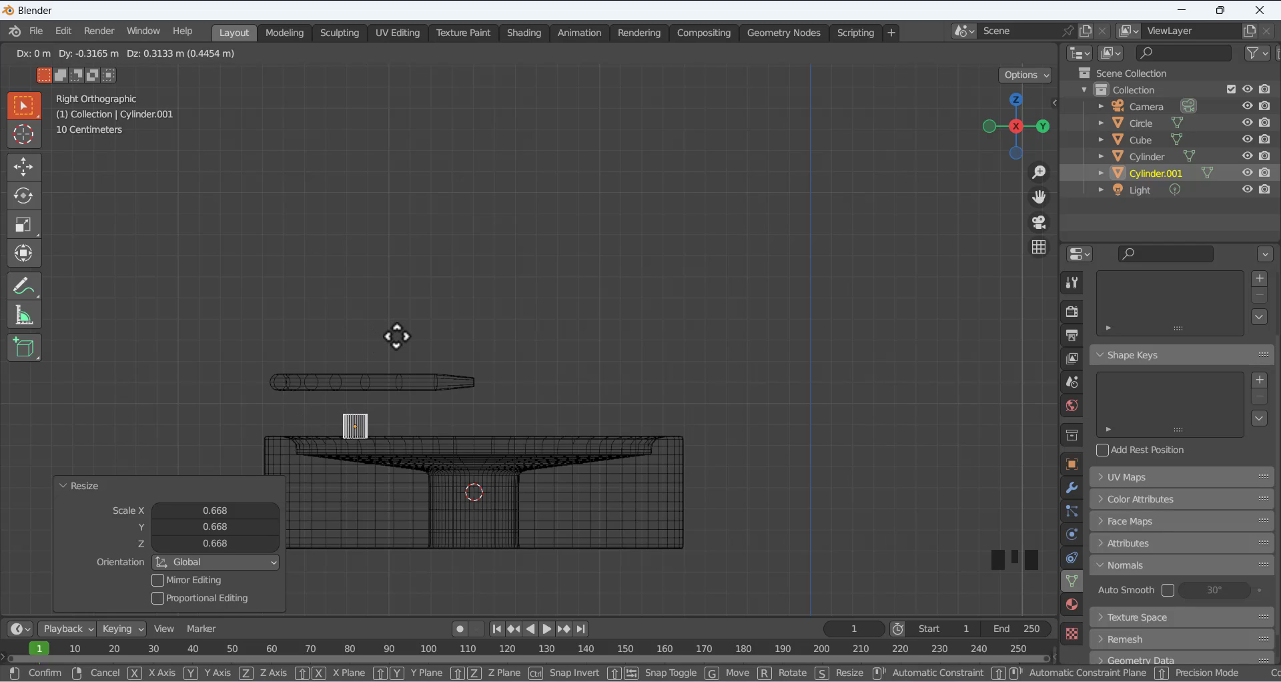
pyautogui.click(395, 336)
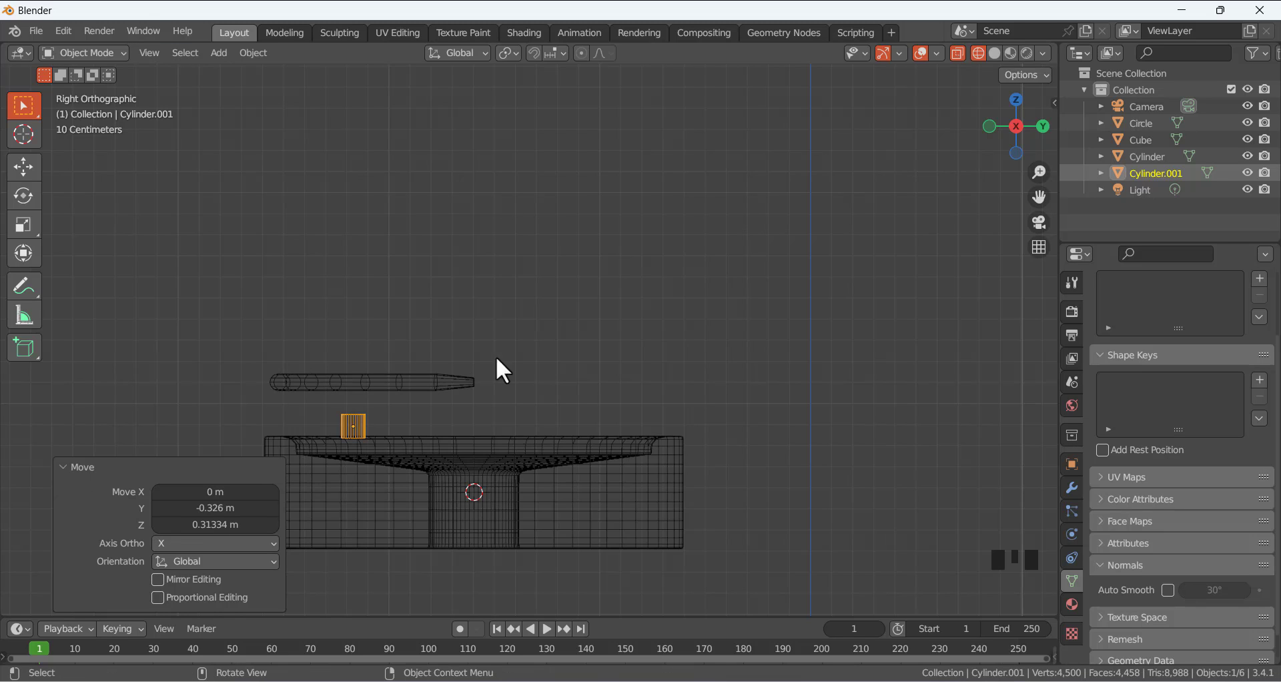
pyautogui.press('s')
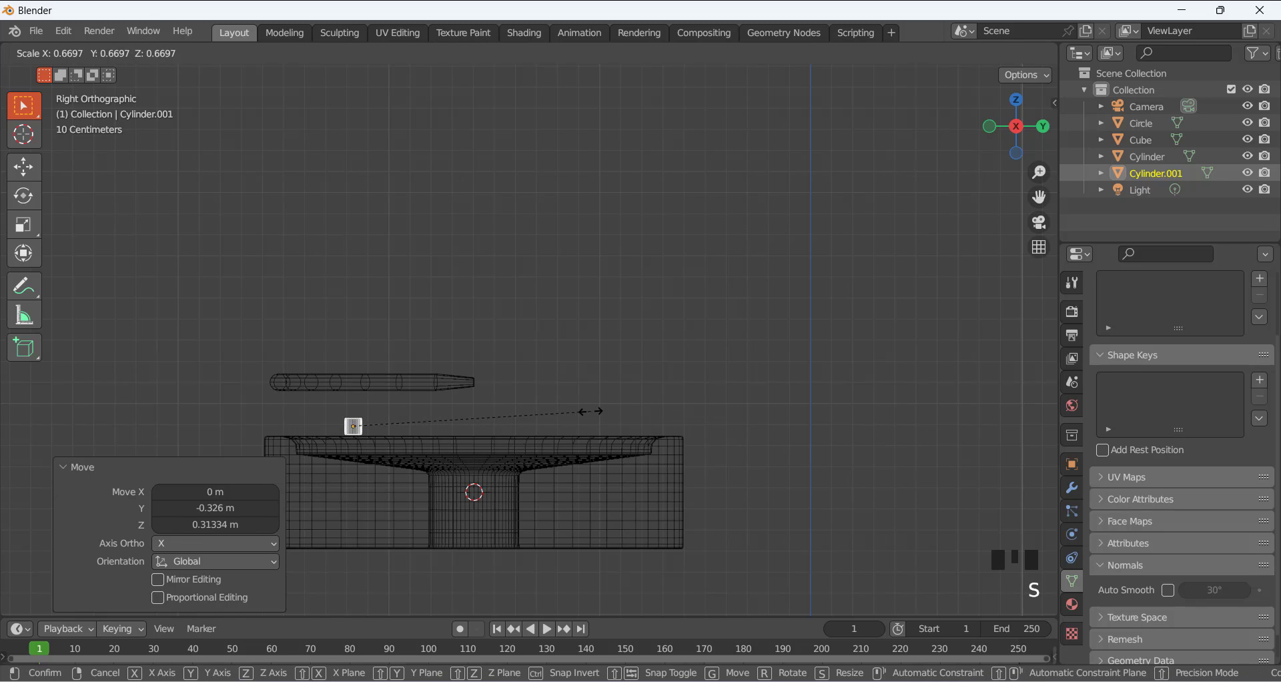
pyautogui.click(415, 414)
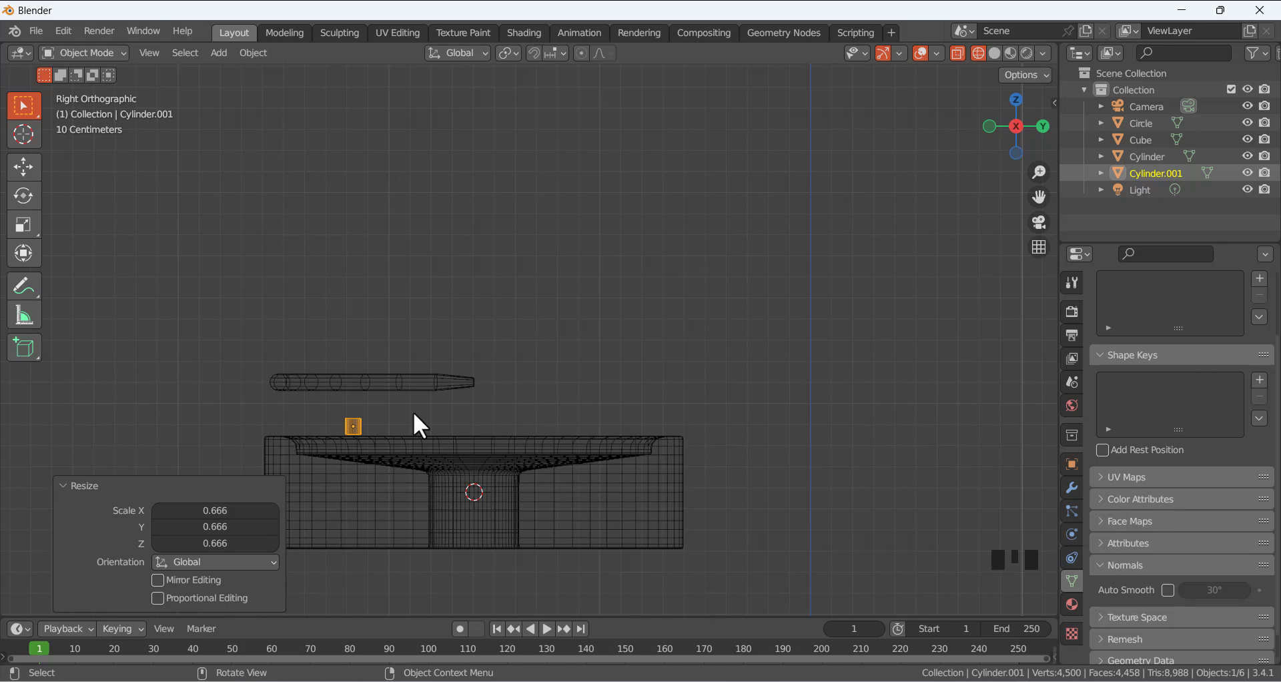
# Shift the small cylinder 0.117 m in Y and -0.0095 m in Z so it sits just above the disc's rim.
pyautogui.press('g')
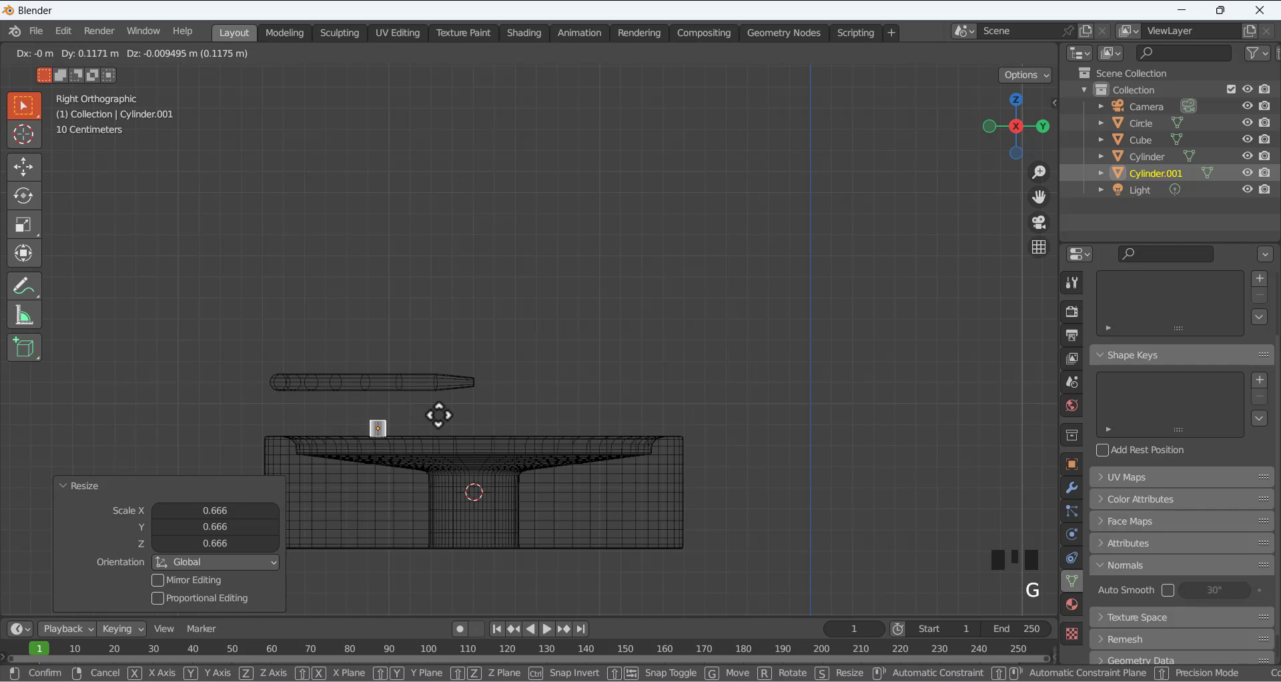
pyautogui.click(437, 414)
pyautogui.press('s')
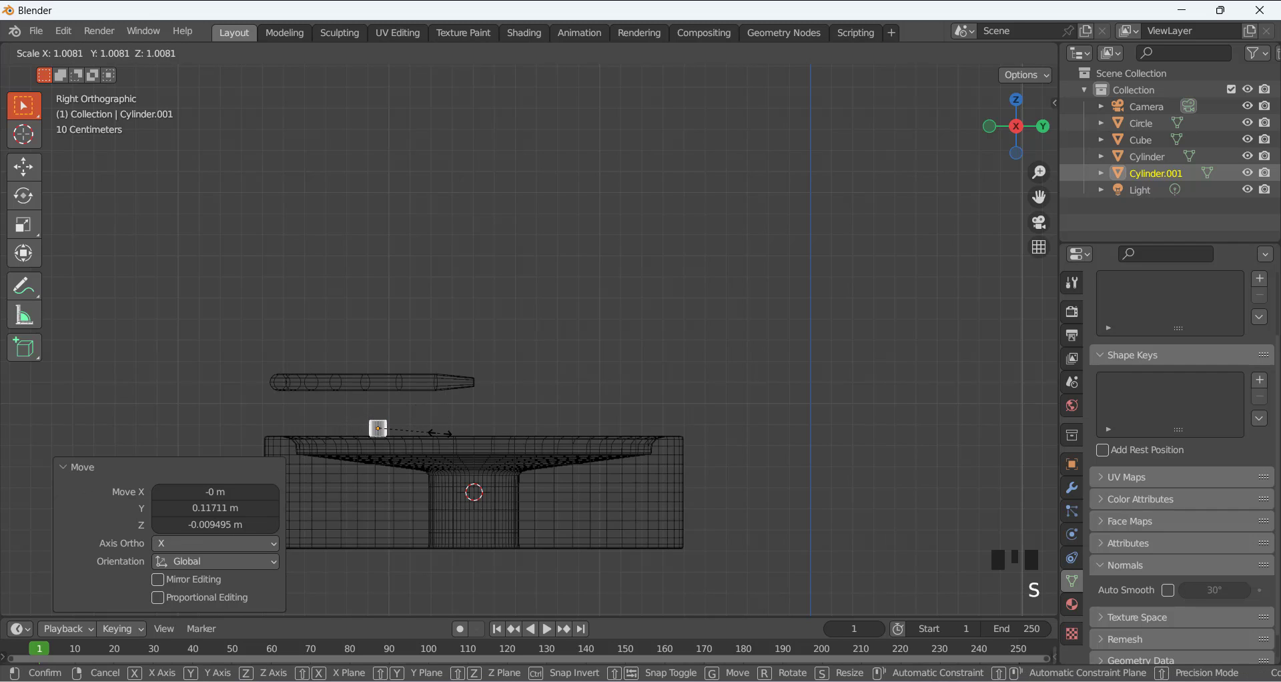
pyautogui.press('Escape')
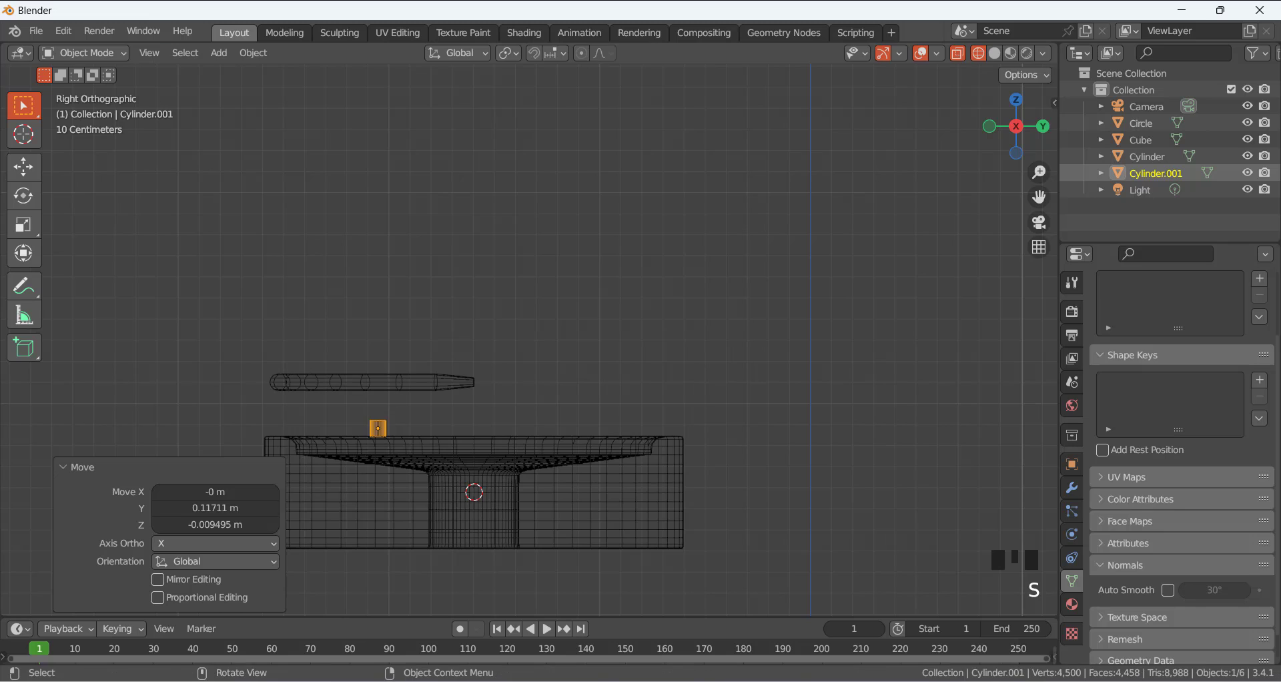
# Stretch the small cylinder by 2.759 along Z, raise it about 0.092 m to the tube's underside, and return to solid shading.
pyautogui.press('s')
pyautogui.press('z')
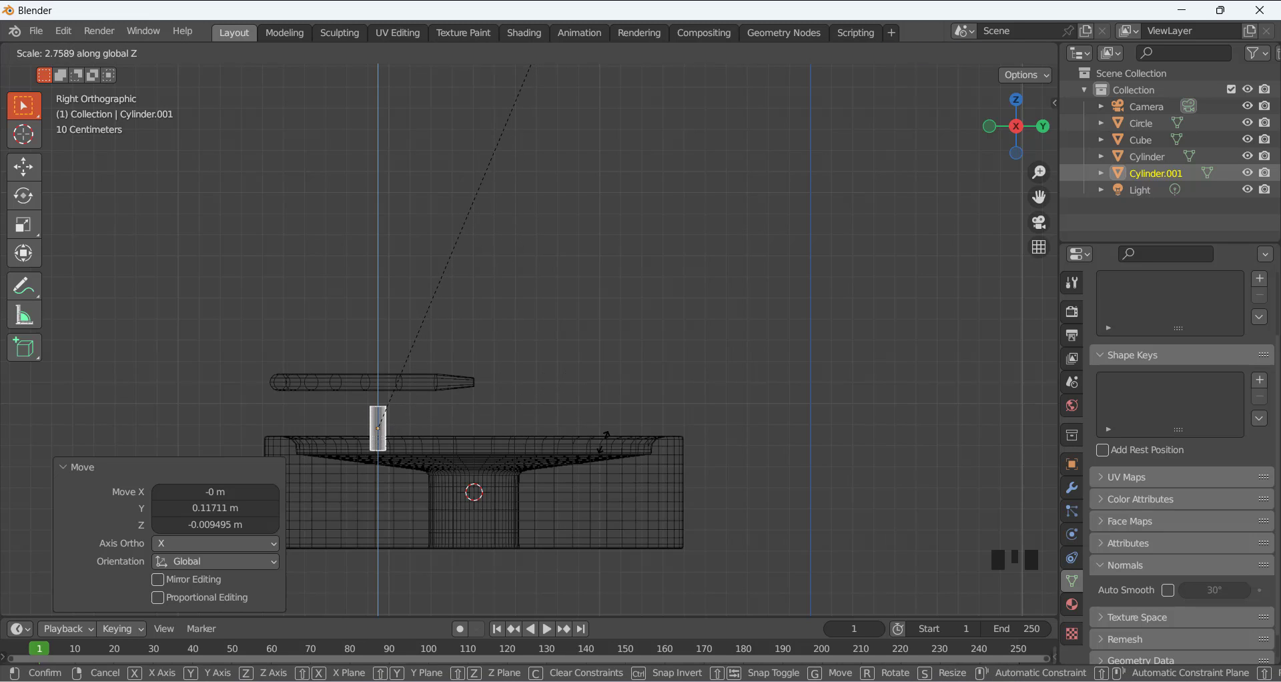
pyautogui.click(759, 490)
pyautogui.press('g')
pyautogui.press('z')
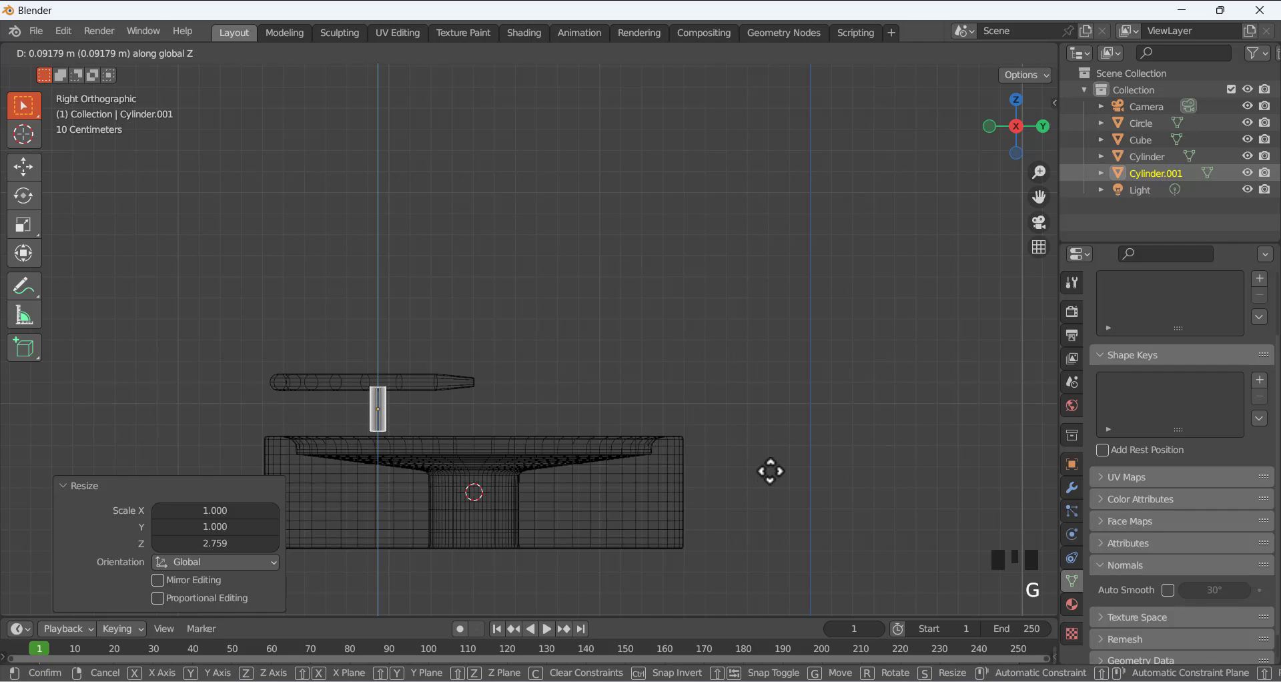
pyautogui.click(770, 471)
pyautogui.click(471, 339)
pyautogui.hotkey('shift', 'z')
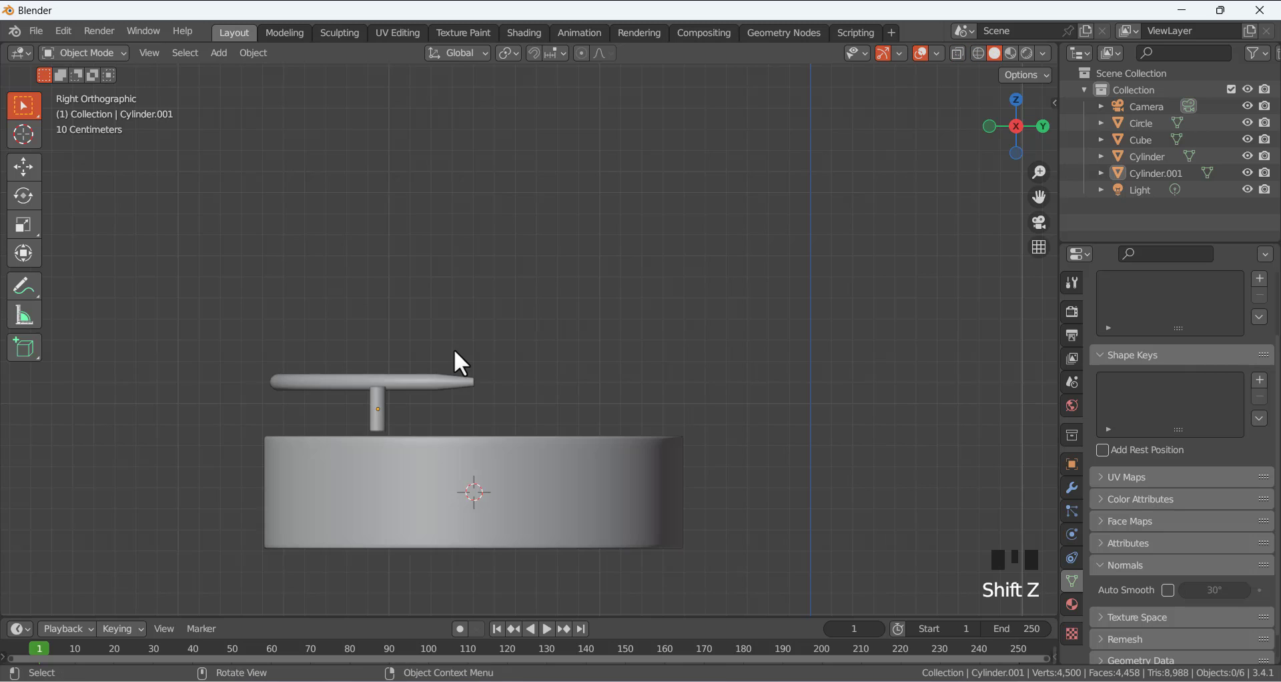
# In Edit Mode, raise the small cylinder's top face 0.0239 m along Z into the tube.
pyautogui.moveTo(456, 354)
pyautogui.mouseDown(button='middle')
pyautogui.moveTo(457, 375)
pyautogui.moveTo(537, 372)
pyautogui.moveTo(509, 375)
pyautogui.moveTo(509, 360)
pyautogui.mouseUp(button='middle')
pyautogui.scroll(3, 435, 421)
pyautogui.moveTo(303, 461); pyautogui.dragTo(419, 471, button='middle')
pyautogui.scroll(-2, 677, 370)
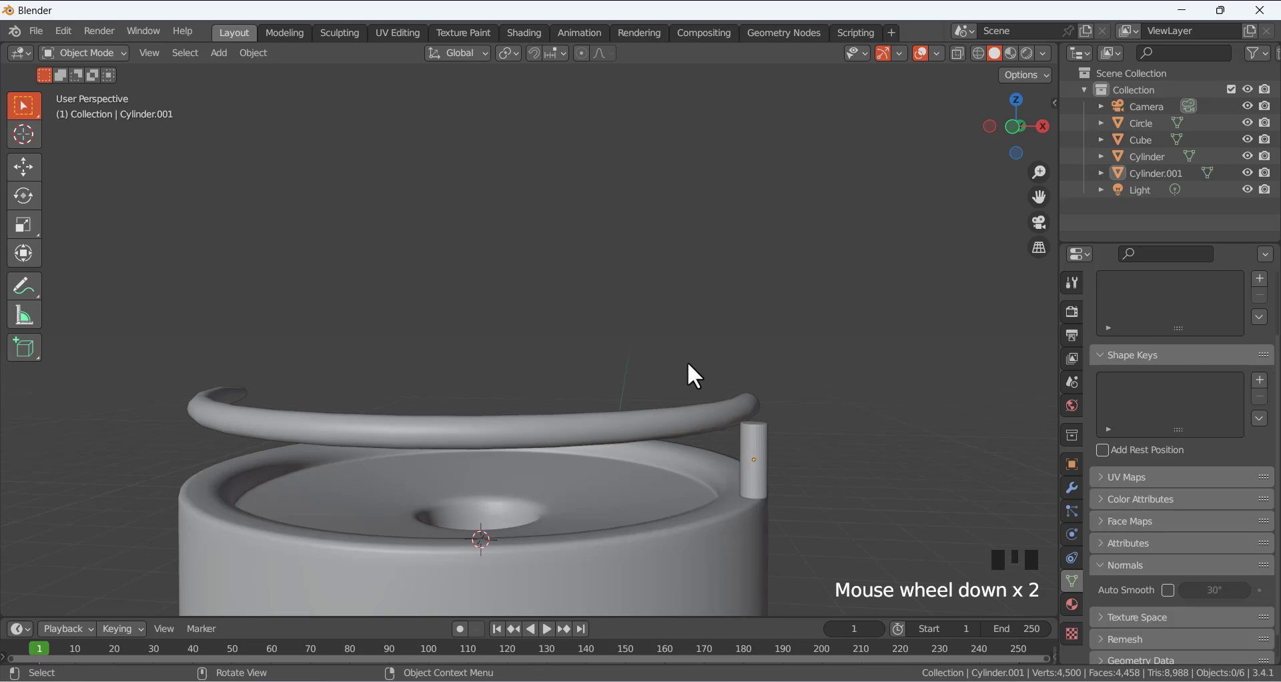
pyautogui.scroll(1, 787, 490)
pyautogui.moveTo(866, 480); pyautogui.dragTo(828, 469, button='middle')
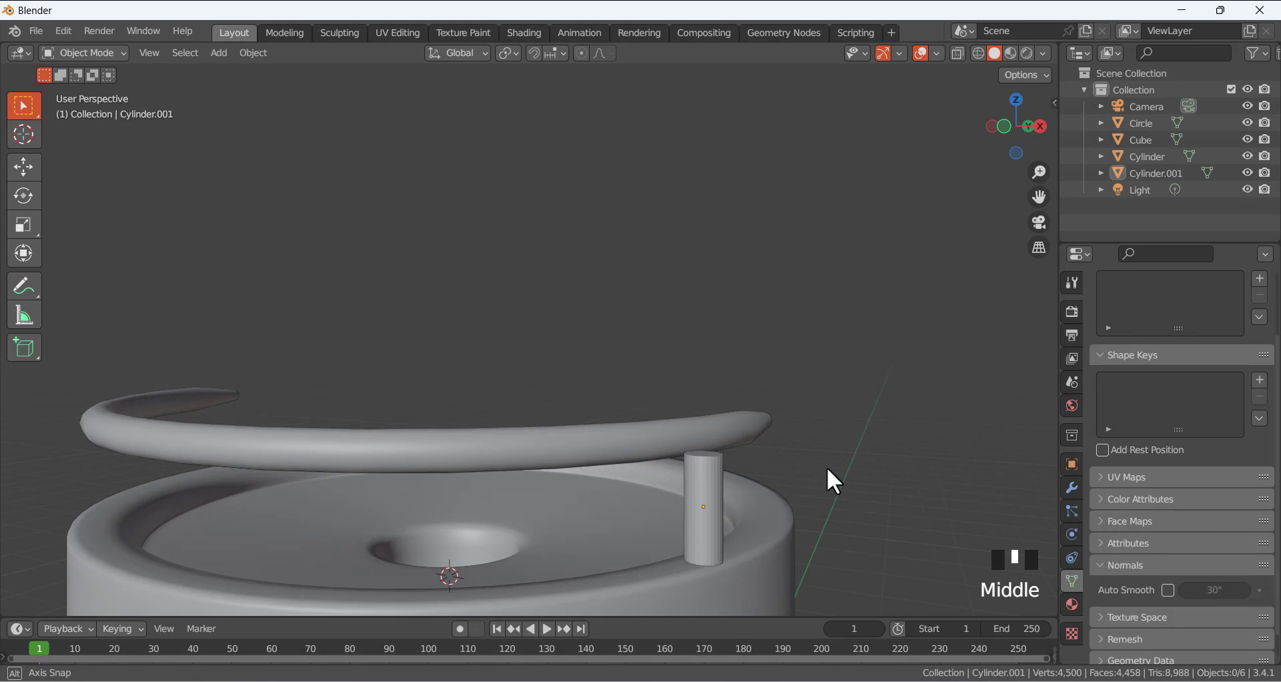
pyautogui.click(702, 463)
pyautogui.press('Tab')
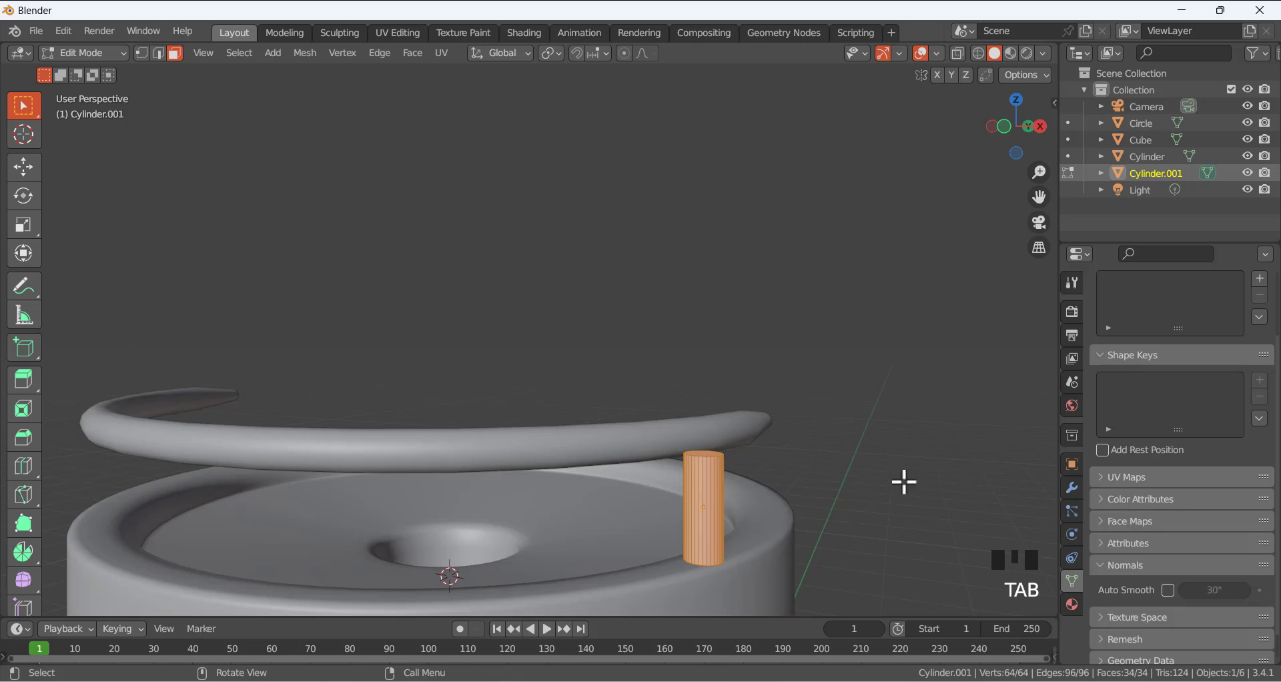
pyautogui.scroll(1, 783, 457)
pyautogui.scroll(-1, 783, 457)
pyautogui.moveTo(783, 458); pyautogui.dragTo(769, 453, button='middle')
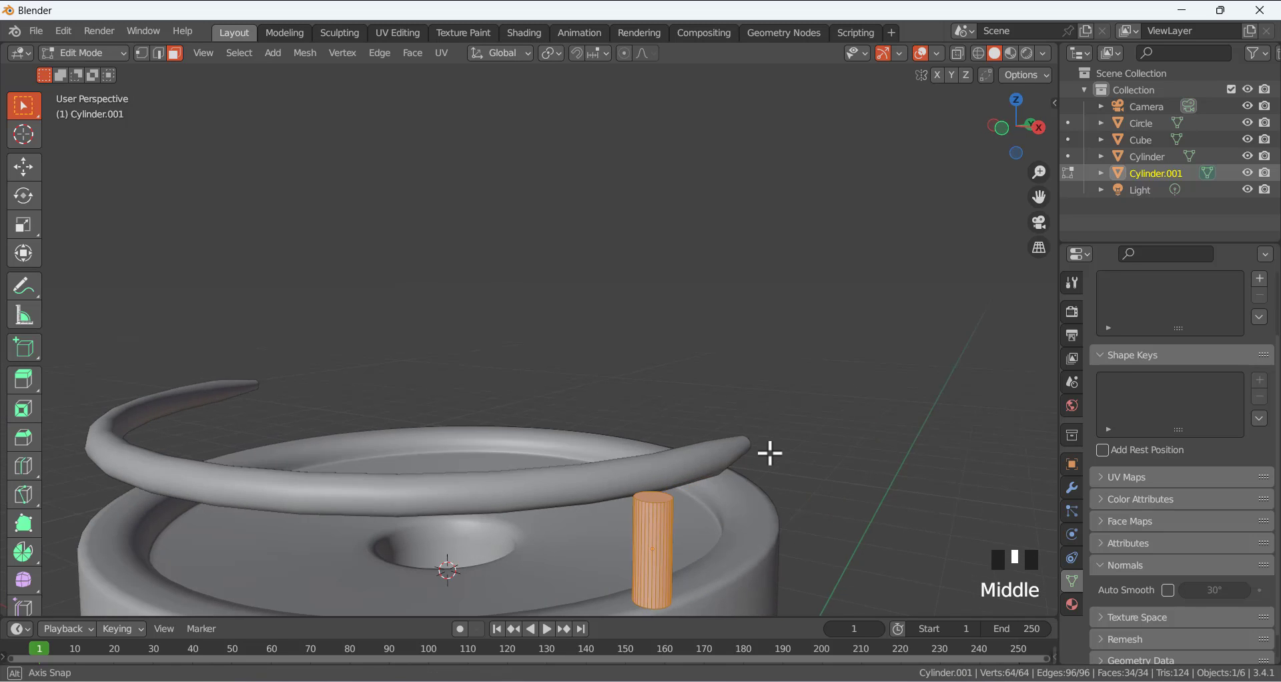
pyautogui.click(651, 495)
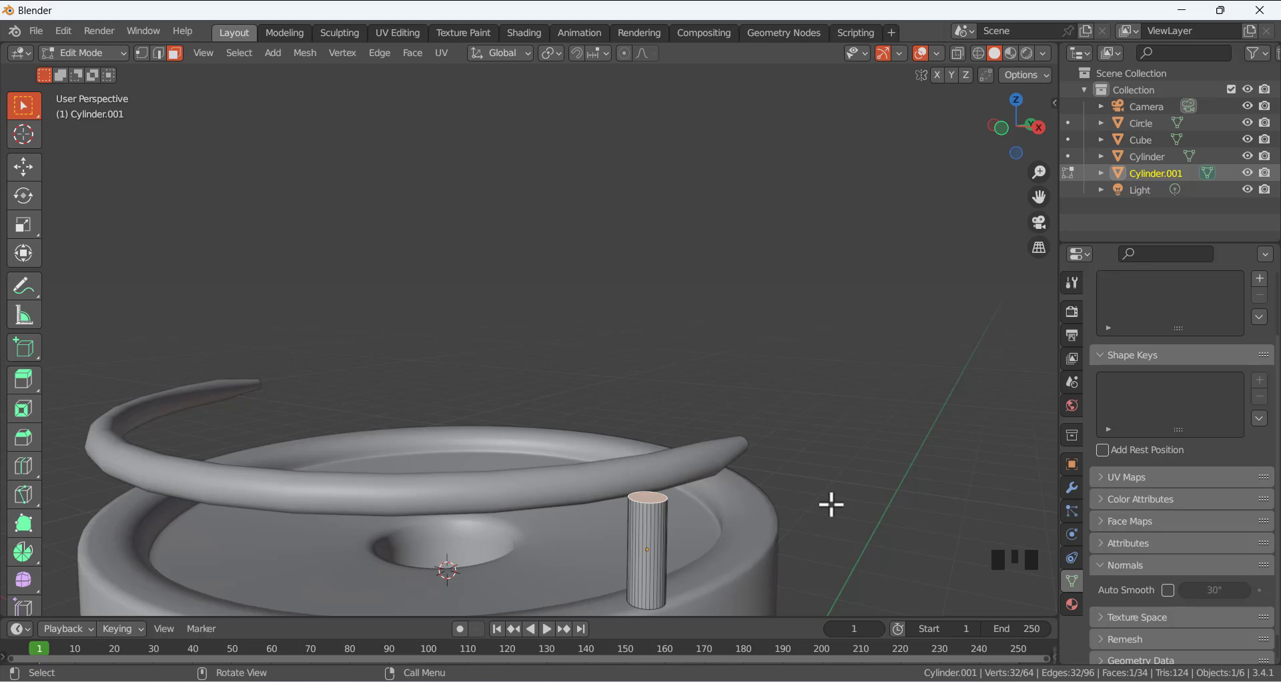
pyautogui.press('g')
pyautogui.press('z')
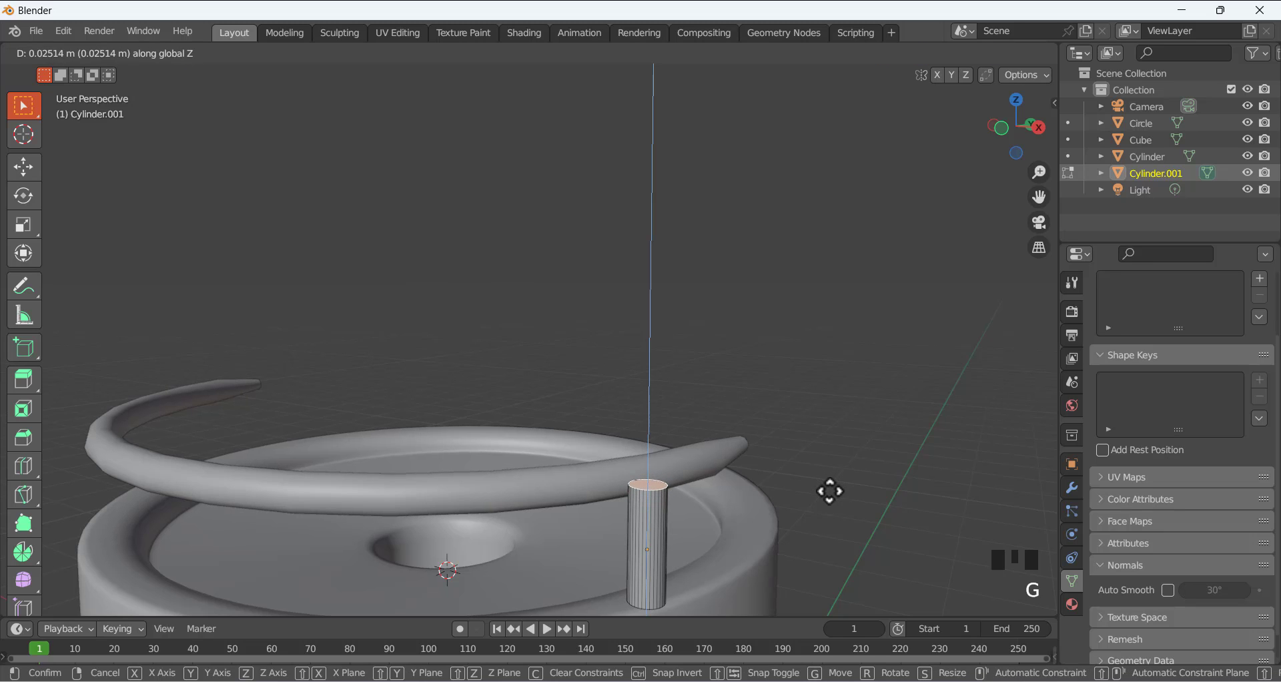
pyautogui.click(831, 493)
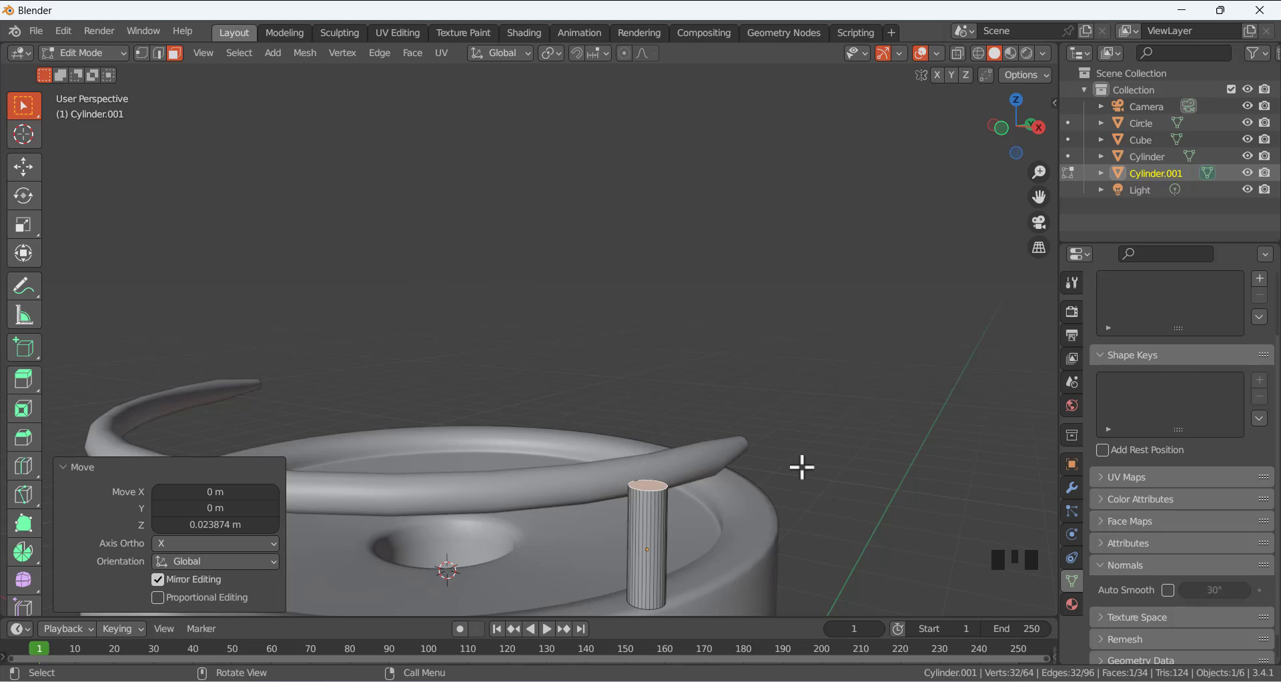
# Lower the small cylinder's bottom face slightly along Z so it reaches the disc's rim.
pyautogui.scroll(-2, 675, 460)
pyautogui.moveTo(674, 460); pyautogui.dragTo(689, 426, button='middle')
pyautogui.scroll(3, 663, 377)
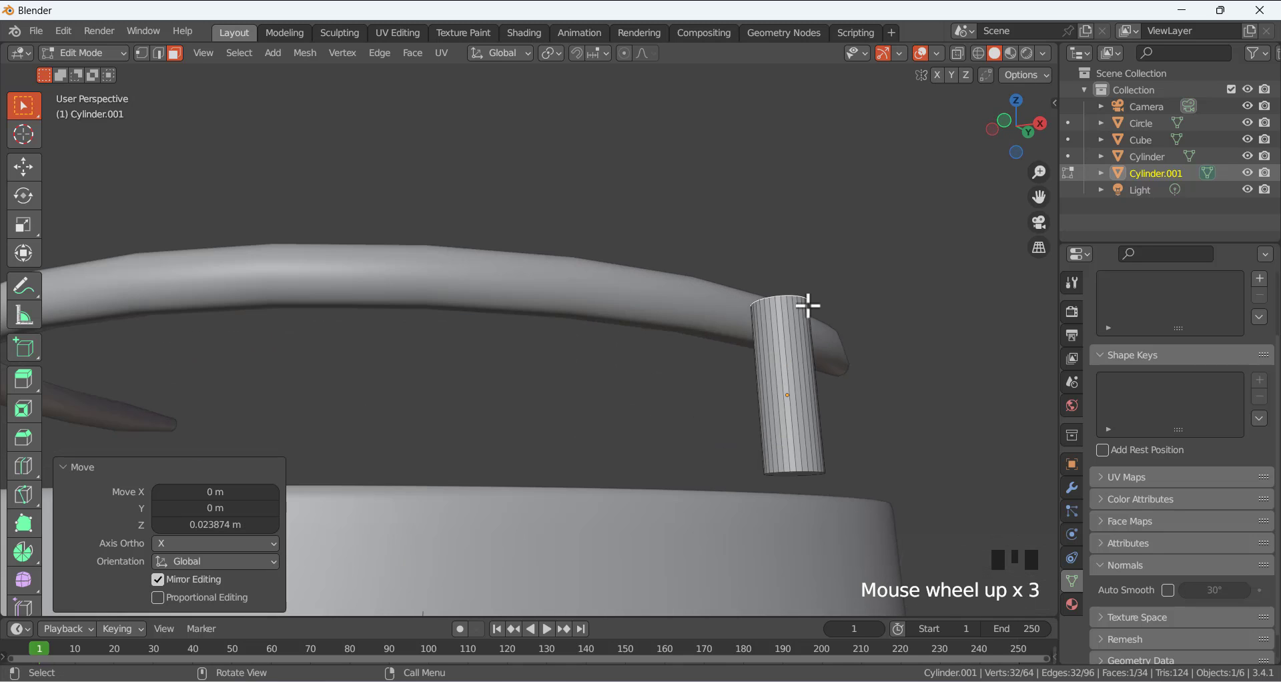
pyautogui.moveTo(803, 467); pyautogui.dragTo(730, 315, button='middle')
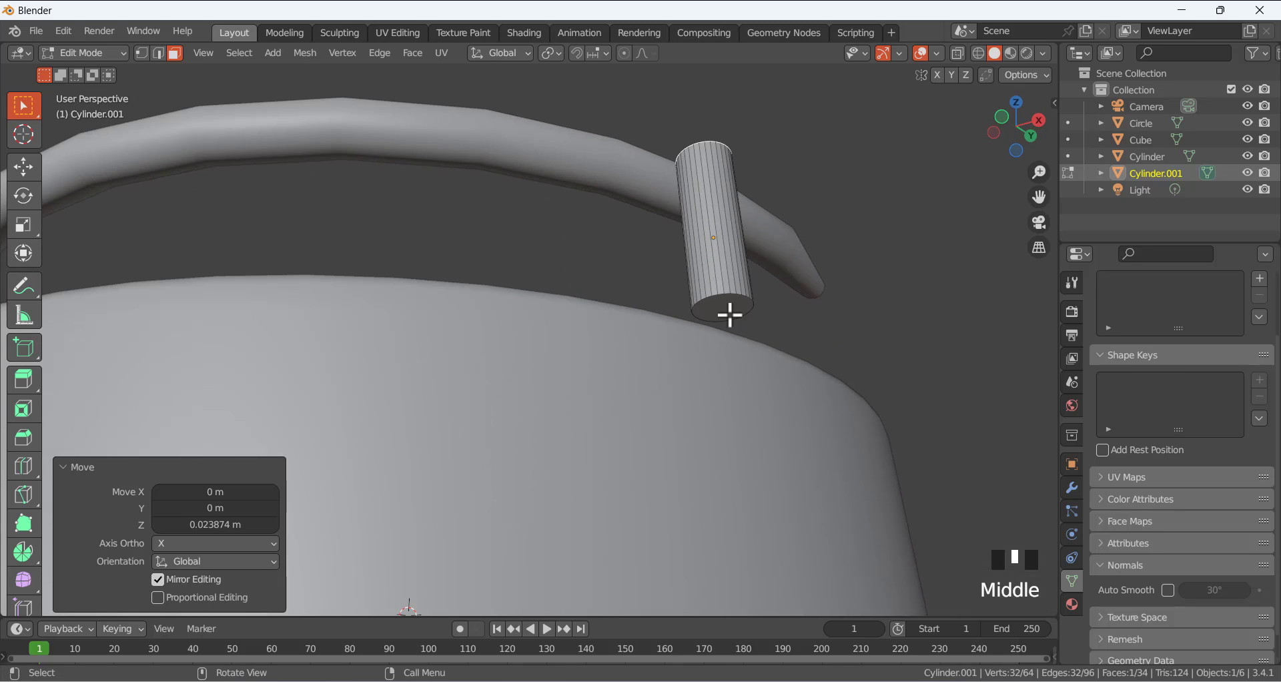
pyautogui.click(730, 314)
pyautogui.press('g')
pyautogui.press('z')
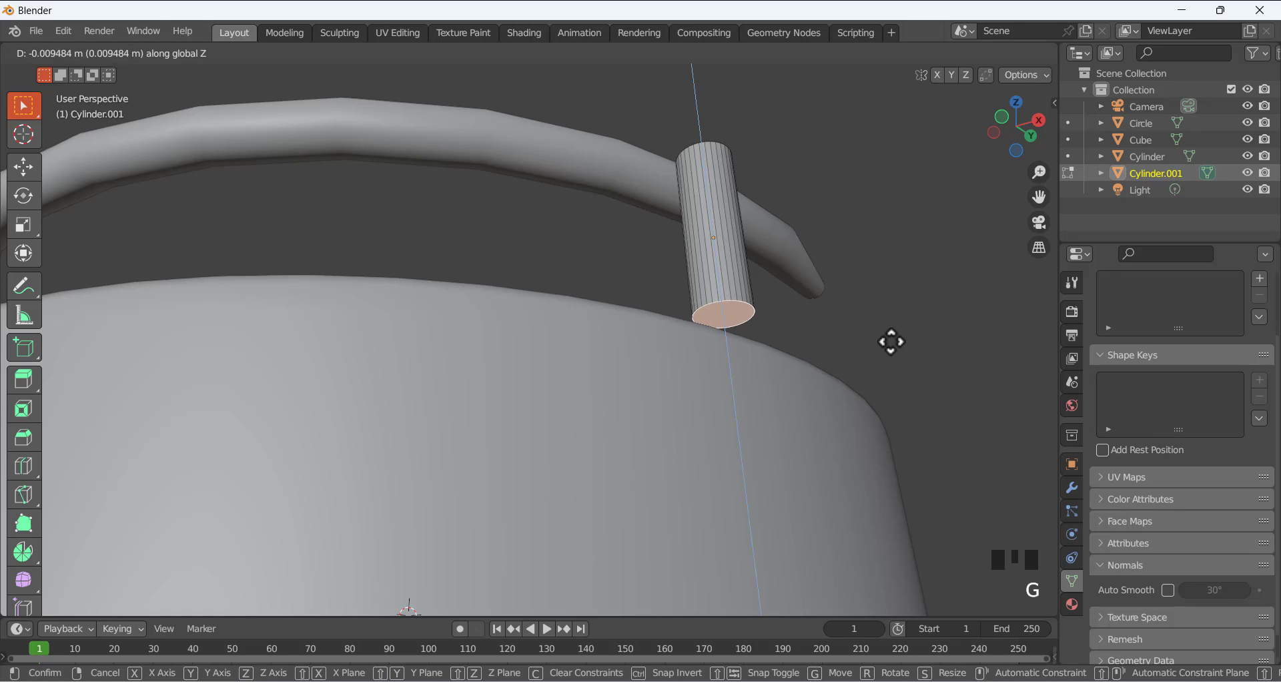
pyautogui.click(894, 361)
pyautogui.click(889, 284)
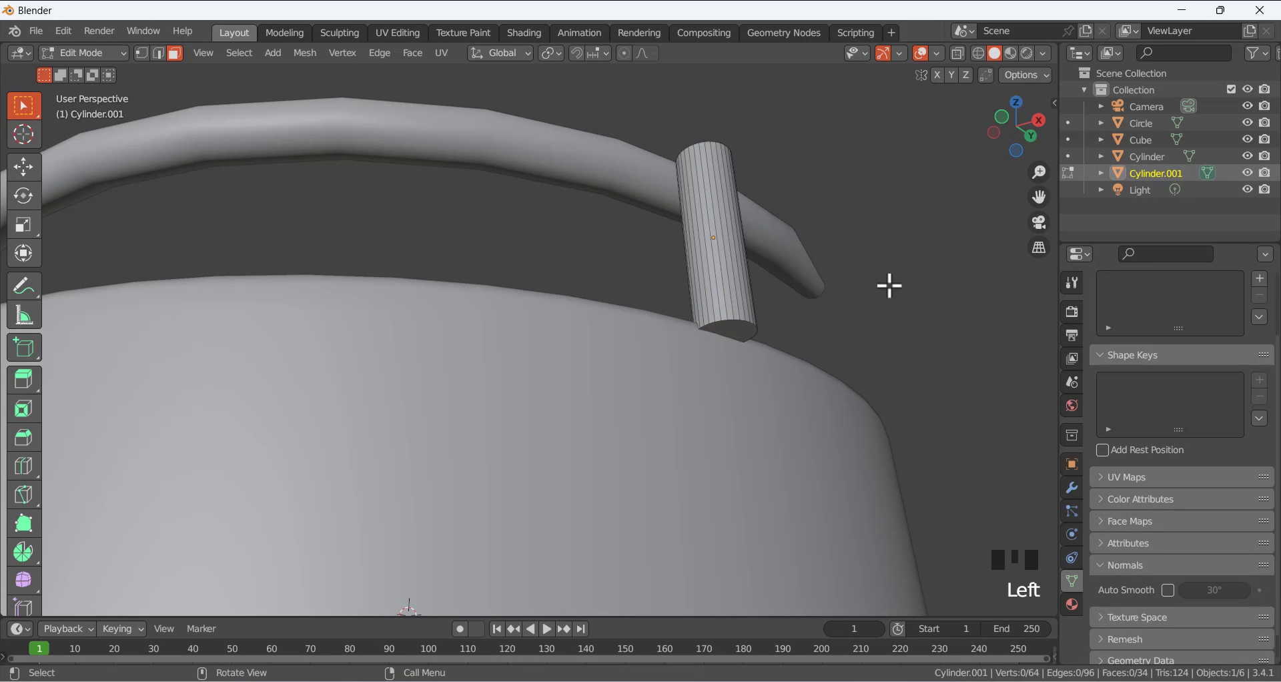
# Move the cylinder's whole mesh -0.0488 m in X and 0.0672 m in Y so it sits beneath the tube.
pyautogui.press('KP_7')
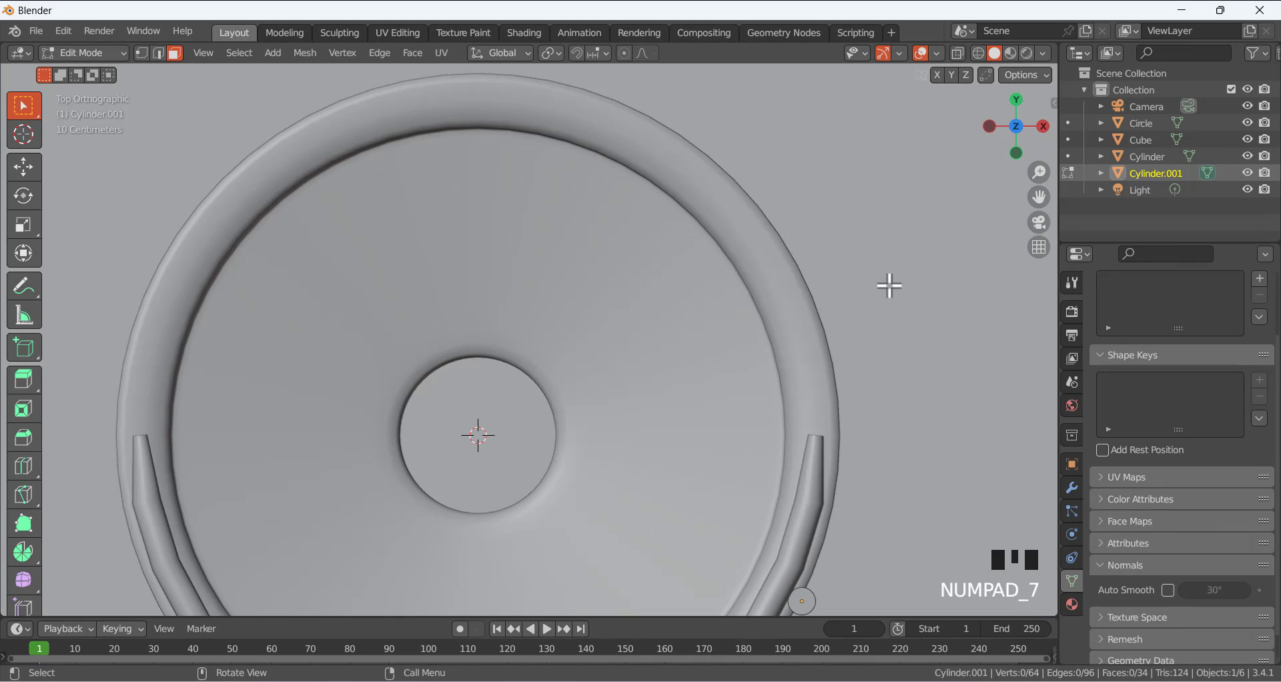
pyautogui.scroll(-3, 889, 285)
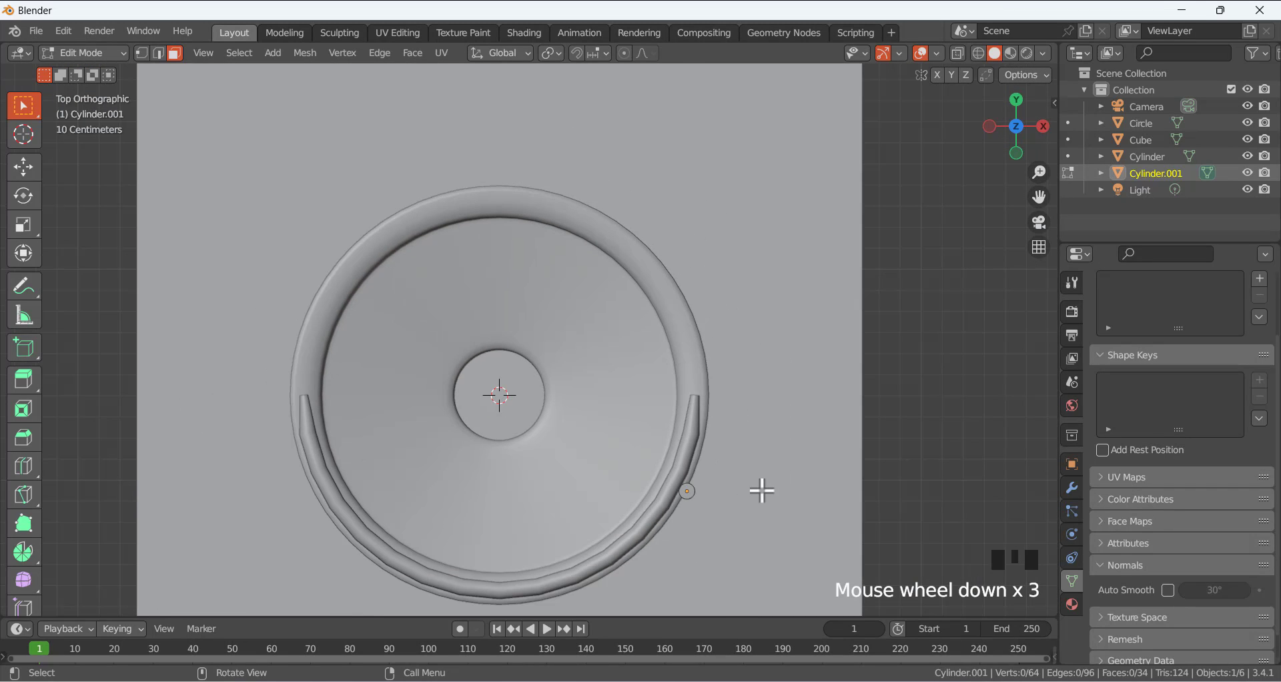
pyautogui.press('a')
pyautogui.scroll(1, 694, 494)
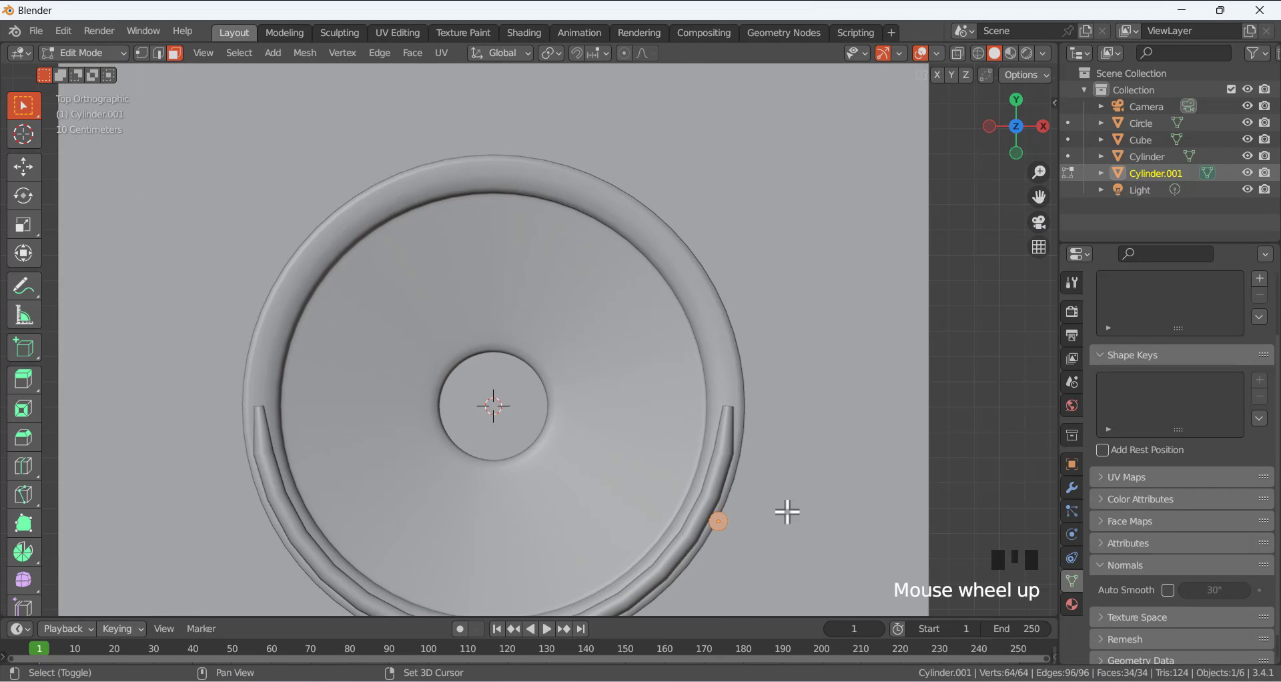
pyautogui.keyDown('shift'); pyautogui.moveTo(787, 512); pyautogui.dragTo(708, 438, button='middle'); pyautogui.keyUp('shift')
pyautogui.scroll(3, 663, 443)
pyautogui.press('g')
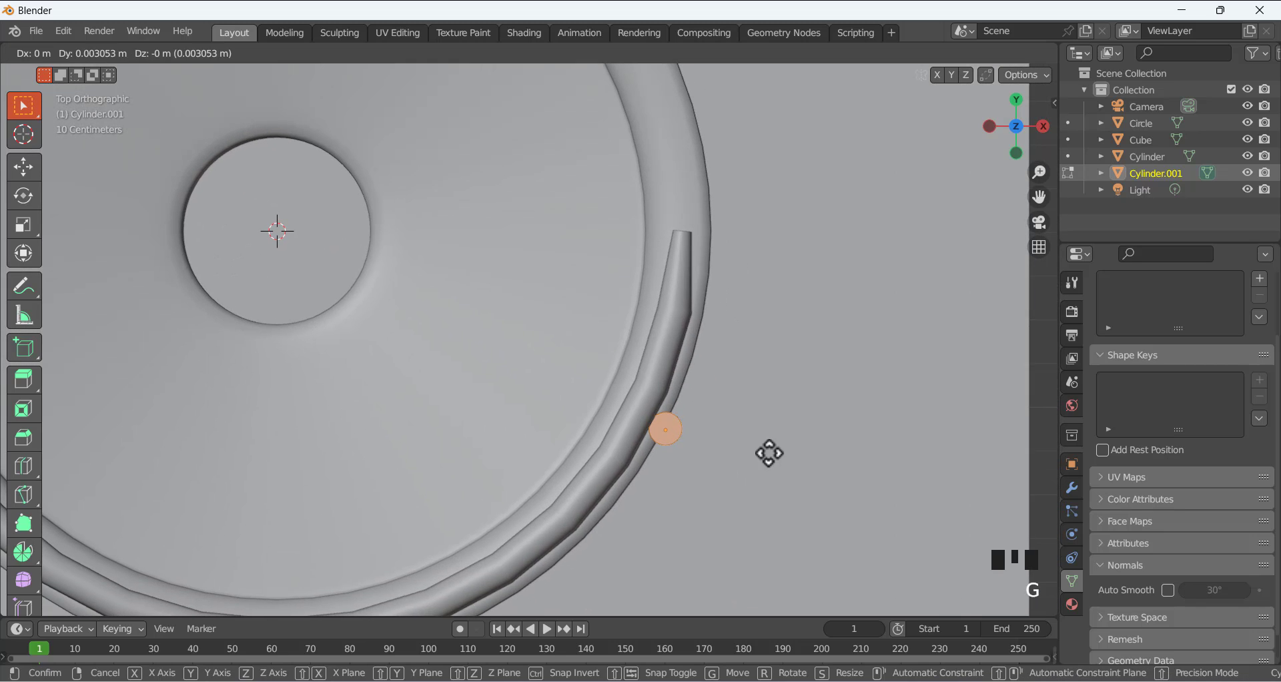
pyautogui.click(747, 425)
# Scale the support cylinder's whole mesh down slightly and uniformly.
pyautogui.scroll(-4, 627, 394)
pyautogui.moveTo(626, 394); pyautogui.dragTo(526, 263, button='middle')
pyautogui.scroll(3, 566, 414)
pyautogui.scroll(-1, 567, 414)
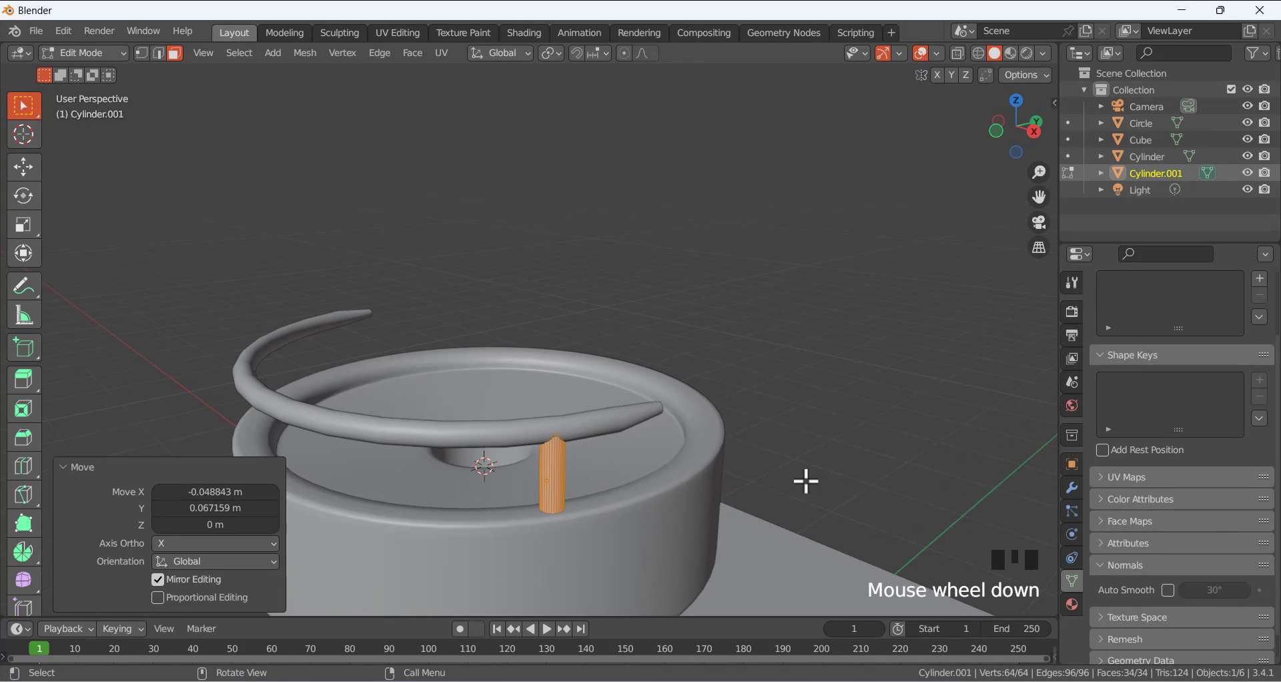
pyautogui.press('s')
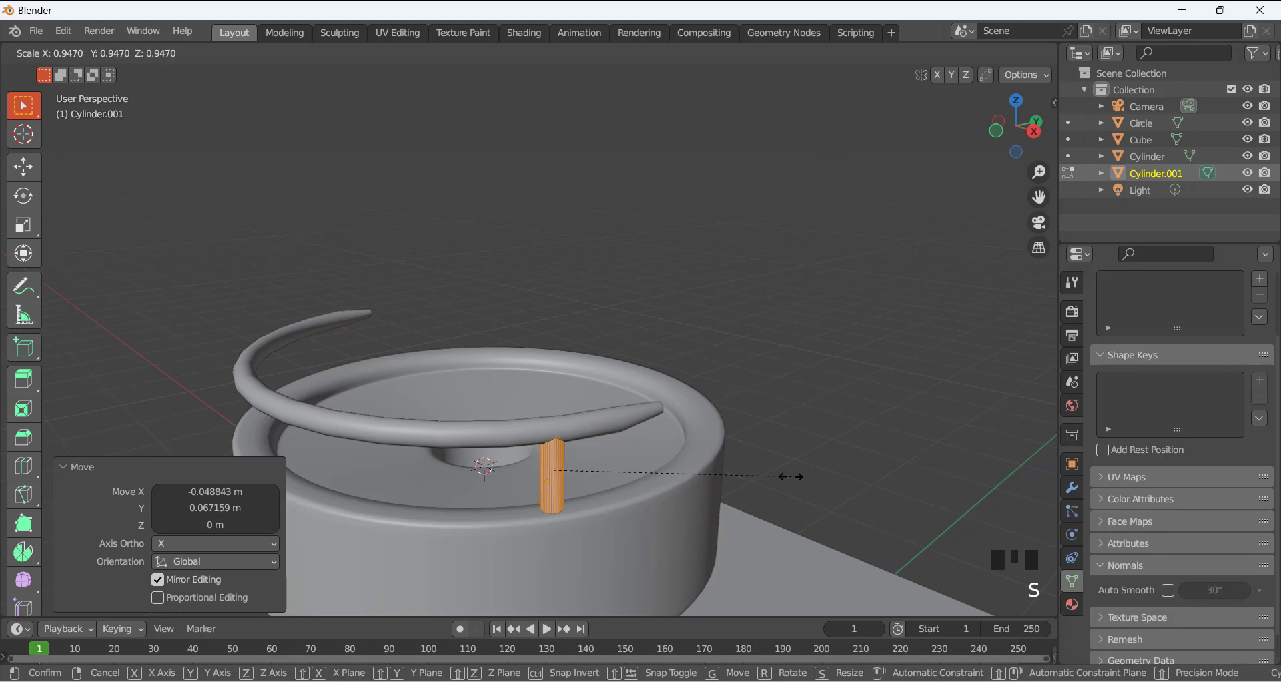
pyautogui.click(781, 476)
pyautogui.click(619, 457)
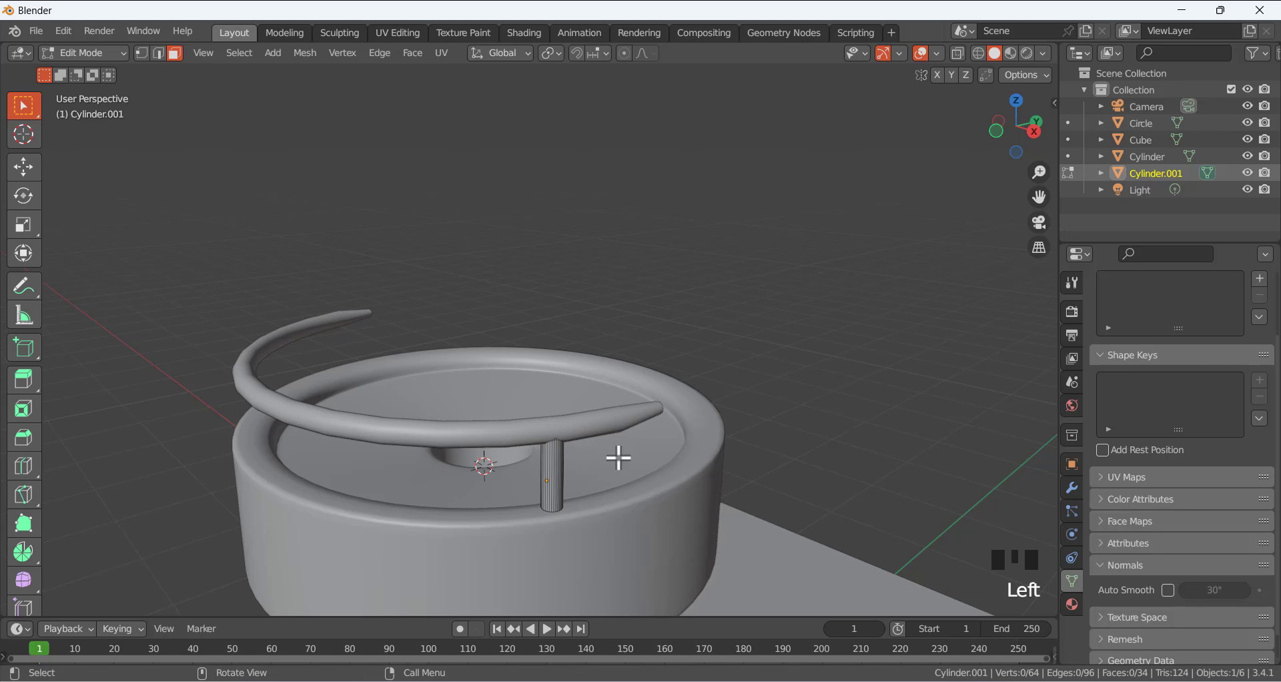
# Stretch the support cylinder's whole mesh slightly along Z so it bridges the rim and the tube.
pyautogui.scroll(3, 597, 465)
pyautogui.moveTo(597, 465); pyautogui.dragTo(638, 428, button='middle')
pyautogui.scroll(-1, 638, 485)
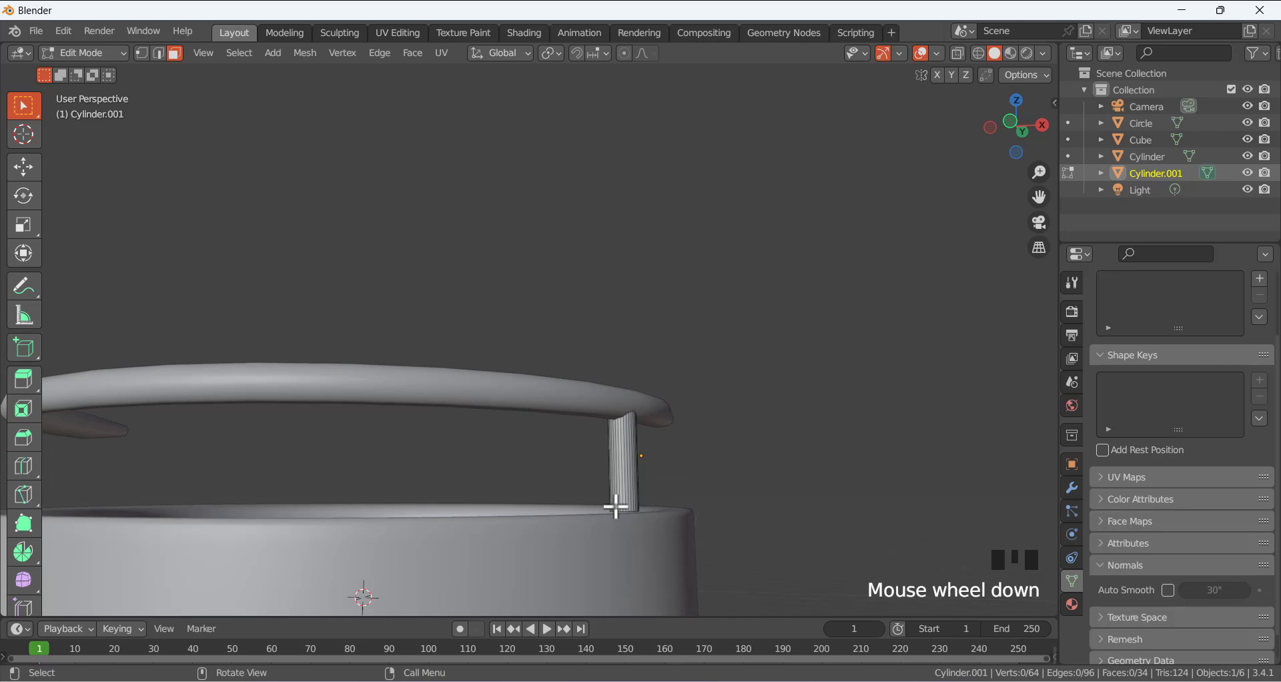
pyautogui.moveTo(600, 494); pyautogui.dragTo(579, 464, button='middle')
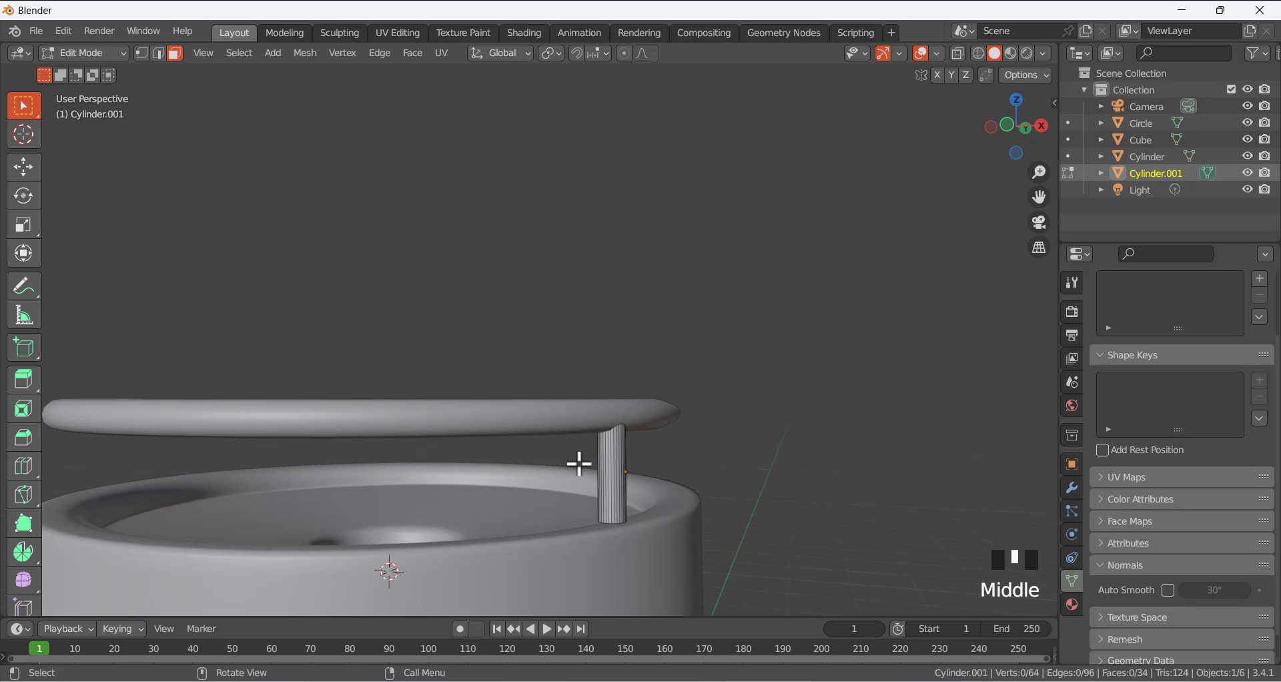
pyautogui.press('a')
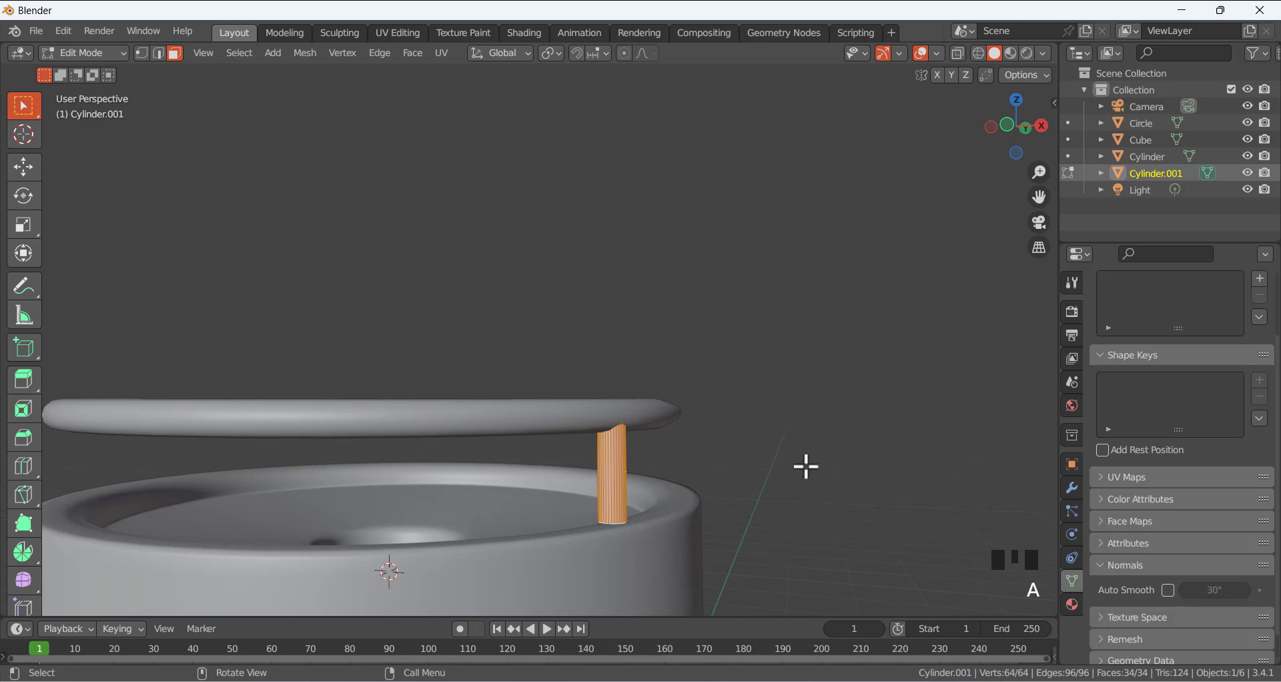
pyautogui.press('s')
pyautogui.press('z')
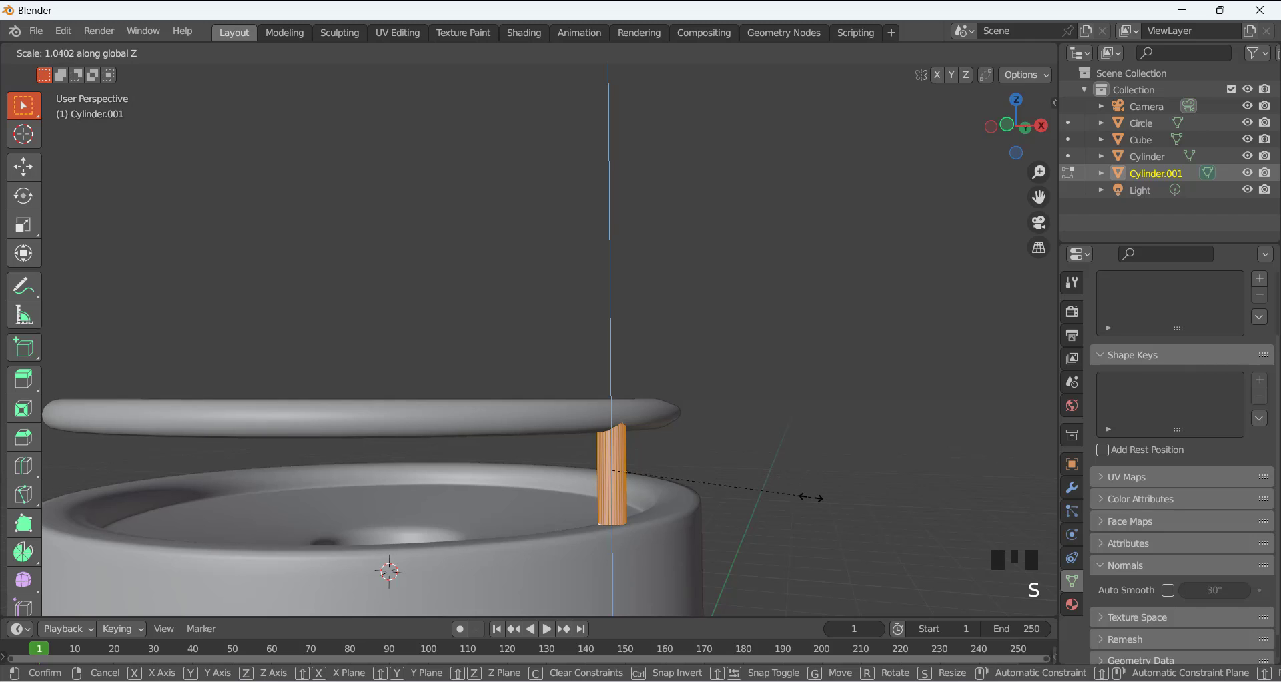
pyautogui.click(813, 507)
pyautogui.click(693, 449)
pyautogui.scroll(-2, 667, 449)
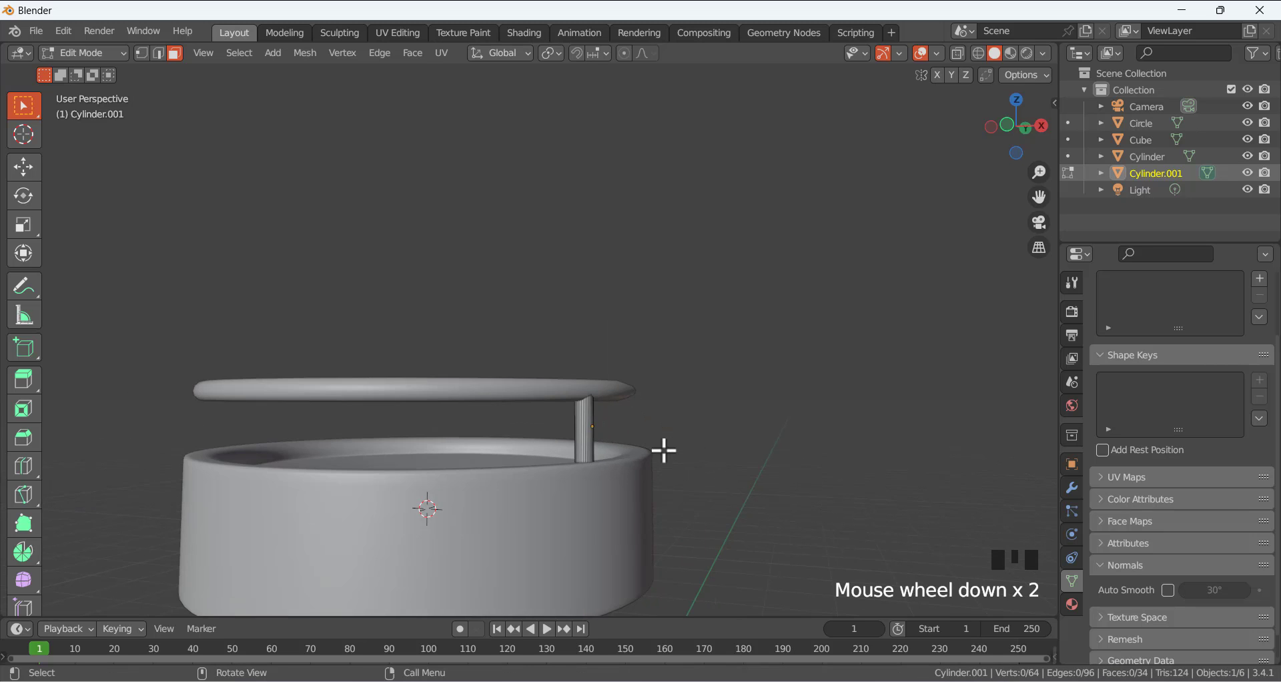
pyautogui.moveTo(663, 449); pyautogui.dragTo(834, 452, button='middle')
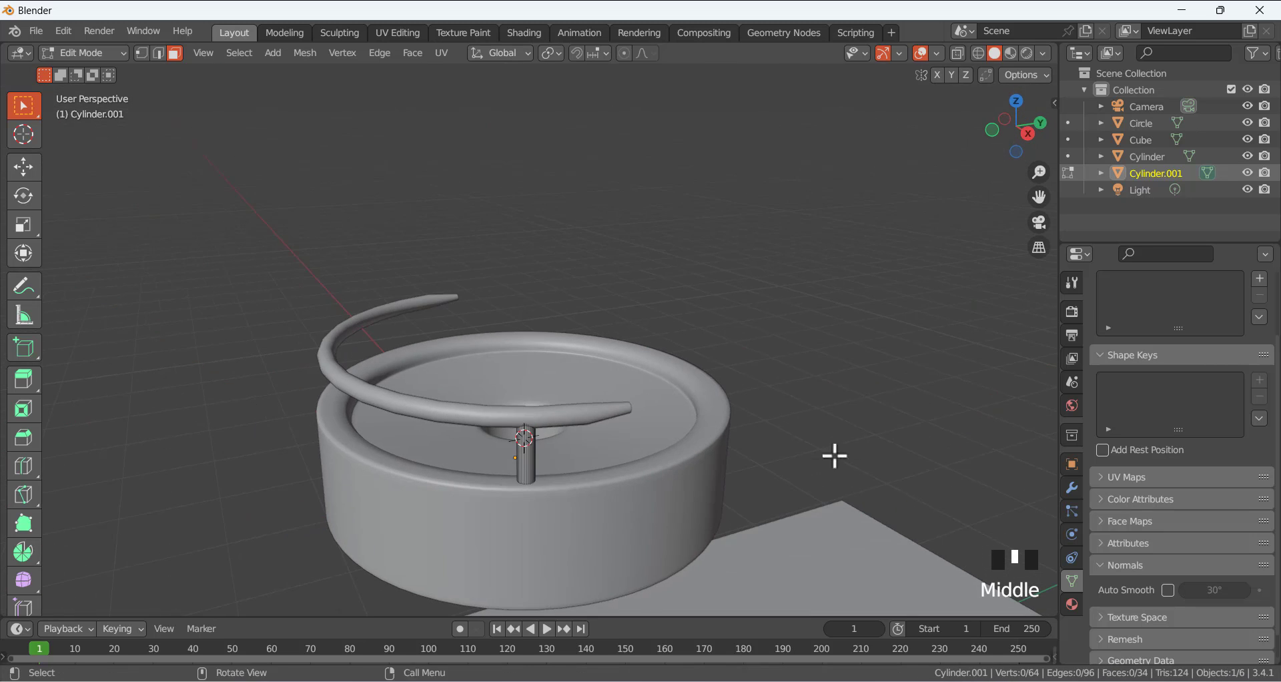
# Return to Object Mode and apply Shade Smooth to the support cylinder.
pyautogui.press('Tab')
pyautogui.rightClick(524, 454)
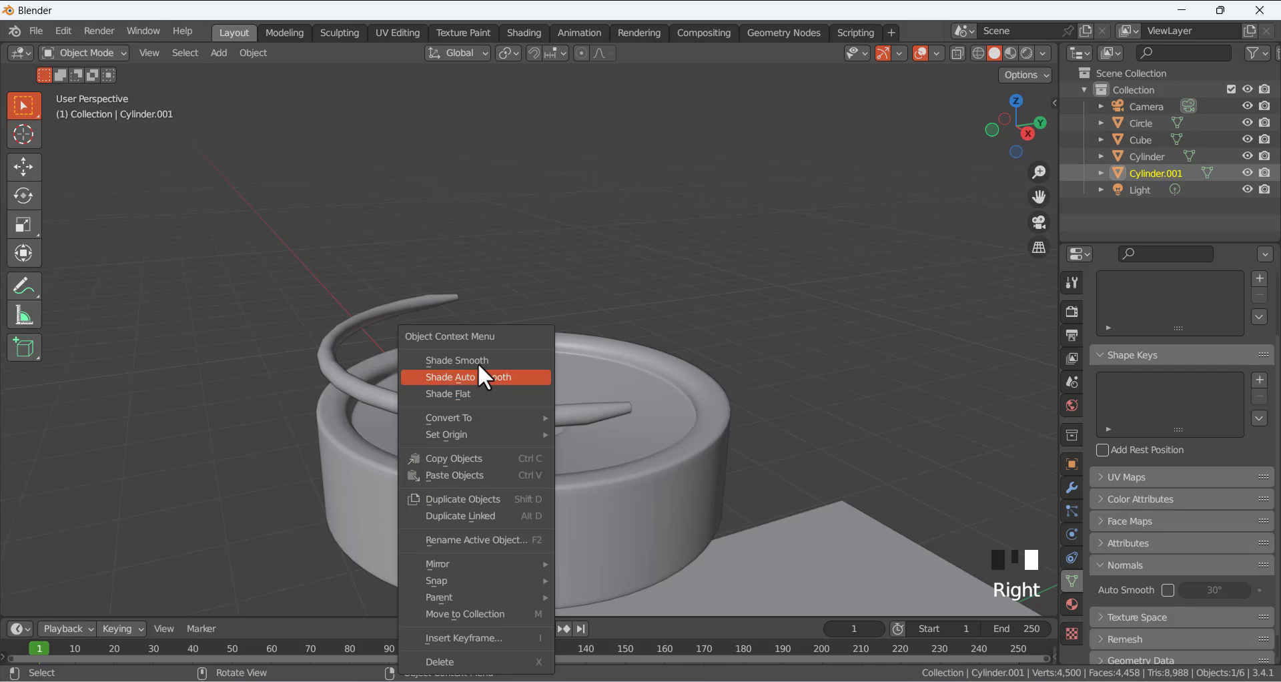
pyautogui.click(438, 361)
pyautogui.click(670, 269)
pyautogui.moveTo(575, 417); pyautogui.dragTo(551, 432, button='middle')
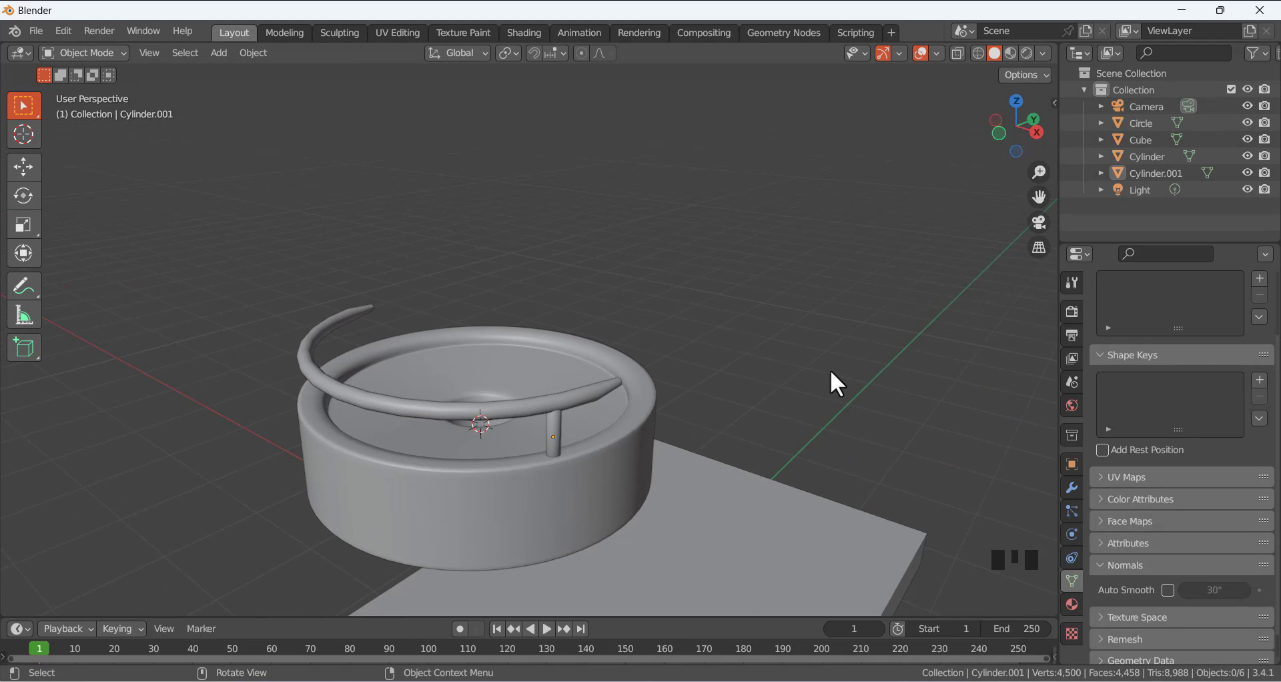
# Duplicate the support cylinder from the top view and place the copy -0.791 m in X and -0.538 m in Y, under the tube's middle.
pyautogui.click(555, 434)
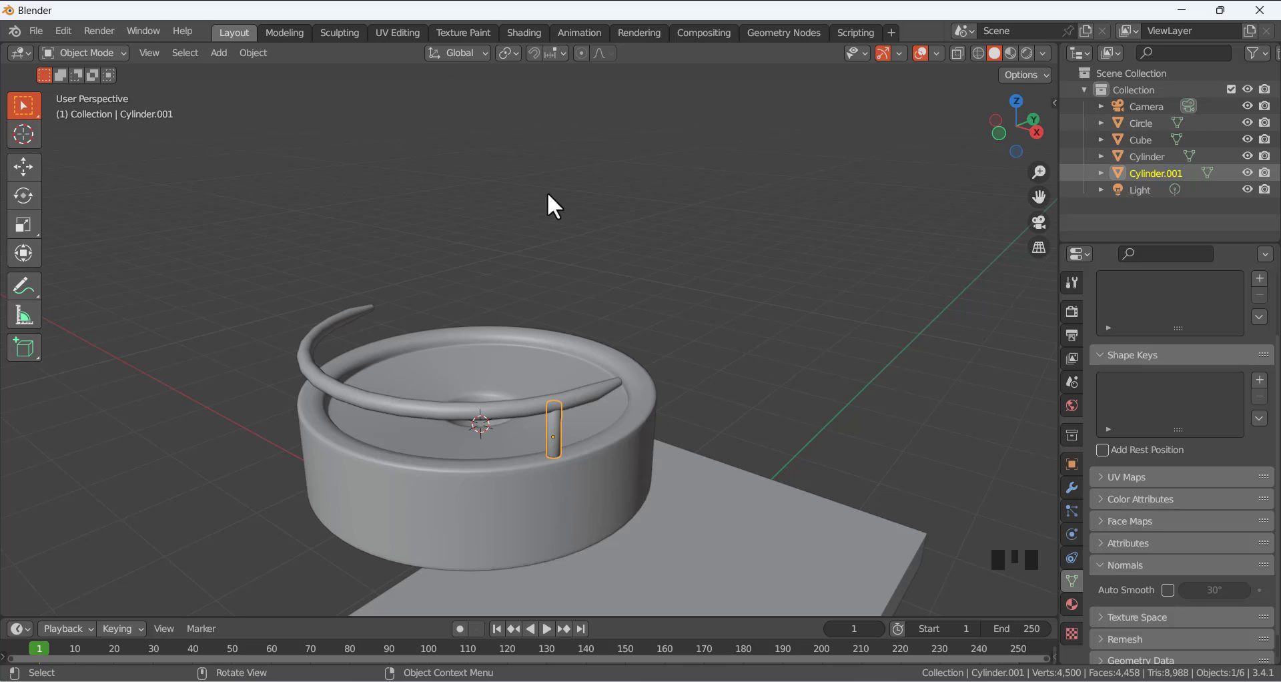
pyautogui.press('KP_7')
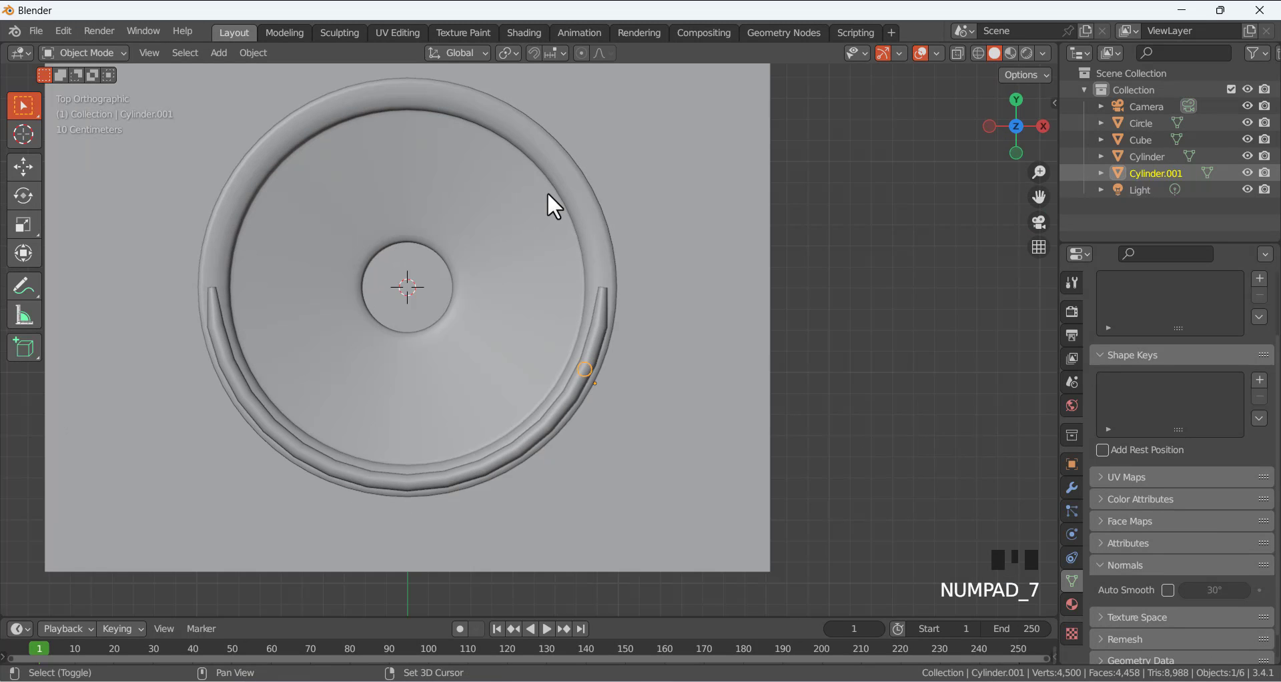
pyautogui.hotkey('shift', 'd')
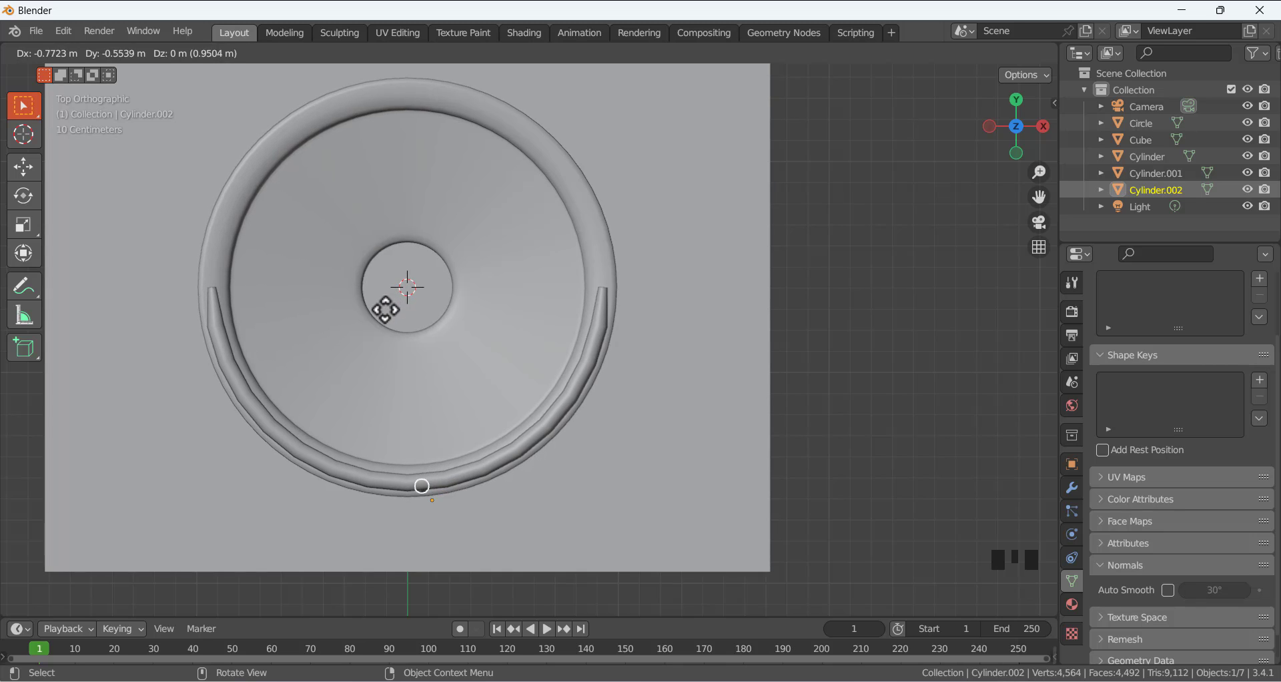
pyautogui.click(382, 307)
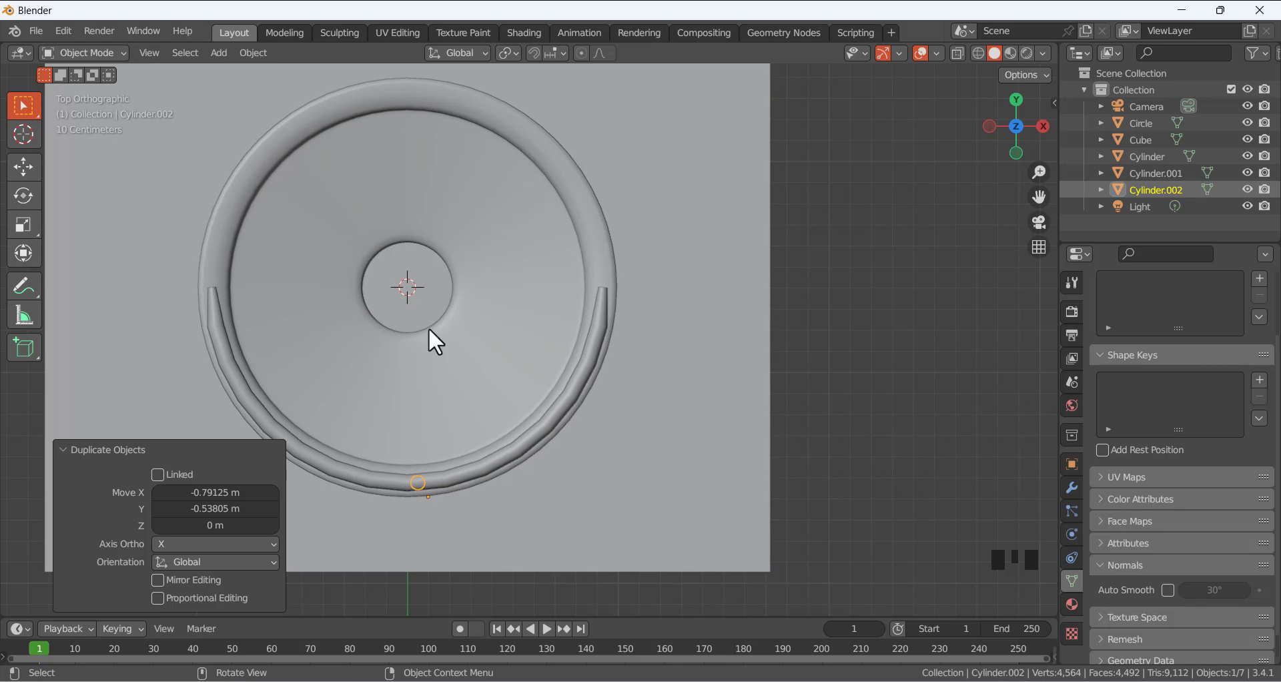
pyautogui.moveTo(428, 330); pyautogui.dragTo(641, 257, button='middle')
pyautogui.click(374, 429)
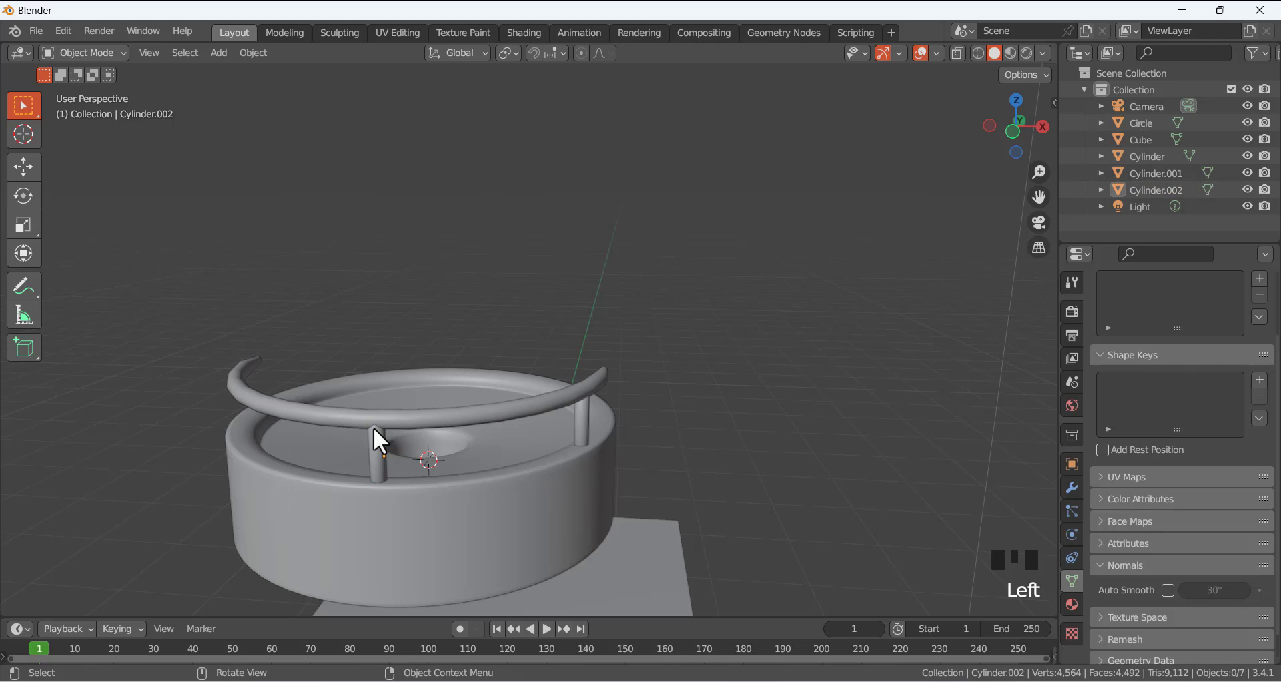
pyautogui.moveTo(446, 412); pyautogui.dragTo(489, 405, button='middle')
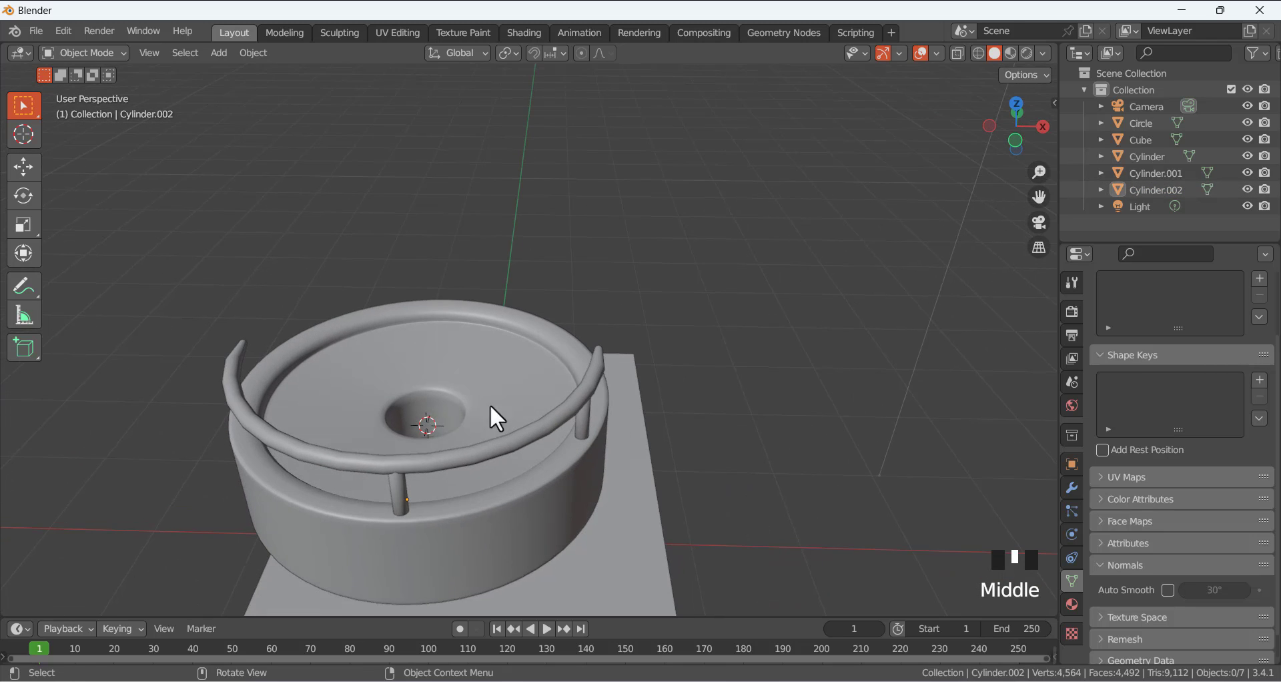
# Apply the scale of the support cylinder near the tube's end.
pyautogui.click(584, 420)
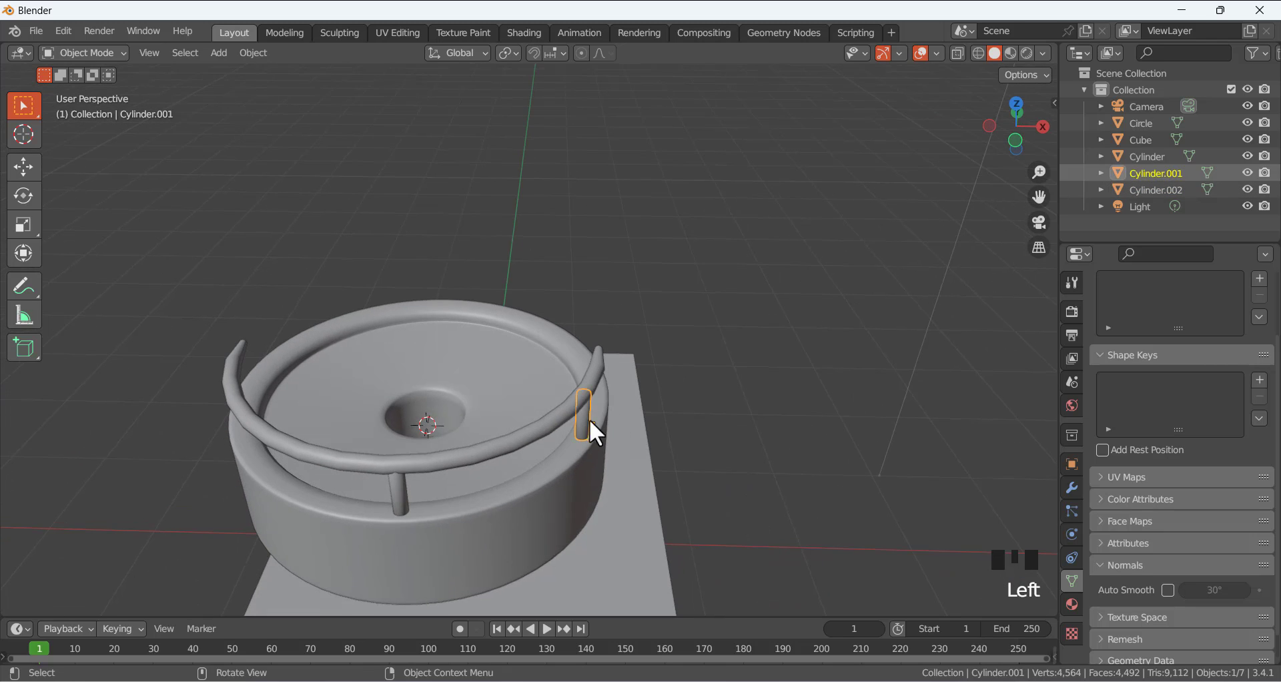
pyautogui.moveTo(572, 424); pyautogui.dragTo(530, 422, button='middle')
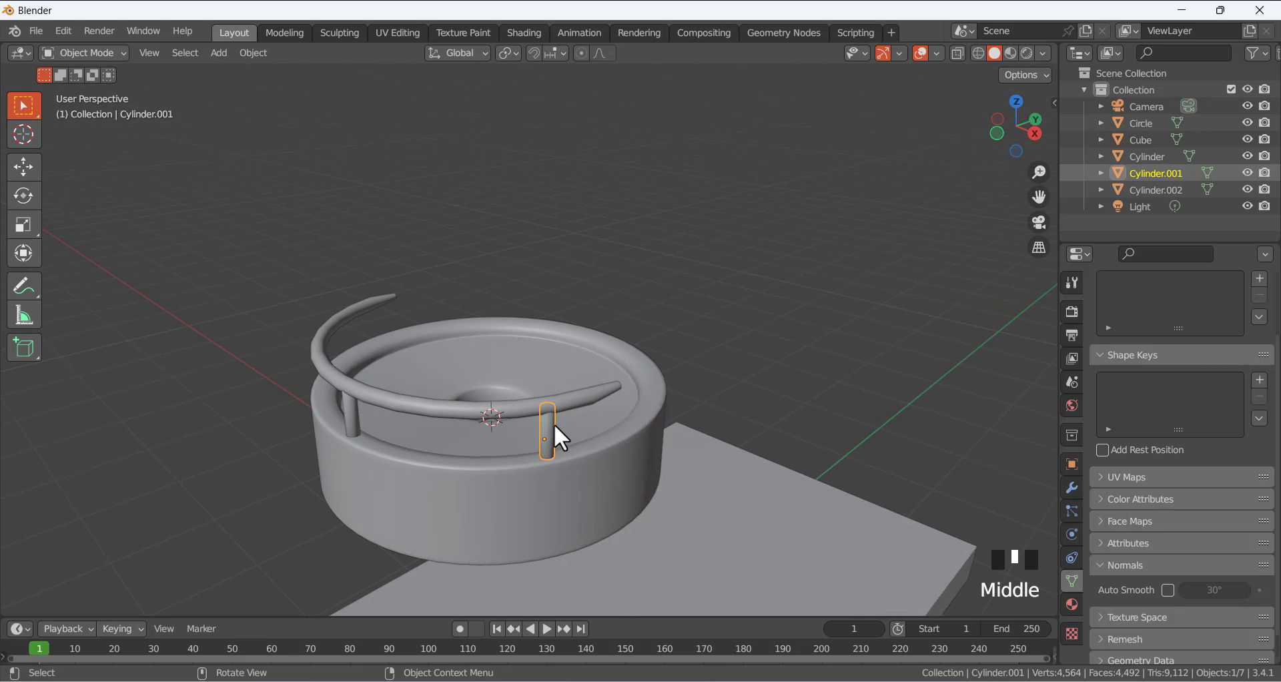
pyautogui.hotkey('ctrl', 'a')
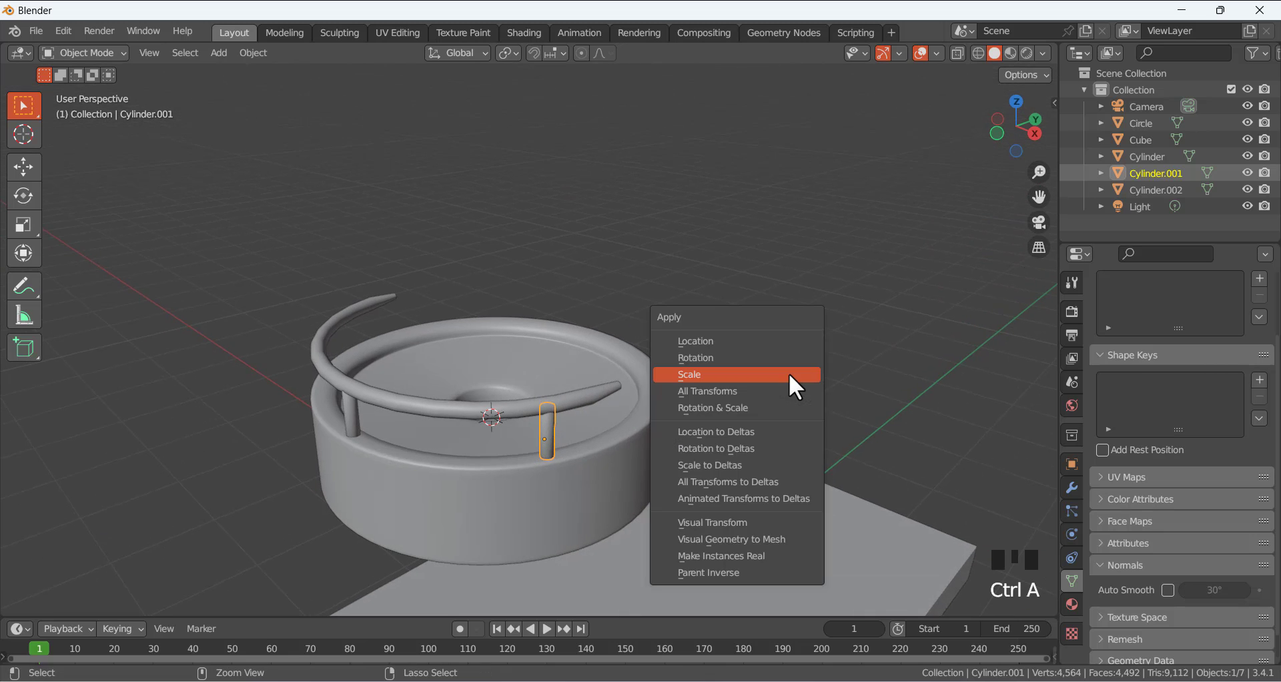
pyautogui.click(734, 377)
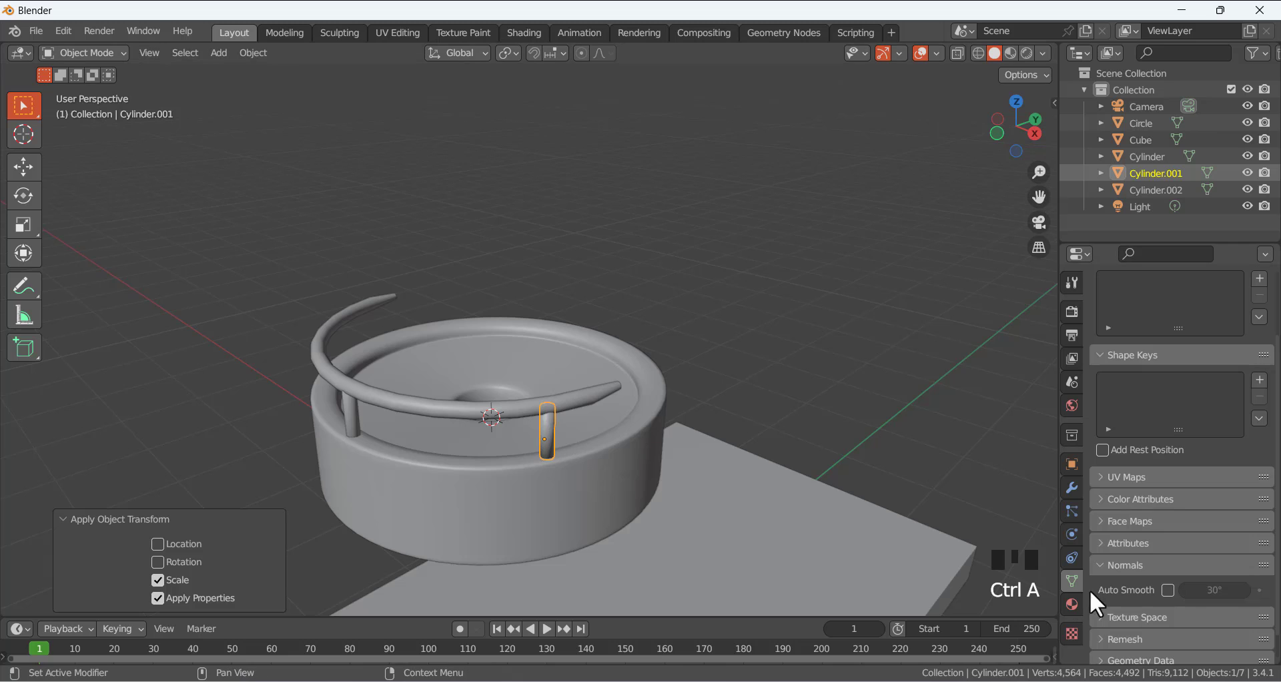
# Enable Auto Smooth on the tube-end support cylinder with an angle of 31.3°.
pyautogui.click(1168, 589)
pyautogui.moveTo(1213, 589); pyautogui.dragTo(1220, 590)
pyautogui.click(699, 343)
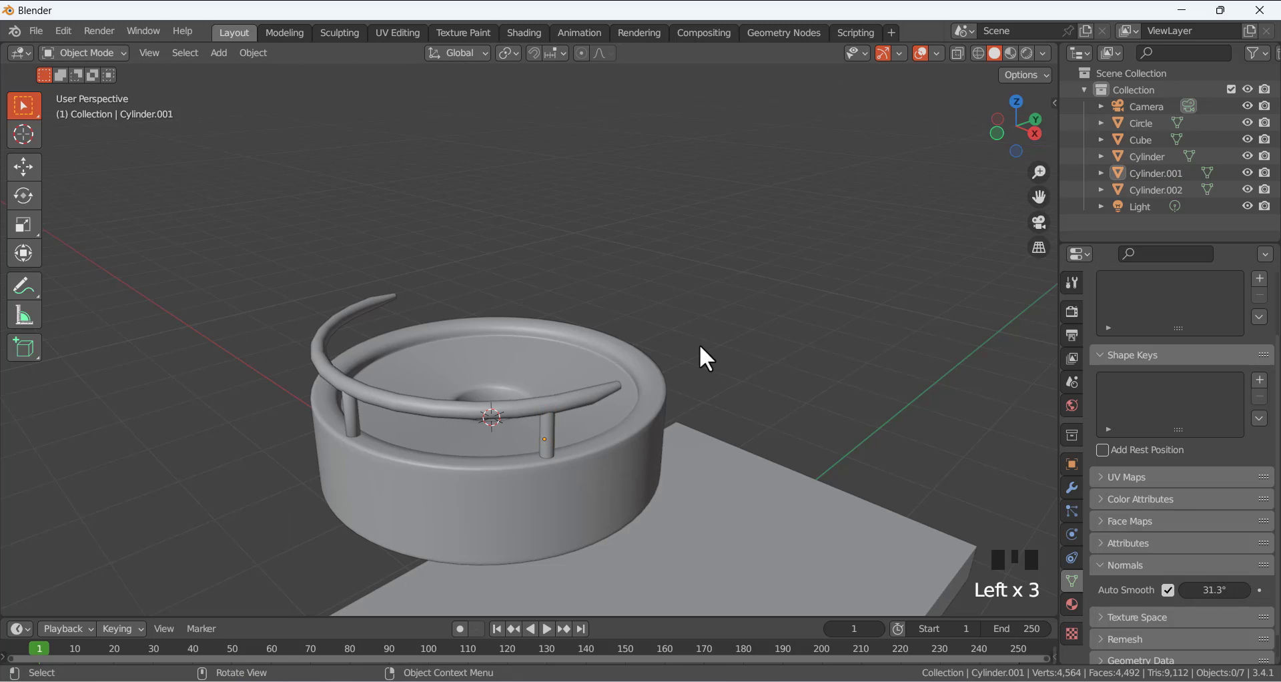
pyautogui.moveTo(695, 345); pyautogui.dragTo(645, 358, button='middle')
# Add a Mirror modifier on the X axis to the tube-end support cylinder, using the rimmed disc as the mirror object.
pyautogui.click(523, 434)
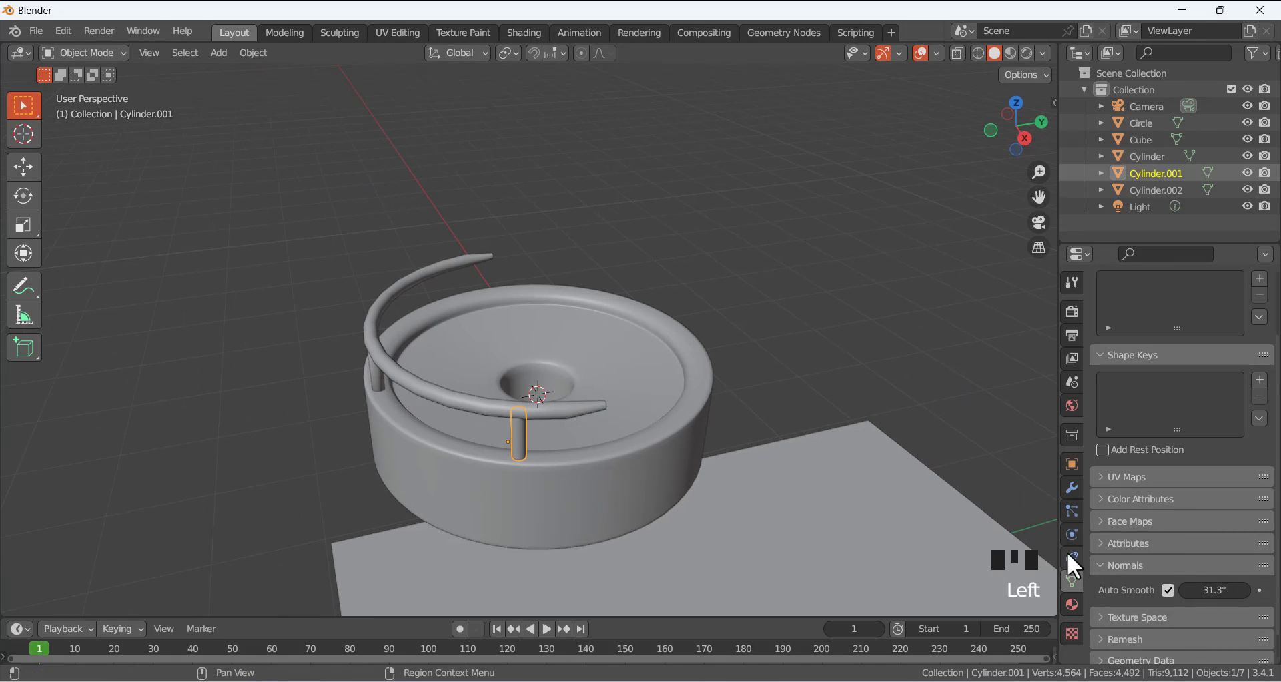
pyautogui.click(1071, 492)
pyautogui.click(1119, 309)
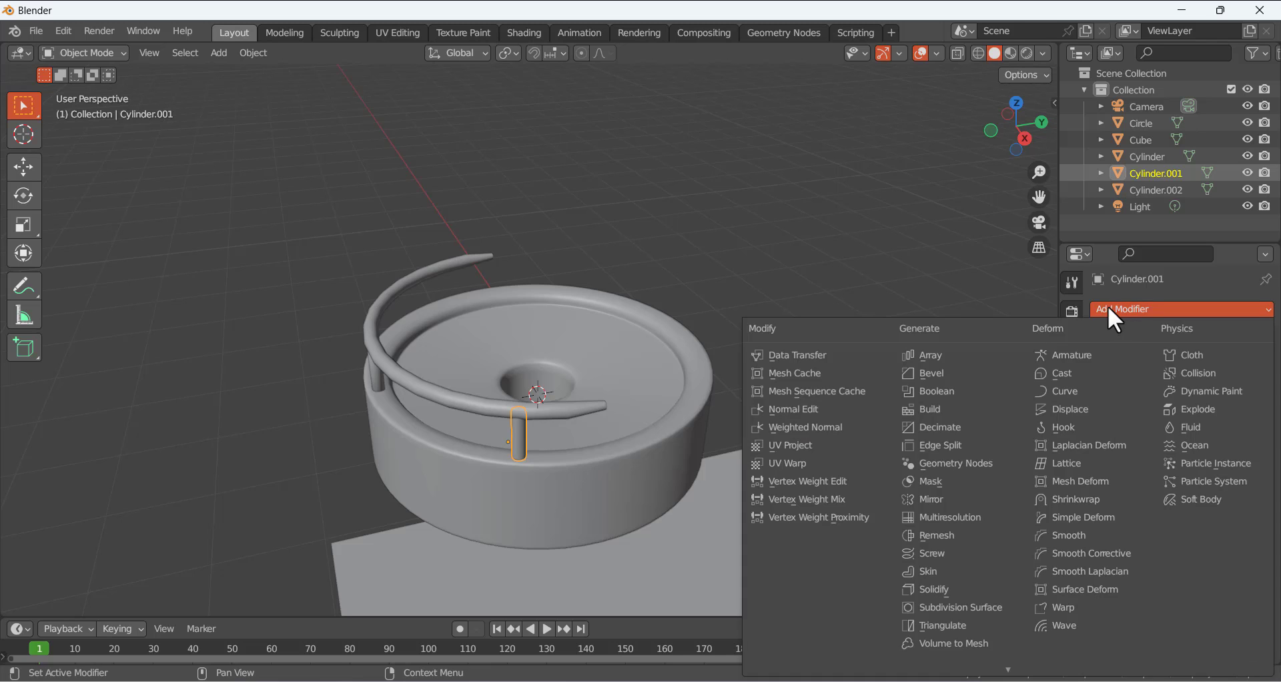
pyautogui.click(935, 499)
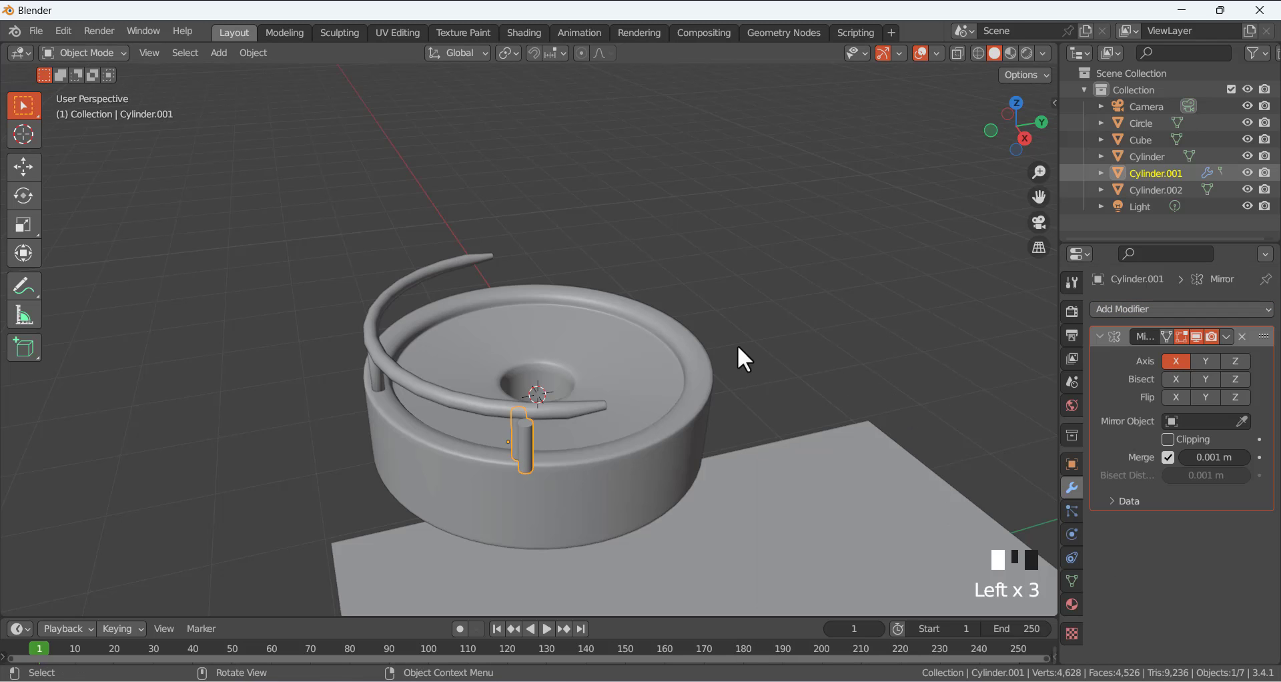
pyautogui.moveTo(737, 347); pyautogui.dragTo(856, 332, button='middle')
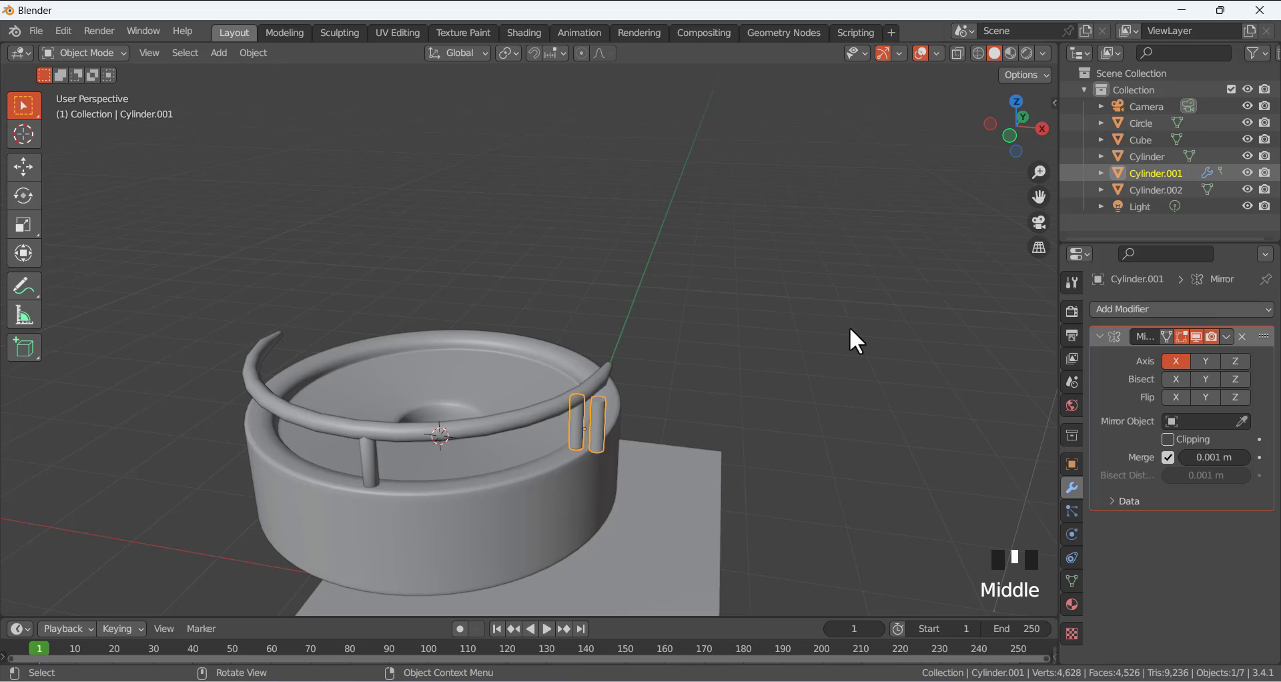
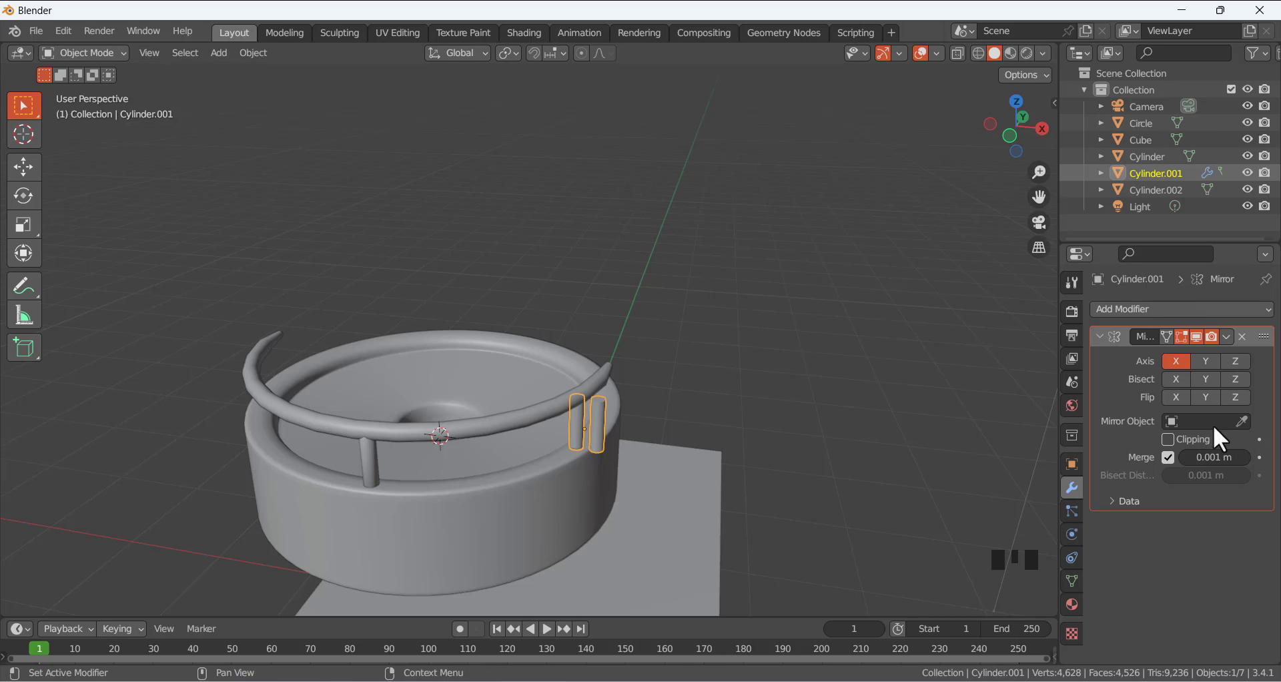
pyautogui.click(1242, 421)
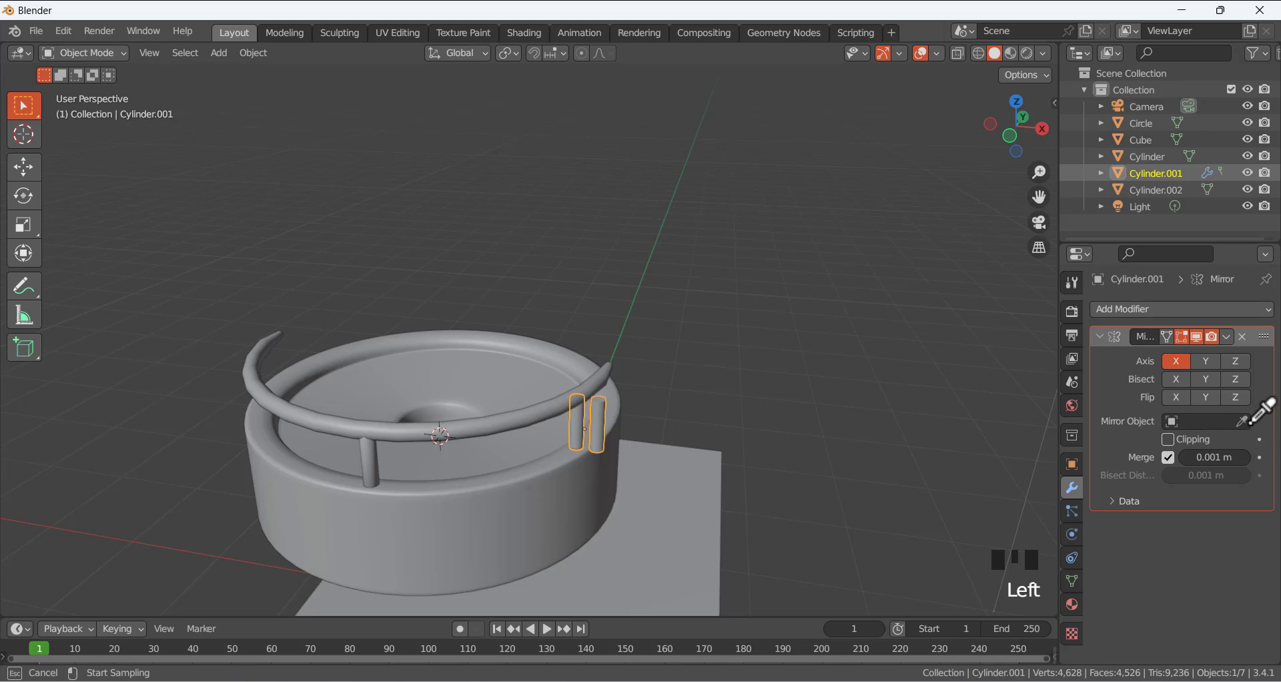
pyautogui.click(467, 367)
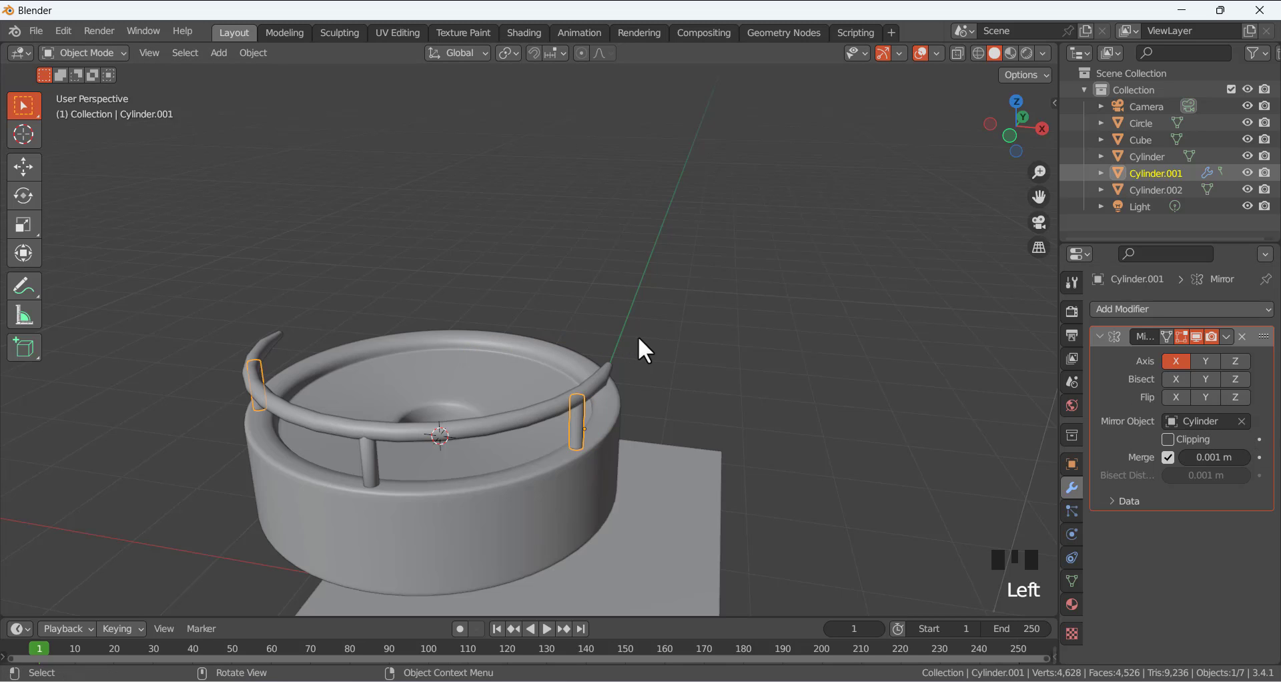
pyautogui.moveTo(638, 338); pyautogui.dragTo(507, 465, button='middle')
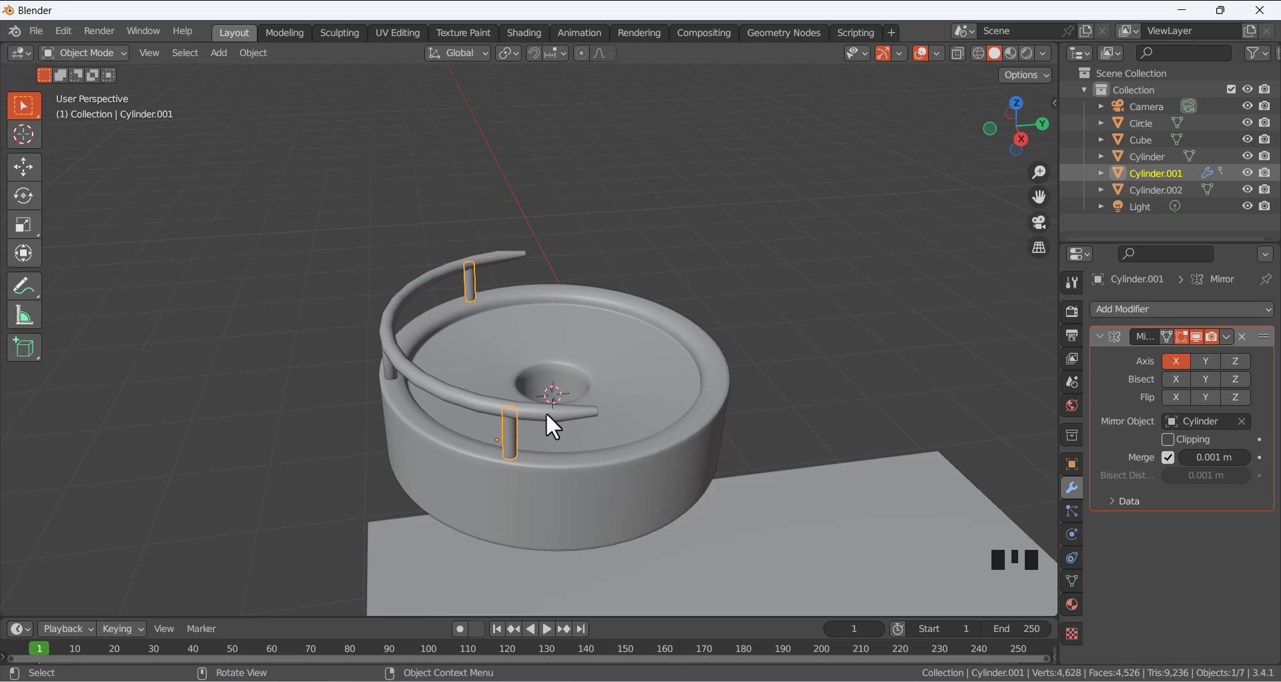
# Apply the Mirror modifier on the tube-end support cylinder.
pyautogui.click(637, 451)
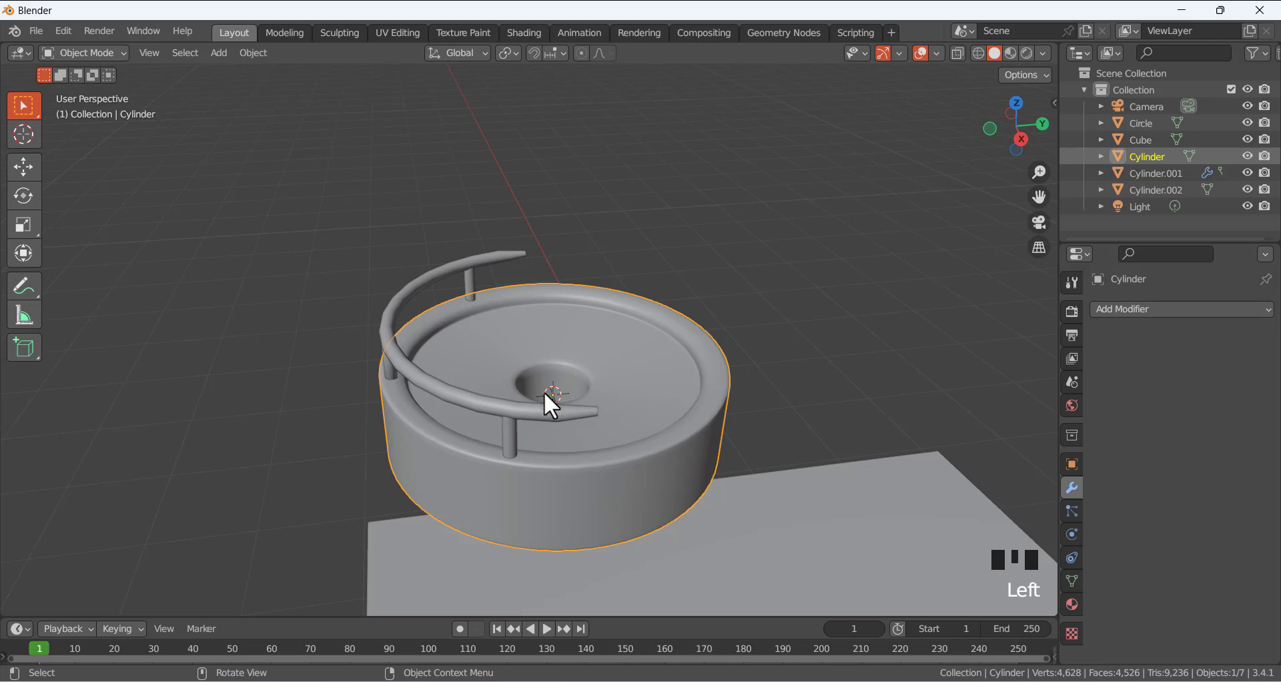
pyautogui.click(510, 438)
pyautogui.click(1226, 336)
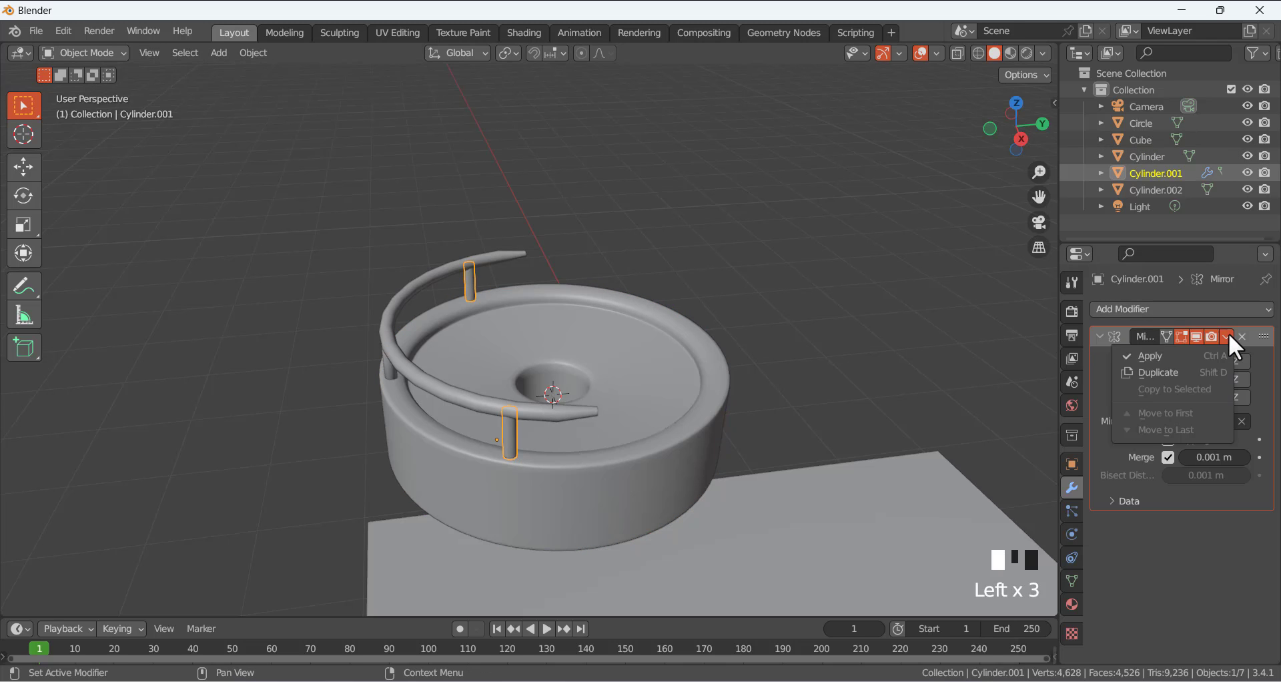
pyautogui.click(1160, 360)
pyautogui.scroll(-4, 633, 234)
pyautogui.moveTo(614, 277); pyautogui.dragTo(641, 377, button='middle')
pyautogui.scroll(6, 574, 383)
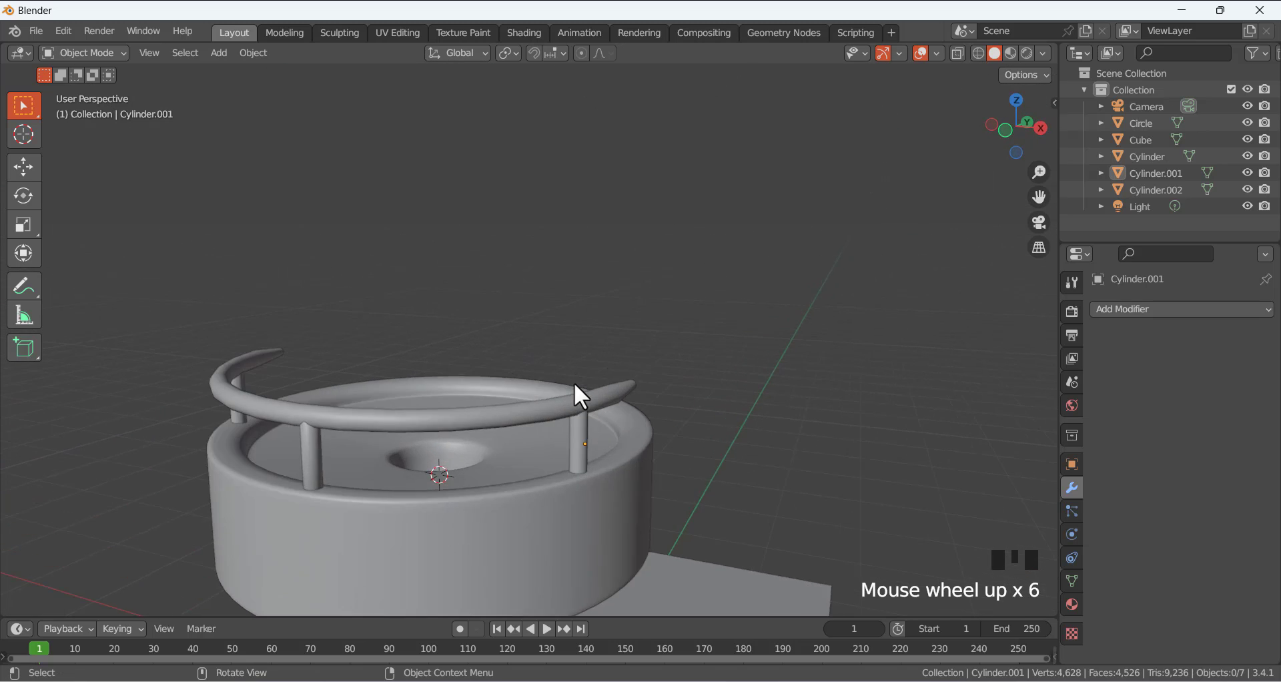
pyautogui.scroll(-2, 587, 397)
# Hide the rimmed disc in the viewport to expose the undersides of the support cylinders.
pyautogui.click(623, 458)
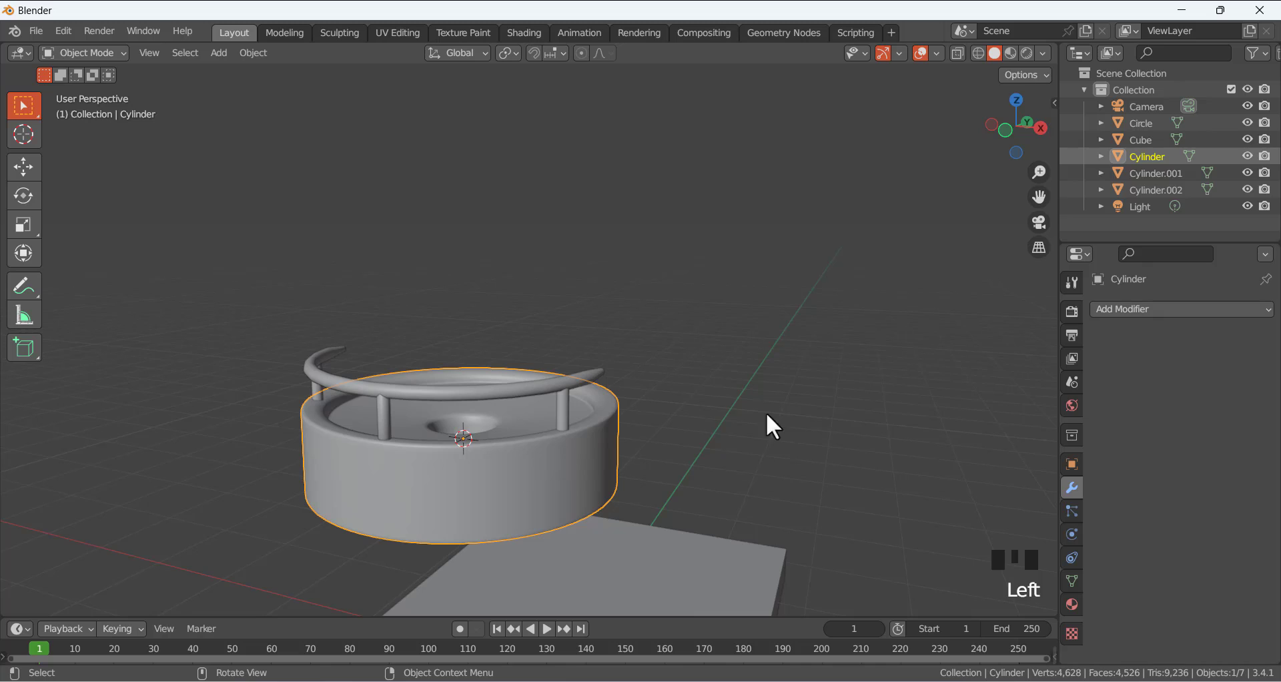
pyautogui.click(1245, 155)
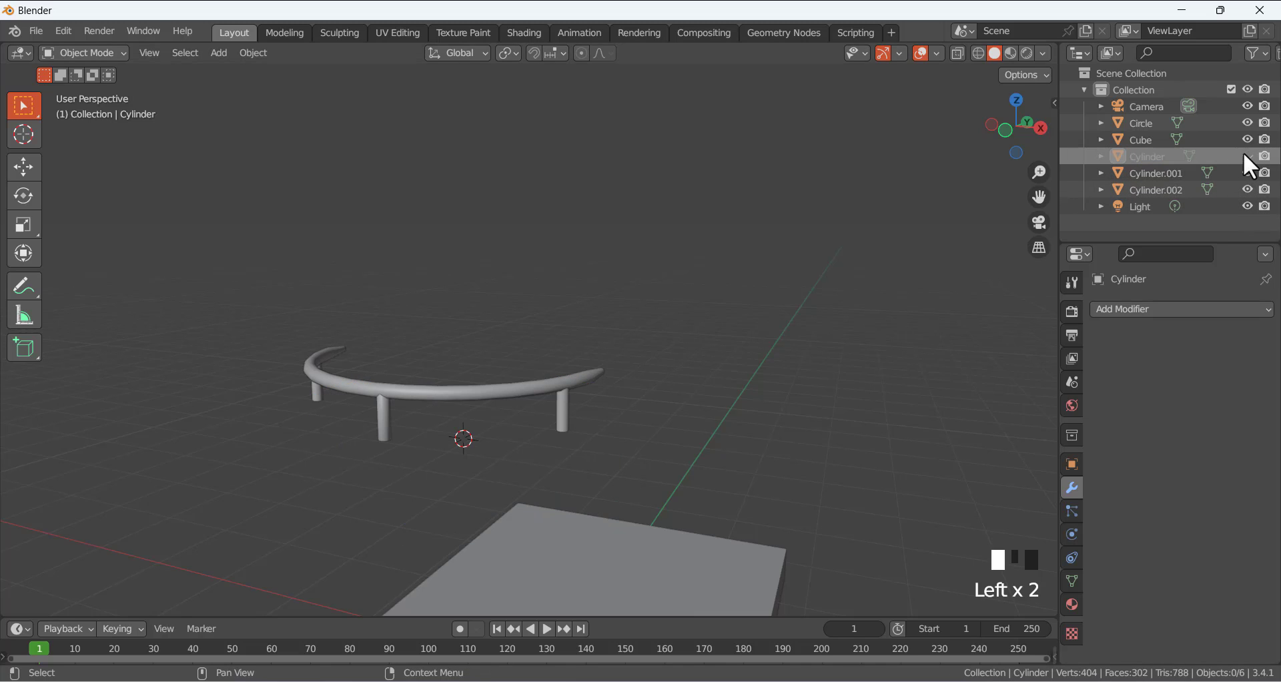
pyautogui.doubleClick(1148, 156)
pyautogui.click(907, 219)
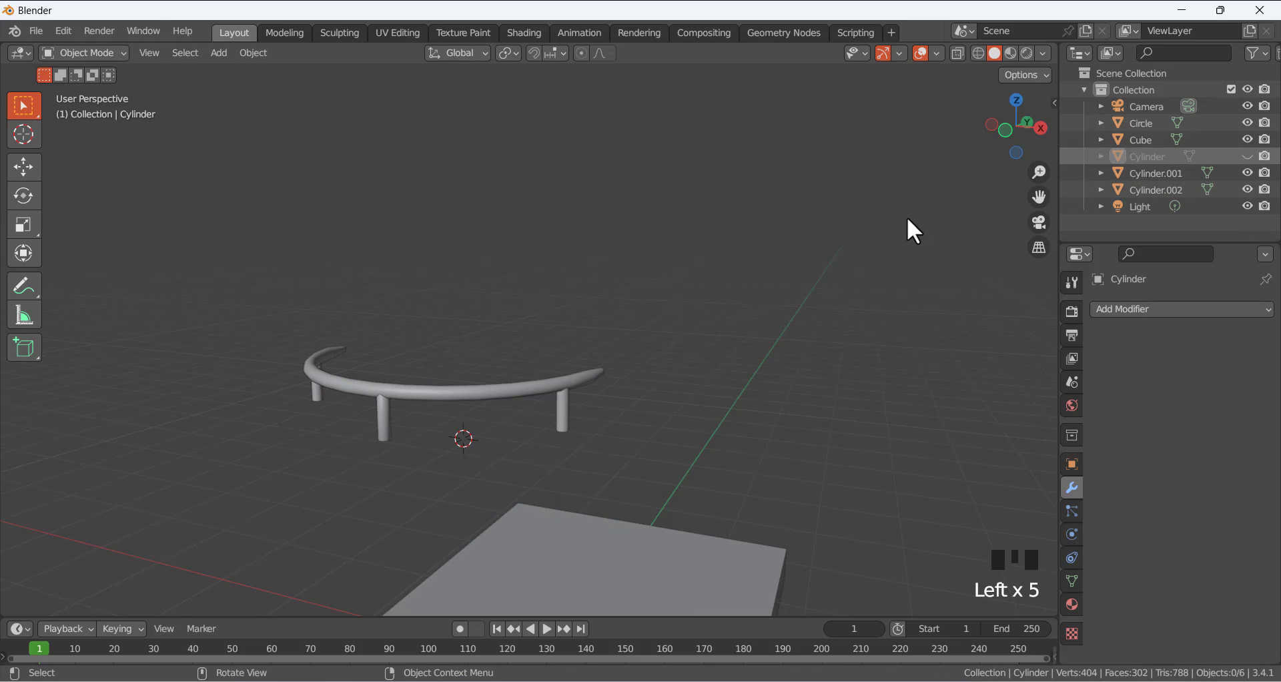
pyautogui.moveTo(511, 441); pyautogui.dragTo(563, 333, button='middle')
pyautogui.scroll(3, 494, 318)
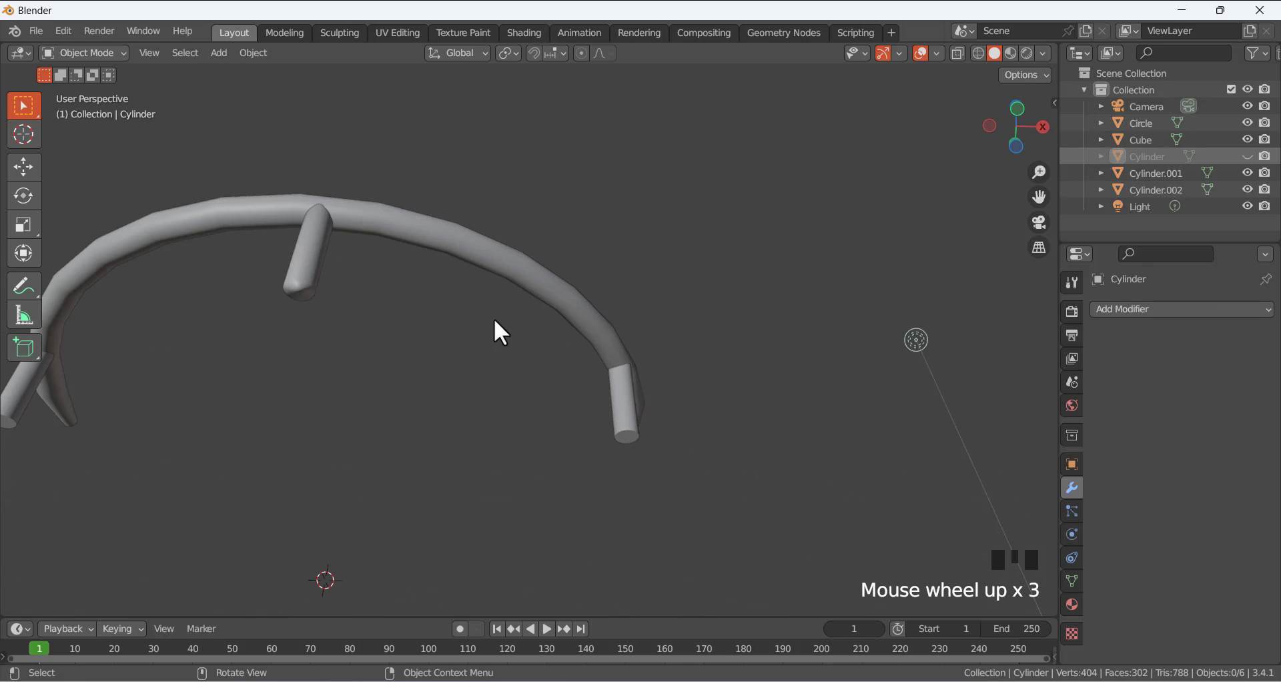
# In Edit Mode, move the bottom faces of both mirrored supports down along Z to the slab's level, then return to Object Mode.
pyautogui.click(623, 434)
pyautogui.scroll(1, 700, 467)
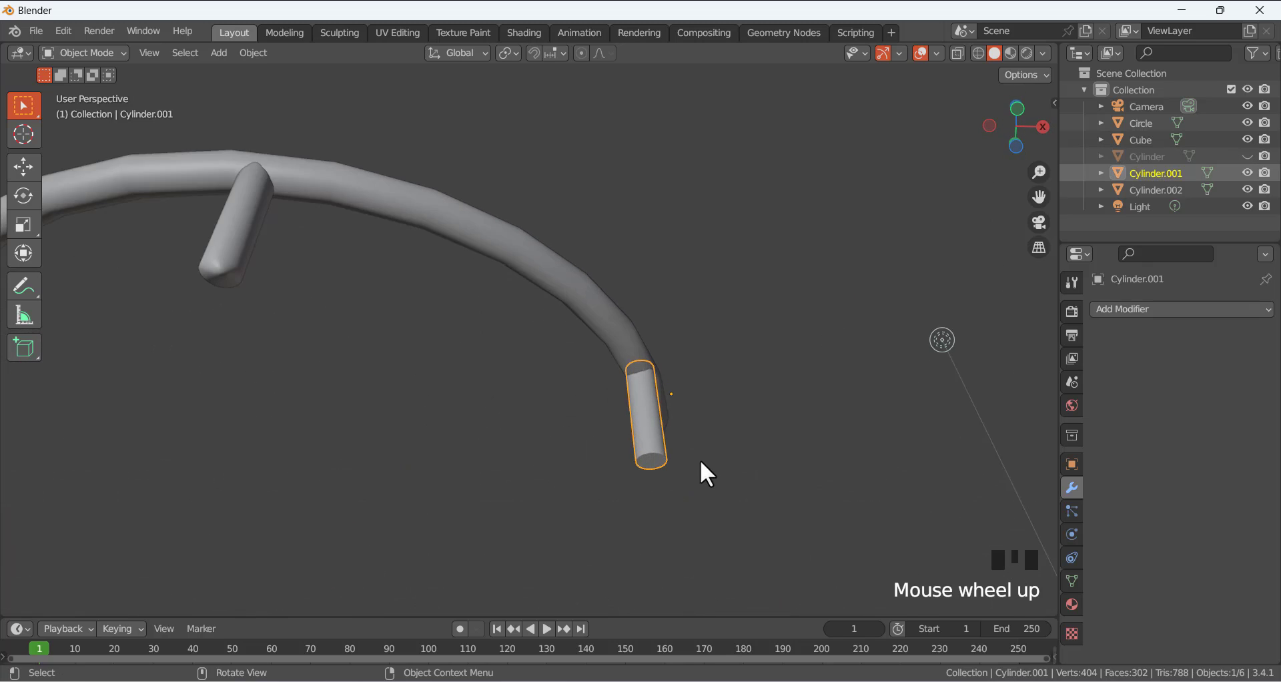
pyautogui.scroll(-3, 700, 464)
pyautogui.press('Tab')
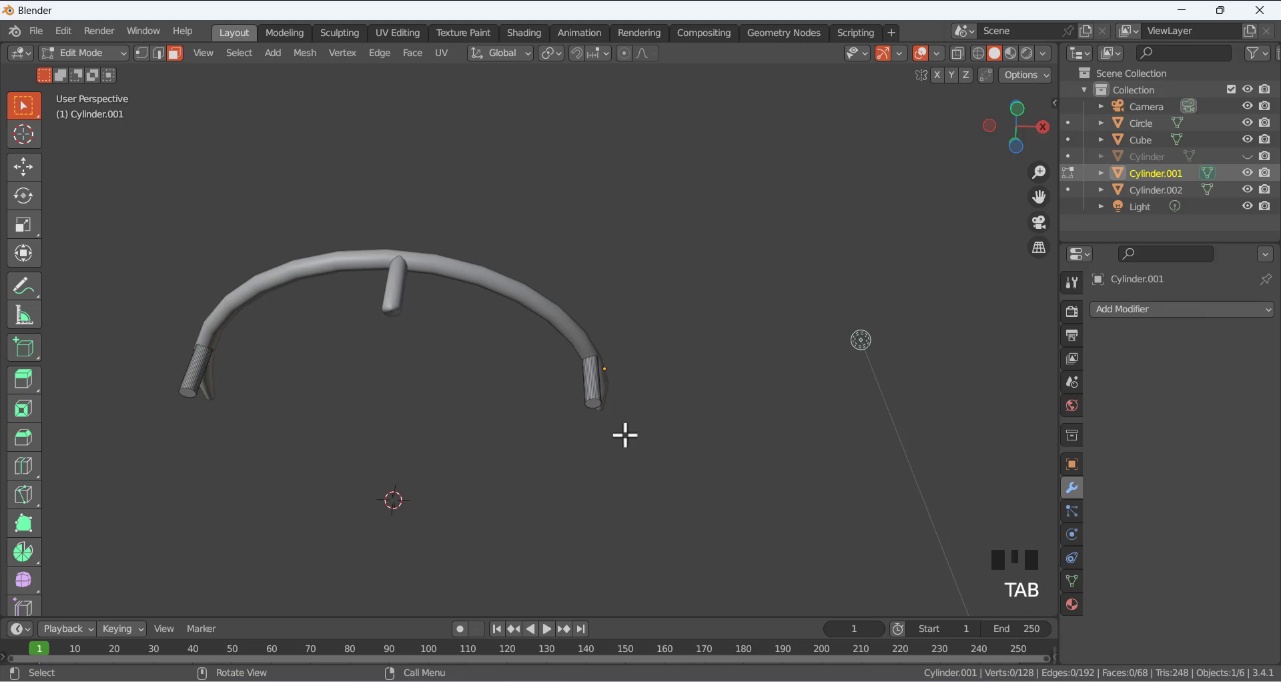
pyautogui.scroll(1, 564, 435)
pyautogui.scroll(-1, 566, 436)
pyautogui.scroll(3, 592, 410)
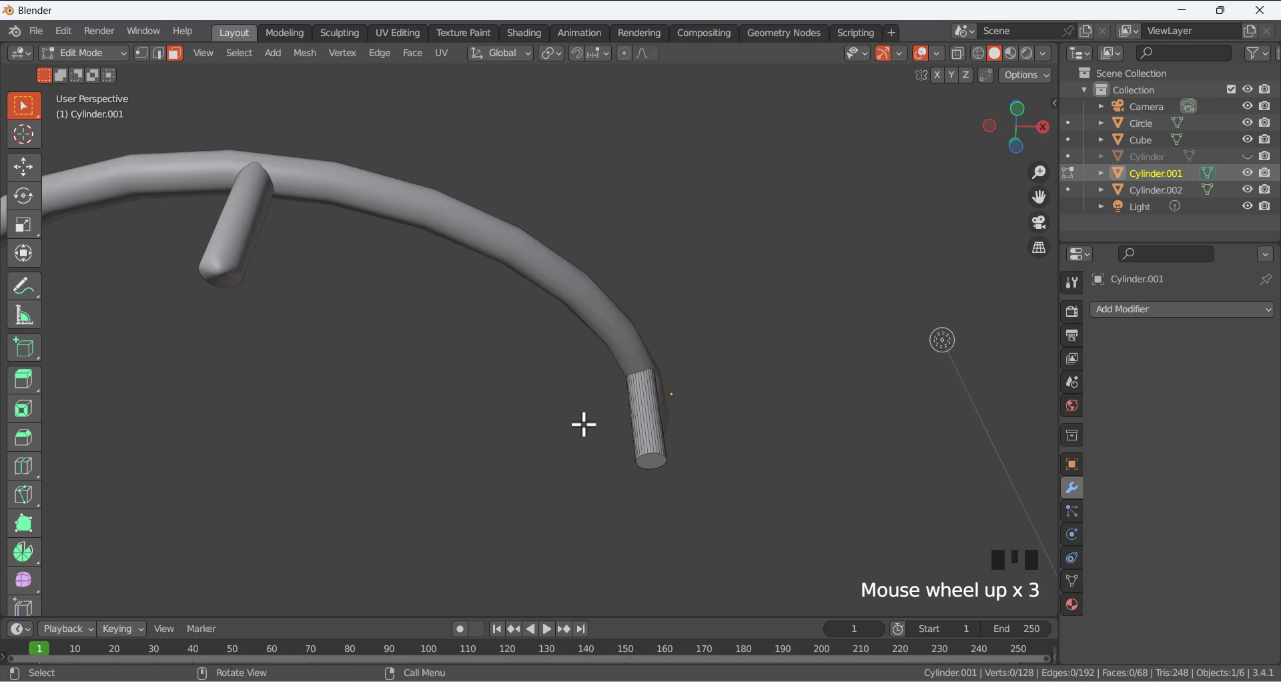
pyautogui.scroll(-1, 591, 438)
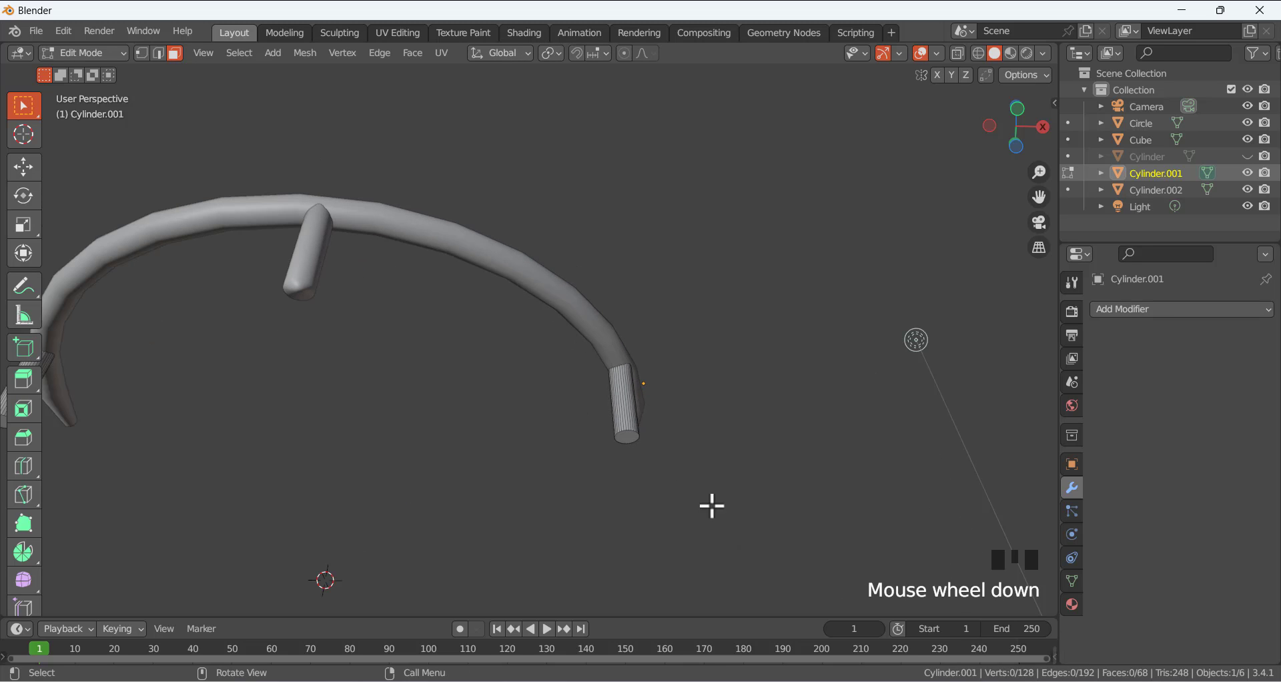
pyautogui.click(624, 438)
pyautogui.scroll(-2, 434, 463)
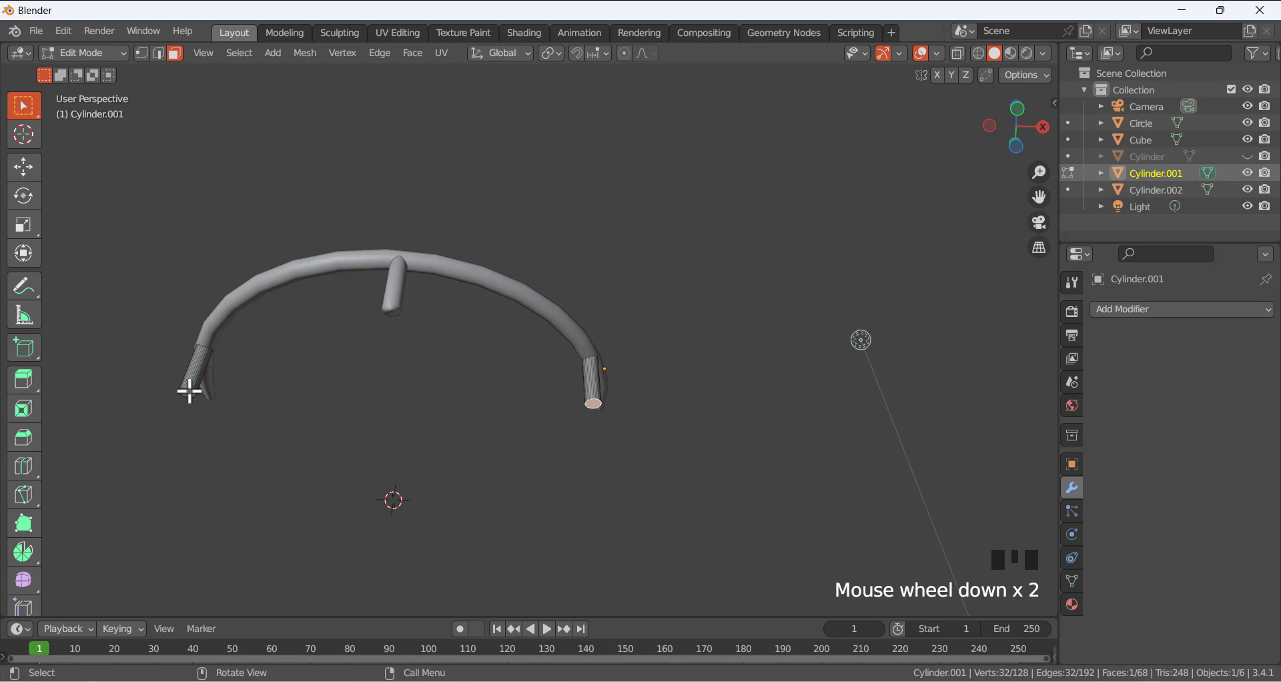
pyautogui.keyDown('shift'); pyautogui.click(190, 392); pyautogui.keyUp('shift')
pyautogui.scroll(-5, 403, 347)
pyautogui.moveTo(403, 346); pyautogui.dragTo(286, 453, button='middle')
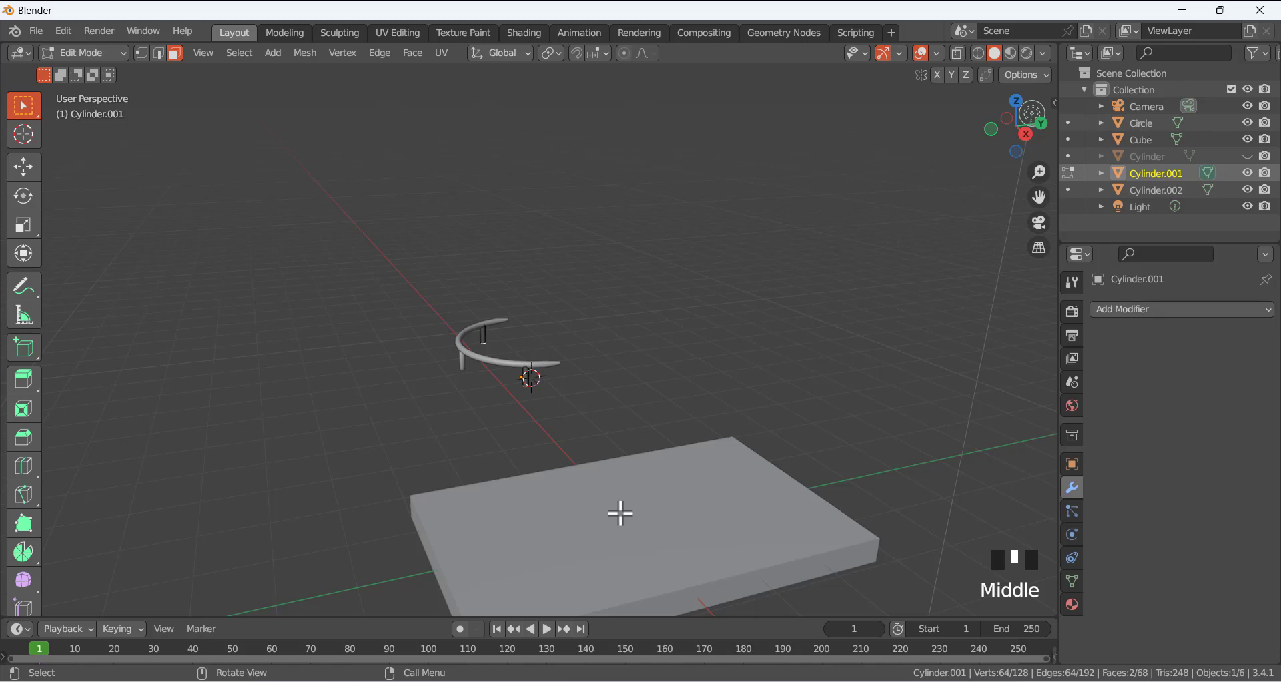
pyautogui.press('g')
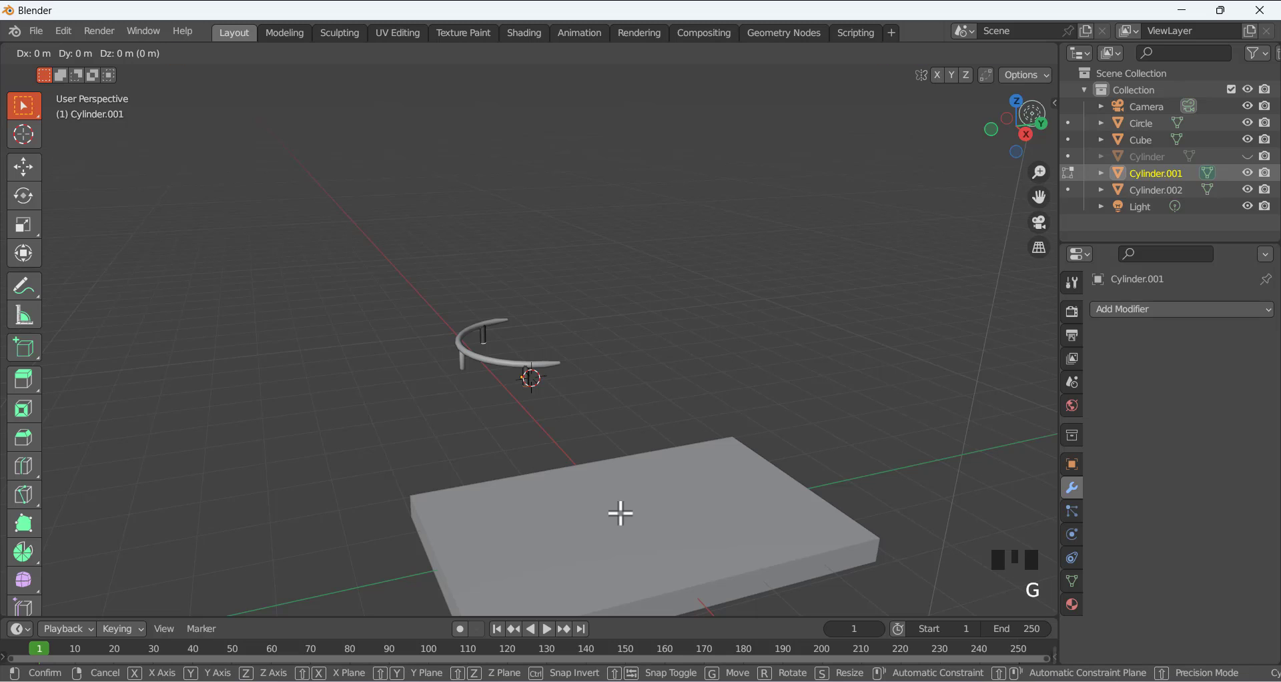
pyautogui.press('z')
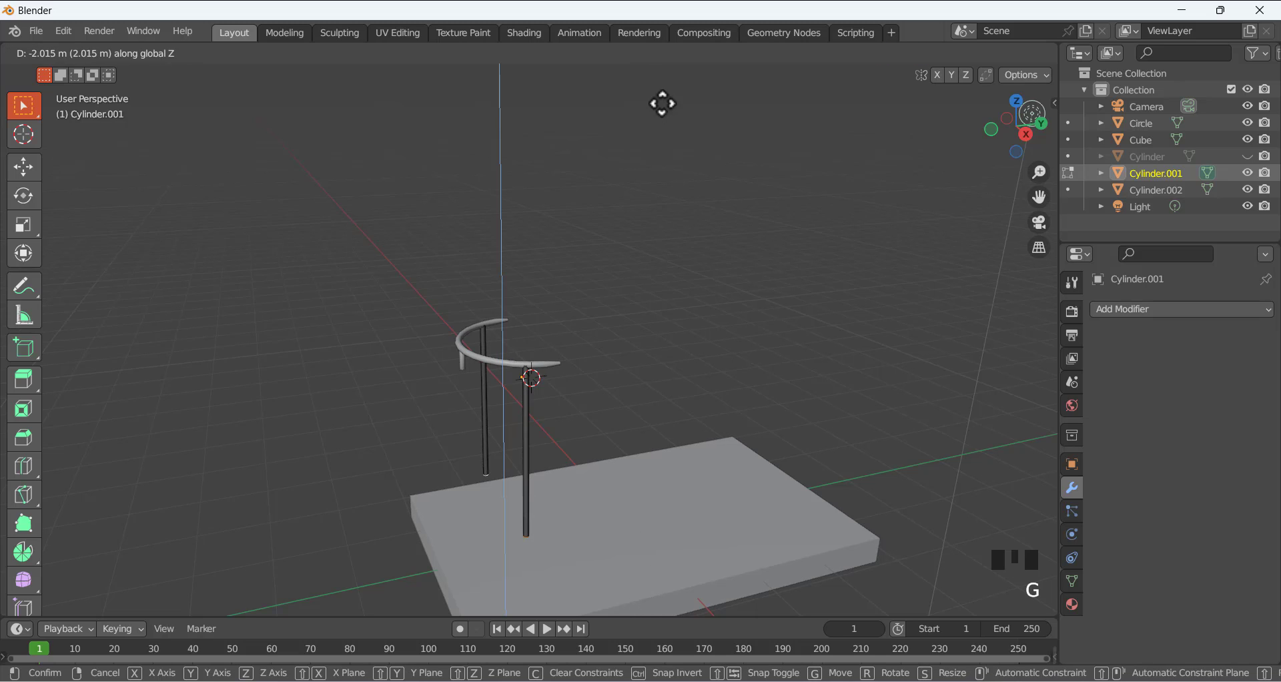
pyautogui.click(677, 145)
pyautogui.click(587, 207)
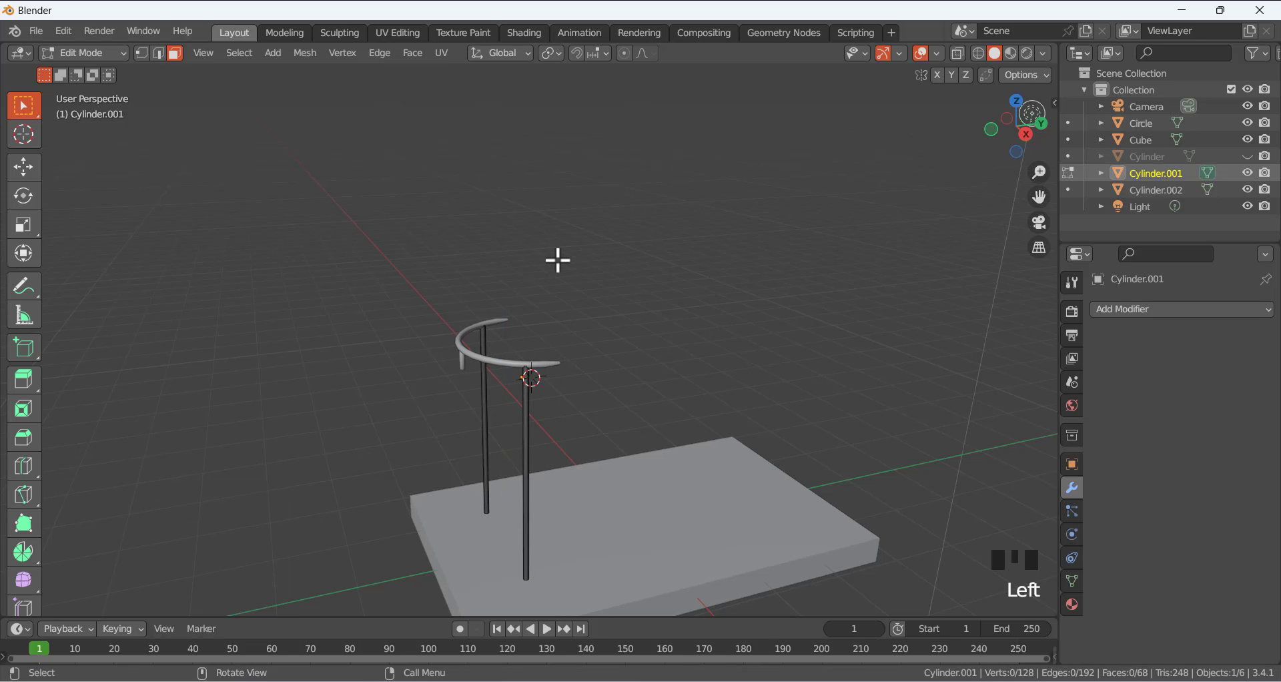
pyautogui.moveTo(566, 327); pyautogui.dragTo(618, 287, button='middle')
pyautogui.press('Tab')
# Enable Auto Smooth at 30° on the short support cylinder under the tube's middle.
pyautogui.scroll(4, 489, 348)
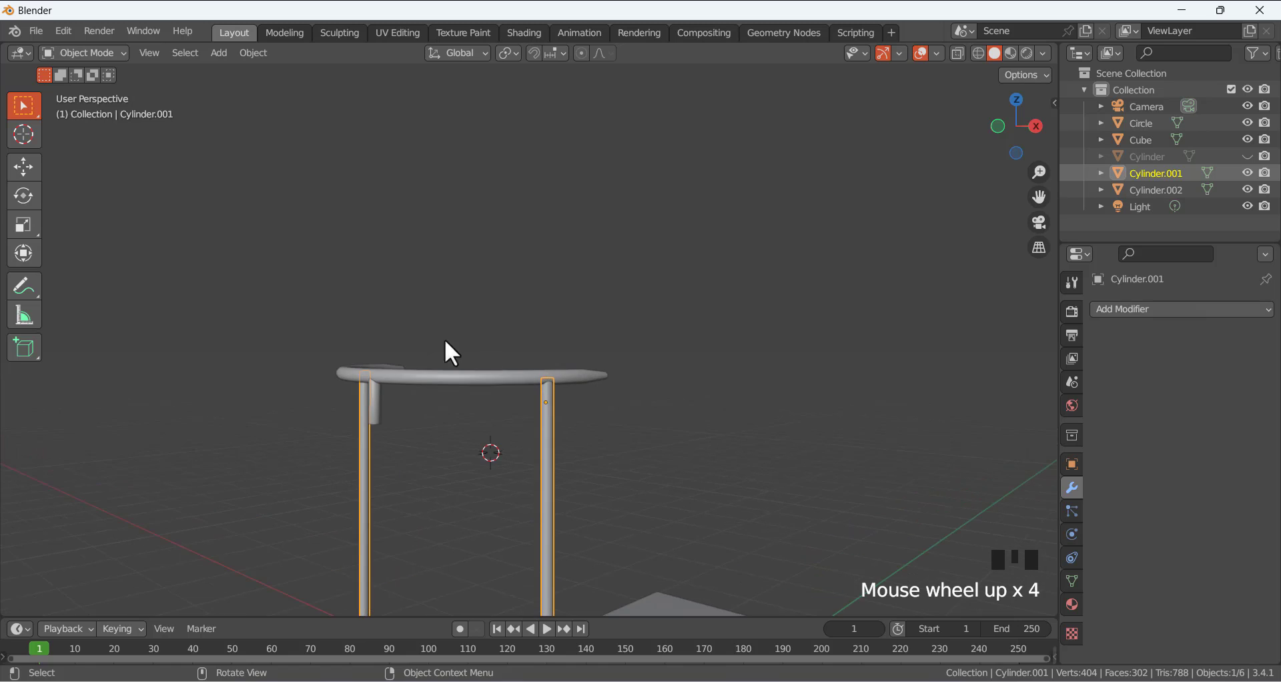
pyautogui.moveTo(446, 349); pyautogui.dragTo(434, 435, button='middle')
pyautogui.click(435, 435)
pyautogui.scroll(2, 378, 380)
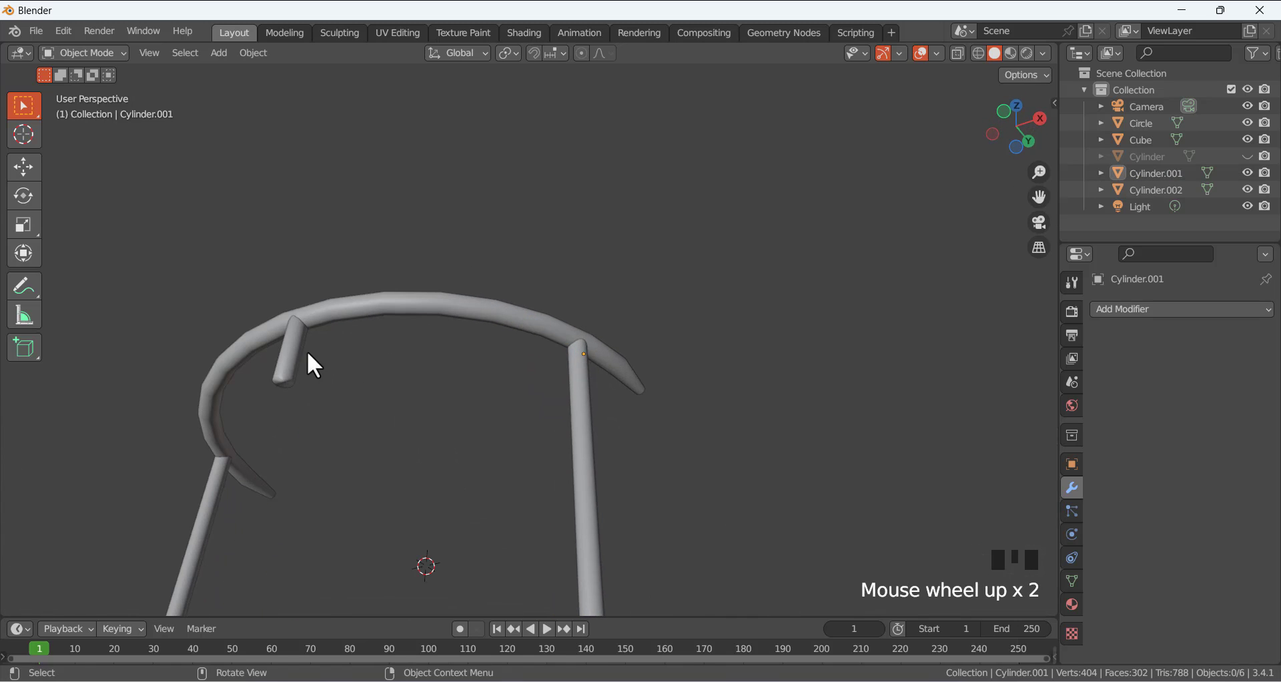
pyautogui.click(304, 357)
pyautogui.click(1074, 579)
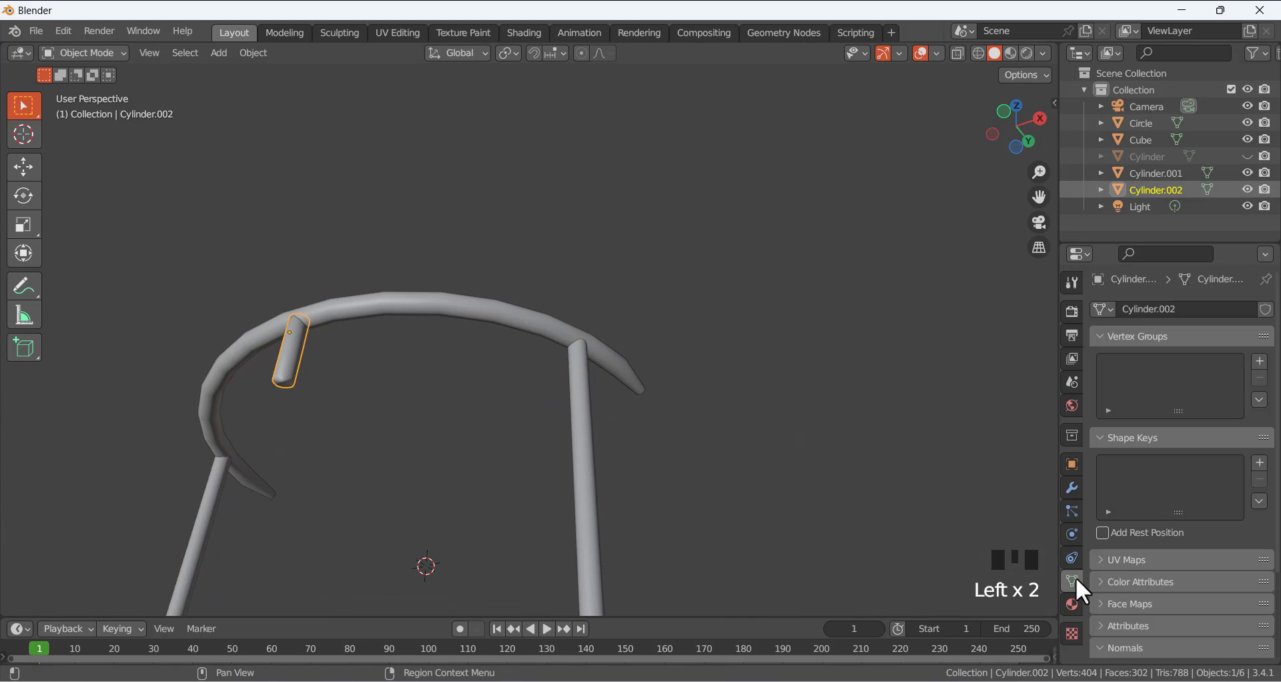
pyautogui.scroll(-4, 1106, 615)
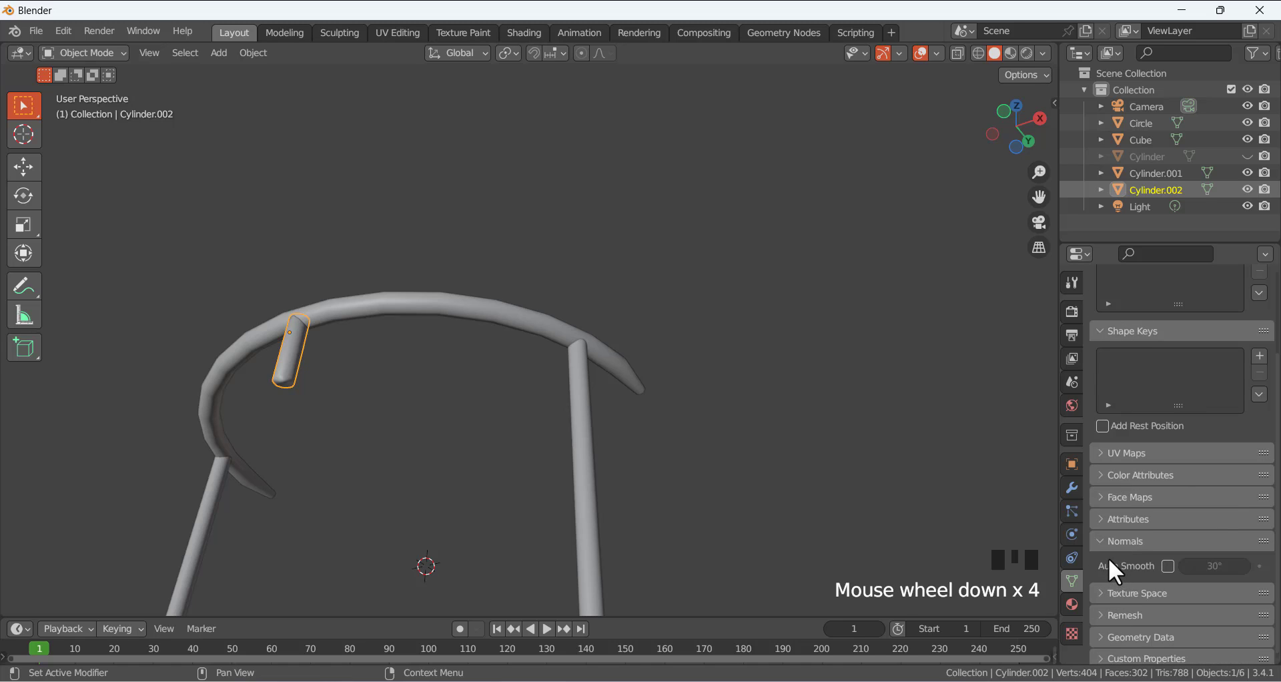
pyautogui.click(1161, 566)
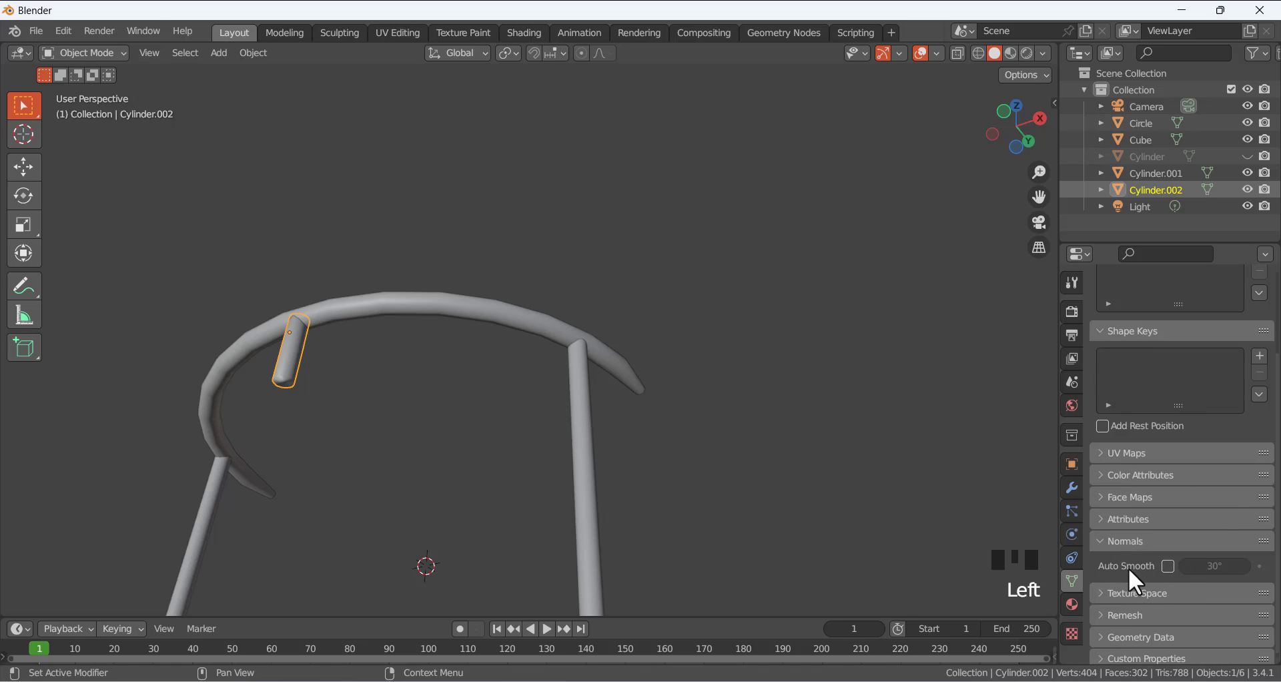
pyautogui.click(1169, 564)
pyautogui.click(1207, 565)
pyautogui.click(890, 409)
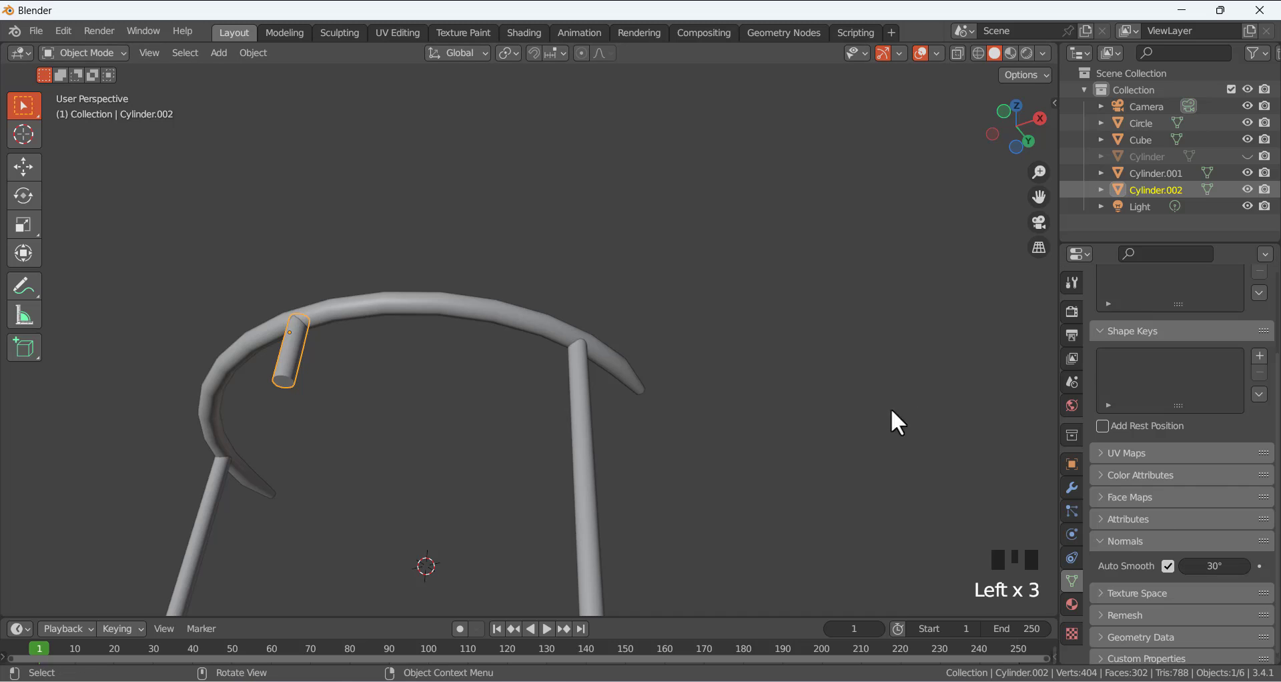
# Extrude the bottom face of the tube's middle support down about 2.66 m to the slab, then return to Object Mode.
pyautogui.press('Tab')
pyautogui.scroll(2, 267, 360)
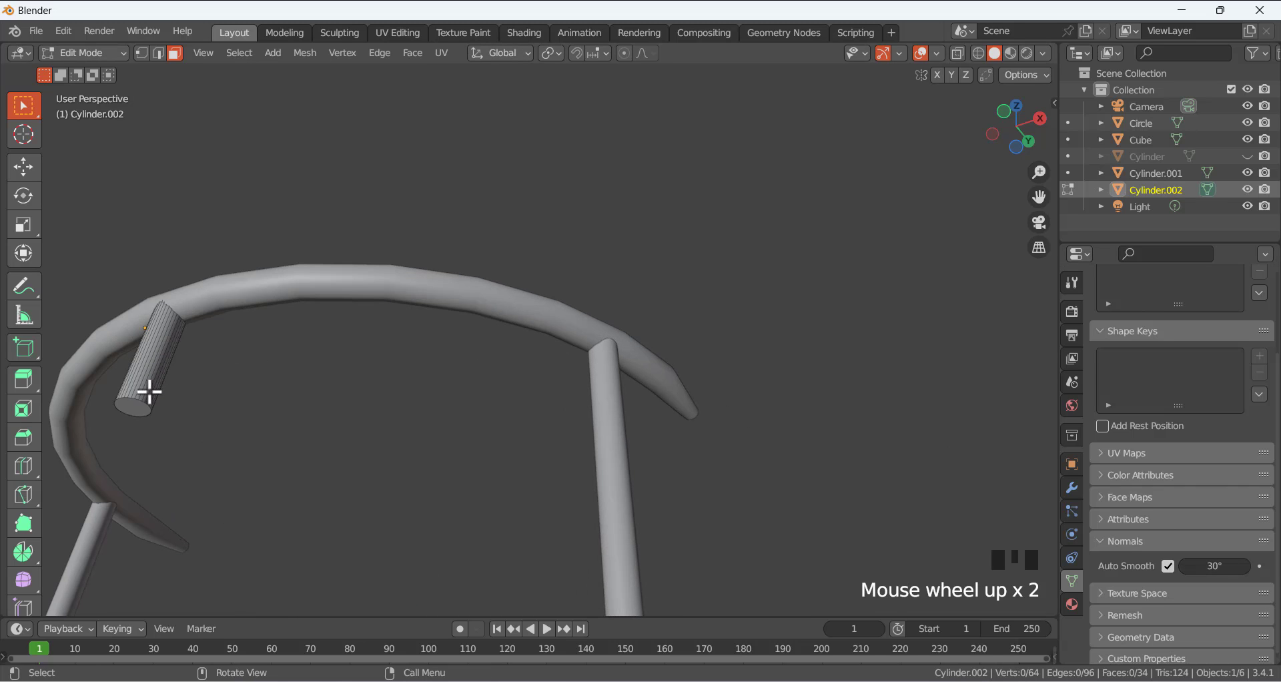
pyautogui.click(133, 406)
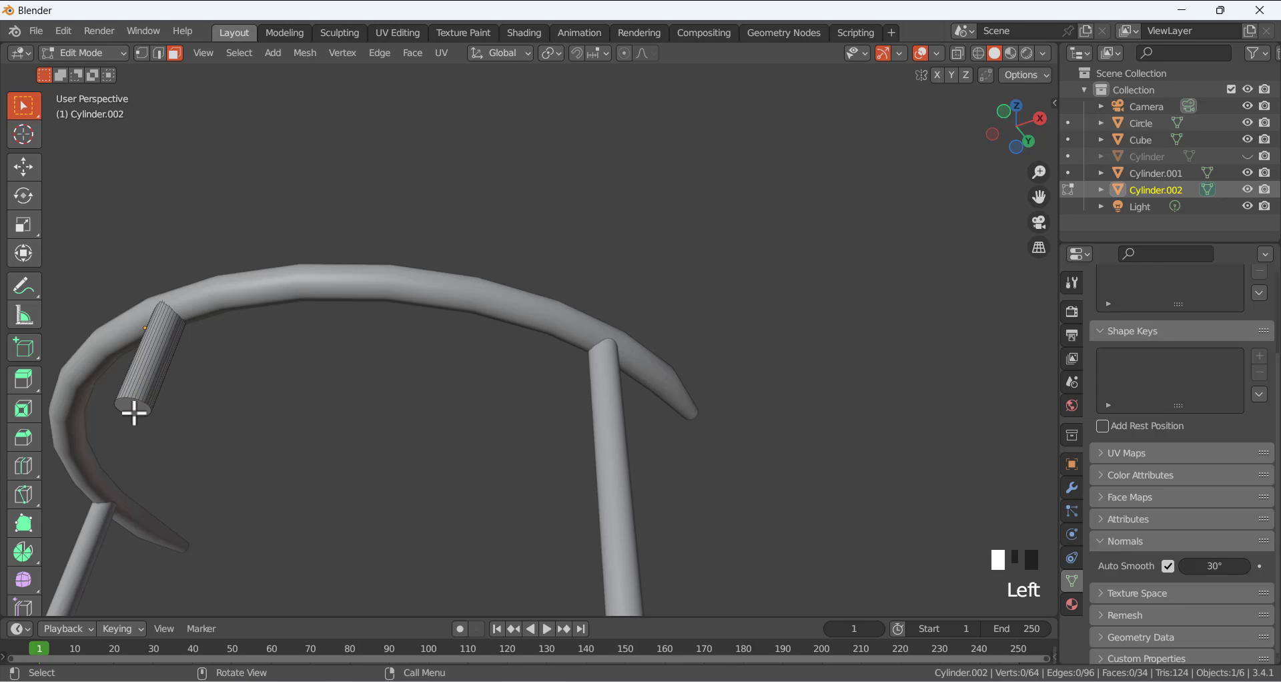
pyautogui.scroll(-7, 349, 426)
pyautogui.moveTo(467, 387); pyautogui.dragTo(458, 486, button='middle')
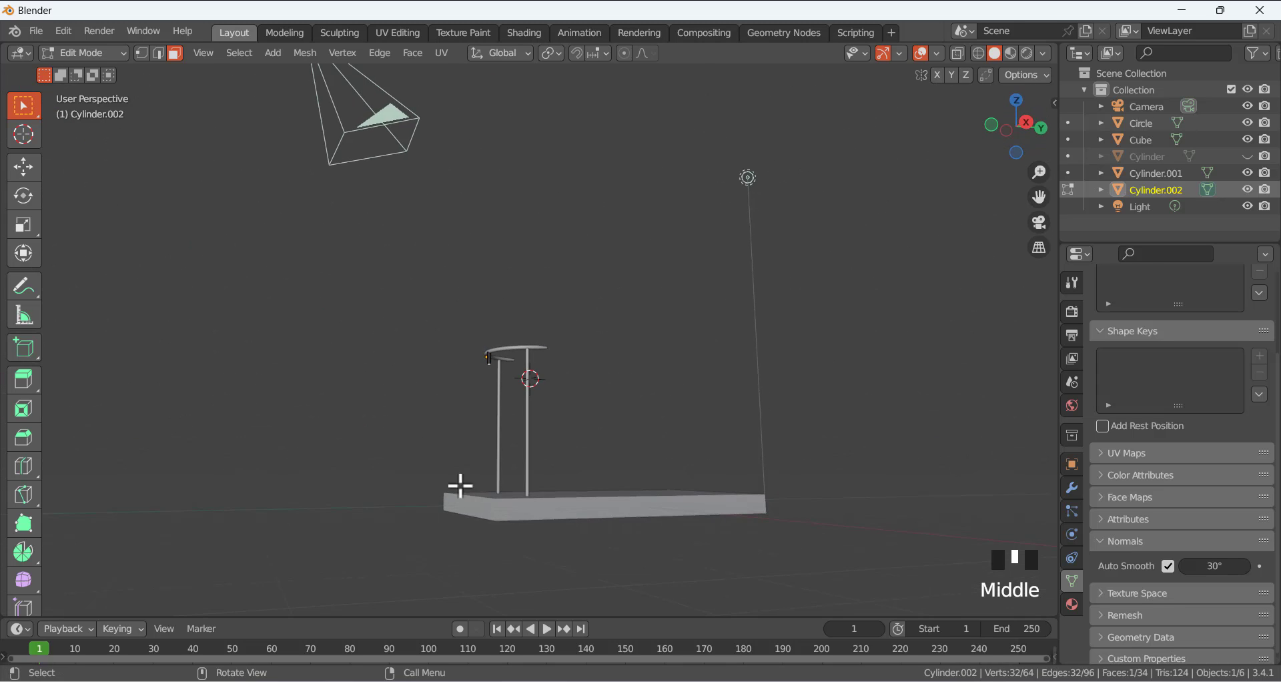
pyautogui.moveTo(635, 394); pyautogui.dragTo(646, 420, button='middle')
pyautogui.press('e')
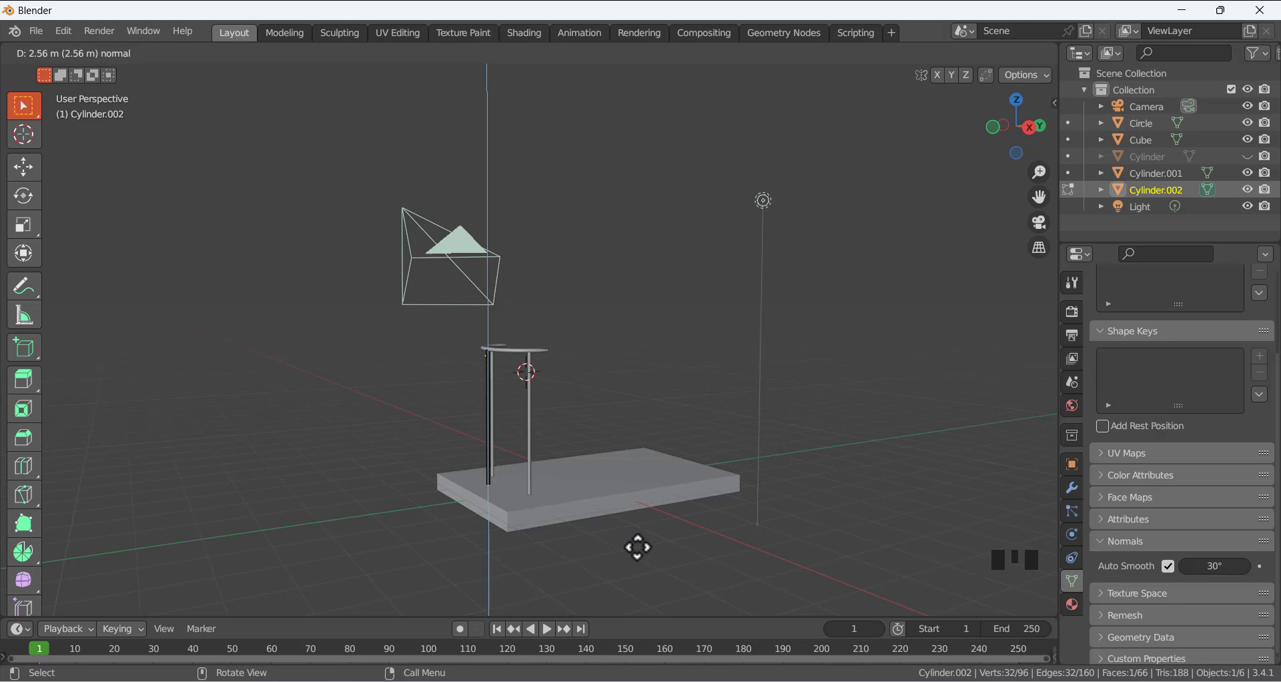
pyautogui.click(637, 546)
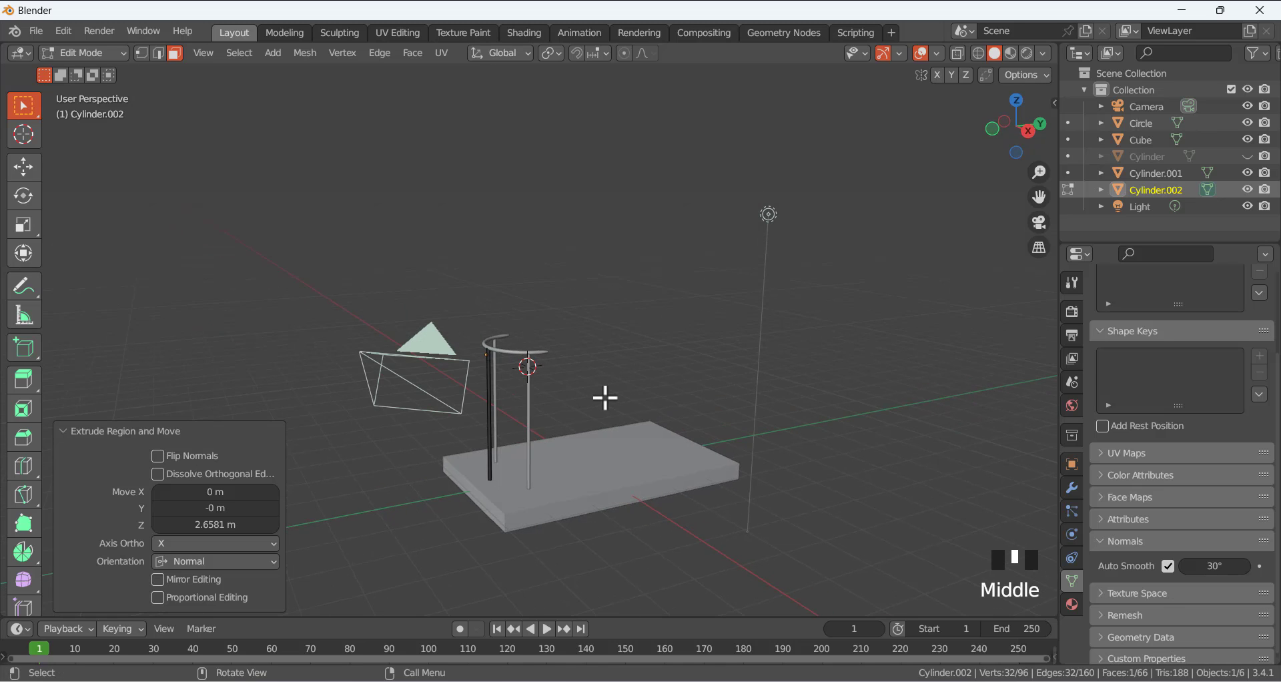
pyautogui.press('Tab')
pyautogui.scroll(3, 543, 366)
pyautogui.click(542, 366)
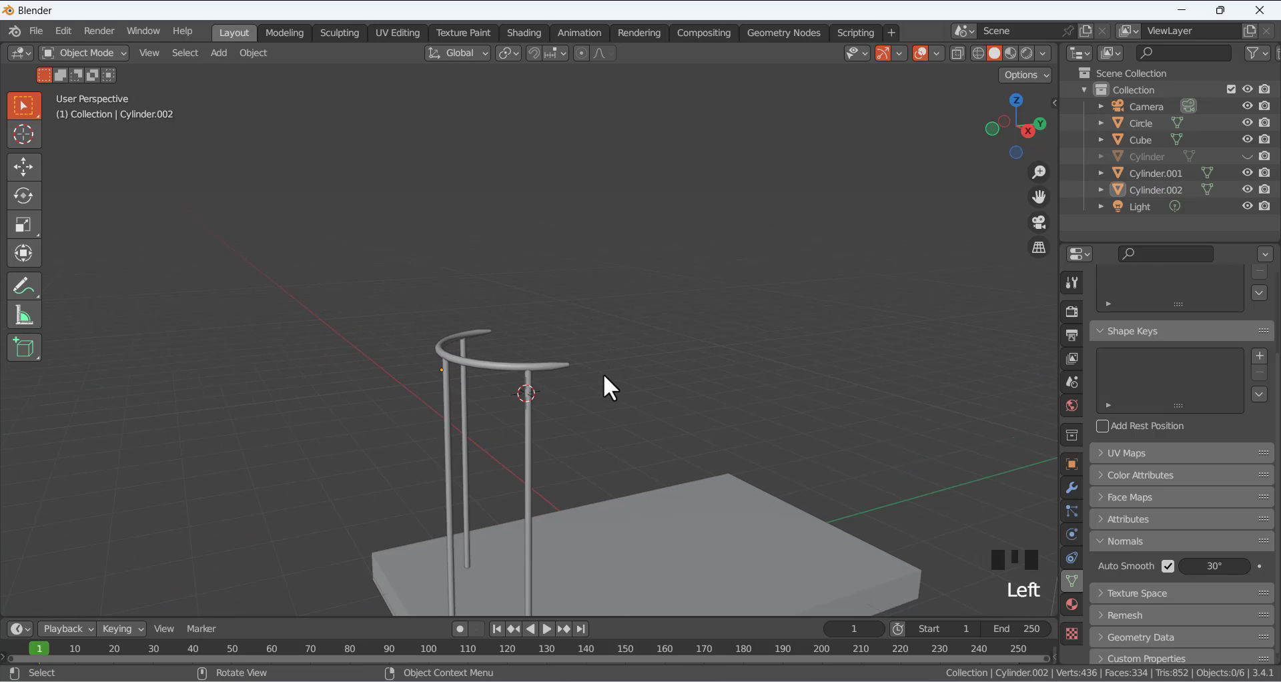
pyautogui.scroll(-2, 603, 375)
pyautogui.moveTo(613, 354); pyautogui.dragTo(536, 379, button='middle')
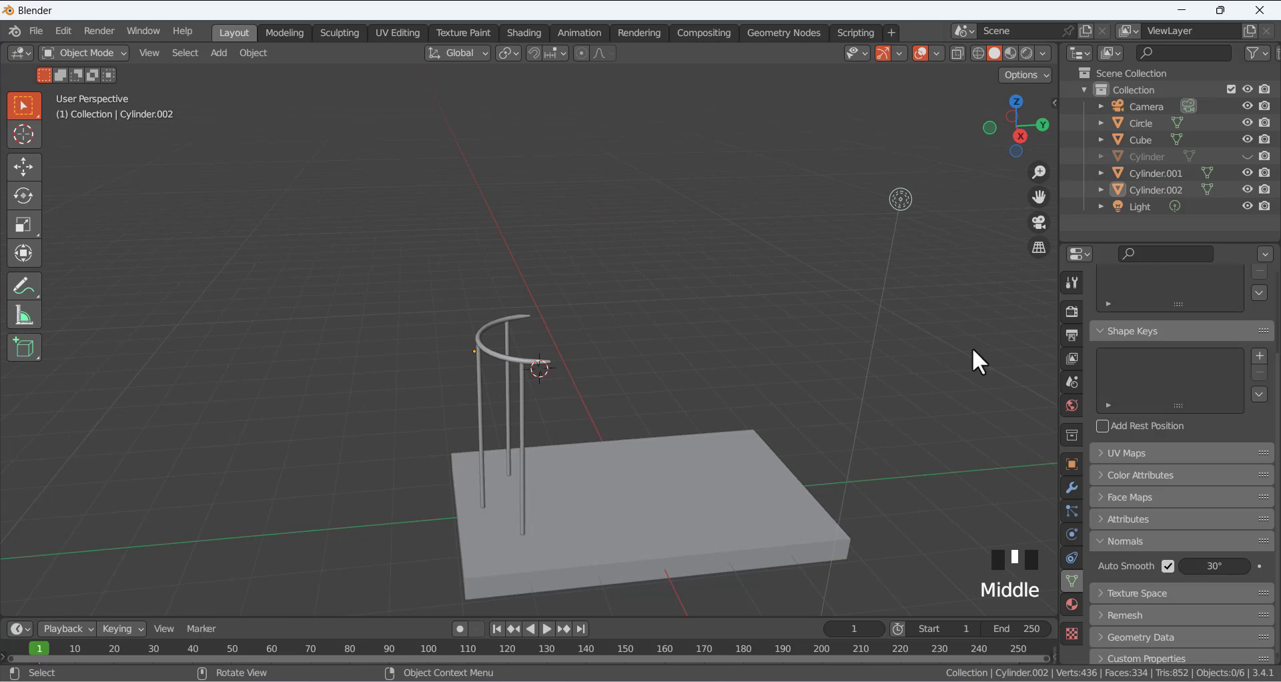
# Unhide the rimmed disc in the viewport.
pyautogui.click(1247, 156)
pyautogui.click(711, 250)
pyautogui.moveTo(711, 251); pyautogui.dragTo(654, 278, button='middle')
pyautogui.scroll(-3, 651, 323)
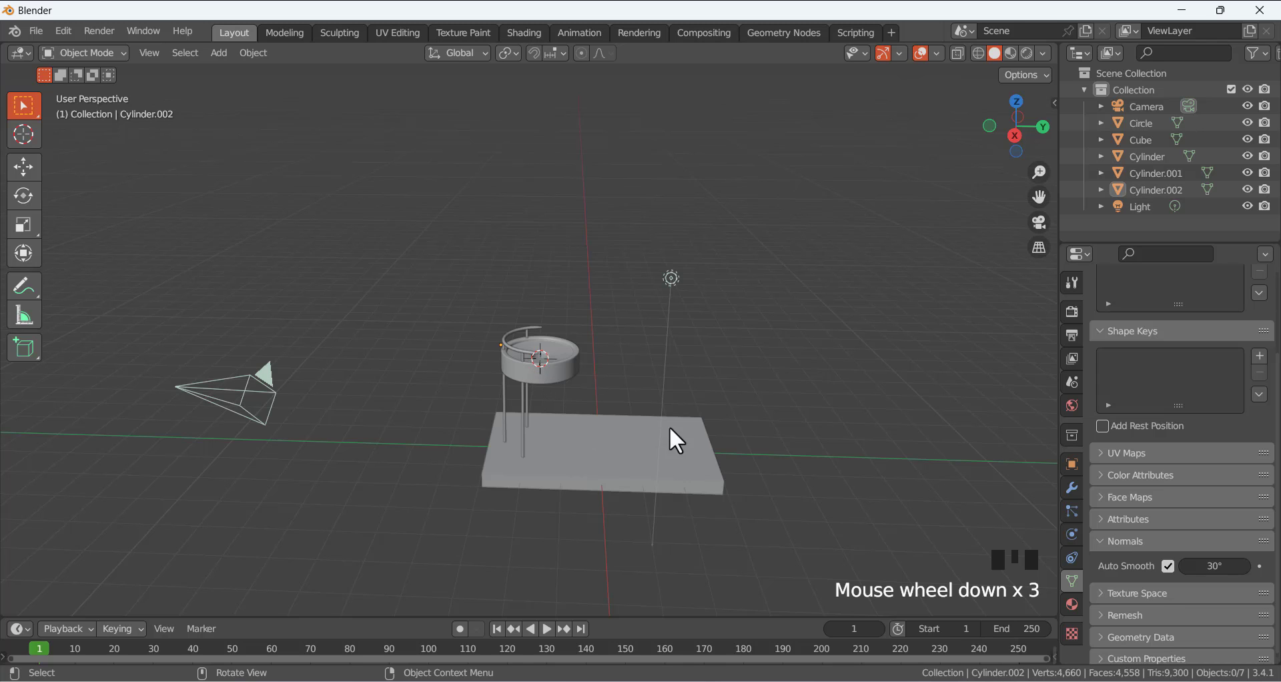
pyautogui.scroll(-2, 571, 342)
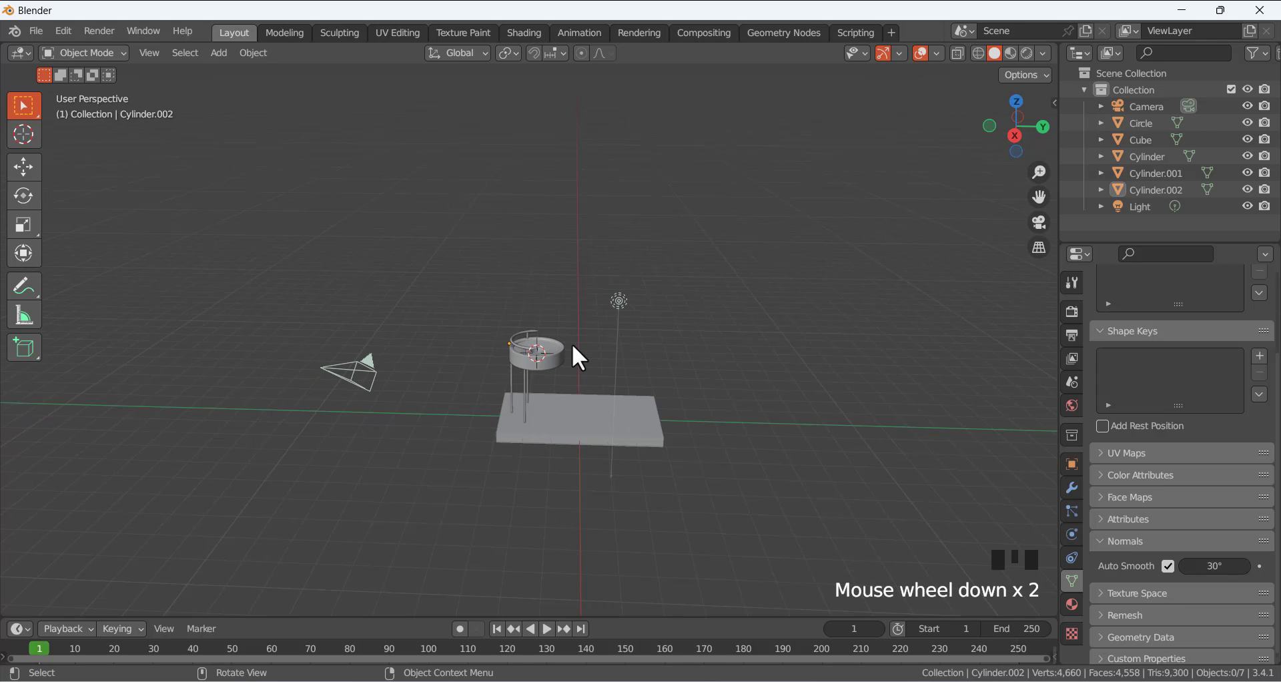
# Add a NURBS path curve at the 3D cursor in the disc's centre.
pyautogui.moveTo(571, 343); pyautogui.dragTo(565, 230, button='middle')
pyautogui.scroll(8, 564, 298)
pyautogui.hotkey('shift', 'a')
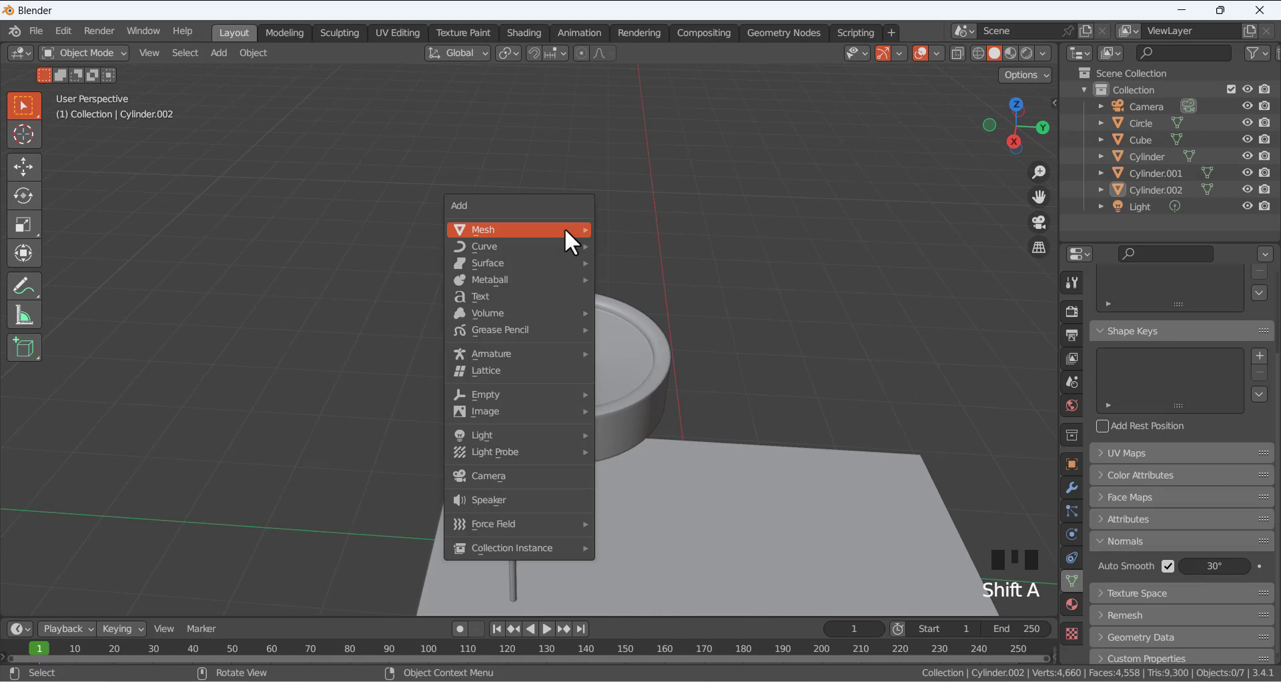
pyautogui.moveTo(564, 228)
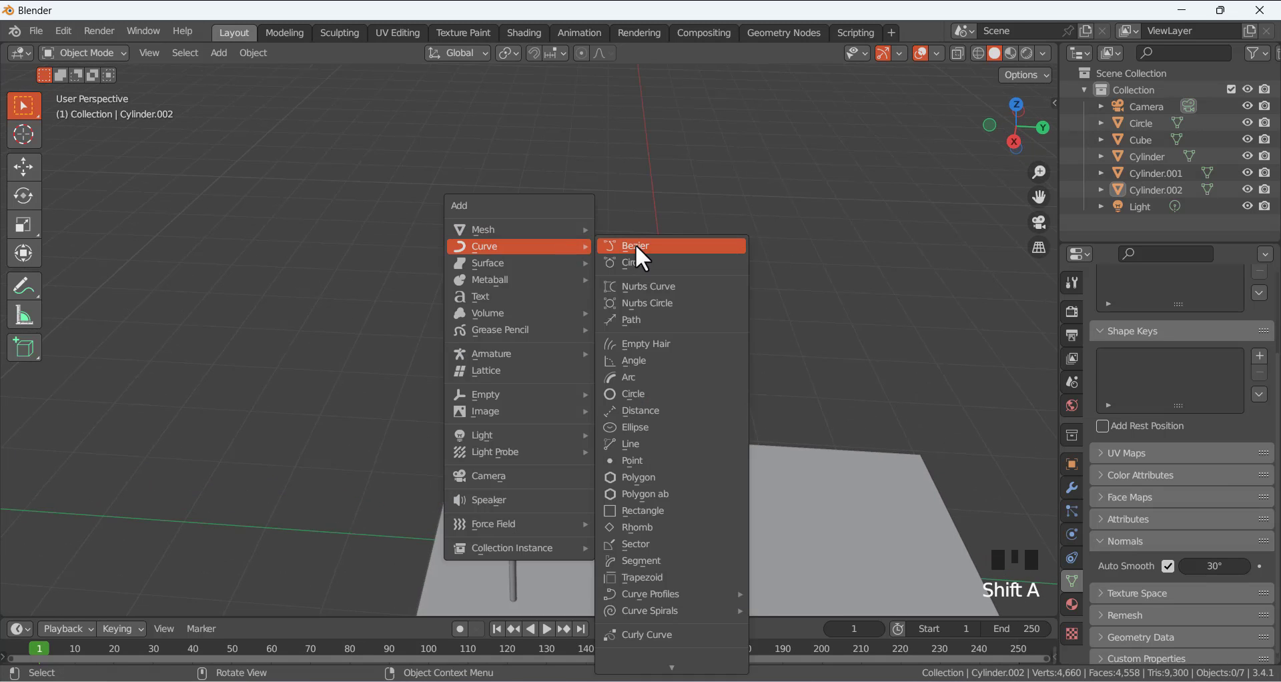
pyautogui.click(642, 321)
pyautogui.scroll(-4, 631, 259)
pyautogui.moveTo(631, 260); pyautogui.dragTo(625, 303, button='middle')
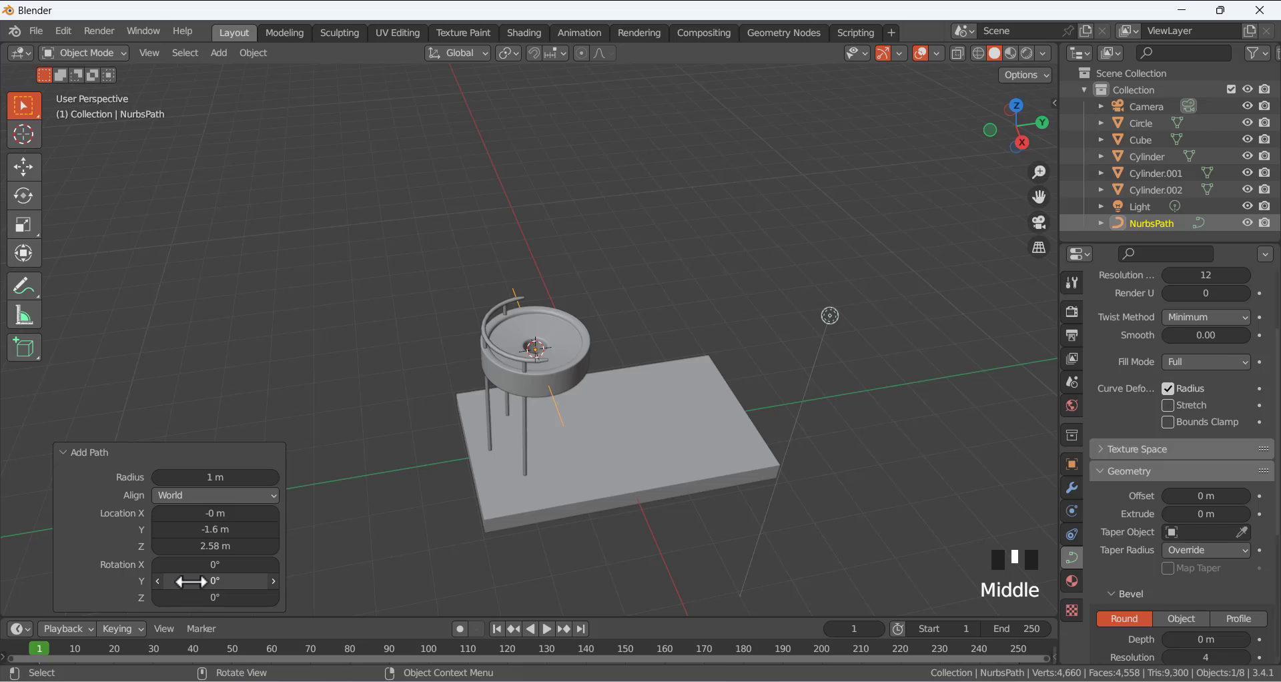
# Set the new path's rotation to 0° about Y and 90° about Z.
pyautogui.moveTo(215, 581); pyautogui.dragTo(212, 581)
pyautogui.click(211, 582)
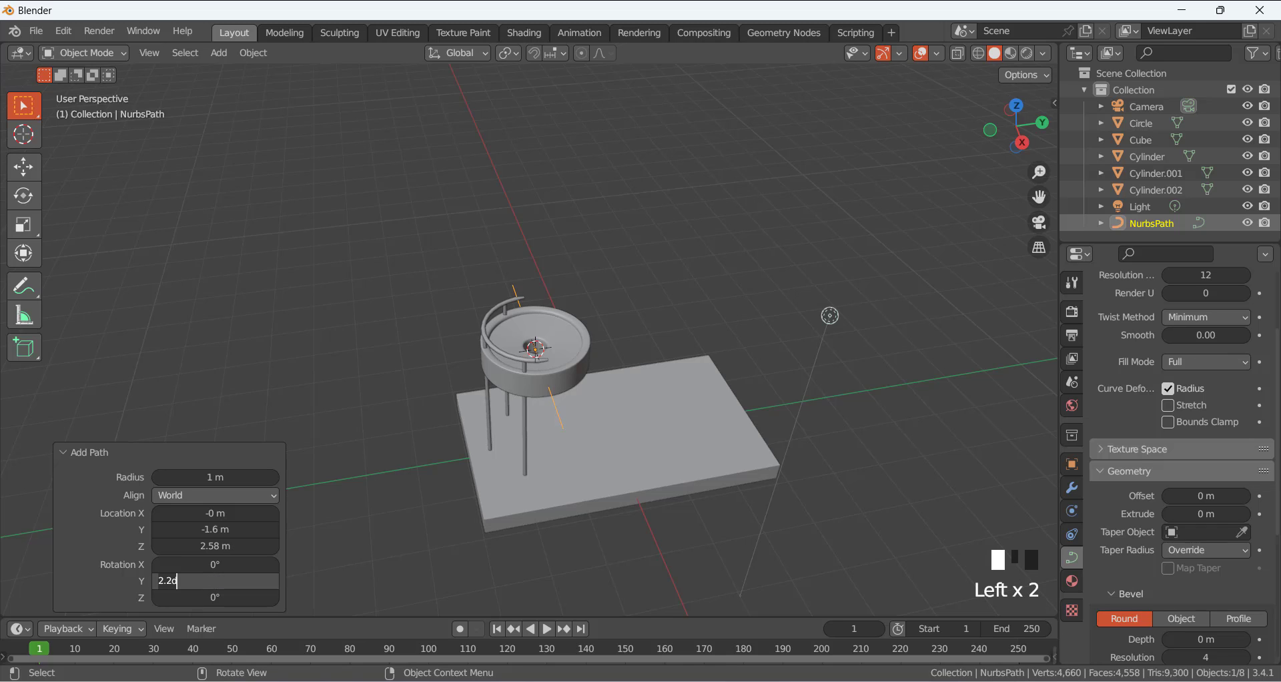
pyautogui.write('0')
pyautogui.press('Return')
pyautogui.moveTo(220, 597); pyautogui.dragTo(18, 627)
pyautogui.doubleClick(193, 598)
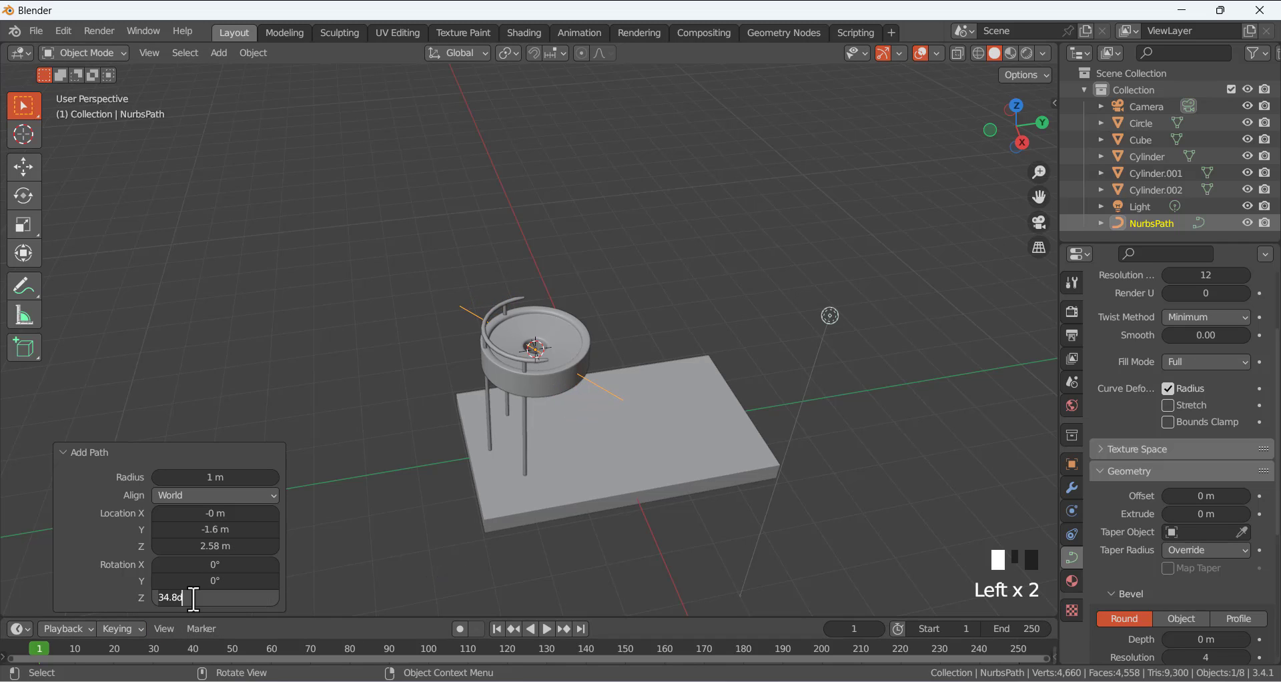
pyautogui.write('90')
pyautogui.press('Return')
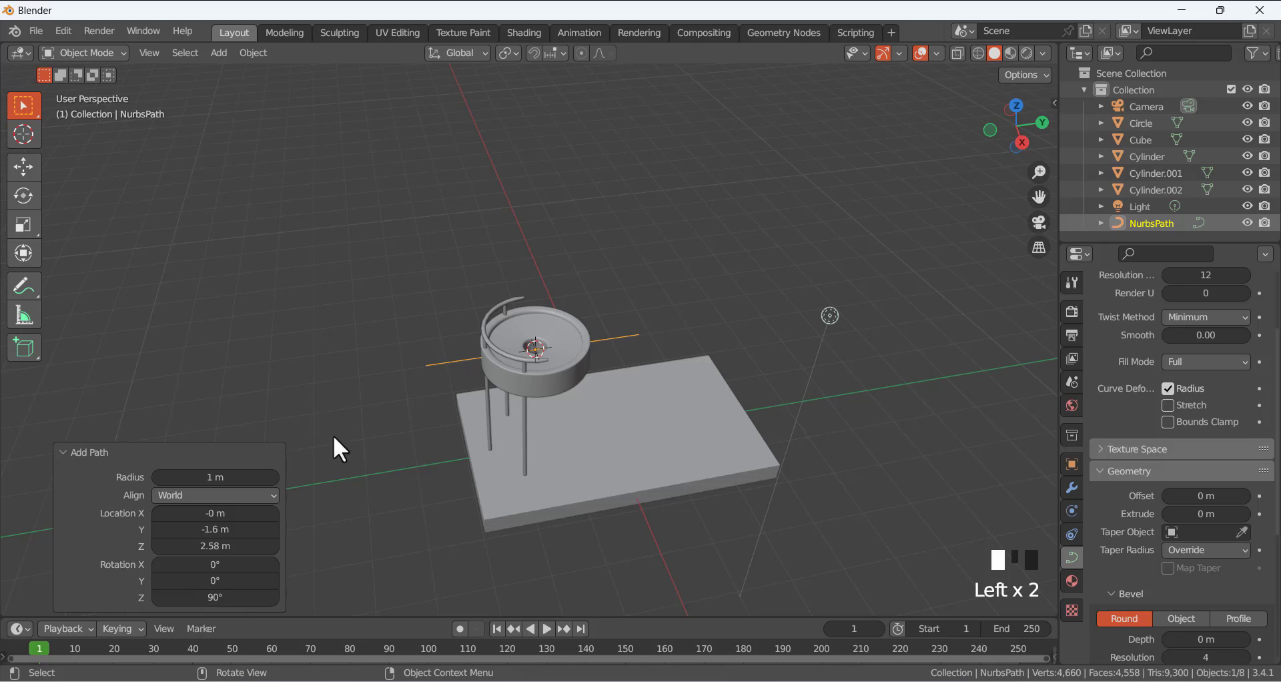
pyautogui.click(454, 366)
pyautogui.click(469, 375)
pyautogui.press('r')
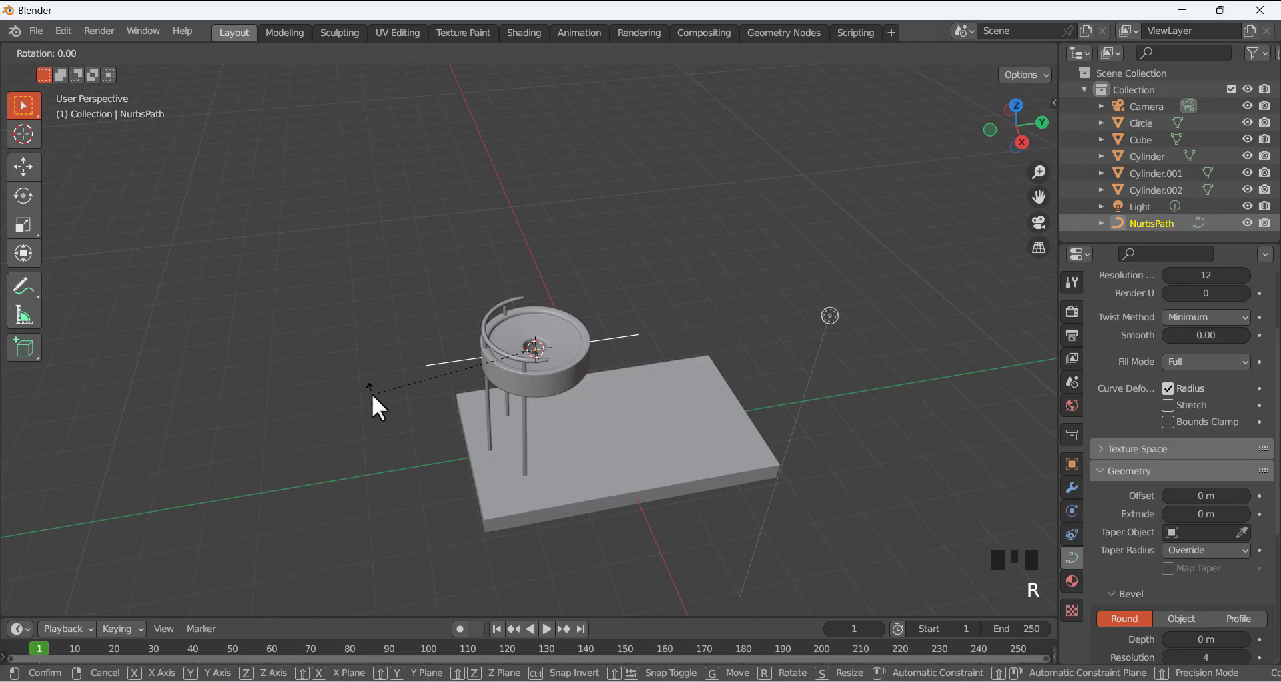
pyautogui.click(373, 436)
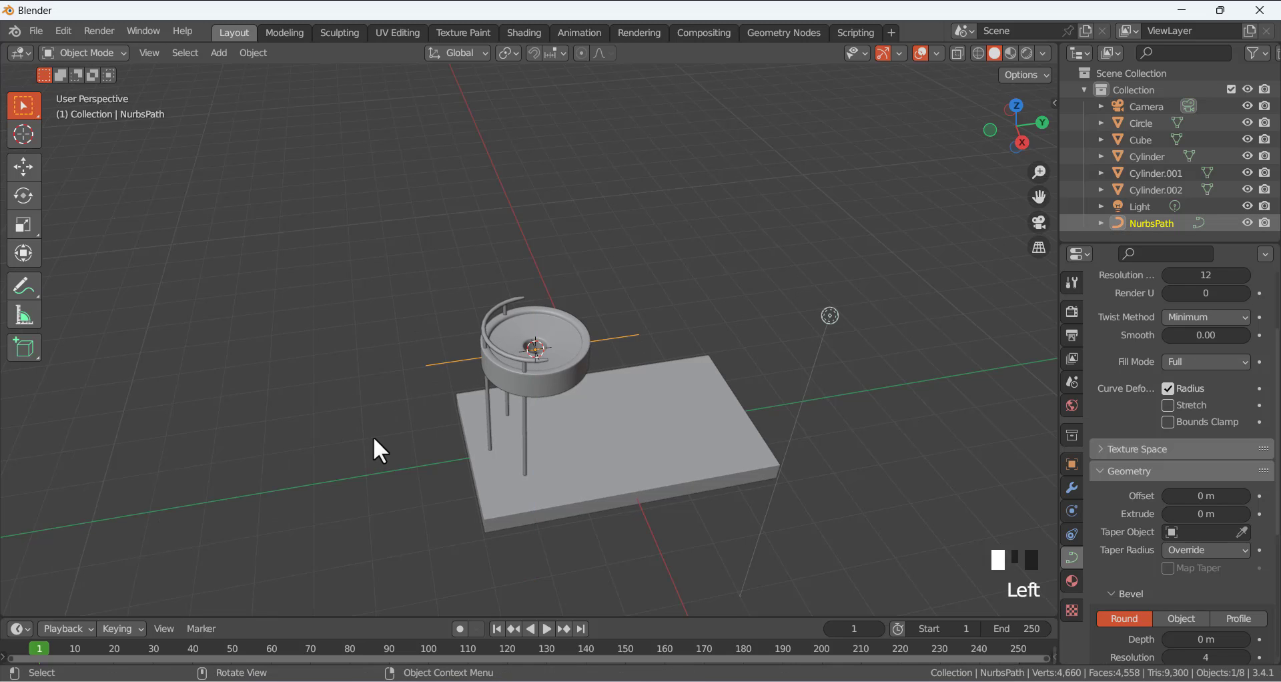
pyautogui.click(454, 361)
# In top view, move the path about 0.12 m along X within the disc's central hole.
pyautogui.moveTo(623, 264)
pyautogui.mouseDown(button='middle')
pyautogui.moveTo(586, 286)
pyautogui.moveTo(611, 271)
pyautogui.mouseUp(button='middle')
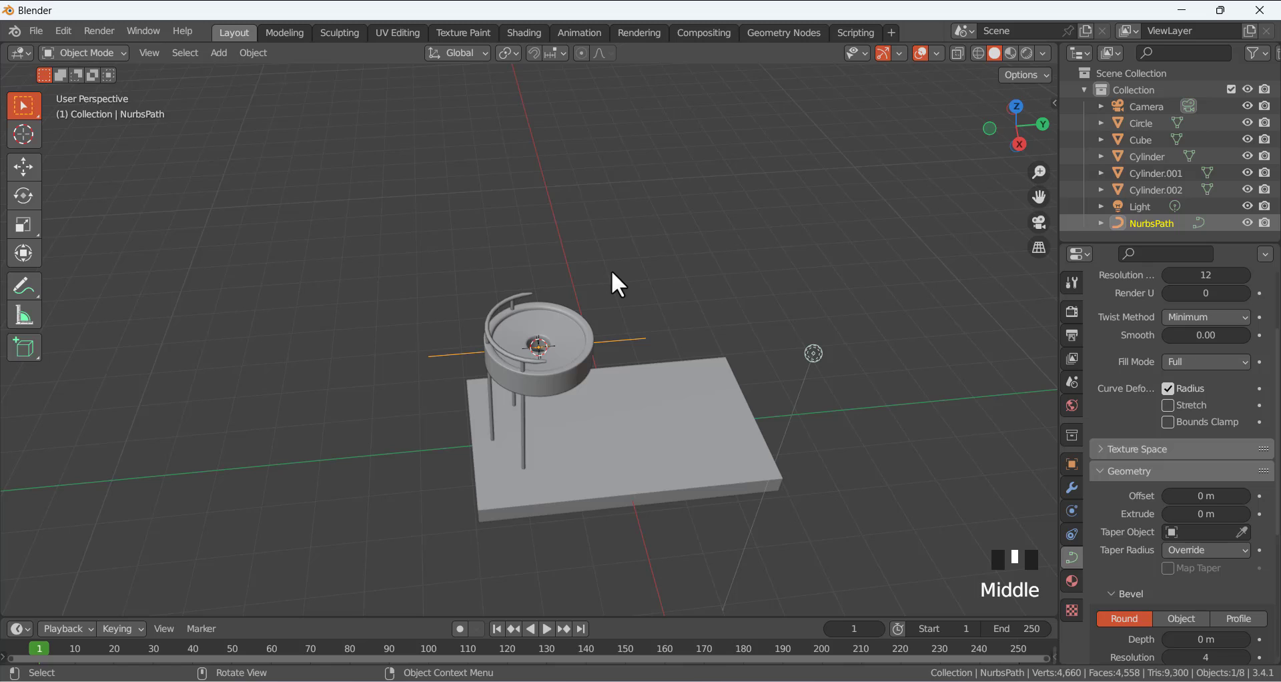
pyautogui.press('KP_7')
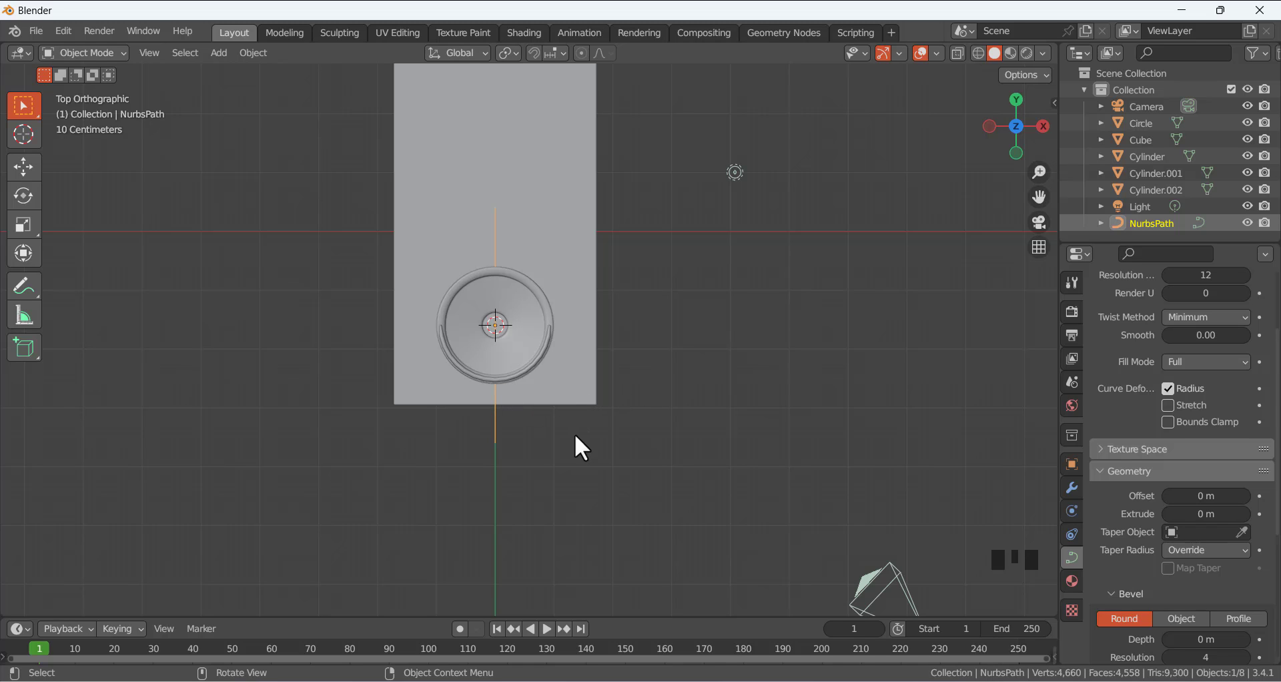
pyautogui.press('g')
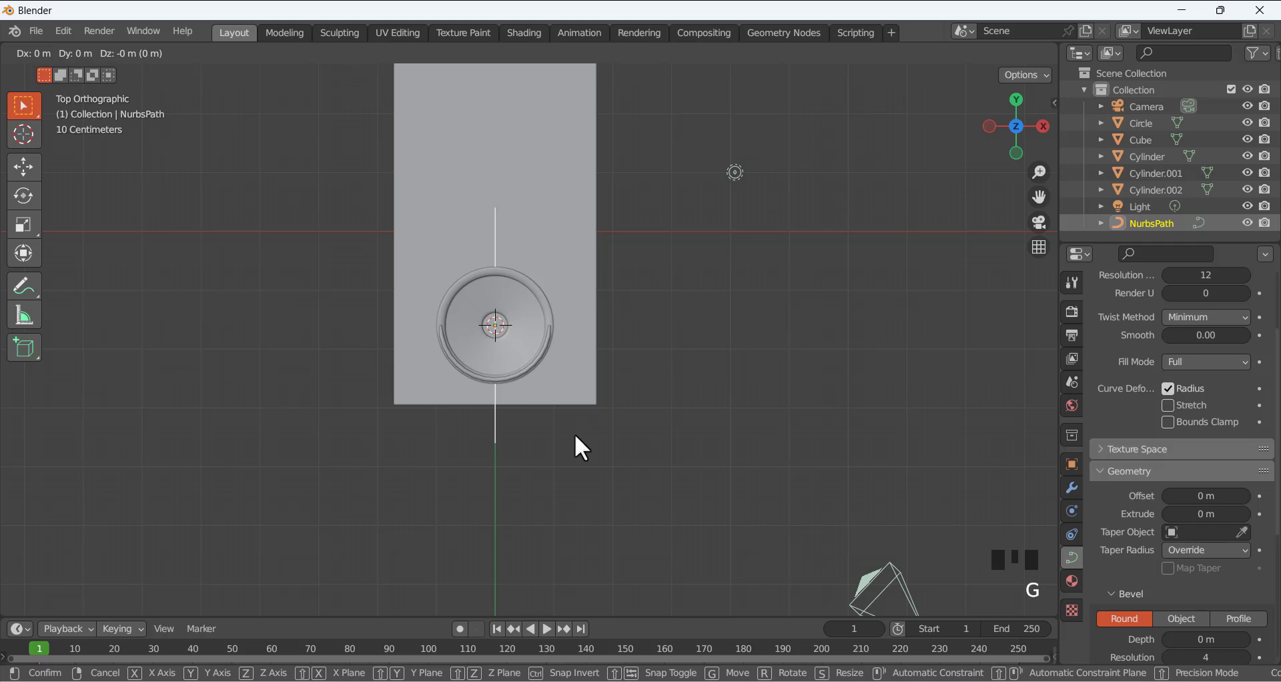
pyautogui.press('x')
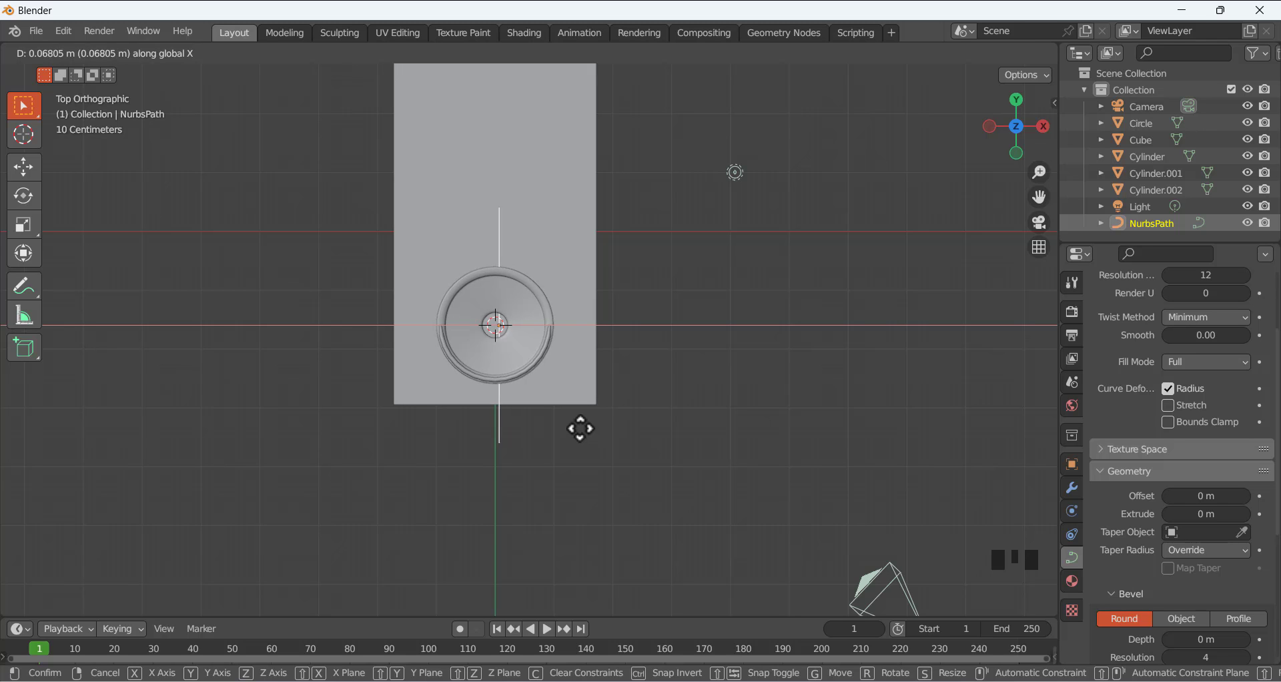
pyautogui.click(583, 428)
pyautogui.scroll(5, 505, 310)
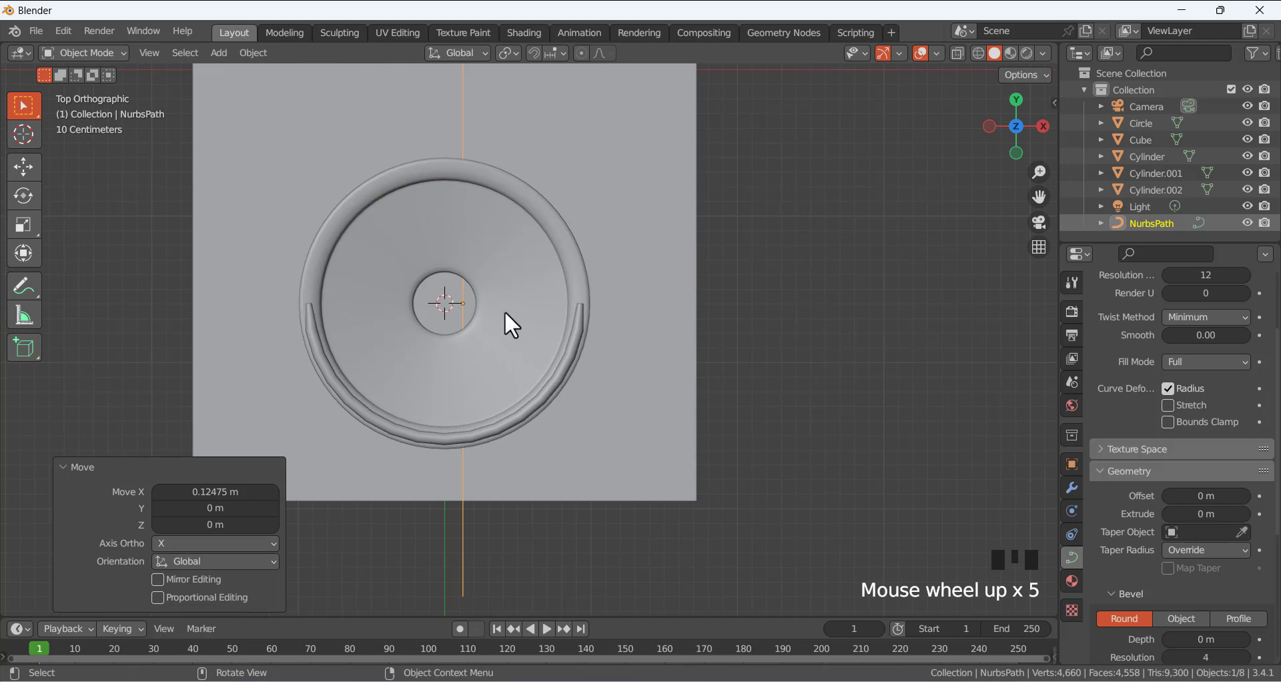
pyautogui.scroll(-2, 496, 308)
pyautogui.scroll(-1, 497, 320)
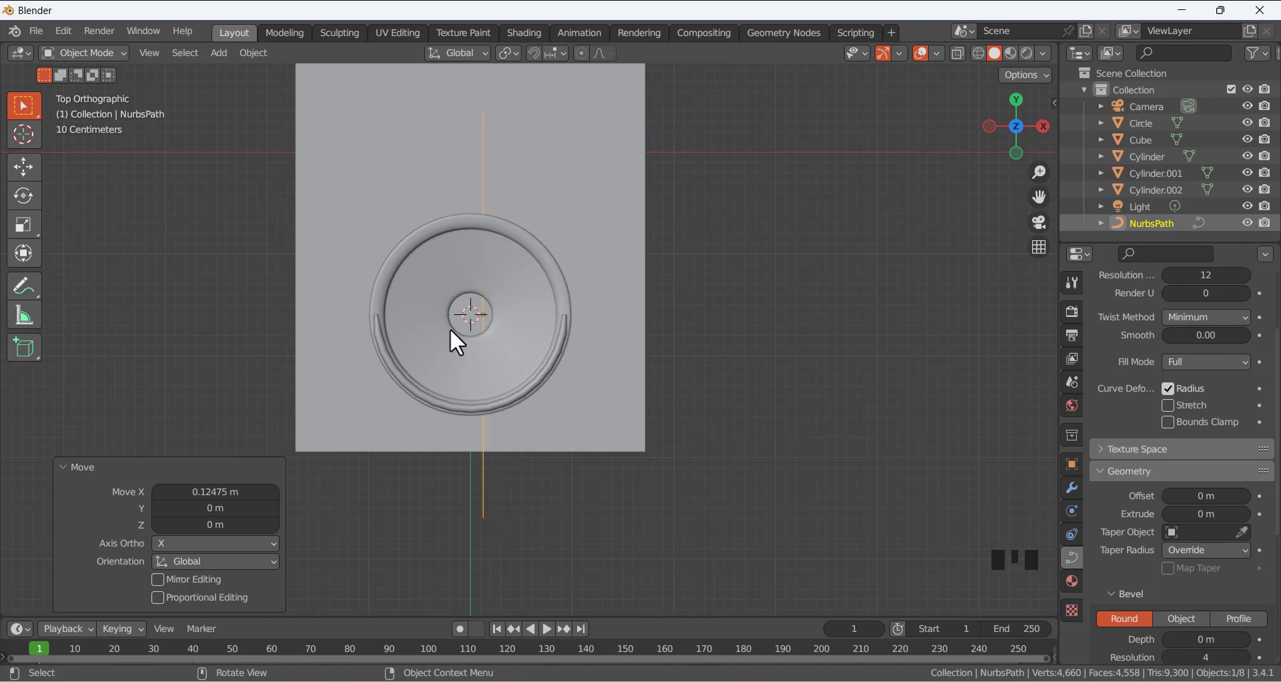
pyautogui.scroll(2, 487, 320)
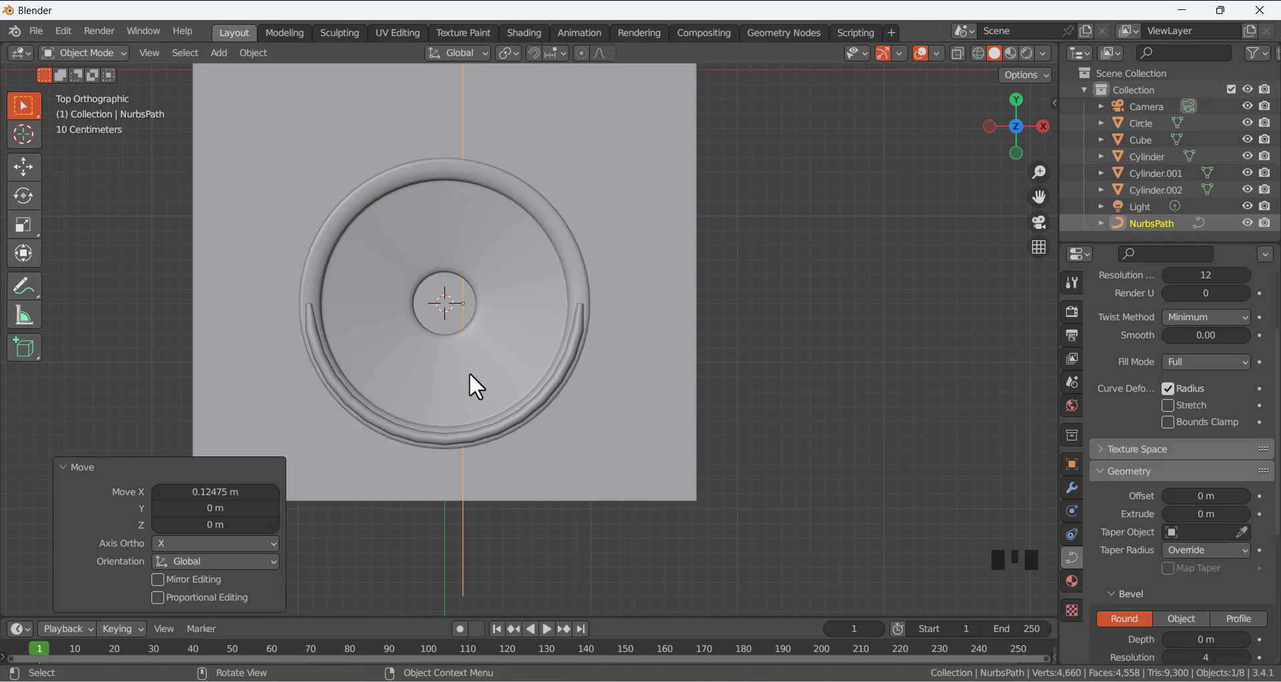
pyautogui.press('g')
pyautogui.press('z')
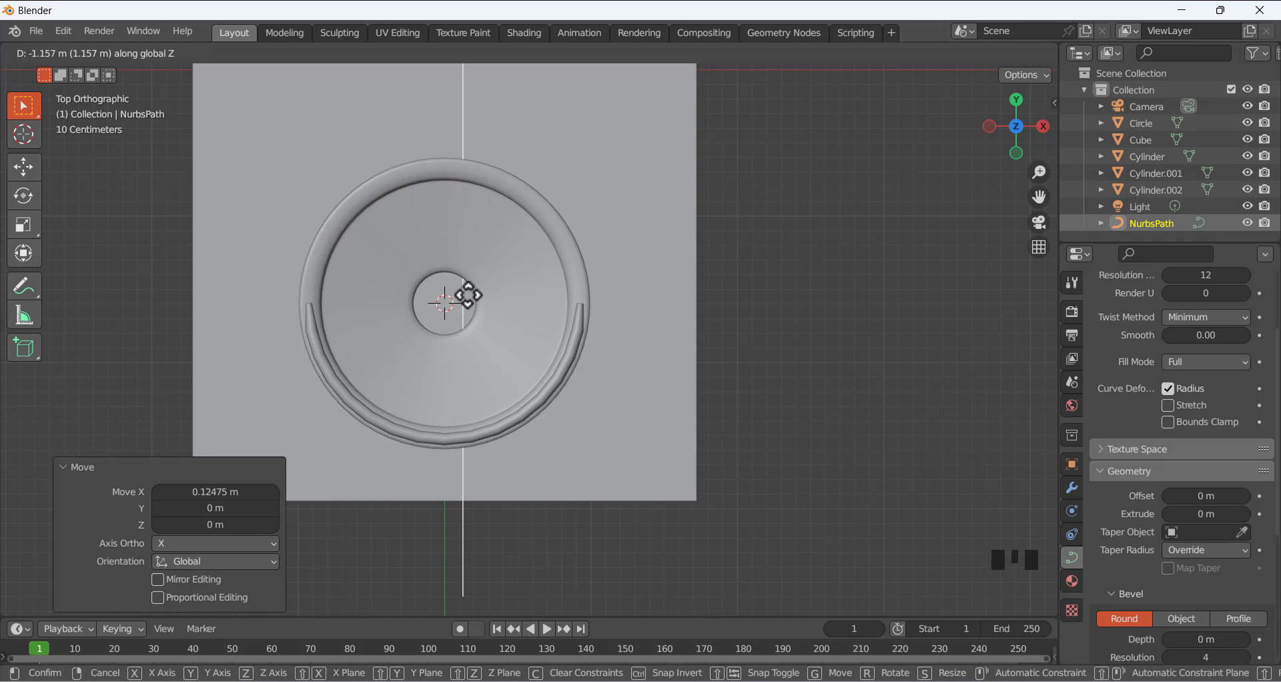
pyautogui.press('Escape')
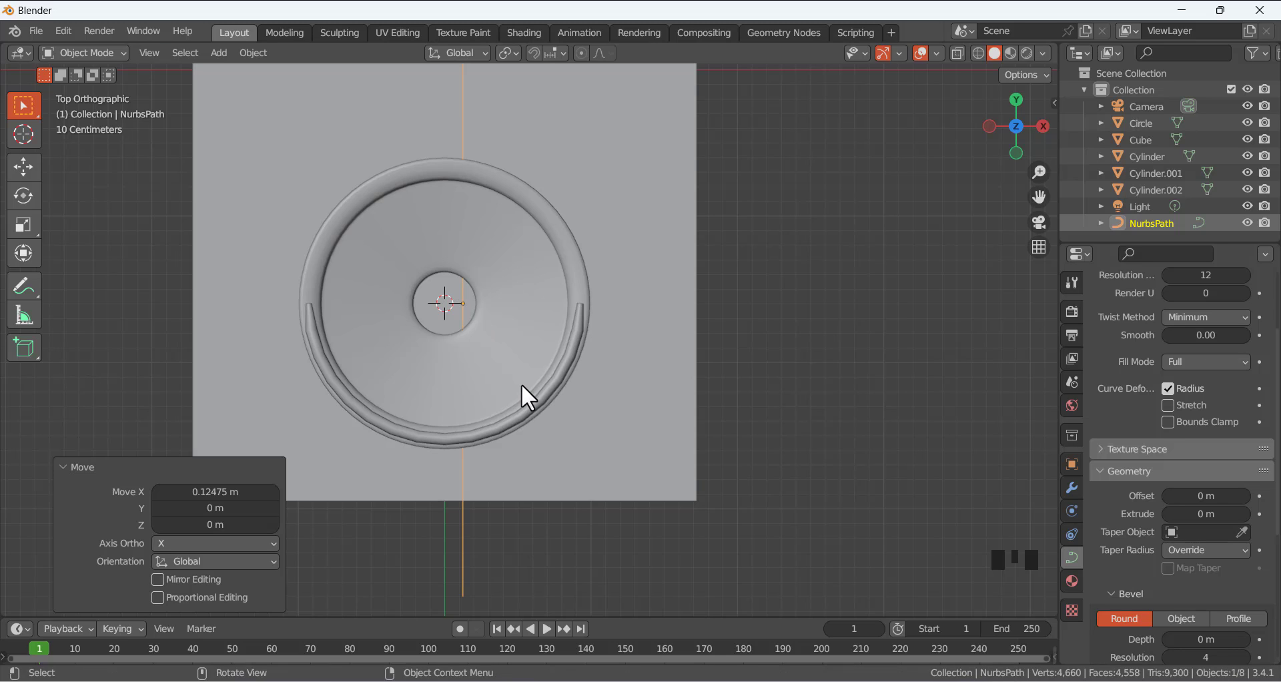
# Move the path a further 0.07 m or so along X to the edge of the disc's central hole.
pyautogui.press('g')
pyautogui.press('x')
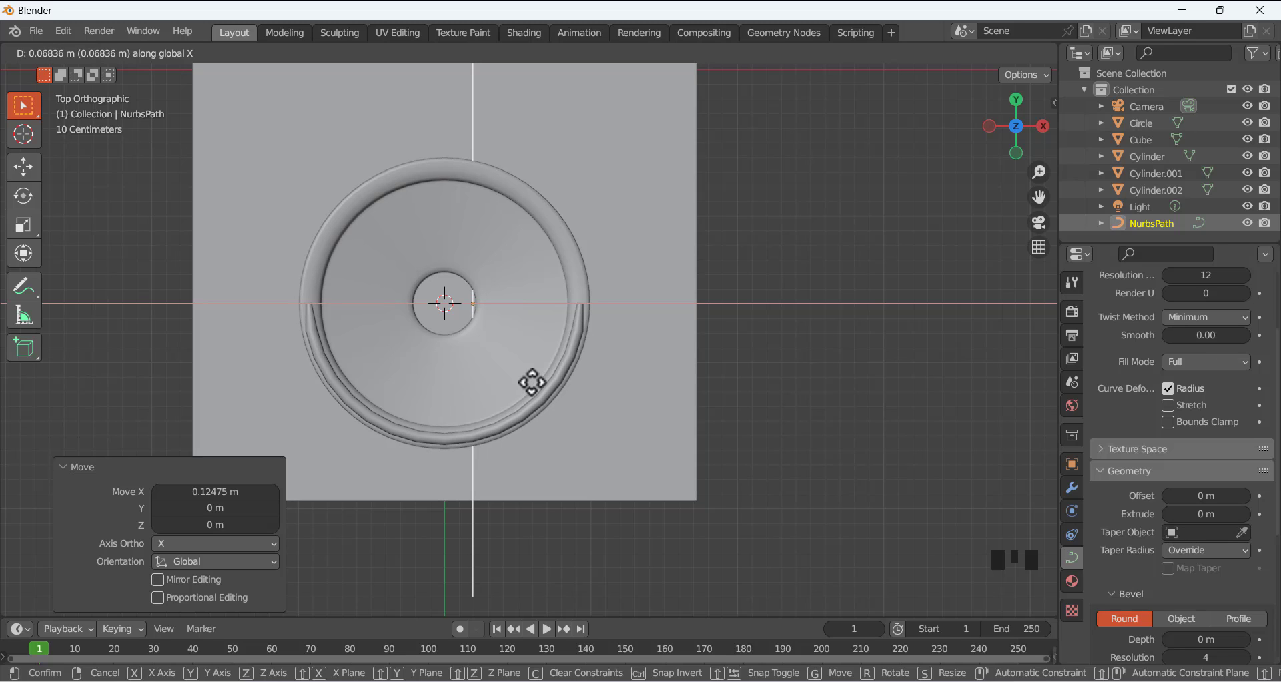
pyautogui.click(532, 382)
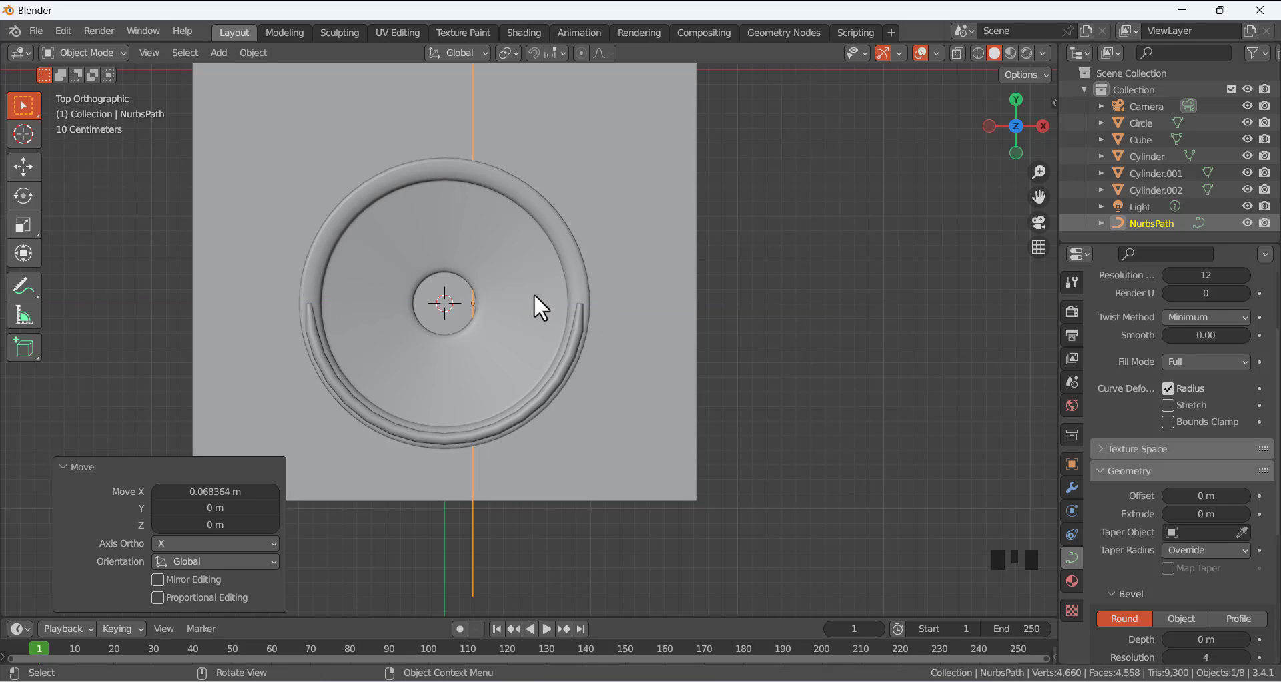
pyautogui.scroll(1, 752, 329)
pyautogui.scroll(-2, 669, 326)
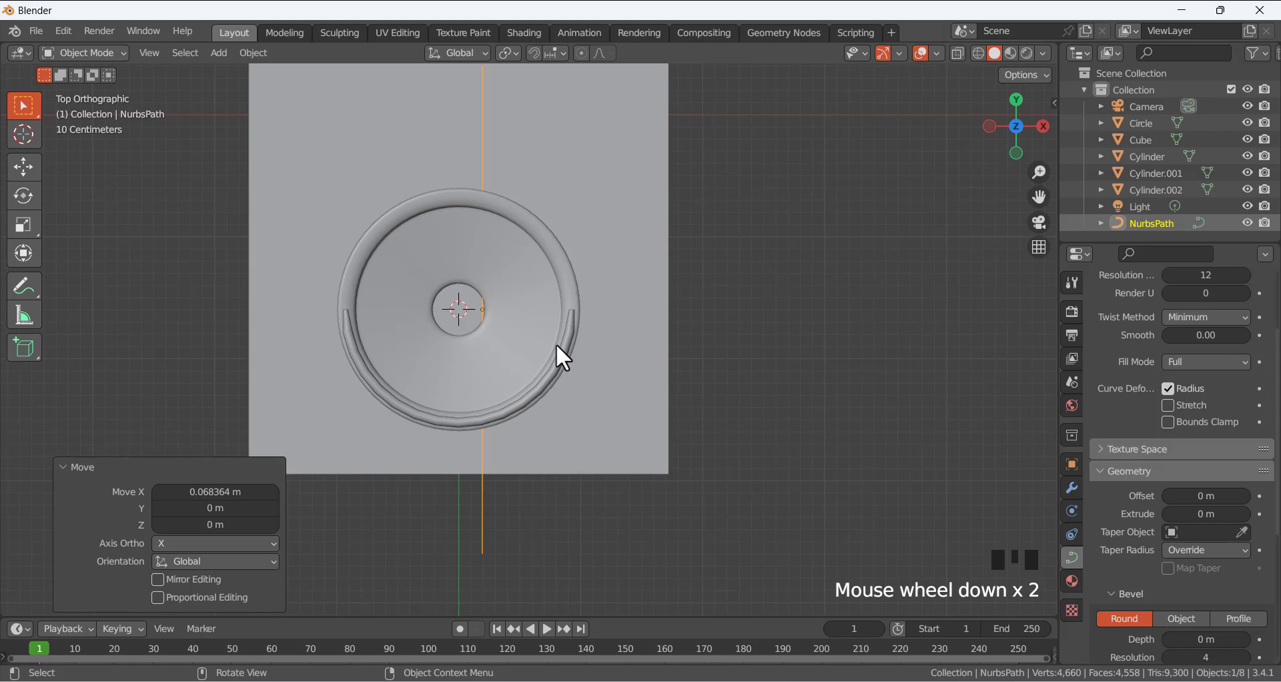
# In right side view, move the path about 2 m along Y and 2.21 m down, just above the slab.
pyautogui.moveTo(557, 346); pyautogui.dragTo(354, 195, button='middle')
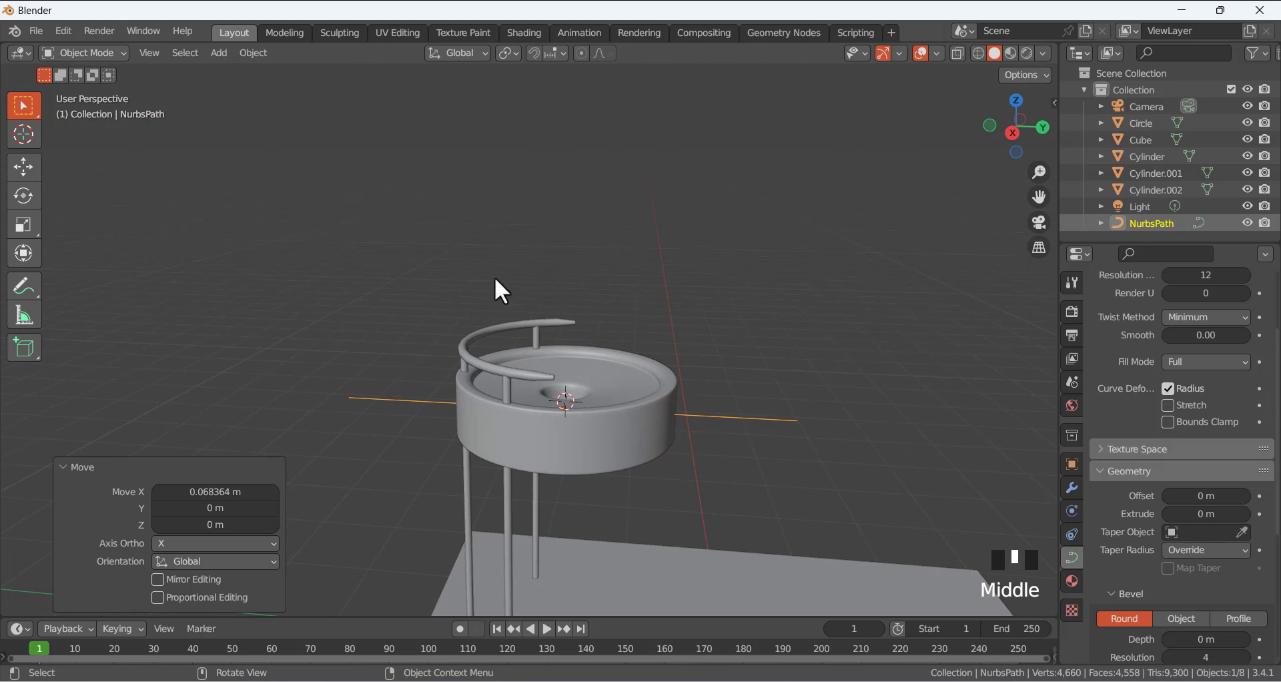
pyautogui.scroll(-3, 494, 277)
pyautogui.moveTo(512, 311); pyautogui.dragTo(559, 362, button='middle')
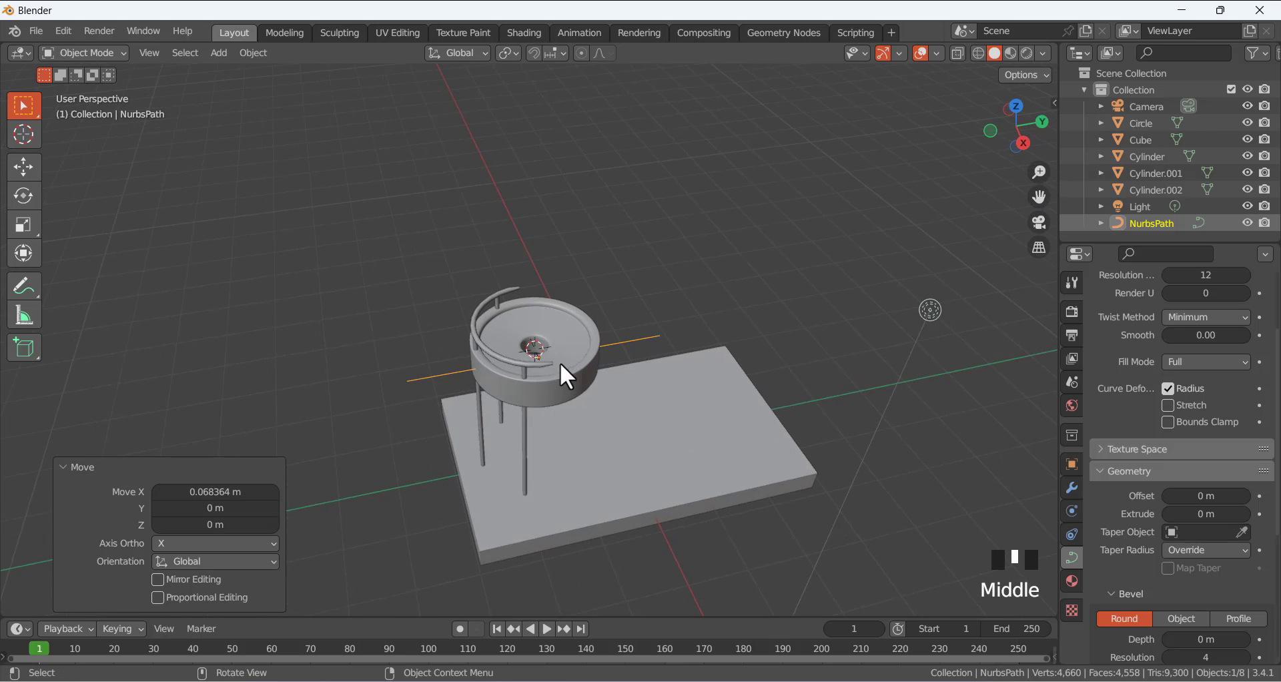
pyautogui.scroll(4, 551, 324)
pyautogui.scroll(-3, 551, 324)
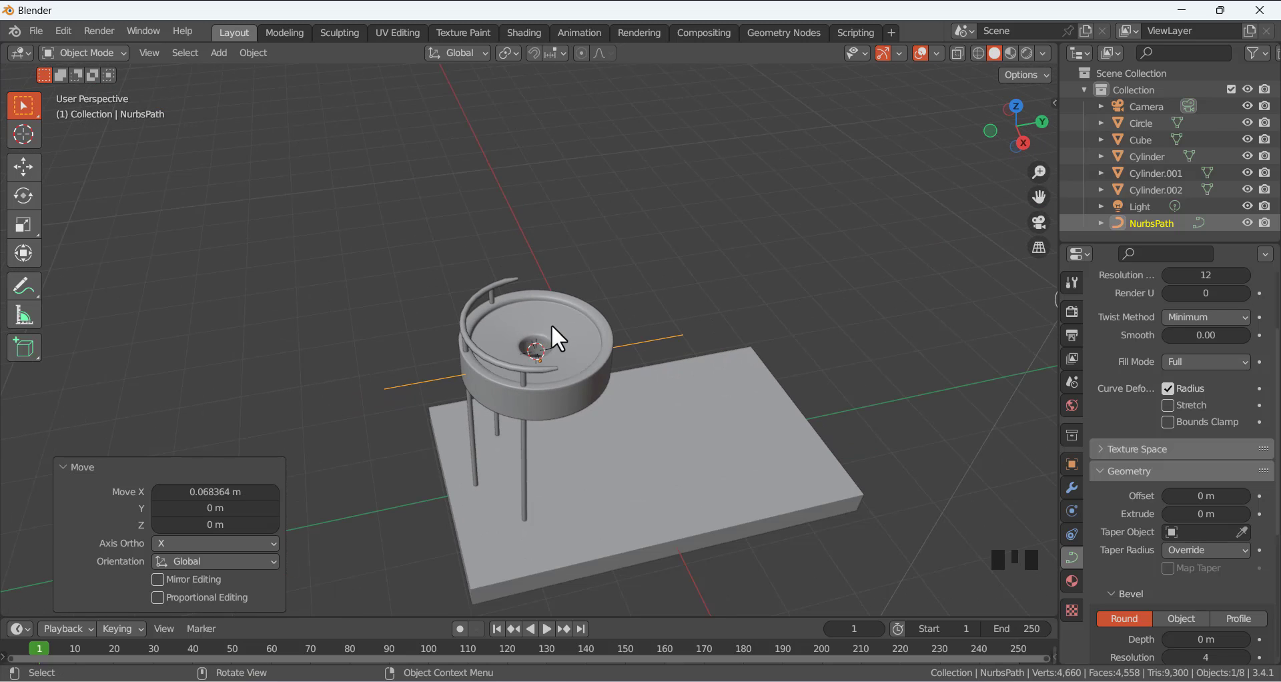
pyautogui.press('KP_3')
pyautogui.press('g')
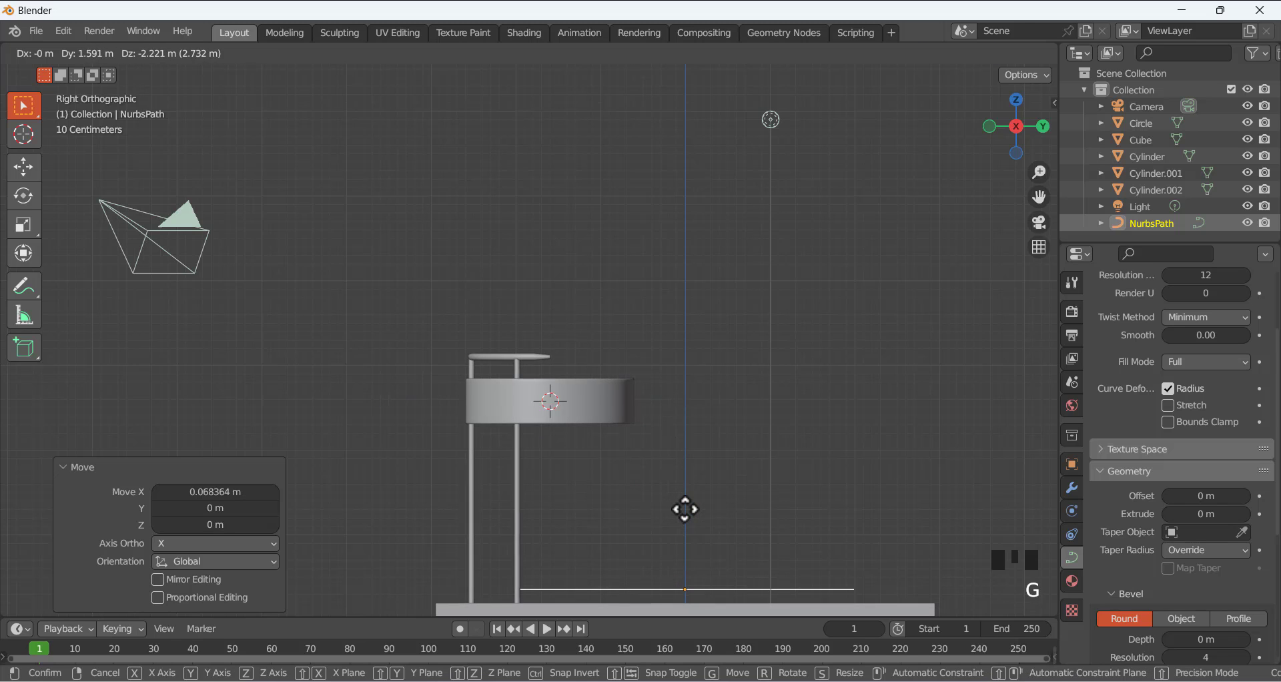
pyautogui.click(719, 506)
pyautogui.scroll(5, 675, 423)
pyautogui.scroll(-3, 675, 423)
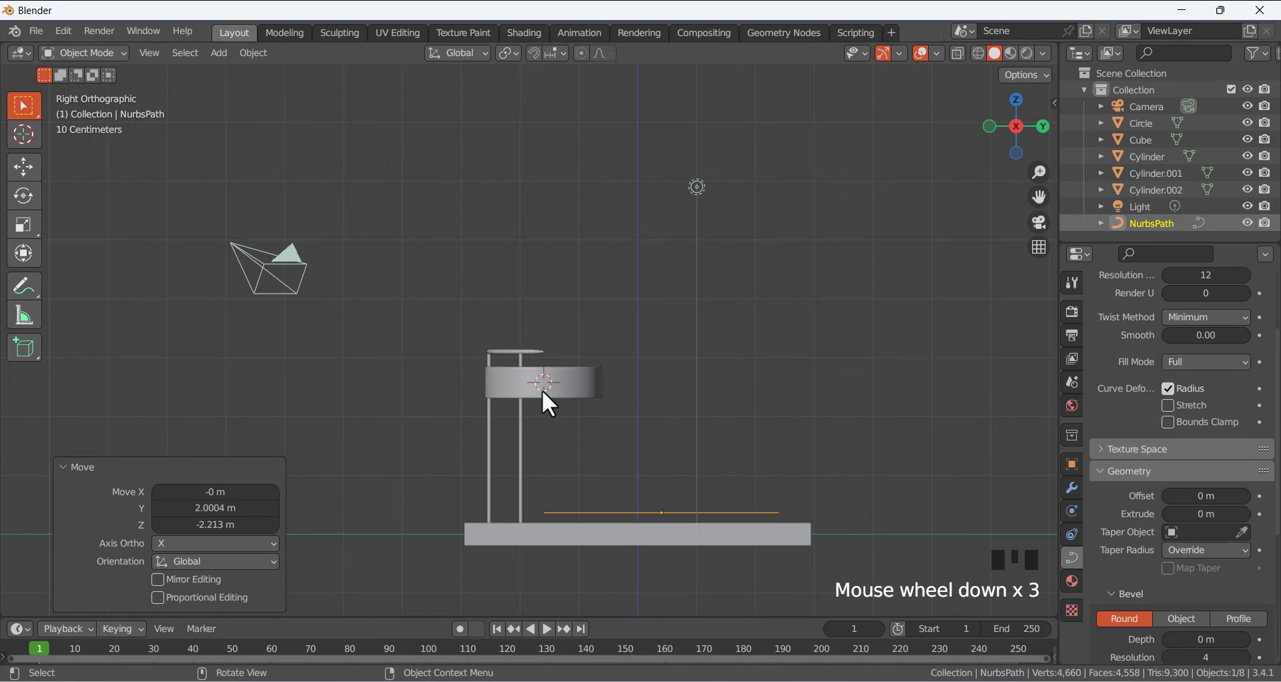
# Sketch a freehand annotation guide from the disc's underside, curving just above the path and looping back over above the disc.
pyautogui.click(23, 287)
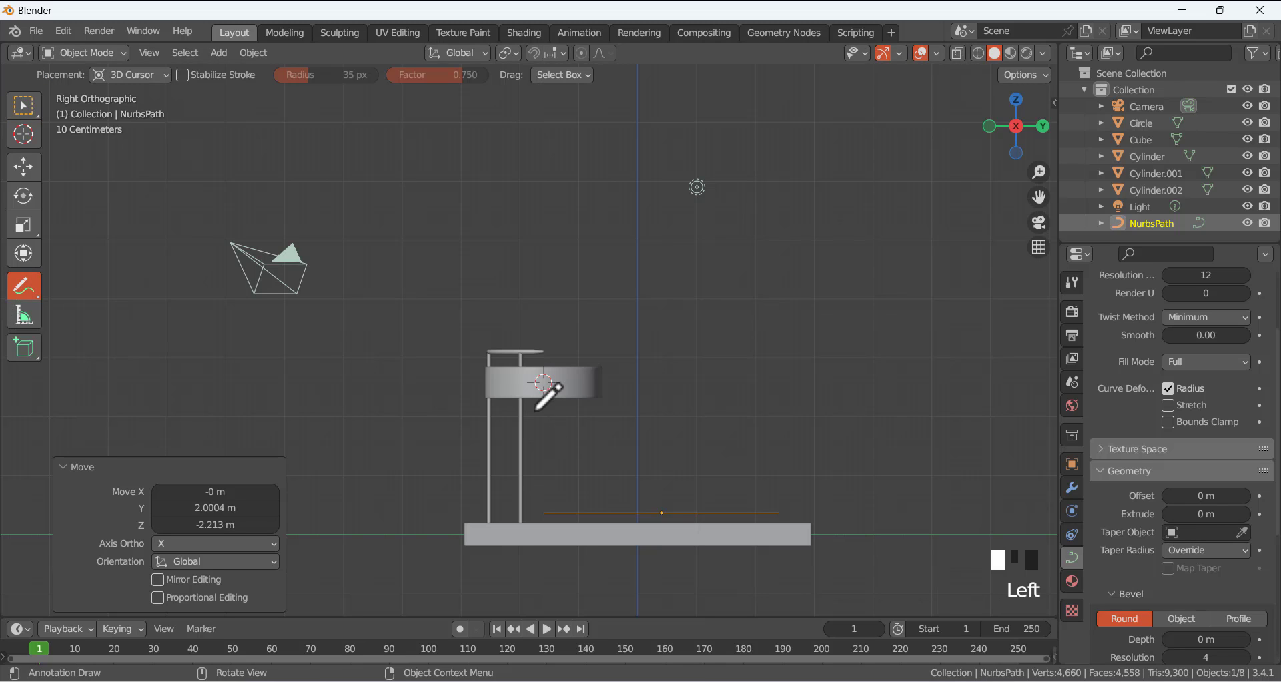
pyautogui.moveTo(543, 389)
pyautogui.mouseDown()
pyautogui.moveTo(561, 459)
pyautogui.moveTo(660, 501)
pyautogui.moveTo(732, 493)
pyautogui.moveTo(783, 452)
pyautogui.mouseUp()
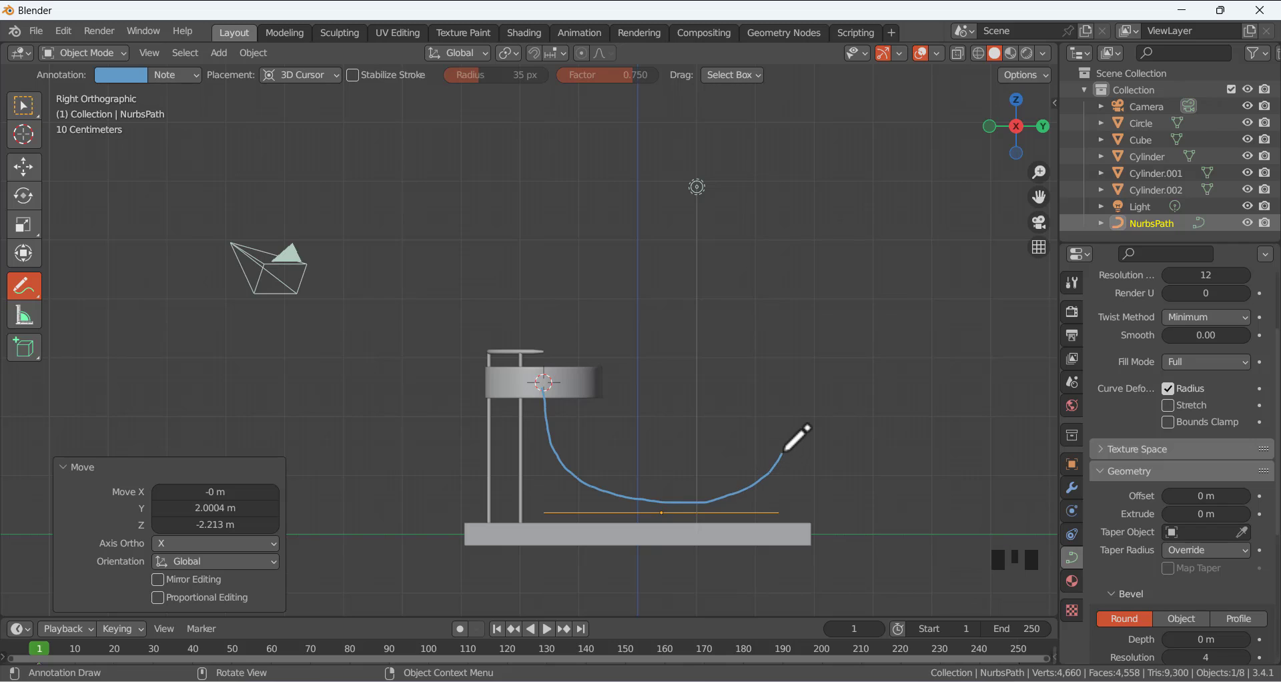
pyautogui.moveTo(789, 399)
pyautogui.mouseDown()
pyautogui.moveTo(719, 298)
pyautogui.moveTo(623, 286)
pyautogui.mouseUp()
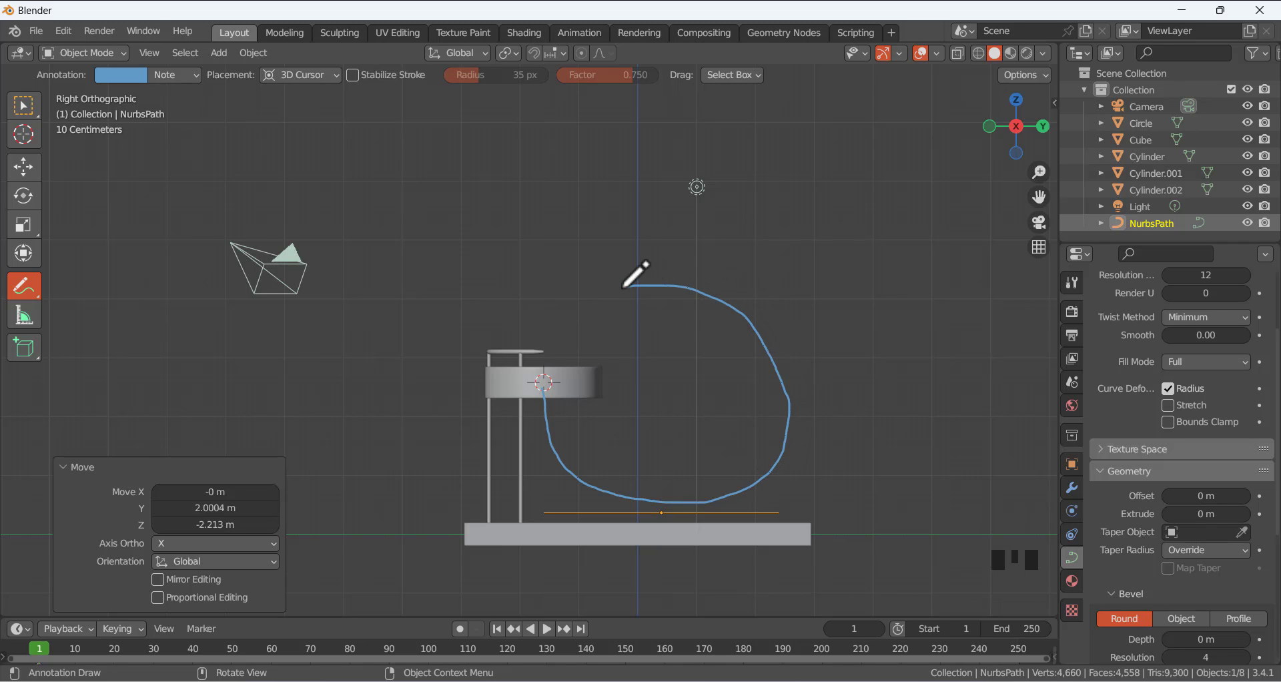
pyautogui.moveTo(570, 328); pyautogui.dragTo(571, 329)
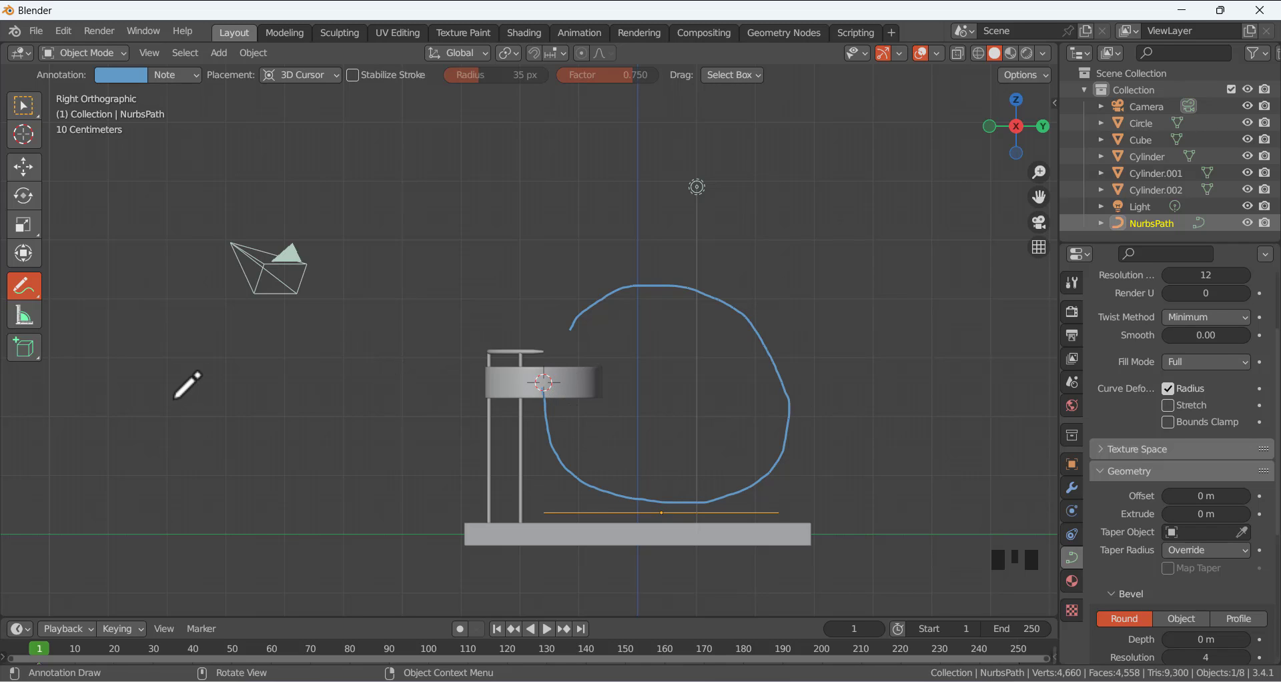
pyautogui.click(30, 292)
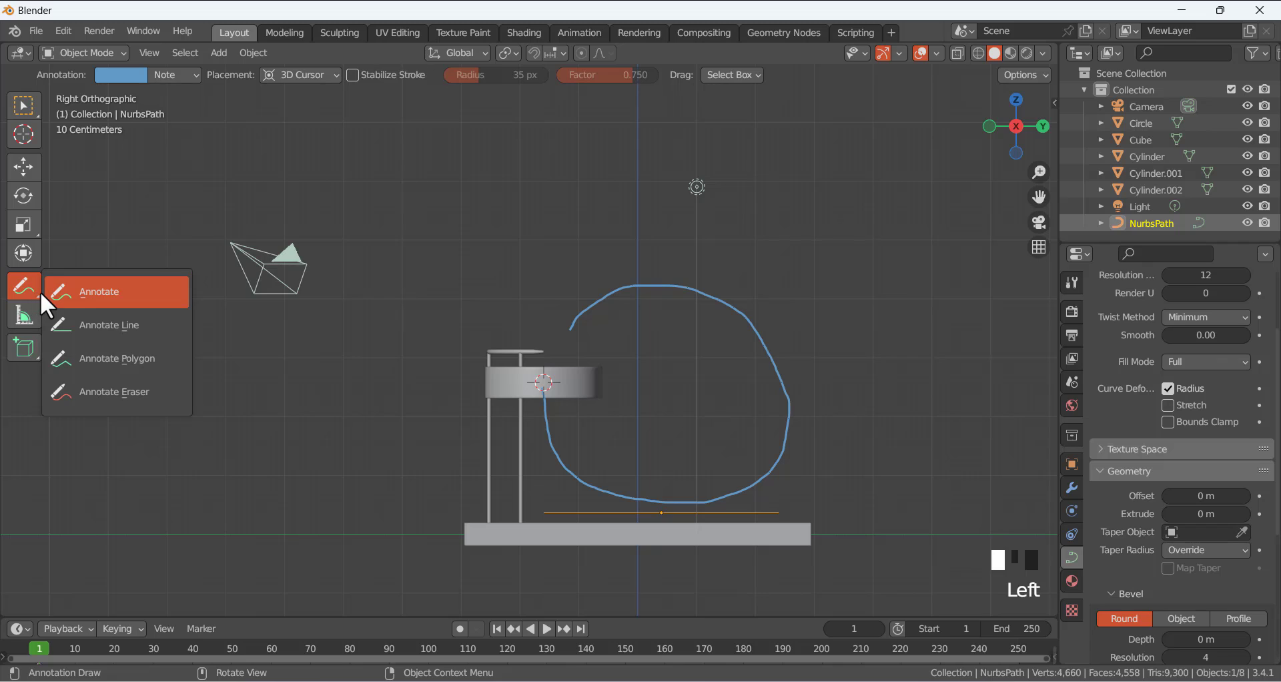
pyautogui.click(40, 291)
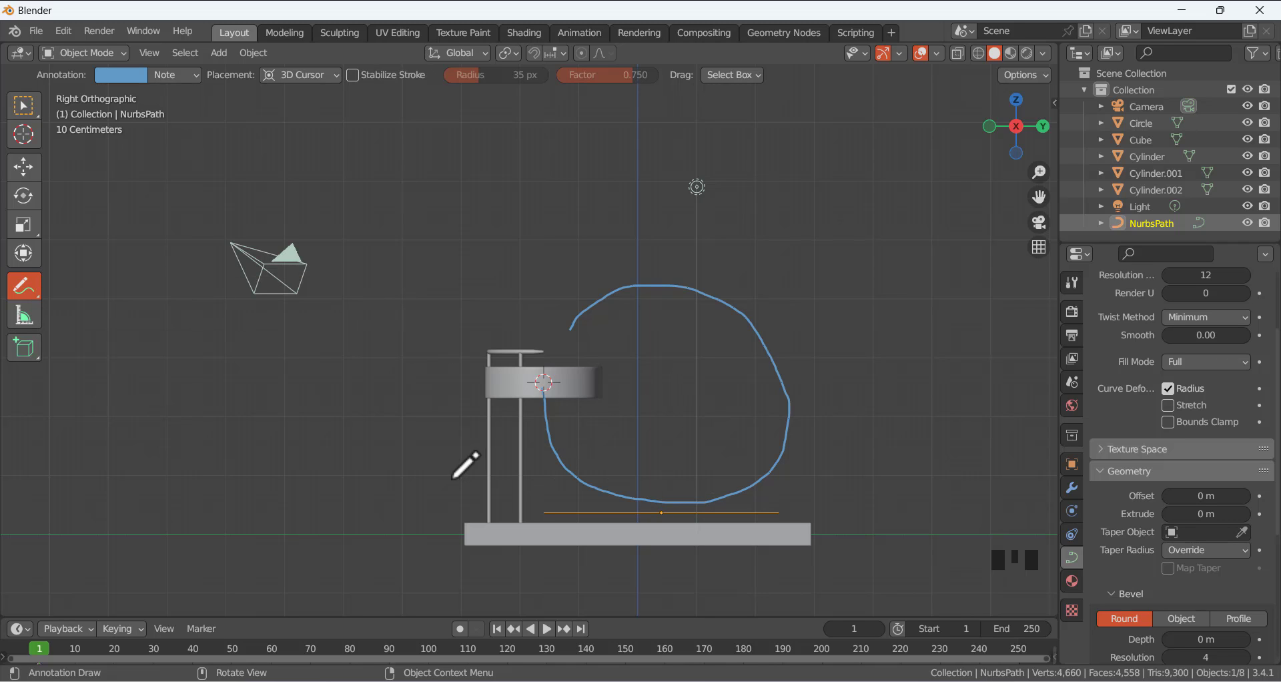
pyautogui.press('Escape')
pyautogui.click(23, 106)
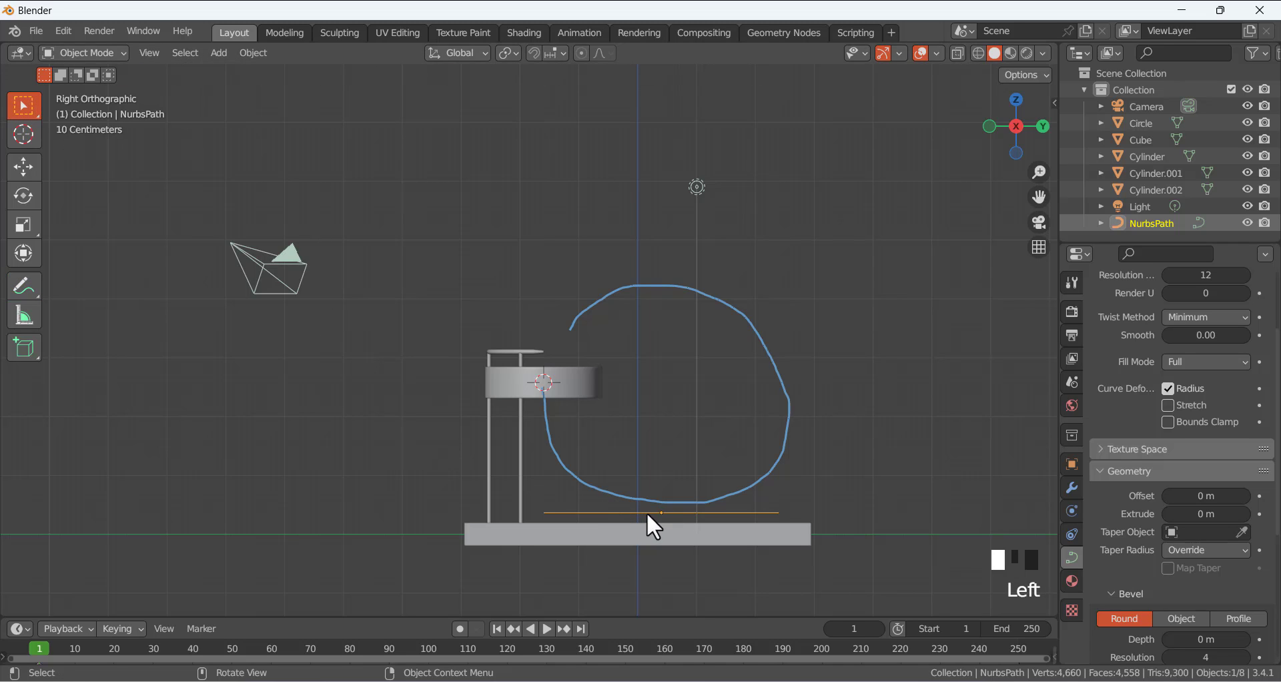
# In Edit Mode, move the path's end control point below the disc about -0.14 m along Y and 1.97 m up to the disc's underside.
pyautogui.press('Tab')
pyautogui.scroll(2, 681, 467)
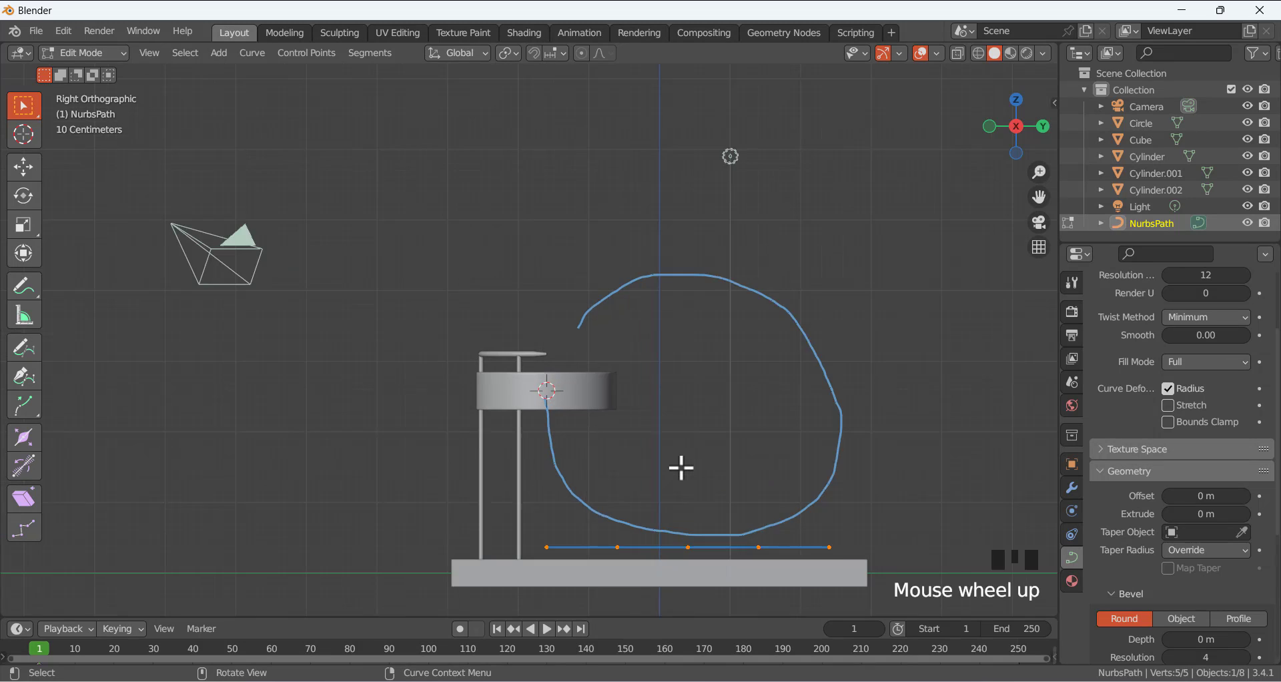
pyautogui.scroll(-1, 593, 458)
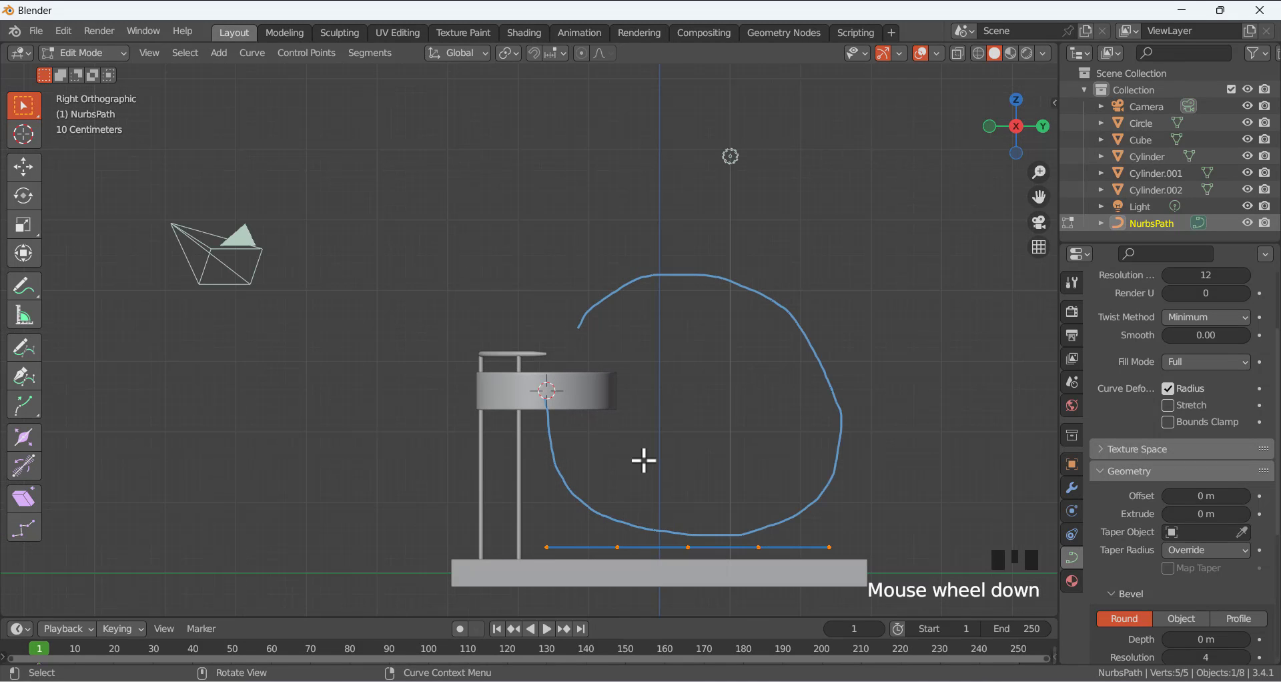
pyautogui.click(547, 547)
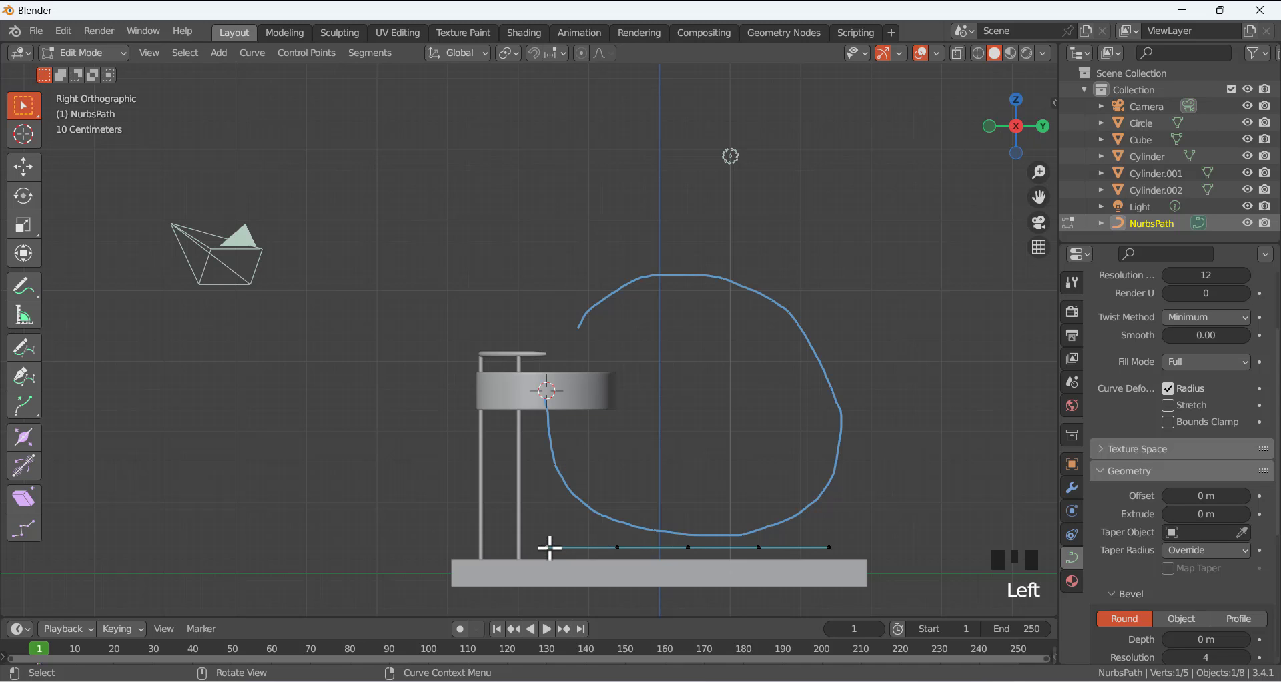
pyautogui.press('g')
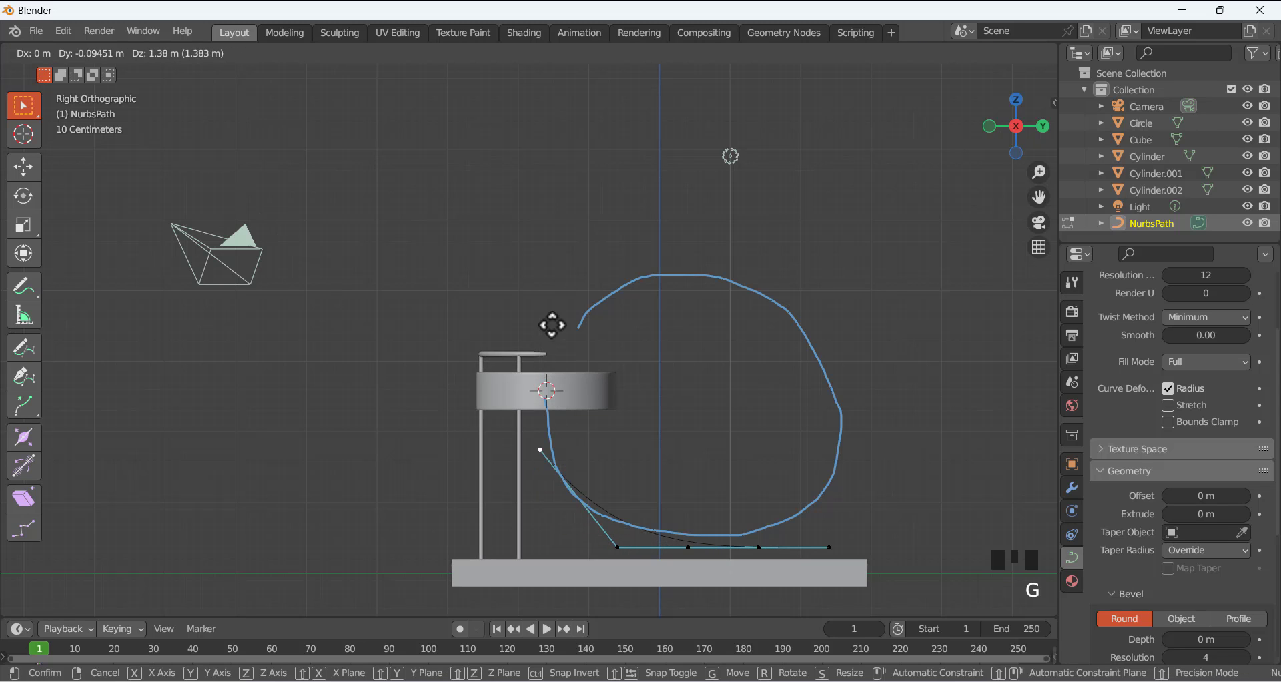
pyautogui.click(570, 300)
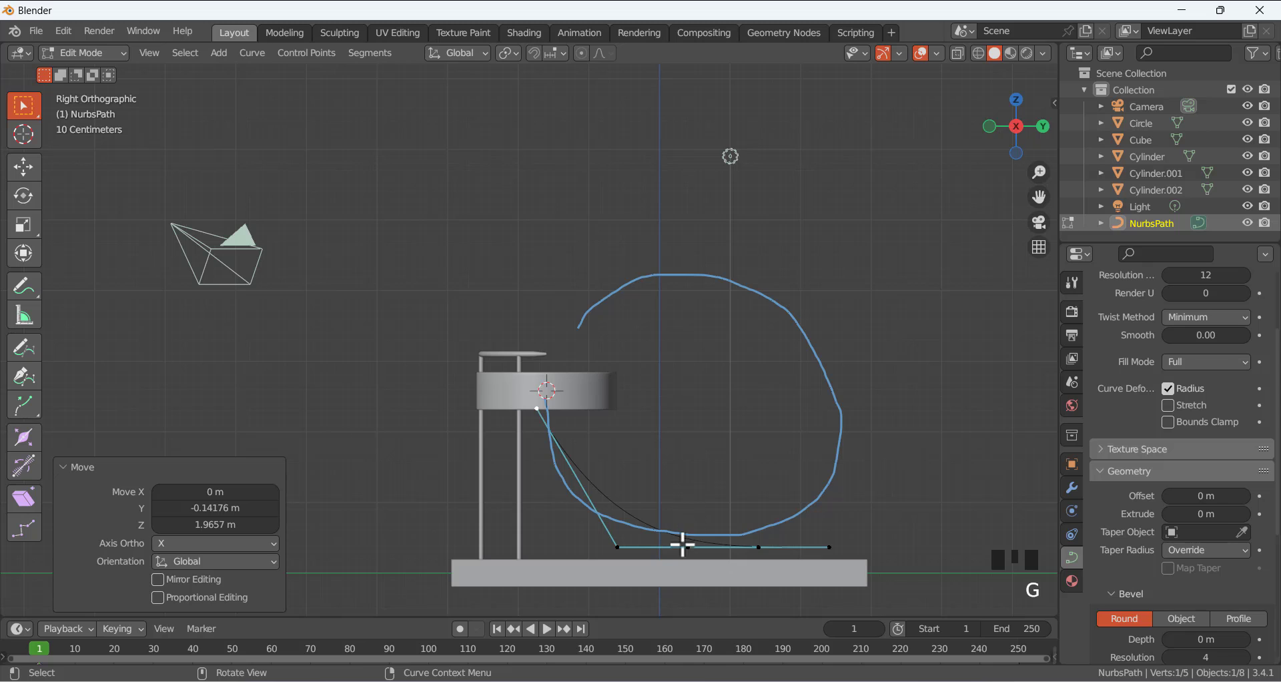
# Move the path's opposite end control point up to the outermost side of the annotated loop.
pyautogui.click(769, 506)
pyautogui.click(804, 537)
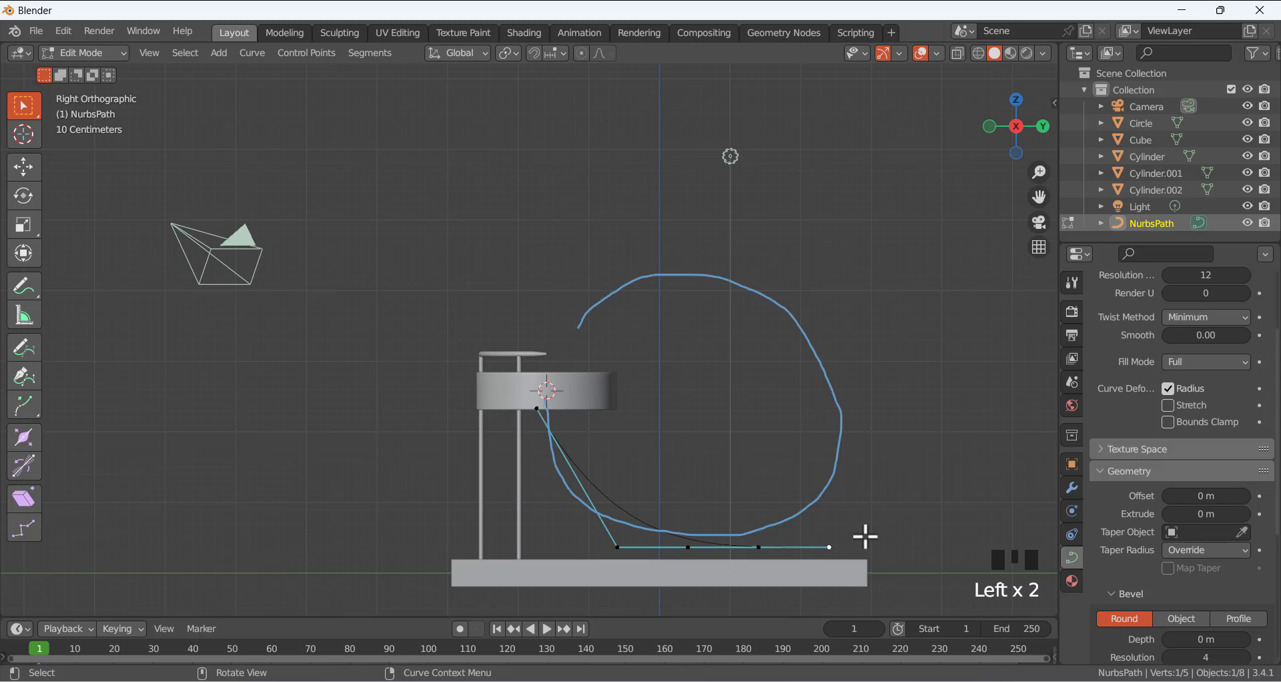
pyautogui.press('g')
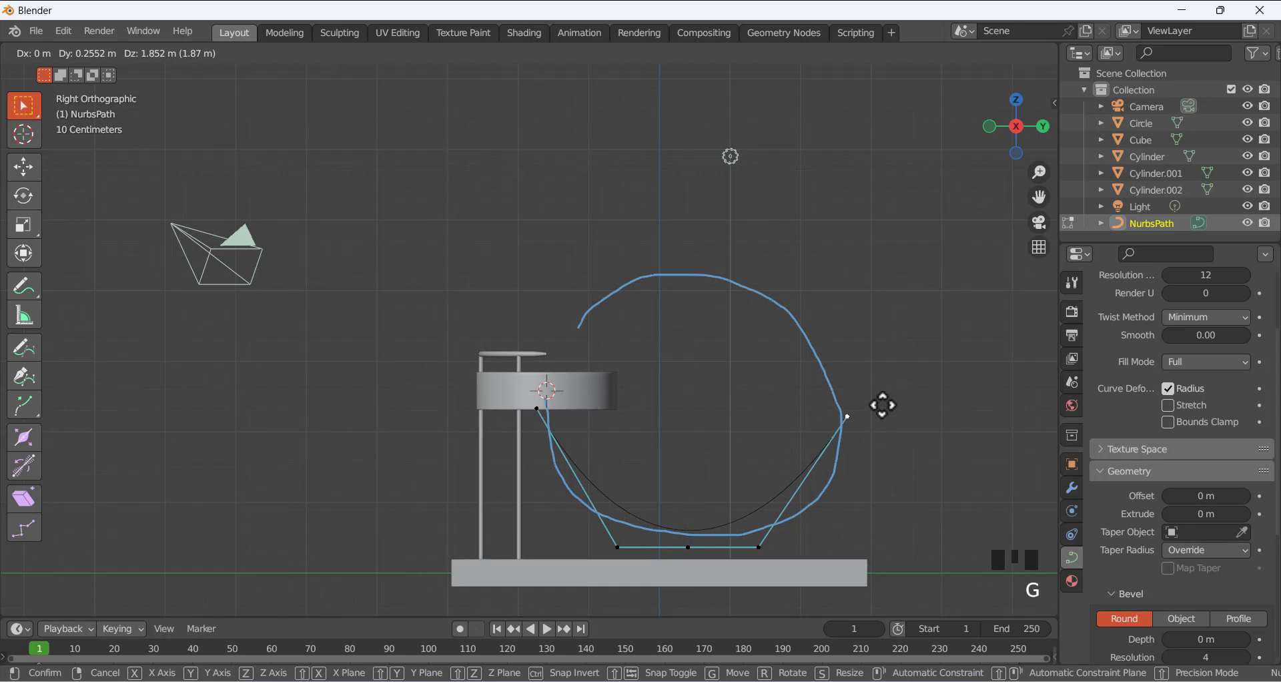
# Move the path's right end point about 0.38 m along Y and 1.55 m up, and shift the lower-left control point outward and down.
pyautogui.click(890, 426)
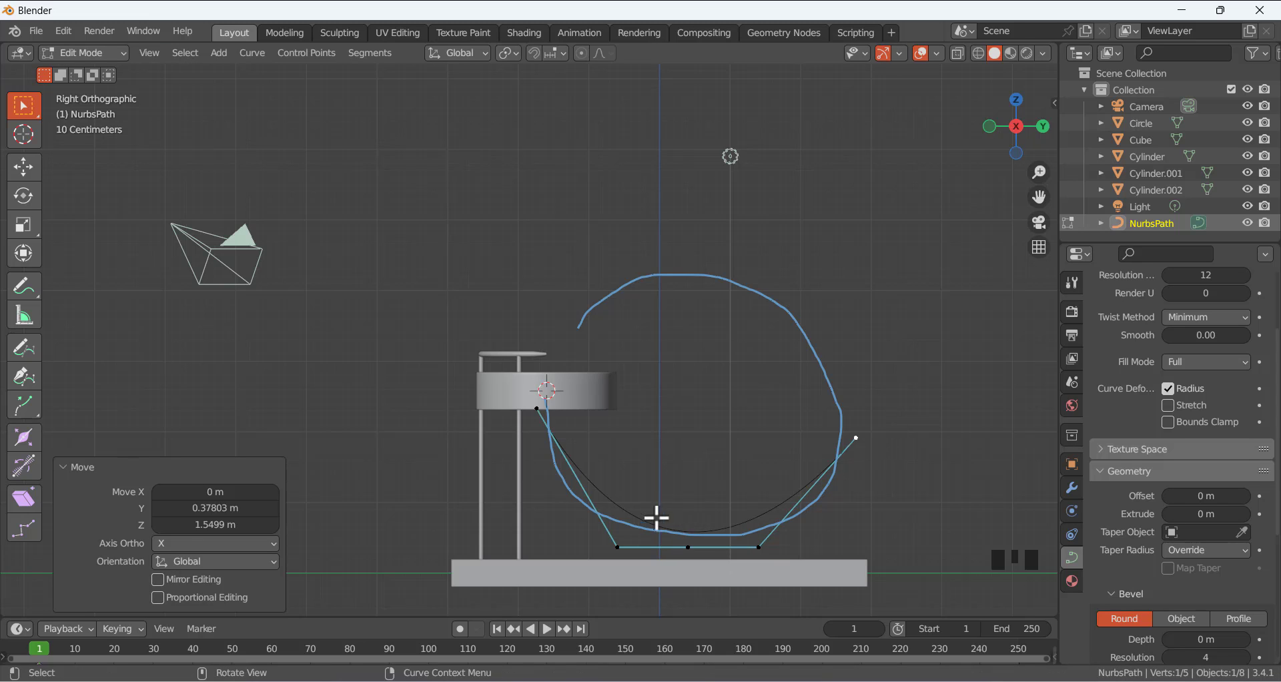
pyautogui.click(618, 549)
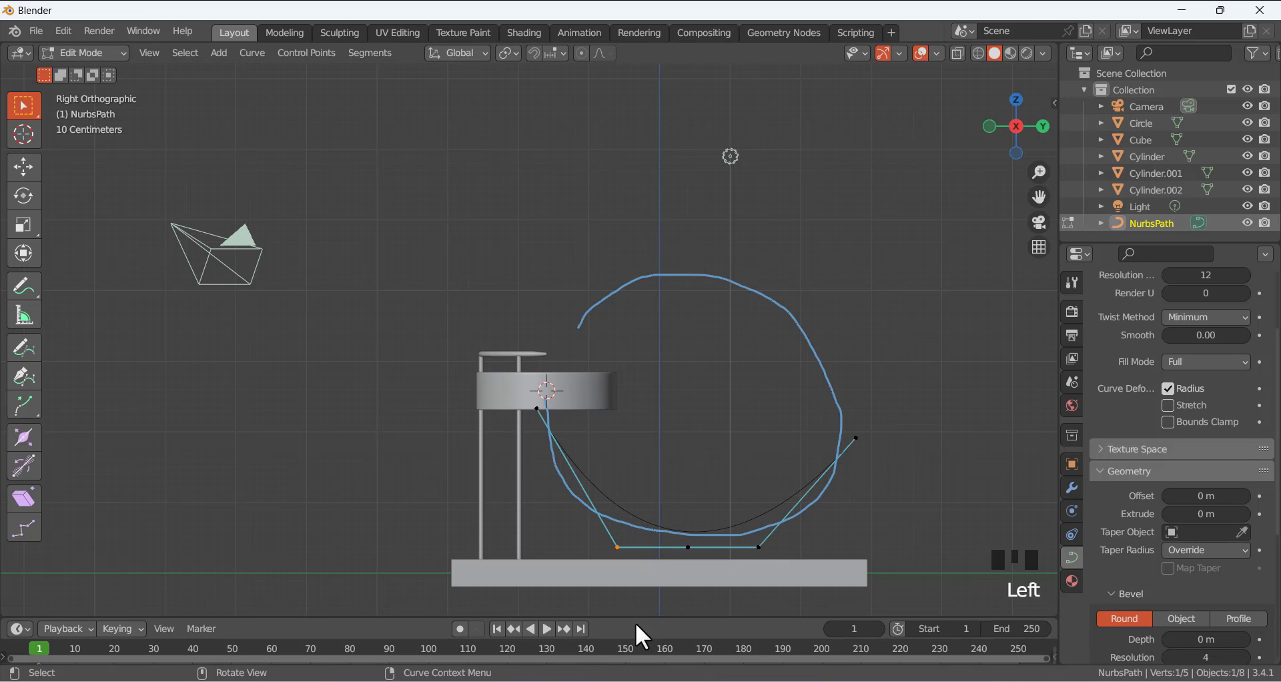
pyautogui.press('g')
pyautogui.press('g')
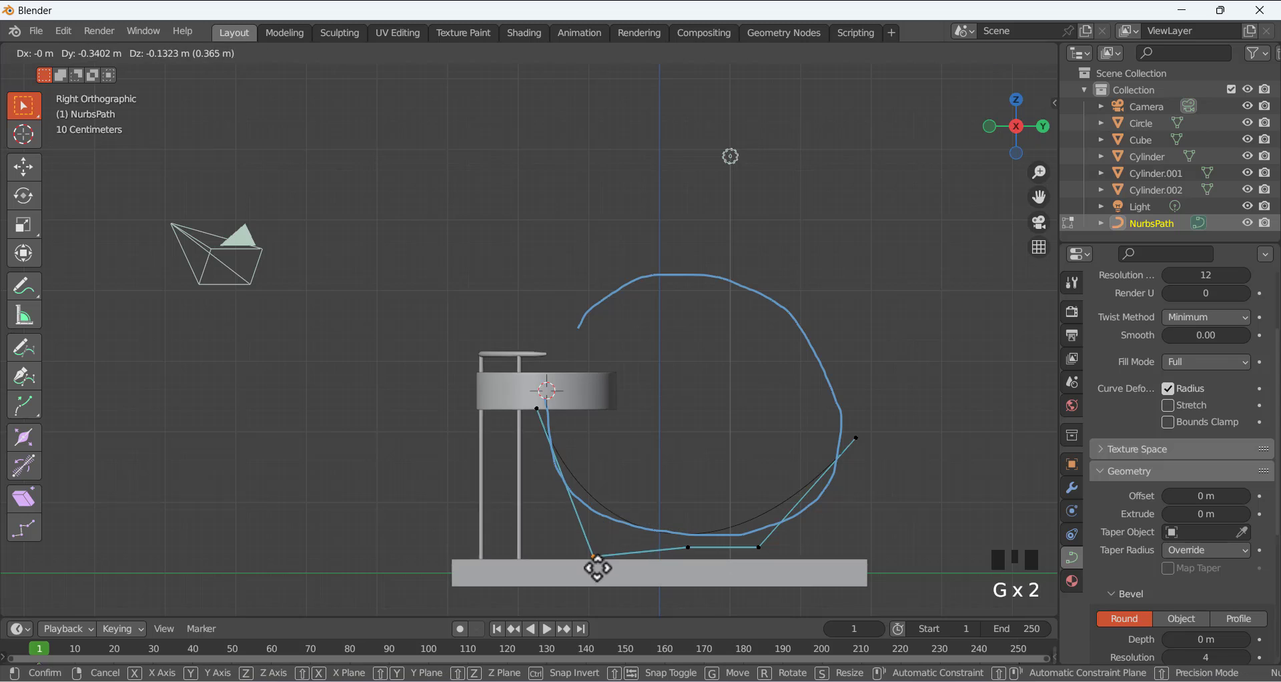
pyautogui.click(578, 578)
# Lower the path's middle control point slightly and move the lower-right control point about 1.1 m outward along Y, following the annotated loop.
pyautogui.moveTo(686, 536); pyautogui.dragTo(715, 571)
pyautogui.press('g')
pyautogui.click(723, 587)
pyautogui.click(758, 547)
pyautogui.press('g')
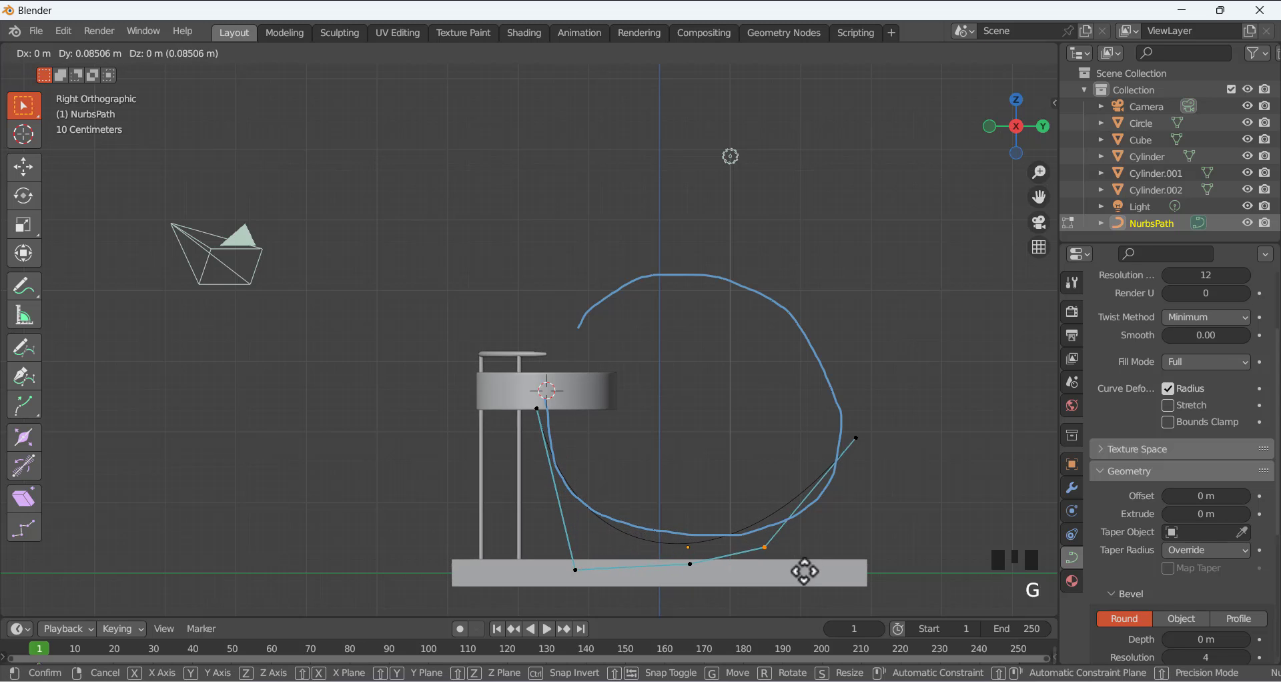
pyautogui.click(875, 572)
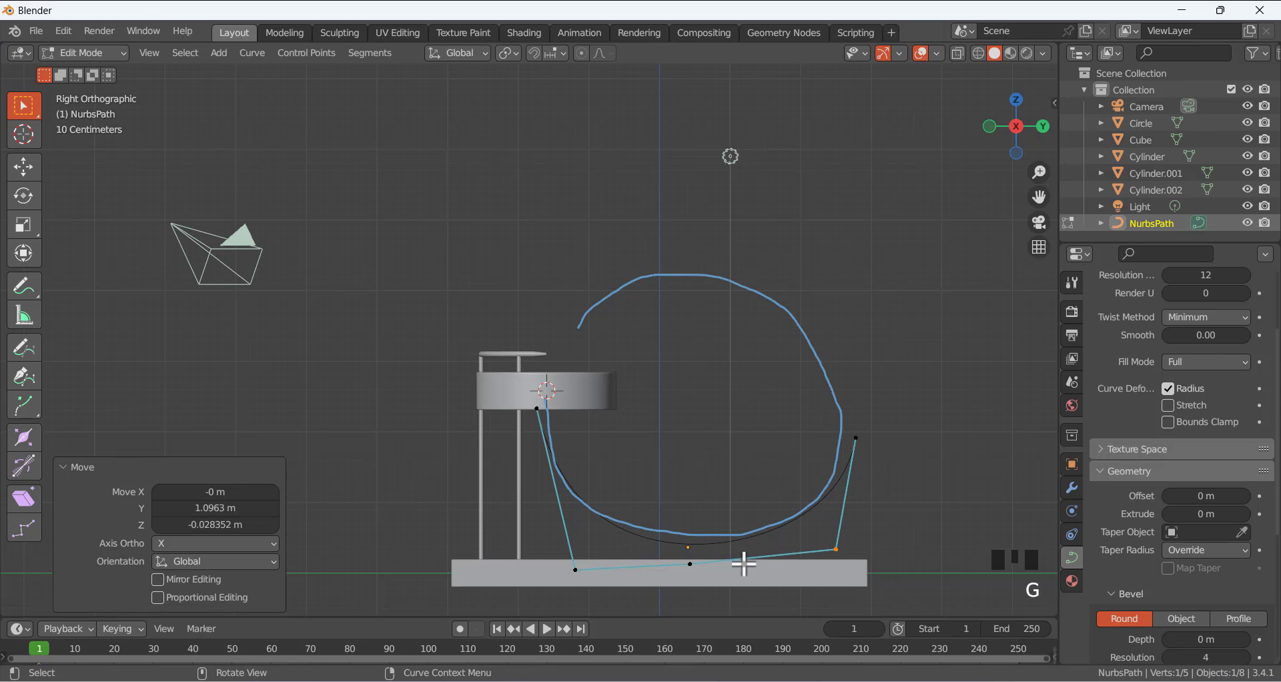
# Shift the middle and lower-left control points toward the stand and slightly up, fitting the curve's bottom to the annotated loop.
pyautogui.click(690, 564)
pyautogui.press('g')
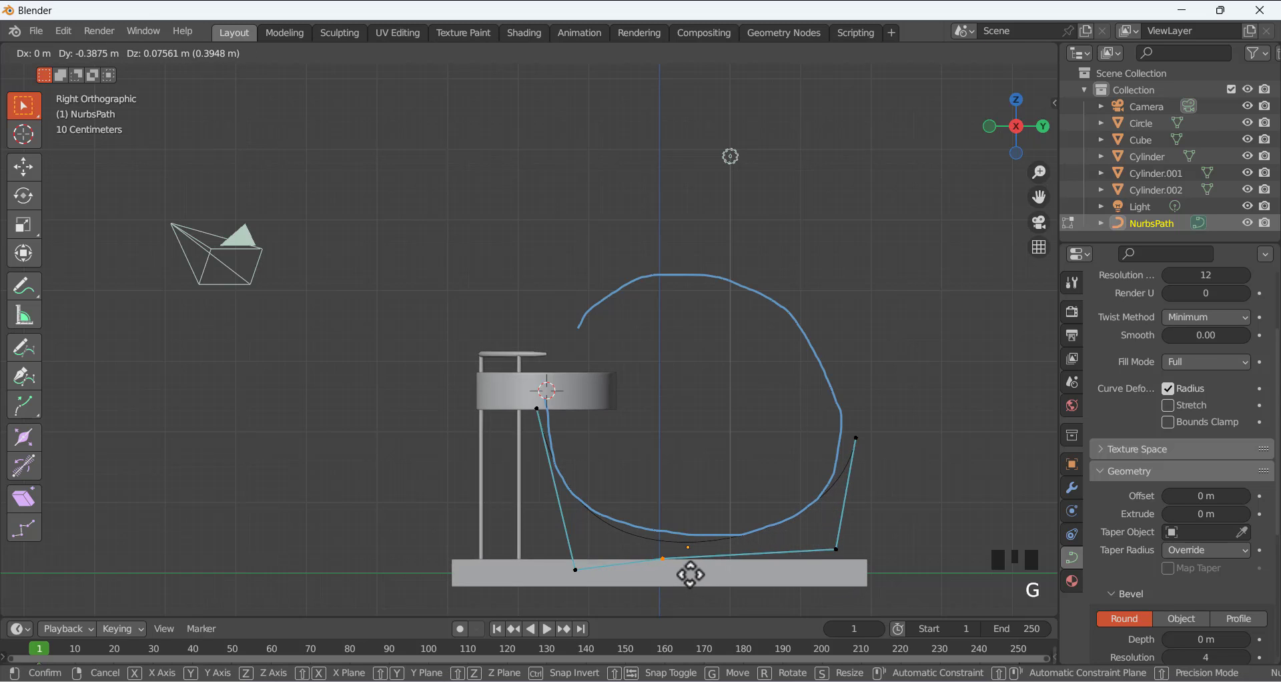
pyautogui.click(686, 572)
pyautogui.click(607, 590)
pyautogui.press('g')
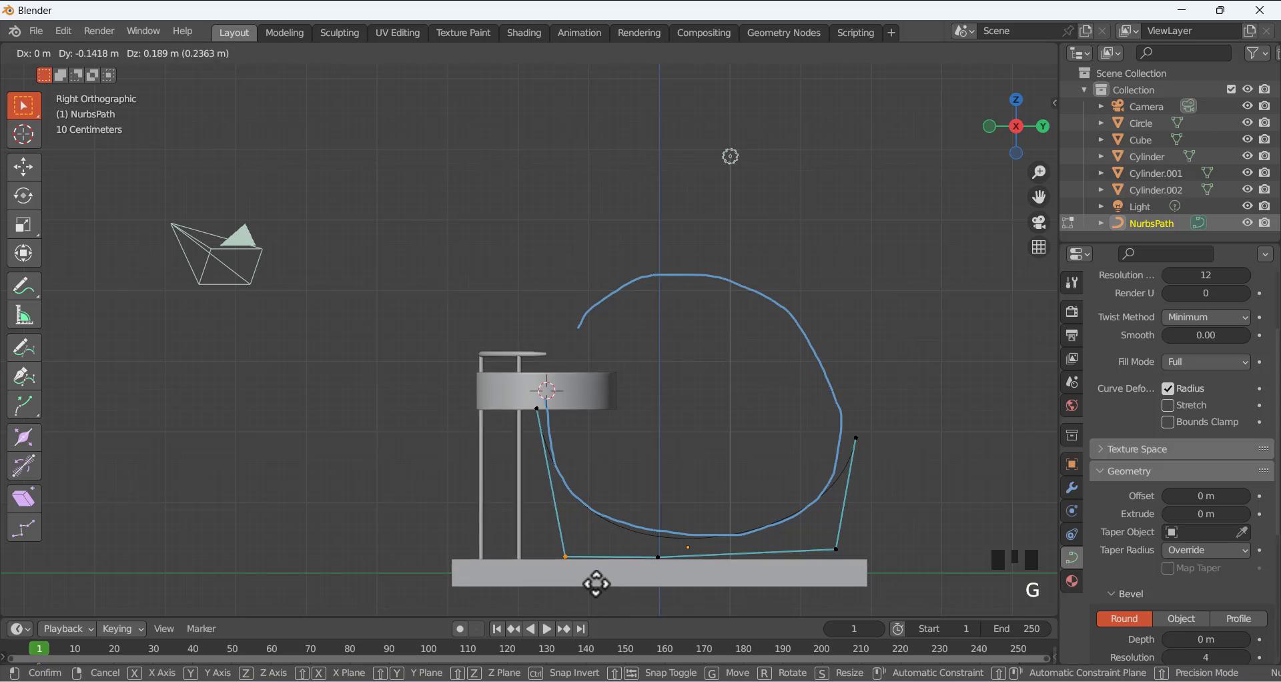
pyautogui.click(578, 577)
# Move the path's right end point about 0.16 m inward and 0.21 m down, and extrude it about 0.95 m upward.
pyautogui.click(859, 443)
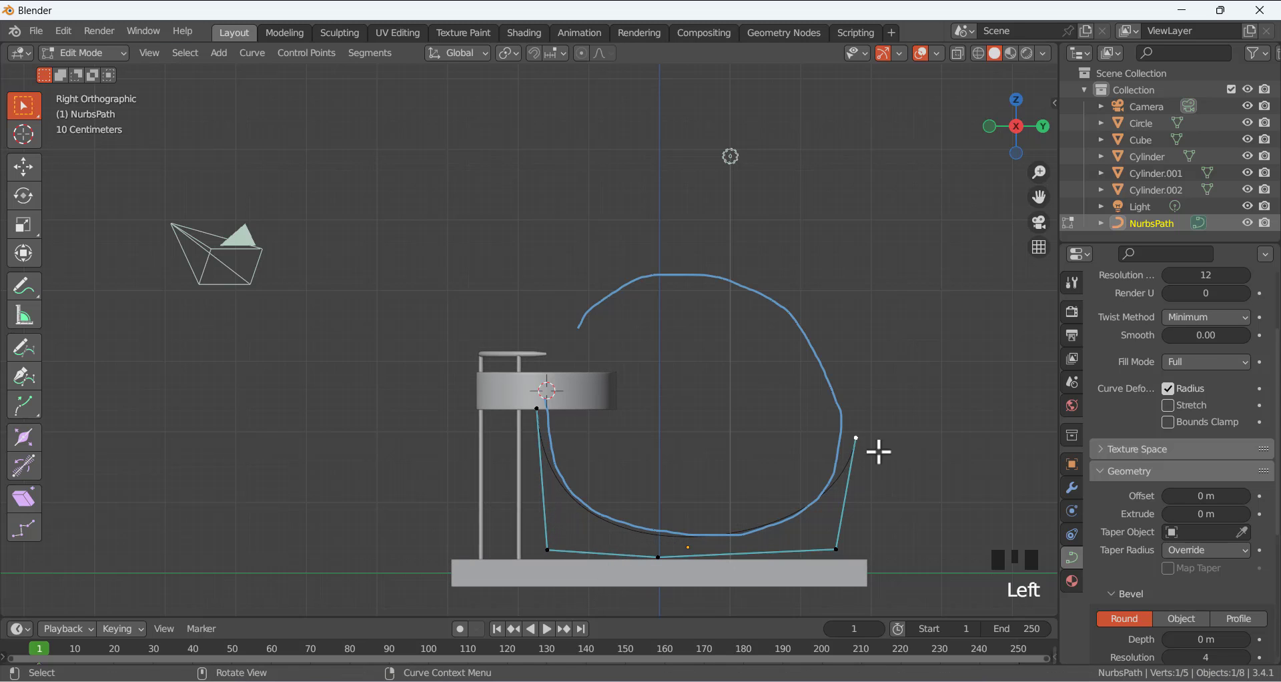
pyautogui.press('g')
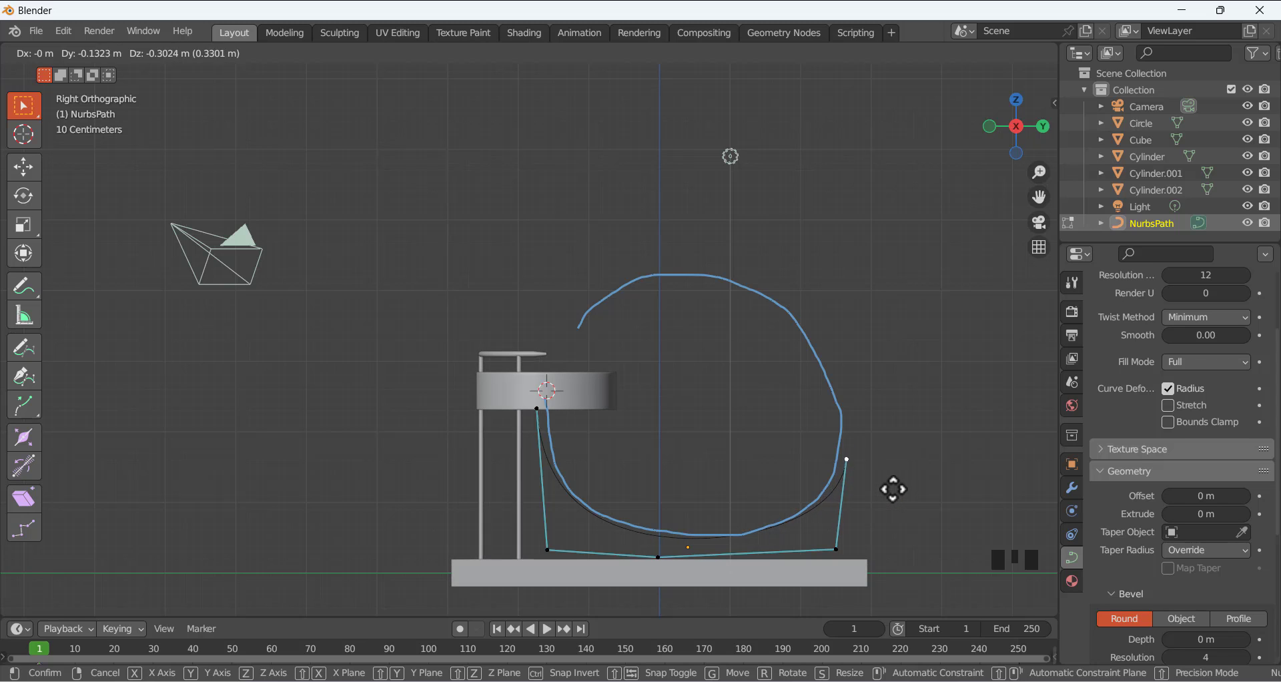
pyautogui.click(893, 483)
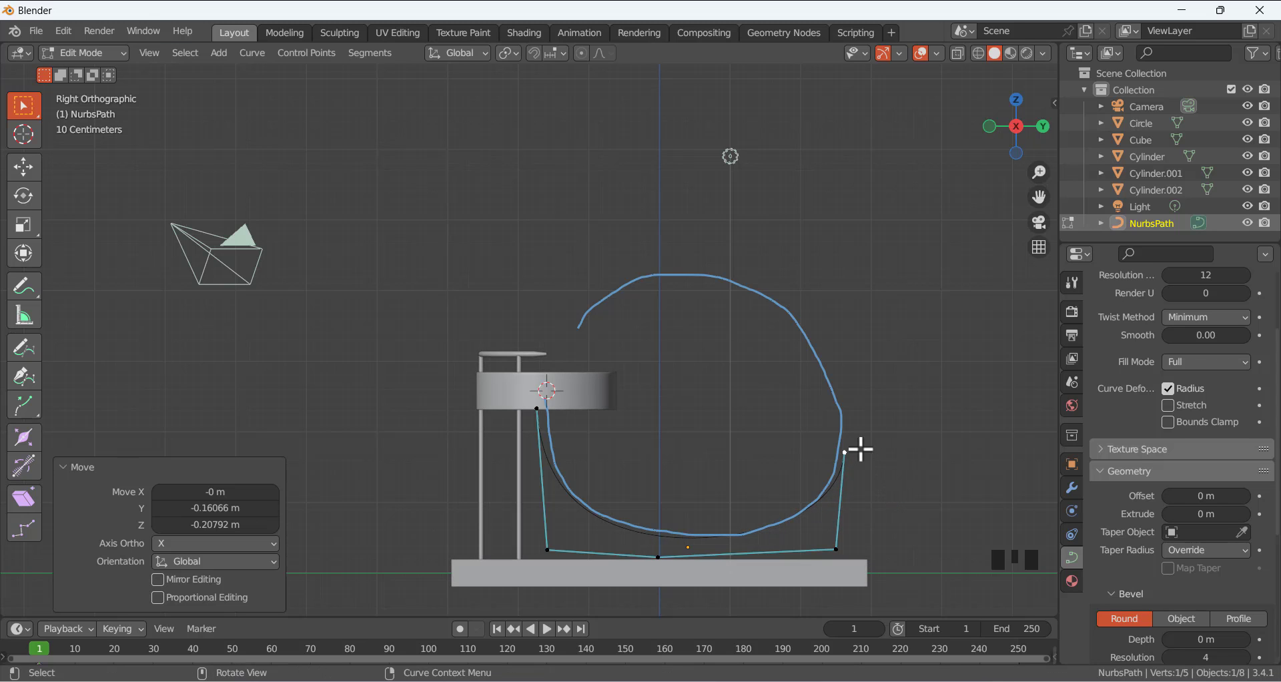
pyautogui.press('e')
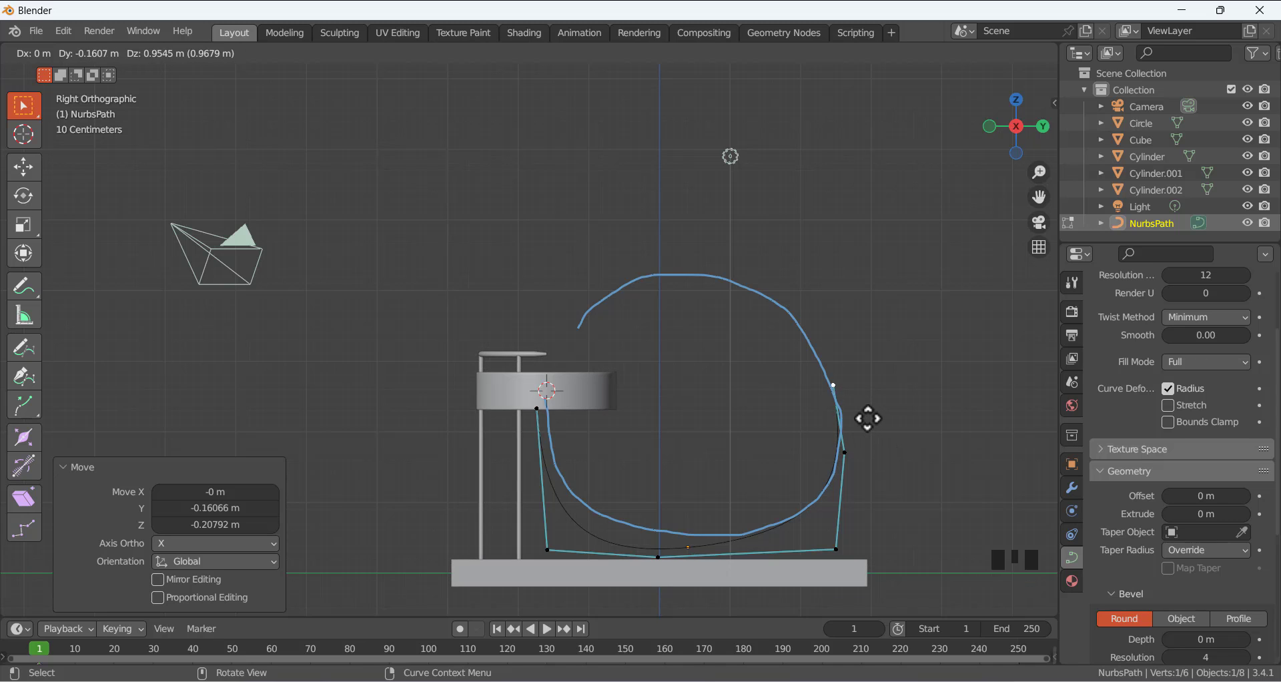
pyautogui.click(867, 413)
pyautogui.press('e')
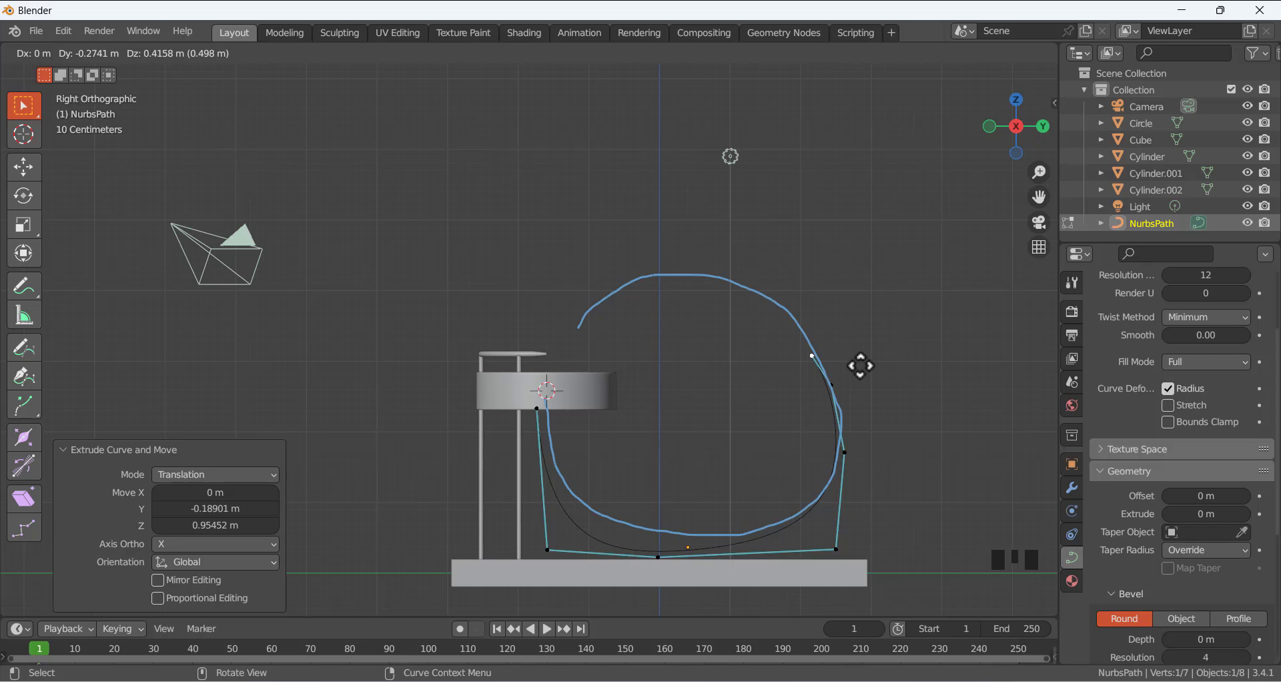
pyautogui.press('Escape')
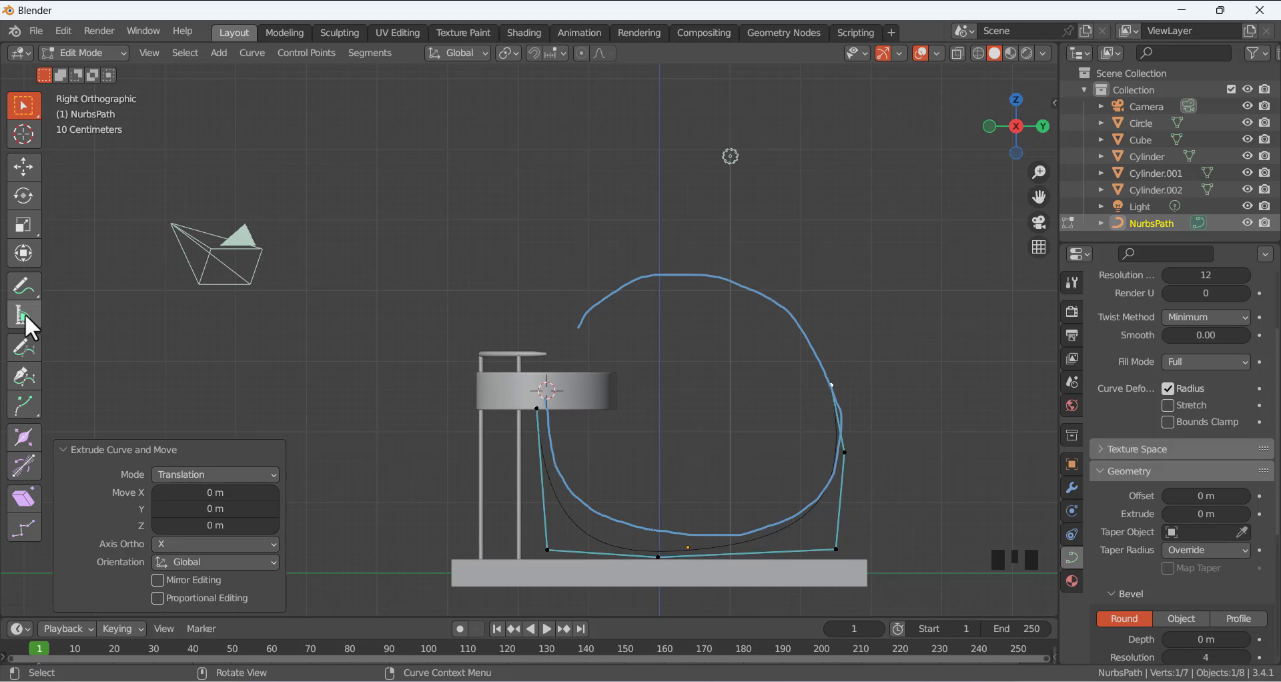
# Erase the annotated loop and return to the Select Box tool.
pyautogui.moveTo(26, 286); pyautogui.dragTo(114, 391)
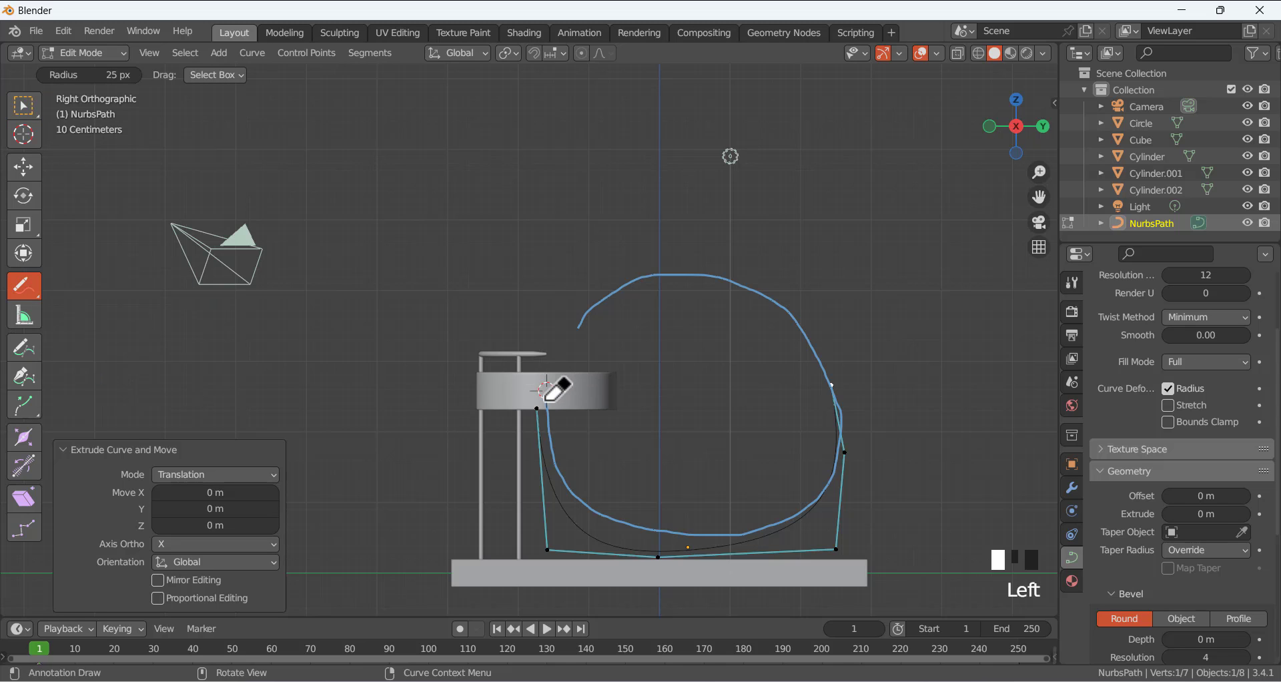
pyautogui.moveTo(549, 404)
pyautogui.mouseDown()
pyautogui.moveTo(557, 459)
pyautogui.moveTo(706, 533)
pyautogui.moveTo(630, 514)
pyautogui.moveTo(781, 543)
pyautogui.moveTo(809, 354)
pyautogui.moveTo(594, 288)
pyautogui.moveTo(724, 289)
pyautogui.moveTo(623, 328)
pyautogui.moveTo(480, 243)
pyautogui.mouseUp()
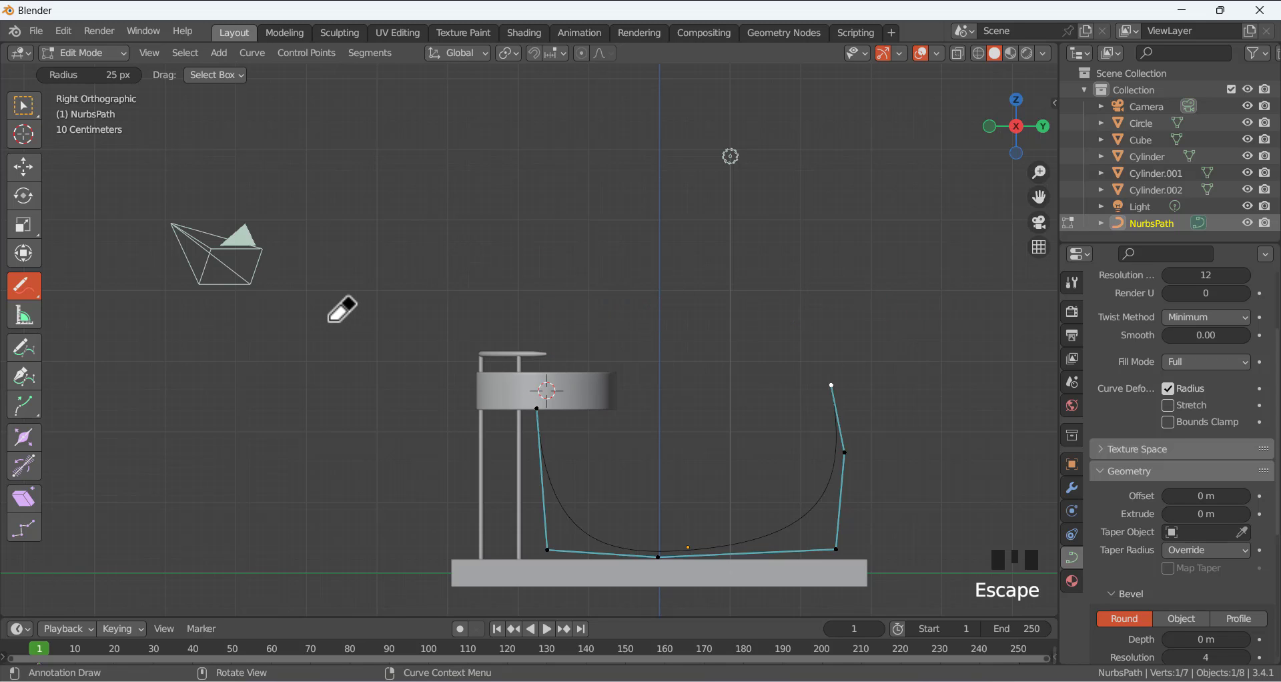
pyautogui.click(23, 105)
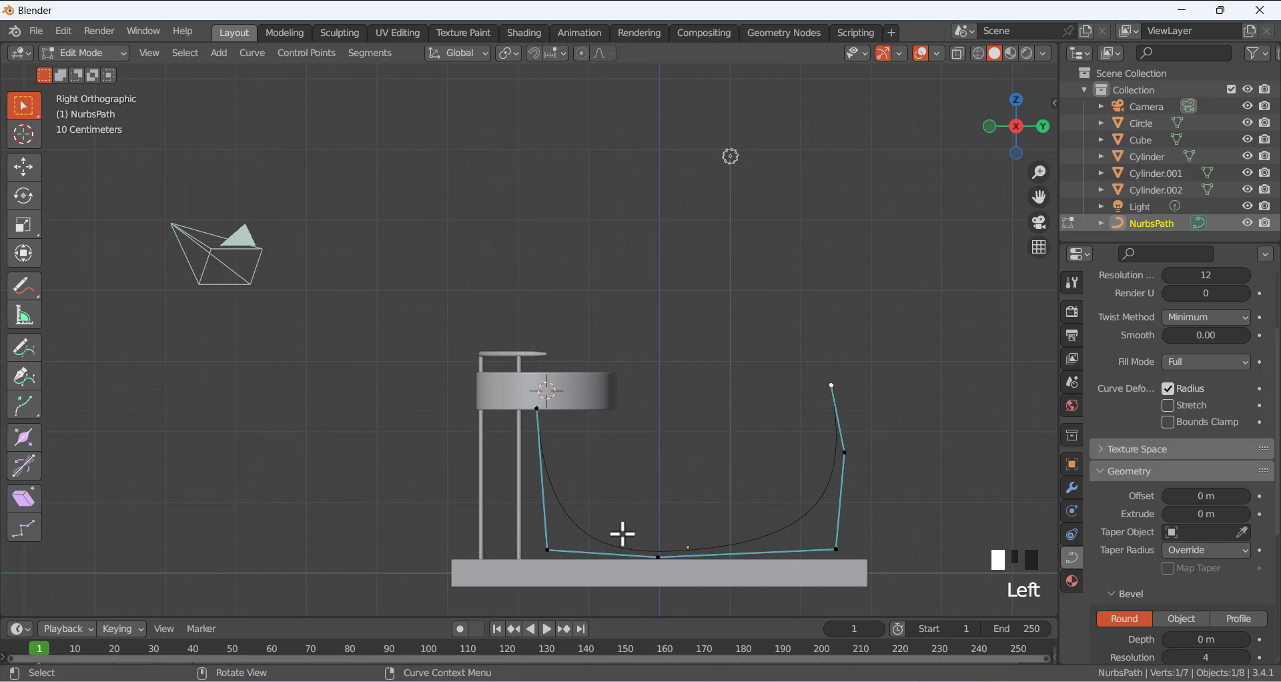
# Raise the path's middle control point about 0.57 m and the lower-left control point about 0.4 m above the base.
pyautogui.click(658, 556)
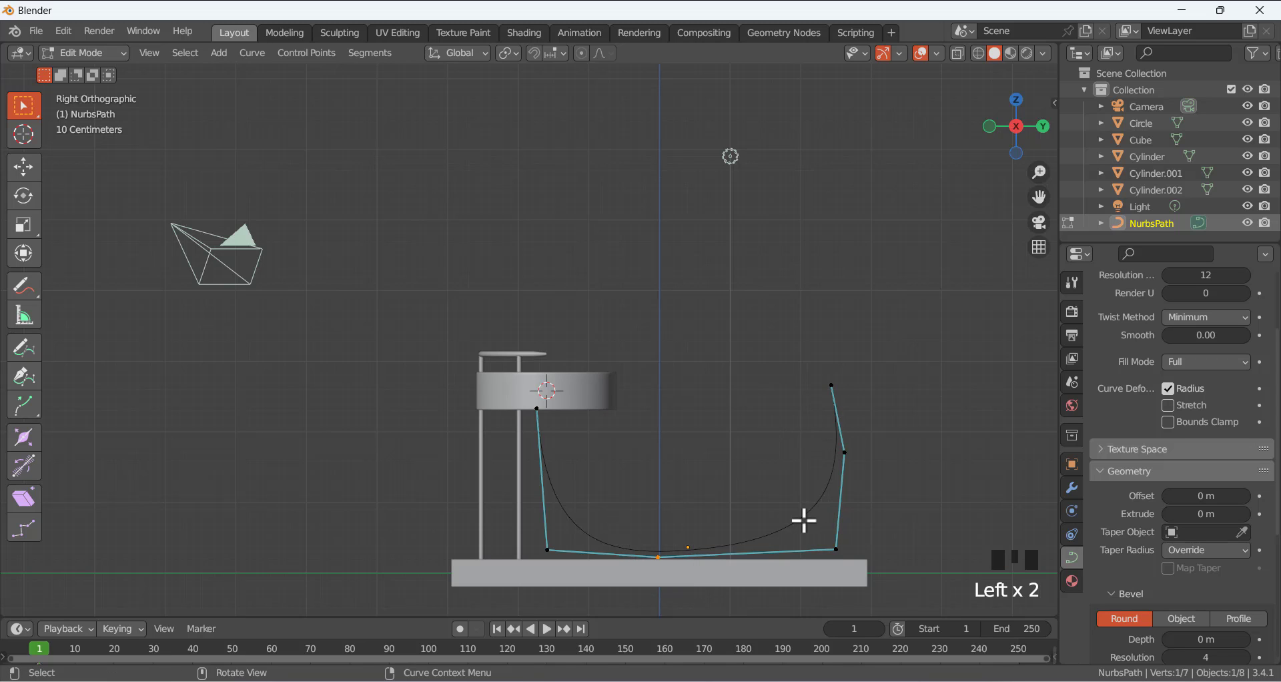
pyautogui.press('g')
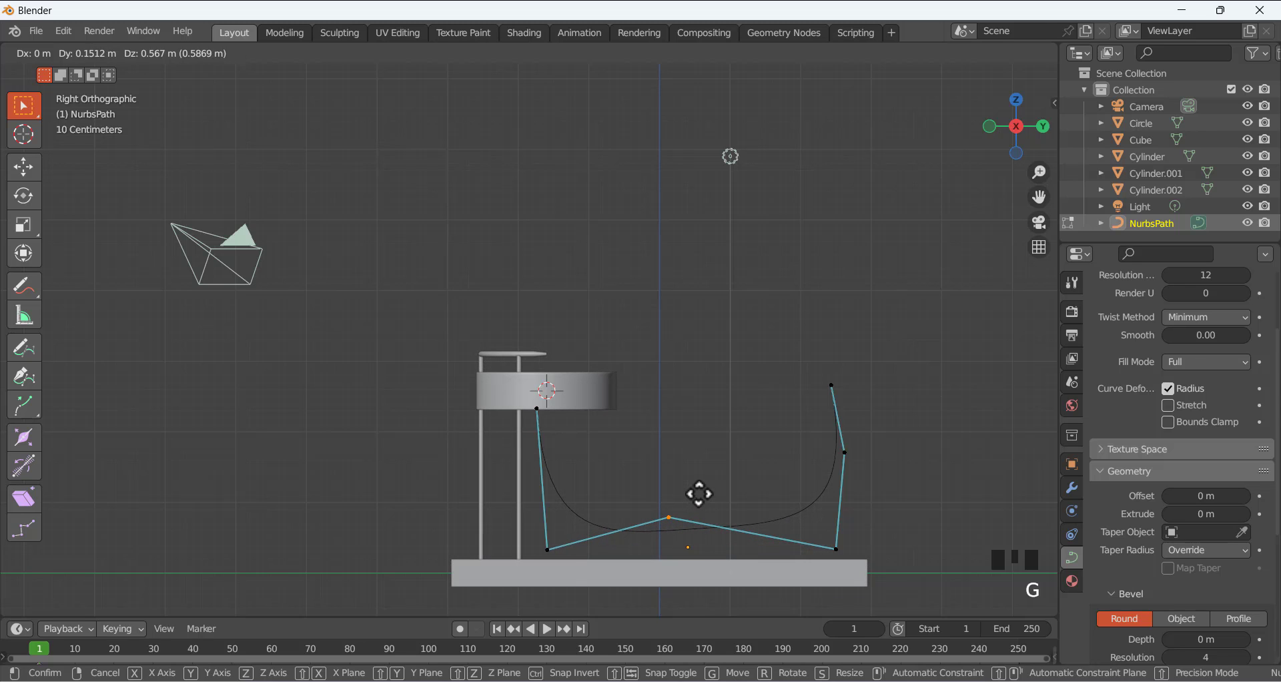
pyautogui.click(698, 492)
pyautogui.click(548, 549)
pyautogui.press('g')
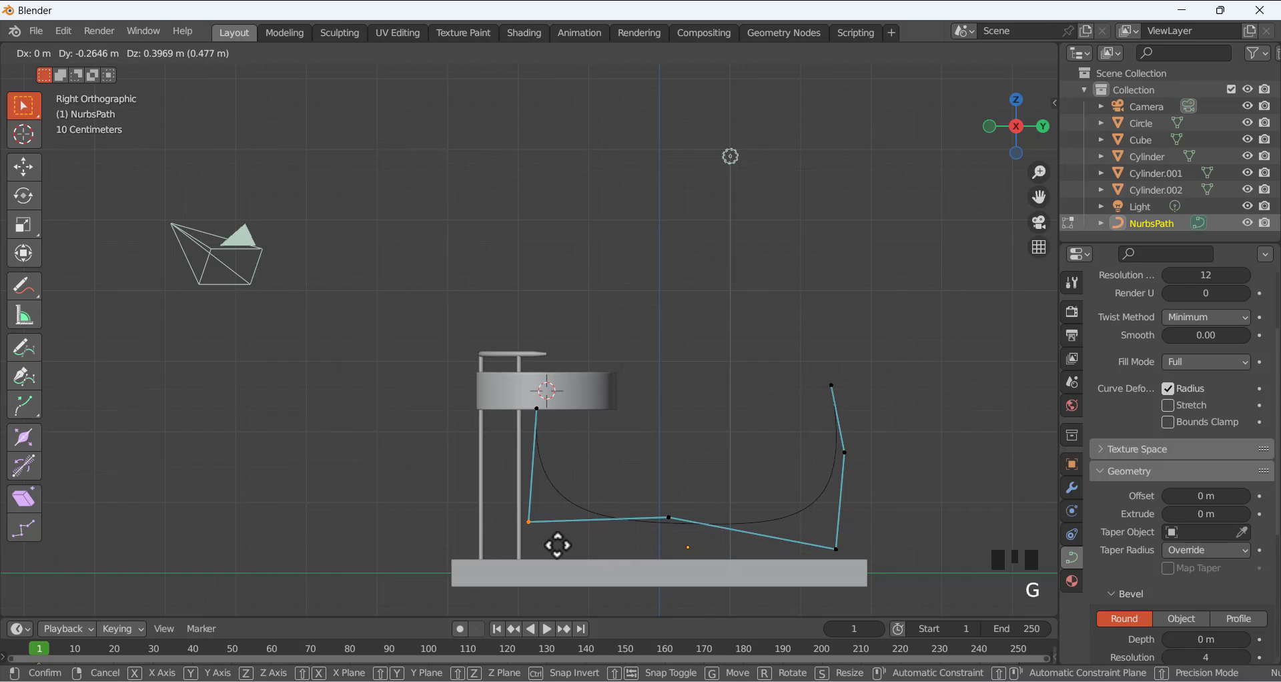
pyautogui.click(574, 547)
# Move the path's middle control point down slightly and away from the stand to smooth the curve's bottom.
pyautogui.click(670, 519)
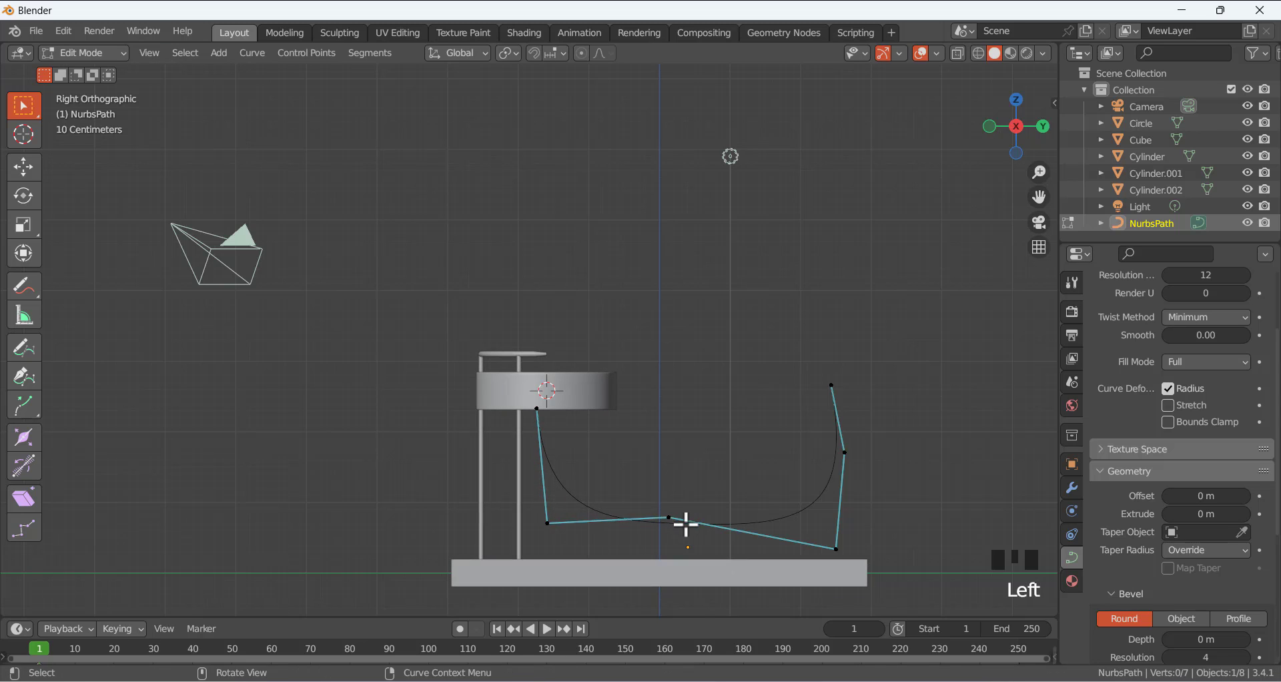
pyautogui.click(672, 519)
pyautogui.press('g')
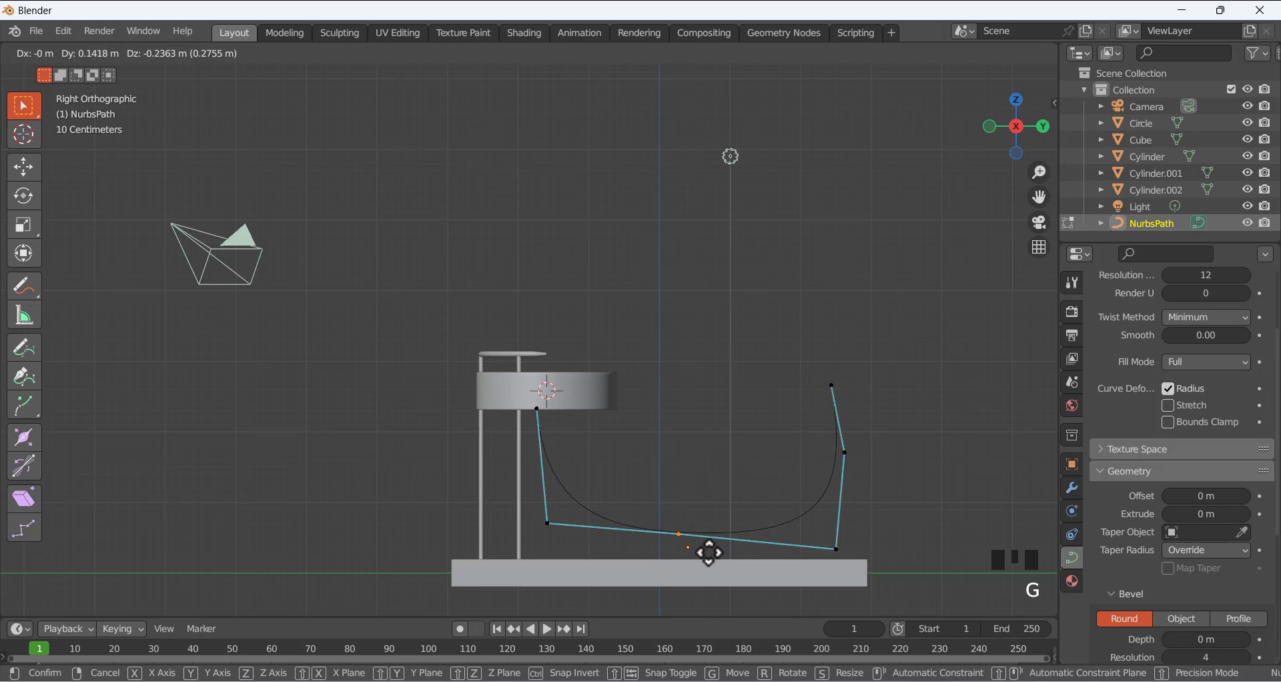
pyautogui.click(710, 556)
# Raise all of the path's right-side control points together by about 0.47 m.
pyautogui.moveTo(766, 362); pyautogui.dragTo(929, 597)
pyautogui.press('g')
pyautogui.click(942, 532)
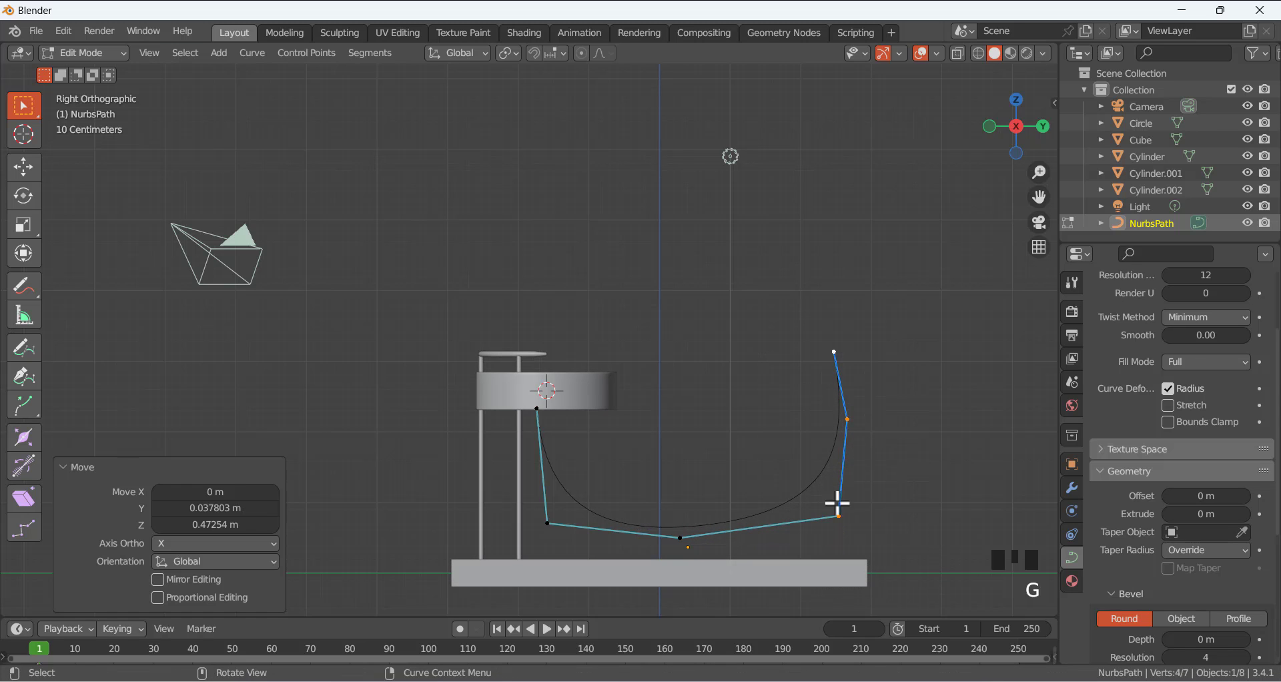
# Lower the right side's middle control point about 0.6 m, and move the end point about 0.19 m inward and 0.18 m down.
pyautogui.click(844, 421)
pyautogui.press('g')
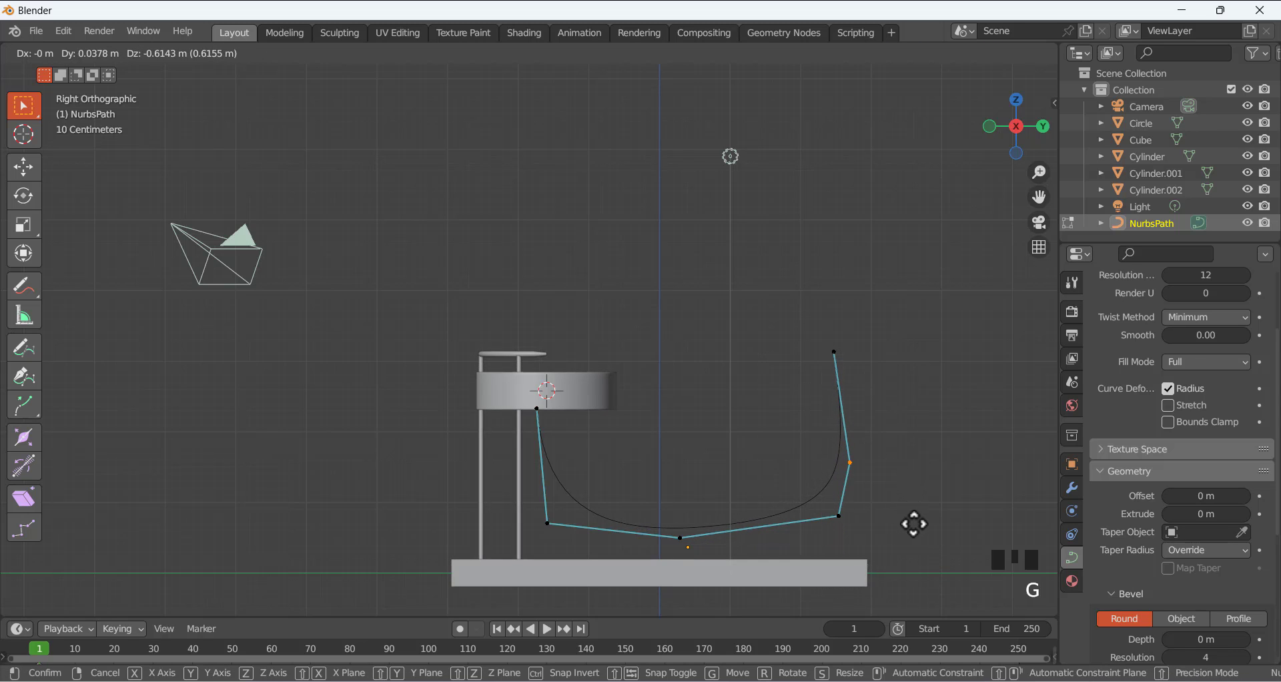
pyautogui.click(919, 525)
pyautogui.moveTo(804, 342); pyautogui.dragTo(838, 366)
pyautogui.press('g')
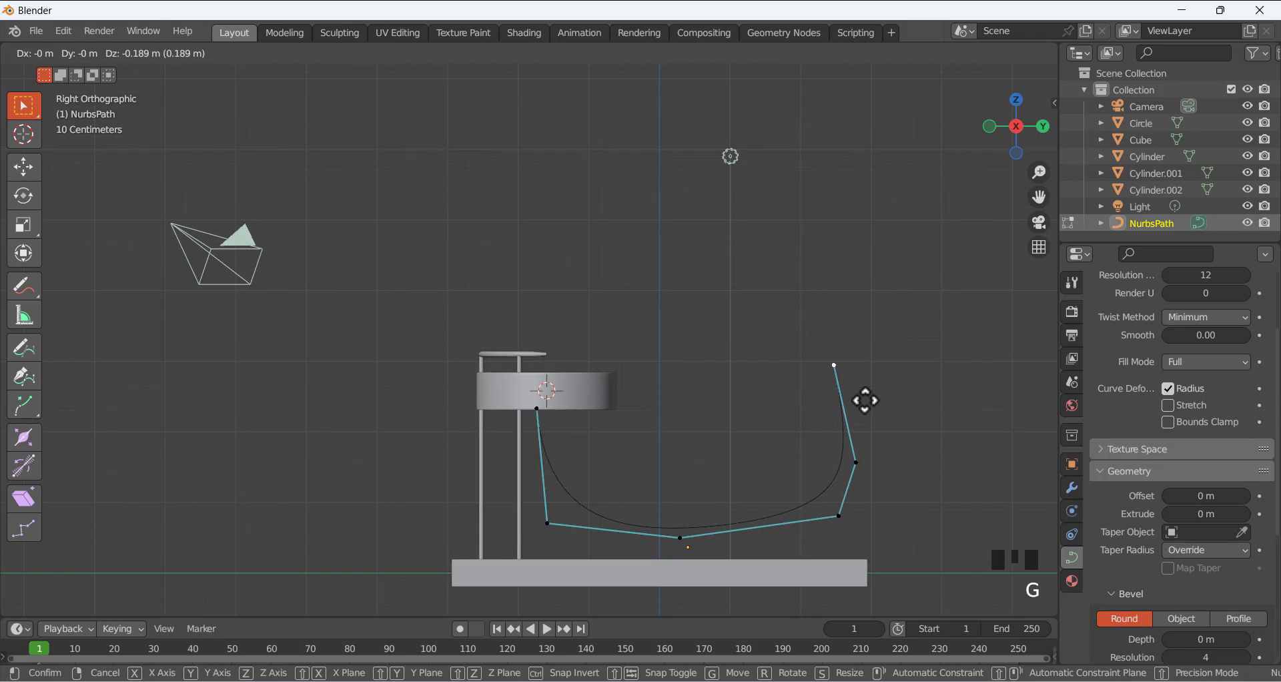
pyautogui.click(852, 400)
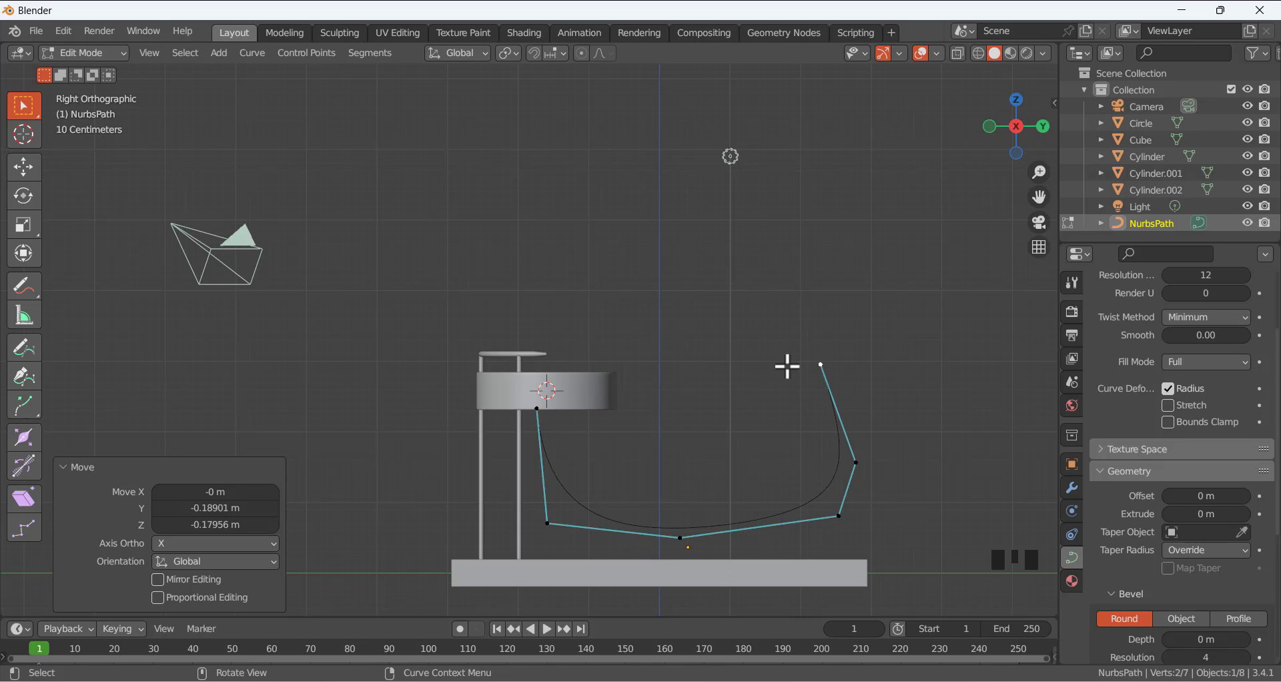
# Move the bottom-middle and all right-side control points together about 0.7 m along negative Y, toward the stand.
pyautogui.moveTo(752, 316); pyautogui.dragTo(943, 565)
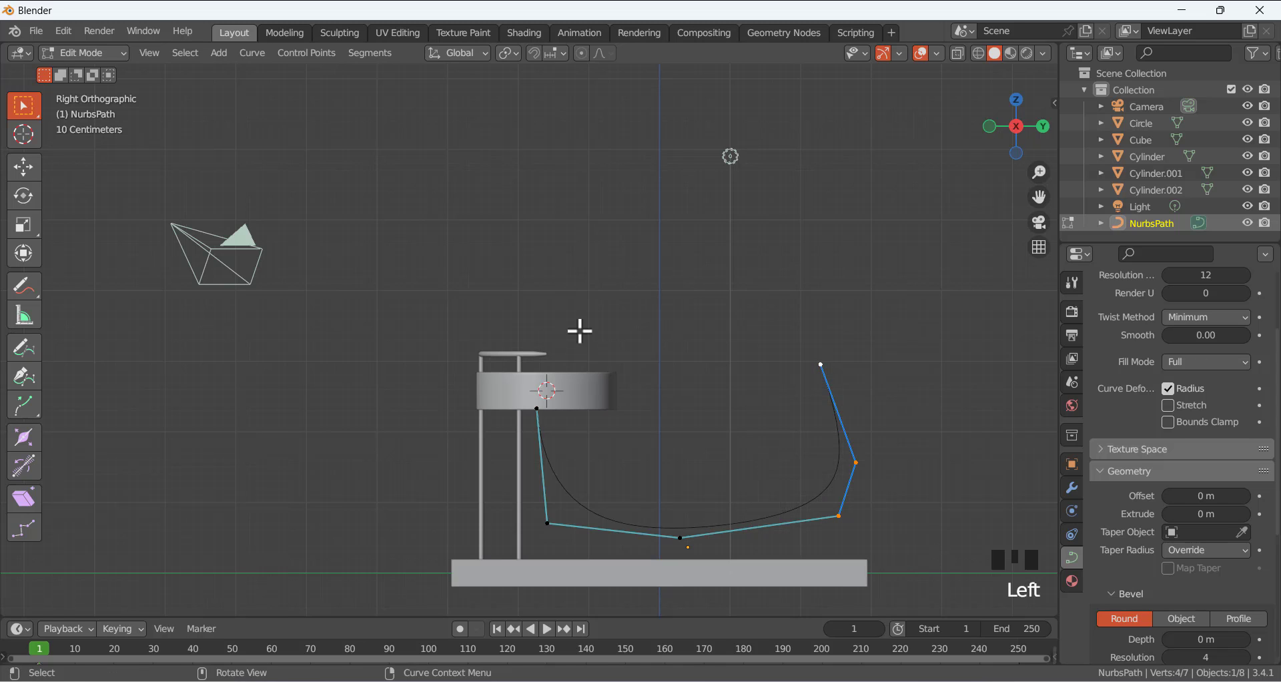
pyautogui.moveTo(580, 331); pyautogui.dragTo(942, 626)
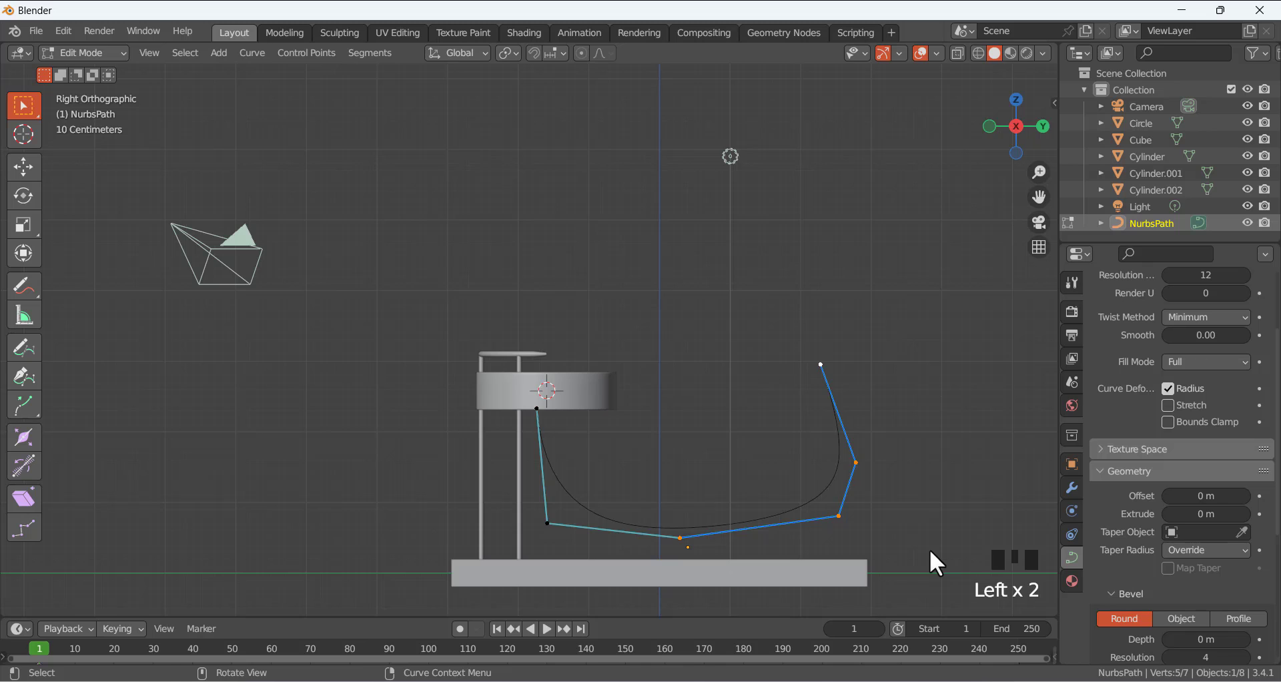
pyautogui.press('g')
pyautogui.press('y')
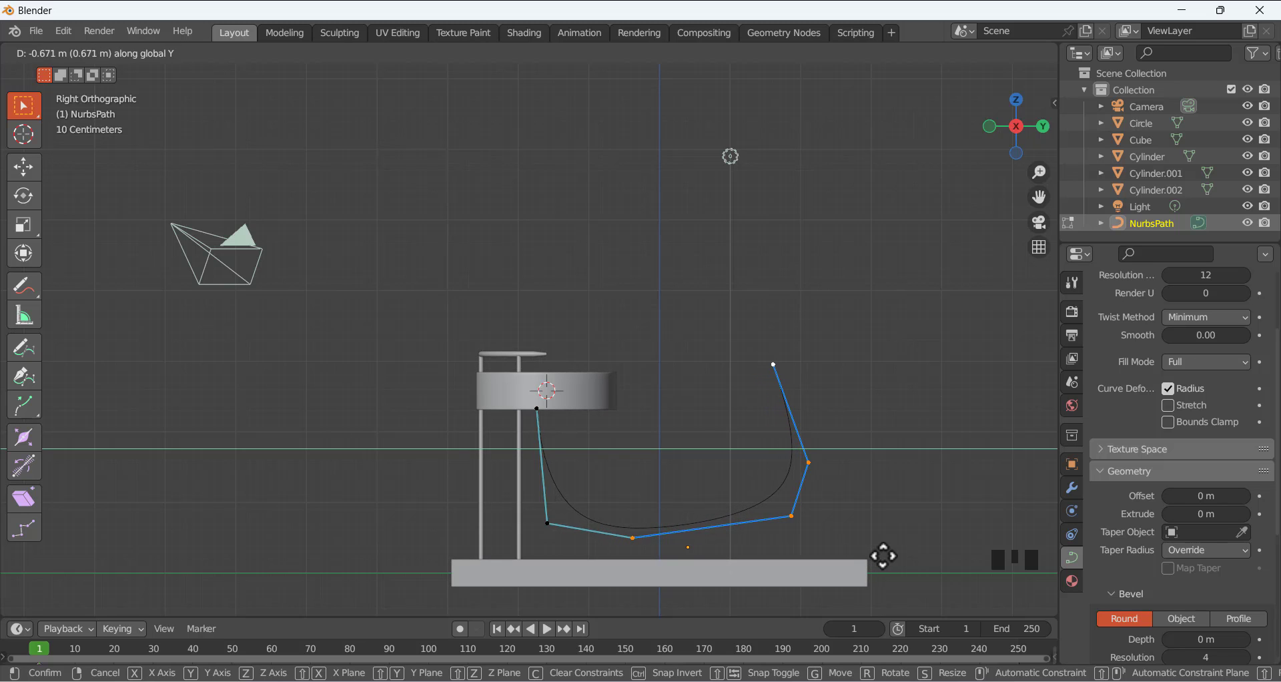
pyautogui.click(882, 554)
pyautogui.click(894, 536)
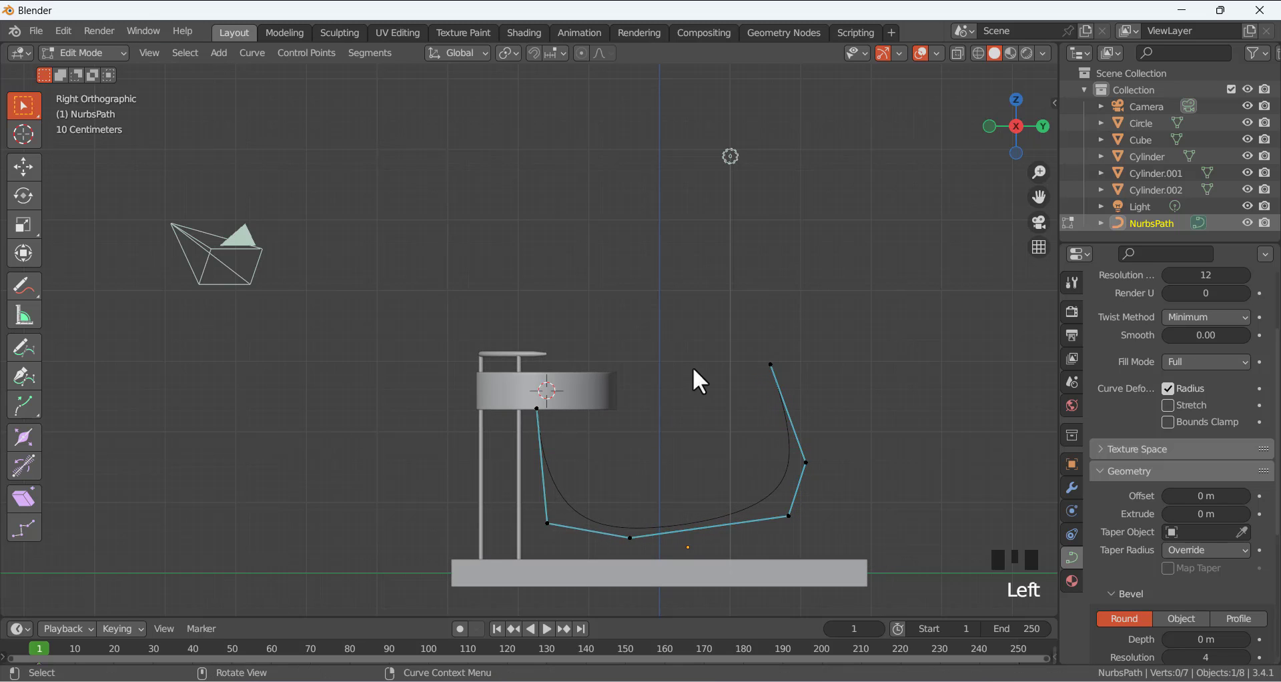
# Lower the right-side control points together along Z until the curve's bottom is nearly level.
pyautogui.moveTo(734, 341); pyautogui.dragTo(910, 550)
pyautogui.press('g')
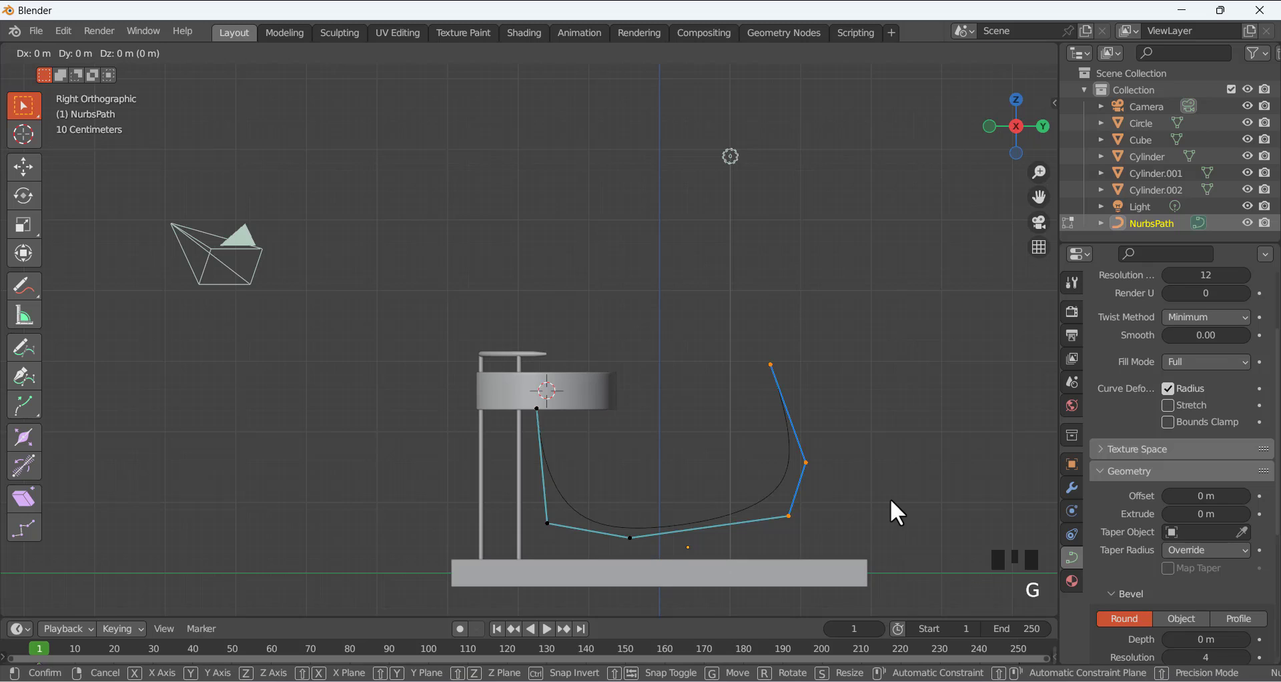
pyautogui.press('z')
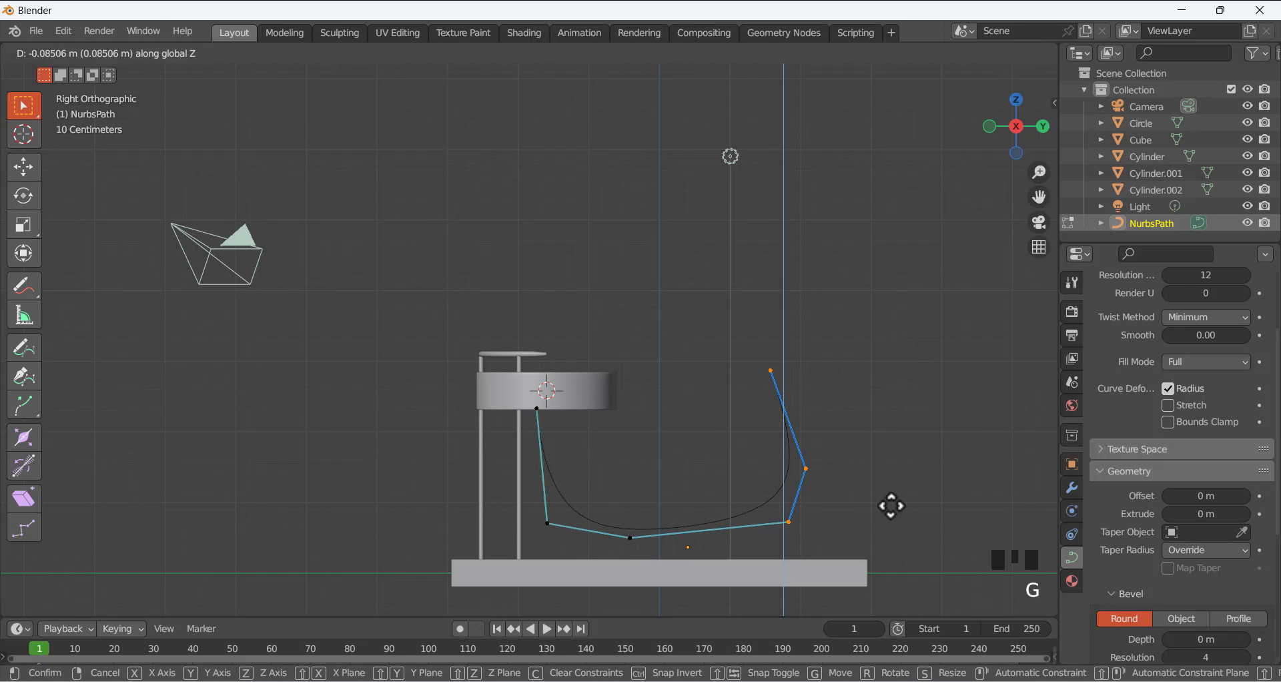
pyautogui.click(891, 519)
pyautogui.click(614, 460)
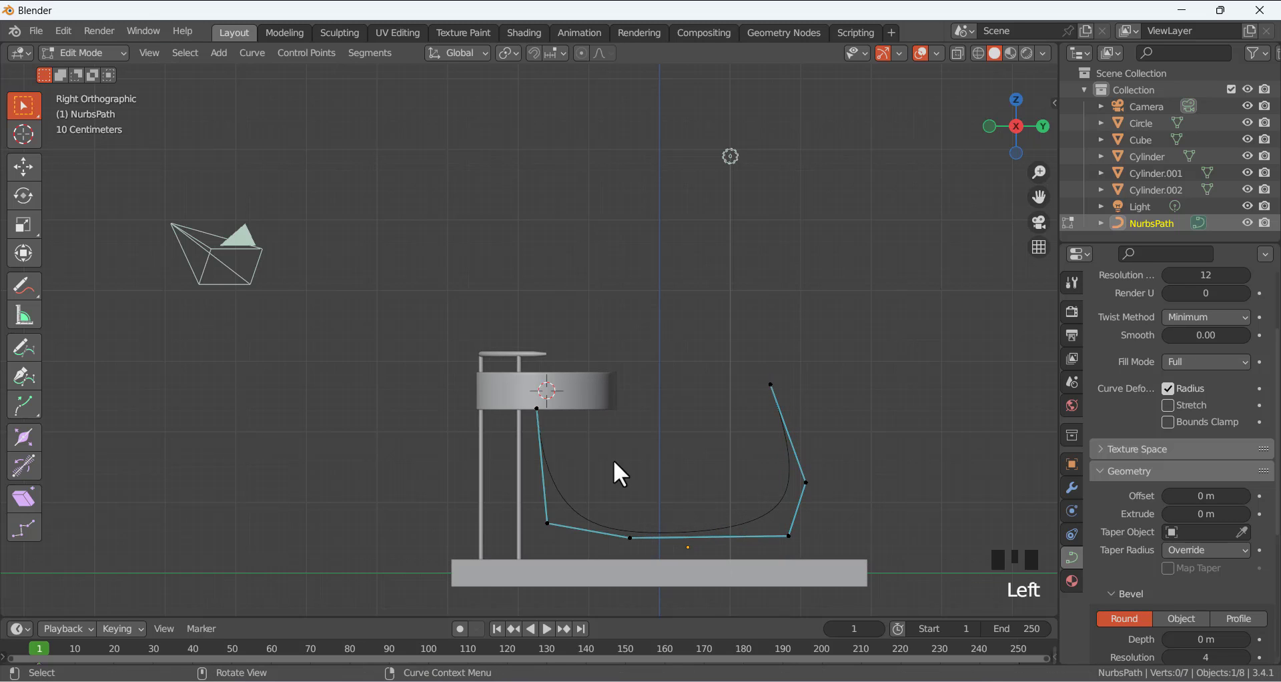
# Raise the two lower-left control points of the path together by about 0.08 m.
pyautogui.moveTo(515, 453); pyautogui.dragTo(678, 581)
pyautogui.press('g')
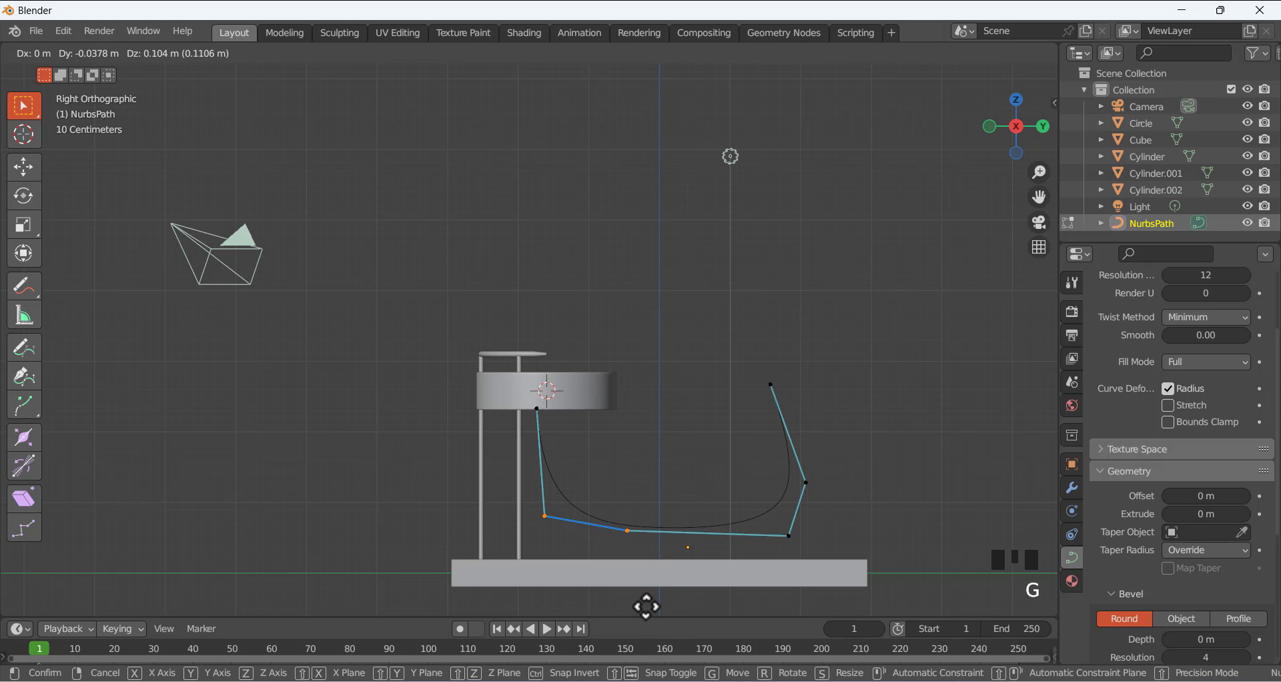
pyautogui.click(648, 608)
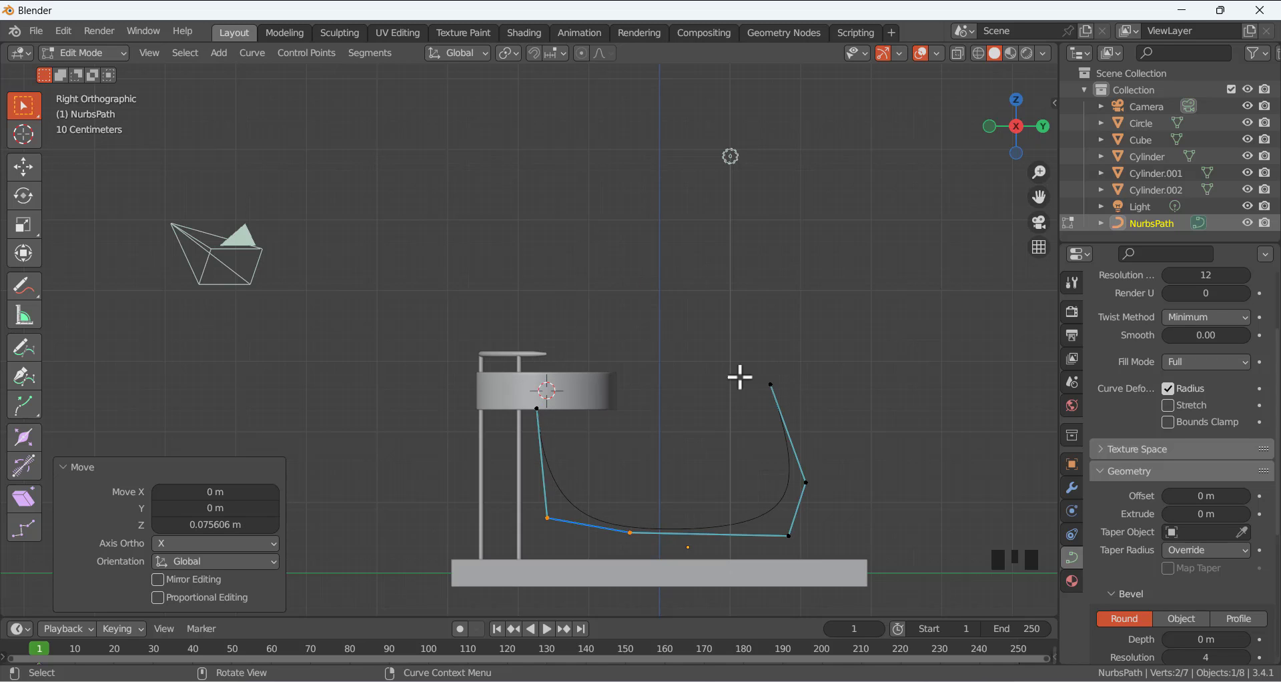
# Lower the path's end point about 0.23 m, and move the right side's middle control point about 0.13 m toward the stand.
pyautogui.click(769, 386)
pyautogui.press('g')
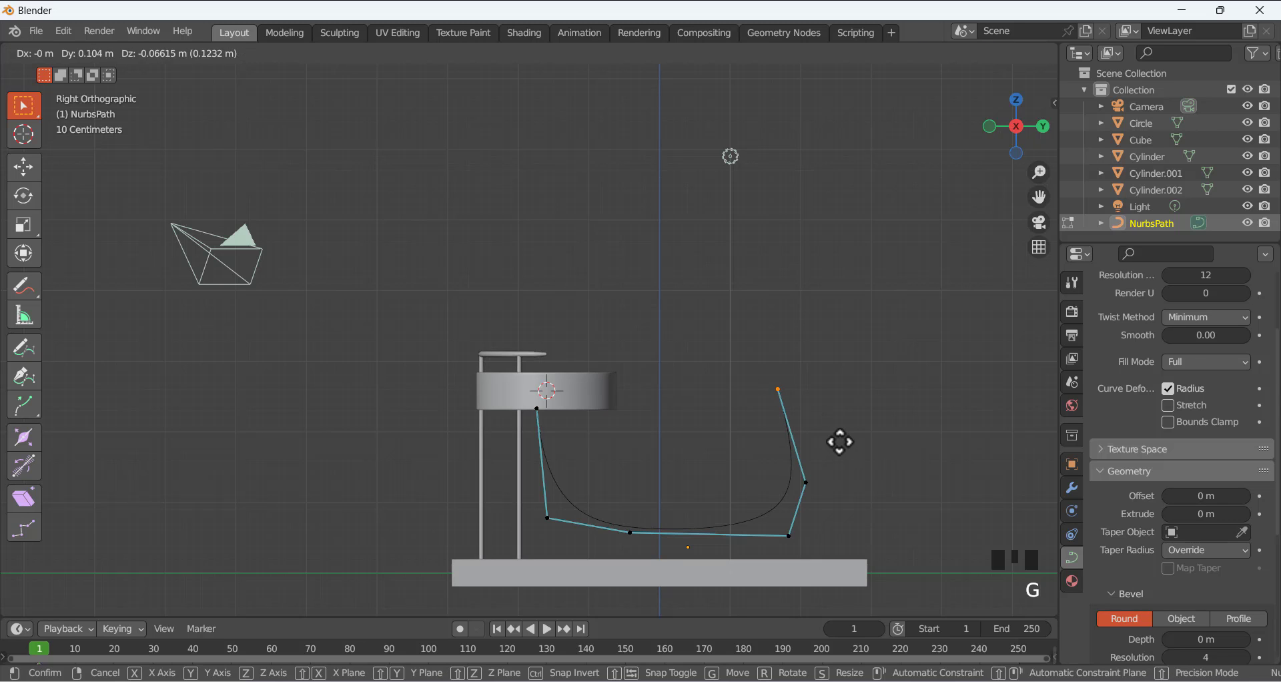
pyautogui.click(833, 453)
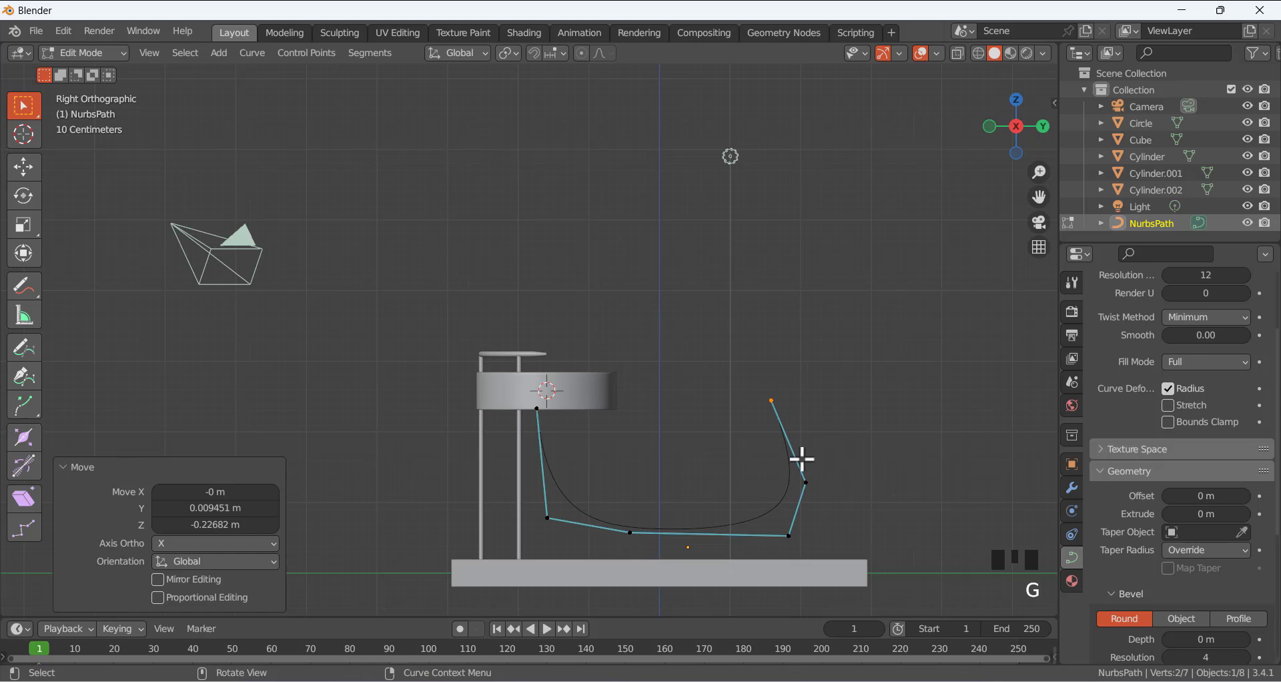
pyautogui.click(807, 482)
pyautogui.press('g')
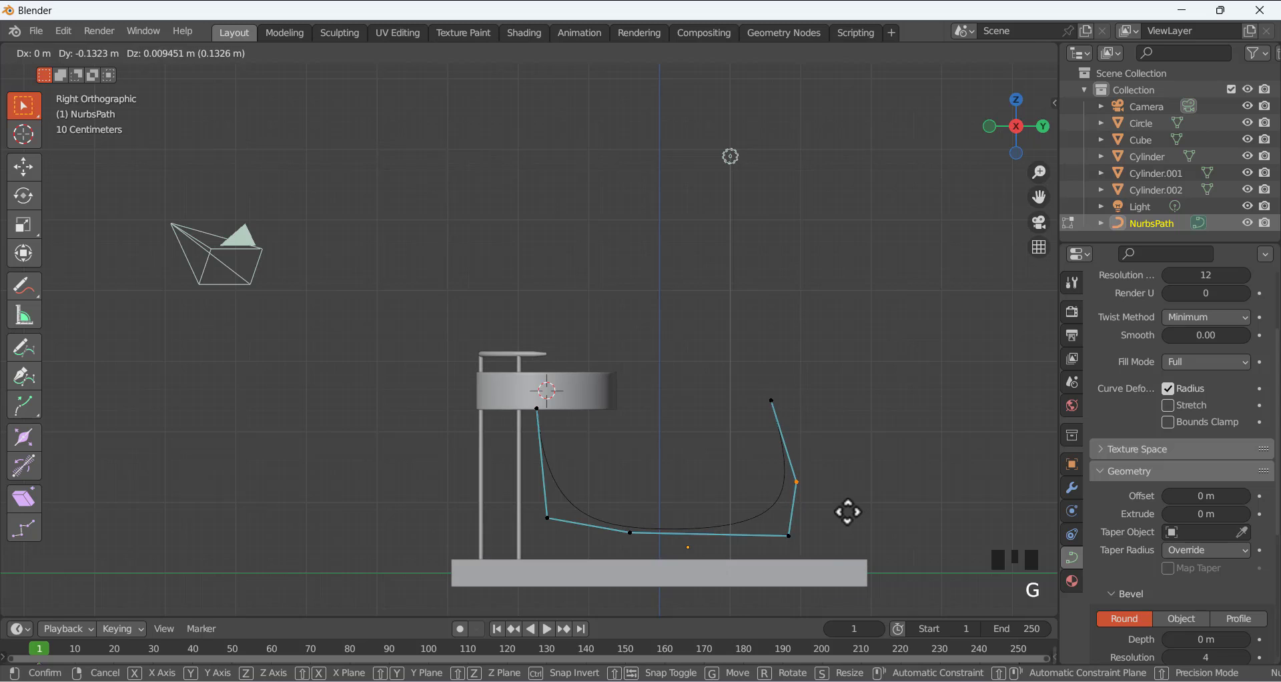
pyautogui.click(847, 512)
# Move the path's lower-right control point about 0.26 m toward the stand and 0.06 m up.
pyautogui.moveTo(765, 497); pyautogui.dragTo(829, 561)
pyautogui.press('g')
pyautogui.click(812, 554)
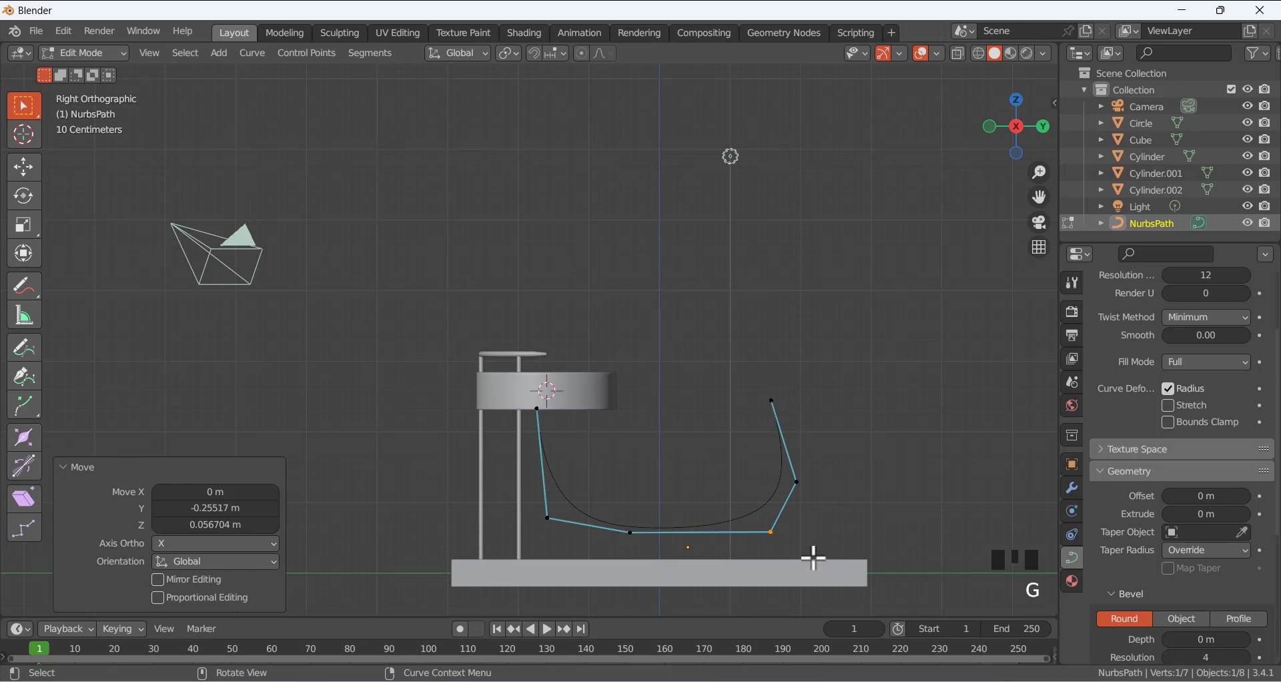
pyautogui.click(800, 438)
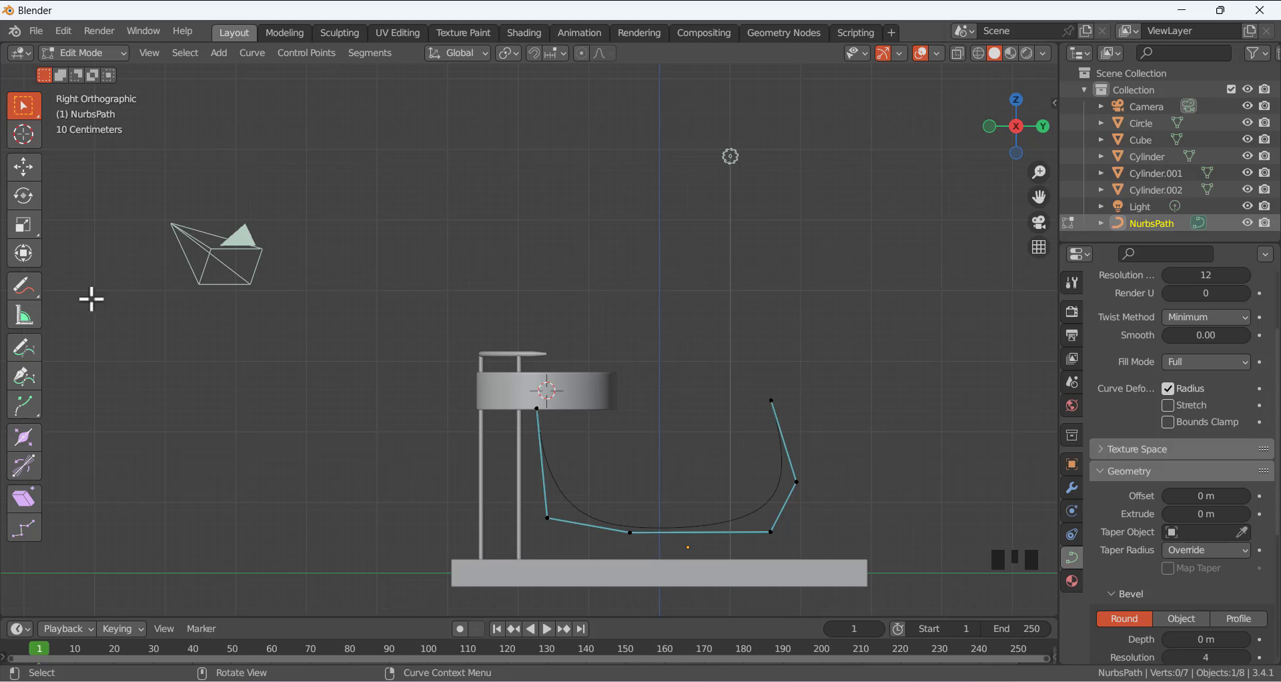
# Sketch freehand annotation strokes tracing a full loop from the stand over and along the path.
pyautogui.click(24, 286)
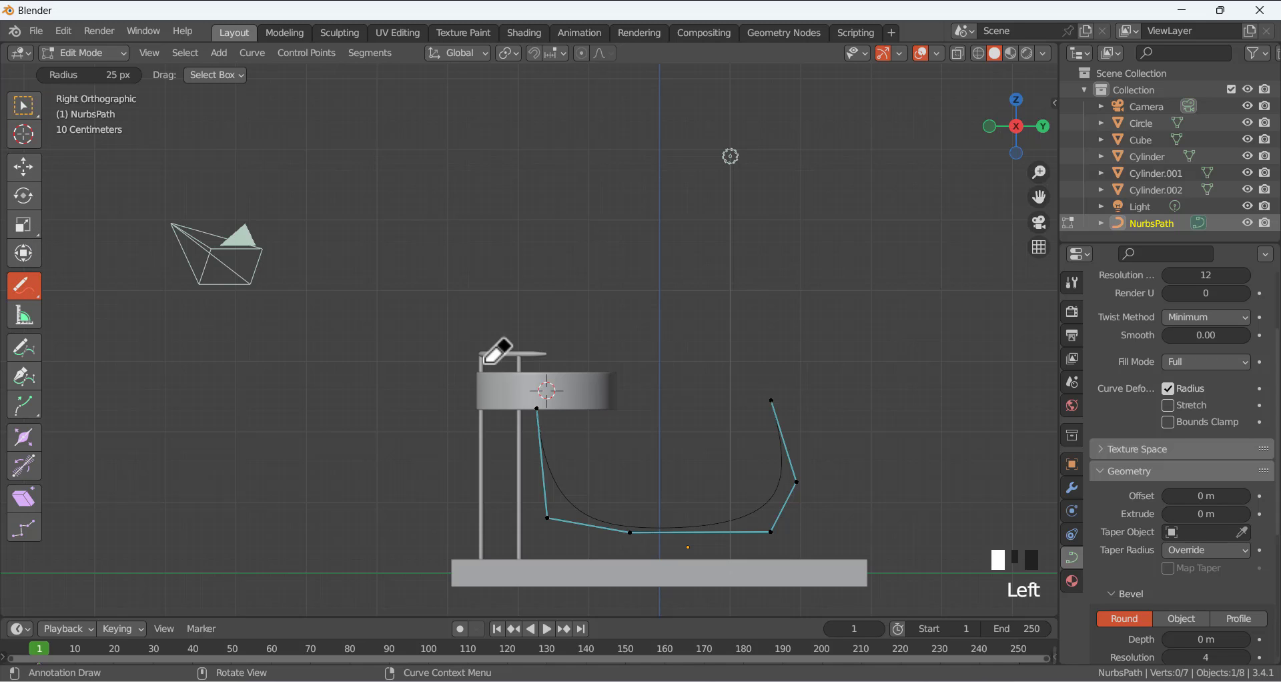
pyautogui.click(547, 390)
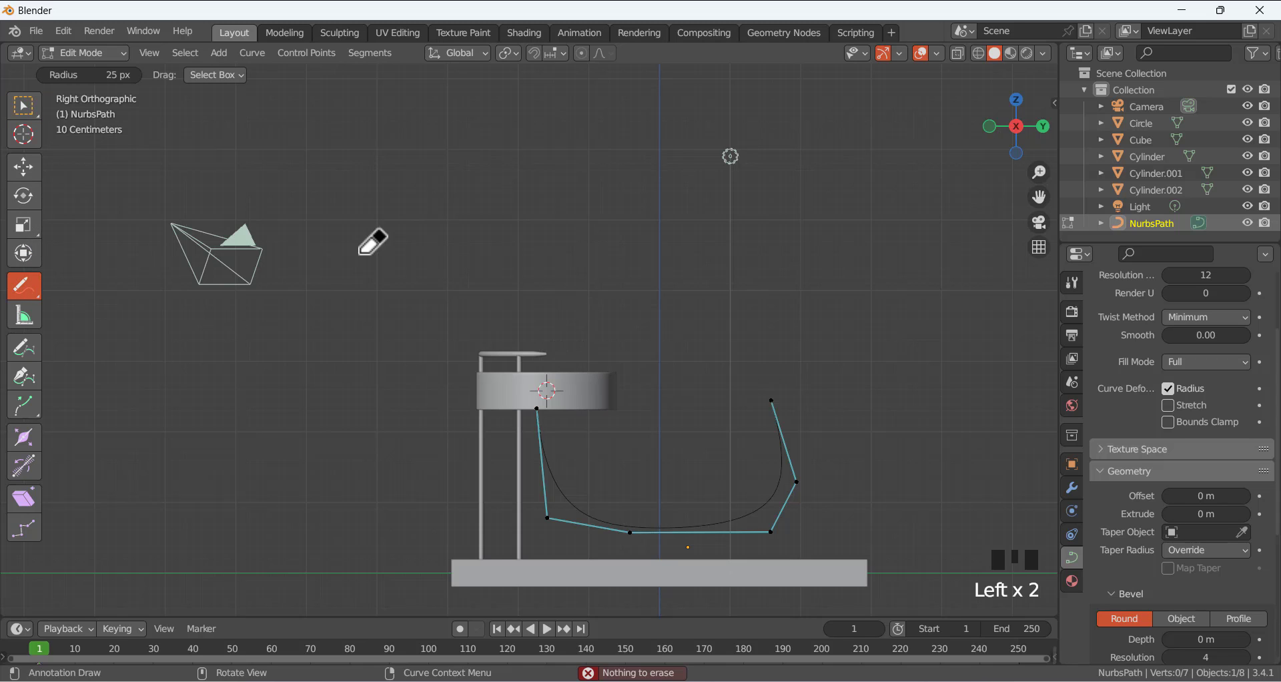
pyautogui.click(24, 289)
pyautogui.click(86, 304)
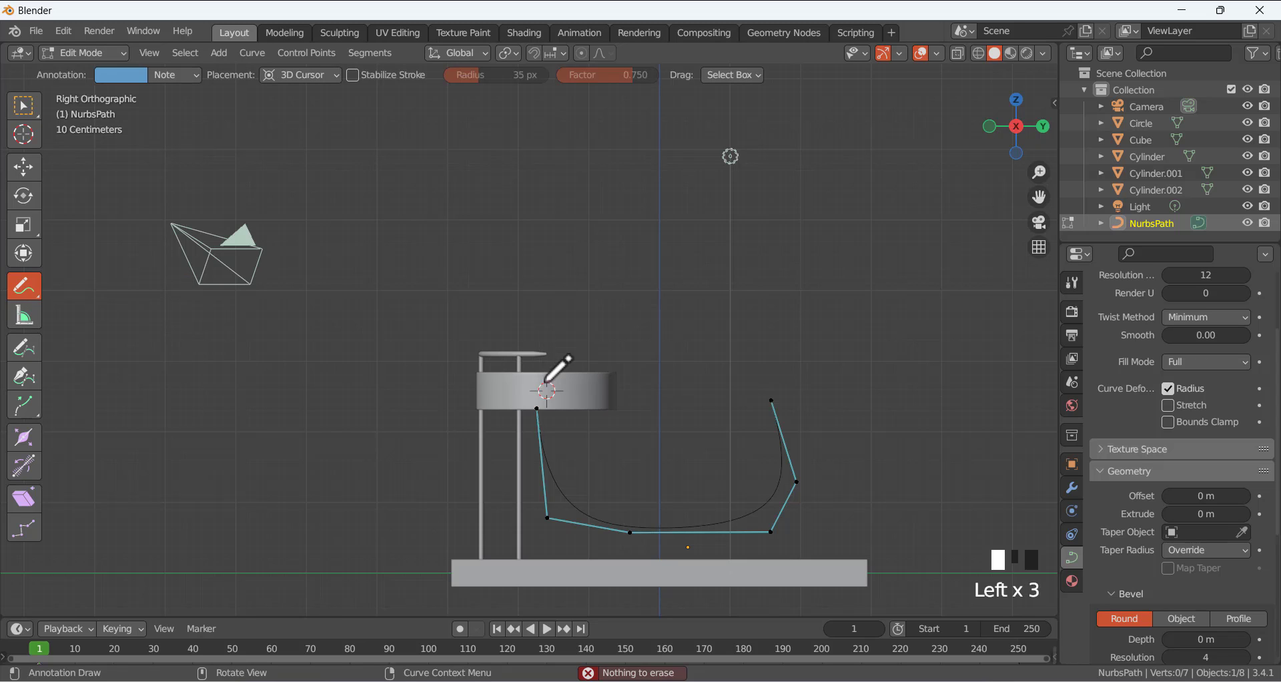
pyautogui.moveTo(547, 383)
pyautogui.mouseDown()
pyautogui.moveTo(553, 342)
pyautogui.moveTo(694, 318)
pyautogui.moveTo(756, 378)
pyautogui.mouseUp()
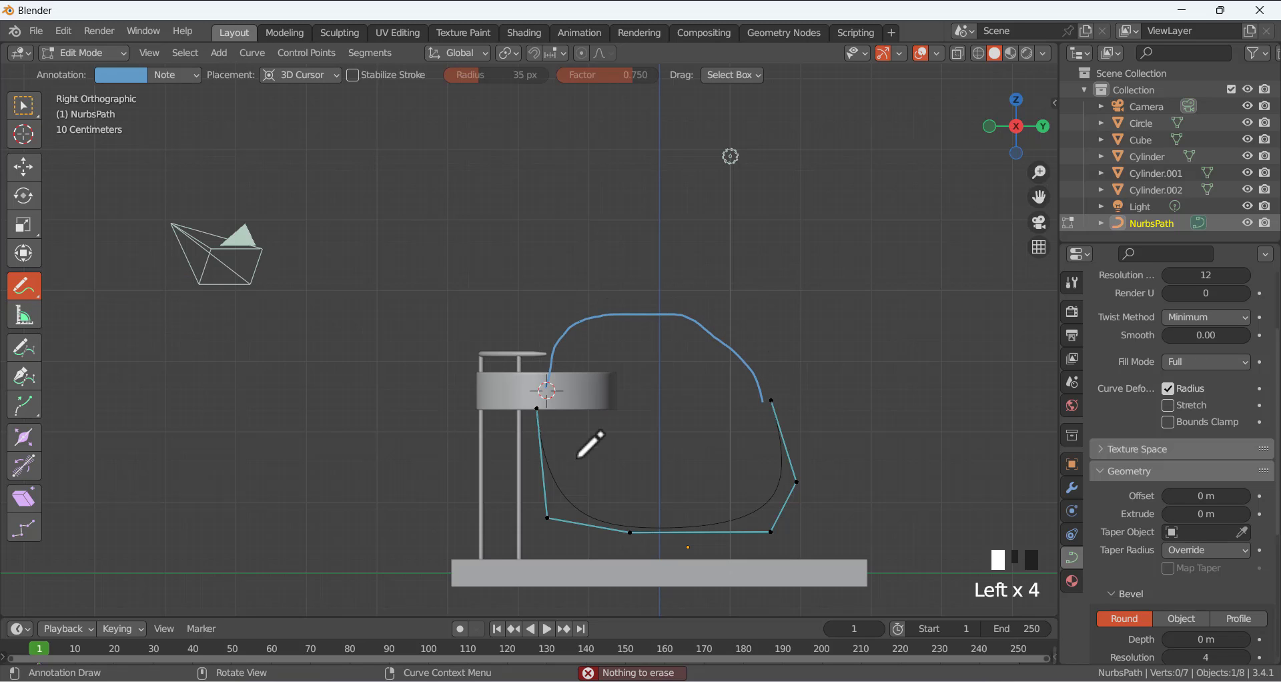
pyautogui.moveTo(548, 415)
pyautogui.mouseDown()
pyautogui.moveTo(551, 438)
pyautogui.moveTo(554, 420)
pyautogui.moveTo(630, 511)
pyautogui.moveTo(750, 487)
pyautogui.moveTo(744, 362)
pyautogui.moveTo(589, 340)
pyautogui.mouseUp()
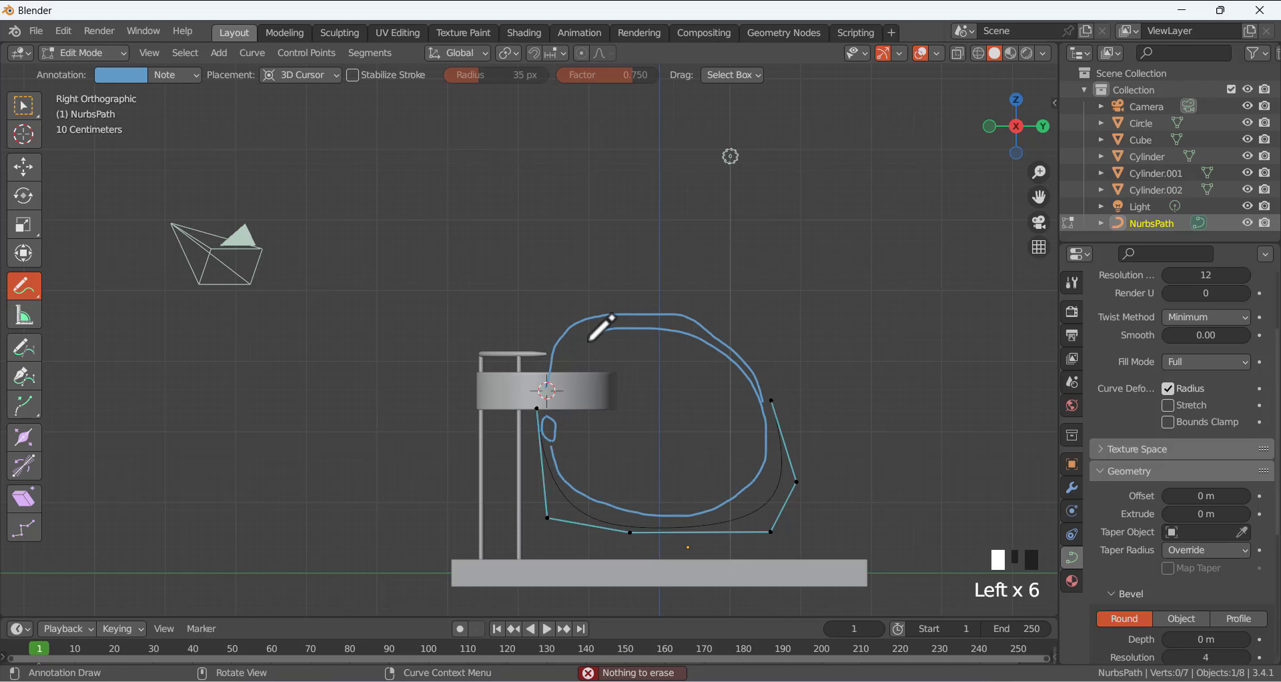
# Erase all annotation strokes around the path and return to the selection tool.
pyautogui.moveTo(24, 286)
pyautogui.mouseDown()
pyautogui.moveTo(114, 306)
pyautogui.moveTo(134, 390)
pyautogui.mouseUp()
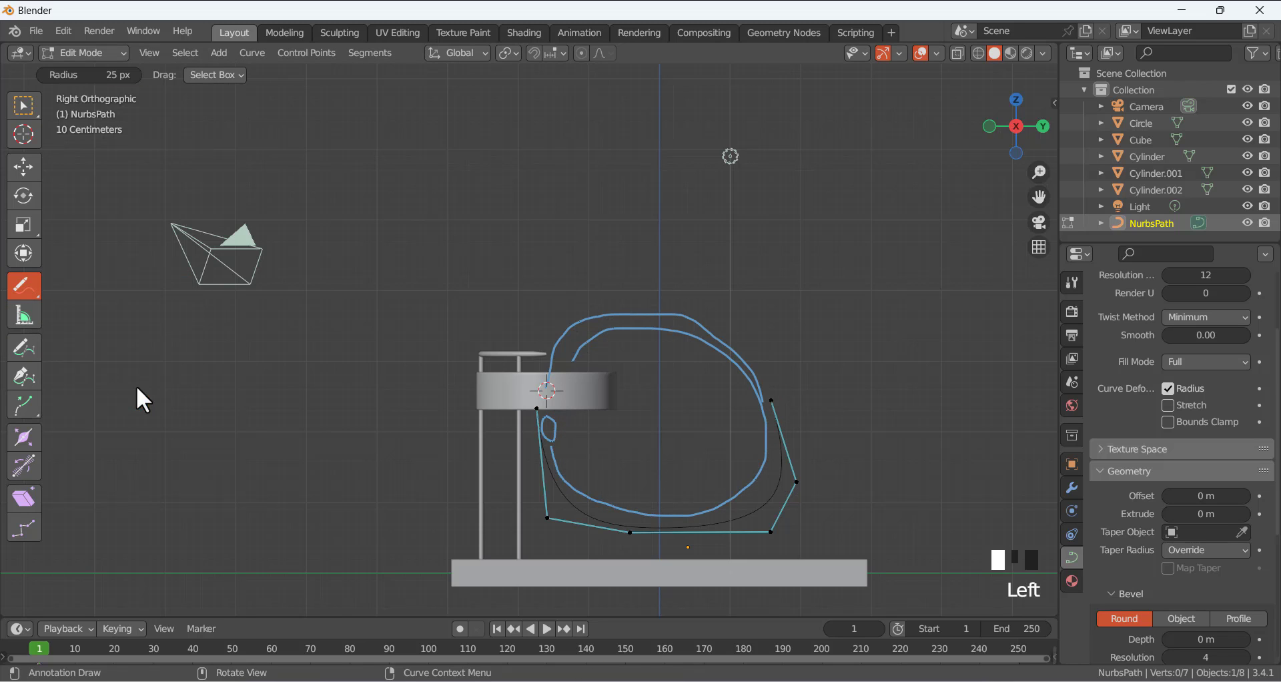
pyautogui.moveTo(545, 392)
pyautogui.mouseDown()
pyautogui.moveTo(586, 552)
pyautogui.moveTo(710, 540)
pyautogui.moveTo(826, 442)
pyautogui.moveTo(733, 490)
pyautogui.moveTo(767, 390)
pyautogui.moveTo(727, 344)
pyautogui.moveTo(563, 334)
pyautogui.moveTo(505, 478)
pyautogui.moveTo(715, 535)
pyautogui.moveTo(765, 509)
pyautogui.mouseUp()
pyautogui.click(24, 105)
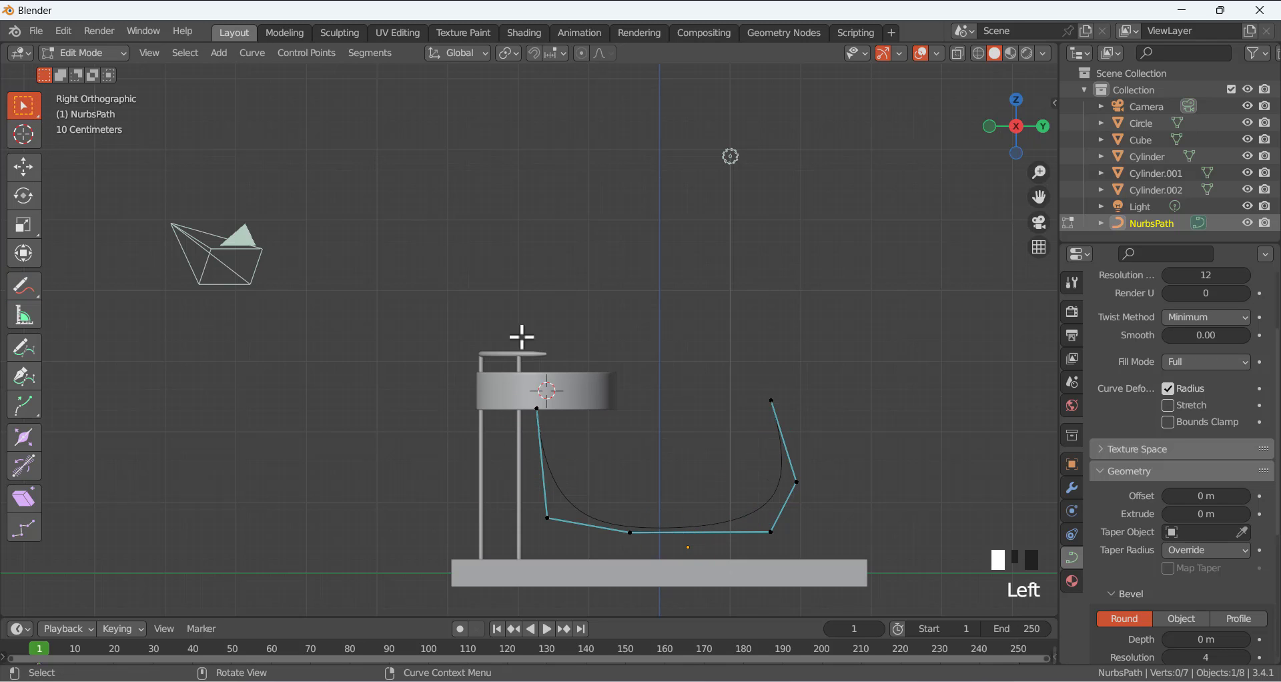
# Switch to Object Mode and rename the NURBS path as "ball rolling".
pyautogui.moveTo(662, 347); pyautogui.dragTo(711, 401, button='middle')
pyautogui.click(18, 109)
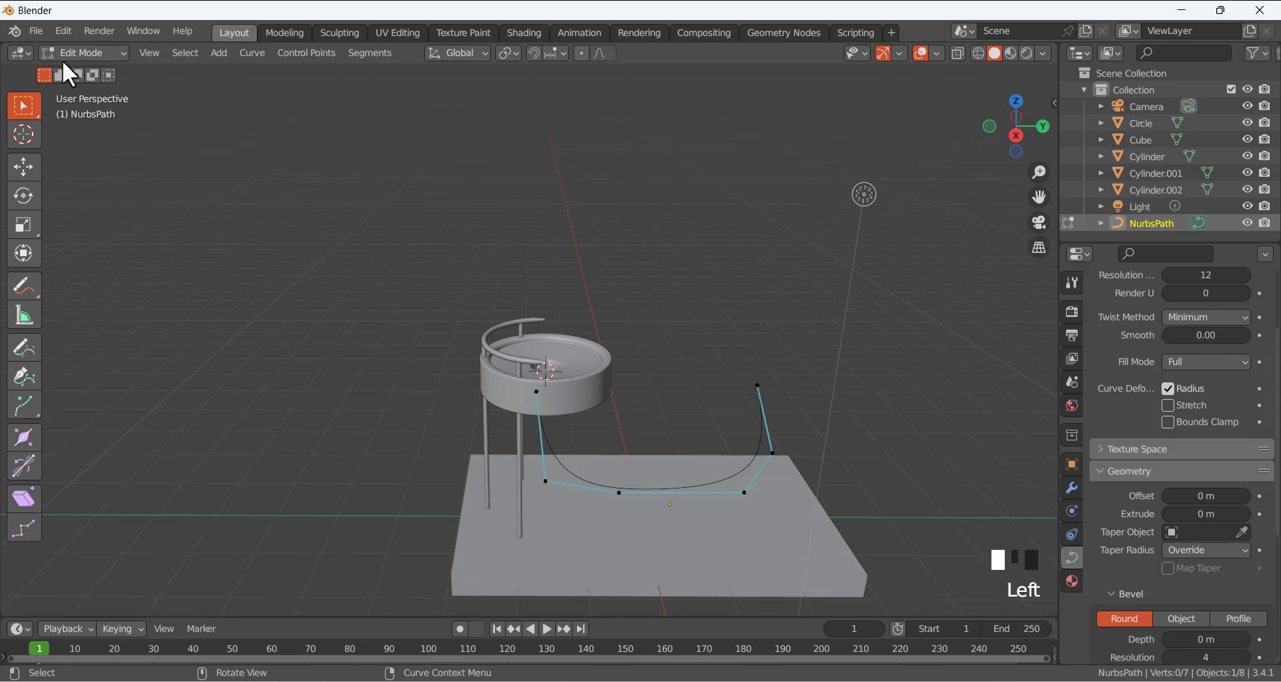
pyautogui.press('Tab')
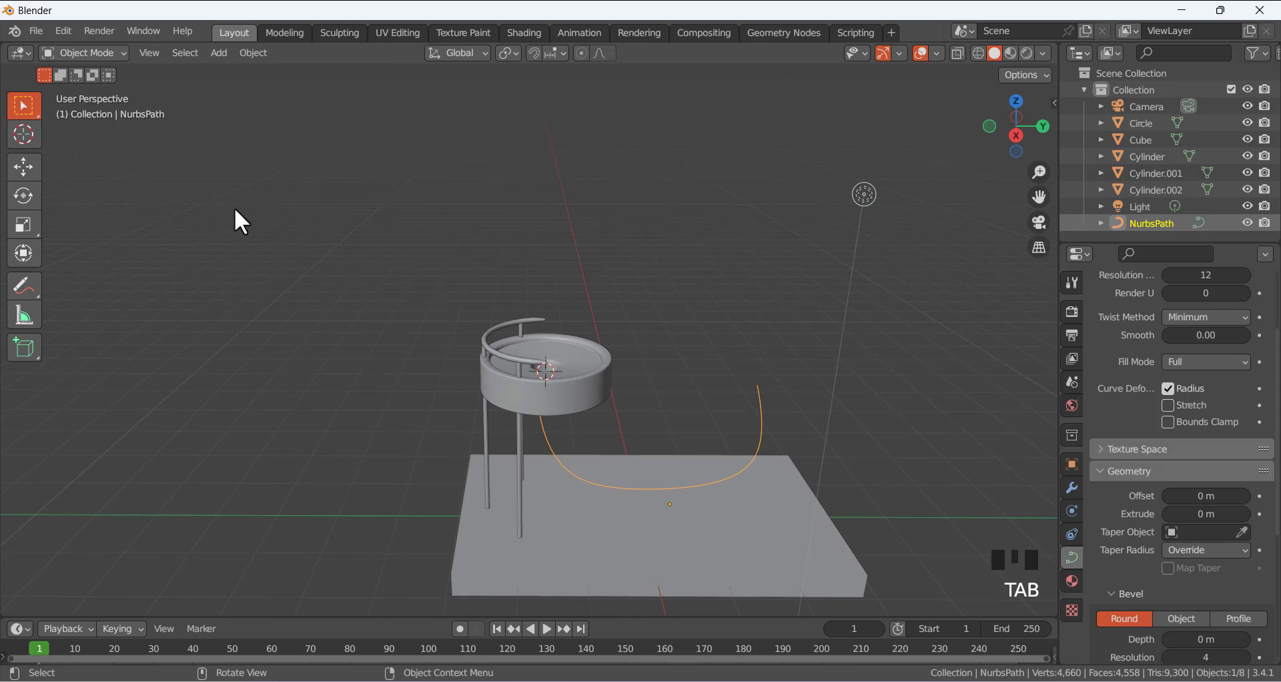
pyautogui.scroll(-7, 1141, 227)
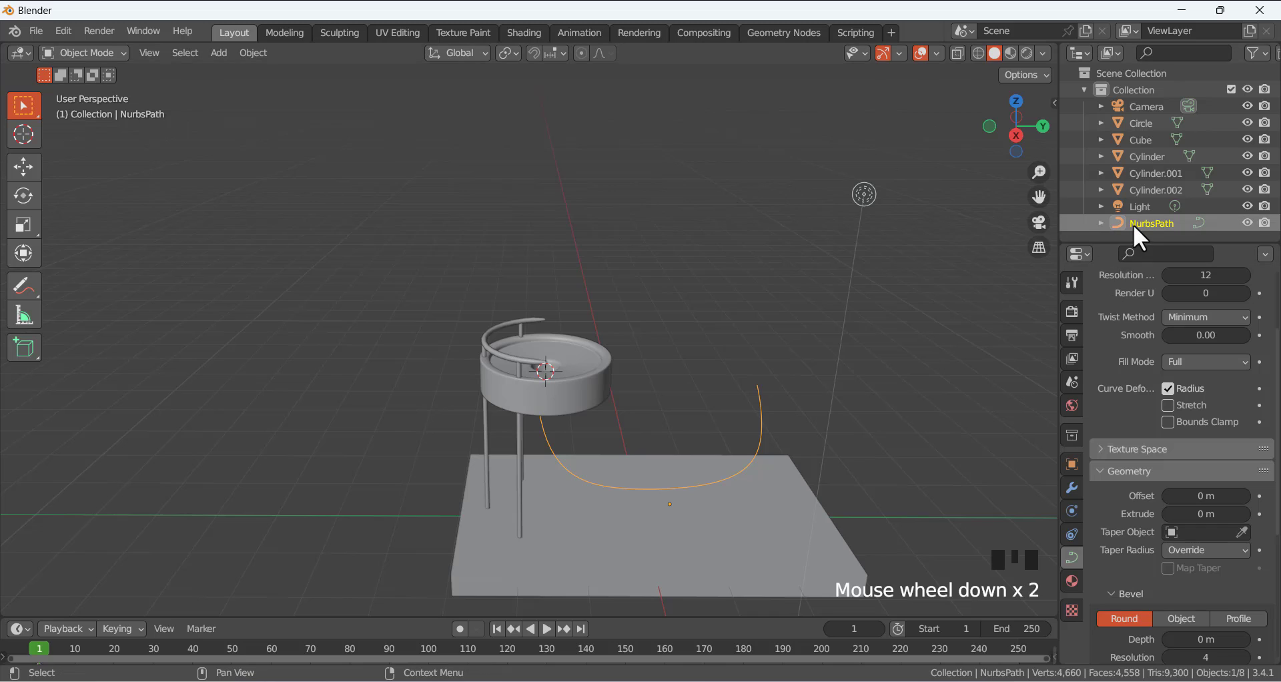
pyautogui.doubleClick(1154, 226)
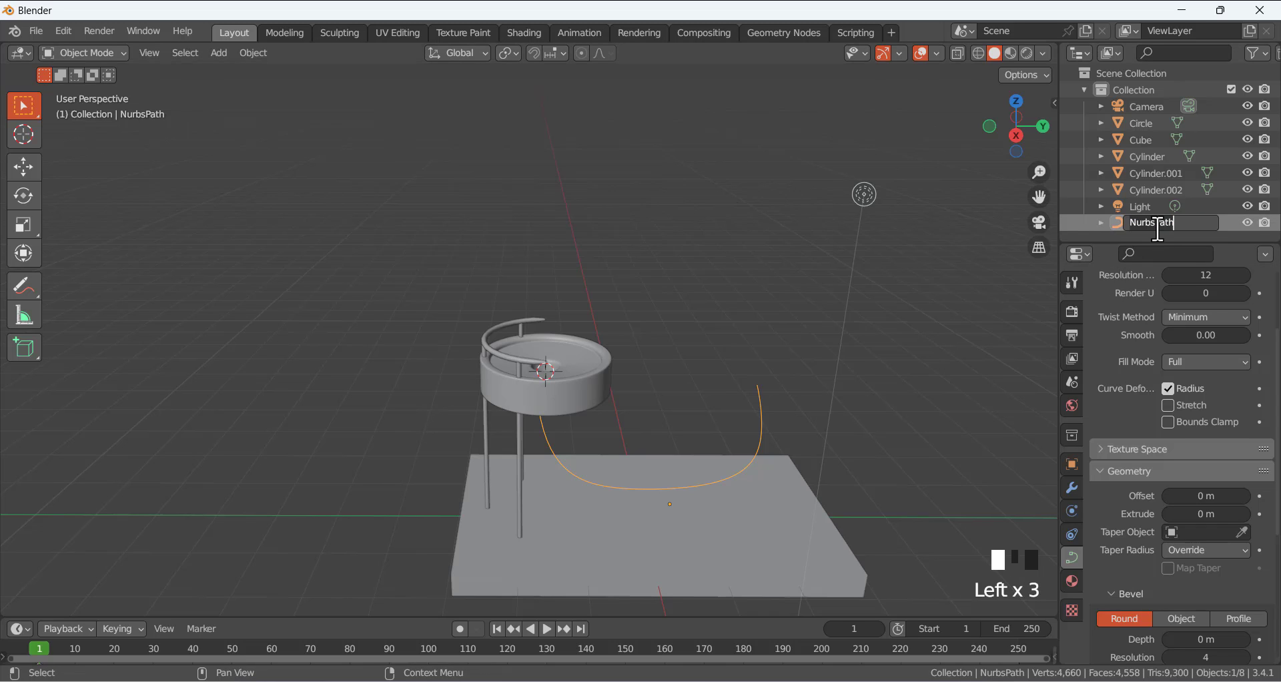
pyautogui.hotkey('ctrl', 'a')
pyautogui.press('BackSpace')
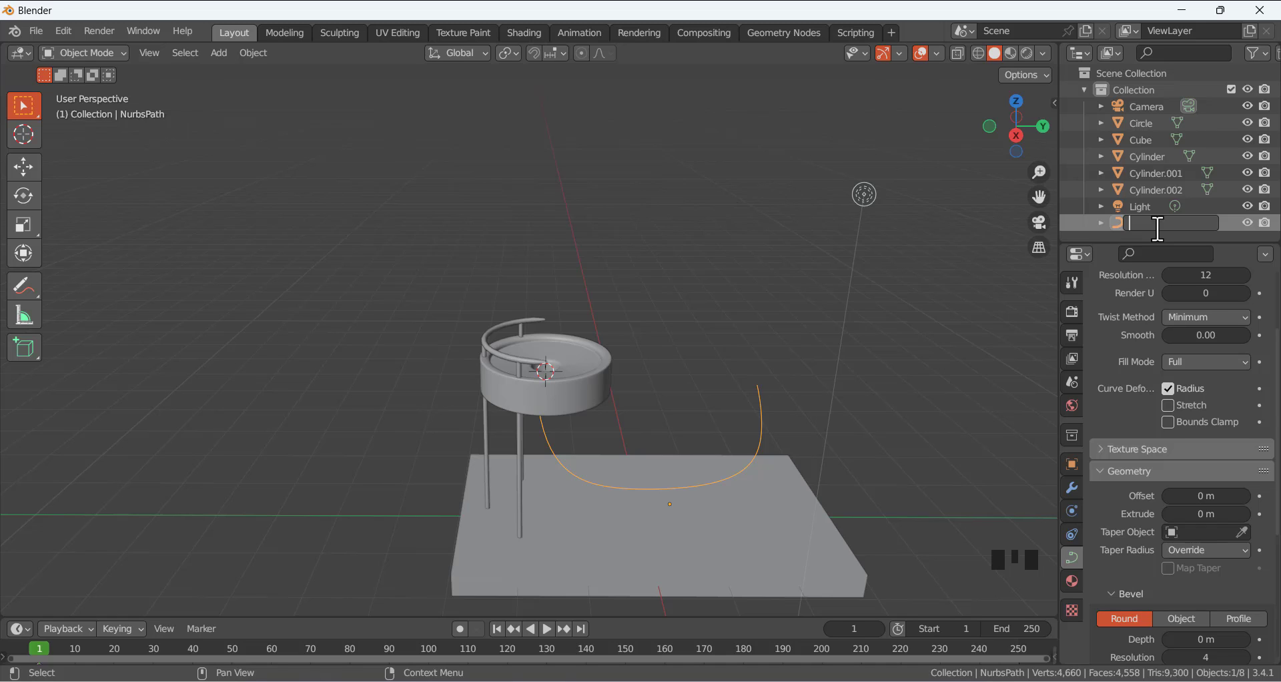
pyautogui.write('ball rolling')
pyautogui.press('Return')
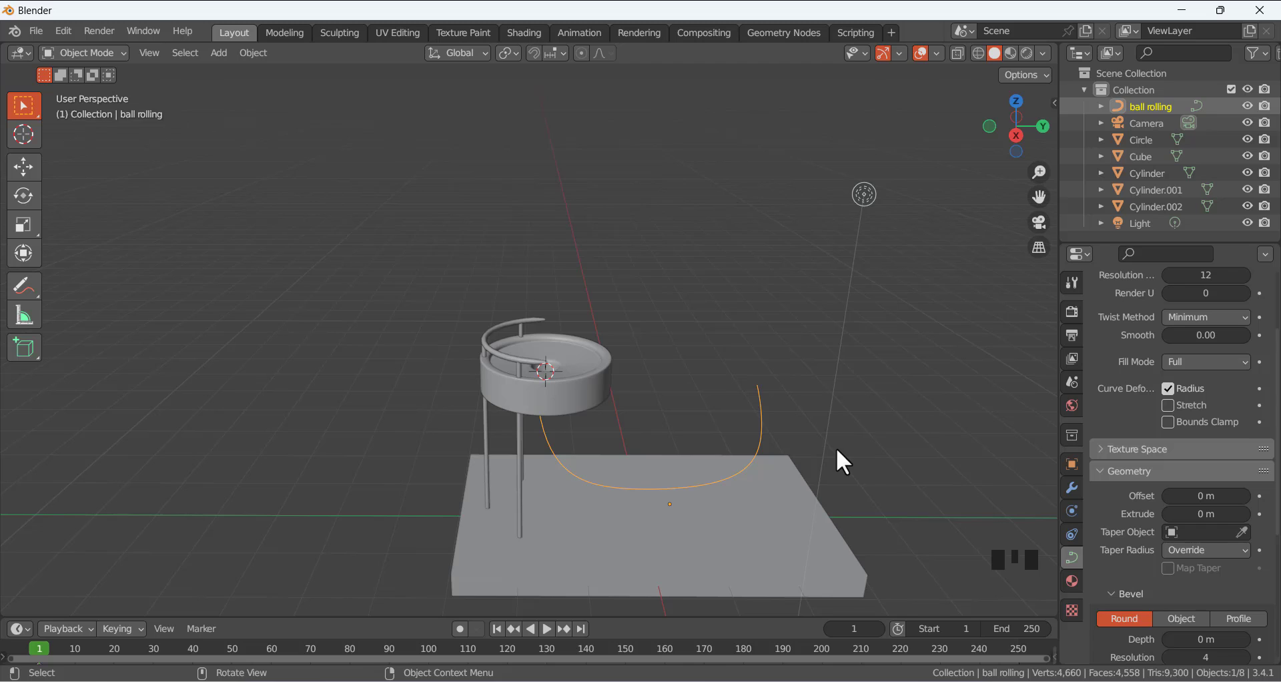
# Duplicate the ball rolling curve in place and move the copy into a new collection named "backup".
pyautogui.hotkey('shift', 'd')
pyautogui.rightClick(837, 328)
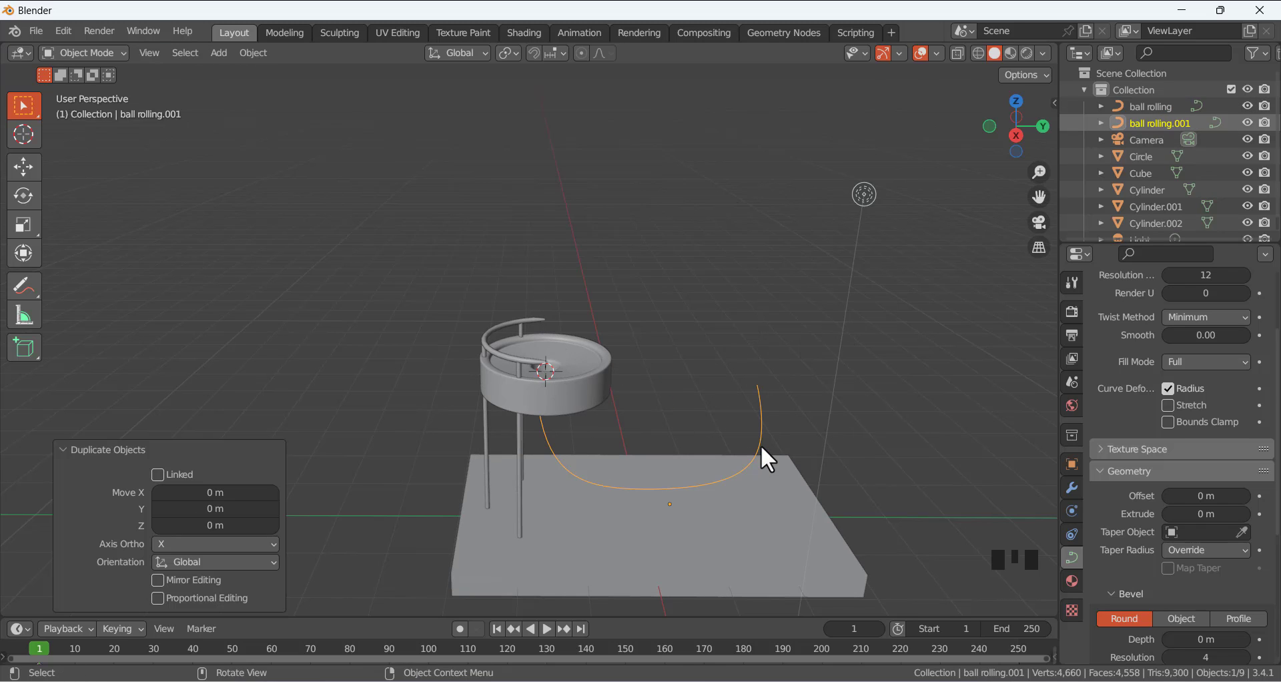
pyautogui.press('m')
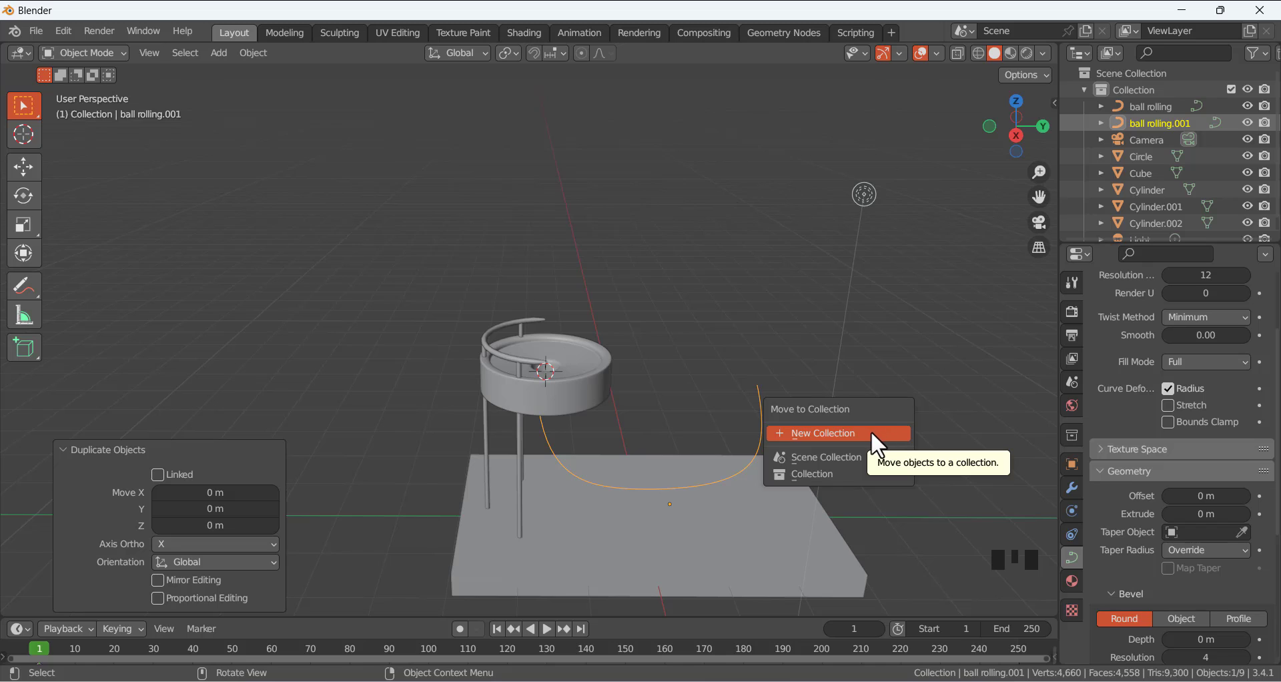
pyautogui.click(885, 434)
pyautogui.hotkey('ctrl', 'a')
pyautogui.press('BackSpace')
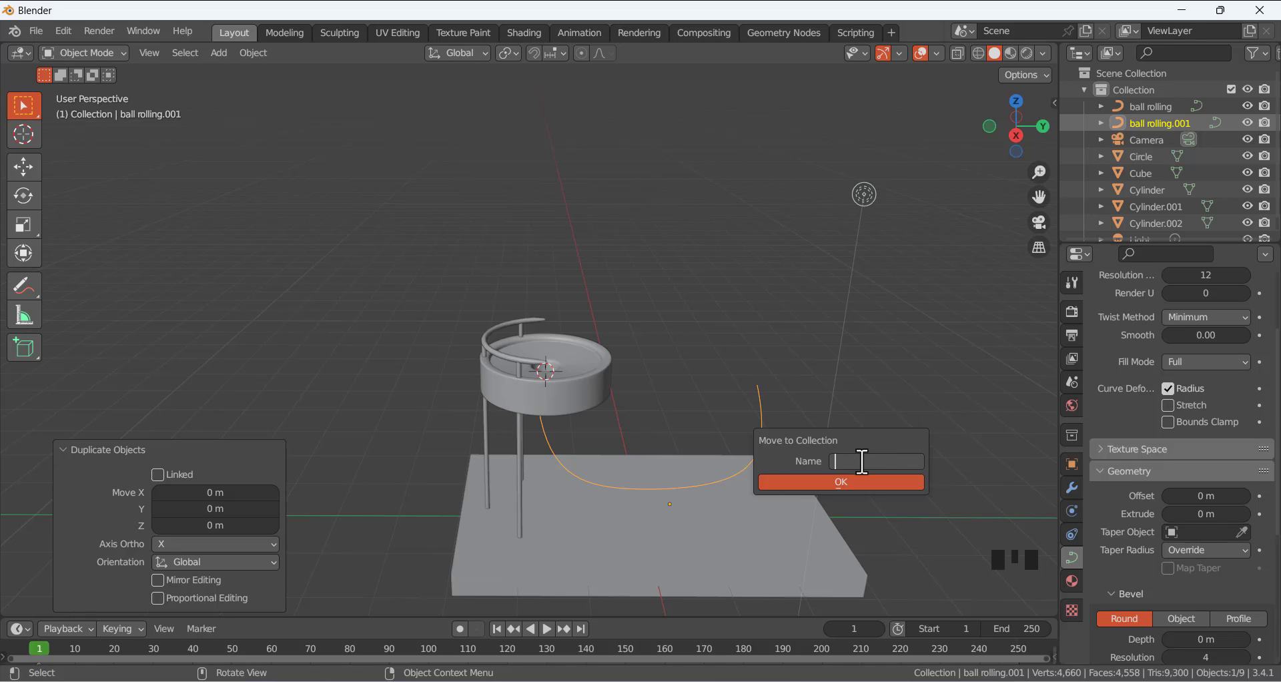
pyautogui.write('backup')
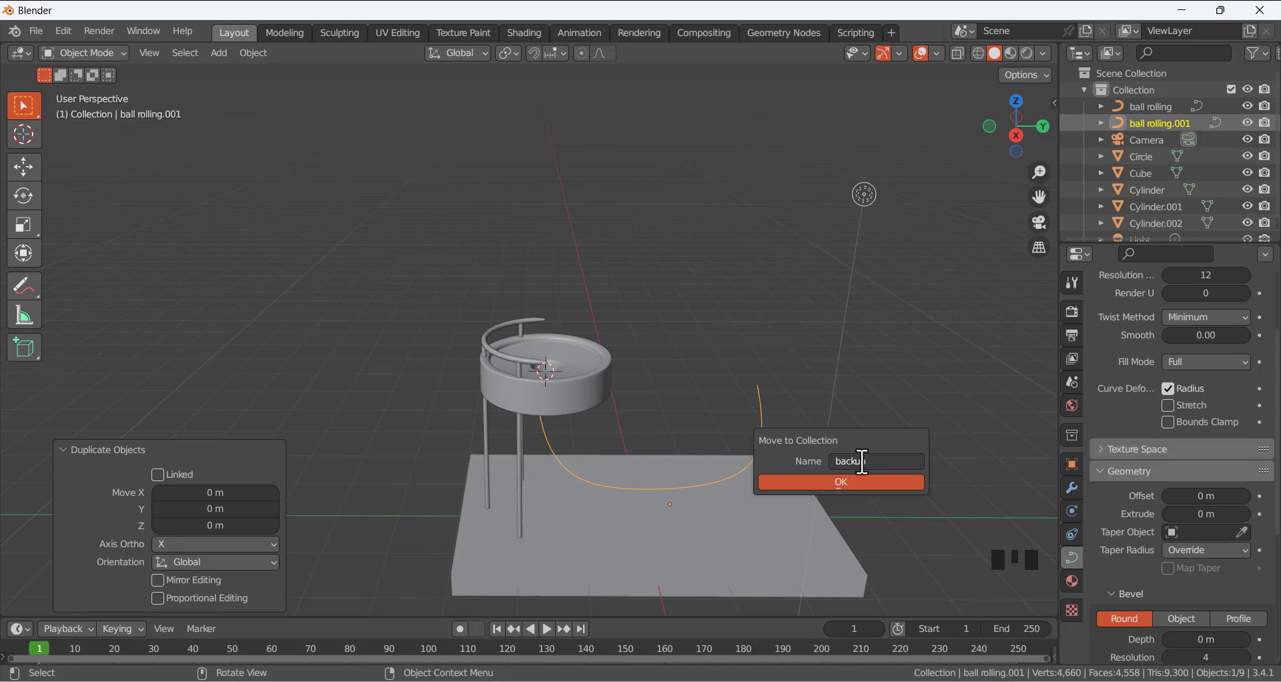
pyautogui.click(859, 477)
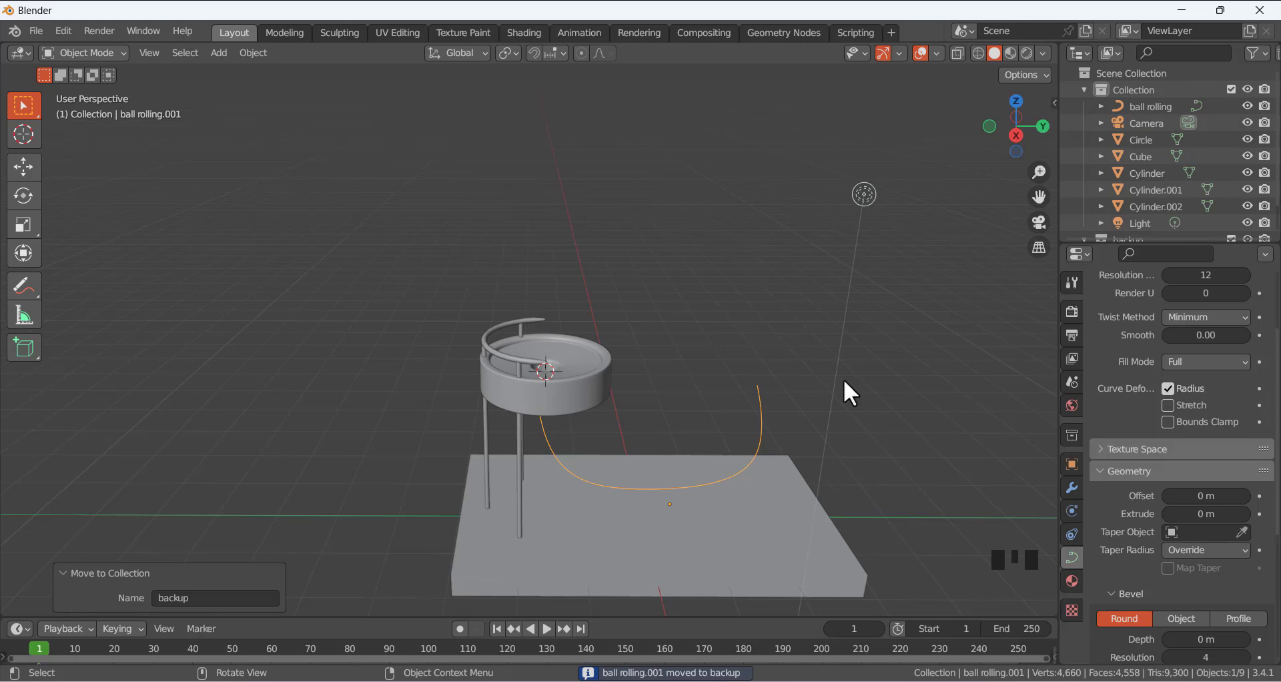
# Hide the duplicate curve in the backup collection from the viewport and disable it in renders.
pyautogui.scroll(-8, 1205, 188)
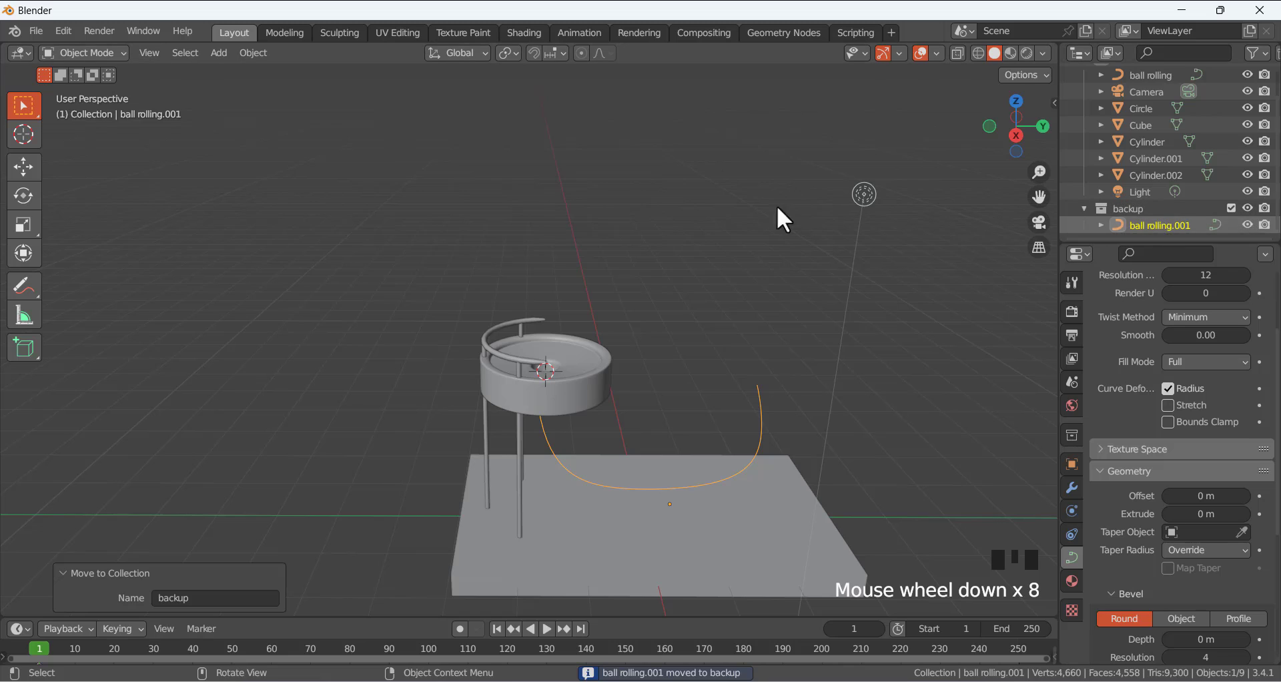
pyautogui.click(746, 347)
pyautogui.click(757, 411)
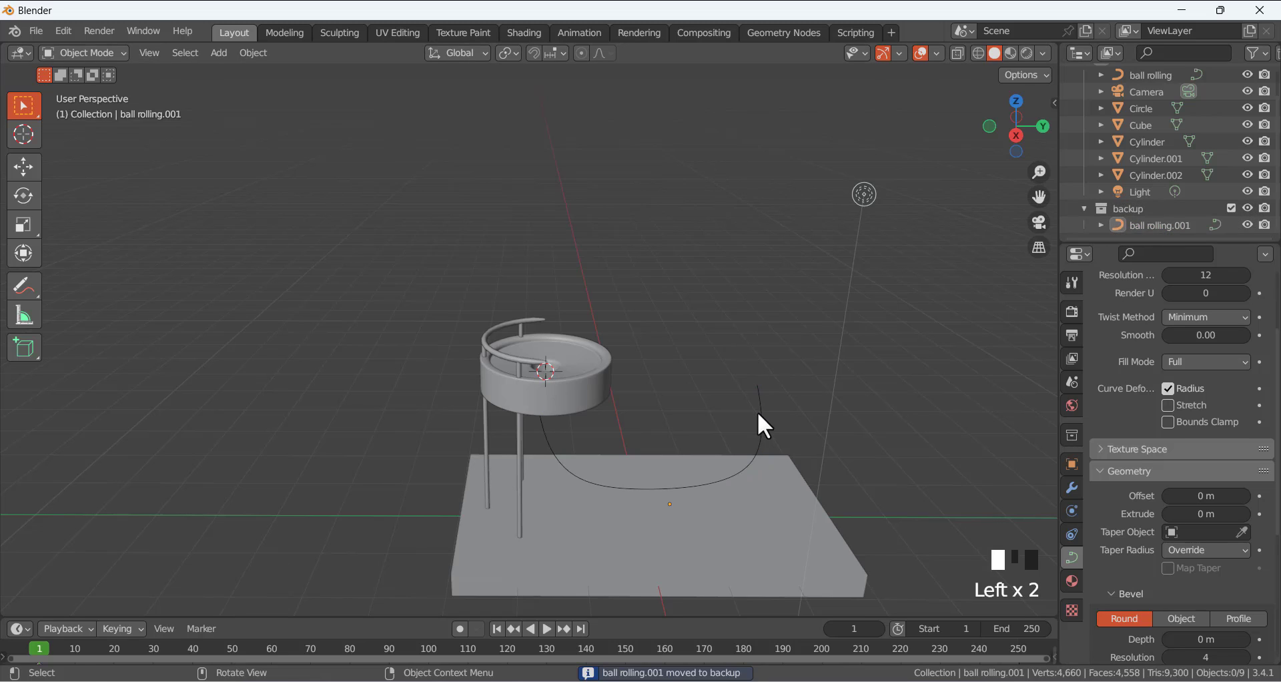
pyautogui.click(1246, 225)
pyautogui.click(1101, 225)
pyautogui.scroll(-6, 1181, 220)
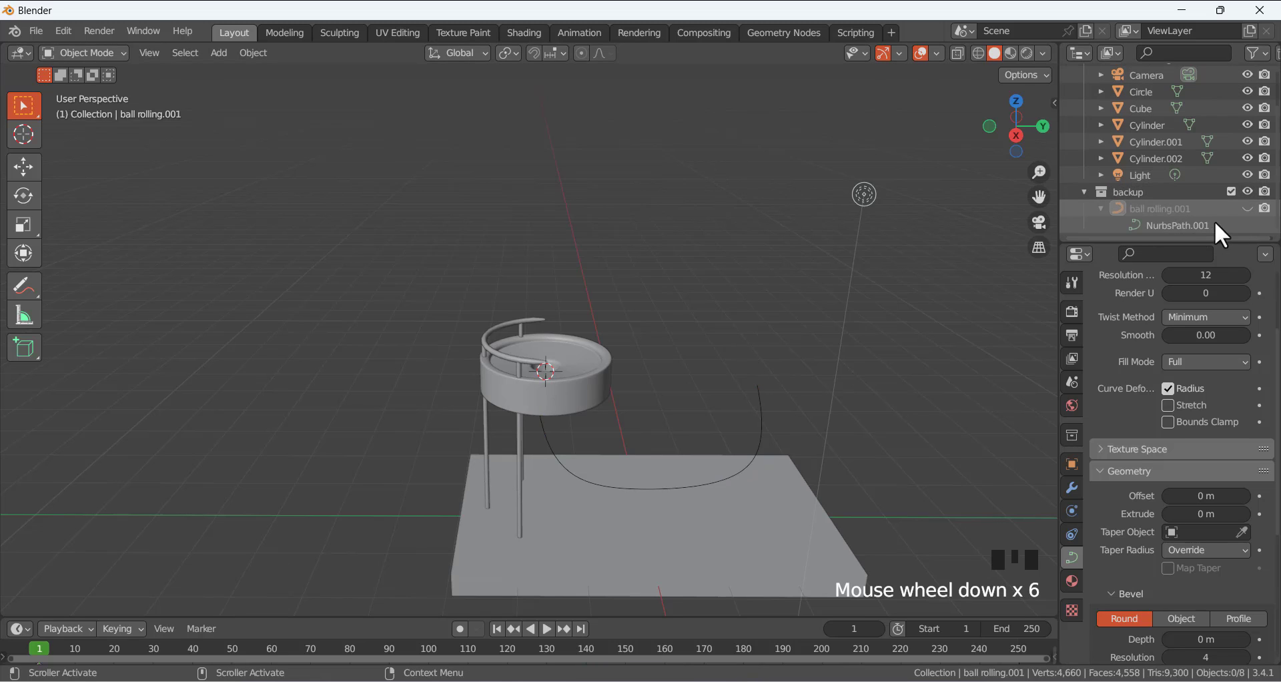
pyautogui.click(1262, 212)
pyautogui.click(1098, 208)
pyautogui.click(1097, 208)
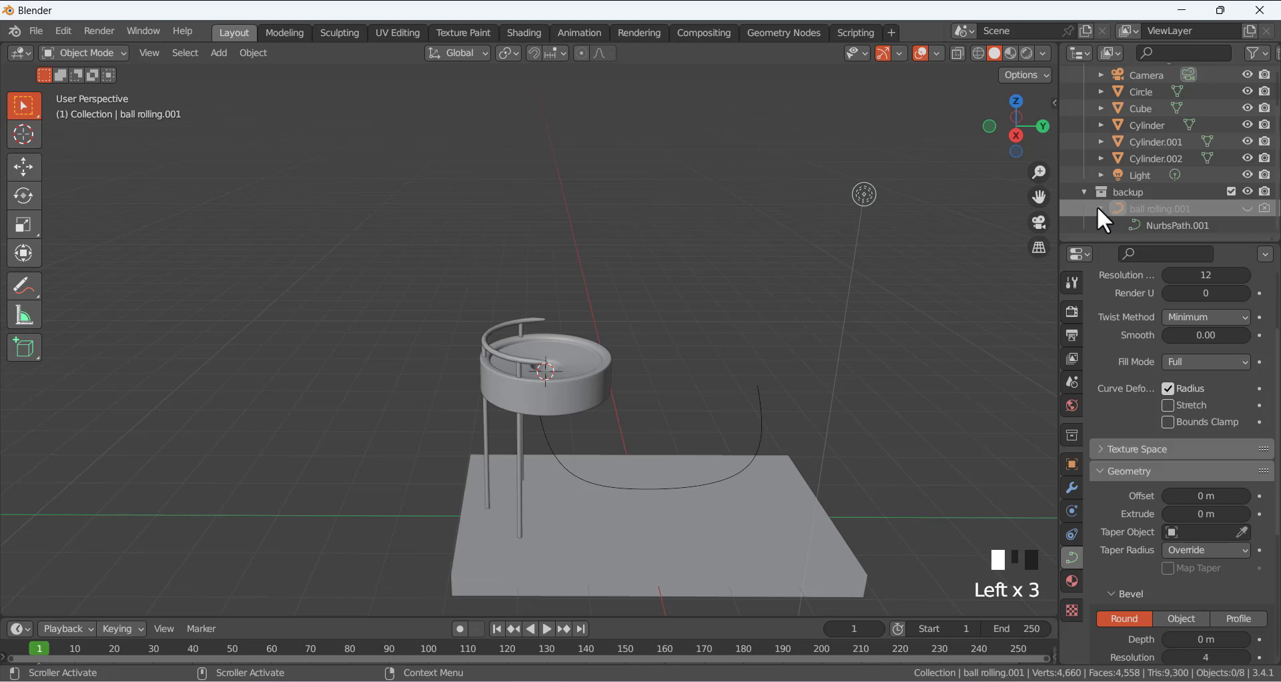
pyautogui.click(1099, 208)
# Select the original ball rolling curve and apply its scale.
pyautogui.moveTo(635, 150); pyautogui.dragTo(623, 227, button='middle')
pyautogui.scroll(4, 631, 286)
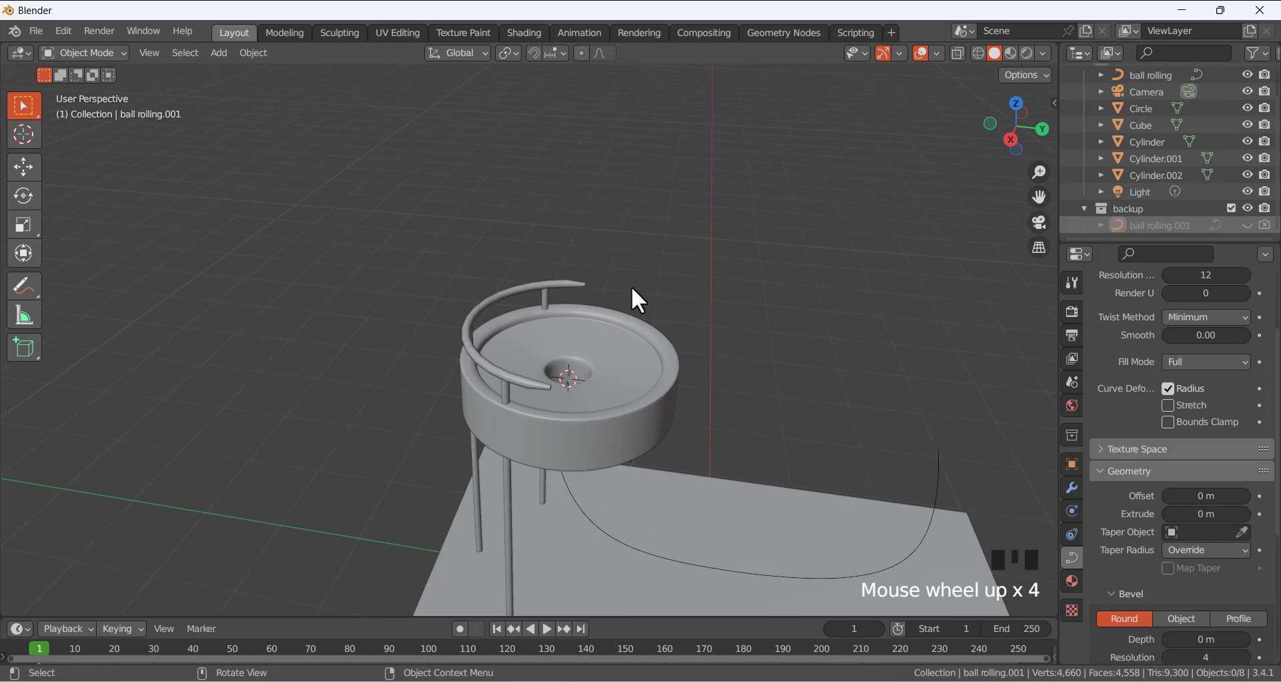
pyautogui.scroll(-3, 630, 290)
pyautogui.moveTo(631, 290); pyautogui.dragTo(675, 331, button='middle')
pyautogui.scroll(3, 649, 387)
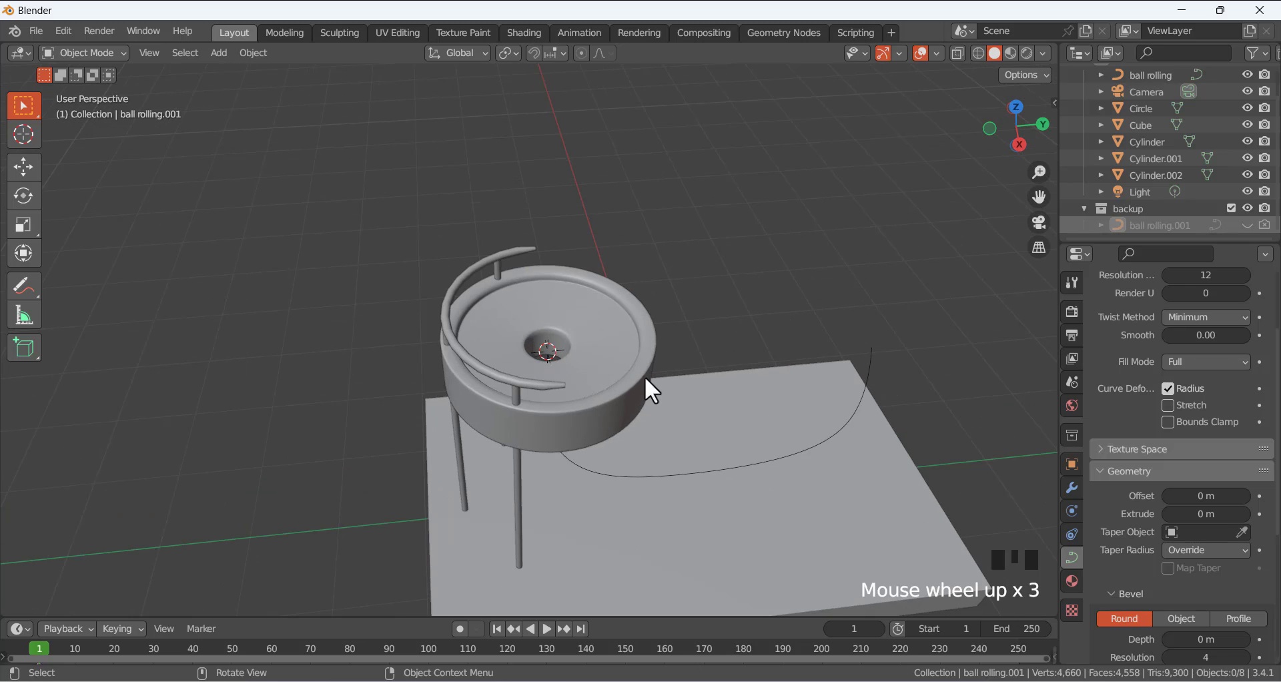
pyautogui.click(638, 475)
pyautogui.hotkey('ctrl', 'a')
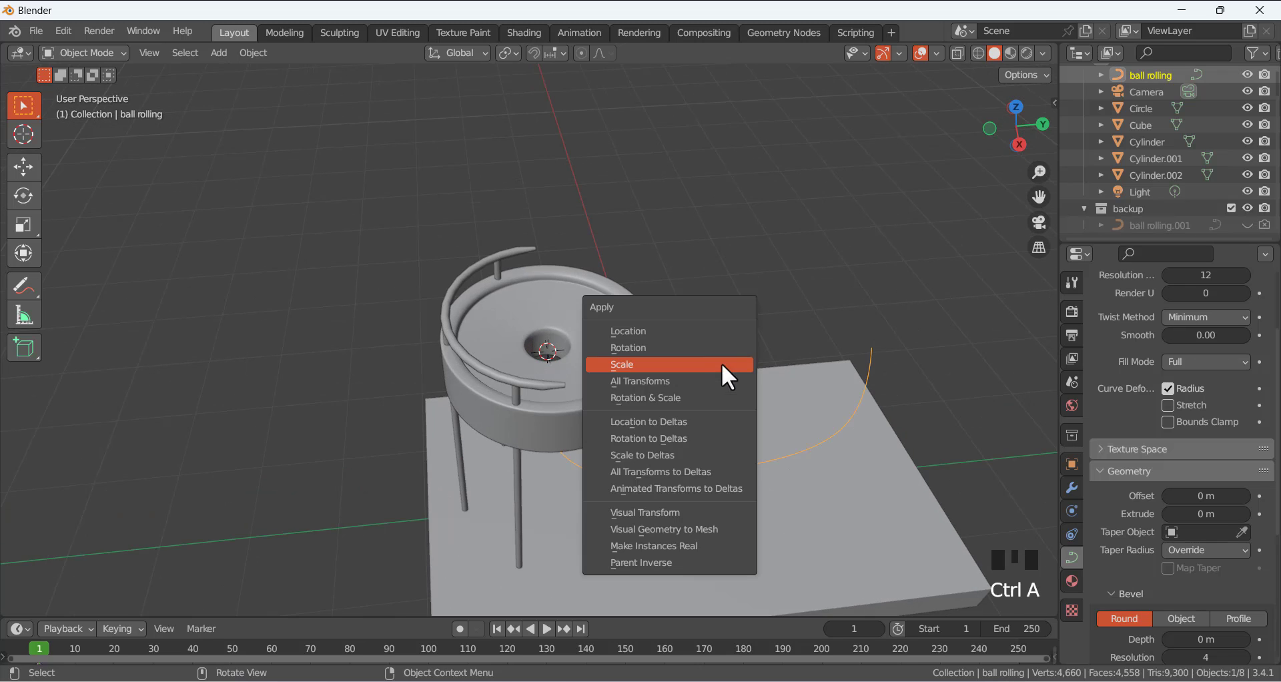
pyautogui.click(687, 362)
pyautogui.click(910, 378)
pyautogui.click(898, 371)
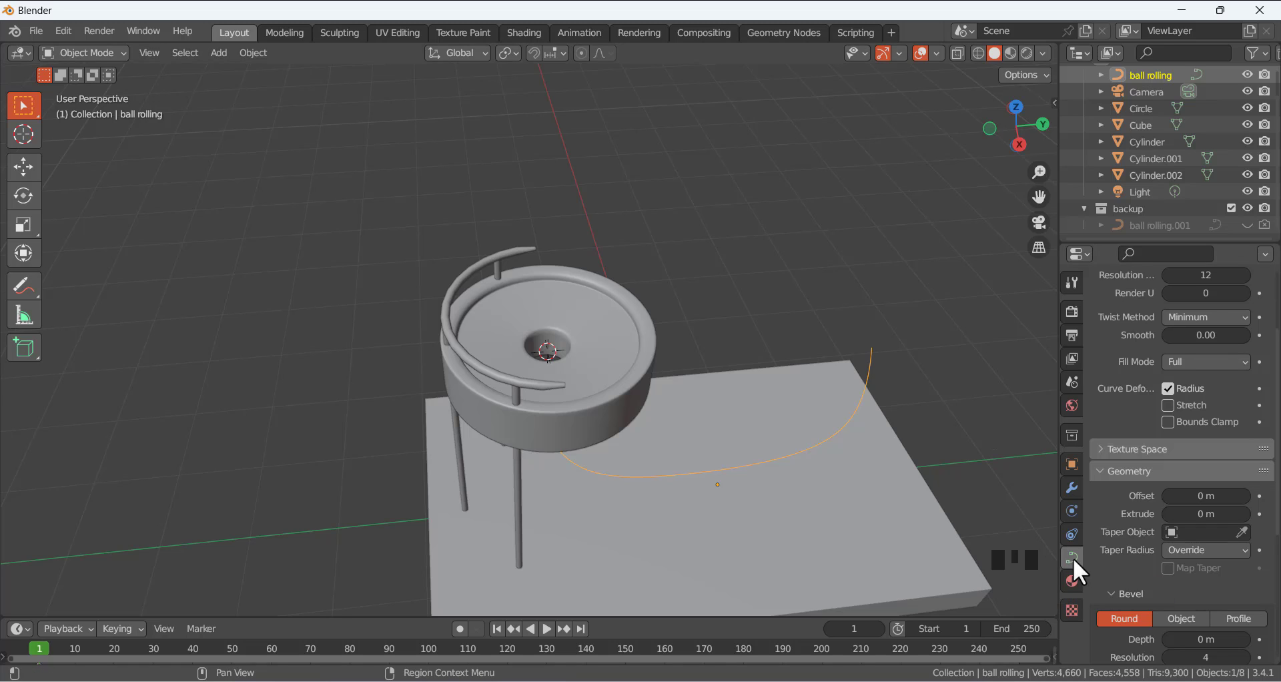
# Give the ball rolling curve a round bevel with a depth of 0.05 m, and deselect it.
pyautogui.scroll(-5, 1159, 517)
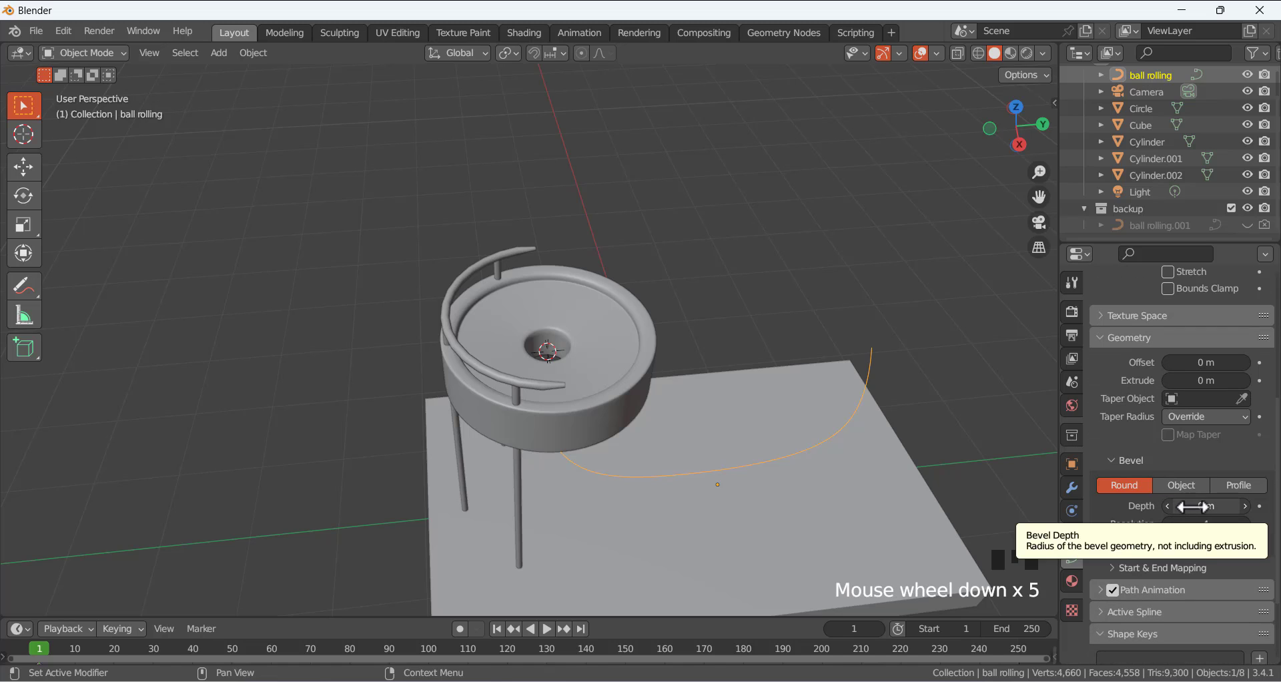
pyautogui.moveTo(1184, 505); pyautogui.dragTo(1207, 506)
pyautogui.scroll(2, 726, 405)
pyautogui.moveTo(729, 411); pyautogui.dragTo(720, 460, button='middle')
pyautogui.scroll(-5, 724, 333)
pyautogui.scroll(2, 712, 479)
pyautogui.scroll(2, 731, 390)
pyautogui.scroll(-3, 734, 418)
pyautogui.moveTo(734, 417); pyautogui.dragTo(743, 514, button='middle')
pyautogui.scroll(3, 738, 471)
pyautogui.click(1244, 506)
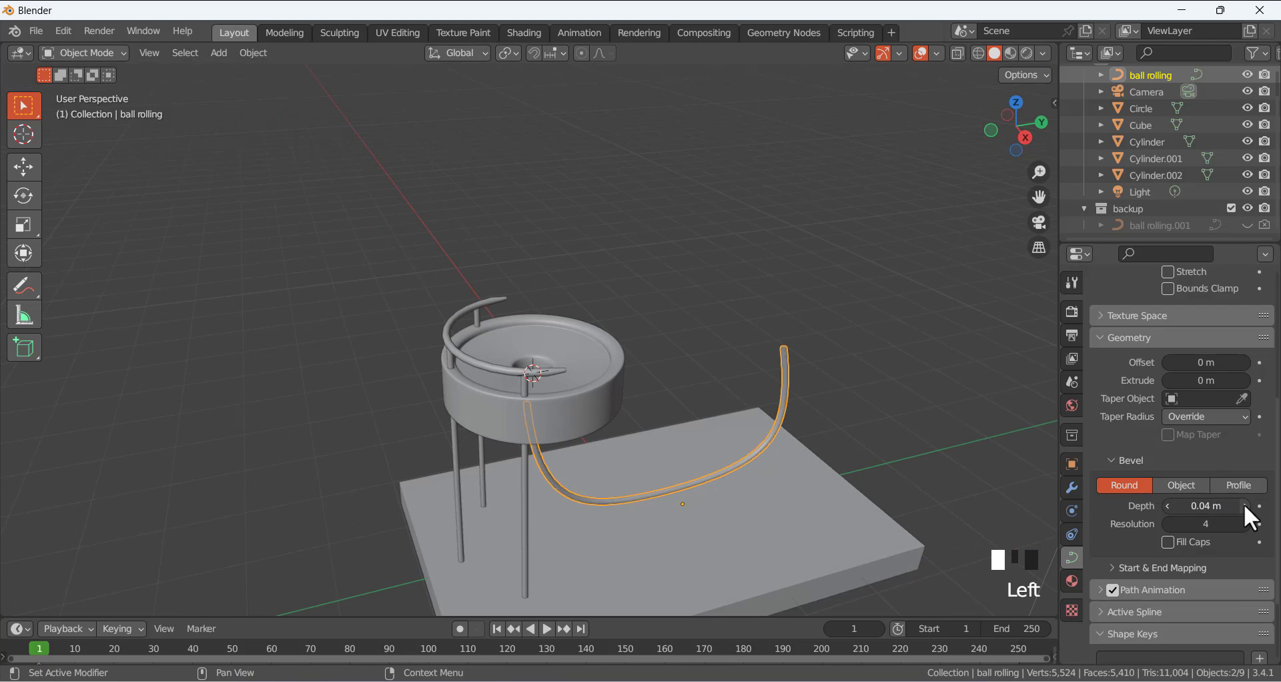
pyautogui.click(1245, 505)
pyautogui.moveTo(731, 419); pyautogui.dragTo(567, 437, button='middle')
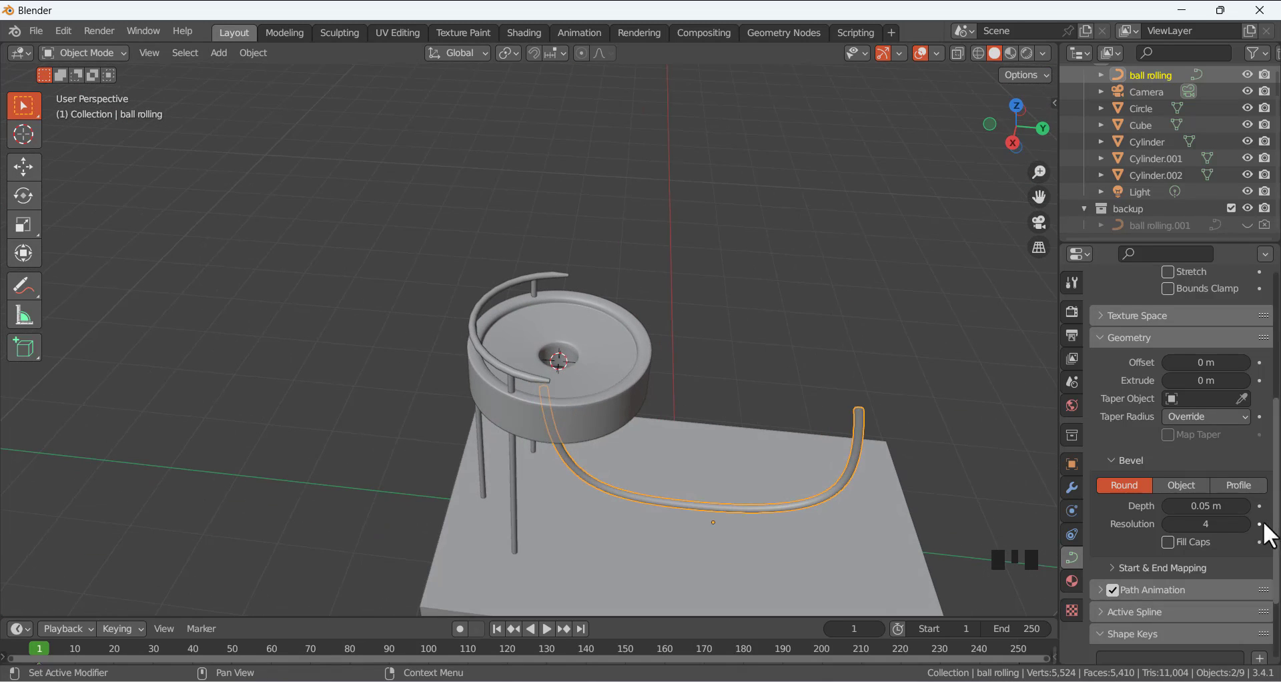
pyautogui.click(923, 322)
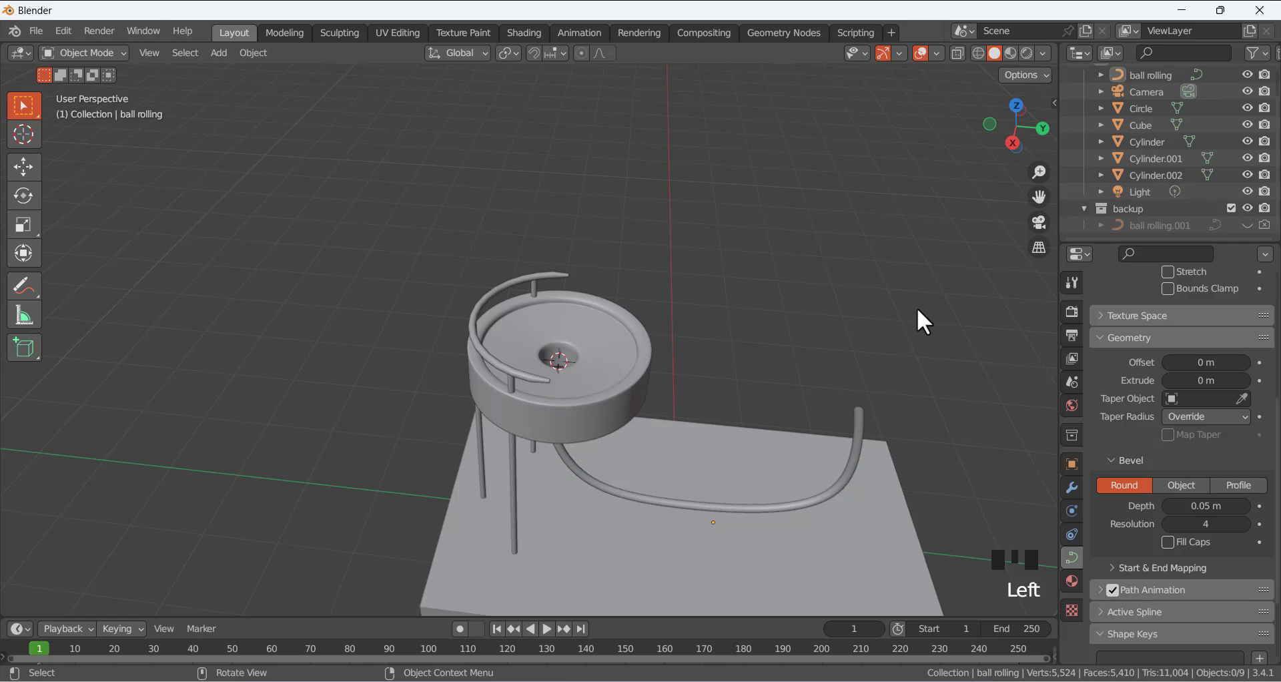
# Add a Mirror modifier on the X axis to the ball rolling curve, using the large cylinder as the mirror object.
pyautogui.click(856, 425)
pyautogui.click(1072, 488)
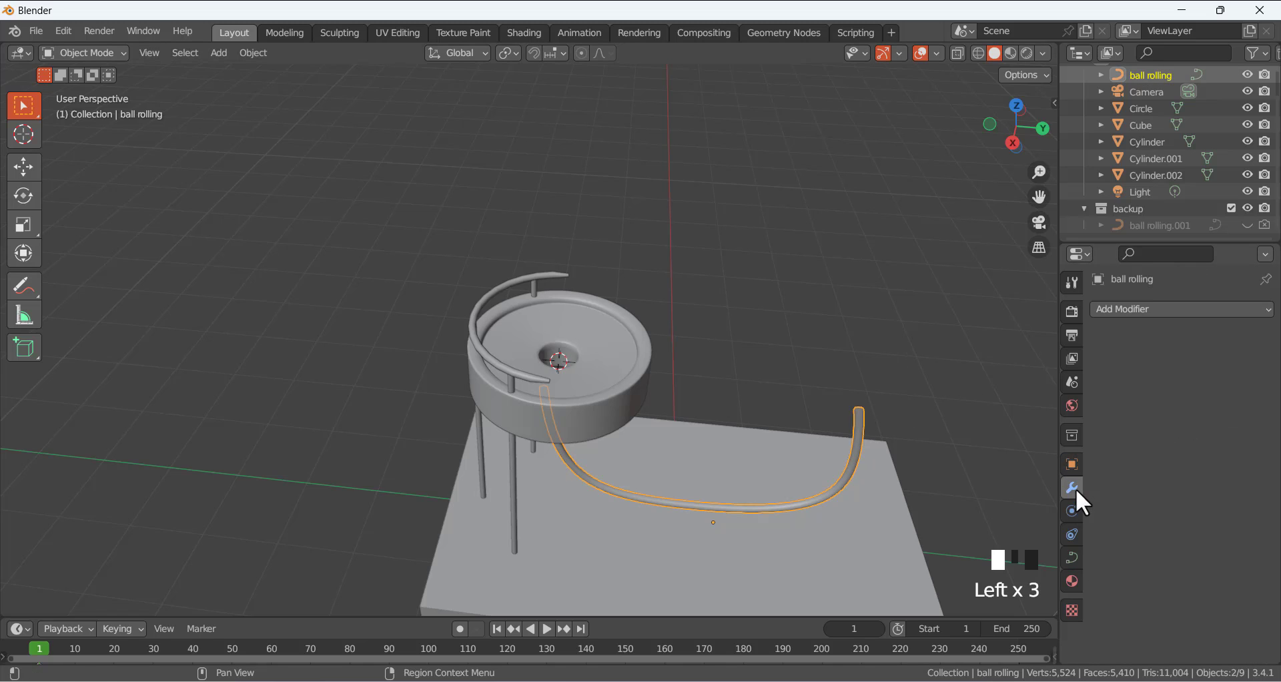
pyautogui.click(1126, 309)
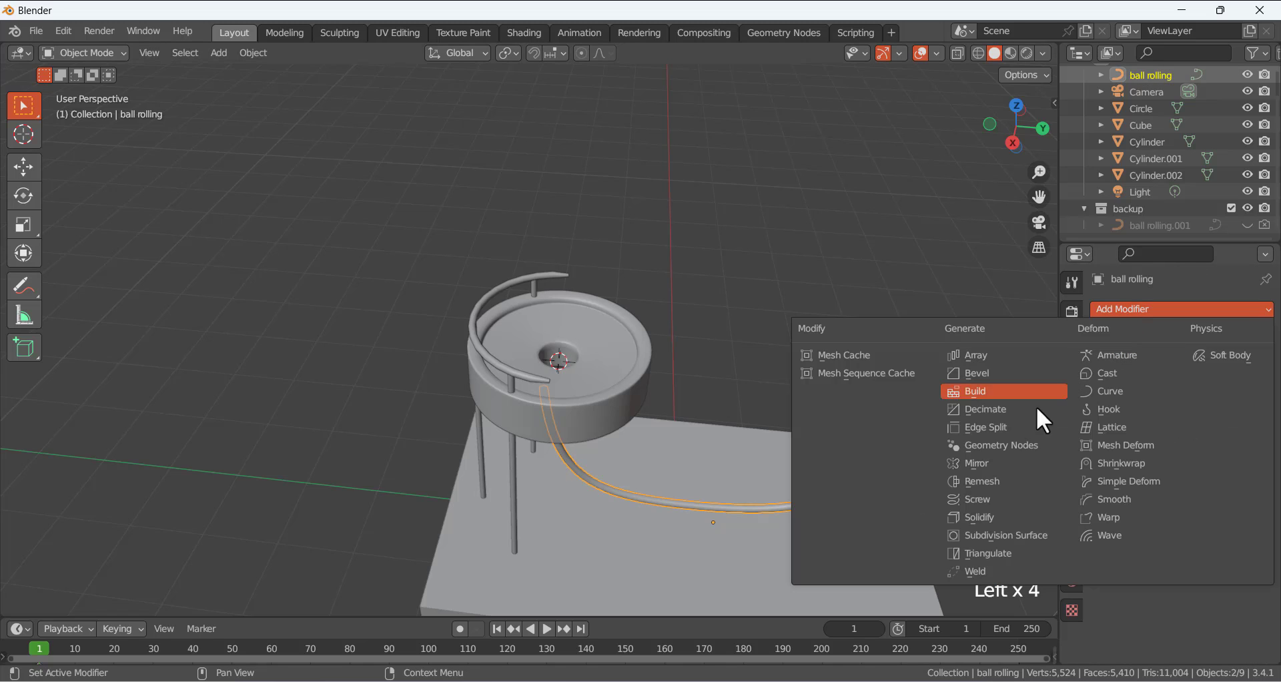
pyautogui.click(990, 465)
pyautogui.moveTo(798, 286); pyautogui.dragTo(751, 483, button='middle')
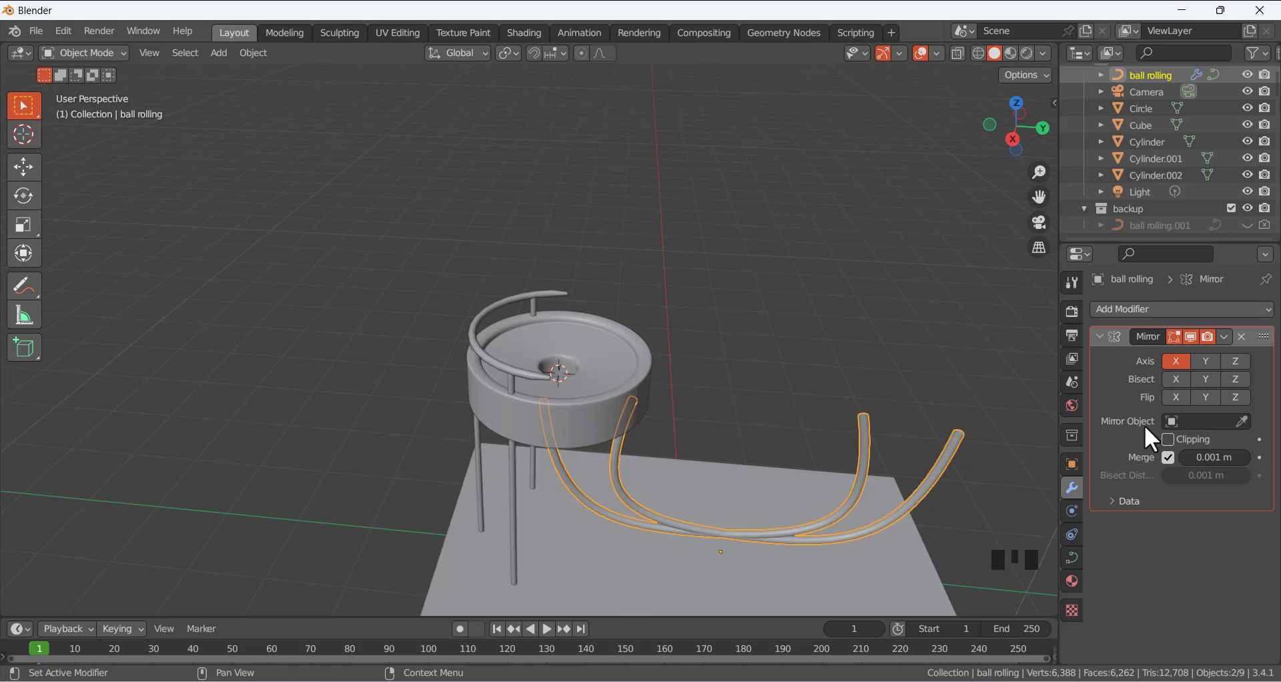
pyautogui.click(1242, 421)
pyautogui.click(639, 347)
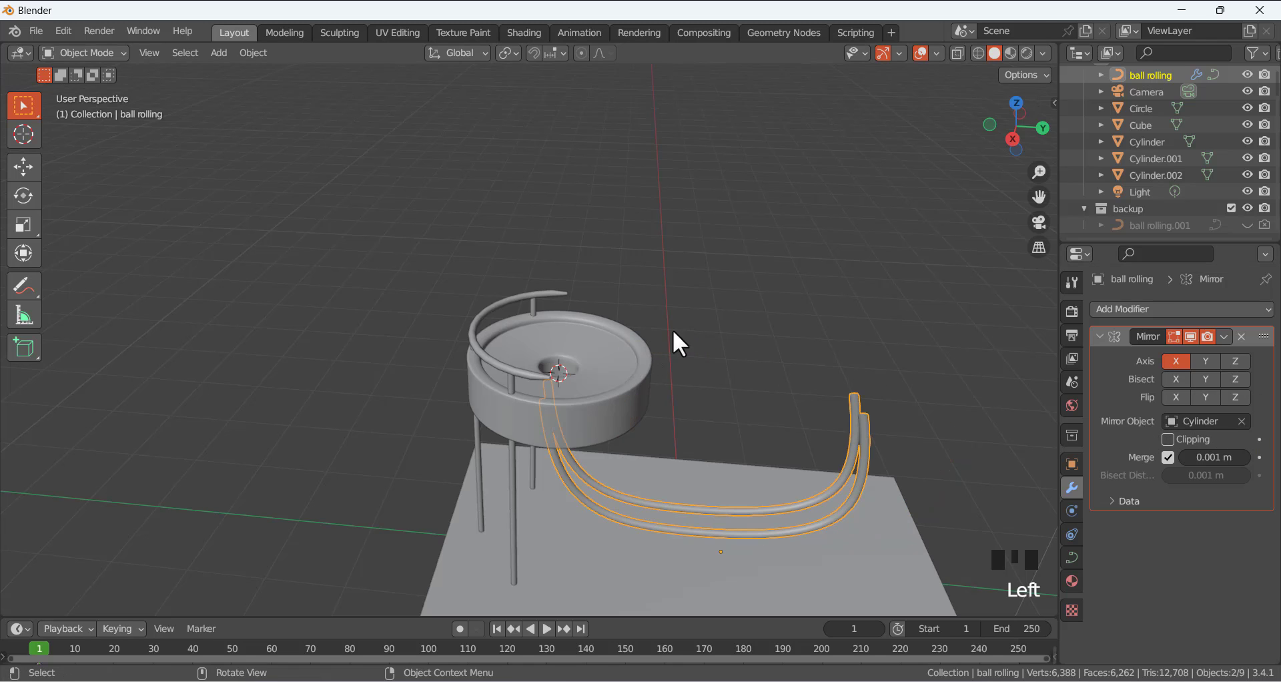
# Examine in wireframe how the upper ends of the mirrored track line up with the cylinder's central hole.
pyautogui.moveTo(672, 329)
pyautogui.mouseDown(button='middle')
pyautogui.moveTo(718, 366)
pyautogui.moveTo(685, 341)
pyautogui.mouseUp(button='middle')
pyautogui.scroll(3, 643, 323)
pyautogui.scroll(-3, 628, 301)
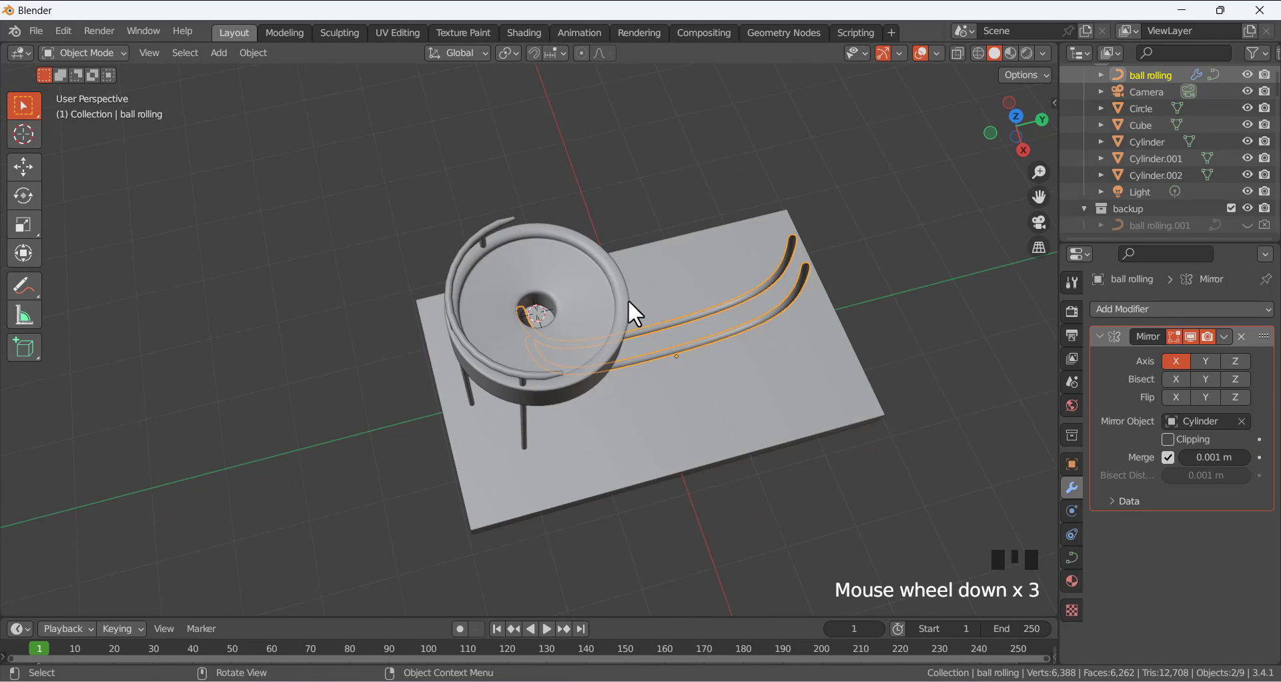
pyautogui.hotkey('shift', 'z')
pyautogui.moveTo(627, 299); pyautogui.dragTo(599, 327, button='middle')
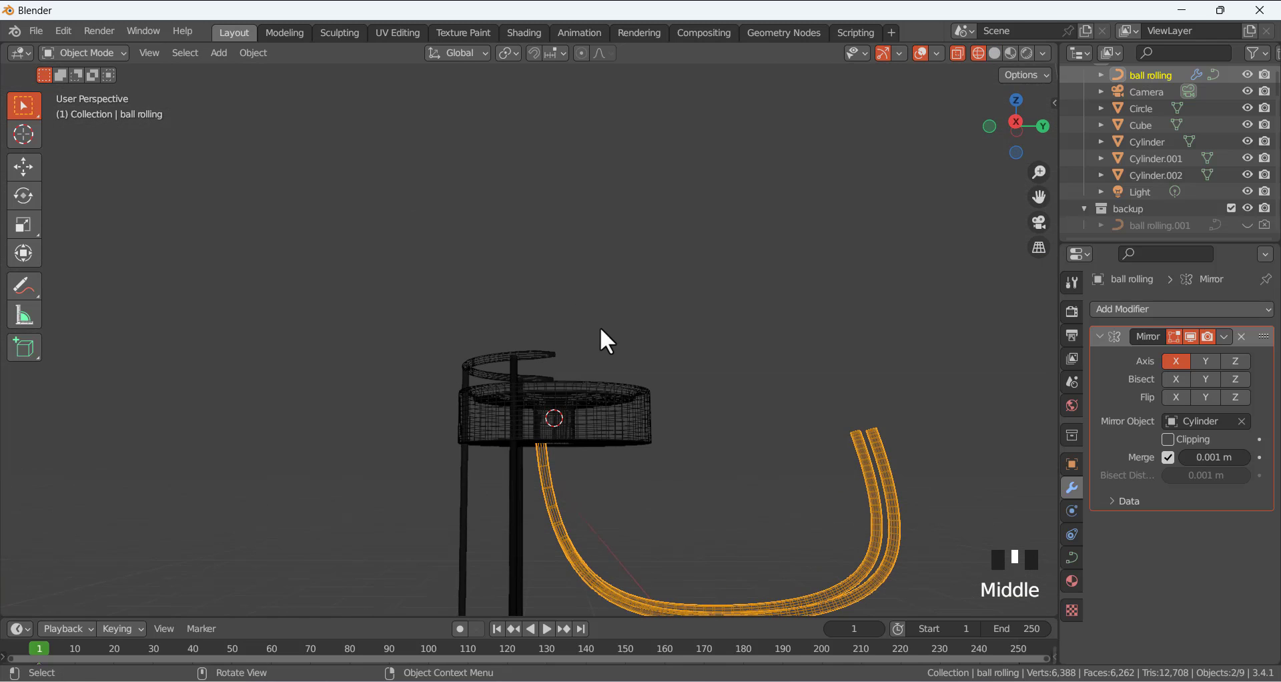
pyautogui.press('KP_3')
pyautogui.scroll(4, 551, 590)
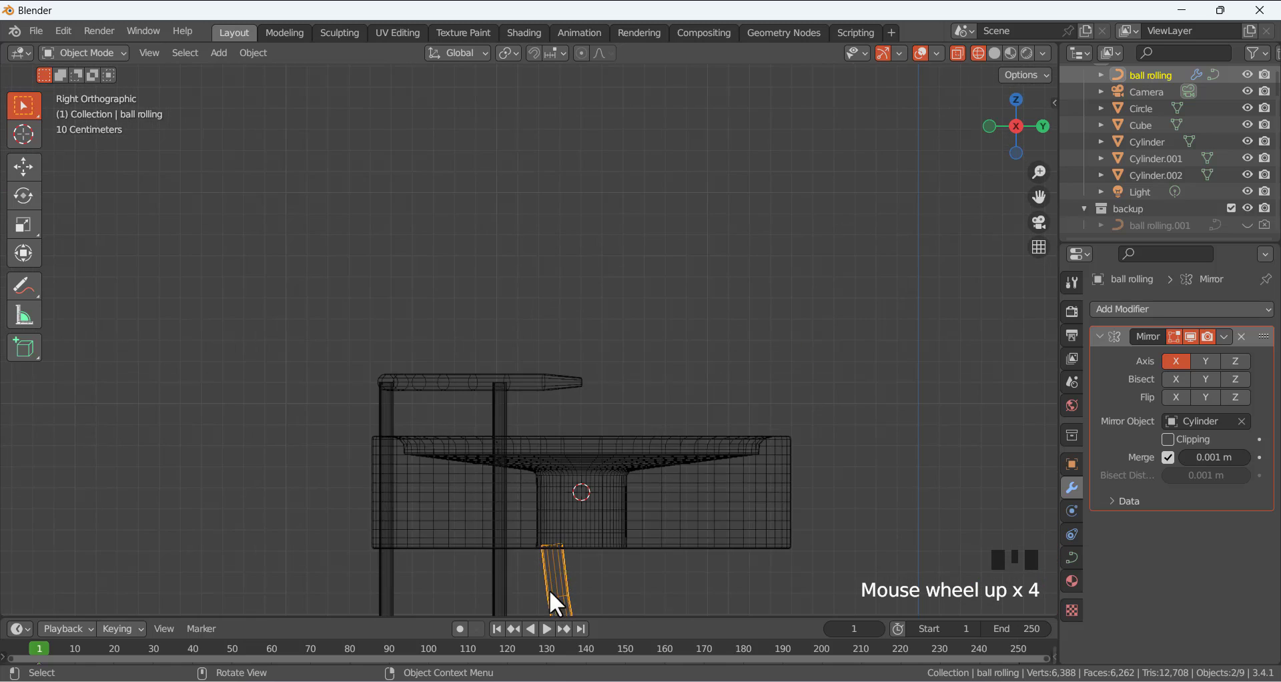
pyautogui.scroll(-2, 557, 528)
pyautogui.scroll(-3, 559, 514)
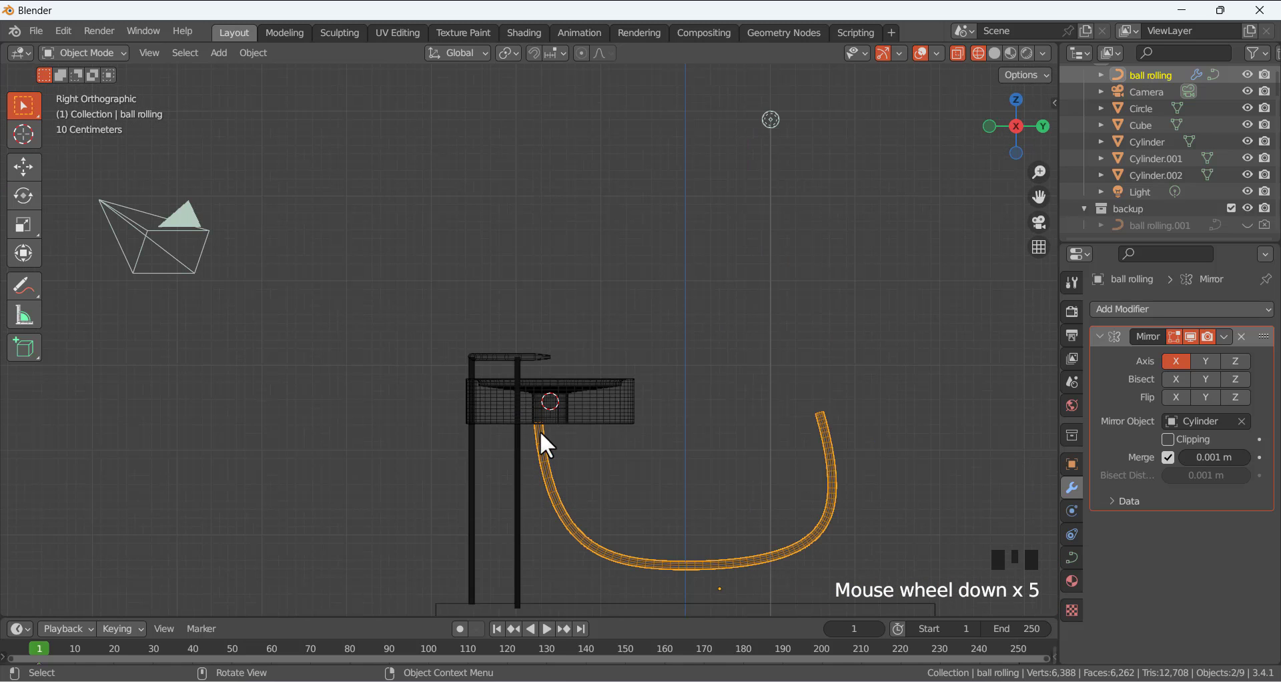
# Try to apply the Mirror modifier to the ball rolling curve.
pyautogui.click(1225, 335)
pyautogui.click(1185, 358)
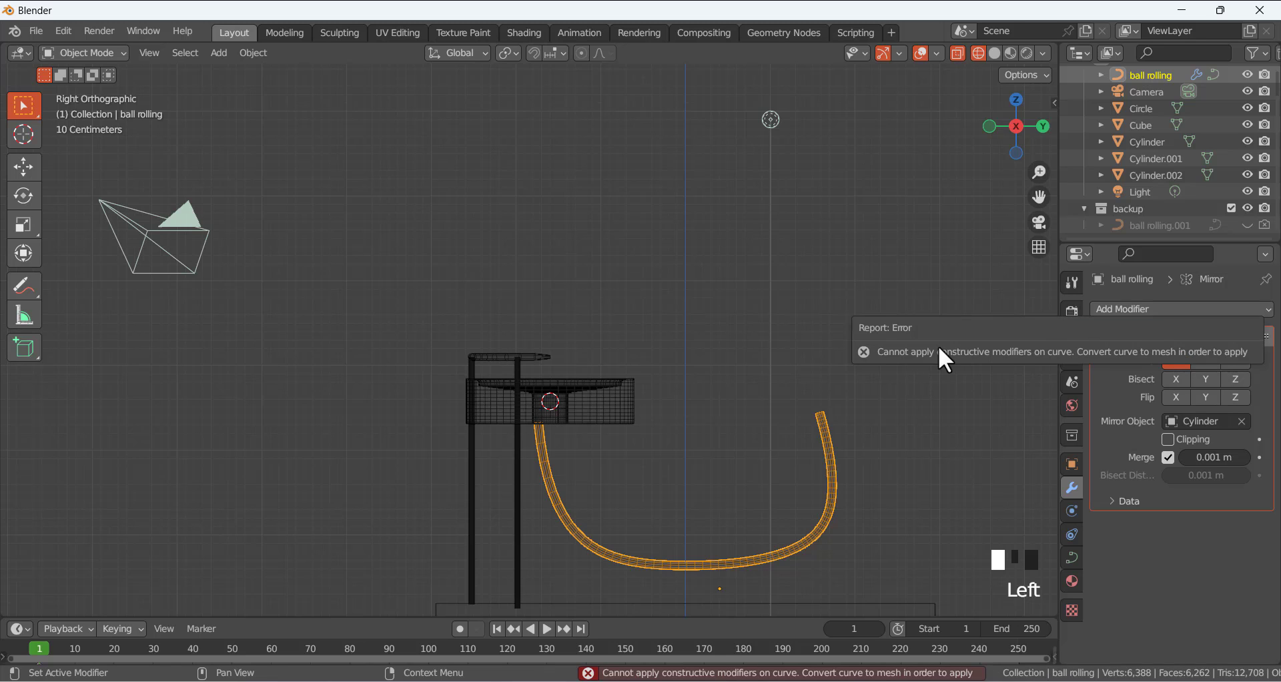
pyautogui.moveTo(943, 357); pyautogui.dragTo(705, 424, button='middle')
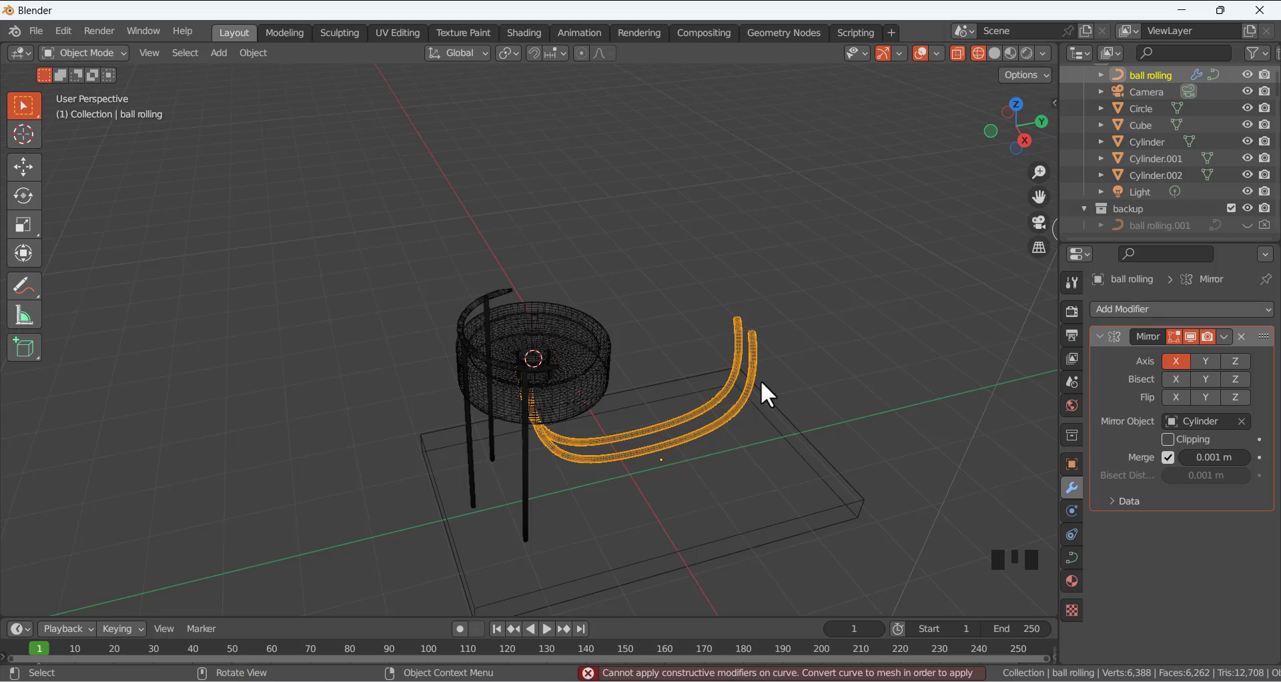
# Try converting the mirrored ball rolling object with Curve as the target.
pyautogui.click(265, 56)
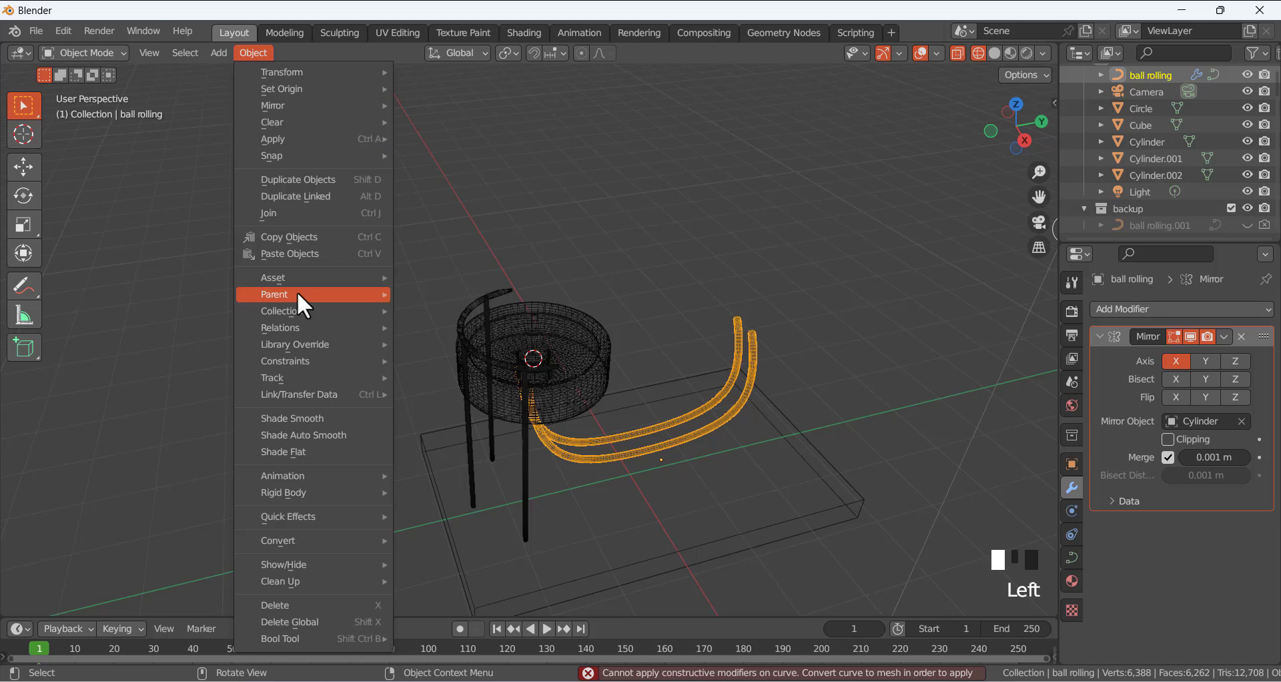
pyautogui.moveTo(330, 547)
pyautogui.click(443, 560)
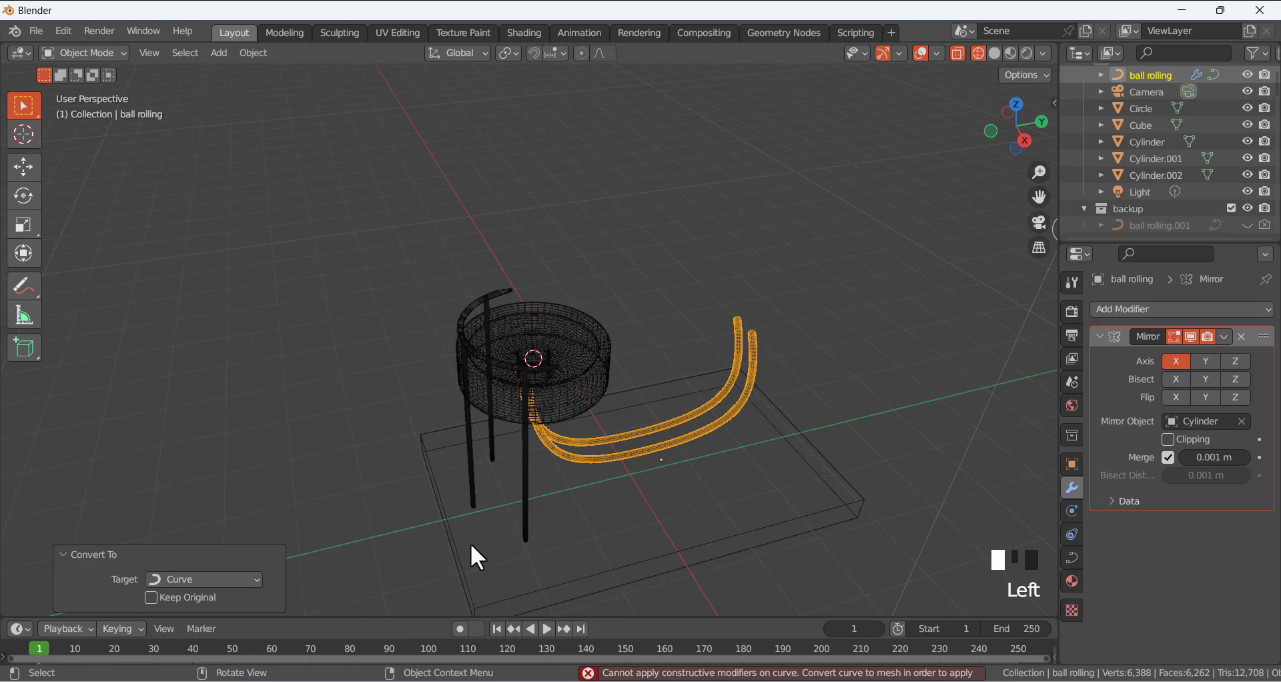
# Convert the ball rolling curve, including its mirrored rail, to a mesh.
pyautogui.click(253, 52)
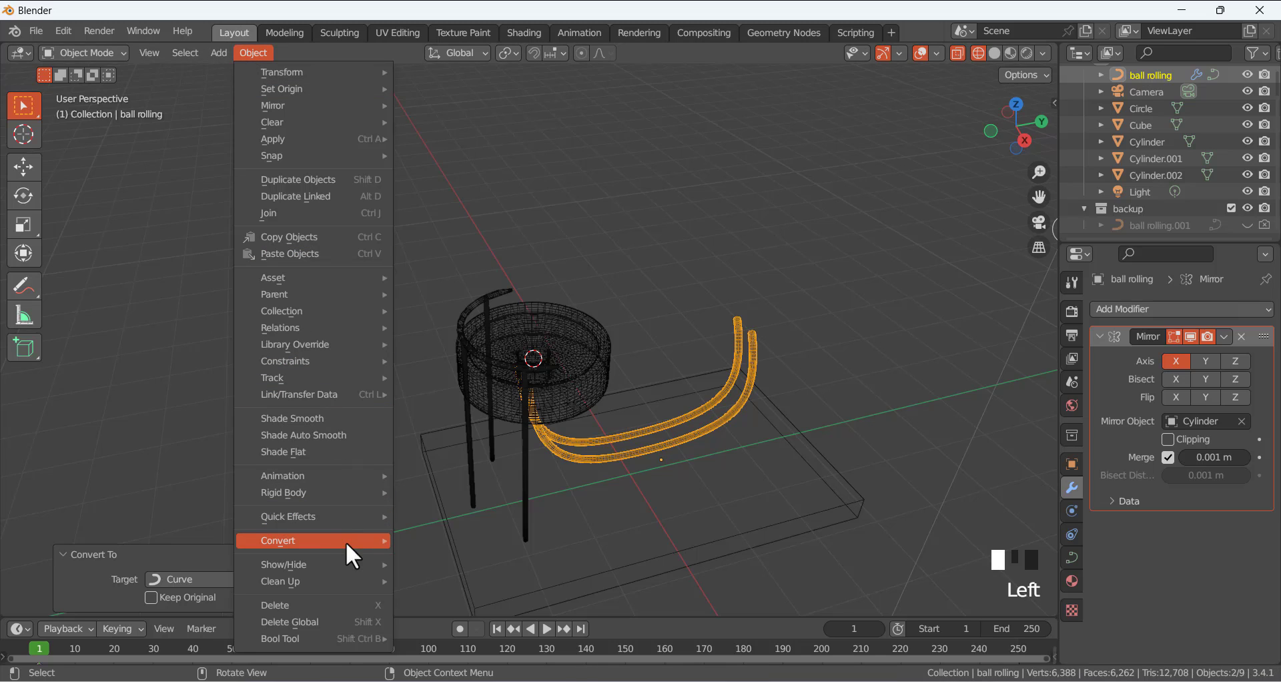
pyautogui.moveTo(351, 539)
pyautogui.click(432, 557)
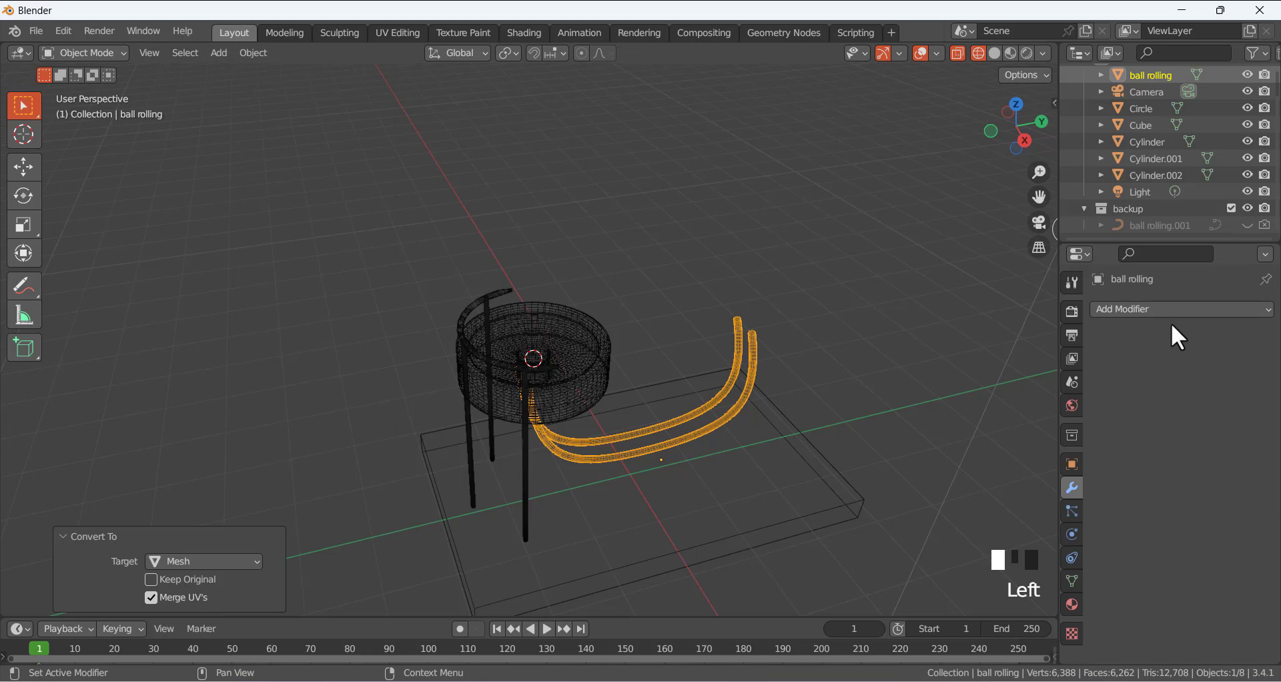
pyautogui.click(983, 359)
pyautogui.click(757, 368)
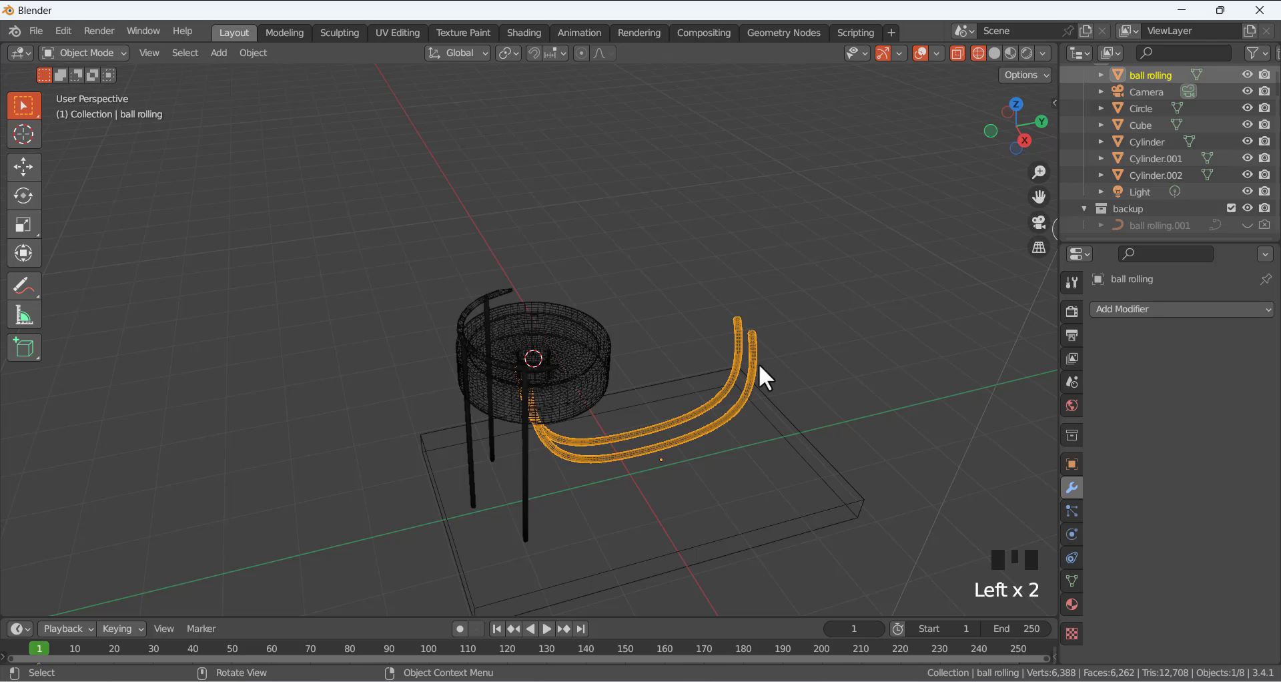
# Examine both converted rails beneath the cylinder's hole in wireframe and solid shading, and deselect the track.
pyautogui.moveTo(709, 354); pyautogui.dragTo(724, 454, button='middle')
pyautogui.scroll(-3, 617, 267)
pyautogui.scroll(2, 668, 376)
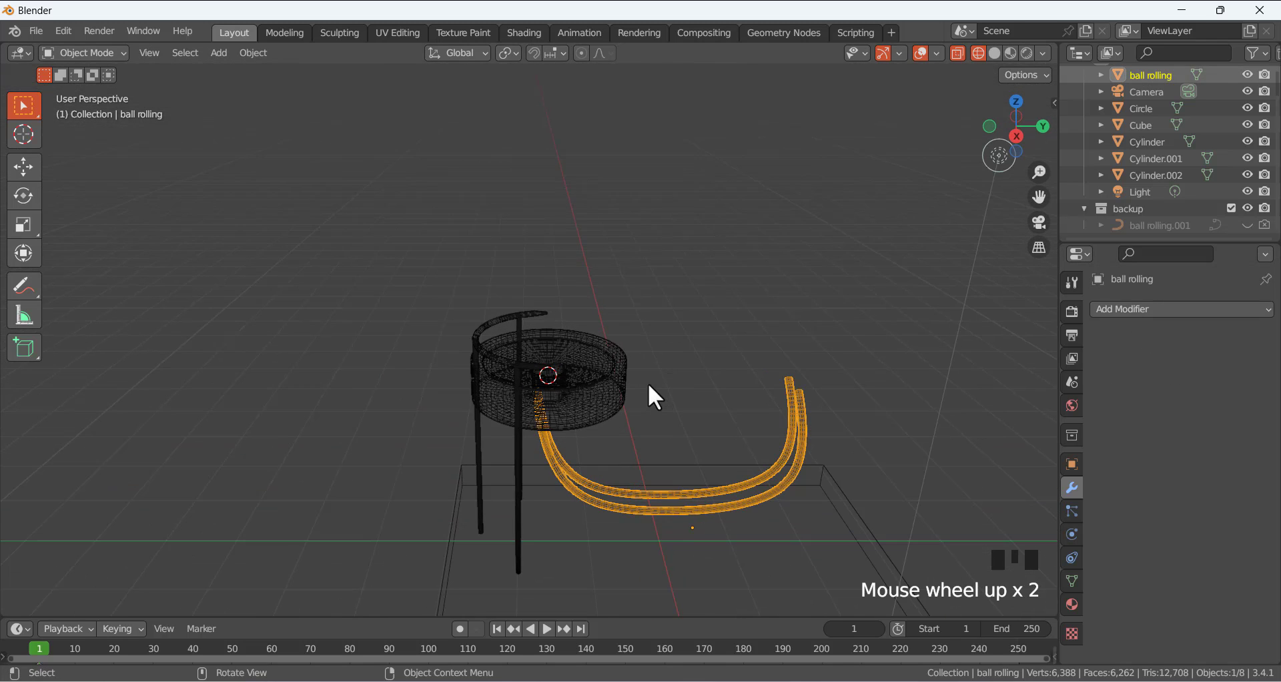
pyautogui.press('KP_3')
pyautogui.scroll(3, 578, 462)
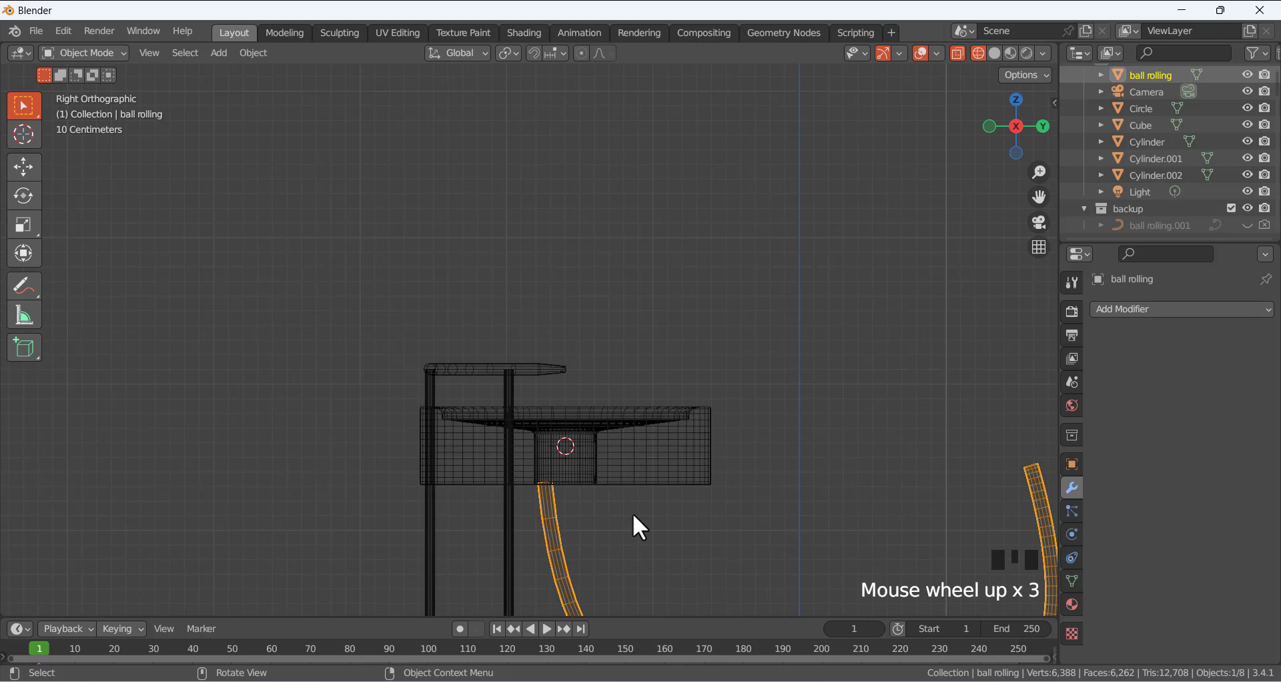
pyautogui.keyDown('shift'); pyautogui.moveTo(662, 535); pyautogui.dragTo(451, 385, button='middle'); pyautogui.keyUp('shift')
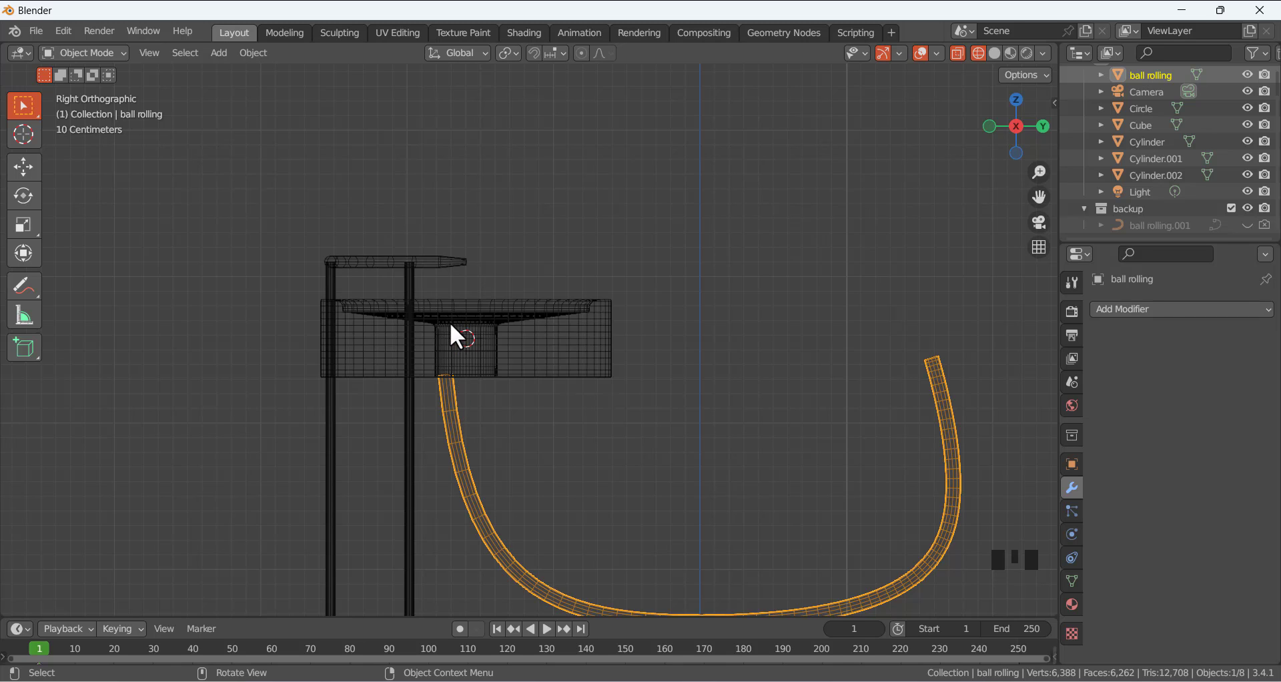
pyautogui.moveTo(479, 337); pyautogui.dragTo(500, 423, button='middle')
pyautogui.click(634, 239)
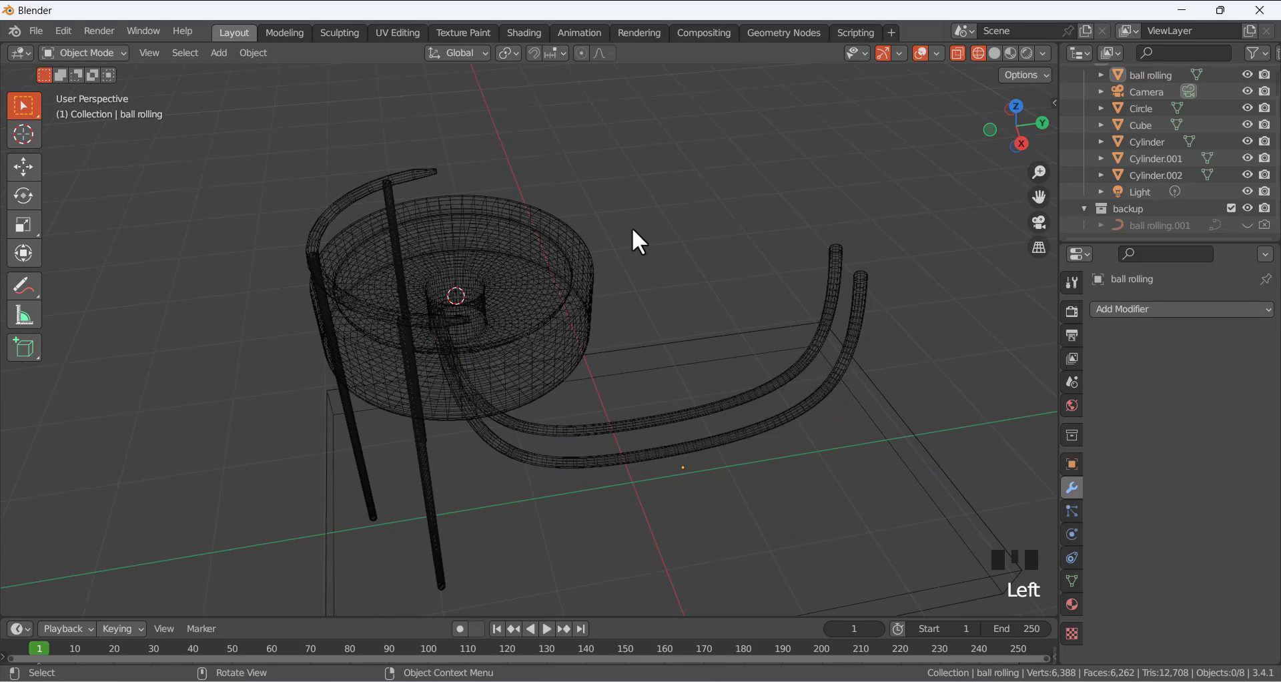
pyautogui.hotkey('shift', 'z')
pyautogui.moveTo(640, 230); pyautogui.dragTo(479, 270, button='middle')
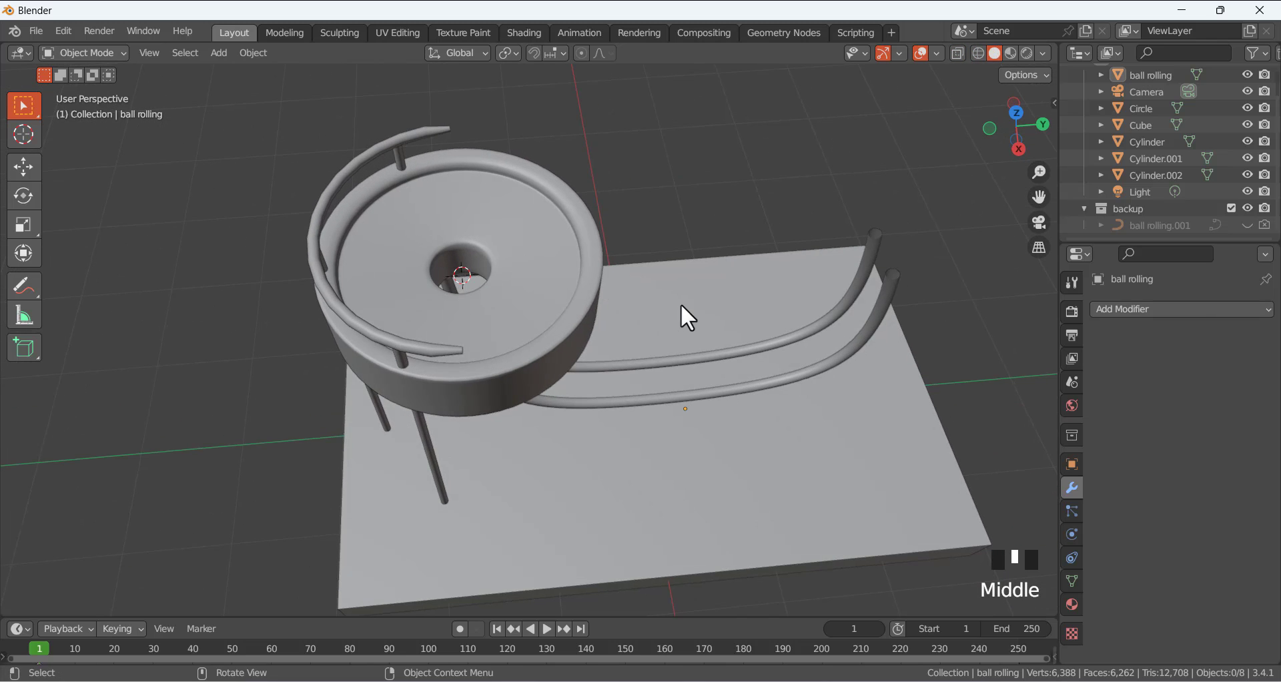
# Add a UV sphere at the cylinder's centre and scale it down to about 0.178.
pyautogui.hotkey('shift', 'a')
pyautogui.moveTo(685, 290)
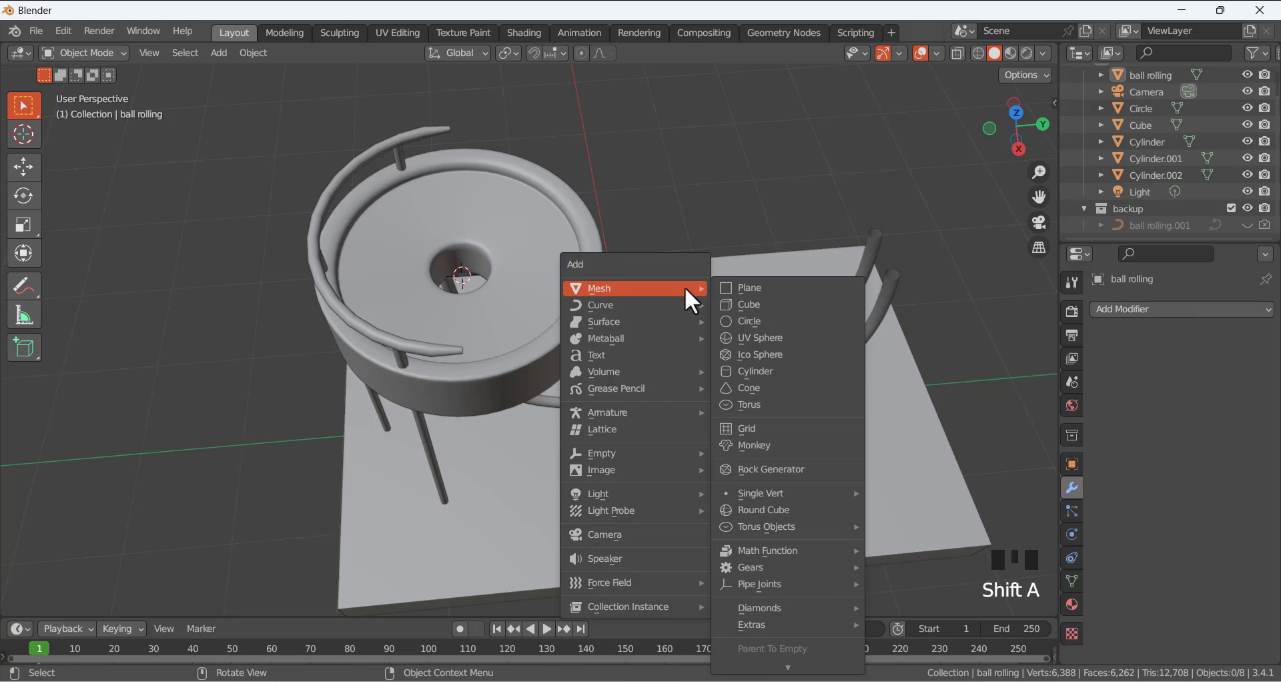
pyautogui.click(767, 336)
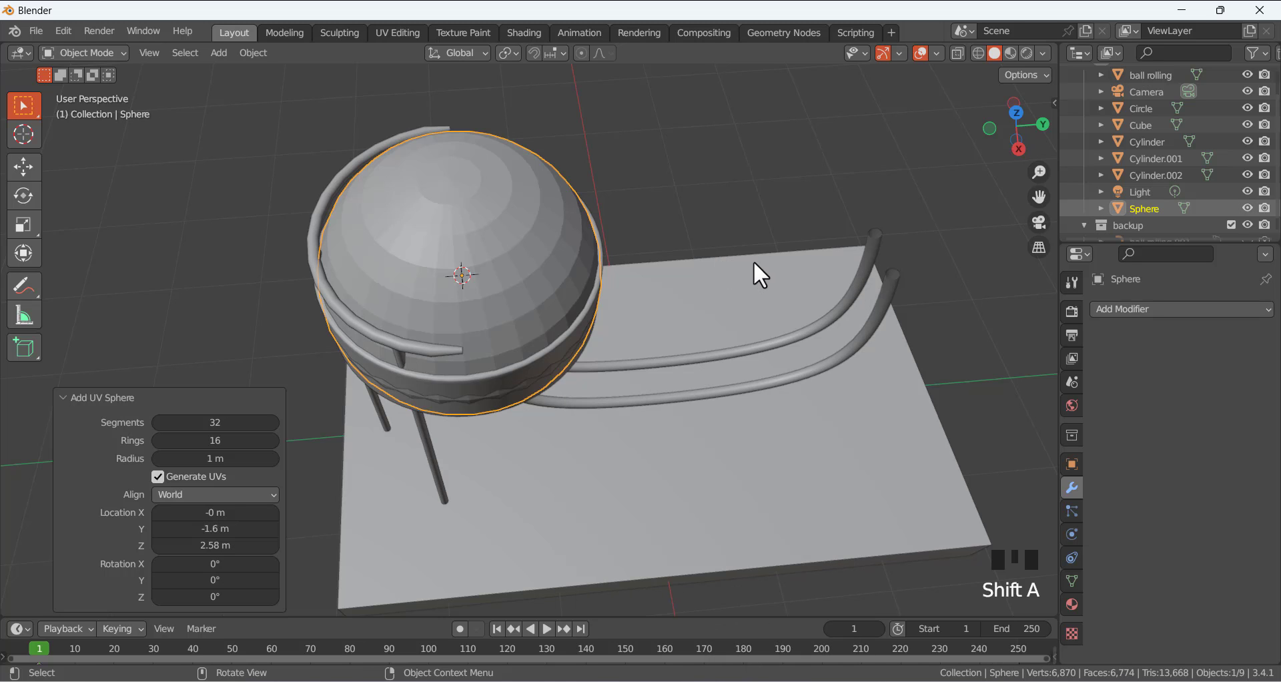
pyautogui.press('s')
pyautogui.click(514, 249)
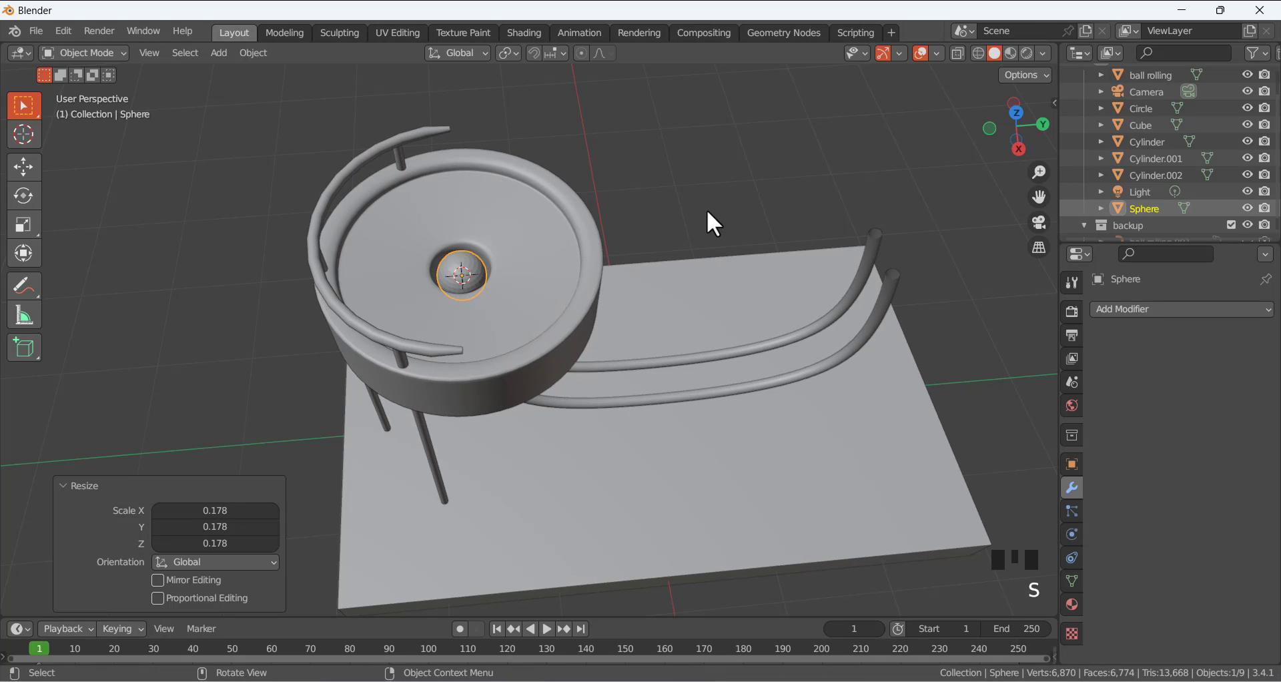
# Enlarge the sphere by a factor of about 1.067 in top view to fit the cylinder's central hole.
pyautogui.press('KP_7')
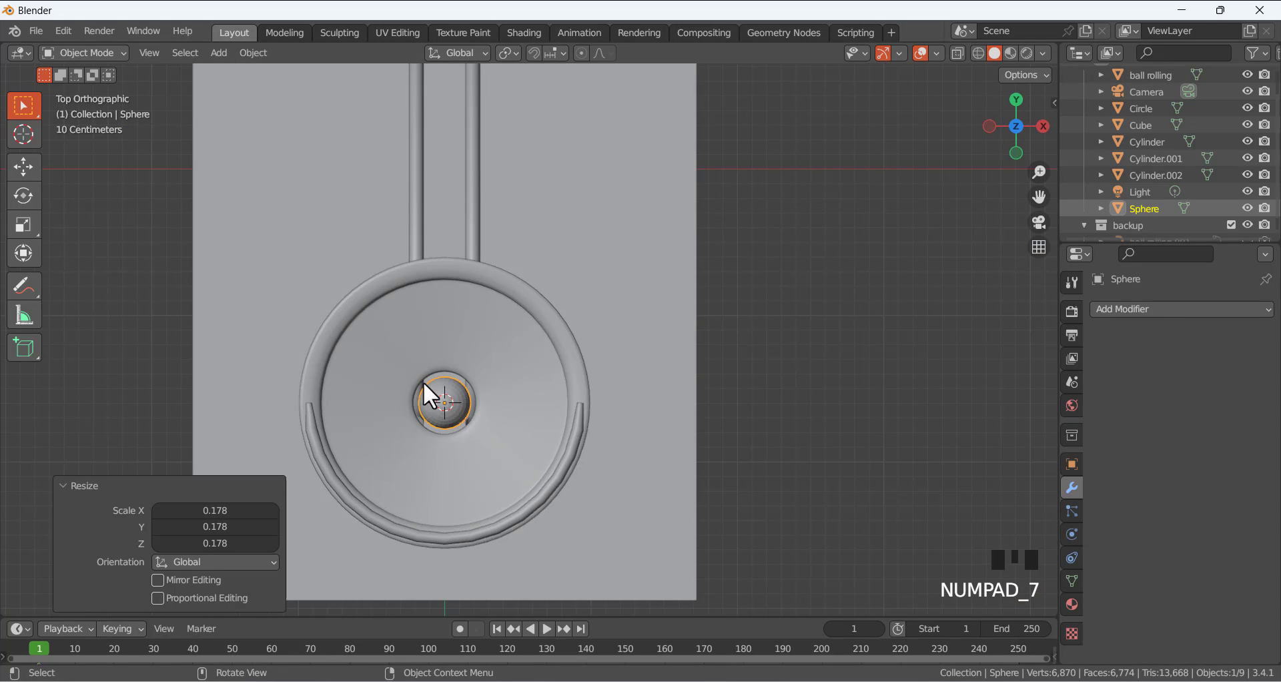
pyautogui.scroll(2, 440, 417)
pyautogui.press('s')
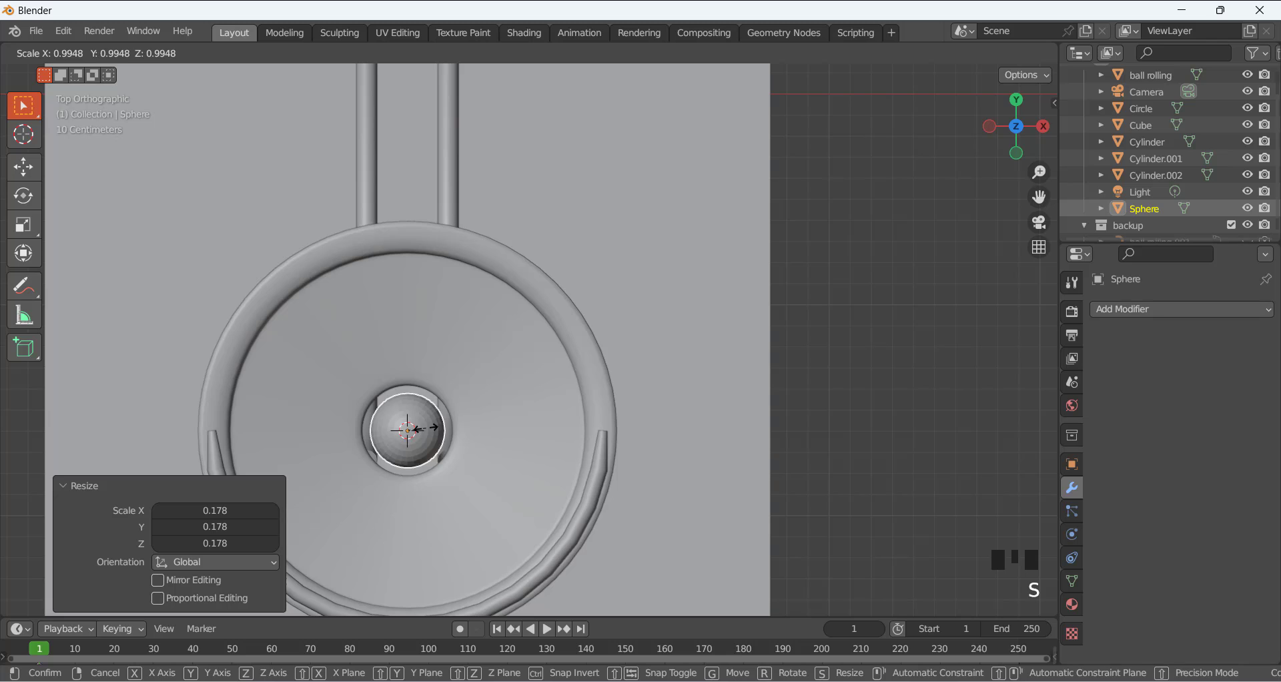
pyautogui.click(426, 430)
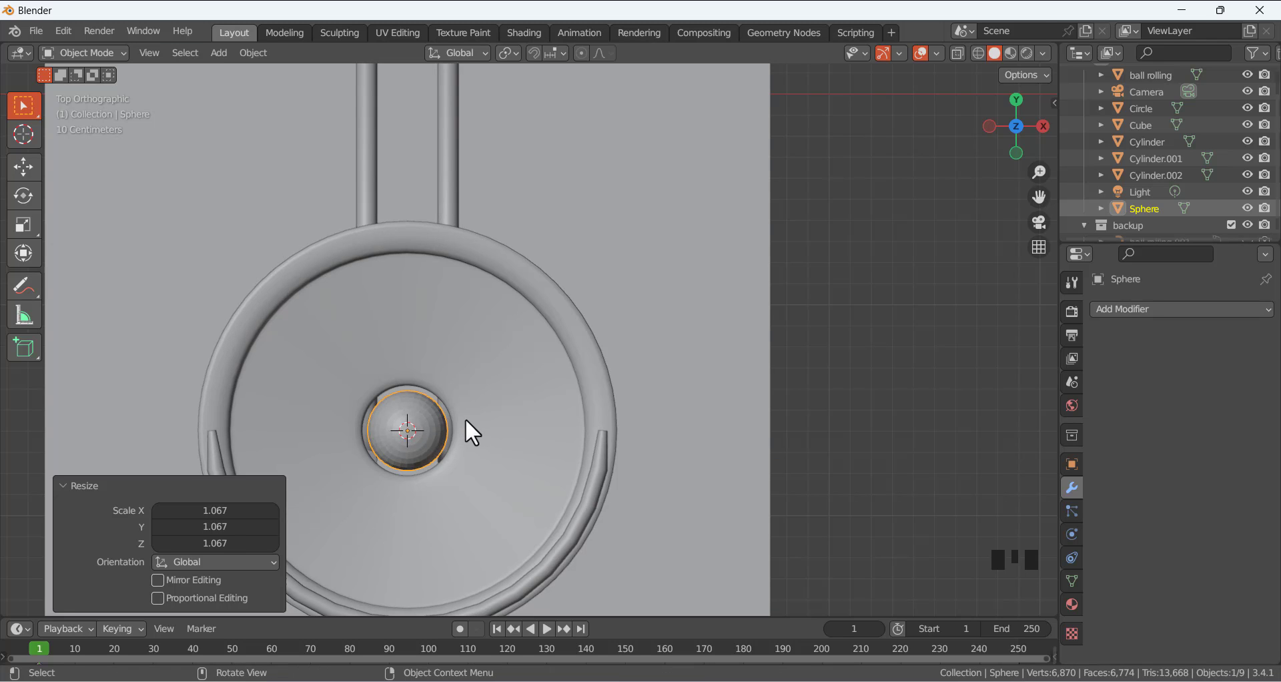
# Fine-tune the sphere's size against the hole in wireframe, scaling it by about 1.038 and by about 0.984.
pyautogui.hotkey('shift', 'z')
pyautogui.scroll(2, 443, 430)
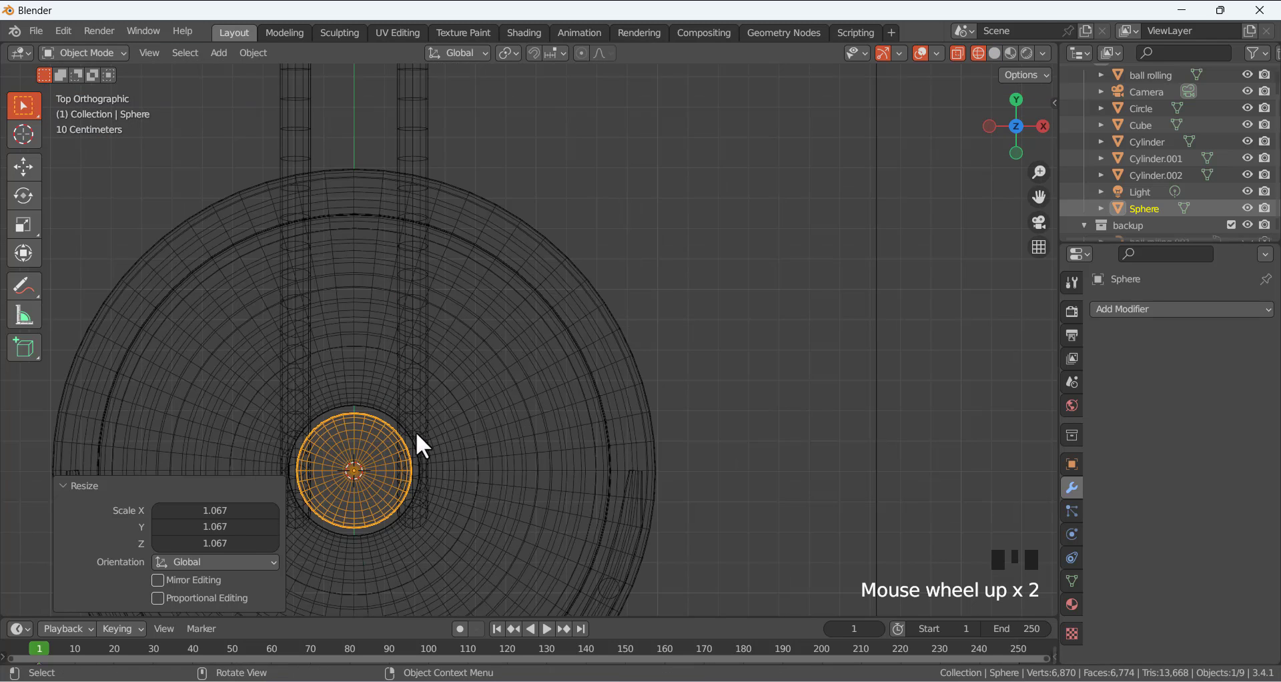
pyautogui.scroll(-1, 420, 445)
pyautogui.scroll(1, 336, 451)
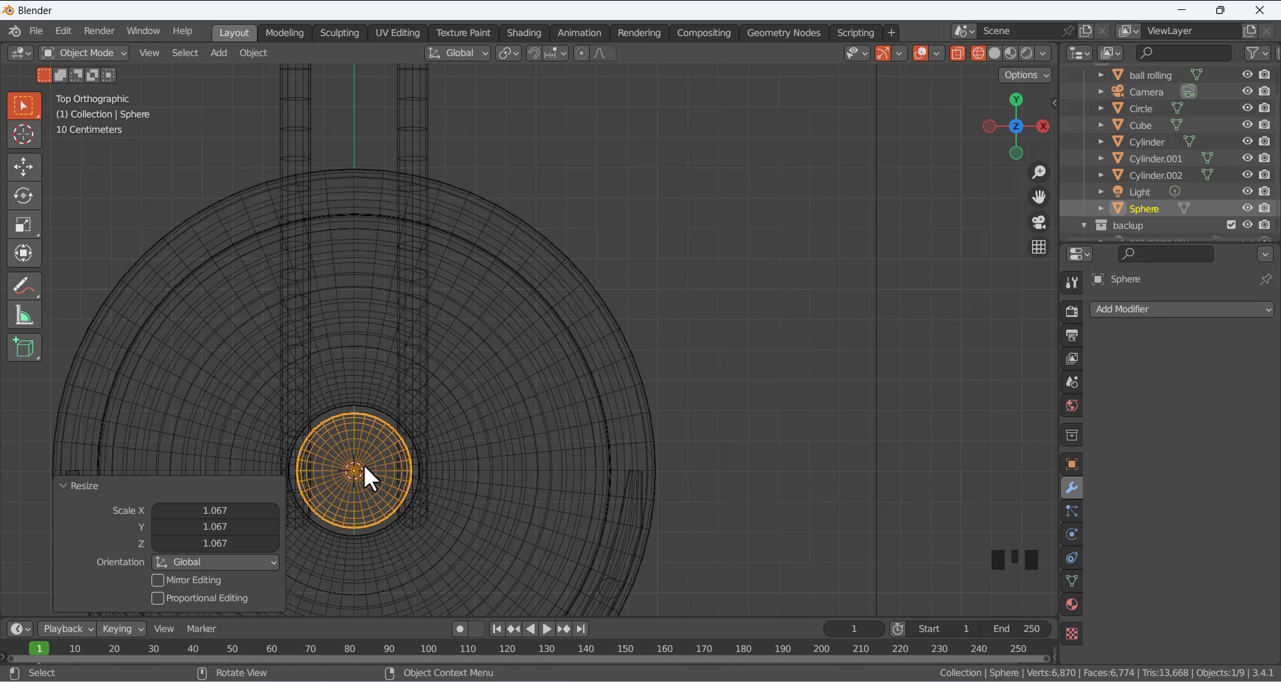
pyautogui.press('s')
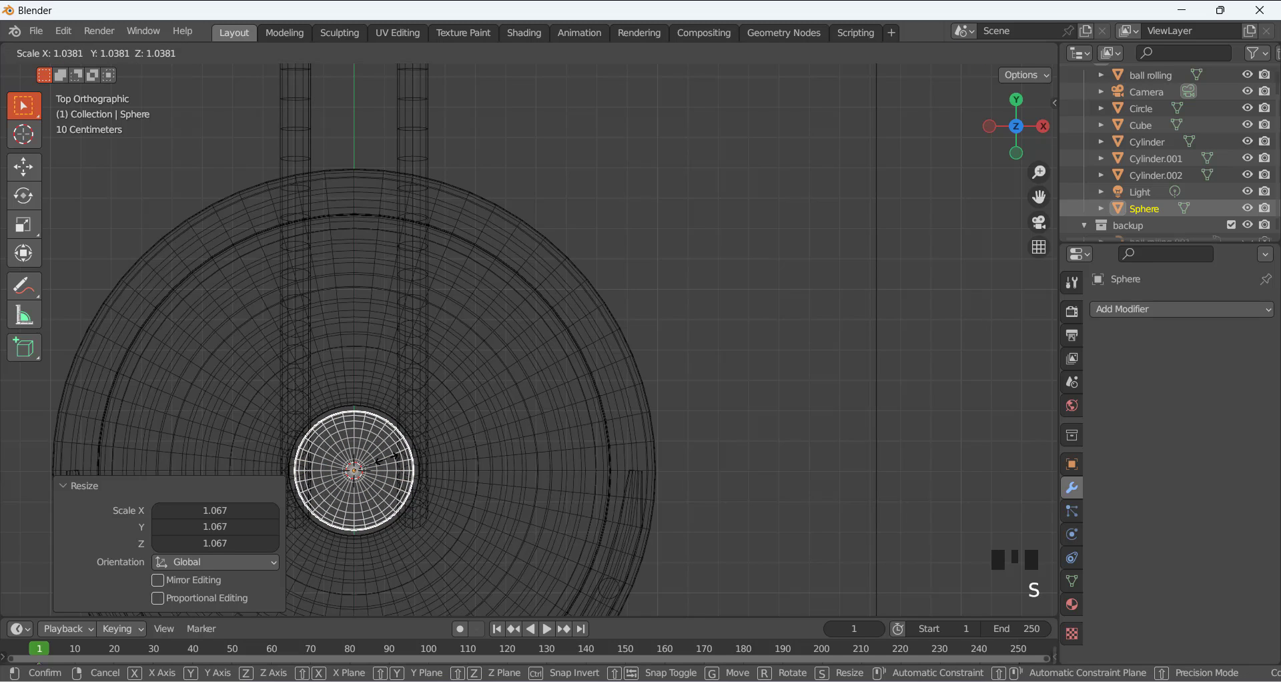
pyautogui.click(482, 443)
pyautogui.press('s')
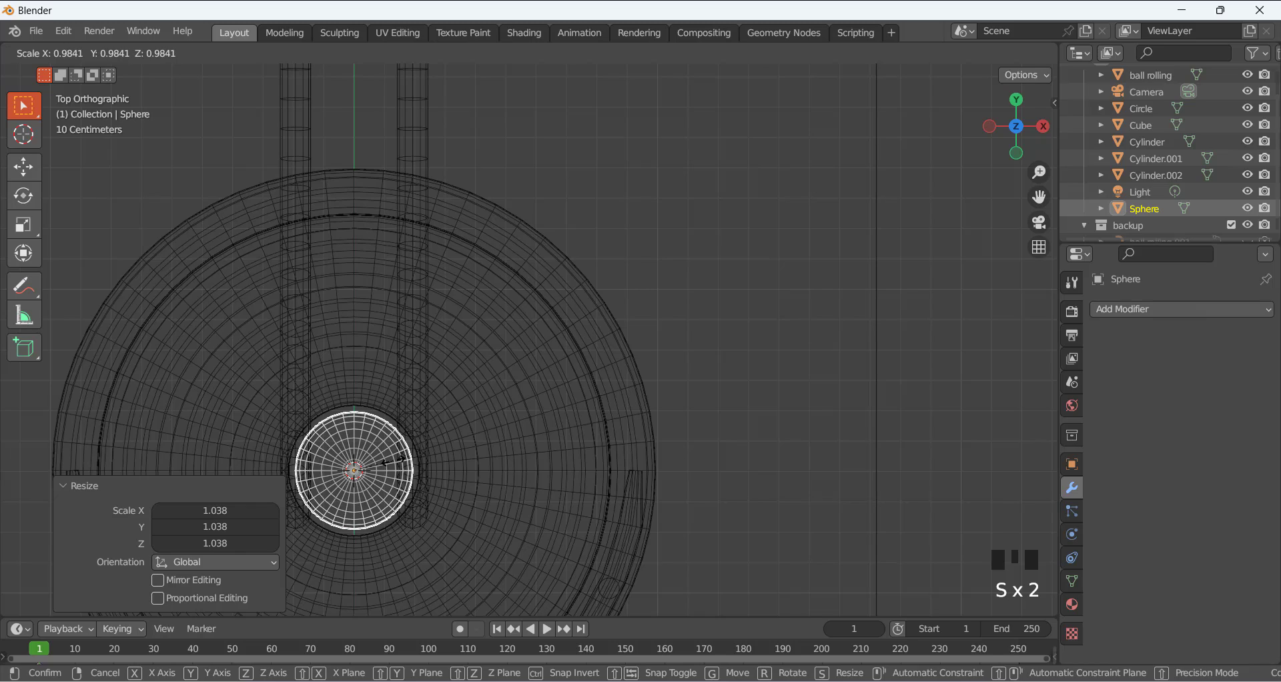
pyautogui.click(392, 459)
# Deselect the sphere and examine its fit inside the hole and its position above the rails from below and the side.
pyautogui.scroll(-4, 453, 402)
pyautogui.moveTo(452, 401); pyautogui.dragTo(613, 193, button='middle')
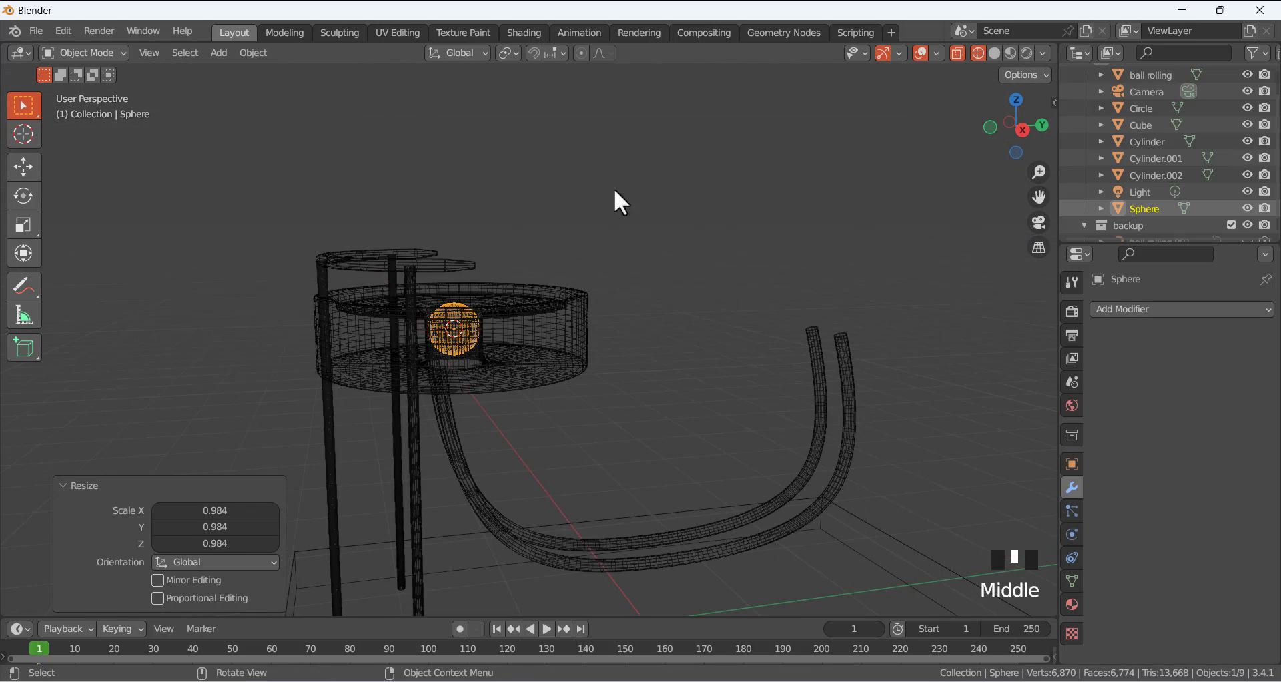
pyautogui.click(620, 347)
pyautogui.hotkey('shift', 'z')
pyautogui.moveTo(513, 446)
pyautogui.mouseDown(button='middle')
pyautogui.moveTo(507, 404)
pyautogui.moveTo(582, 316)
pyautogui.moveTo(502, 339)
pyautogui.moveTo(466, 311)
pyautogui.moveTo(387, 318)
pyautogui.mouseUp(button='middle')
pyautogui.hotkey('shift', 'z')
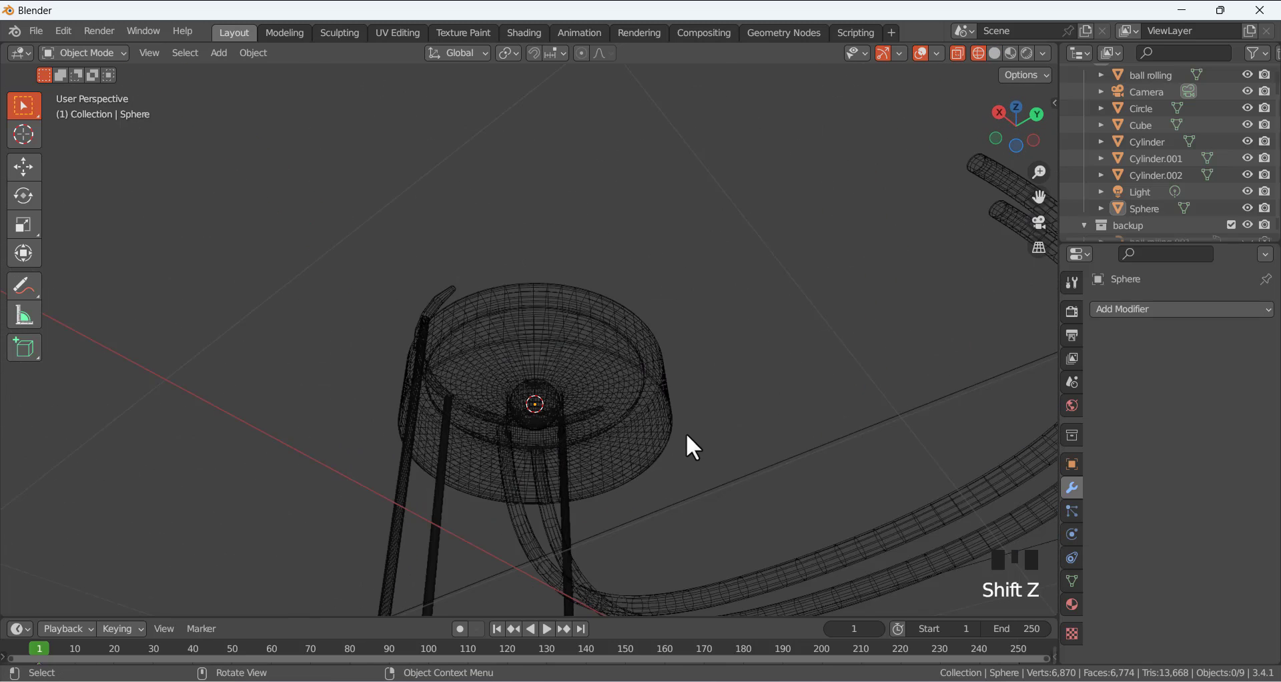
pyautogui.press('KP_3')
pyautogui.scroll(5, 466, 392)
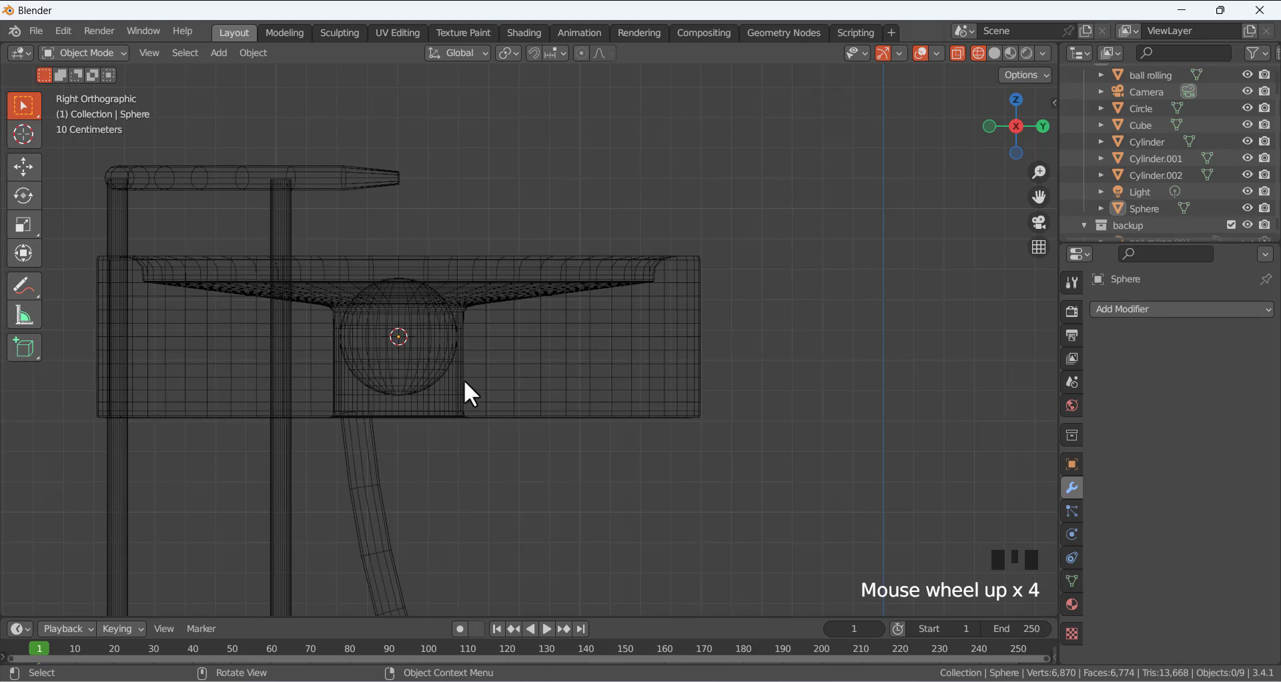
# Move the mirrored ball-rolling rails about -0.123 m along Y in side view, to the edge of the cylinder's hole.
pyautogui.doubleClick(317, 490)
pyautogui.scroll(-4, 406, 462)
pyautogui.moveTo(405, 463); pyautogui.dragTo(575, 438, button='middle')
pyautogui.press('KP_3')
pyautogui.scroll(5, 591, 405)
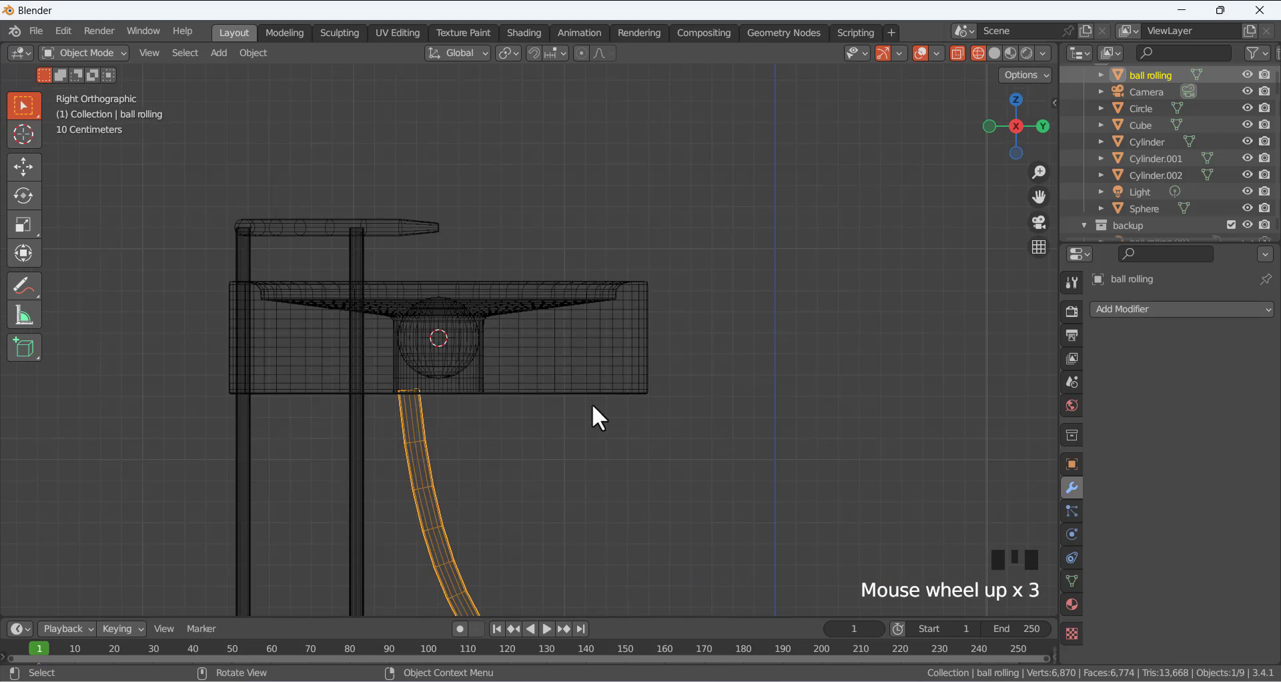
pyautogui.press('g')
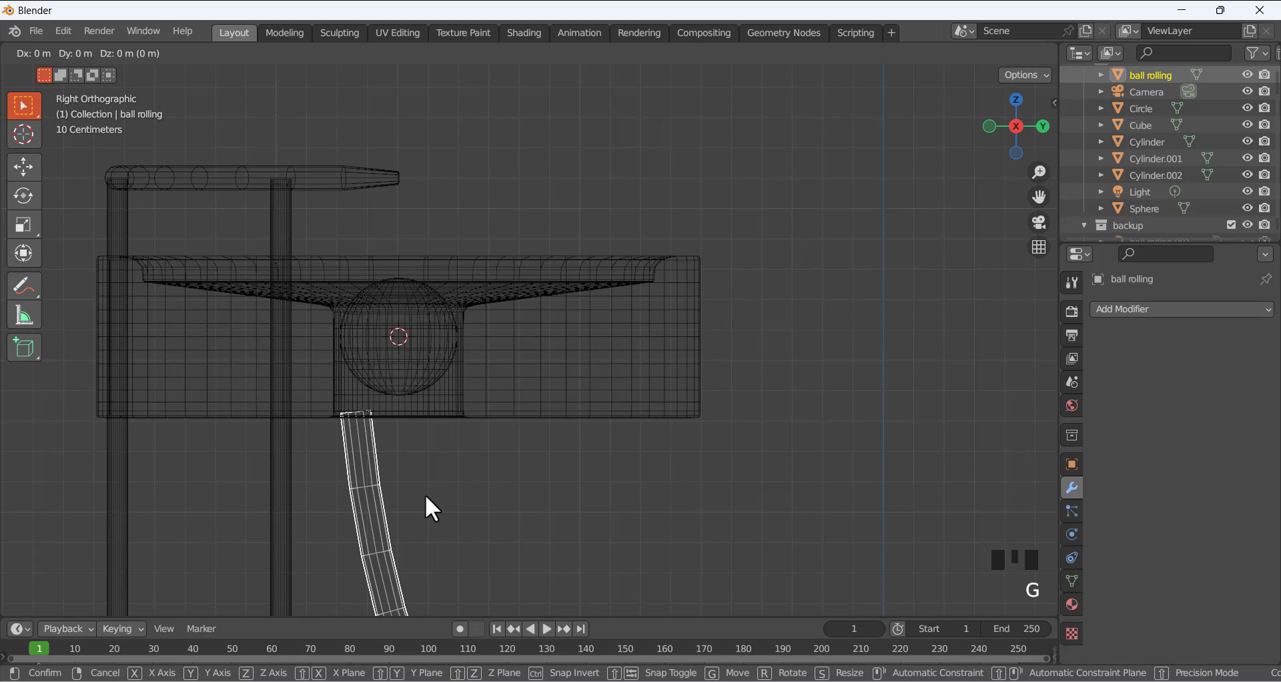
pyautogui.press('y')
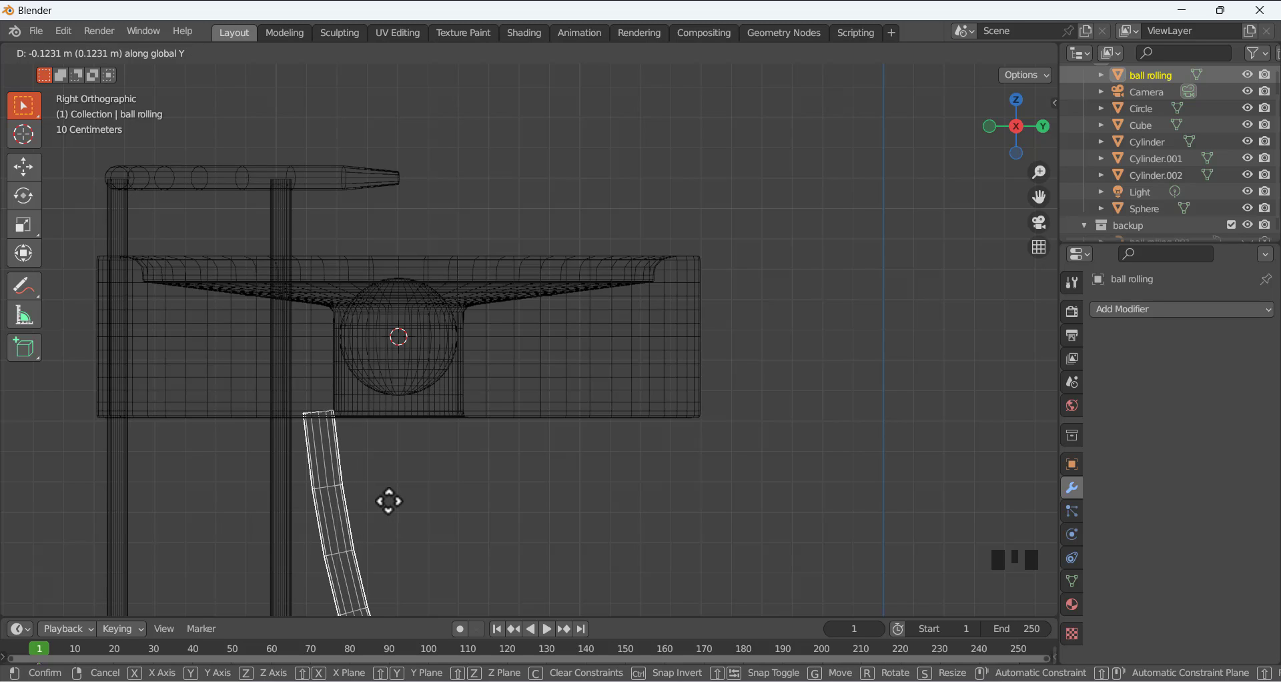
pyautogui.click(389, 501)
pyautogui.scroll(-5, 427, 423)
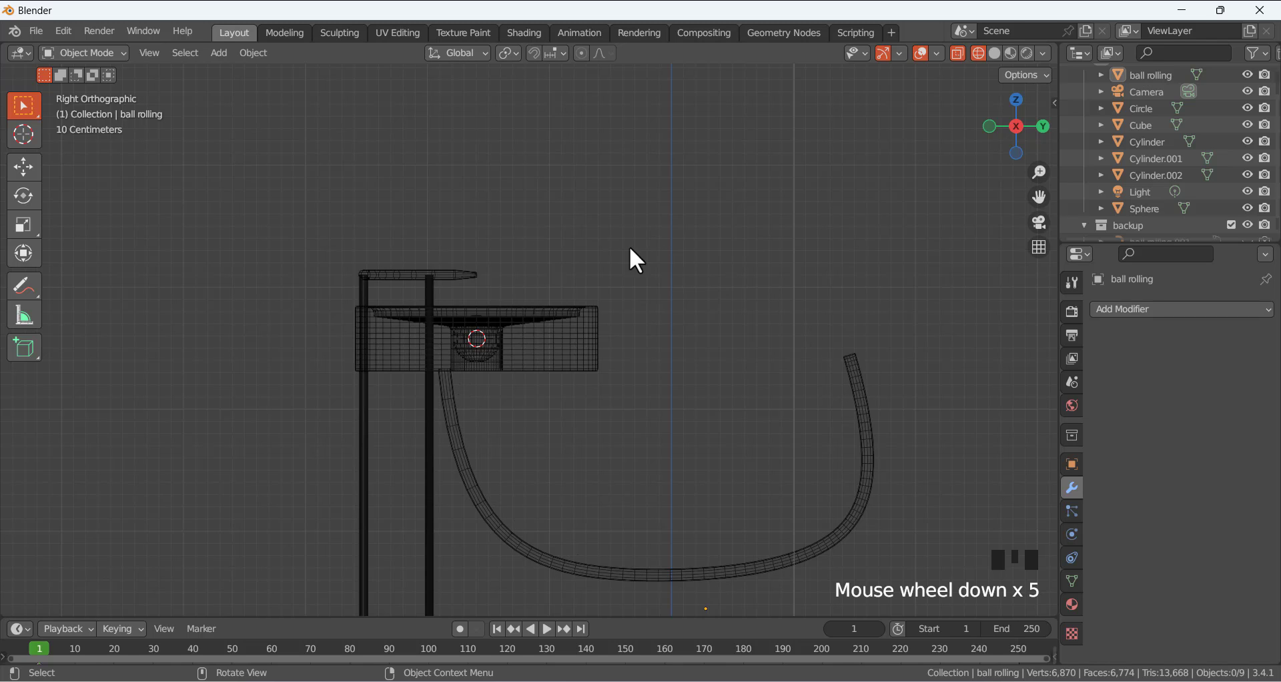
# Return to solid shading and apply smooth shading to the ball in the cylinder's hole.
pyautogui.scroll(-4, 504, 247)
pyautogui.moveTo(506, 246)
pyautogui.mouseDown(button='middle')
pyautogui.moveTo(523, 288)
pyautogui.moveTo(504, 326)
pyautogui.moveTo(526, 314)
pyautogui.mouseUp(button='middle')
pyautogui.hotkey('shift', 'z')
pyautogui.scroll(4, 587, 287)
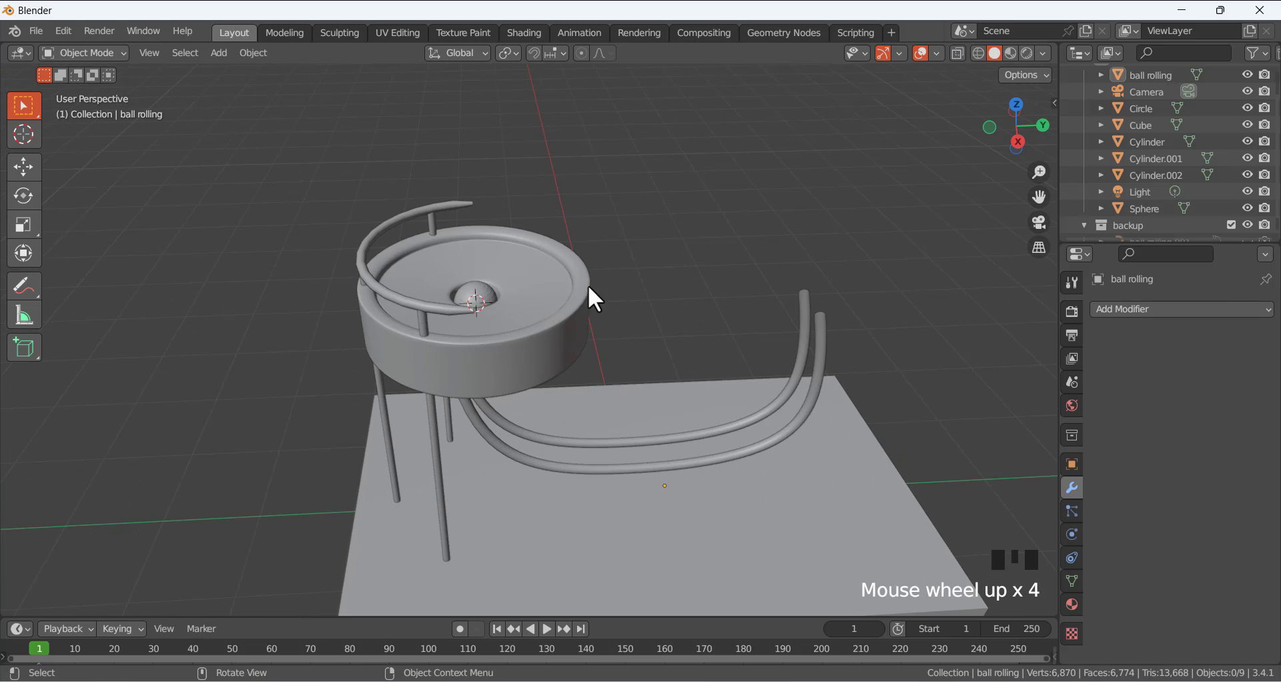
pyautogui.click(643, 236)
pyautogui.moveTo(643, 237); pyautogui.dragTo(516, 272, button='middle')
pyautogui.click(483, 291)
pyautogui.rightClick(482, 290)
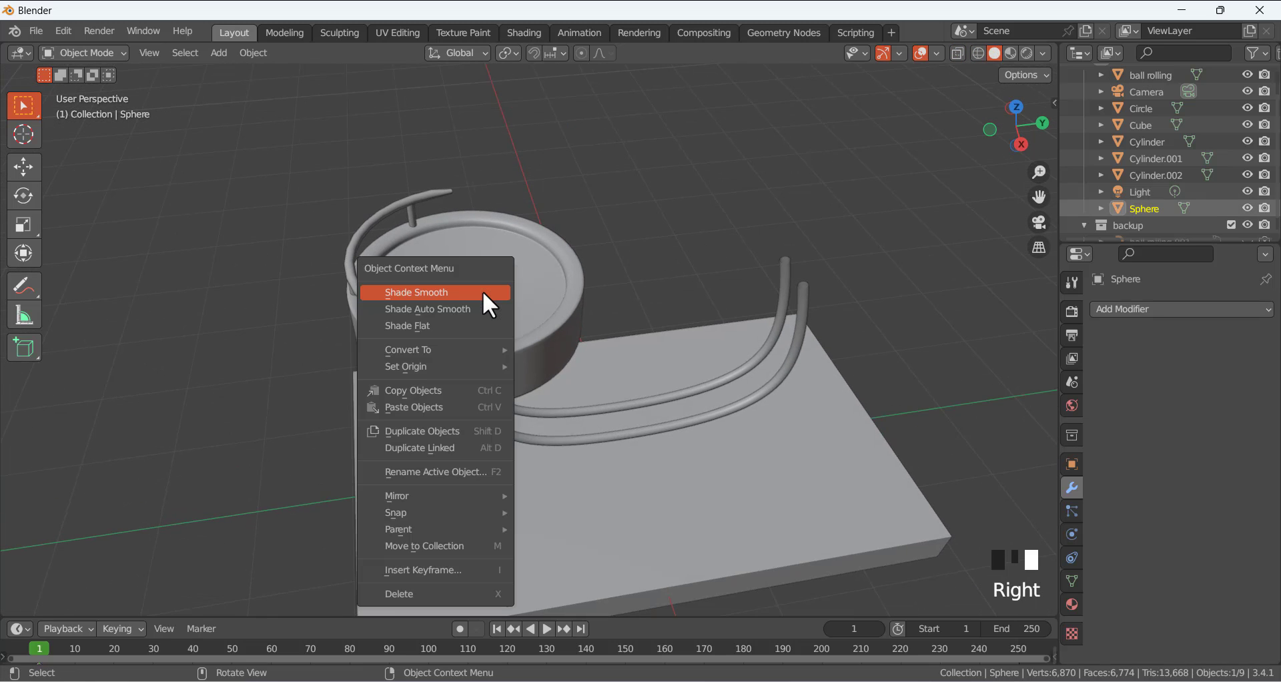
pyautogui.click(482, 290)
# Add a Subdivision Surface modifier with viewport level 2 to the ball and apply it.
pyautogui.scroll(4, 505, 273)
pyautogui.click(860, 139)
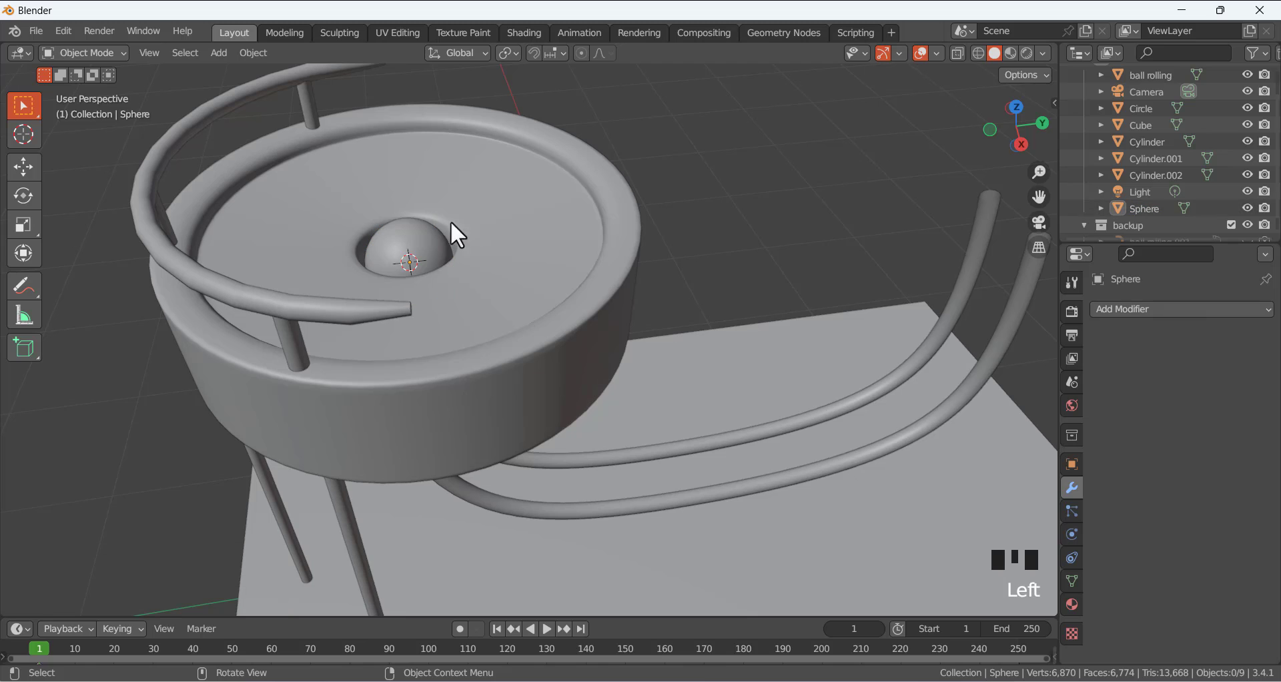
pyautogui.click(445, 232)
pyautogui.click(1107, 310)
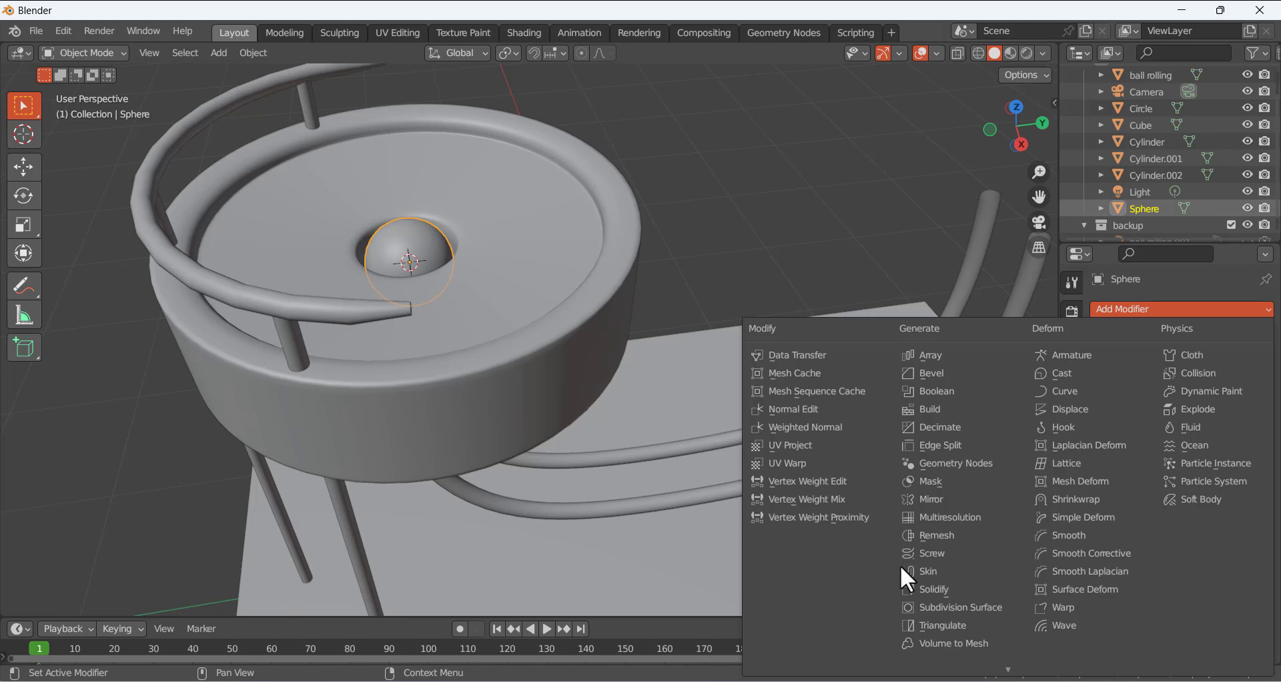
pyautogui.click(937, 607)
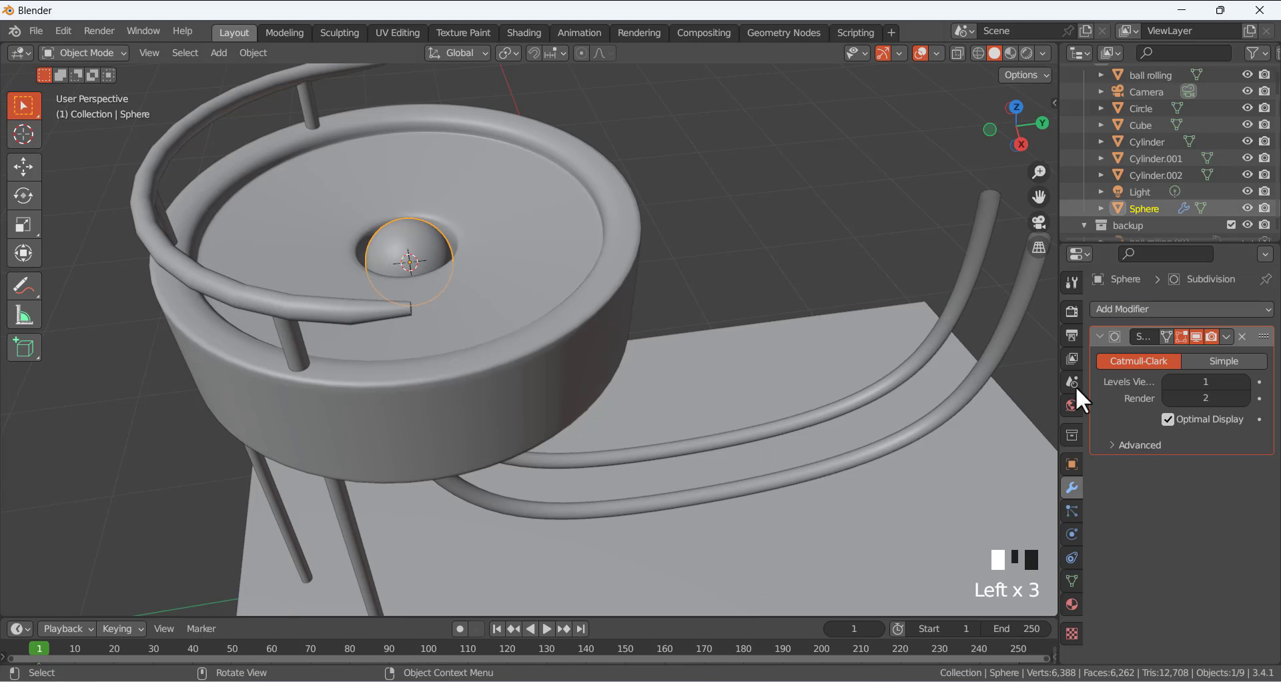
pyautogui.click(1238, 381)
pyautogui.click(1226, 336)
pyautogui.click(1205, 358)
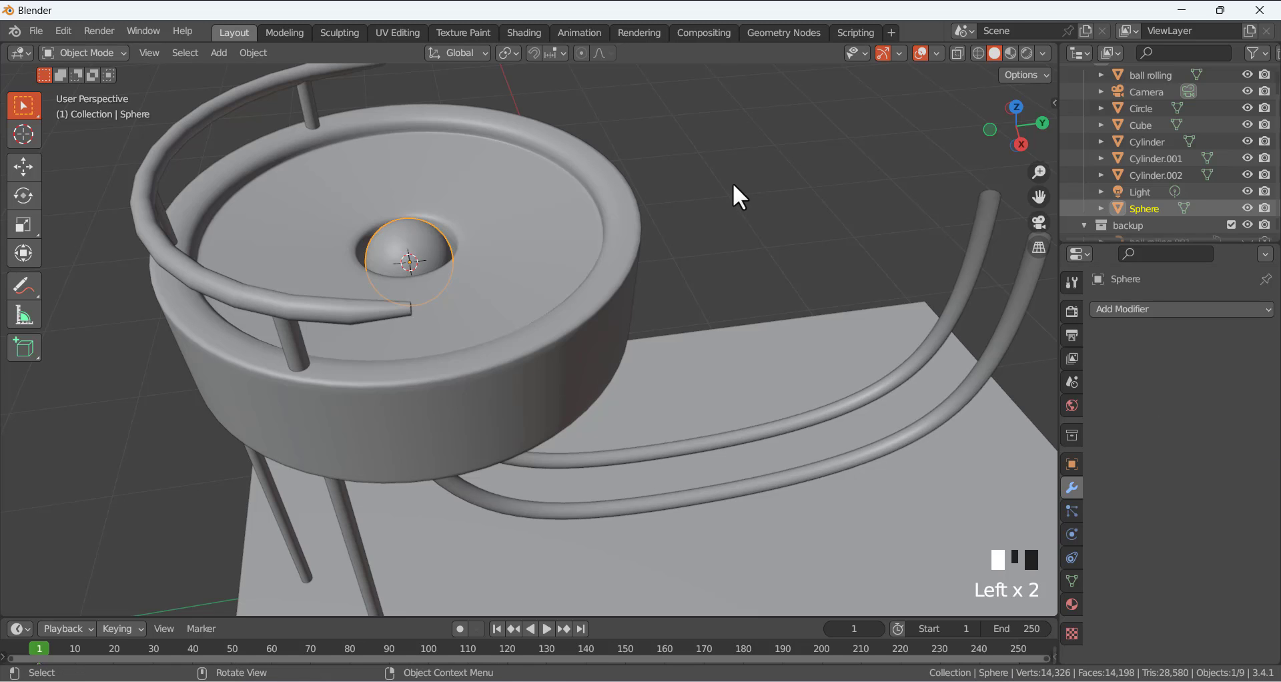
# Apply Shade Smooth to the subdivided ball.
pyautogui.click(732, 183)
pyautogui.scroll(-3, 457, 267)
pyautogui.rightClick(456, 283)
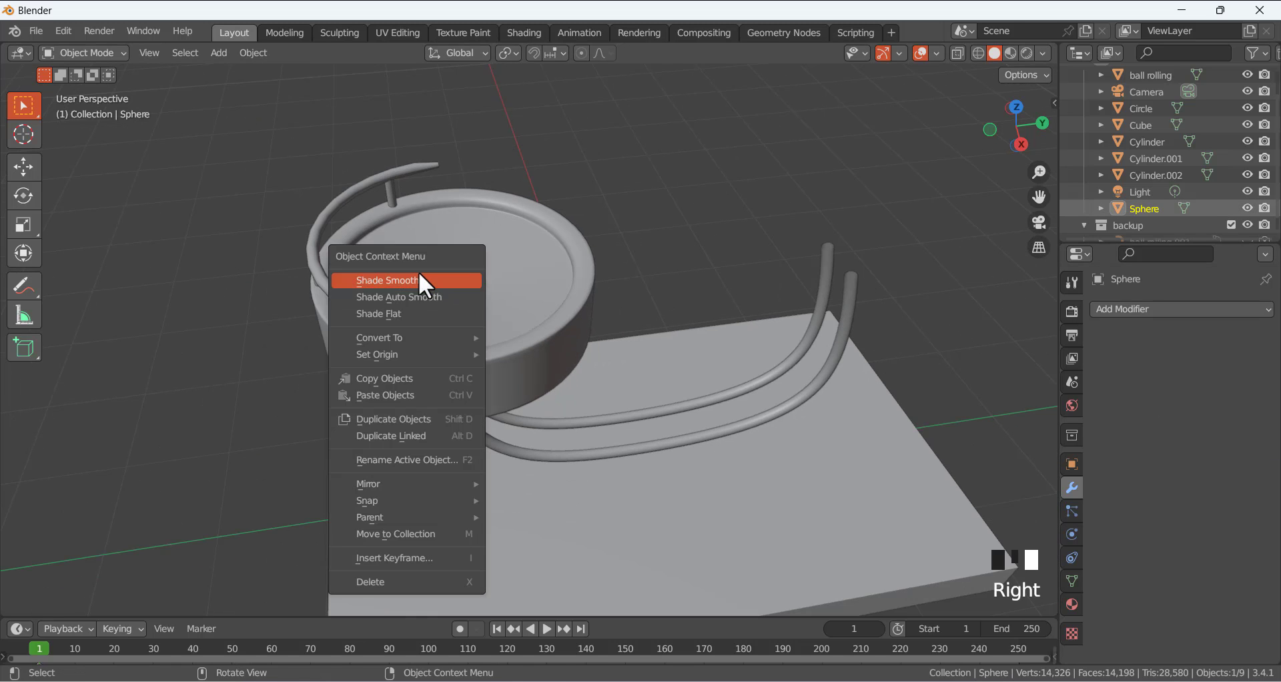
pyautogui.click(422, 278)
# Add a mesh cylinder at the 3D cursor and scale it uniformly to 0.18.
pyautogui.moveTo(663, 197); pyautogui.dragTo(663, 220, button='middle')
pyautogui.scroll(-4, 641, 253)
pyautogui.moveTo(626, 277); pyautogui.dragTo(664, 460, button='middle')
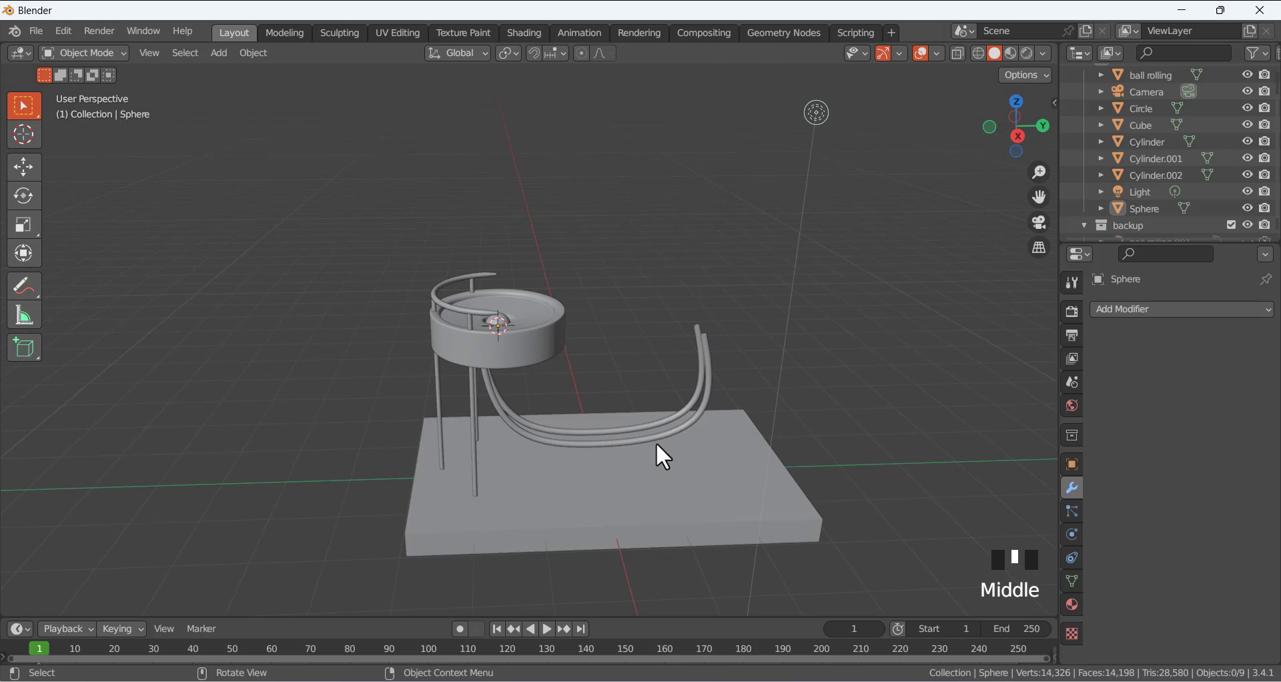
pyautogui.moveTo(621, 283); pyautogui.dragTo(607, 297, button='middle')
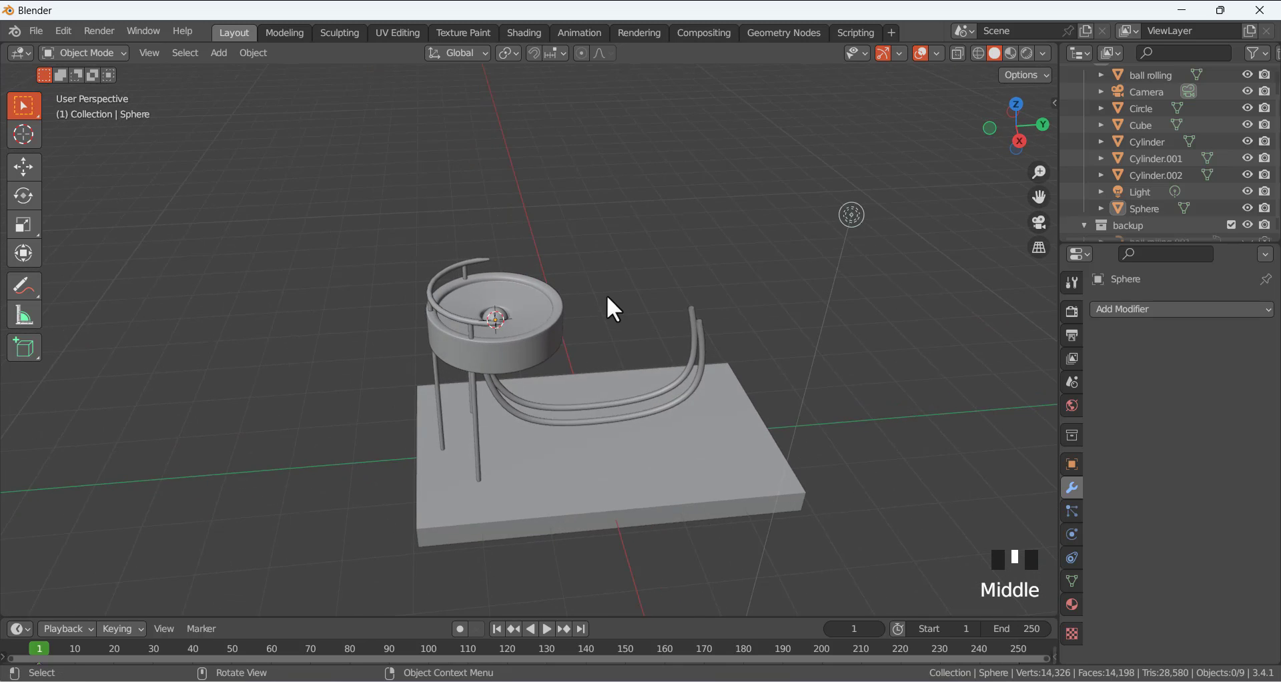
pyautogui.hotkey('shift', 'a')
pyautogui.moveTo(589, 299)
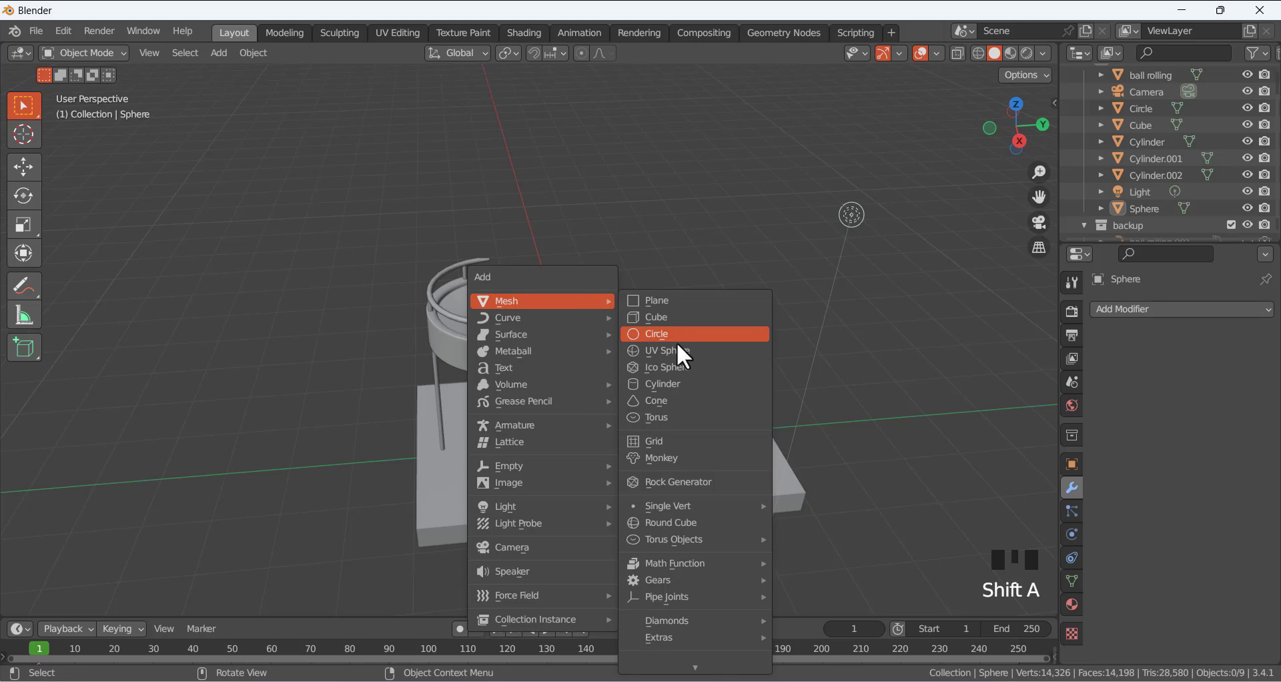
pyautogui.click(685, 399)
pyautogui.write('s.18')
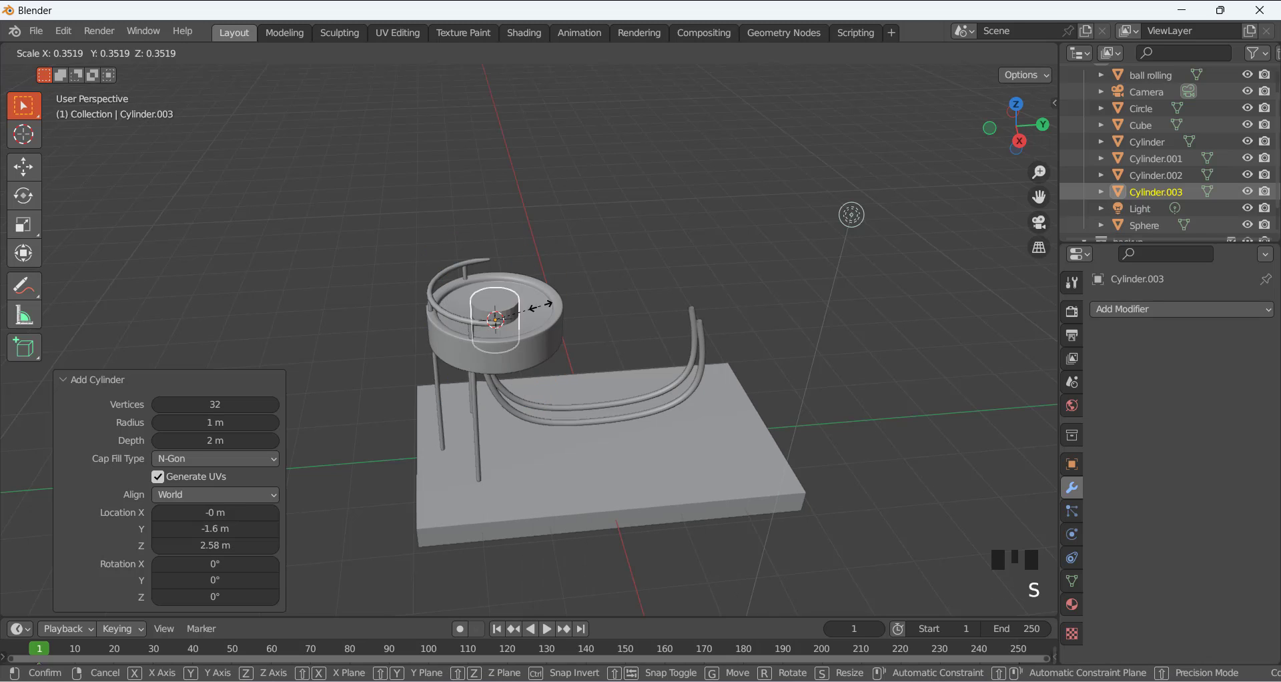
pyautogui.press('Return')
# Move the small cylinder out of the bowl to between the rails and the base, and scale it by about 0.386.
pyautogui.press('g')
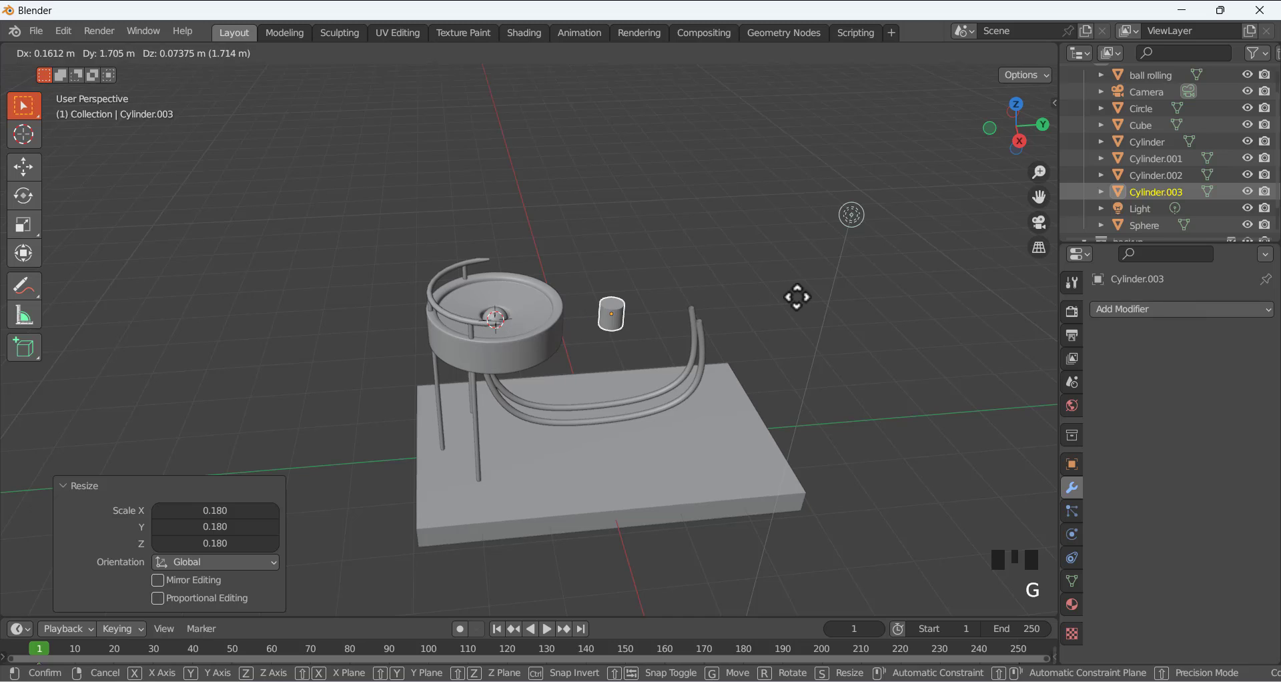
pyautogui.click(794, 294)
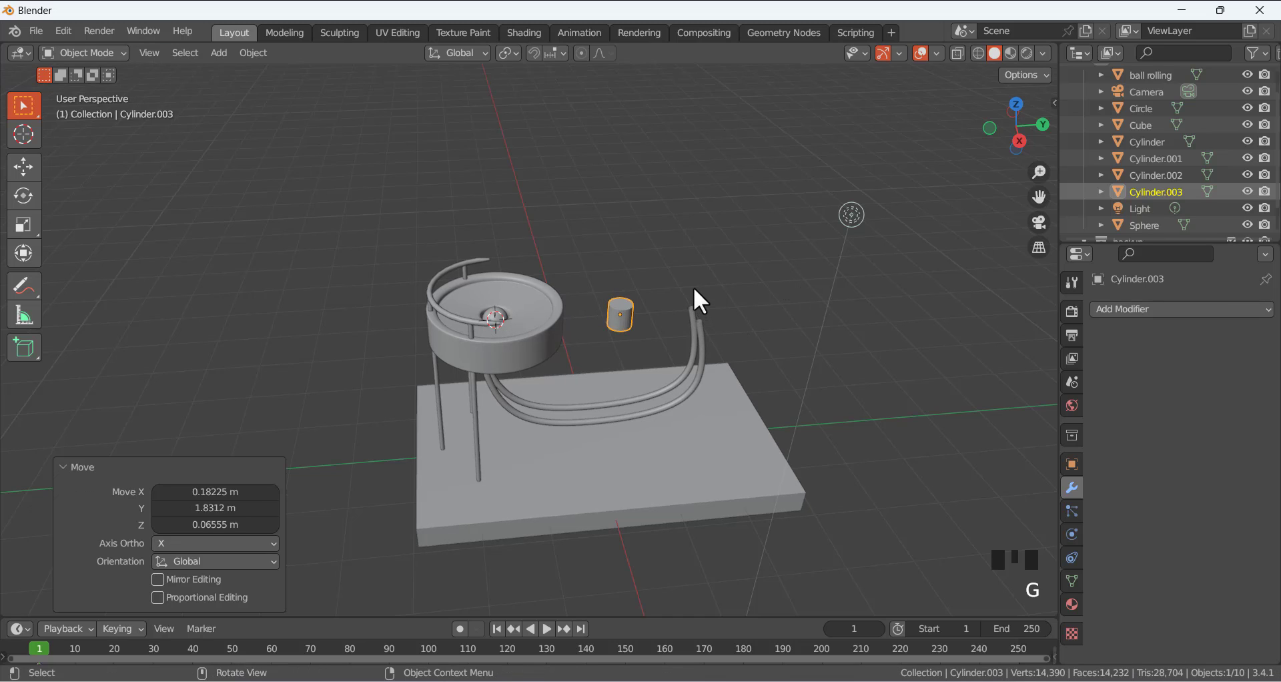
pyautogui.press('KP_3')
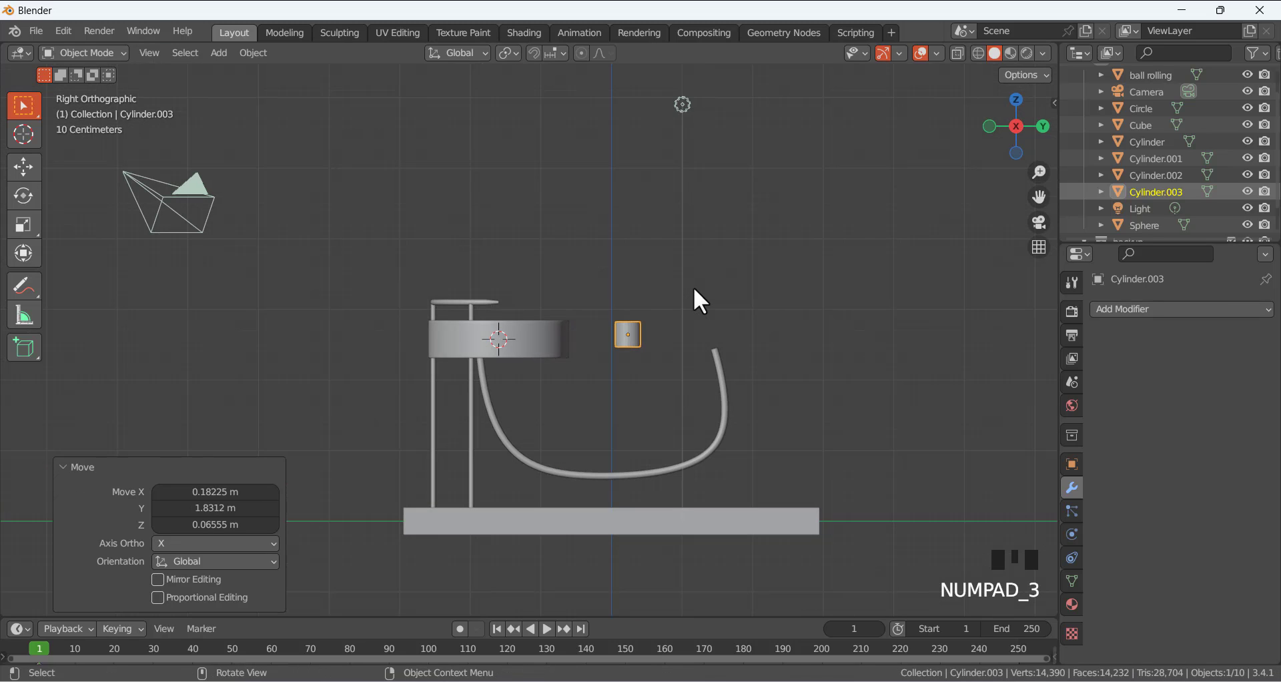
pyautogui.press('g')
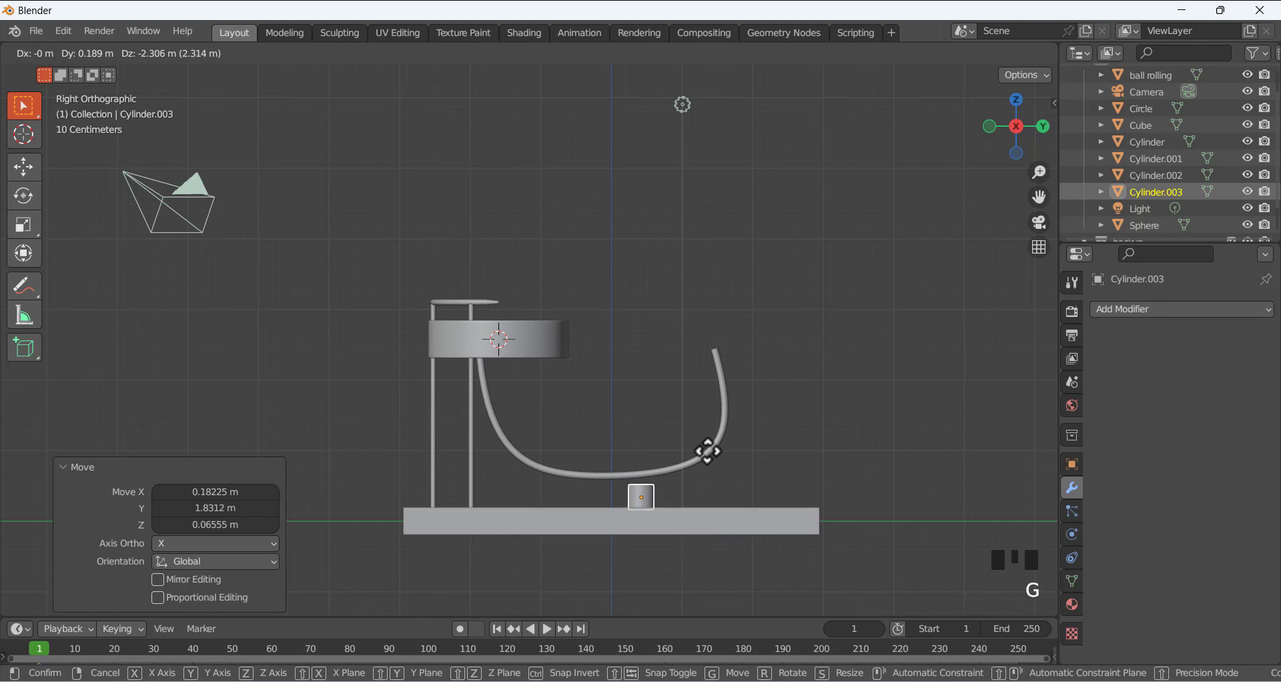
pyautogui.click(707, 446)
pyautogui.press('s')
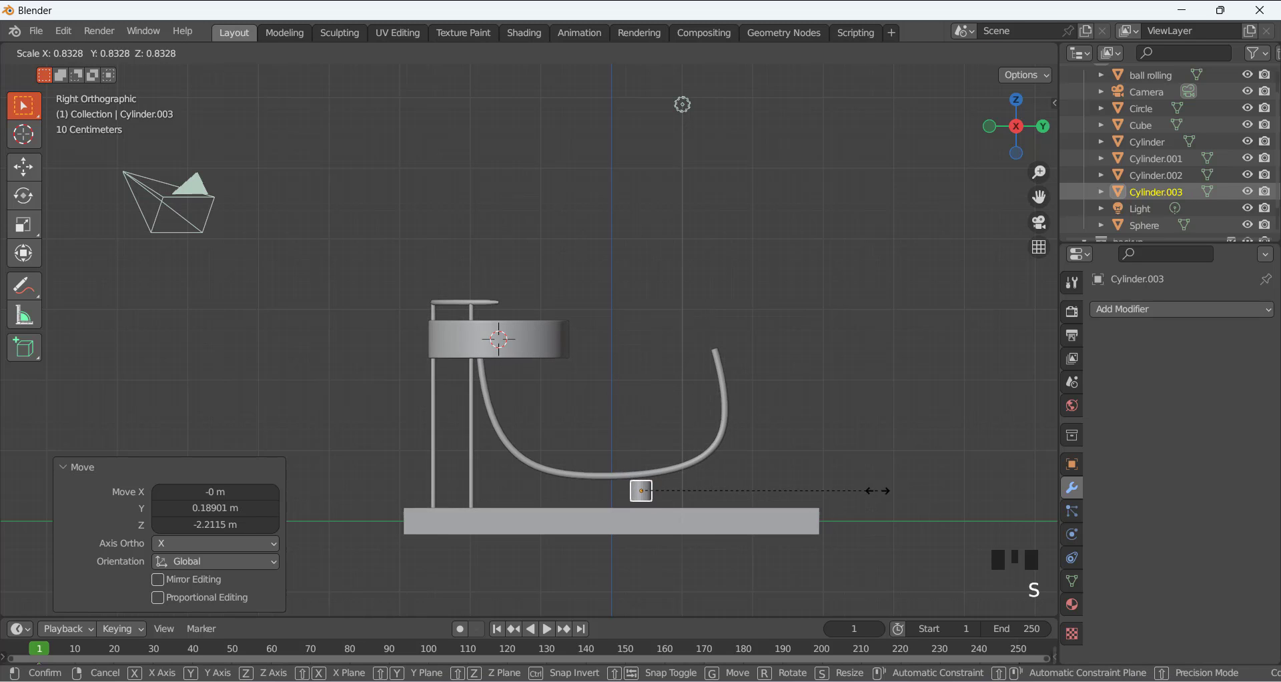
pyautogui.click(750, 494)
# Centre the small cylinder on one rail in top wireframe view and scale it by about 0.73 to match the rail's width.
pyautogui.scroll(3, 690, 494)
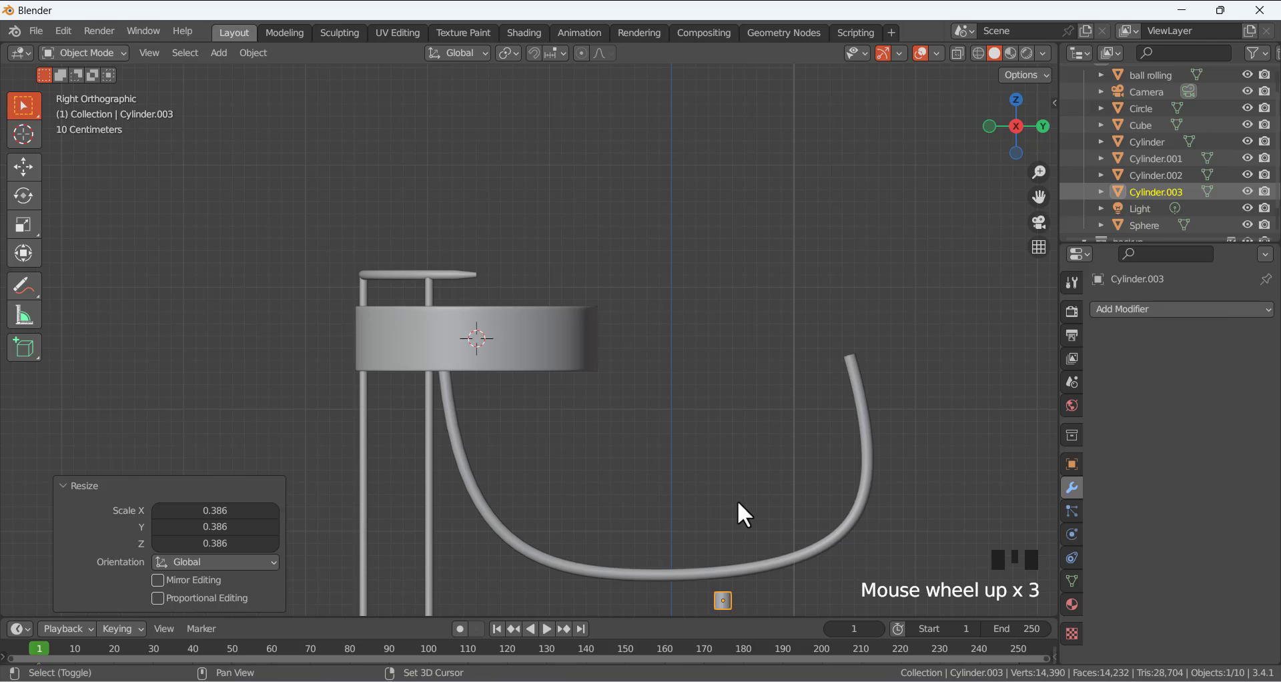
pyautogui.keyDown('shift'); pyautogui.moveTo(738, 509); pyautogui.dragTo(546, 347, button='middle'); pyautogui.keyUp('shift')
pyautogui.scroll(3, 562, 409)
pyautogui.scroll(-2, 562, 410)
pyautogui.scroll(-1, 561, 411)
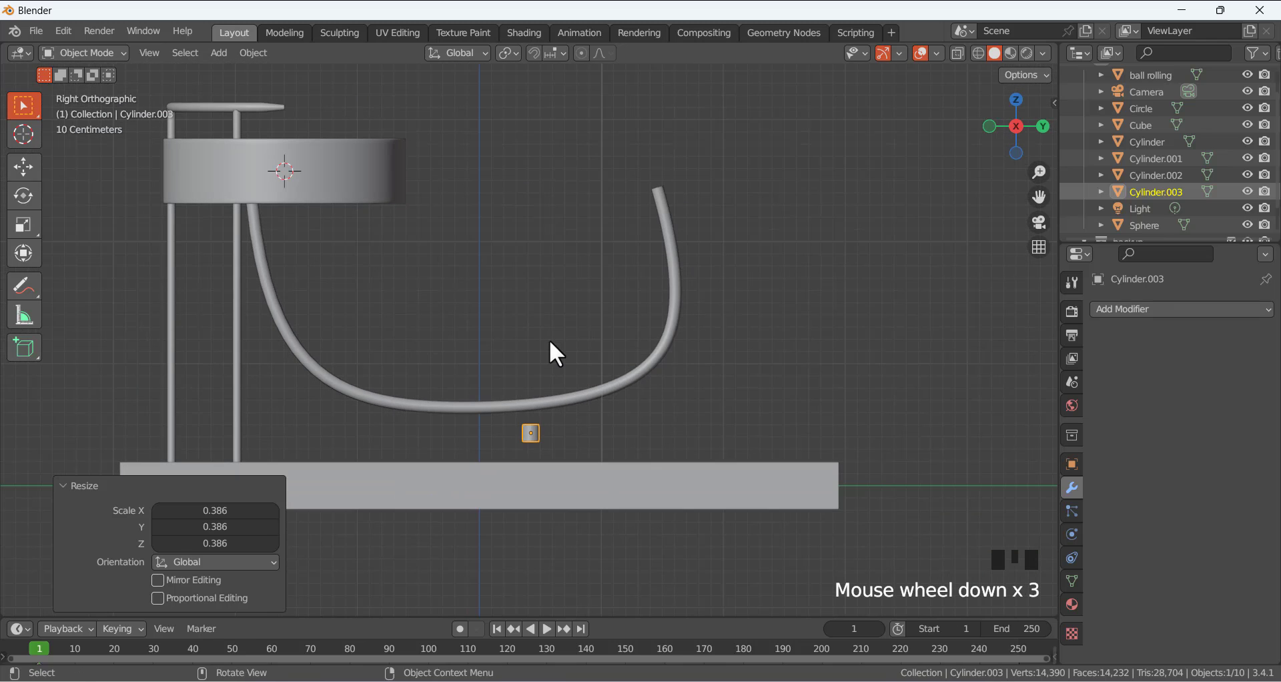
pyautogui.press('KP_7')
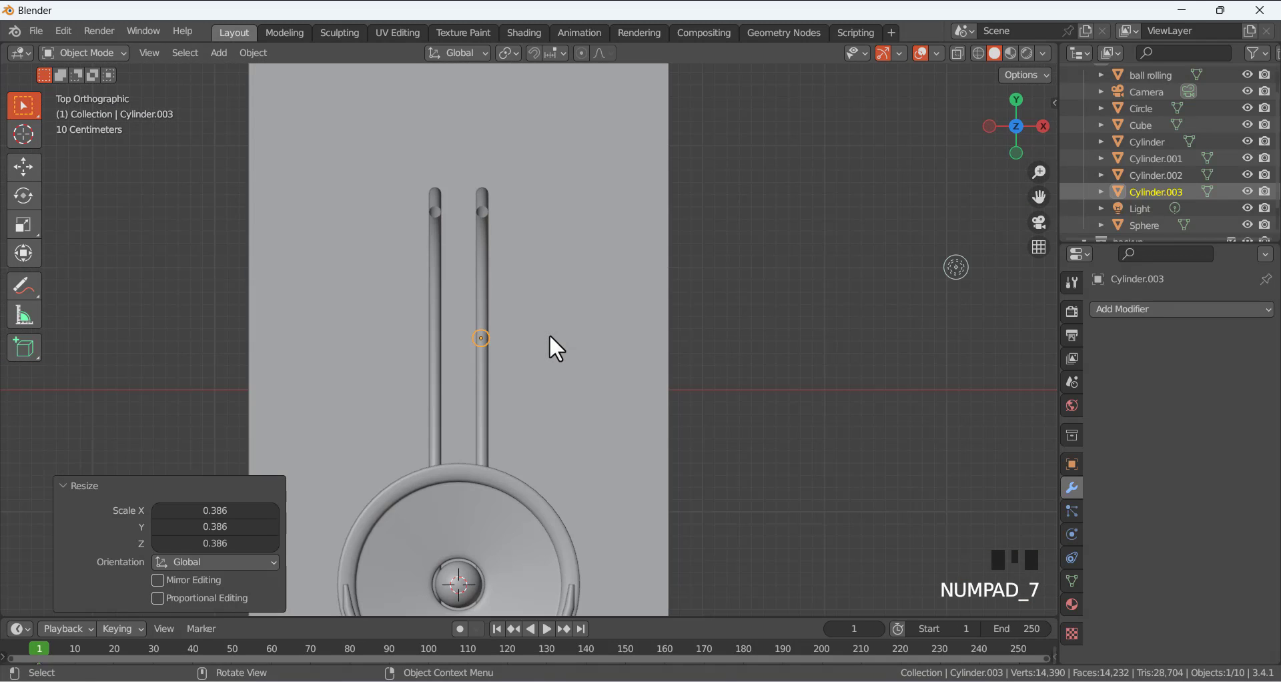
pyautogui.hotkey('shift', 'z')
pyautogui.scroll(9, 534, 337)
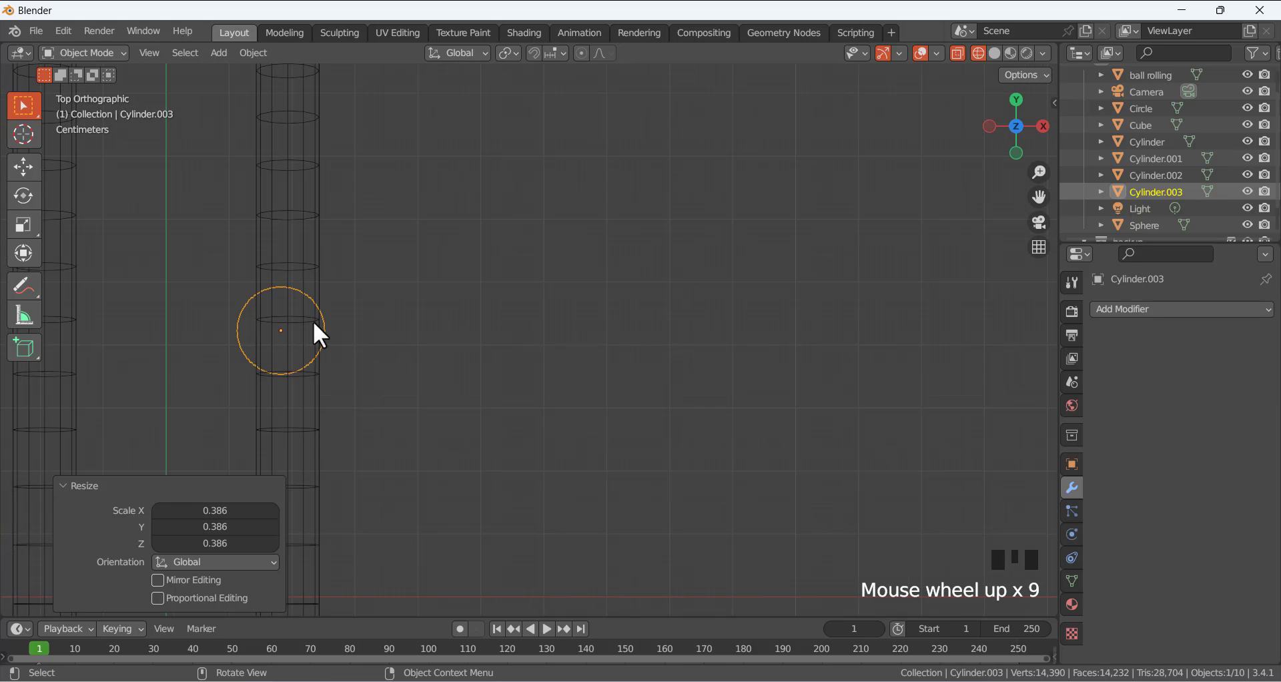
pyautogui.press('g')
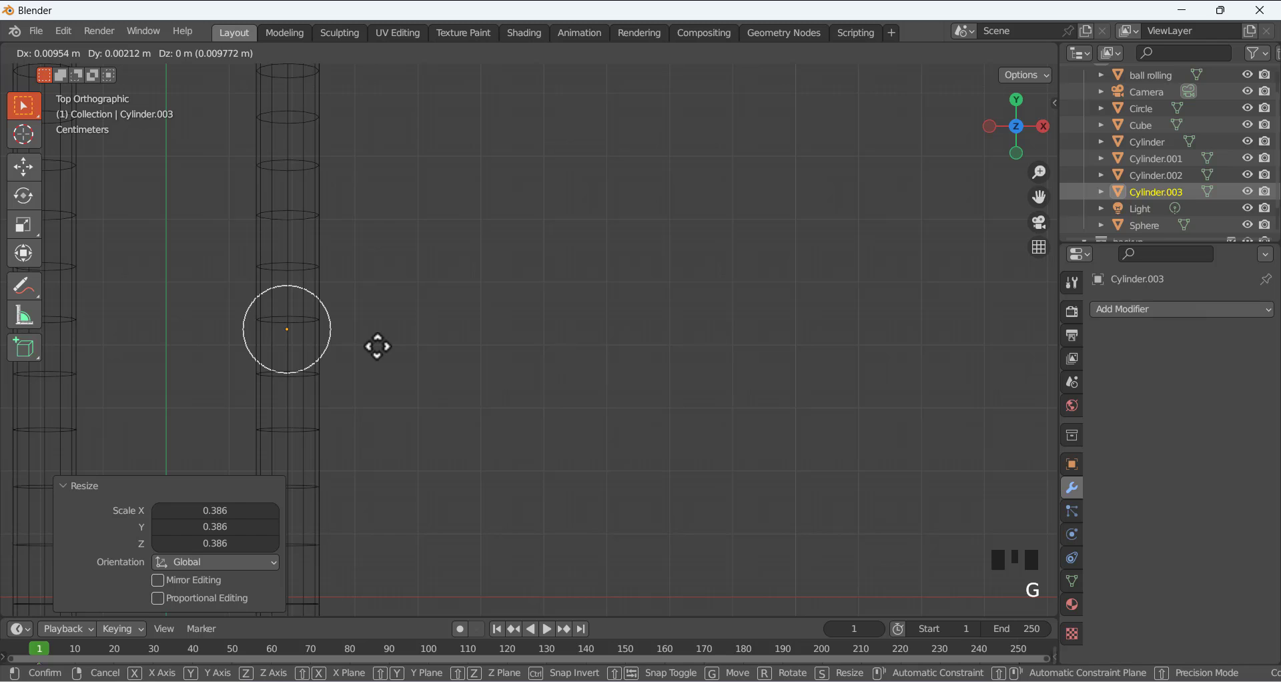
pyautogui.click(378, 346)
pyautogui.press('s')
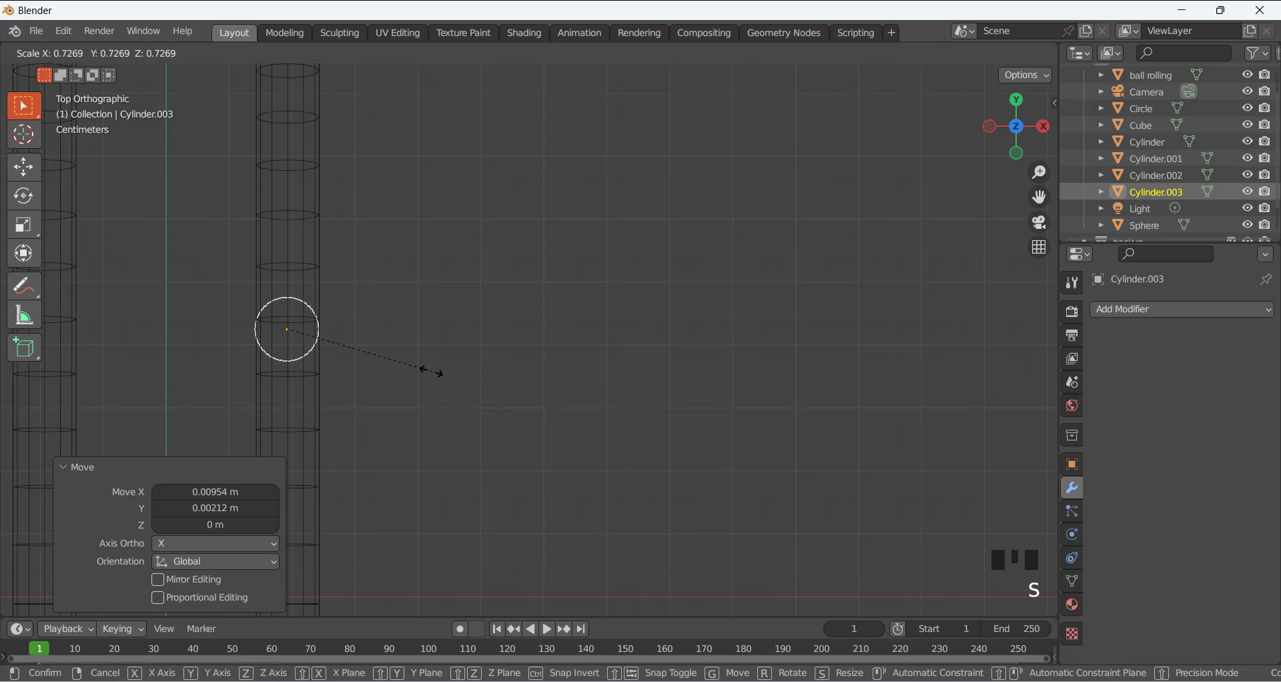
pyautogui.click(391, 363)
# Lower the small cylinder about 0.218 m along Z in solid side view so that its bottom meets the base.
pyautogui.moveTo(332, 306); pyautogui.dragTo(195, 184, button='middle')
pyautogui.scroll(-4, 364, 302)
pyautogui.click(373, 246)
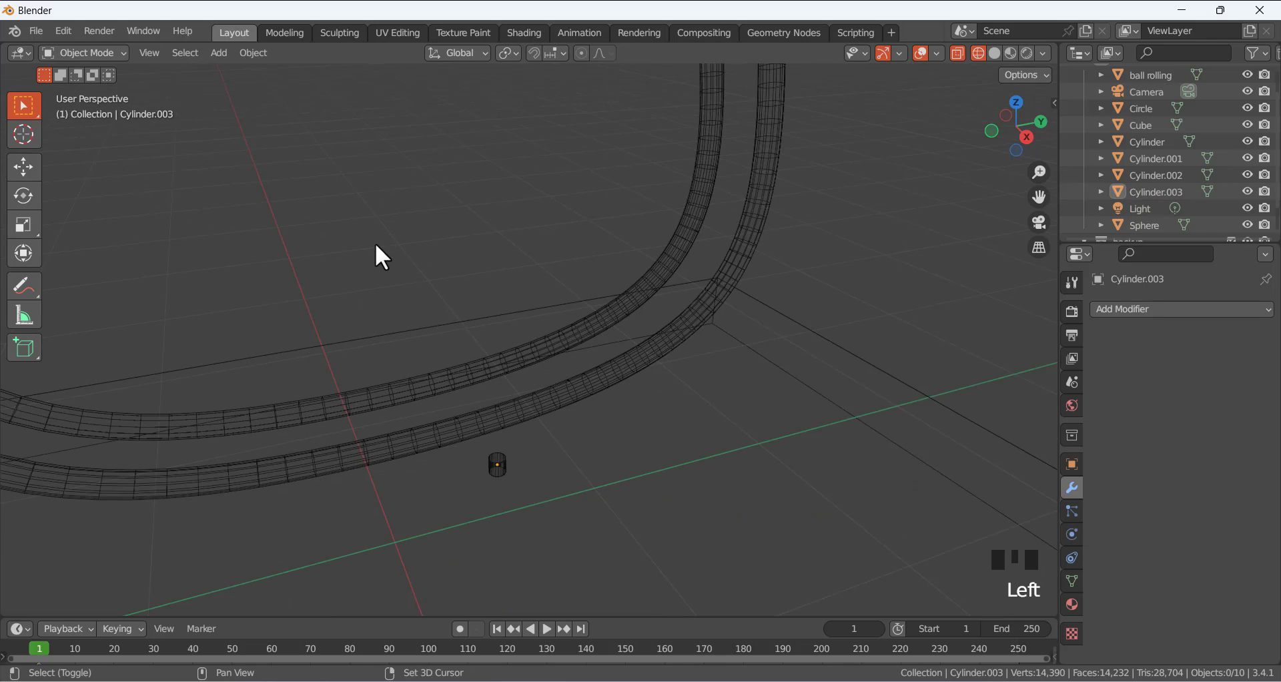
pyautogui.hotkey('shift', 'z')
pyautogui.scroll(2, 469, 418)
pyautogui.moveTo(469, 417); pyautogui.dragTo(452, 371, button='middle')
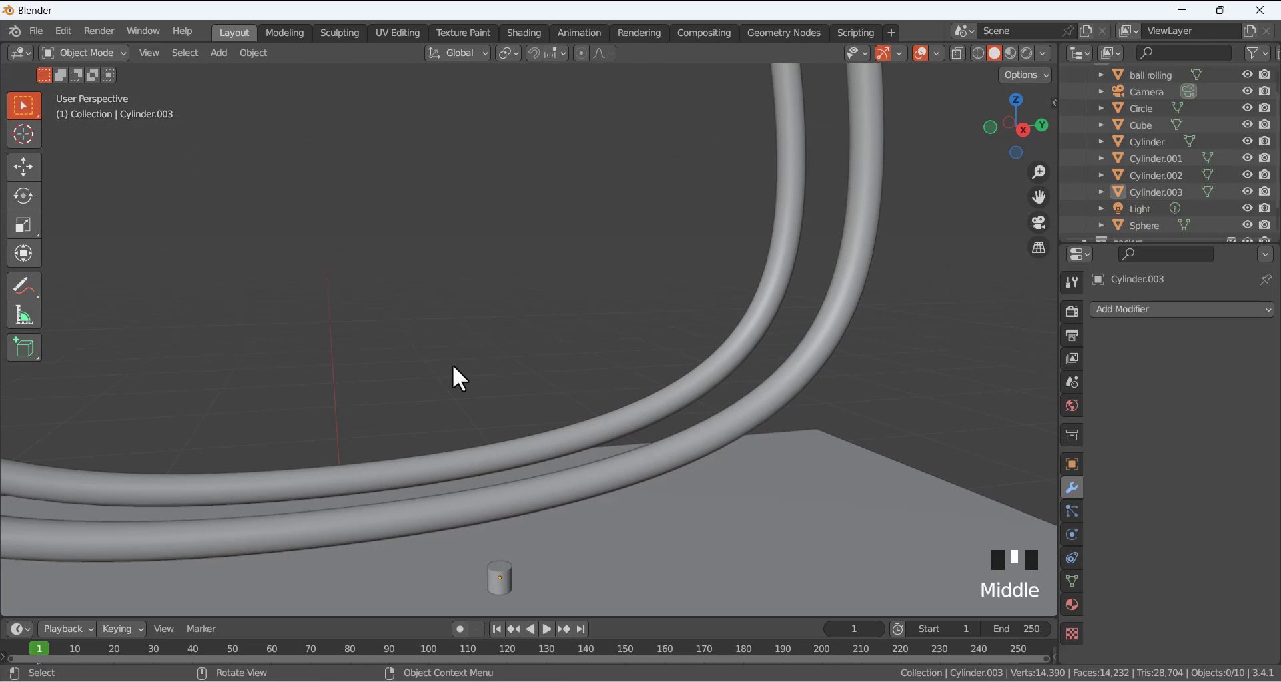
pyautogui.press('KP_3')
pyautogui.scroll(-4, 452, 370)
pyautogui.scroll(3, 487, 394)
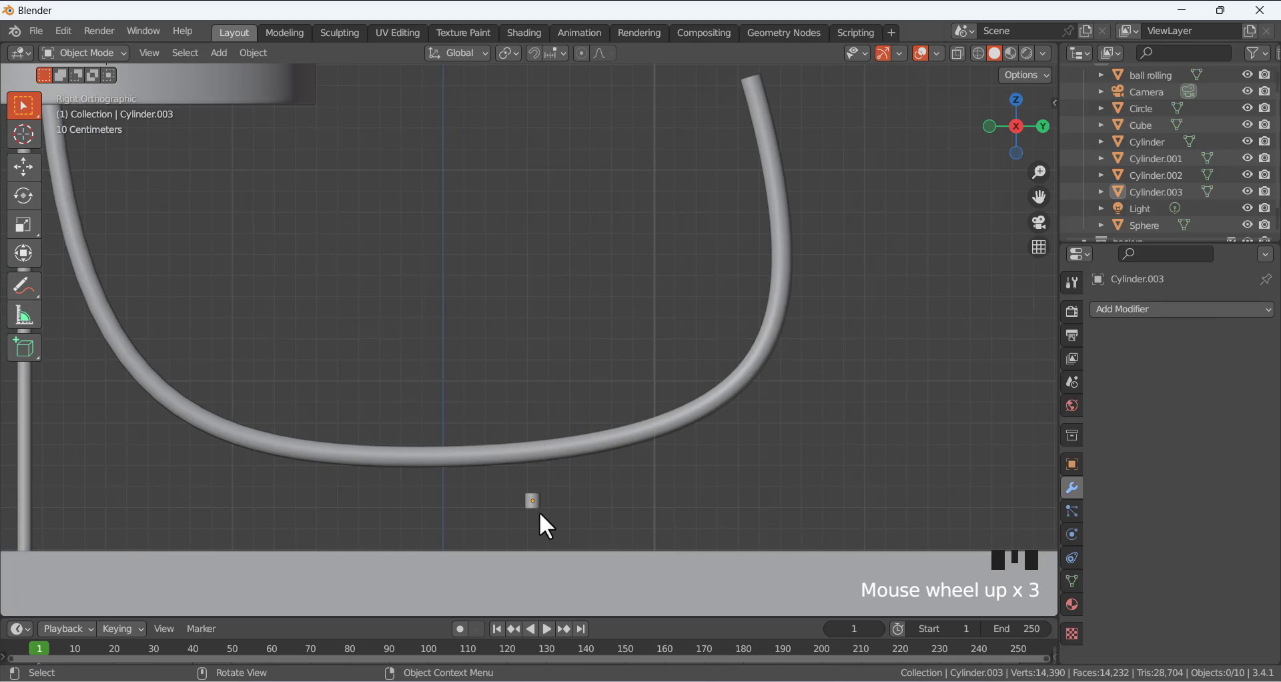
pyautogui.click(533, 501)
pyautogui.press('g')
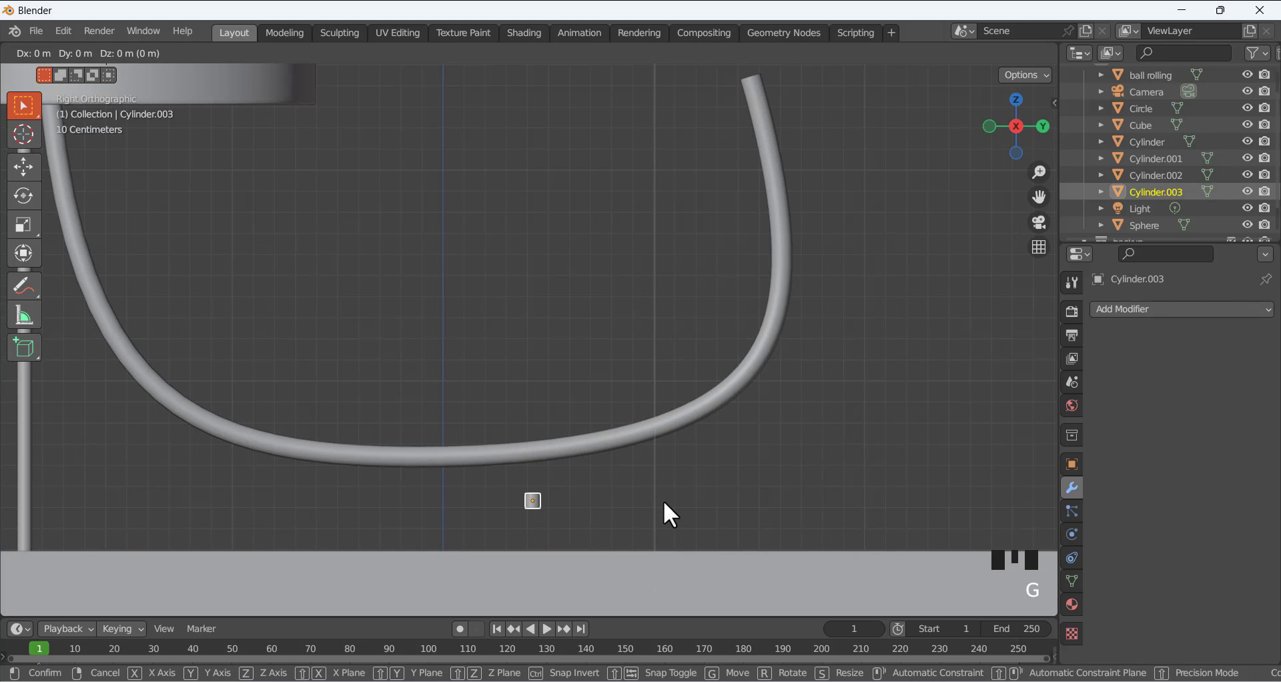
pyautogui.press('z')
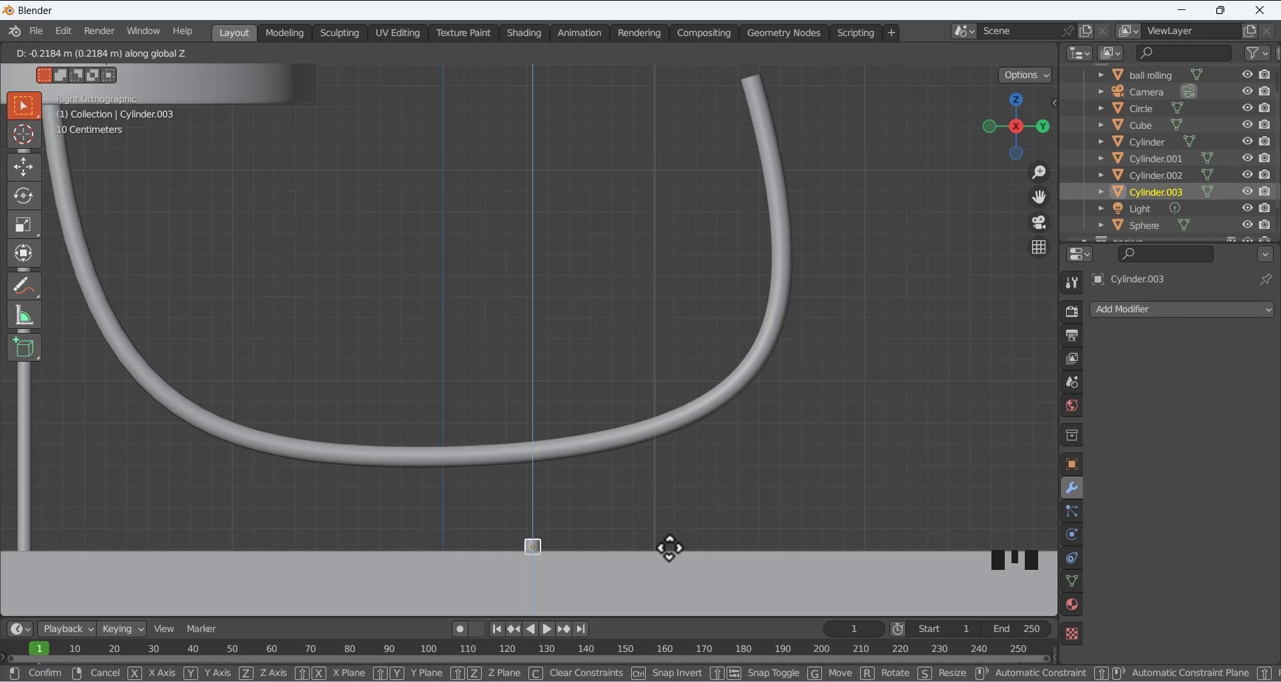
pyautogui.click(669, 548)
# Raise the small cylinder's top face about 0.435 m along Z in Edit Mode so that it reaches the rail.
pyautogui.moveTo(609, 521); pyautogui.dragTo(534, 492, button='middle')
pyautogui.scroll(3, 515, 562)
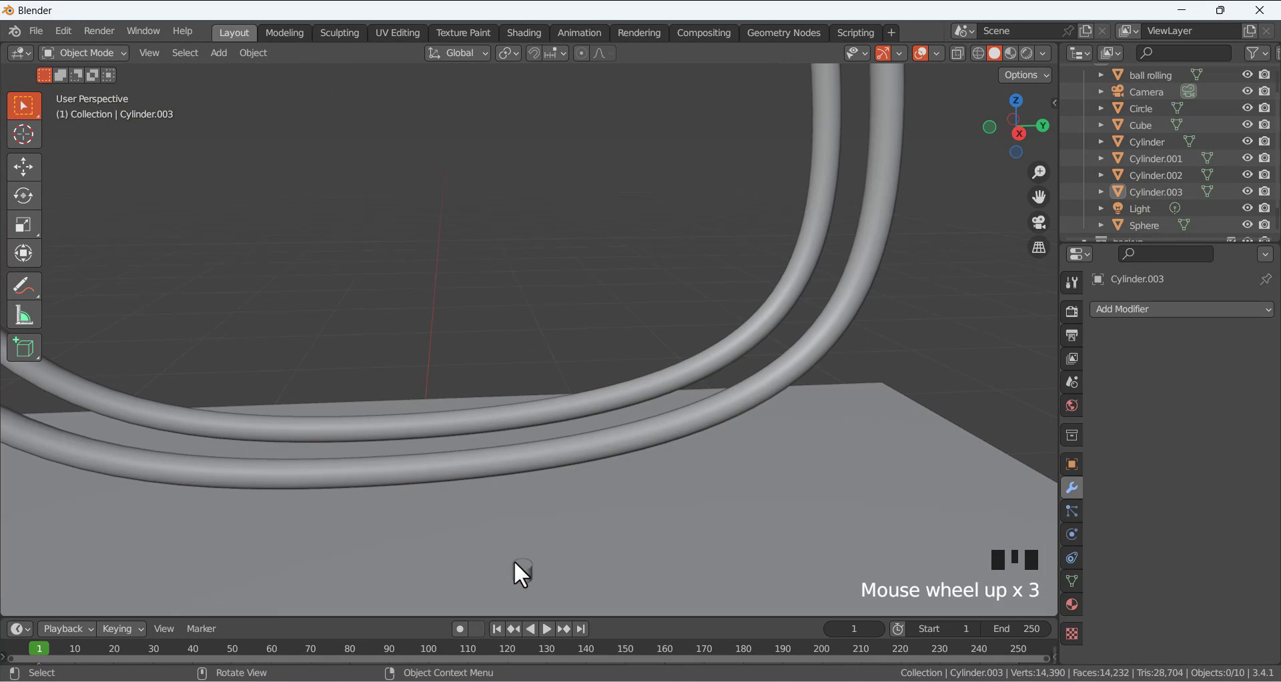
pyautogui.click(517, 565)
pyautogui.press('Tab')
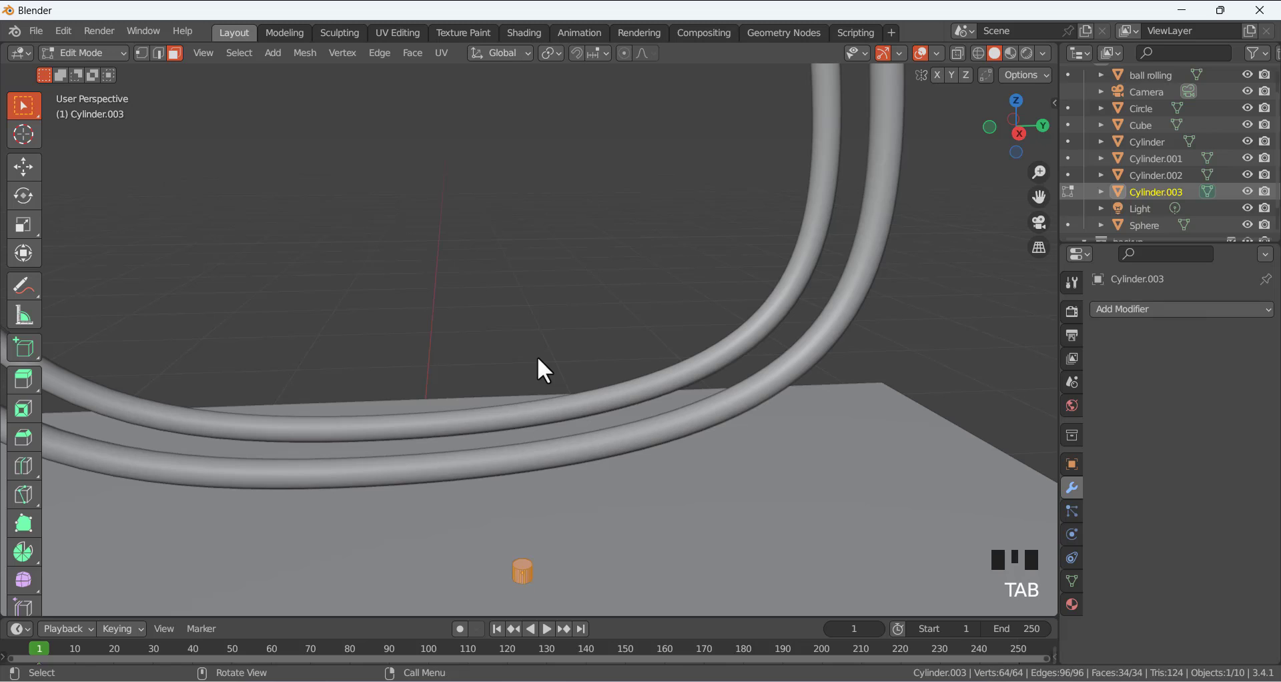
pyautogui.scroll(1, 531, 431)
pyautogui.scroll(-1, 523, 519)
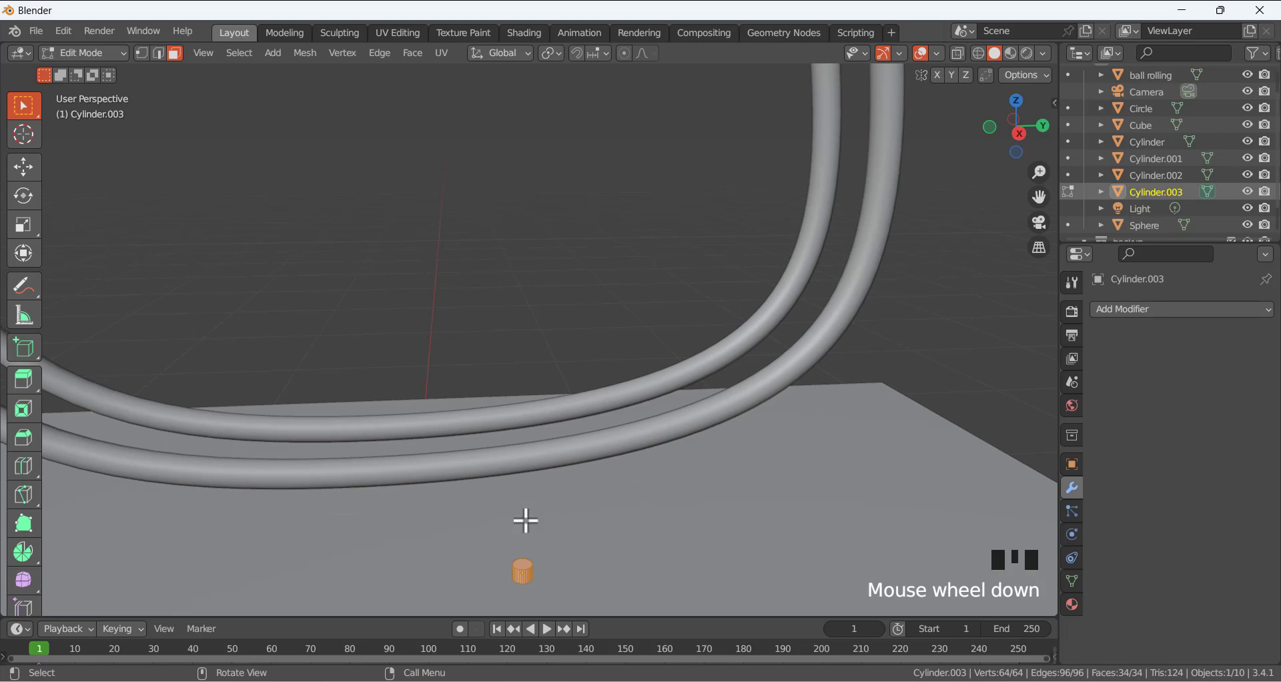
pyautogui.click(523, 562)
pyautogui.press('g')
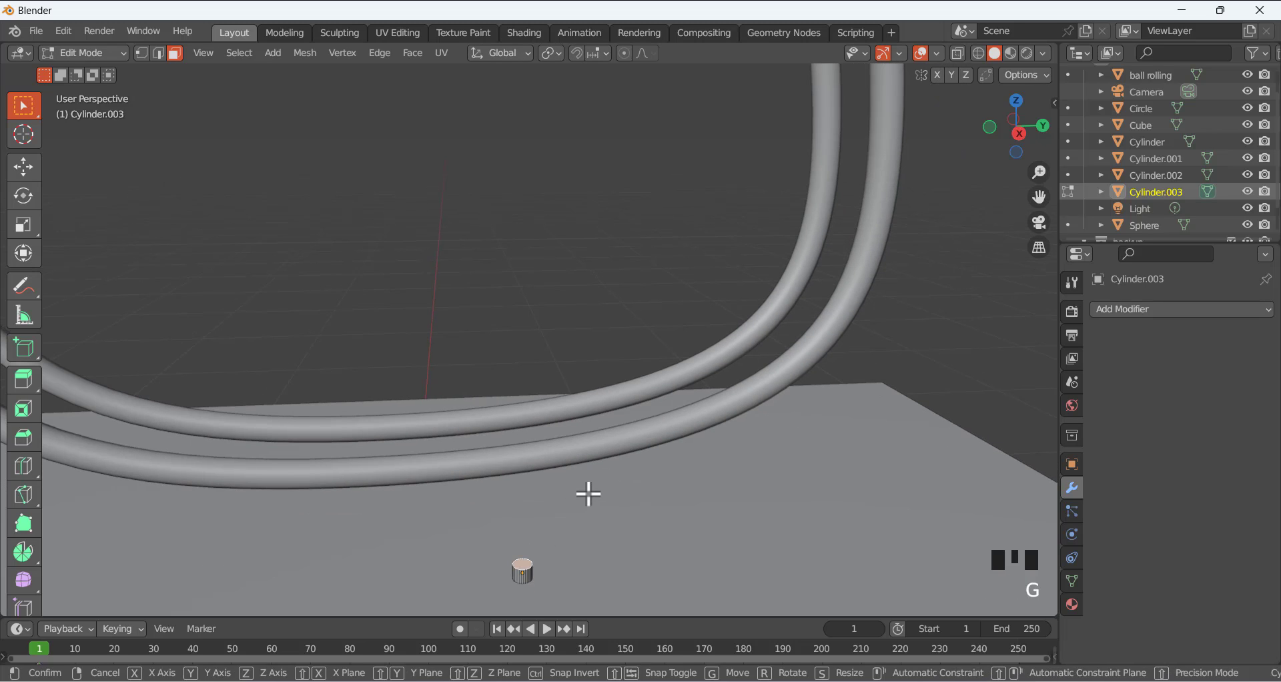
pyautogui.press('z')
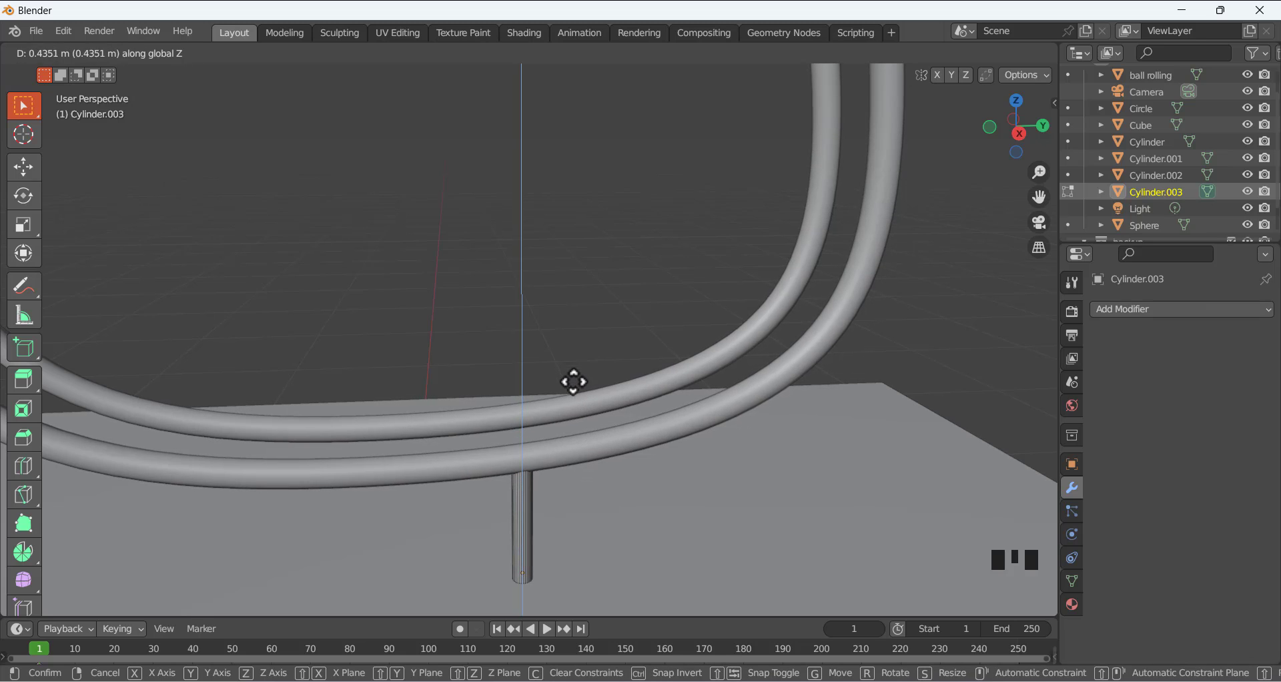
pyautogui.click(573, 381)
pyautogui.click(551, 367)
pyautogui.moveTo(552, 367); pyautogui.dragTo(611, 440, button='middle')
pyautogui.scroll(-3, 542, 360)
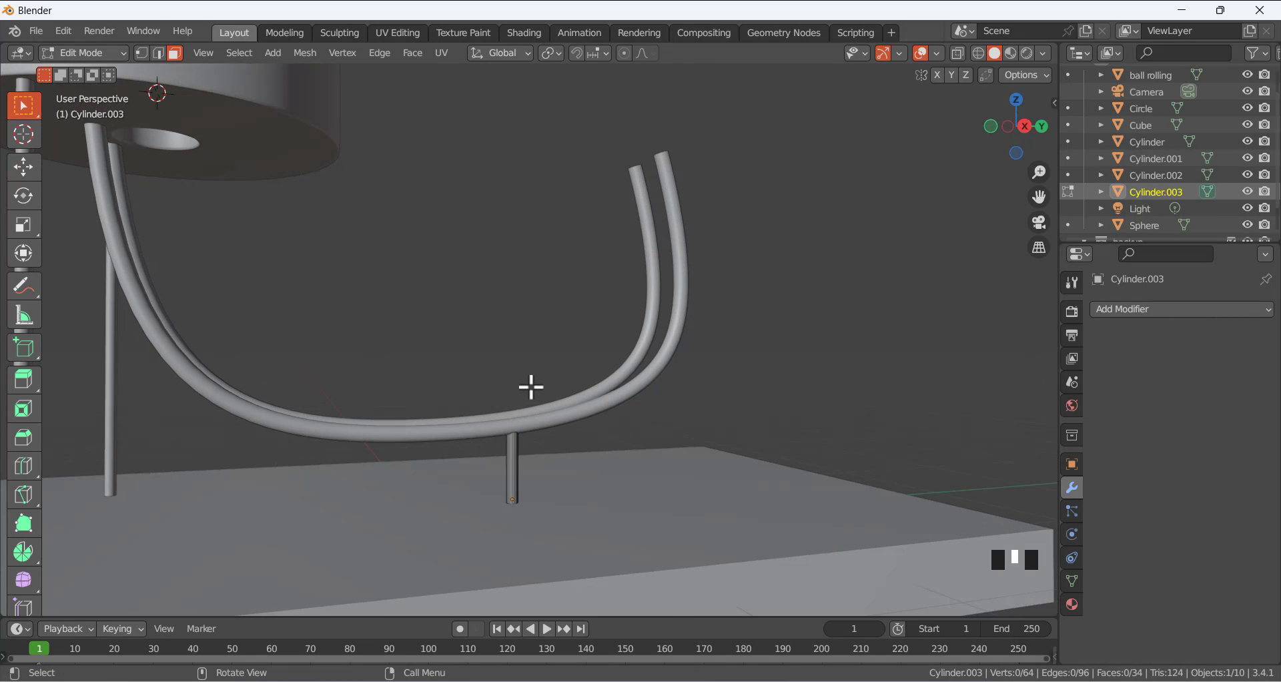
# Return to Object Mode and apply the support cylinder's transform.
pyautogui.press('Tab')
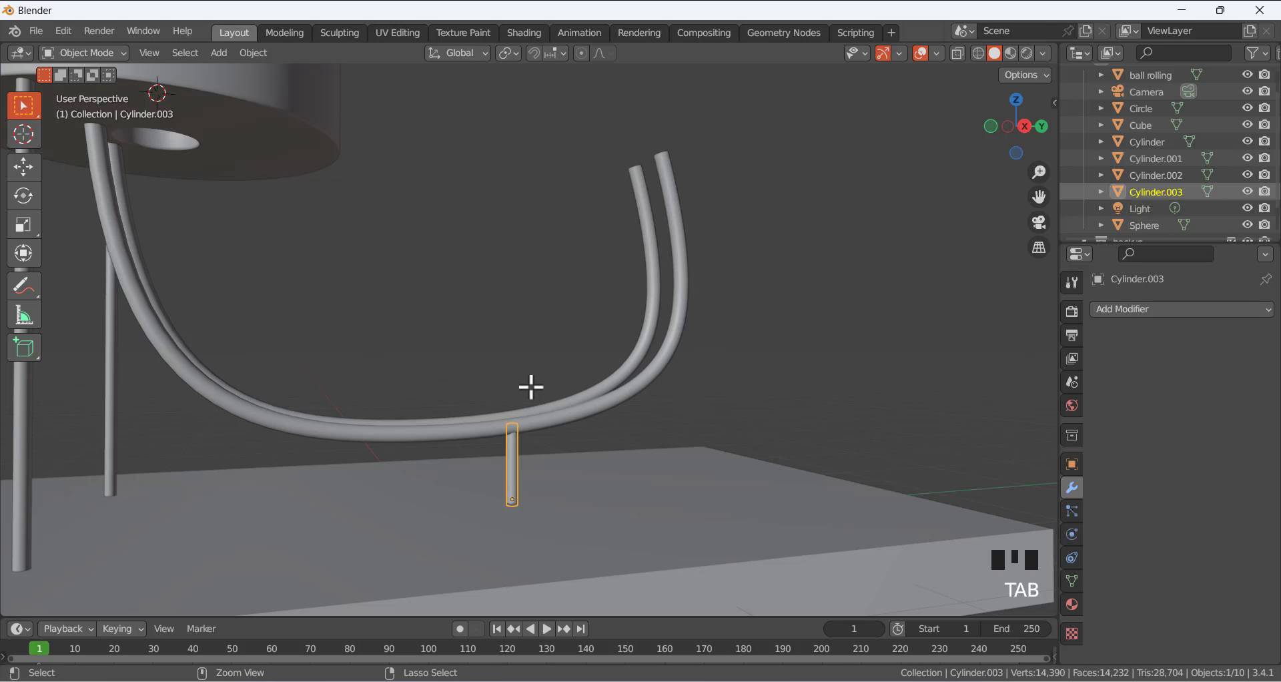
pyautogui.hotkey('ctrl', 'a')
pyautogui.click(450, 391)
pyautogui.click(465, 333)
# Duplicate the support cylinder in right side view and move the copy along Y beneath the track's rising free end.
pyautogui.moveTo(465, 333); pyautogui.dragTo(587, 421, button='middle')
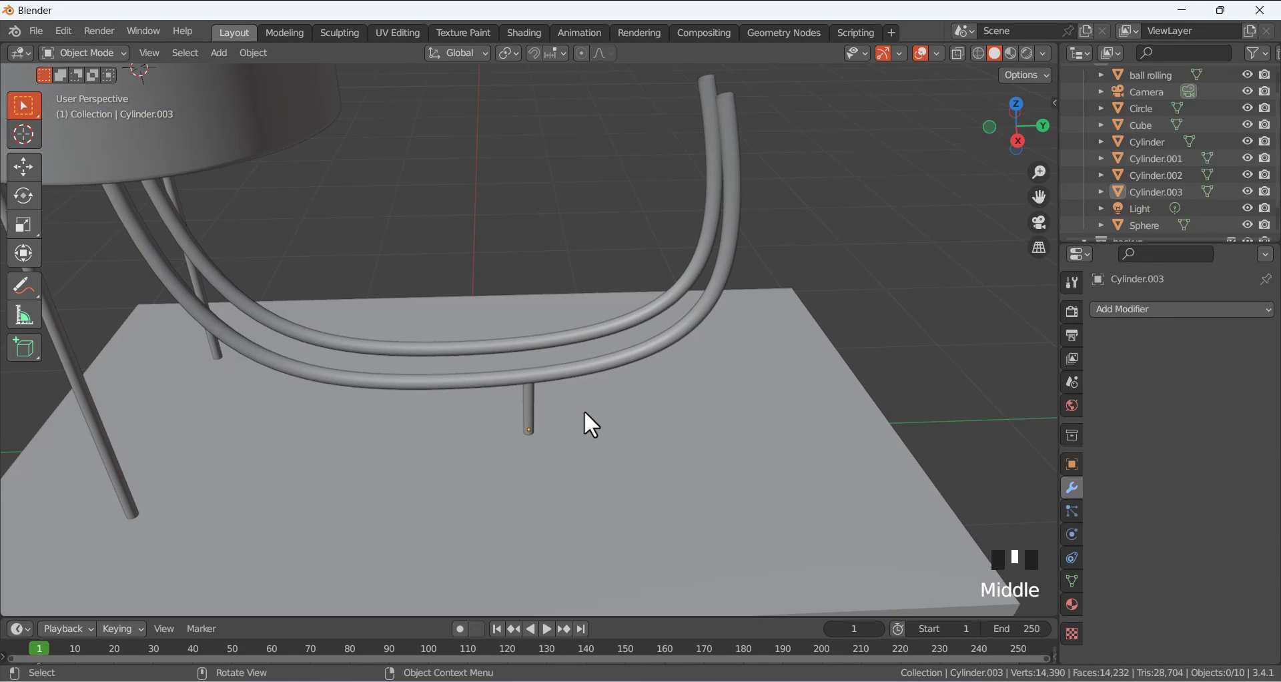
pyautogui.click(527, 403)
pyautogui.press('KP_3')
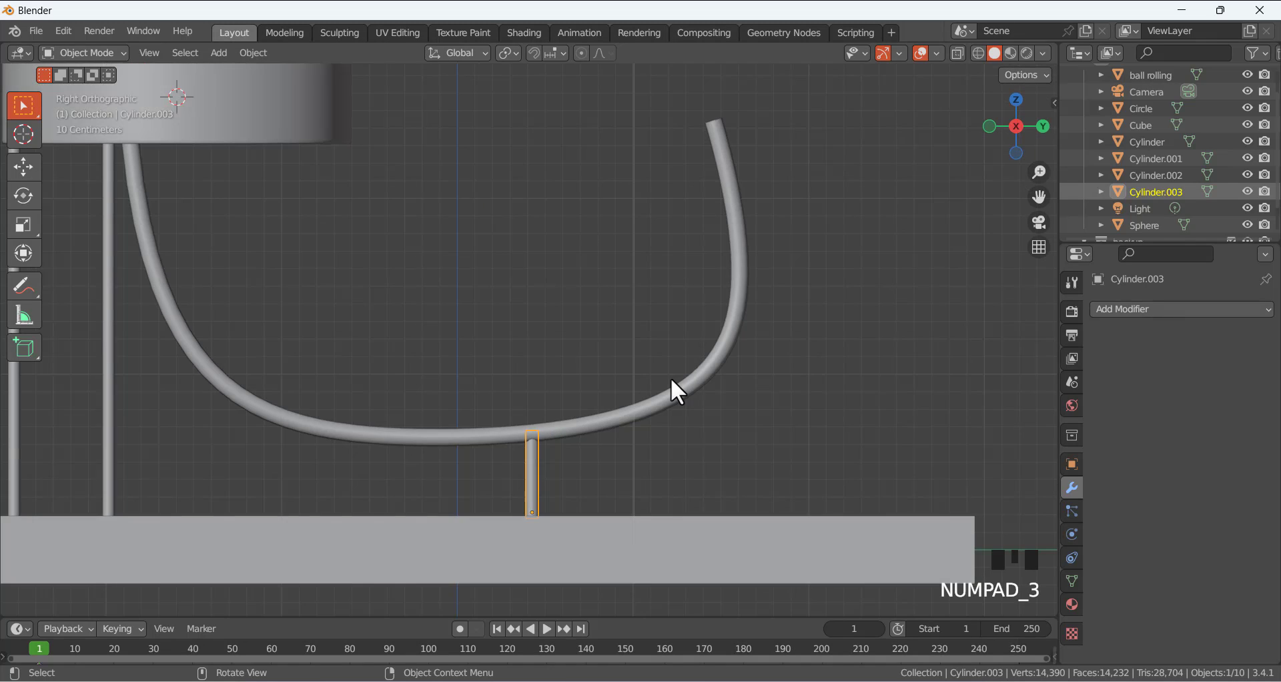
pyautogui.hotkey('shift', 'd')
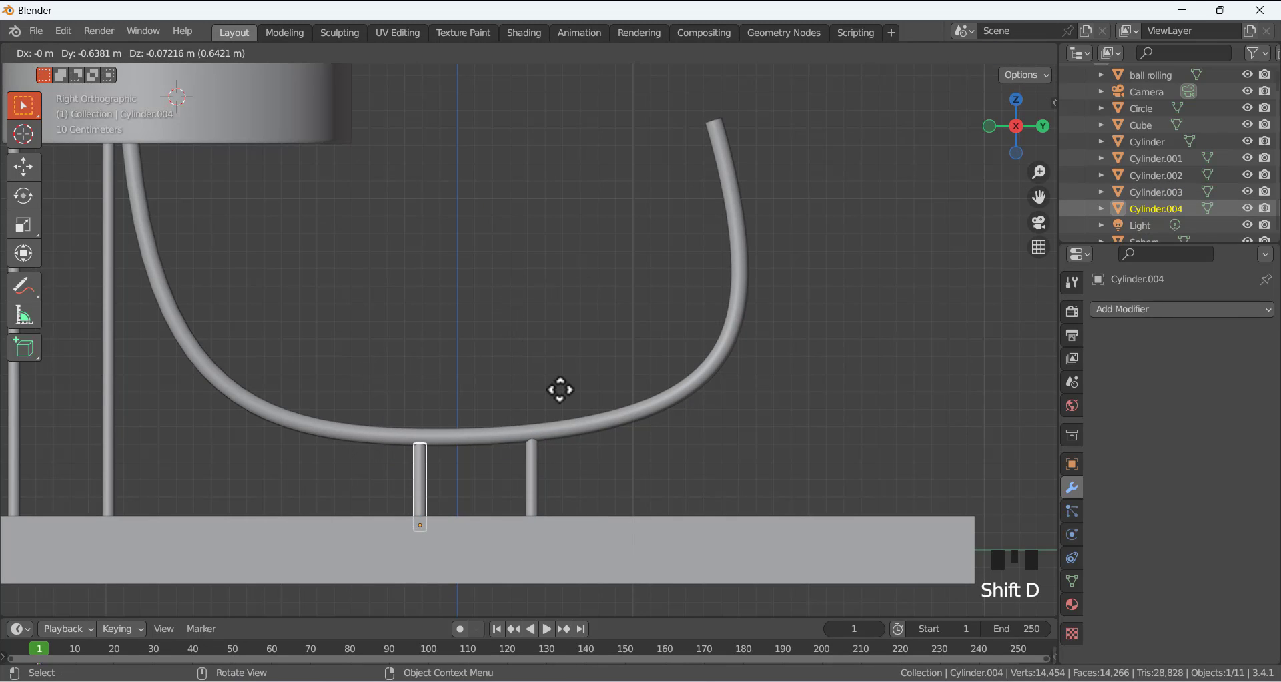
pyautogui.press('y')
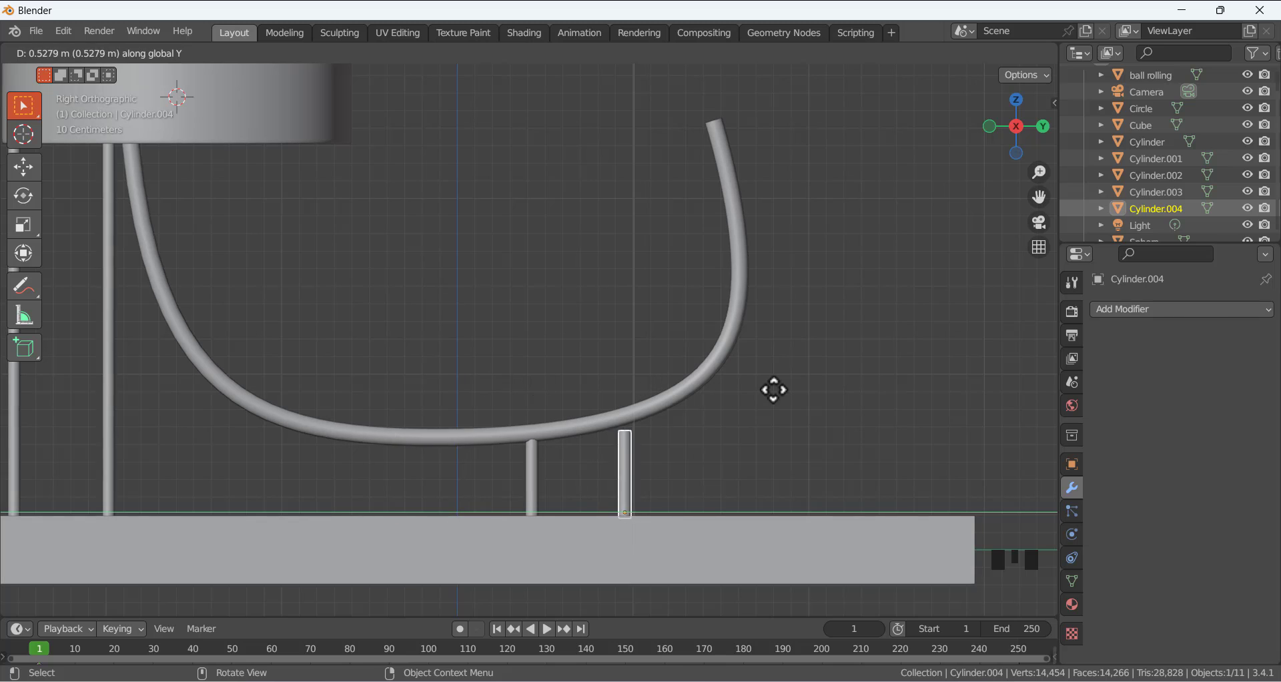
pyautogui.click(819, 389)
# Raise the duplicated support's top face about 0.236 m along Z to meet the rail and return to Object Mode.
pyautogui.moveTo(768, 390); pyautogui.dragTo(708, 406, button='middle')
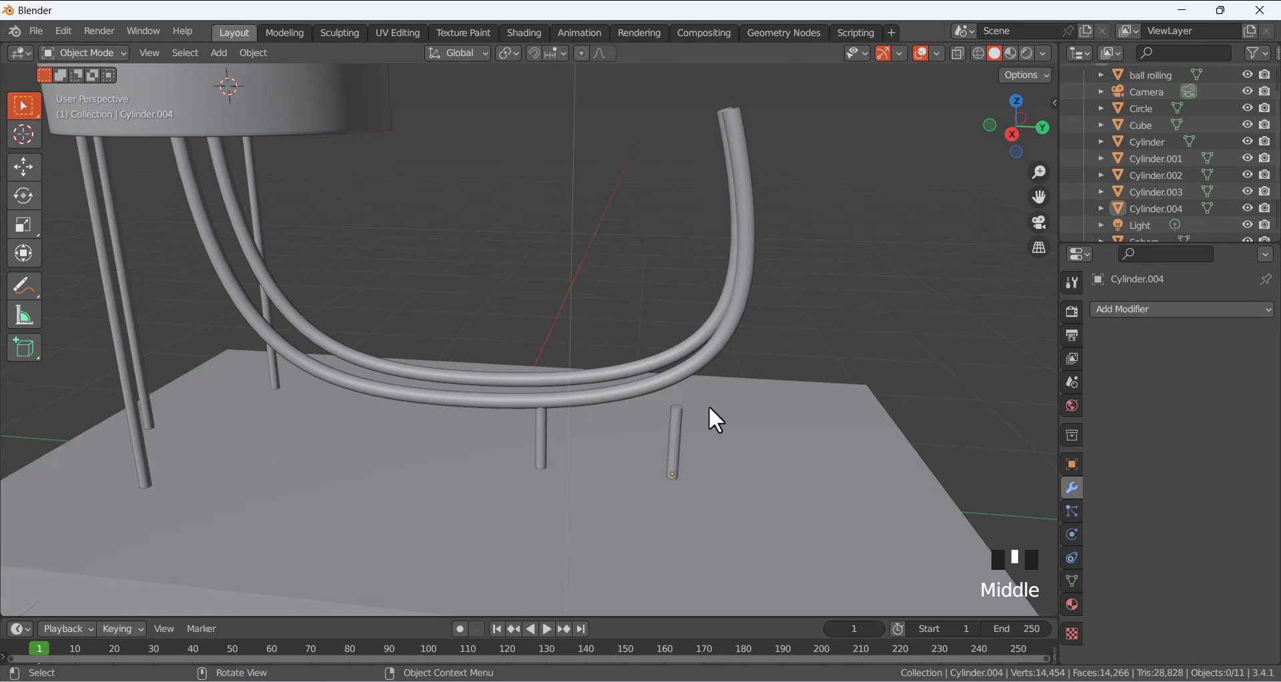
pyautogui.scroll(2, 709, 406)
pyautogui.click(723, 450)
pyautogui.press('Tab')
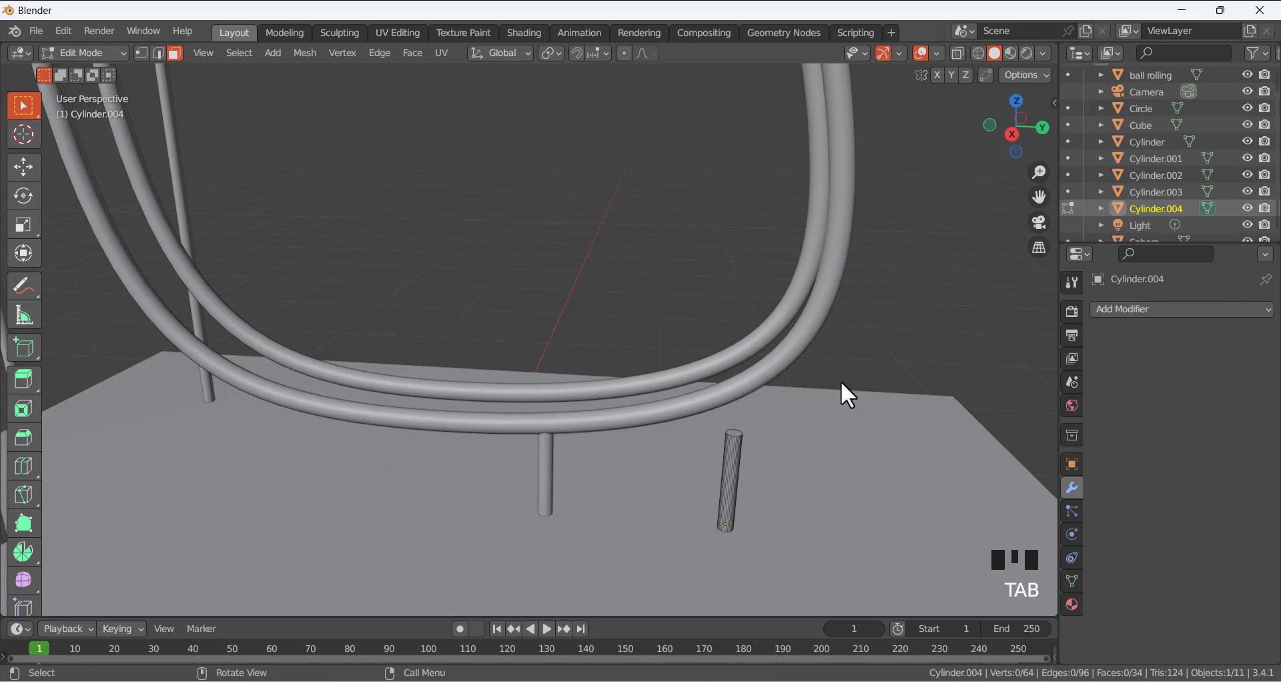
pyautogui.scroll(1, 814, 394)
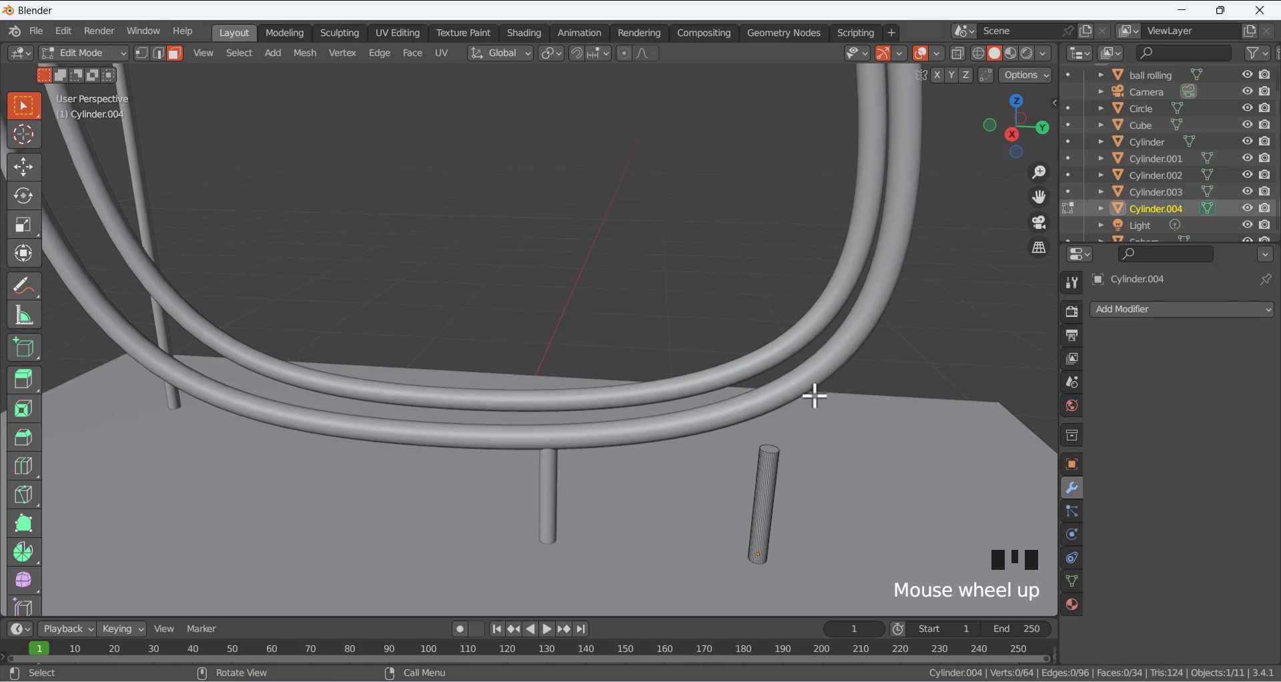
pyautogui.click(770, 448)
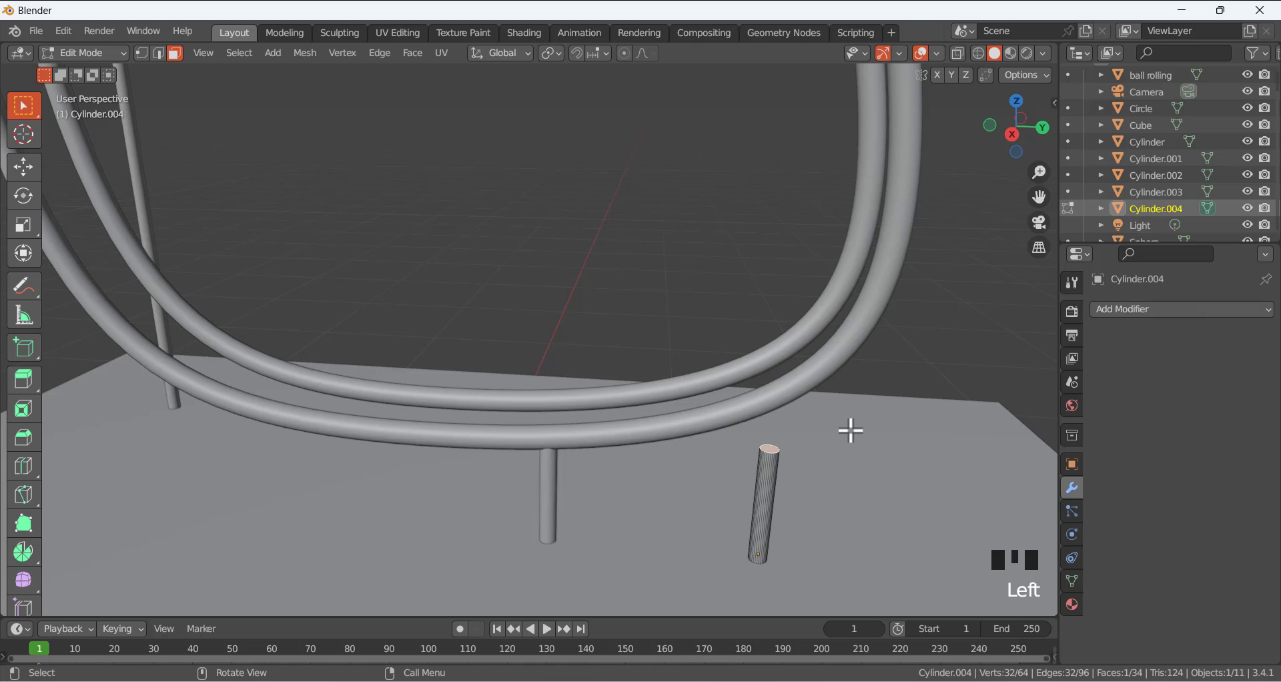
pyautogui.press('g')
pyautogui.press('z')
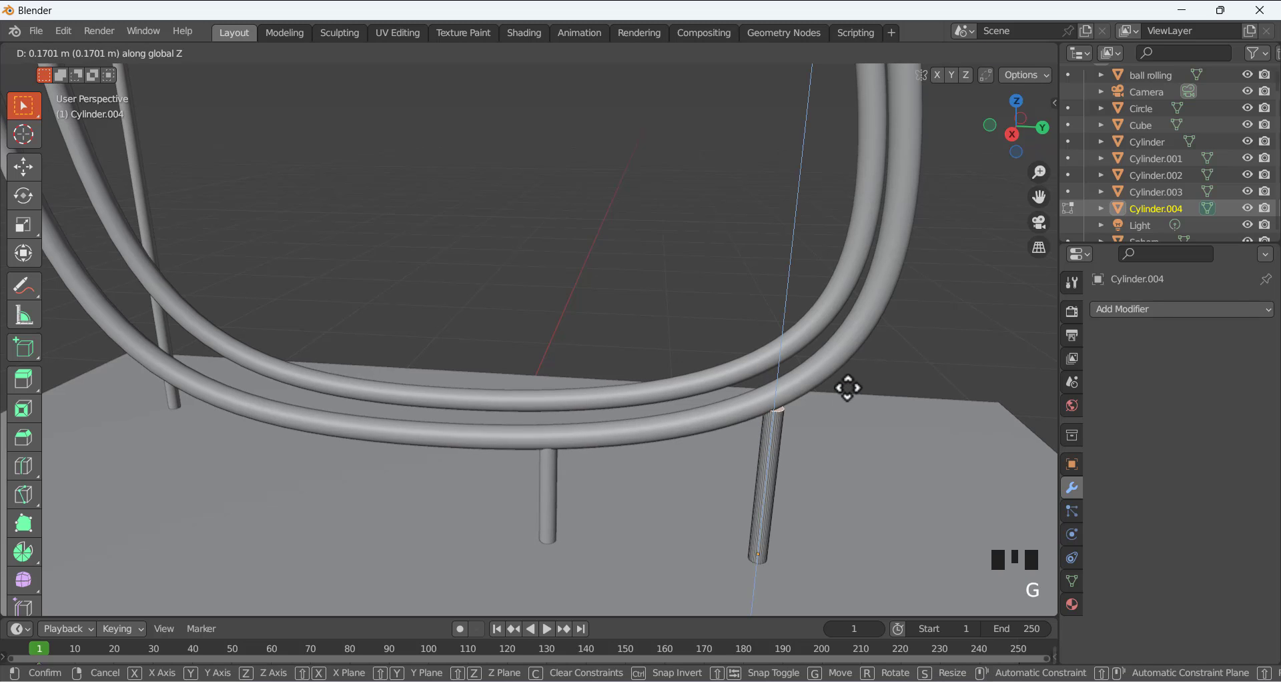
pyautogui.click(840, 369)
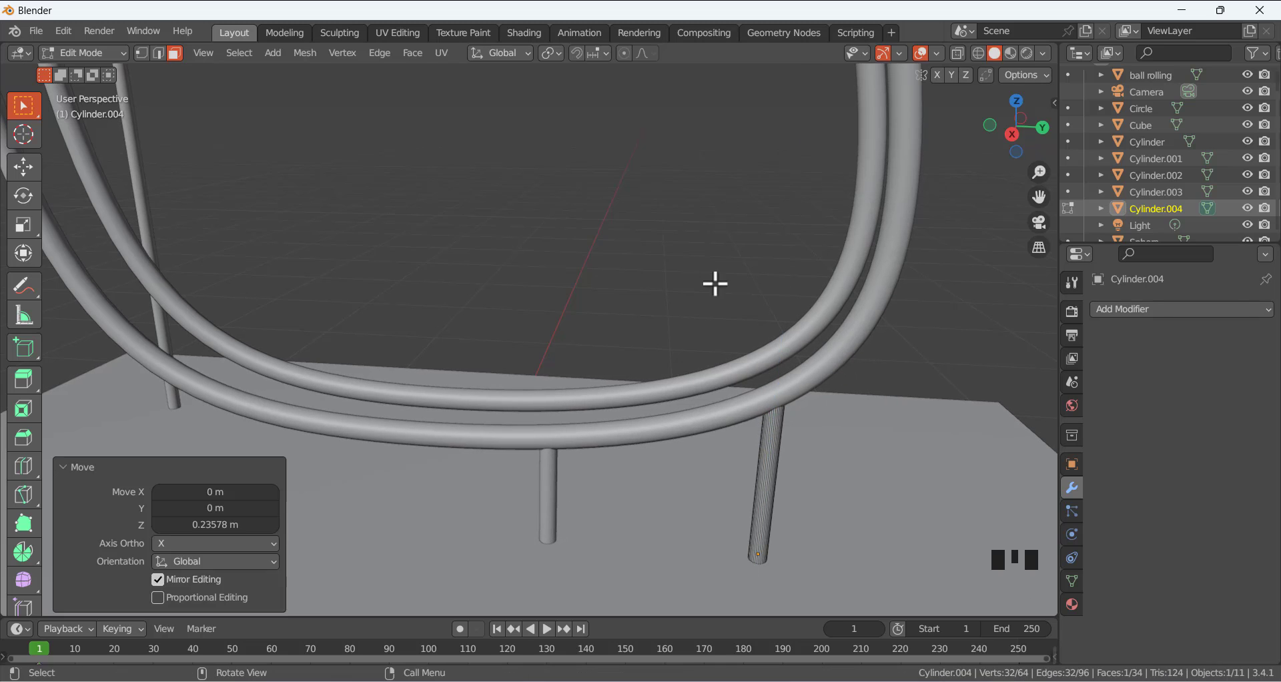
pyautogui.click(714, 283)
pyautogui.moveTo(760, 363); pyautogui.dragTo(787, 343, button='middle')
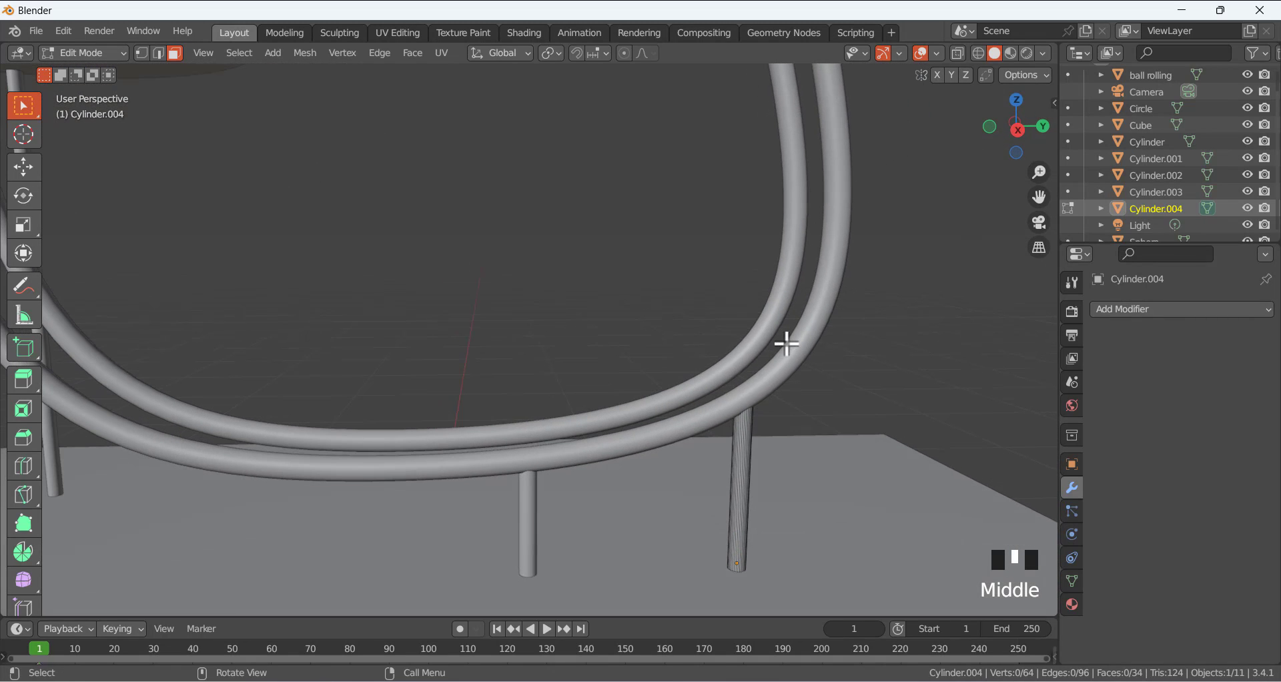
pyautogui.scroll(-3, 613, 361)
pyautogui.moveTo(609, 360); pyautogui.dragTo(527, 367, button='middle')
pyautogui.press('Tab')
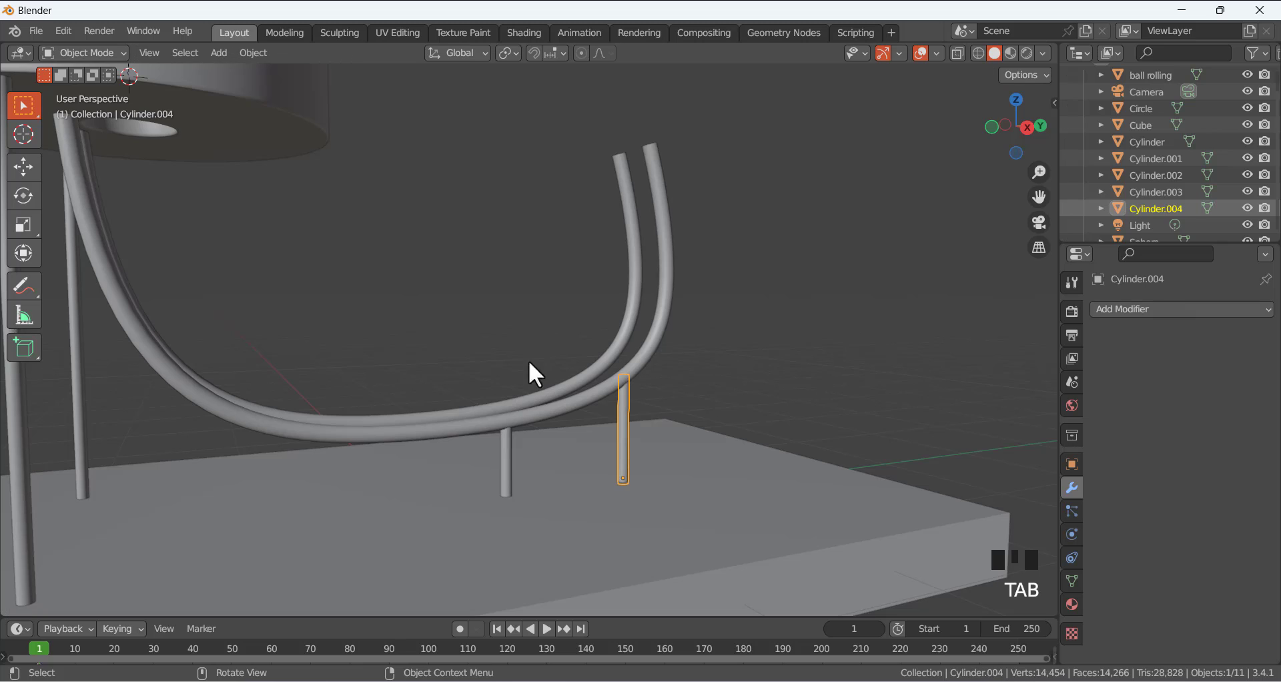
# Duplicate the shorter support and move the copy about -1.804 m along Y beneath the descending part of the track.
pyautogui.click(510, 444)
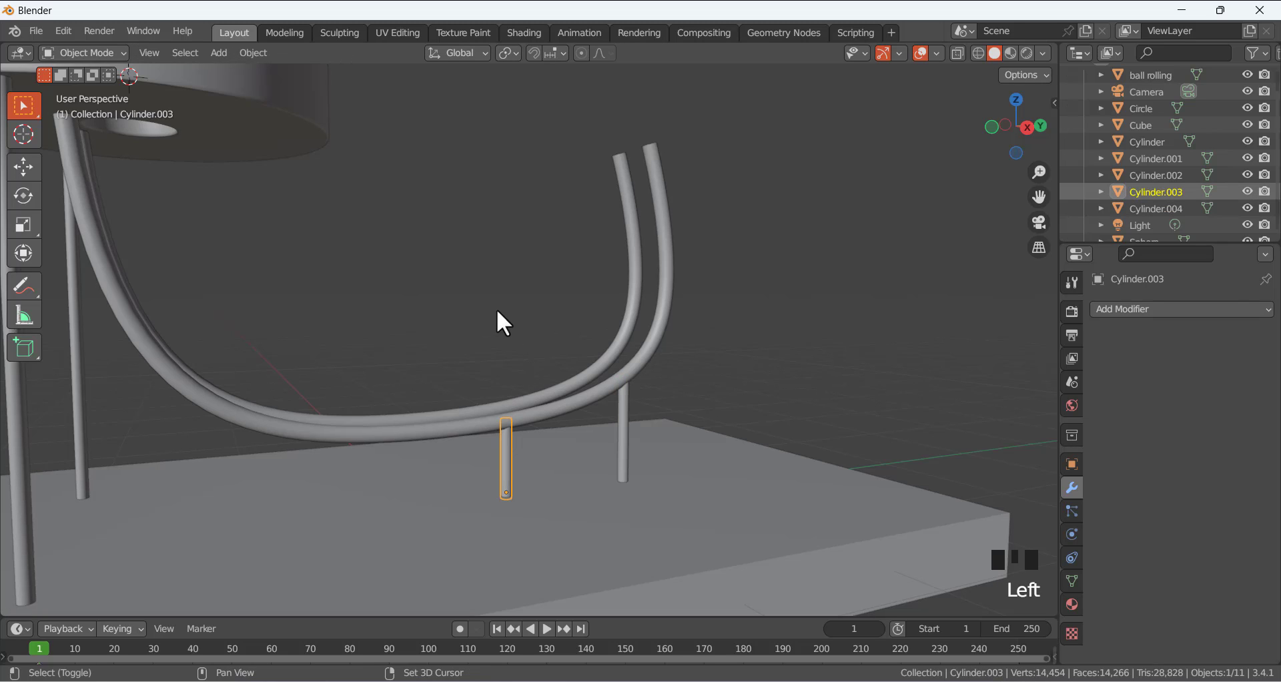
pyautogui.hotkey('shift', 'd')
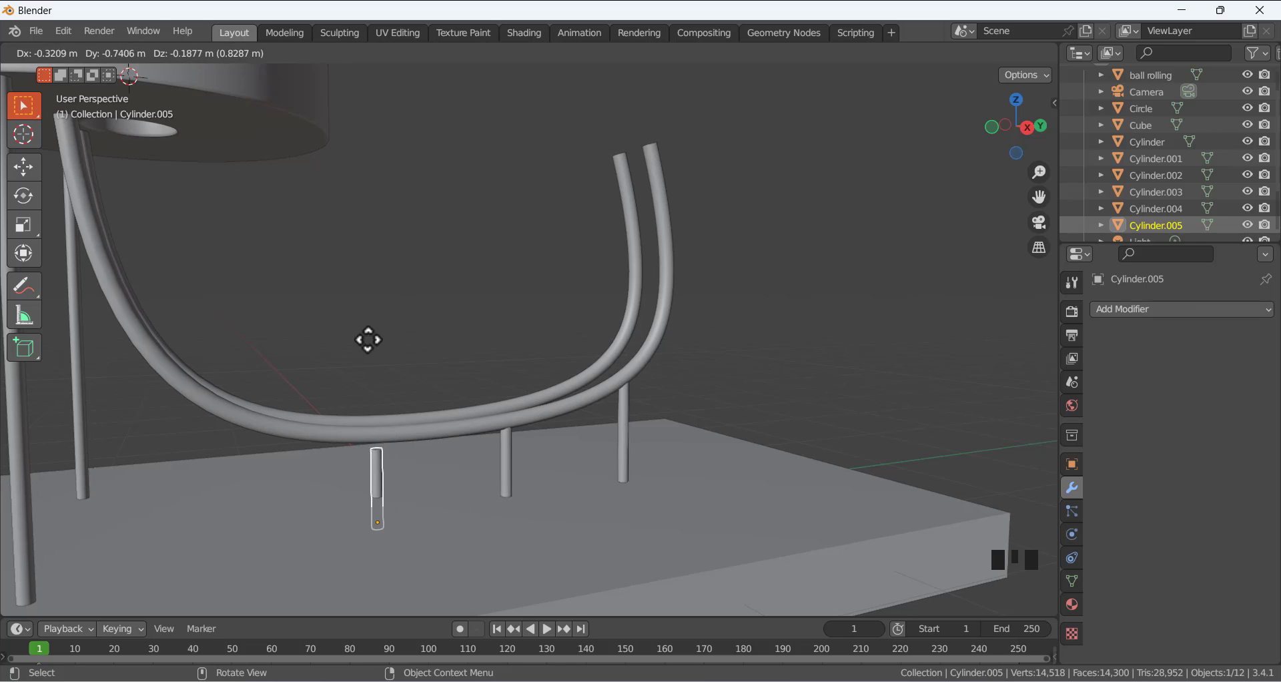
pyautogui.press('y')
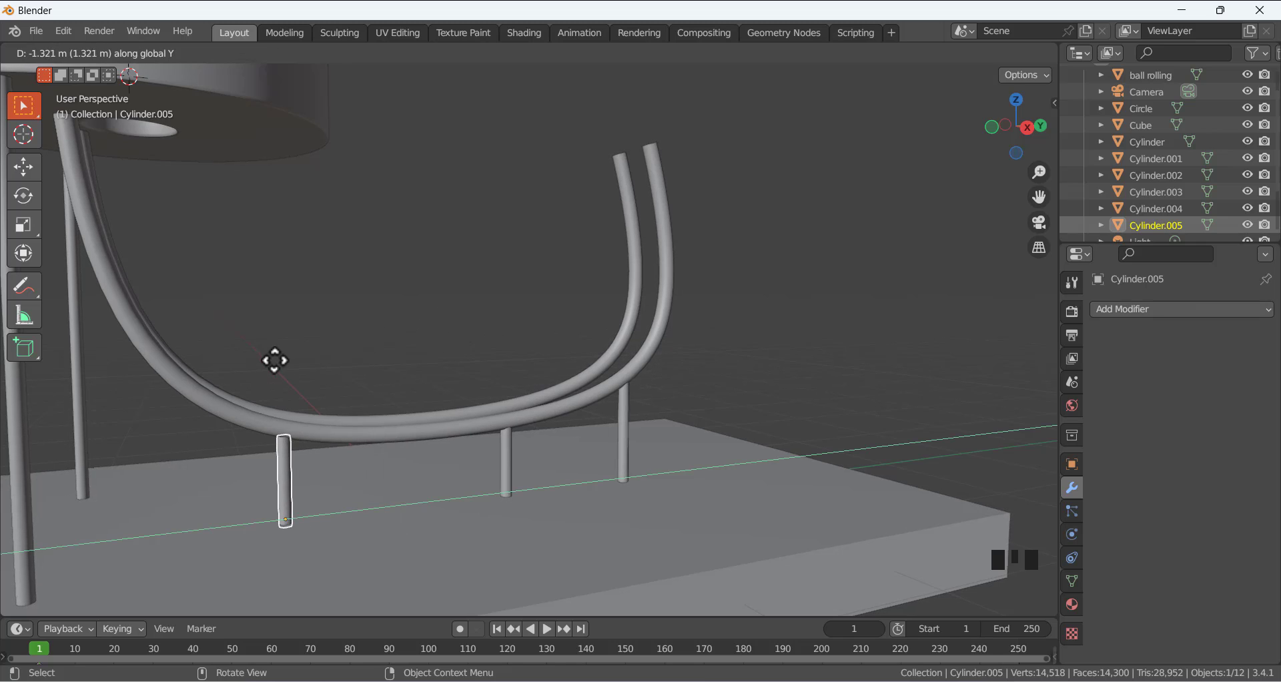
pyautogui.click(176, 350)
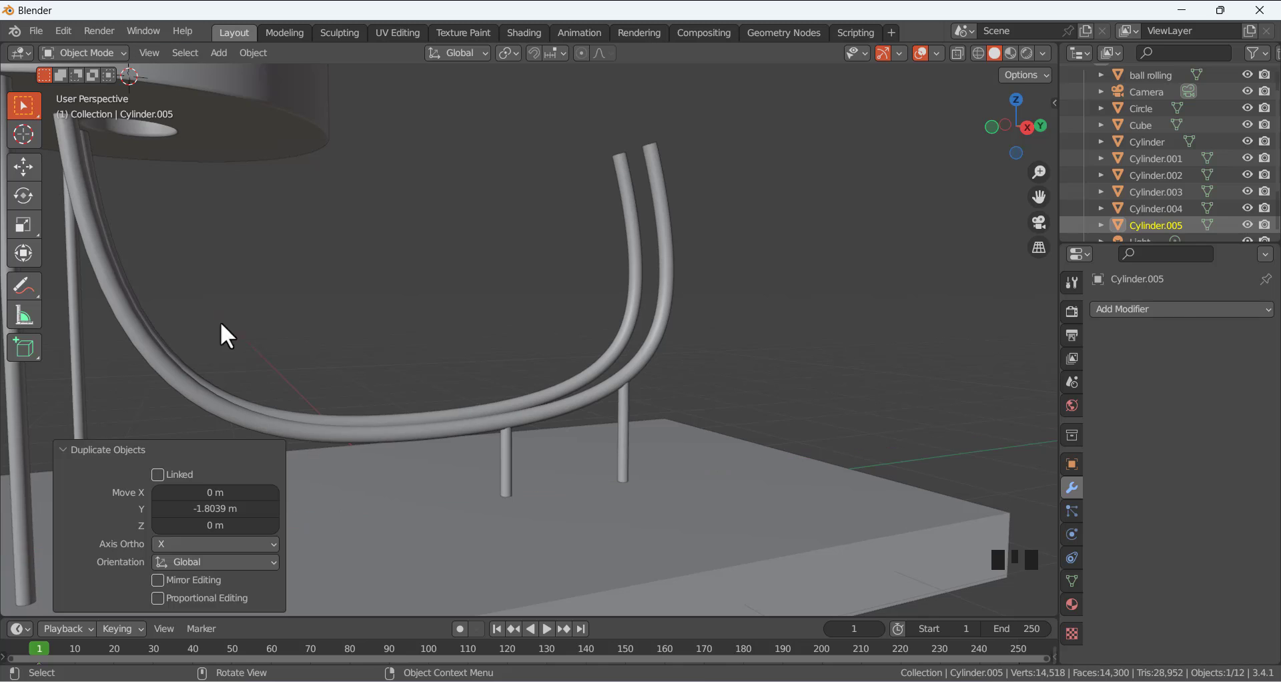
pyautogui.click(308, 270)
# Raise the top face of the support under the descending track along Z into the rail and return to Object Mode.
pyautogui.click(192, 448)
pyautogui.moveTo(195, 435); pyautogui.dragTo(207, 461, button='middle')
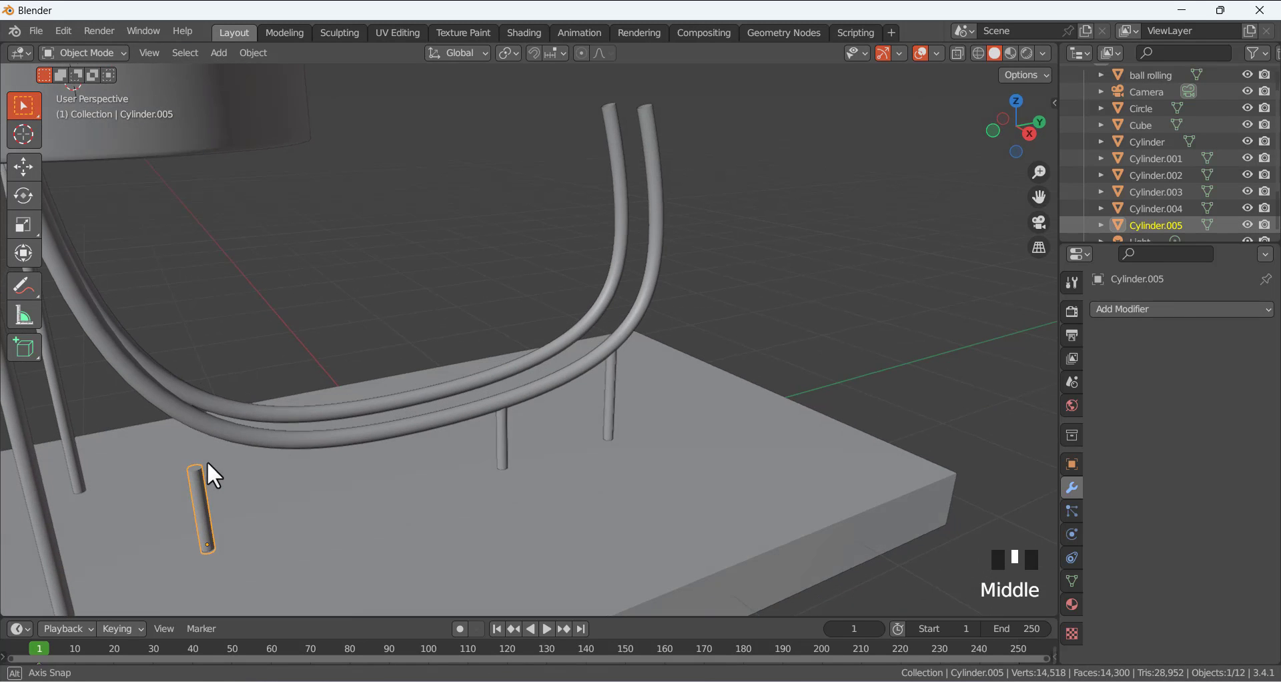
pyautogui.press('Tab')
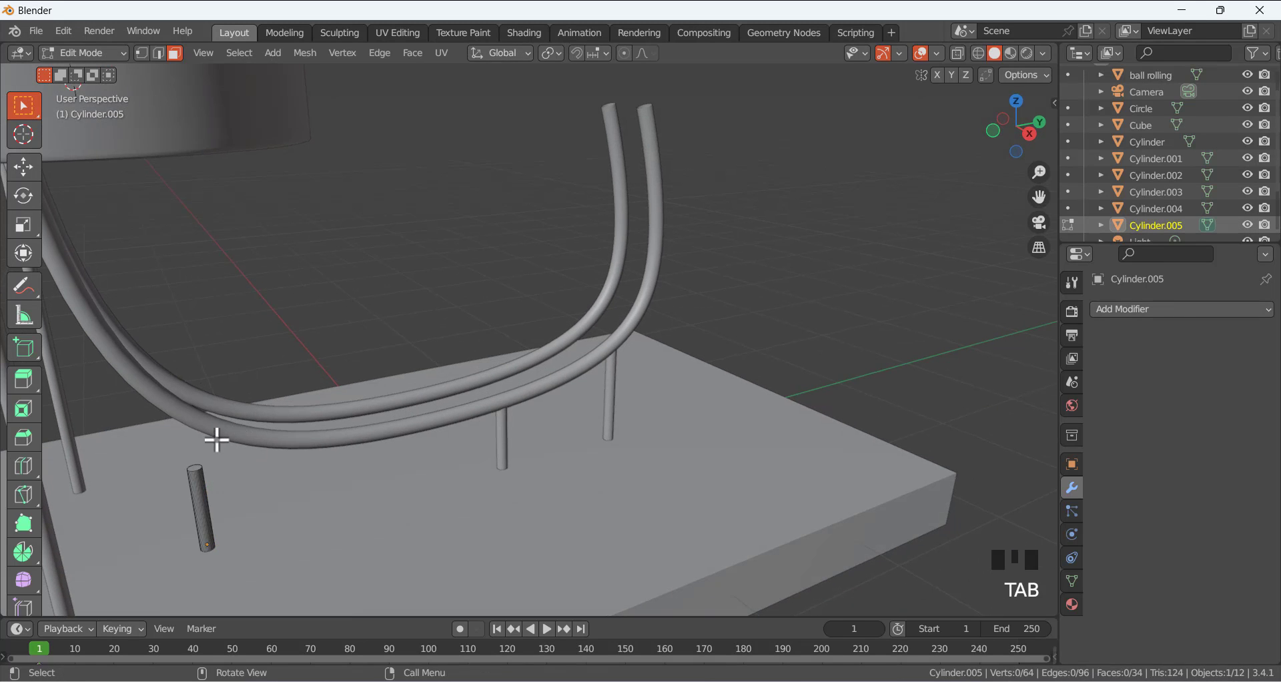
pyautogui.scroll(2, 129, 479)
pyautogui.click(121, 494)
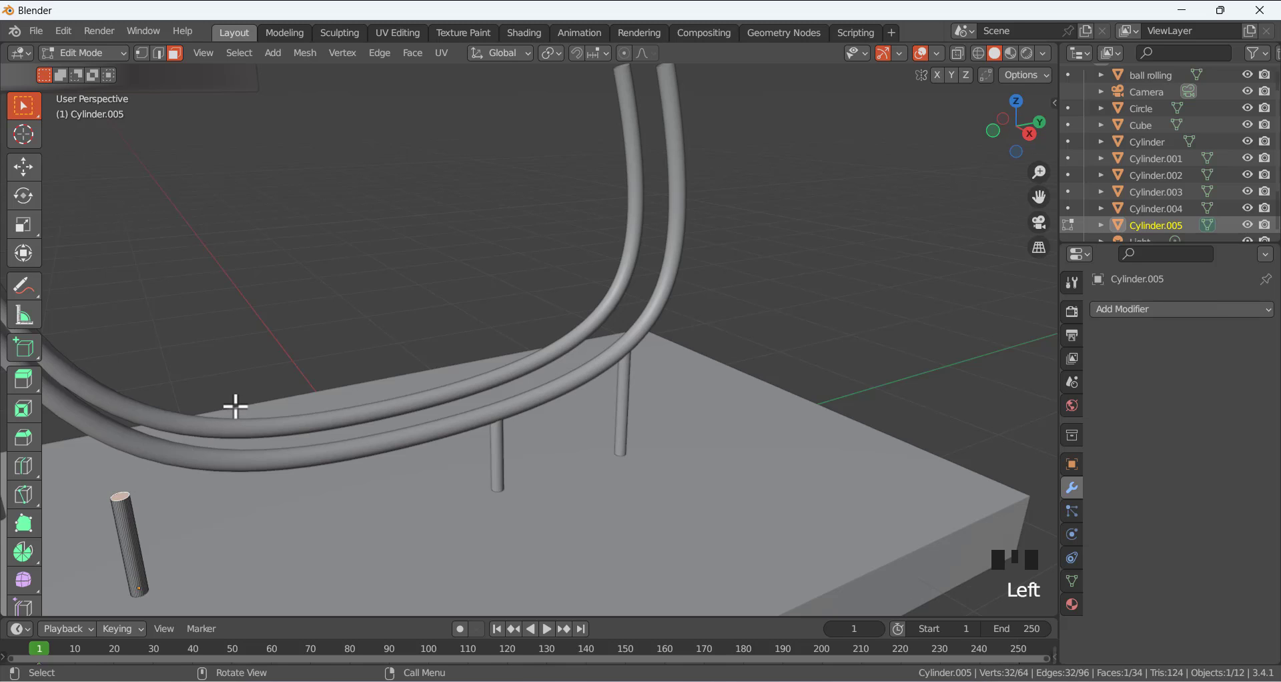
pyautogui.press('g')
pyautogui.press('z')
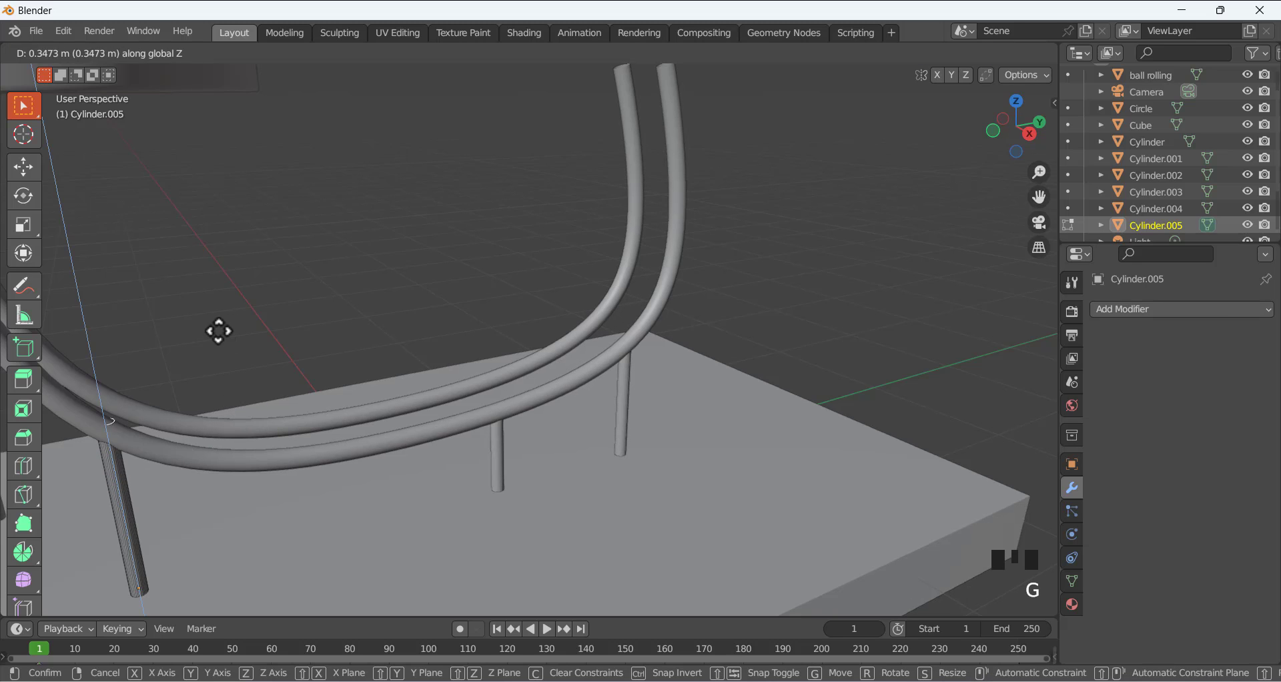
pyautogui.click(215, 341)
pyautogui.click(235, 295)
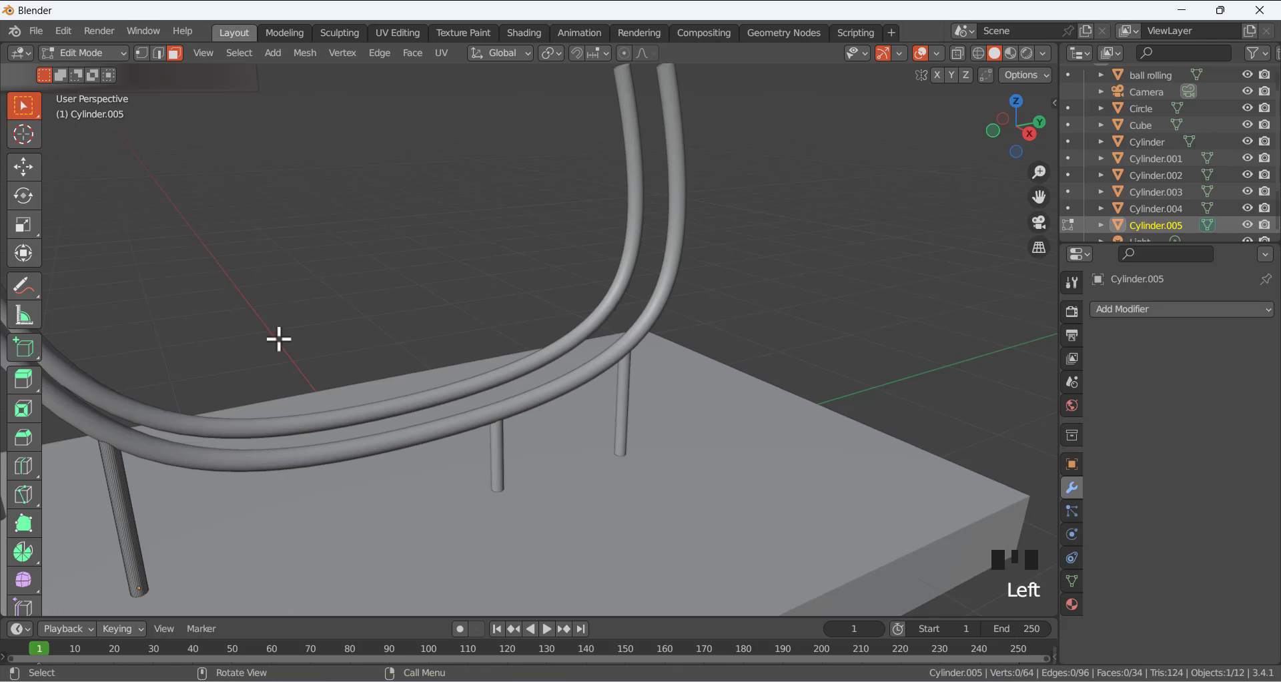
pyautogui.moveTo(279, 339)
pyautogui.mouseDown(button='middle')
pyautogui.moveTo(328, 291)
pyautogui.moveTo(243, 271)
pyautogui.moveTo(255, 323)
pyautogui.moveTo(286, 342)
pyautogui.mouseUp(button='middle')
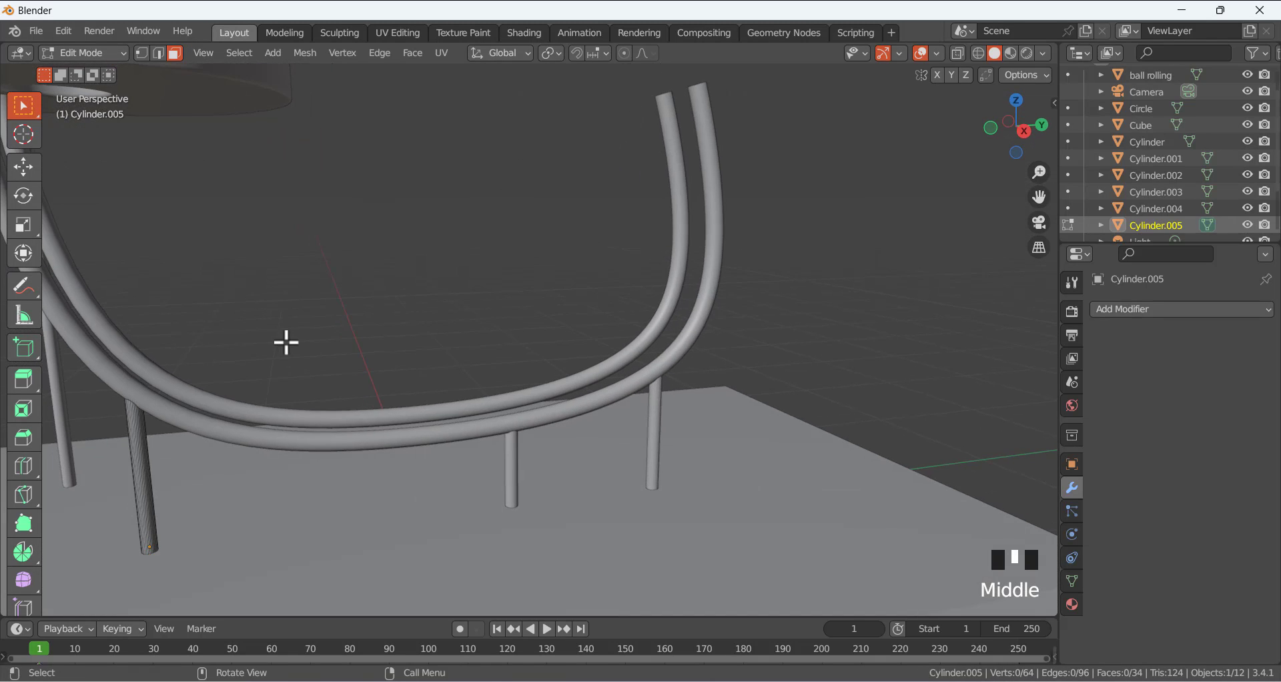
pyautogui.scroll(-3, 286, 342)
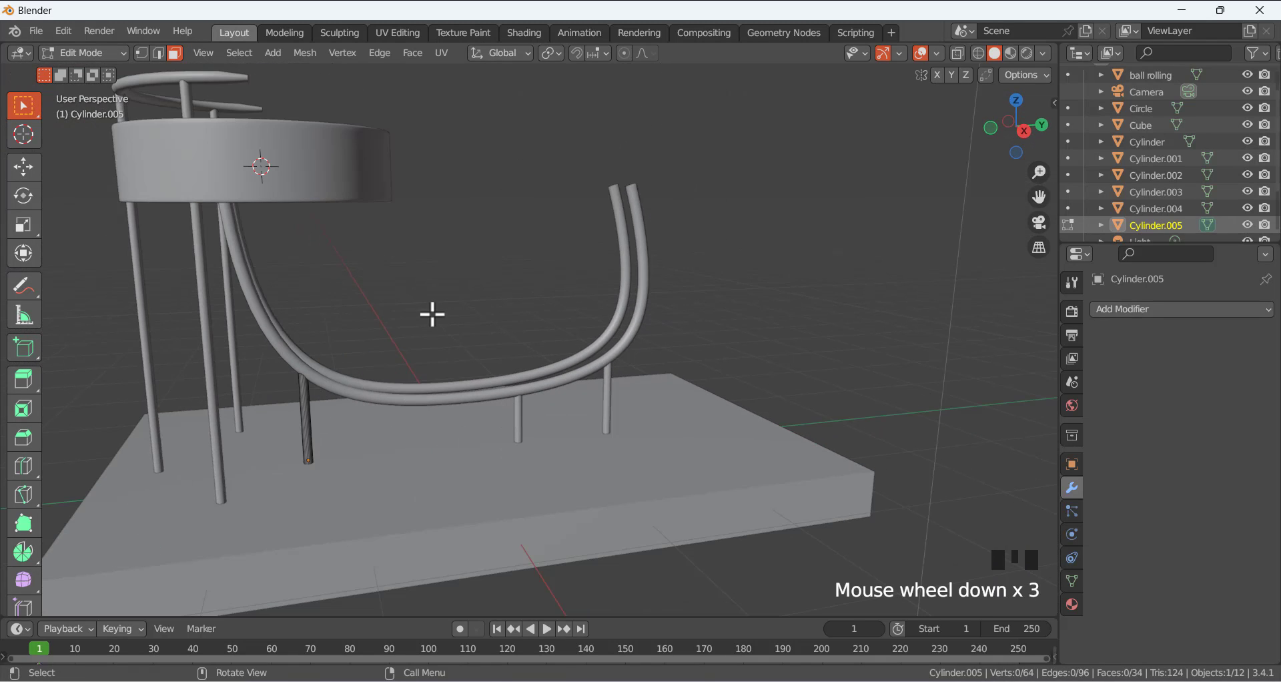
pyautogui.click(523, 428)
pyautogui.press('Tab')
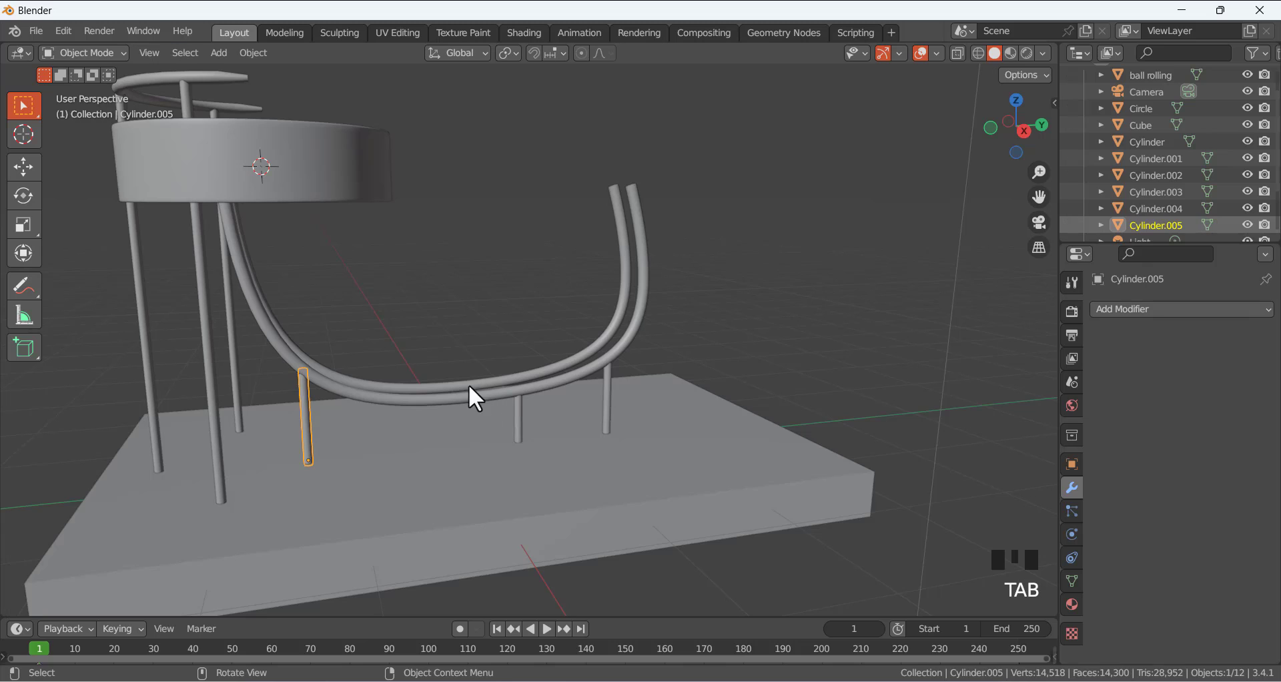
# Duplicate the short support once more along Y and place the copy under the track's lowest section, between the existing supports.
pyautogui.click(517, 415)
pyautogui.hotkey('shift', 'd')
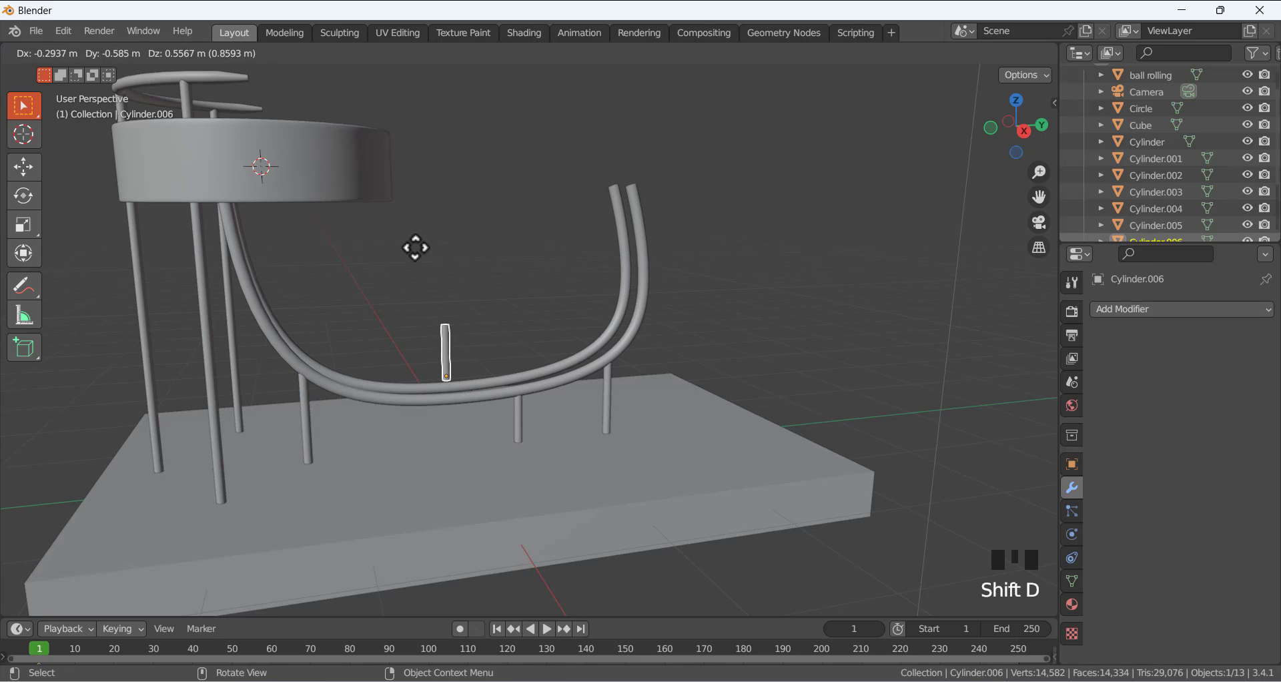
pyautogui.press('y')
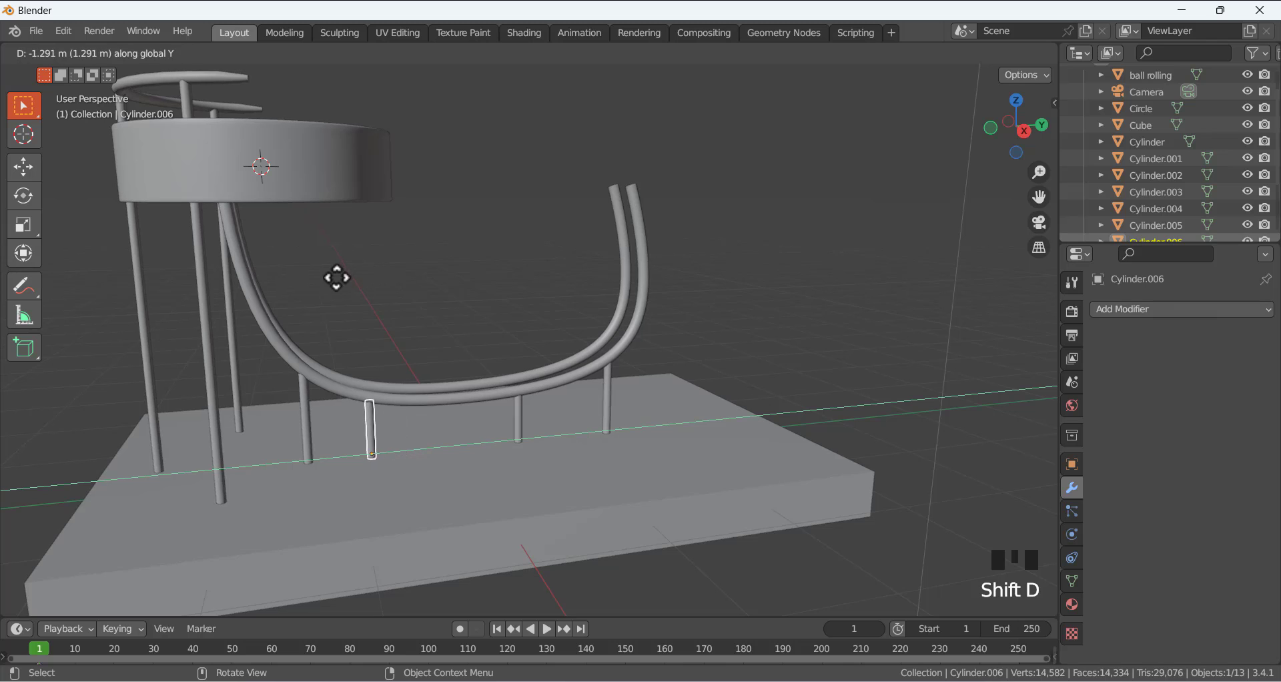
pyautogui.click(409, 315)
pyautogui.click(449, 338)
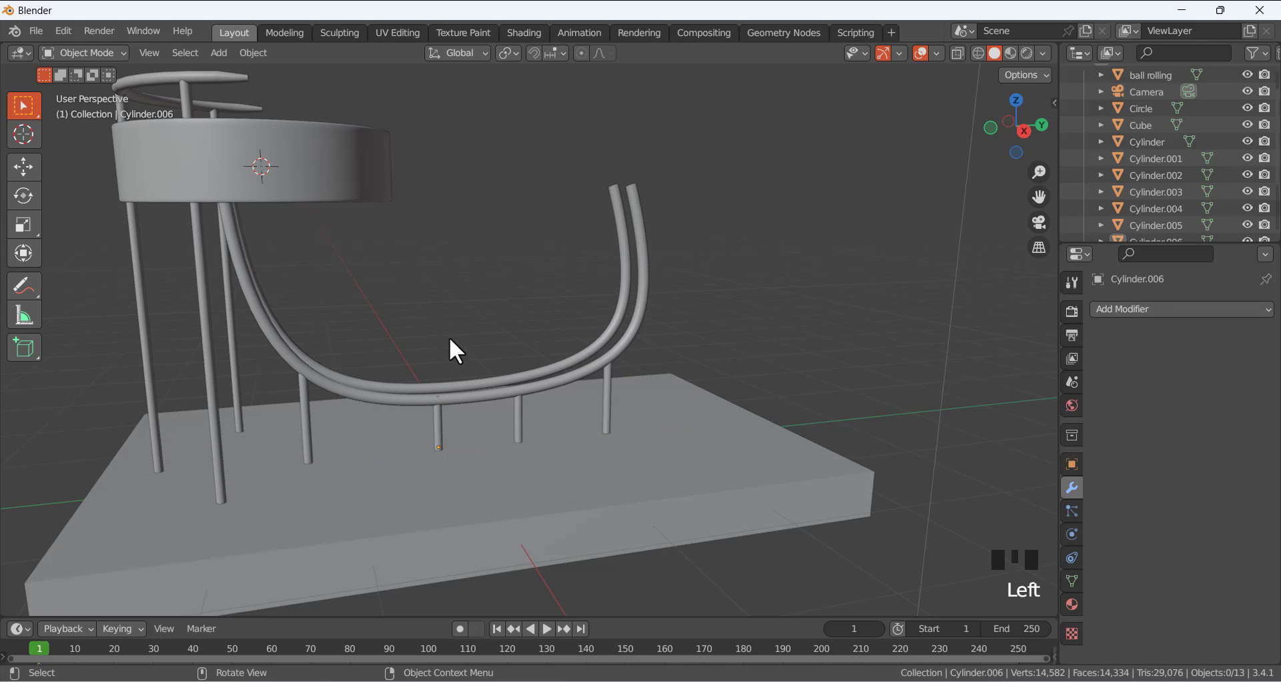
pyautogui.moveTo(450, 338); pyautogui.dragTo(422, 365, button='middle')
pyautogui.scroll(4, 427, 377)
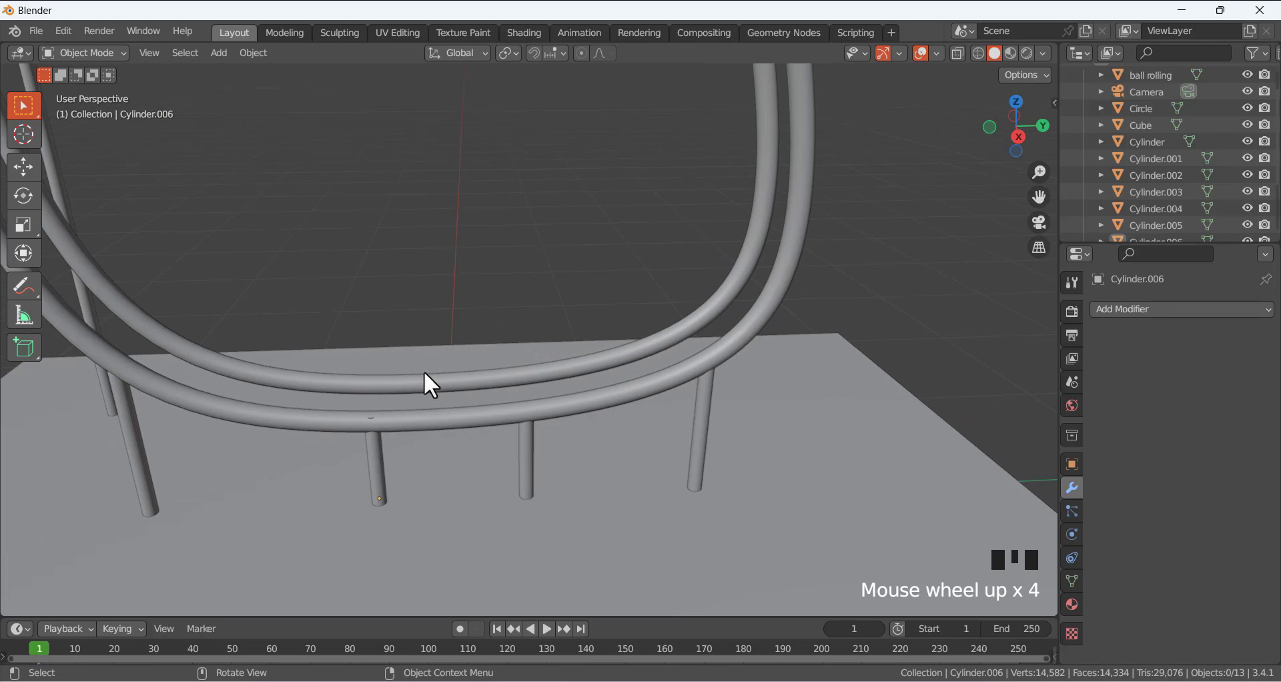
# Lower the top face of the support under the track's lowest section about 0.031 m along Z and return to Object Mode.
pyautogui.hotkey('shift', 'z')
pyautogui.click(374, 471)
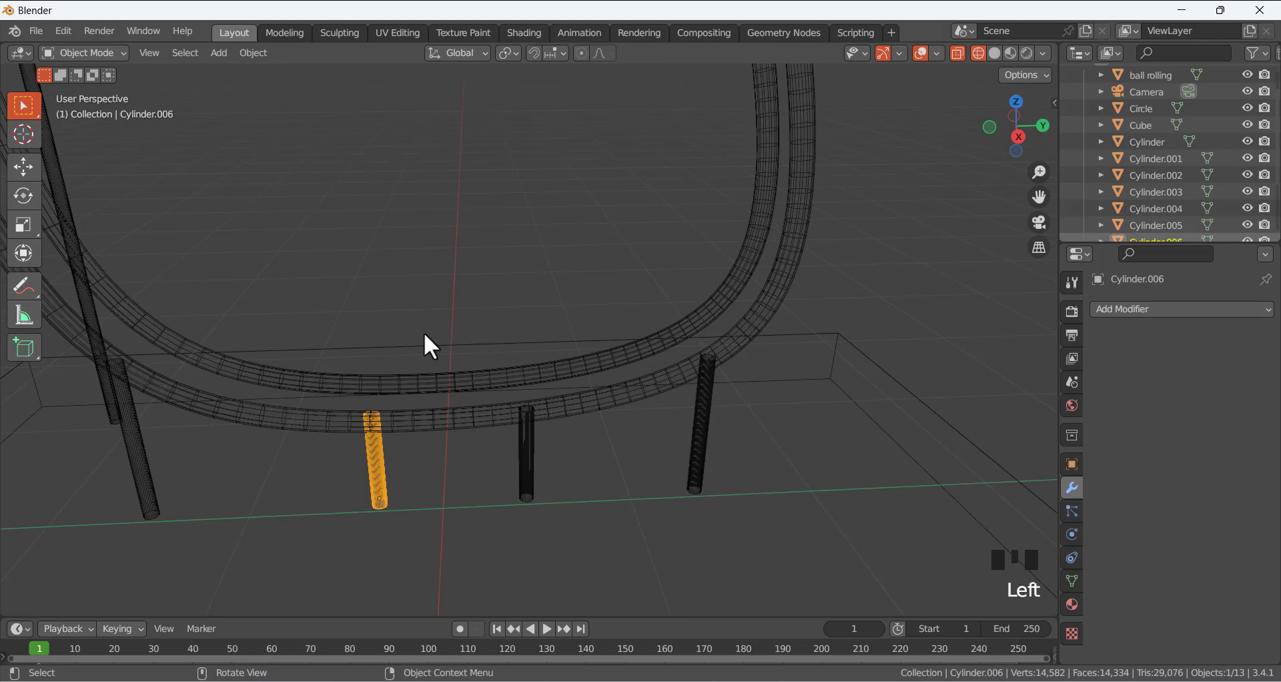
pyautogui.press('Tab')
pyautogui.moveTo(409, 347); pyautogui.dragTo(403, 421, button='middle')
pyautogui.scroll(4, 393, 414)
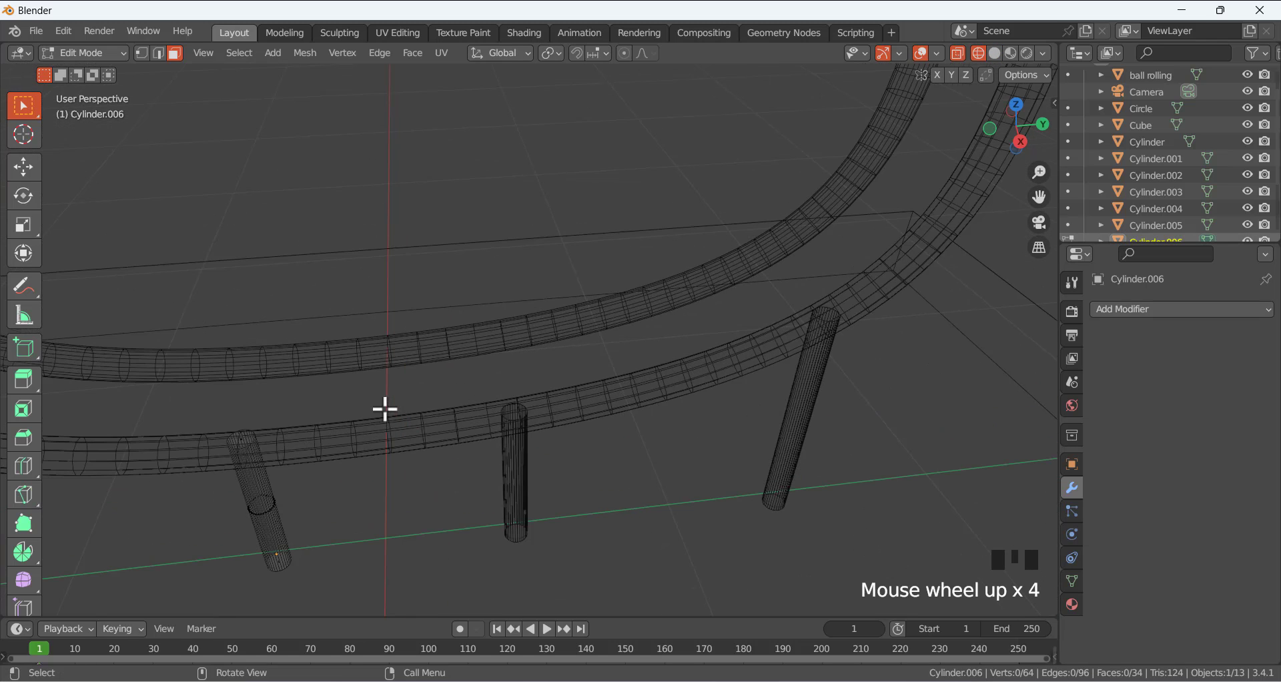
pyautogui.click(248, 439)
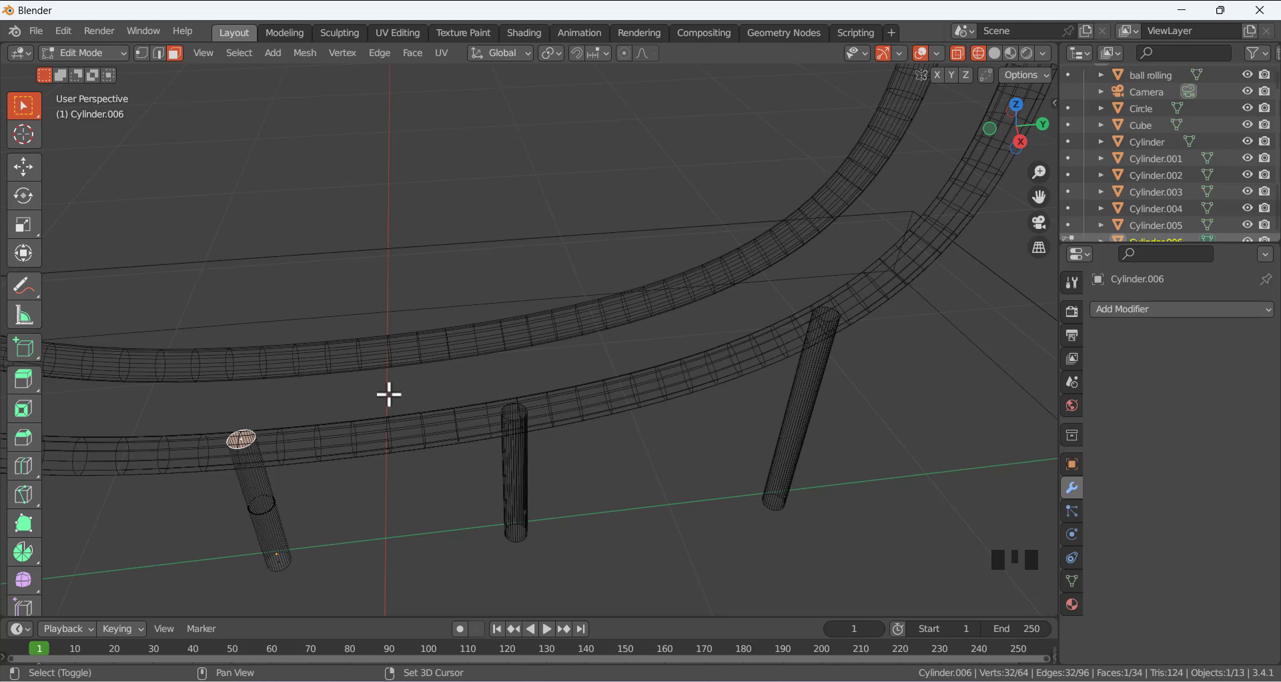
pyautogui.hotkey('shift', 'z')
pyautogui.press('g')
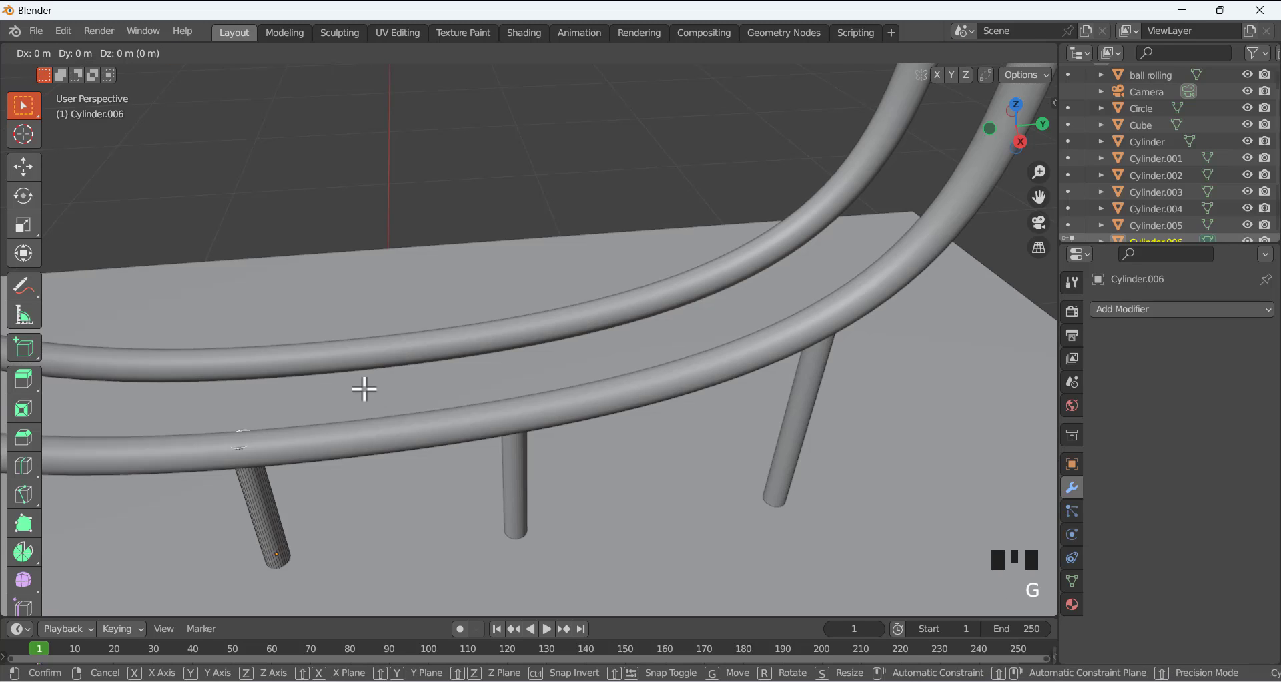
pyautogui.press('z')
pyautogui.click(363, 397)
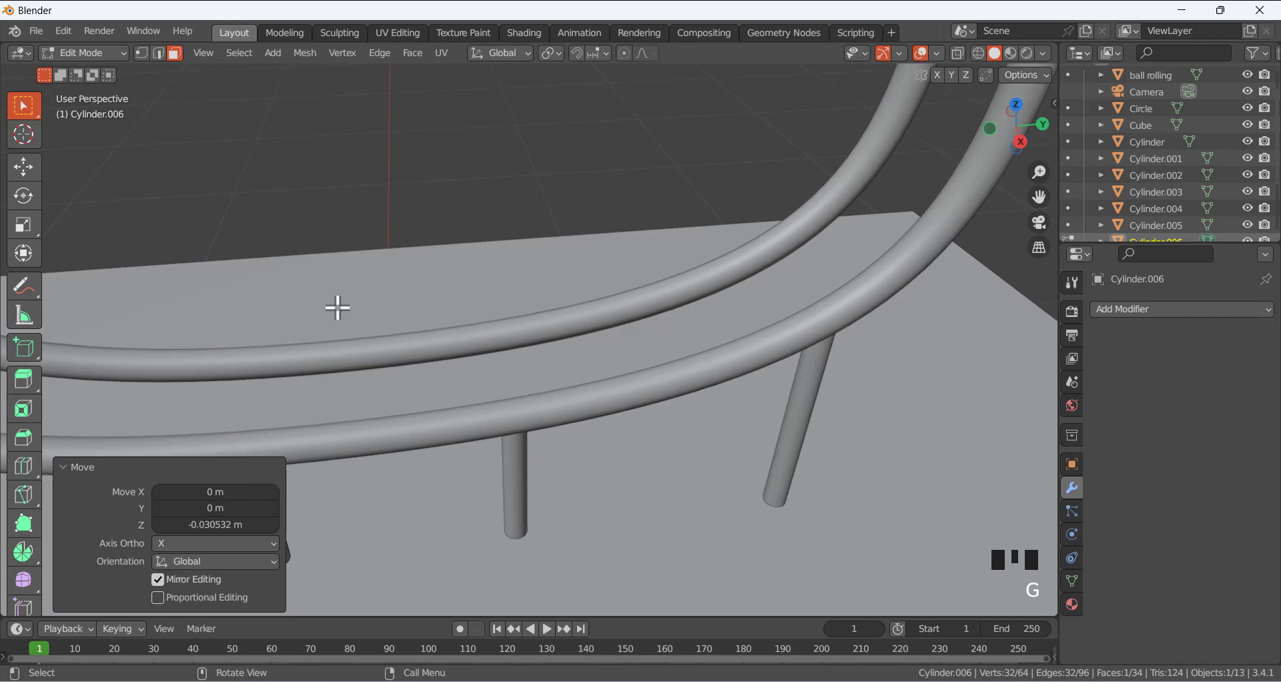
pyautogui.moveTo(338, 306); pyautogui.dragTo(387, 220, button='middle')
pyautogui.click(383, 298)
pyautogui.scroll(-4, 383, 354)
pyautogui.moveTo(383, 354); pyautogui.dragTo(378, 340, button='middle')
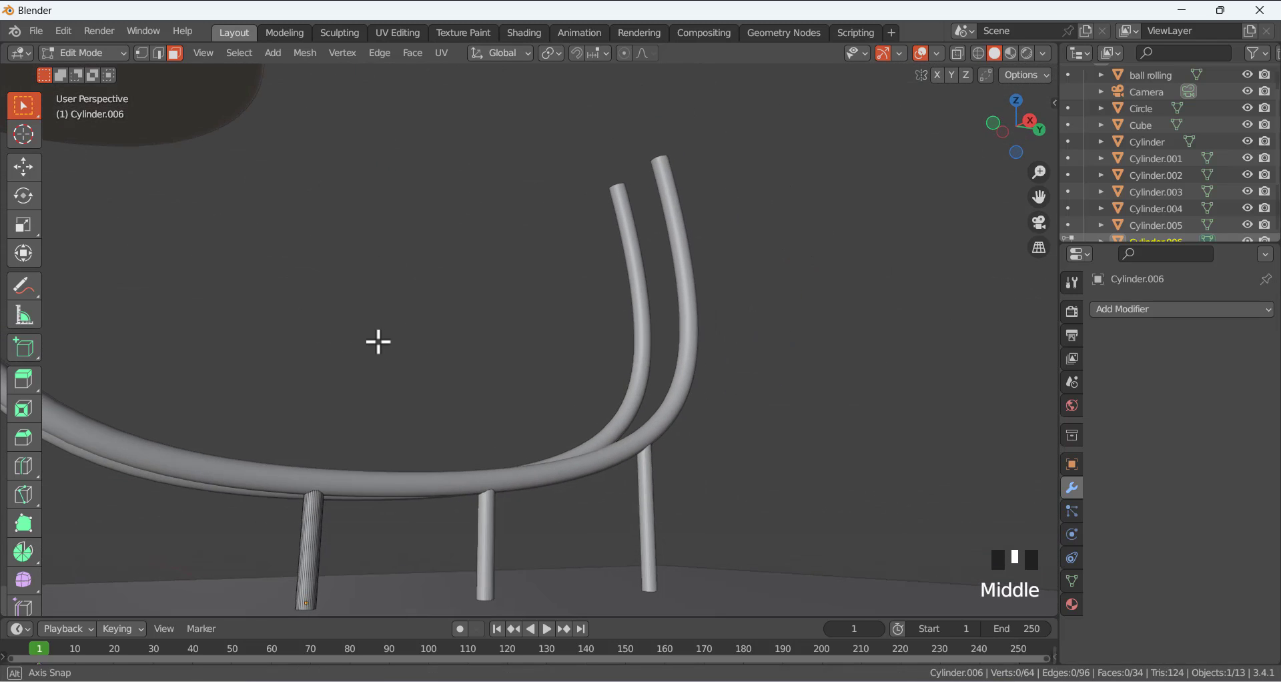
pyautogui.press('Tab')
pyautogui.scroll(-4, 379, 341)
pyautogui.moveTo(413, 380); pyautogui.dragTo(411, 427, button='middle')
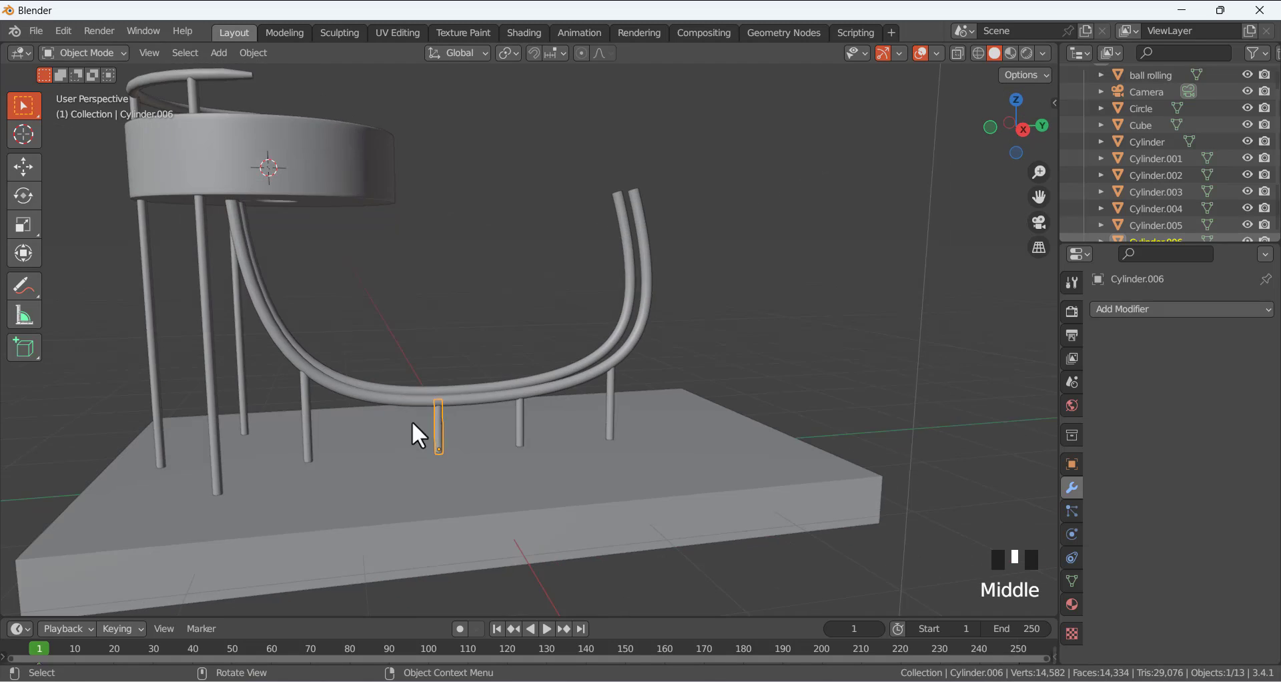
# Shade smooth the support under the track's lowest section and the short one beneath its descending part.
pyautogui.scroll(2, 475, 424)
pyautogui.click(631, 435)
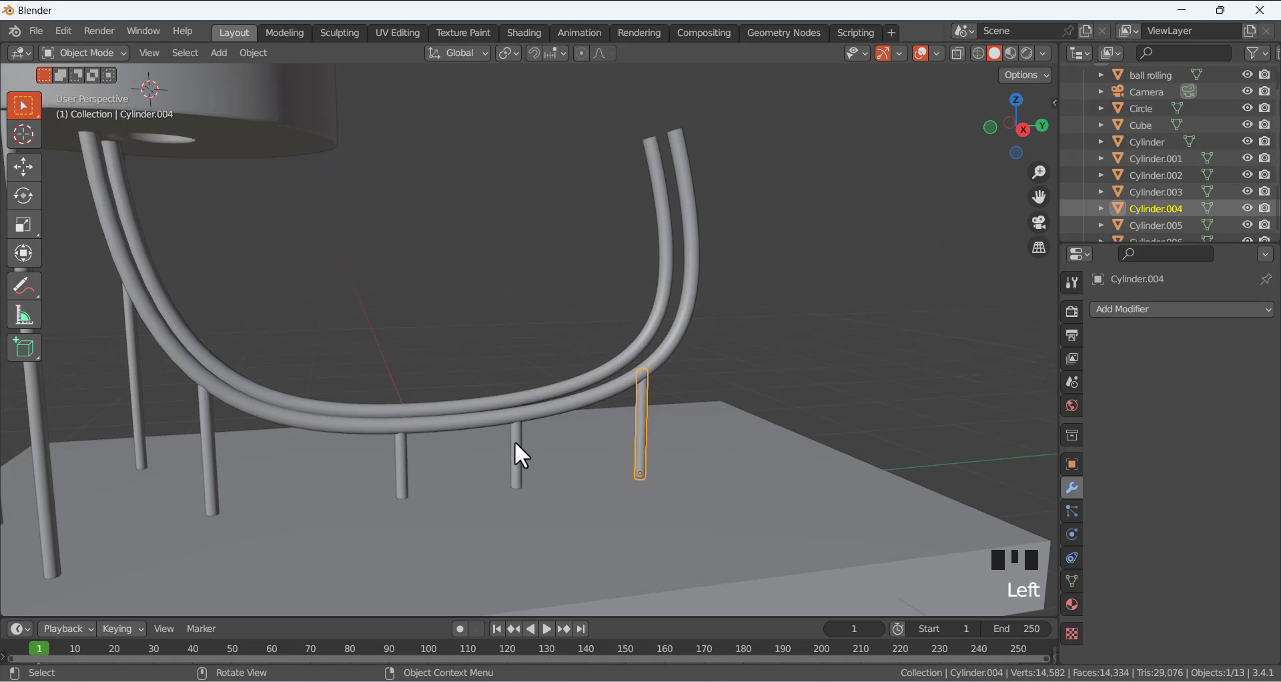
pyautogui.click(399, 459)
pyautogui.rightClick(397, 458)
pyautogui.click(357, 360)
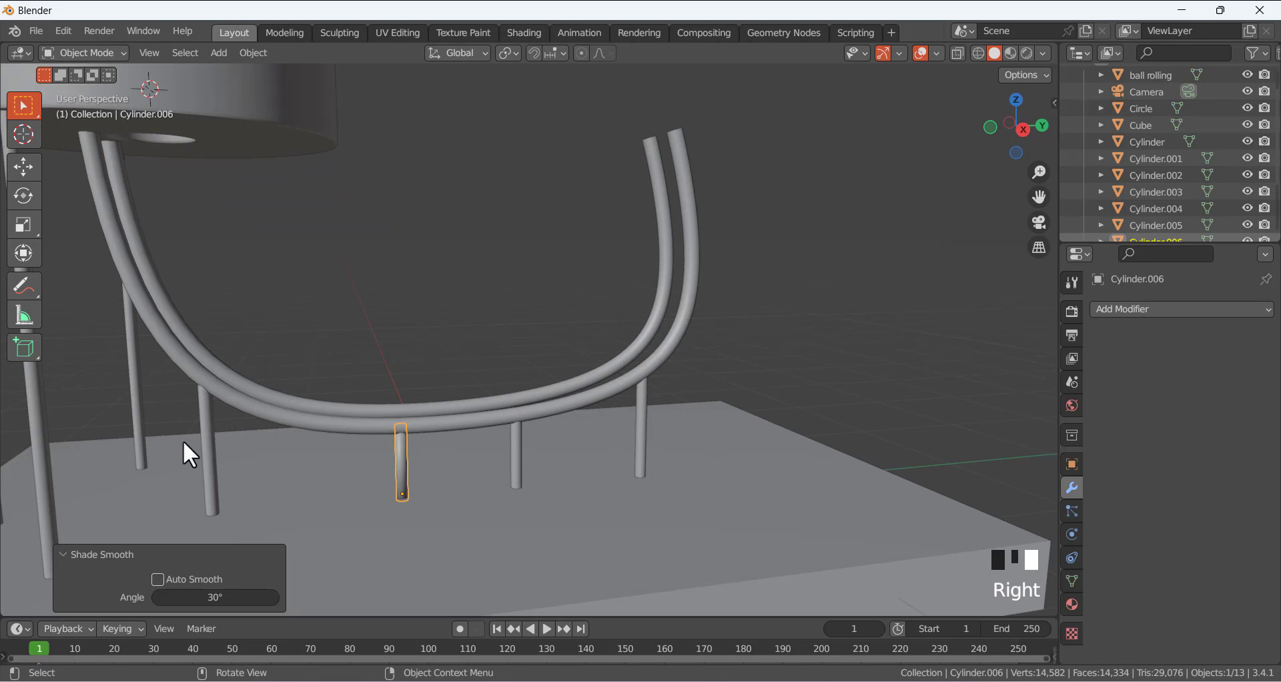
pyautogui.click(204, 435)
pyautogui.rightClick(203, 434)
pyautogui.click(264, 360)
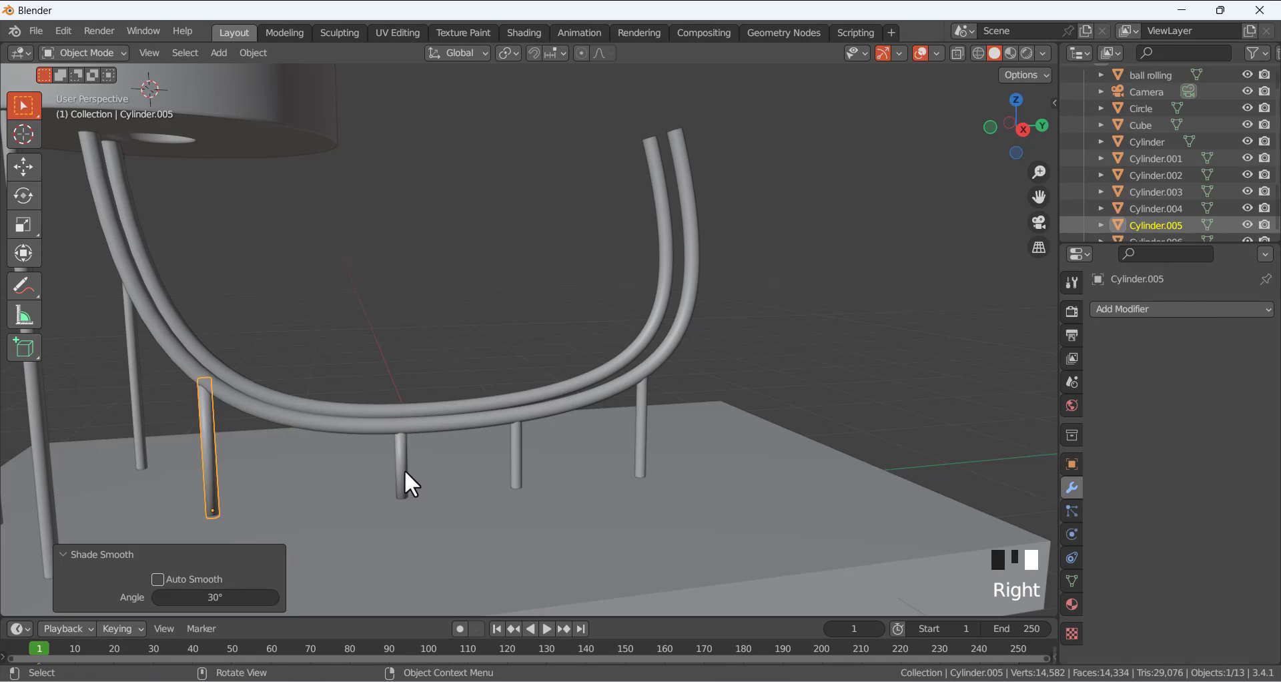
# Shade smooth the two short supports beneath the rising part of the track.
pyautogui.click(518, 450)
pyautogui.moveTo(517, 449); pyautogui.dragTo(471, 361, button='right')
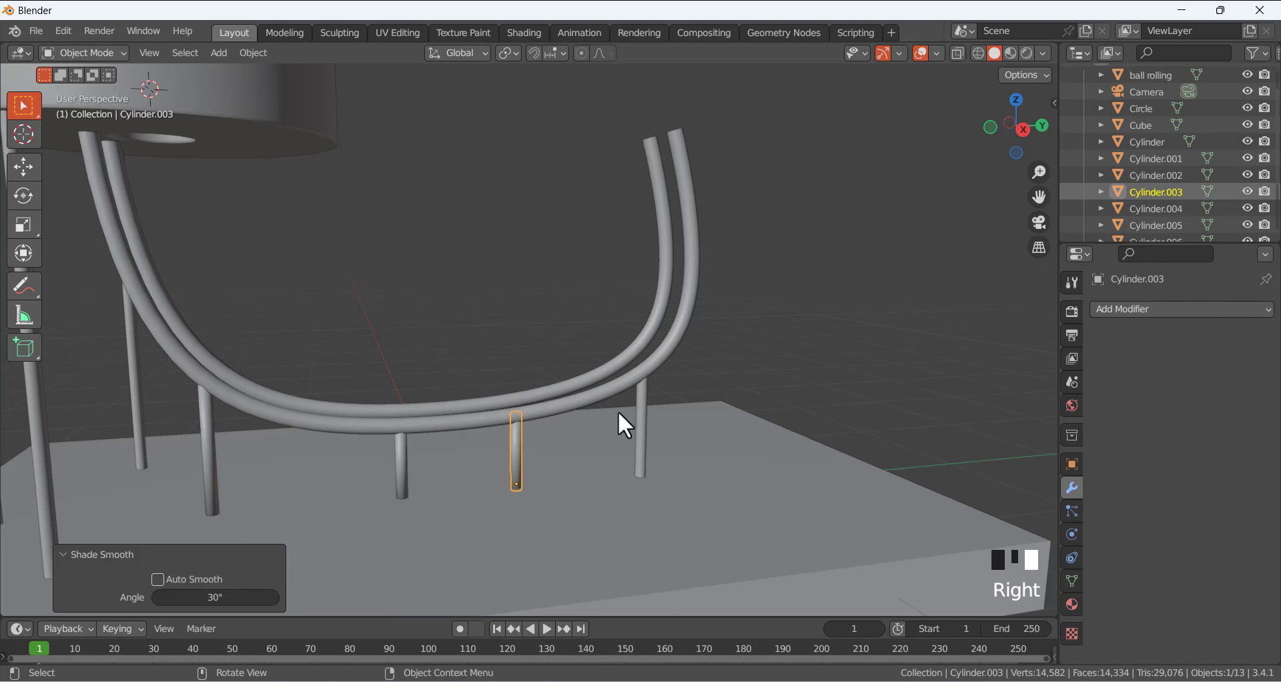
pyautogui.rightClick(639, 423)
pyautogui.click(571, 361)
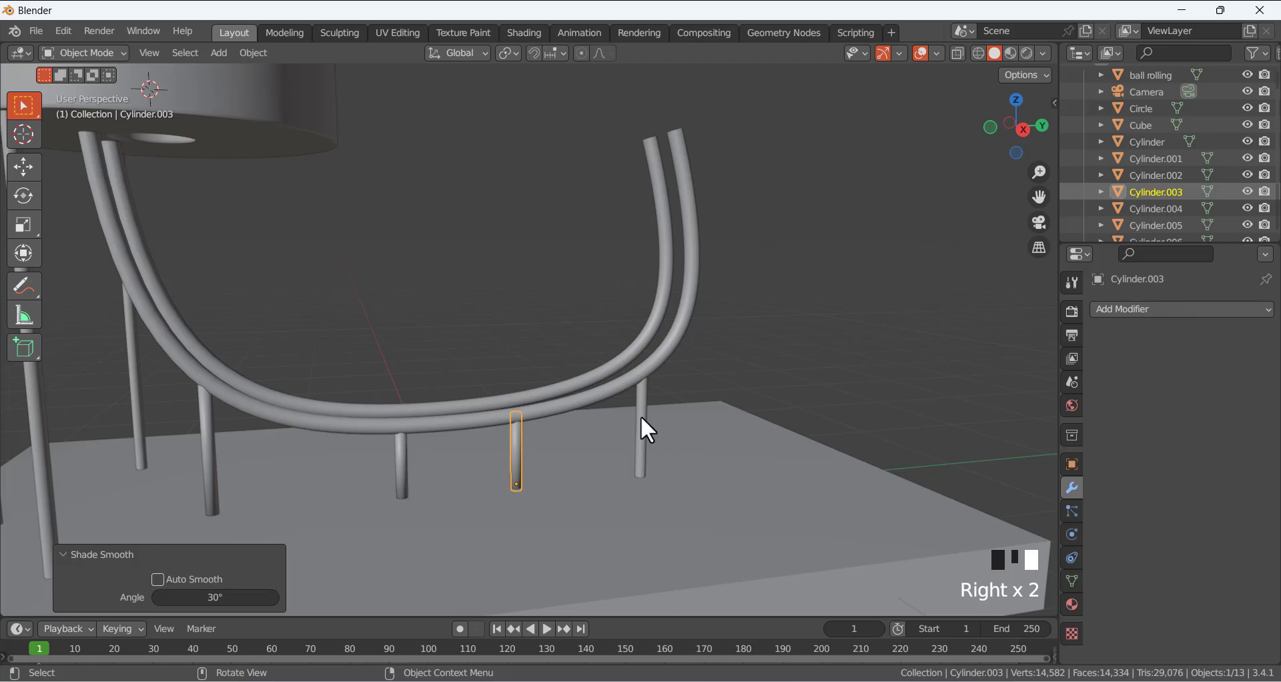
pyautogui.click(641, 417)
pyautogui.rightClick(642, 417)
pyautogui.click(591, 361)
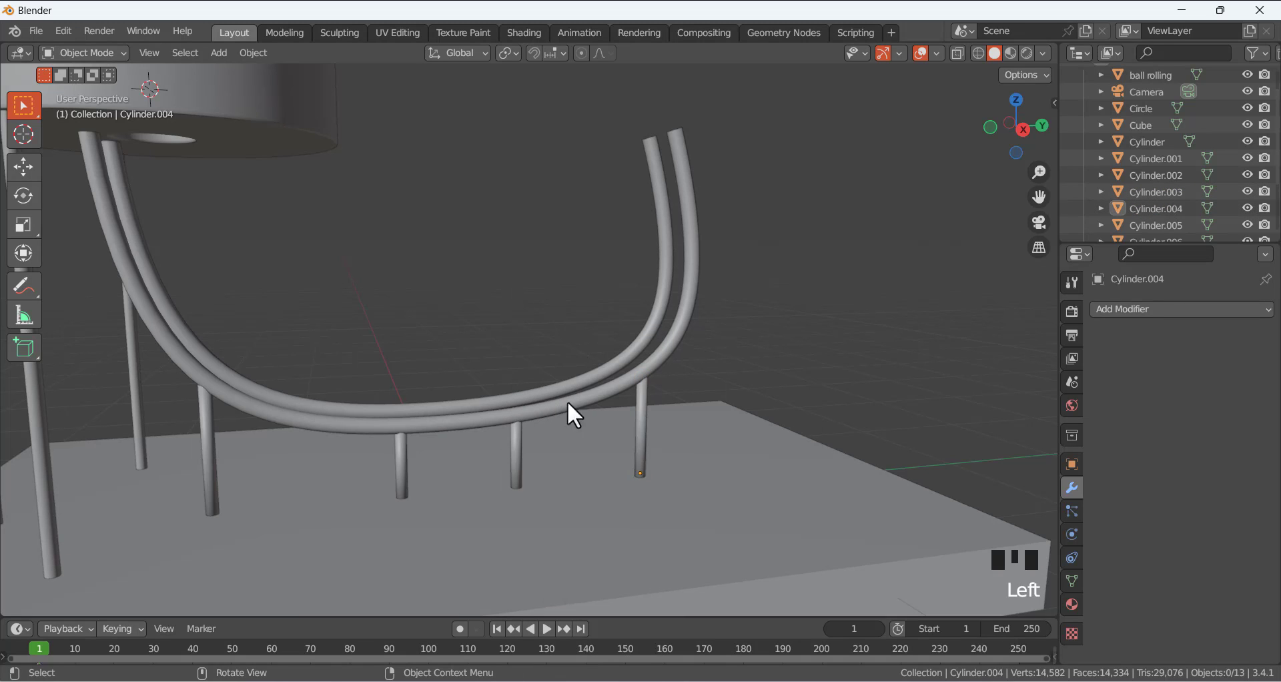
# Enable Auto Smooth at 30° for the normals of each of the four short track supports.
pyautogui.click(663, 400)
pyautogui.click(1072, 581)
pyautogui.scroll(-6, 1126, 602)
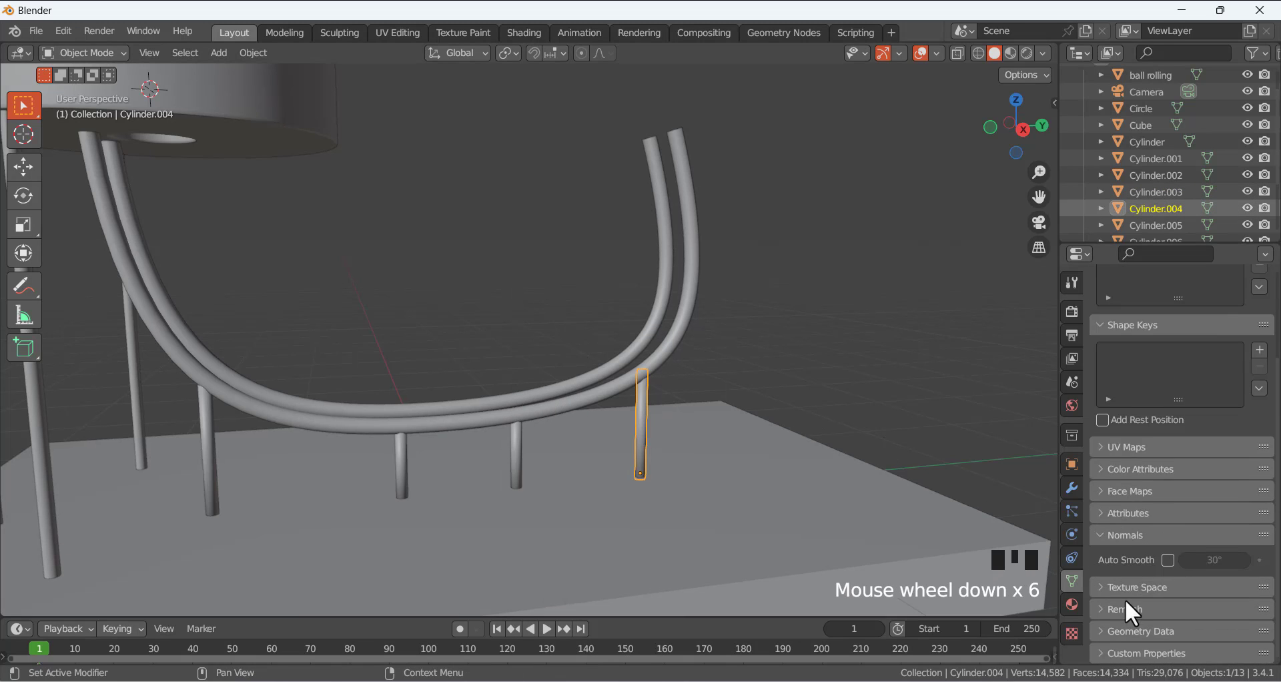
pyautogui.click(1168, 559)
pyautogui.click(509, 463)
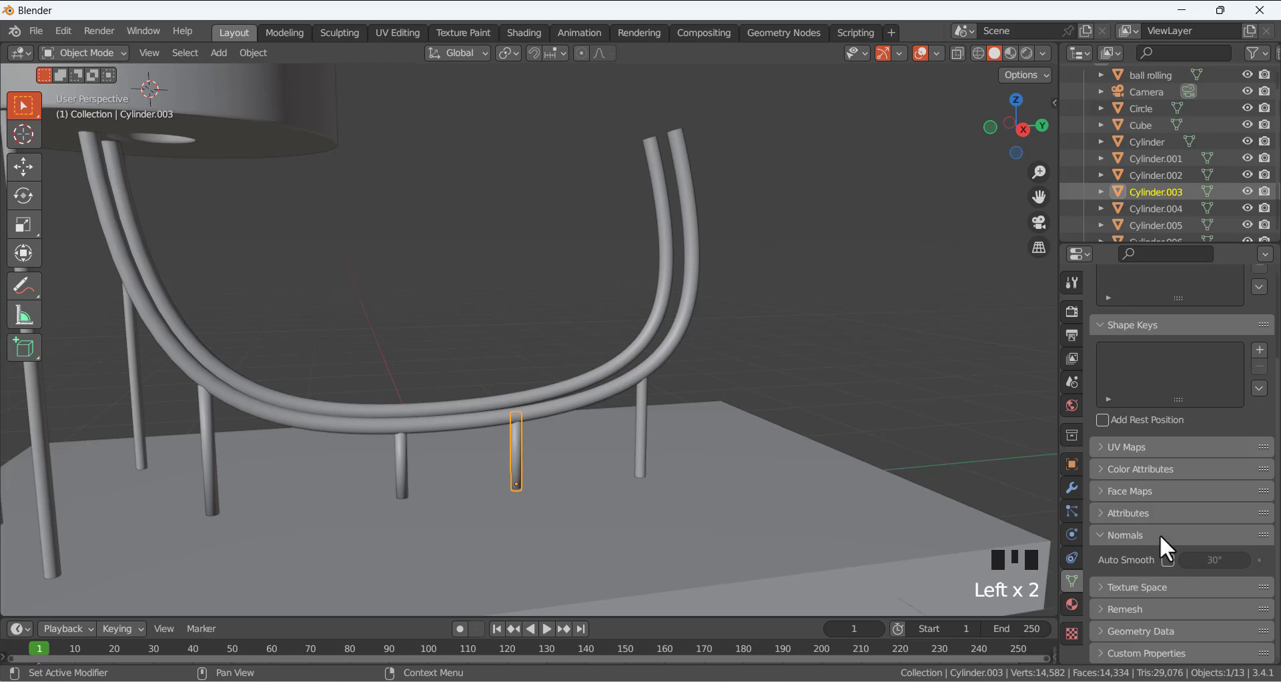
pyautogui.click(1168, 560)
pyautogui.click(399, 466)
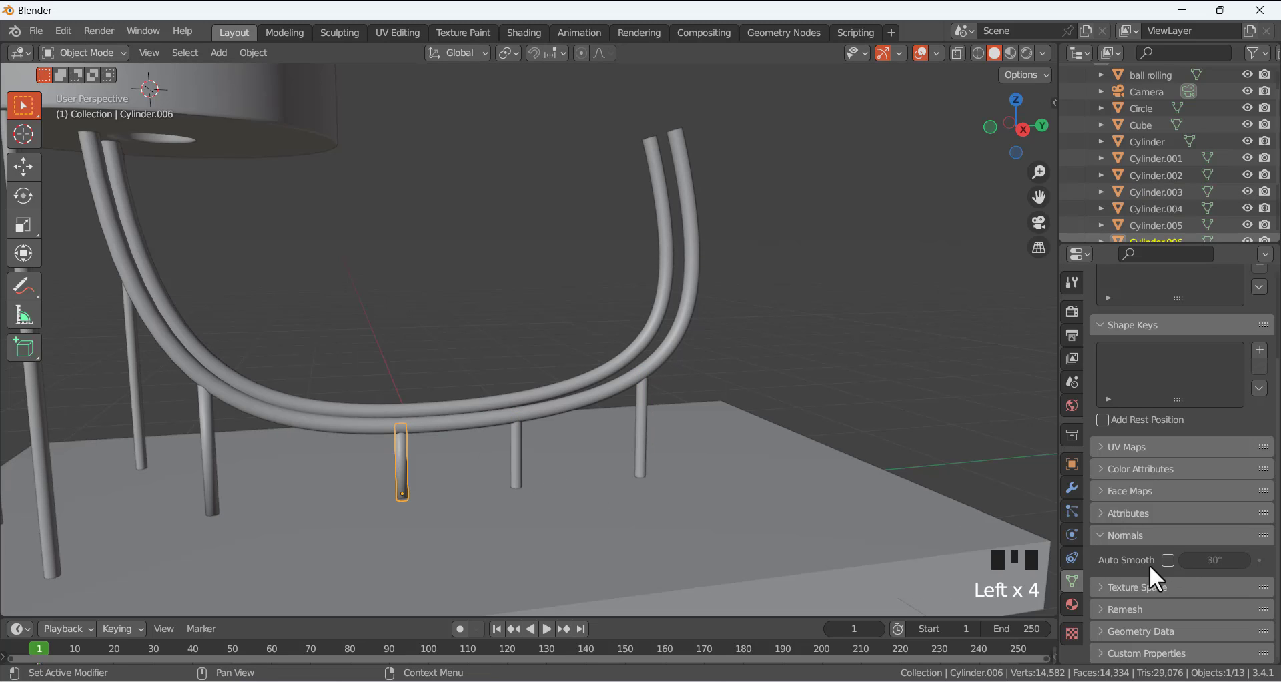
pyautogui.click(1148, 563)
pyautogui.click(1167, 560)
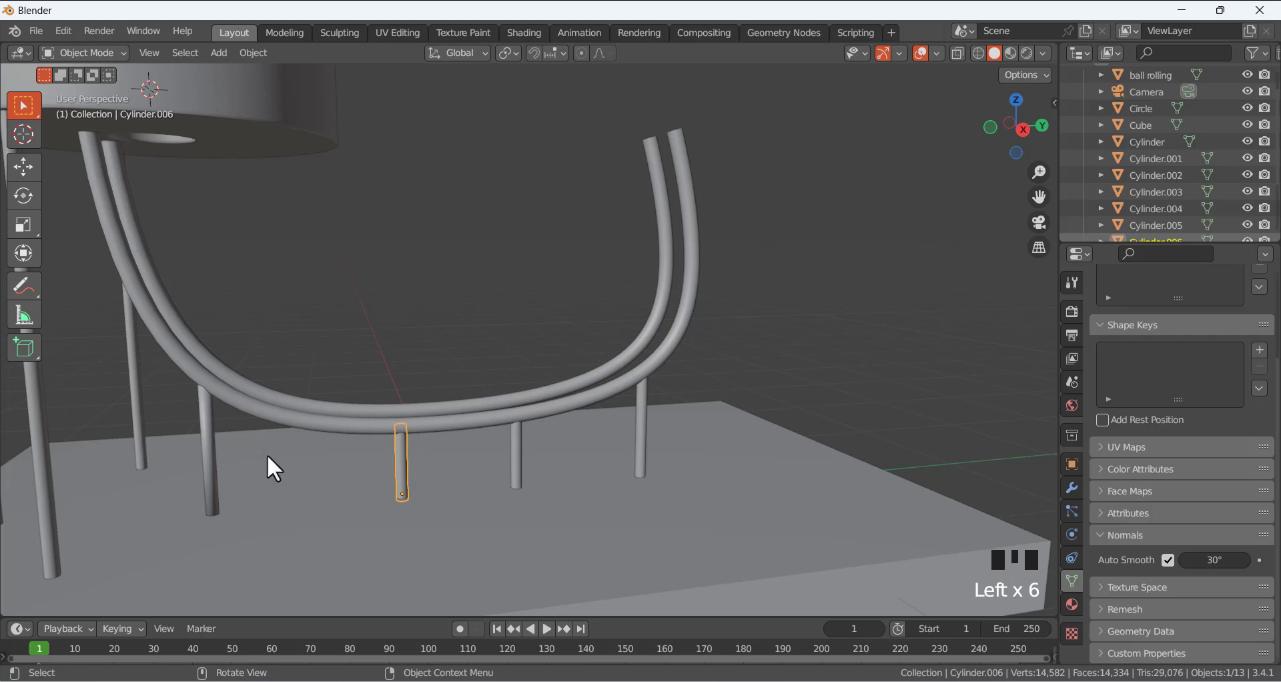
pyautogui.click(210, 459)
pyautogui.click(1167, 560)
pyautogui.click(915, 377)
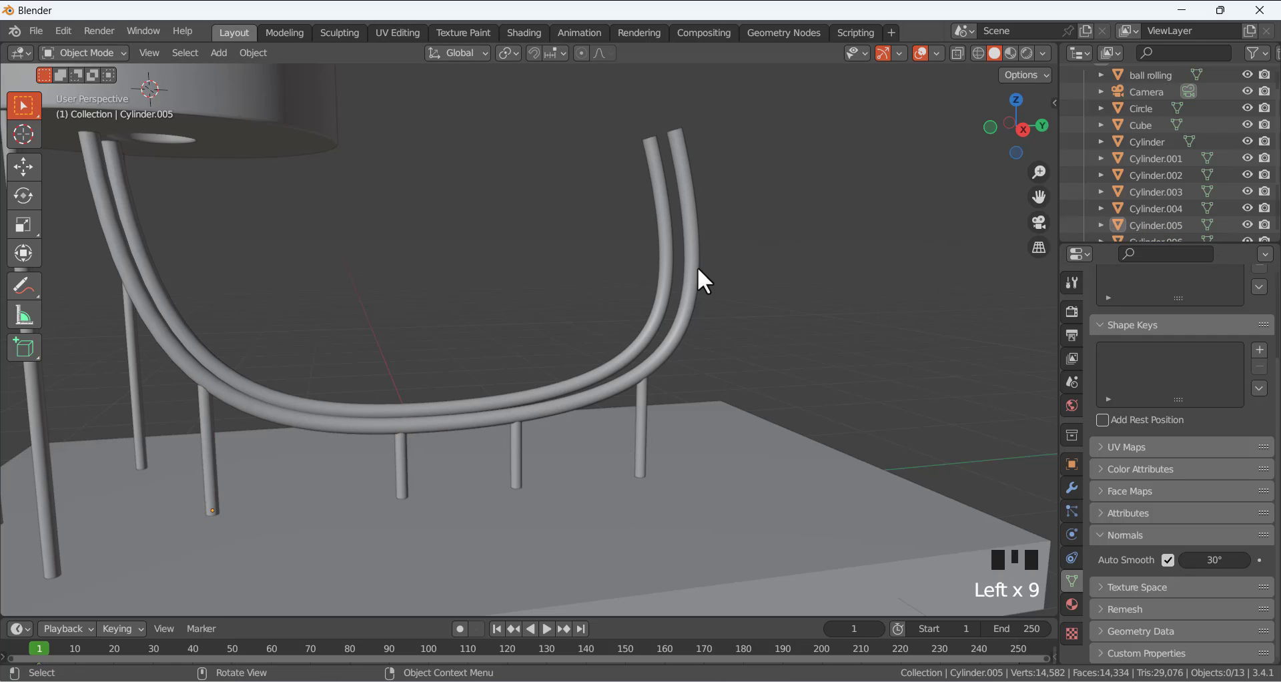
pyautogui.moveTo(698, 277); pyautogui.dragTo(697, 303, button='middle')
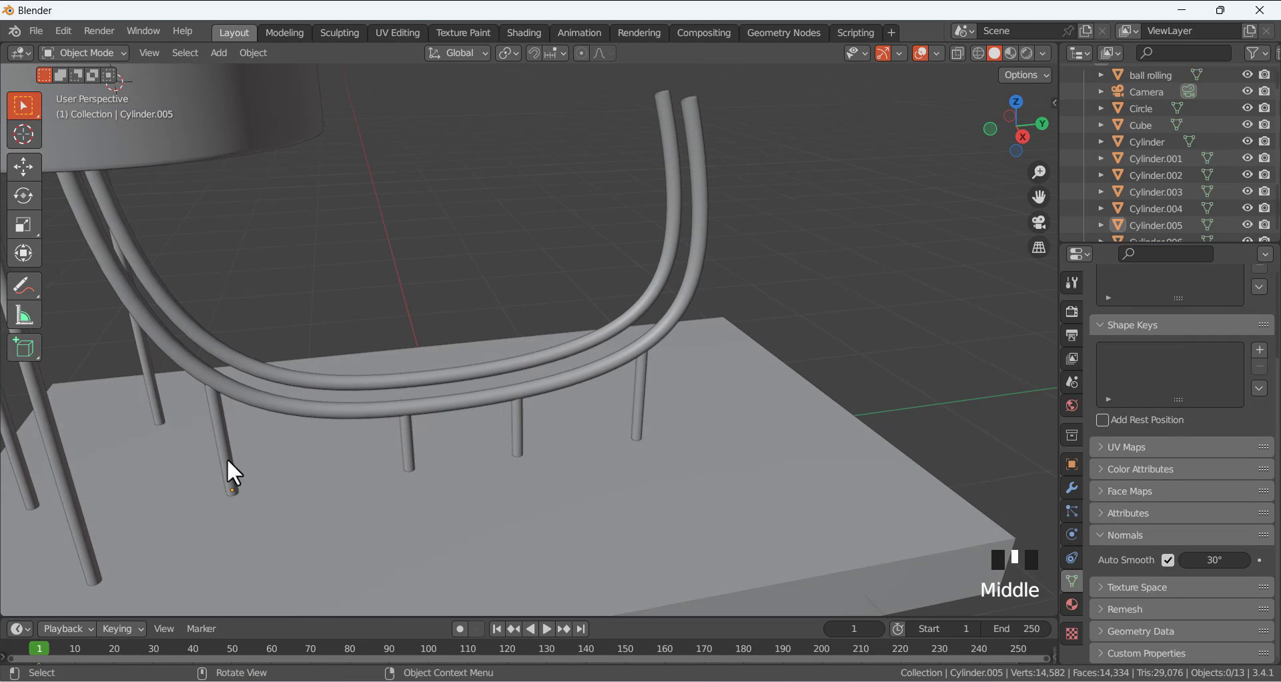
pyautogui.click(1062, 488)
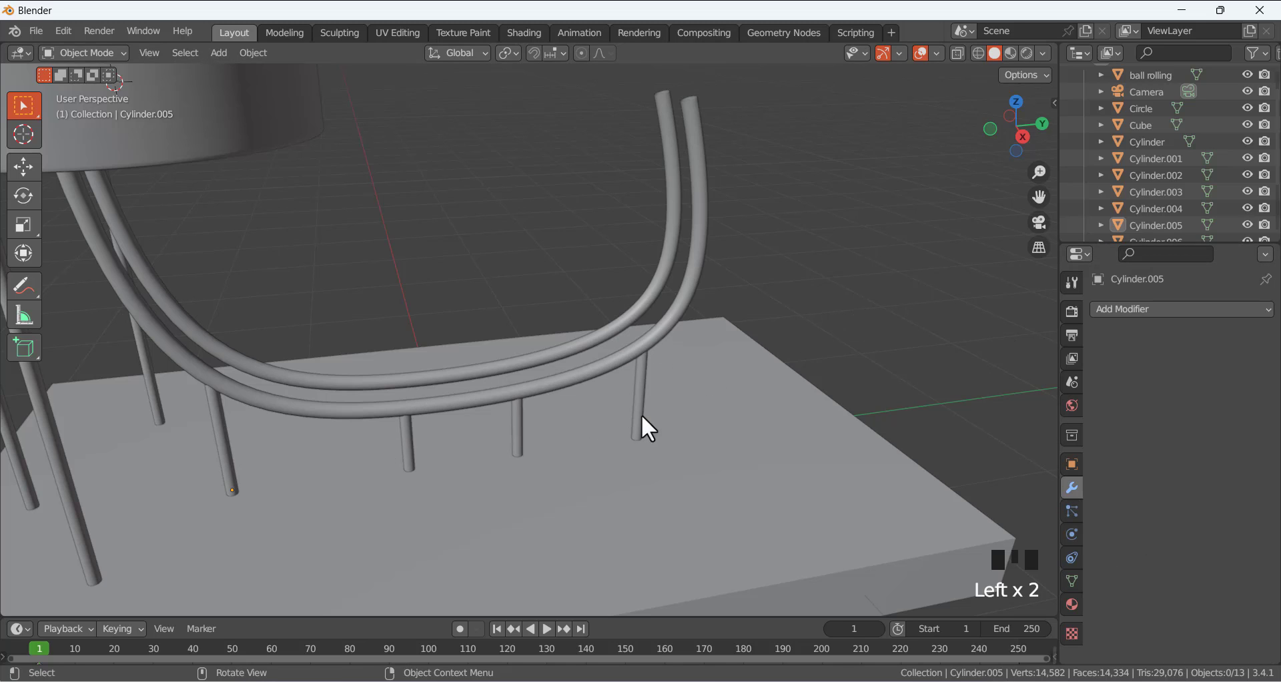
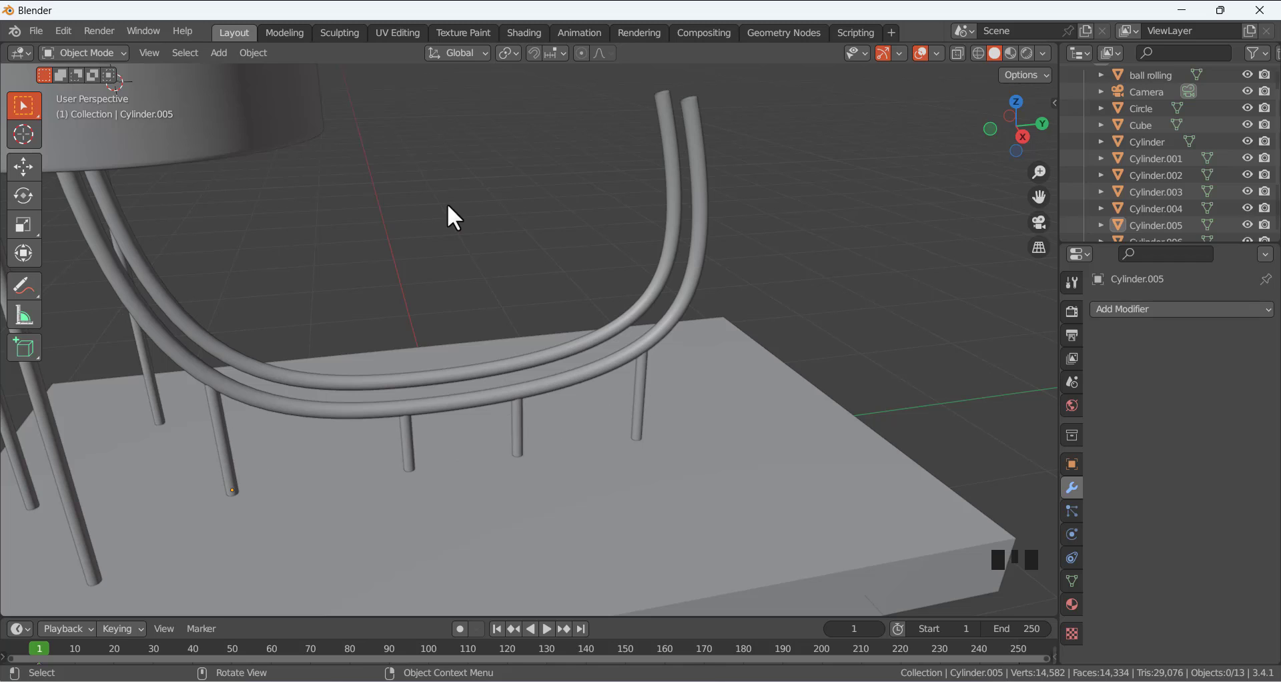
pyautogui.click(1127, 307)
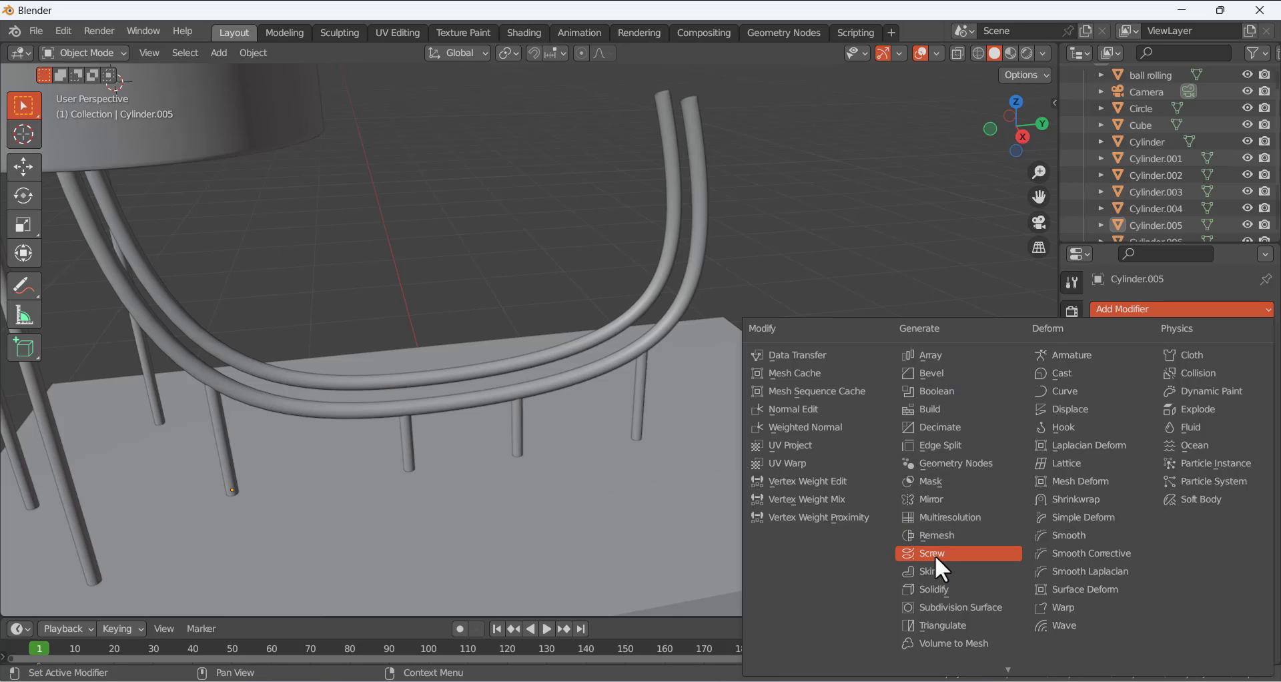
# Try to join the four short supports and the tall supports with the curved upper rail, which stays the active object.
pyautogui.click(642, 393)
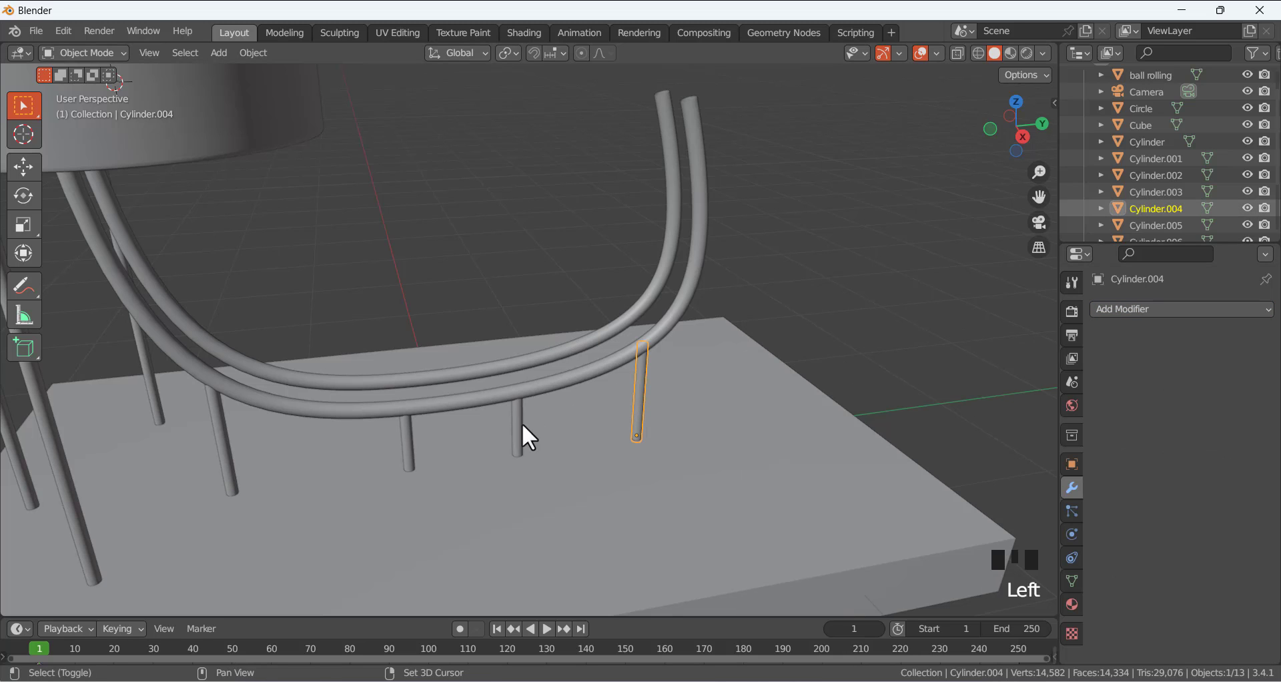
pyautogui.keyDown('shift'); pyautogui.click(497, 434); pyautogui.keyUp('shift')
pyautogui.click(638, 366)
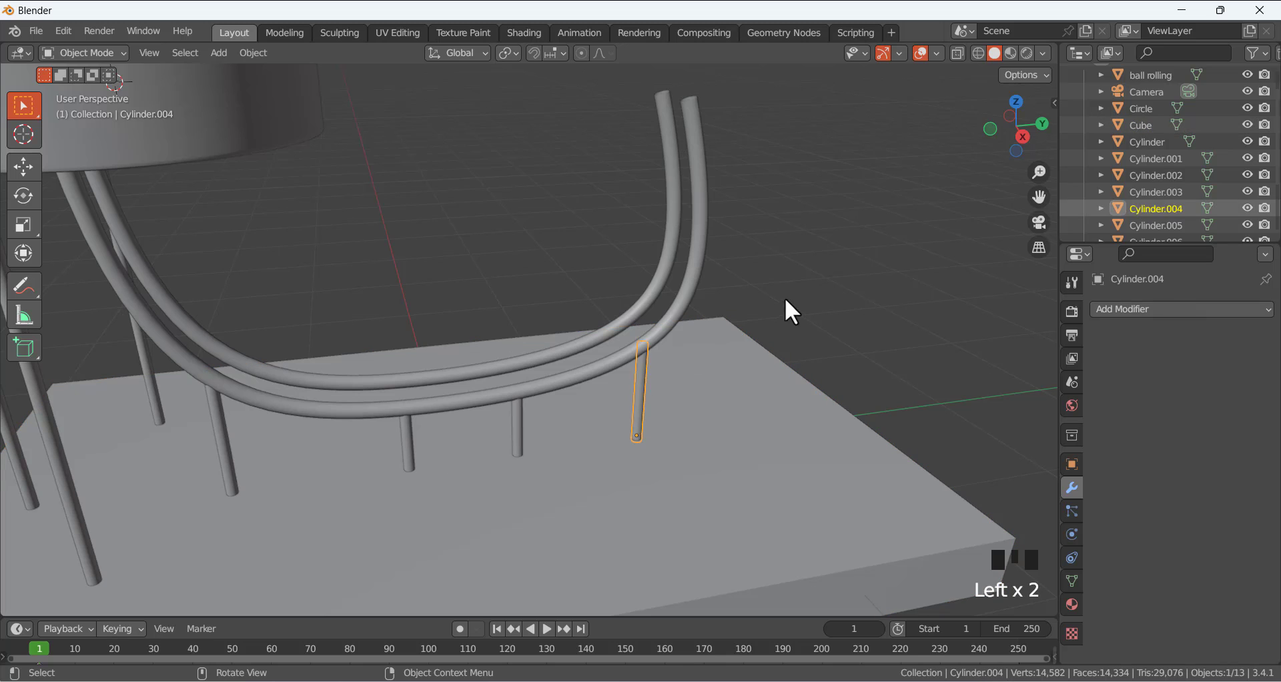
pyautogui.click(785, 298)
pyautogui.click(641, 374)
pyautogui.keyDown('shift'); pyautogui.click(517, 420); pyautogui.keyUp('shift')
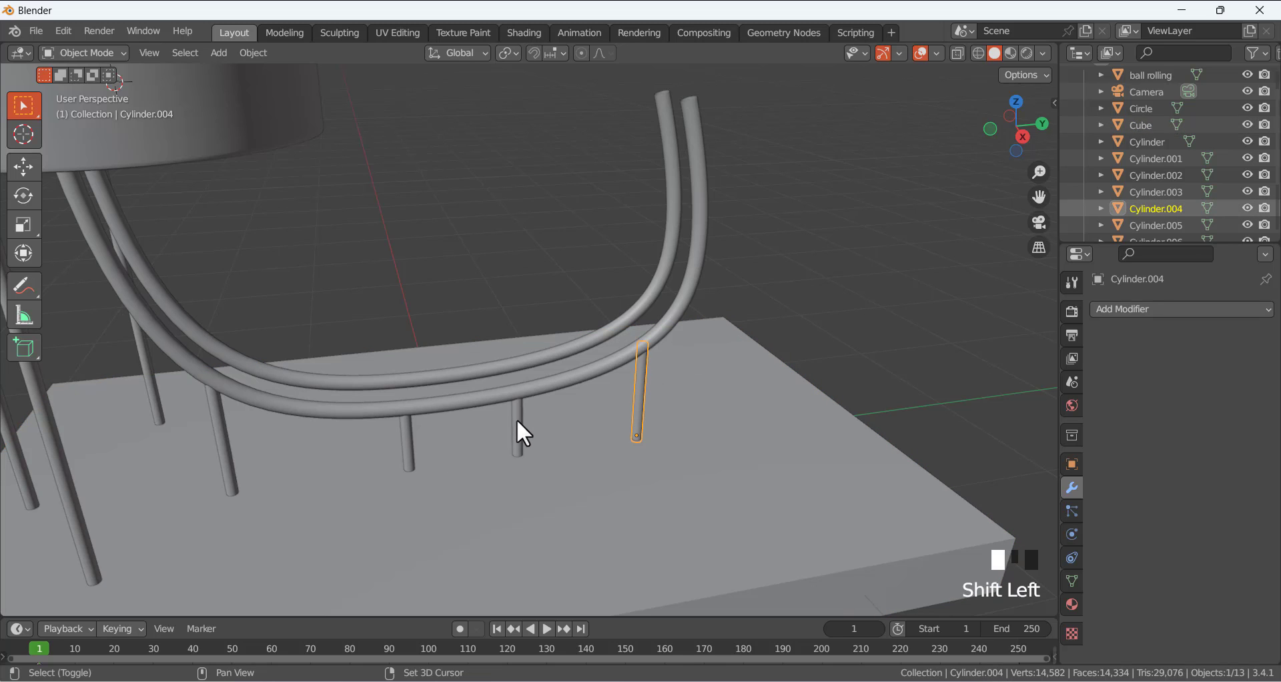
pyautogui.keyDown('shift'); pyautogui.click(412, 426); pyautogui.keyUp('shift')
pyautogui.keyDown('shift'); pyautogui.click(227, 441); pyautogui.keyUp('shift')
pyautogui.scroll(-2, 198, 335)
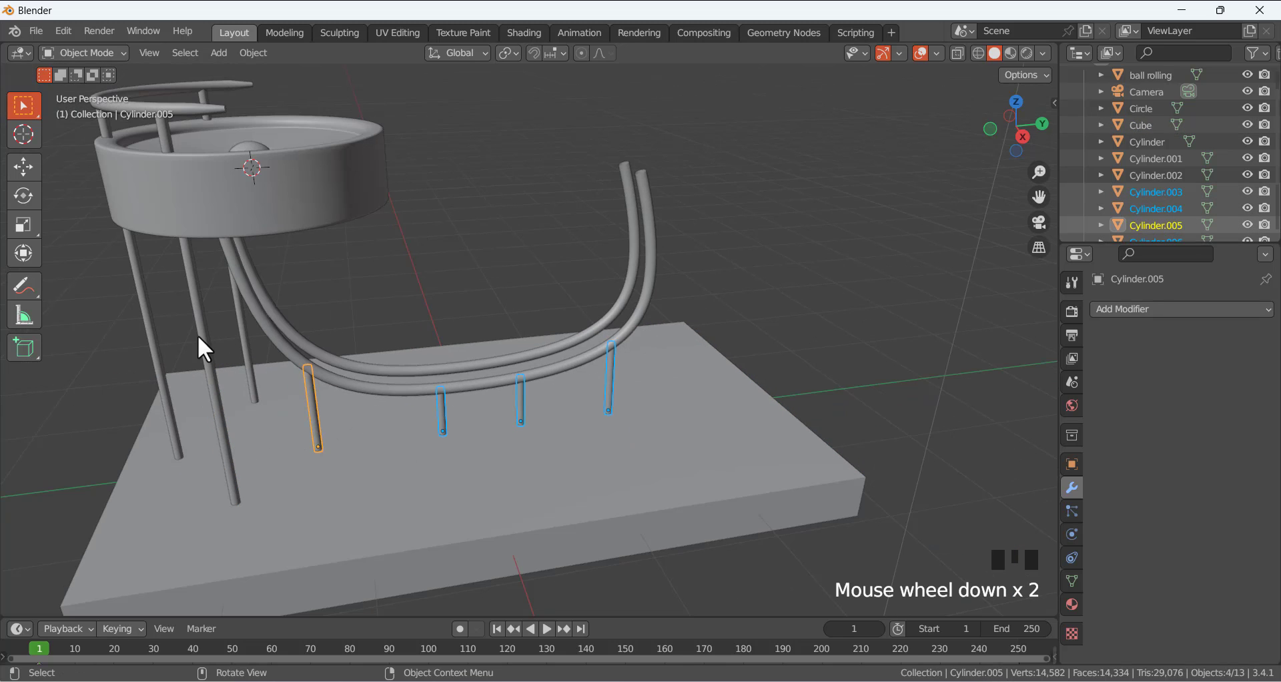
pyautogui.keyDown('shift'); pyautogui.click(205, 334); pyautogui.keyUp('shift')
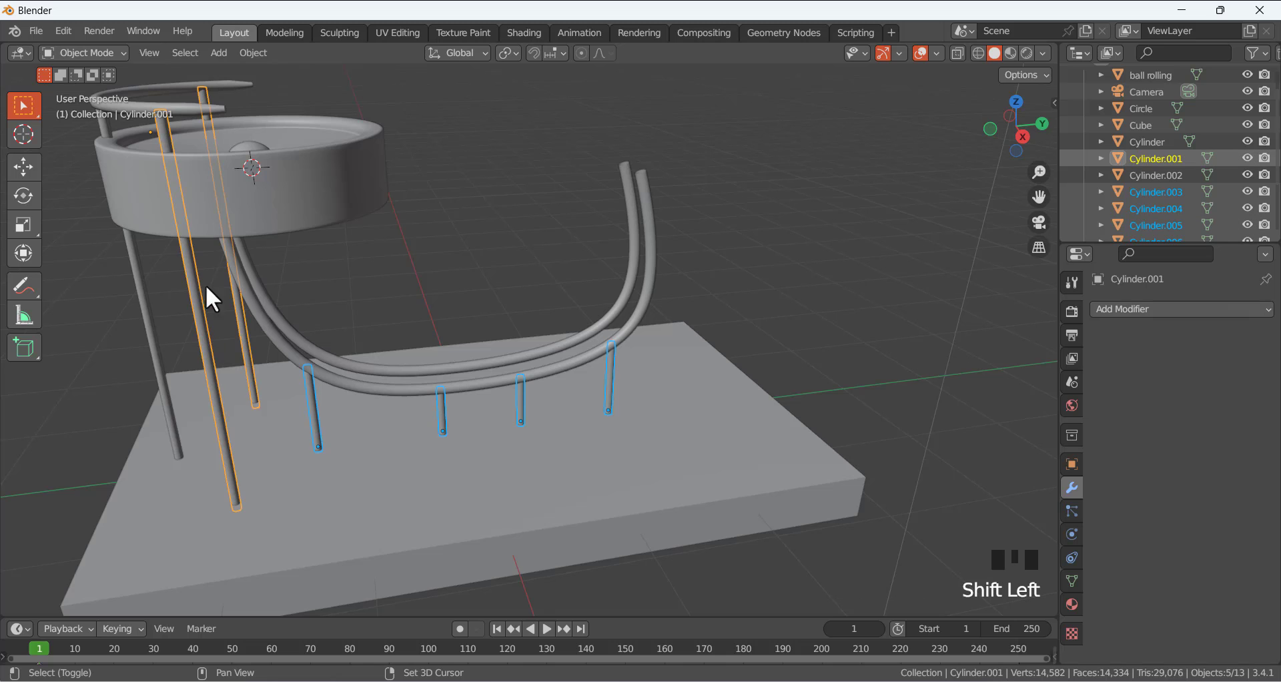
pyautogui.keyDown('shift'); pyautogui.click(130, 262); pyautogui.keyUp('shift')
pyautogui.keyDown('shift'); pyautogui.click(144, 94); pyautogui.keyUp('shift')
pyautogui.moveTo(430, 128); pyautogui.dragTo(433, 167, button='middle')
pyautogui.moveTo(471, 210)
pyautogui.mouseDown(button='middle')
pyautogui.moveTo(510, 211)
pyautogui.moveTo(510, 197)
pyautogui.moveTo(467, 218)
pyautogui.moveTo(462, 210)
pyautogui.mouseUp(button='middle')
pyautogui.scroll(-2, 462, 212)
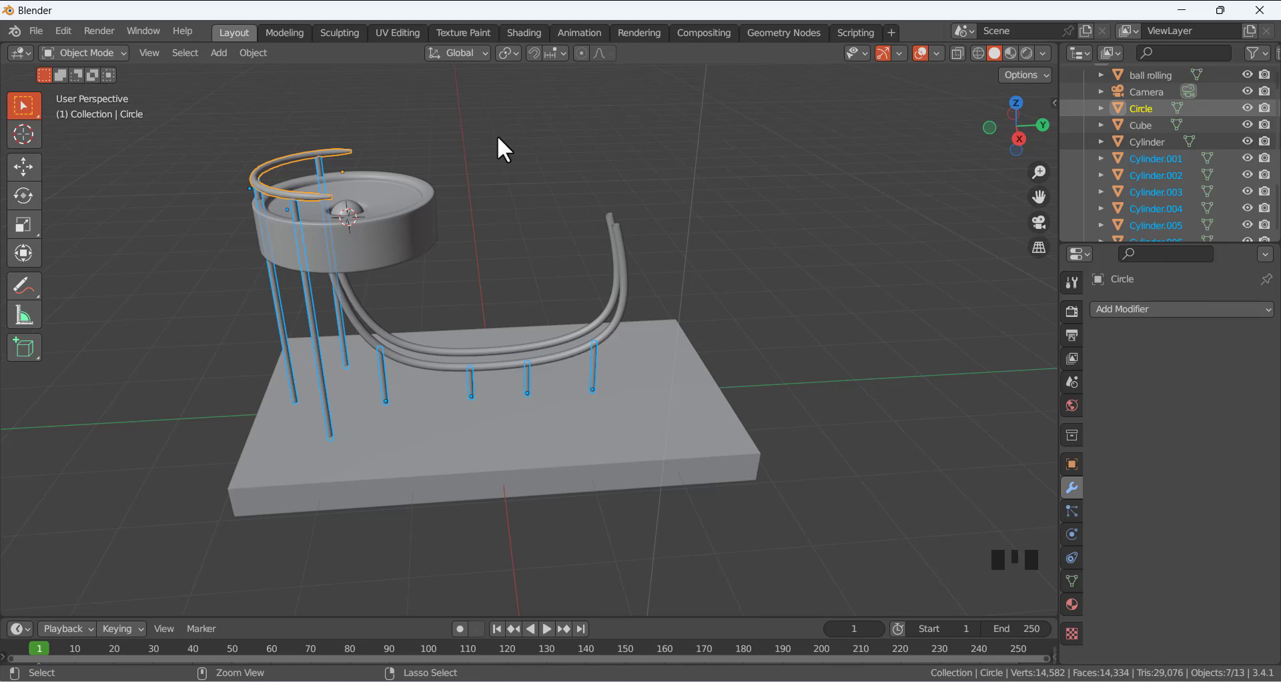
pyautogui.hotkey('ctrl', 'j')
pyautogui.click(702, 146)
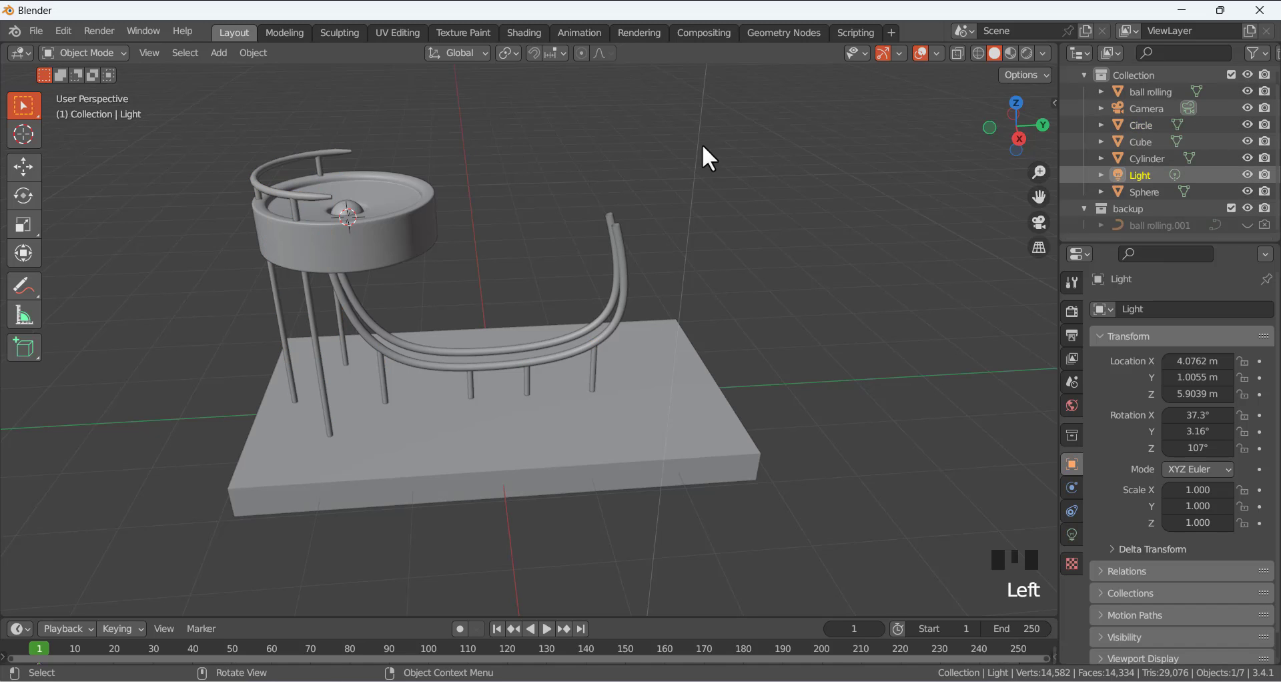
pyautogui.click(527, 375)
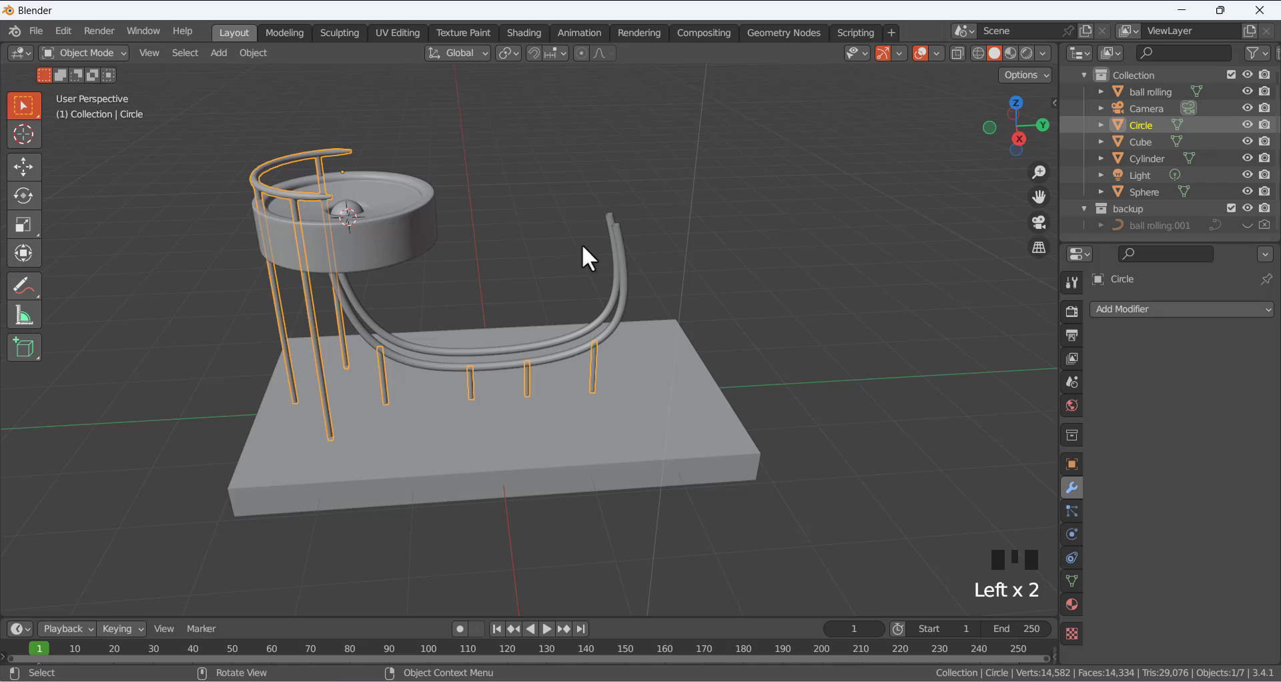
pyautogui.click(483, 275)
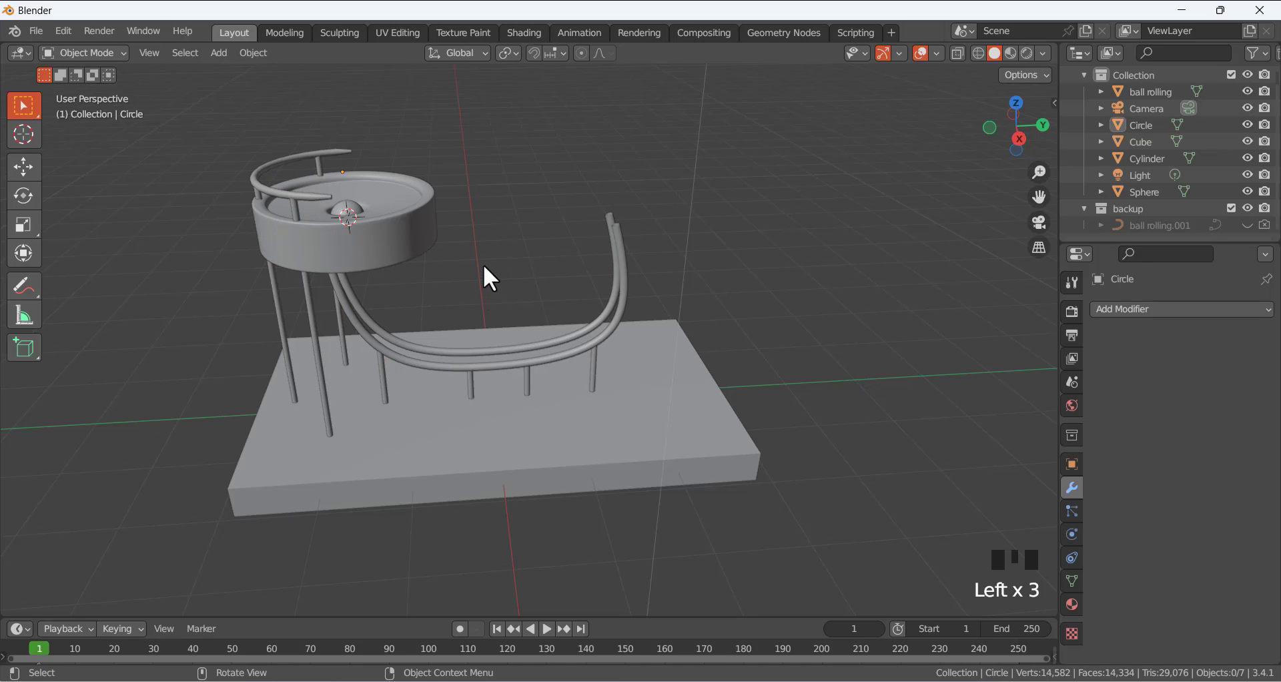
# Undo the joining of the supports with the upper rail.
pyautogui.hotkey('ctrl', 'z')
pyautogui.hotkey('ctrl', 'z')
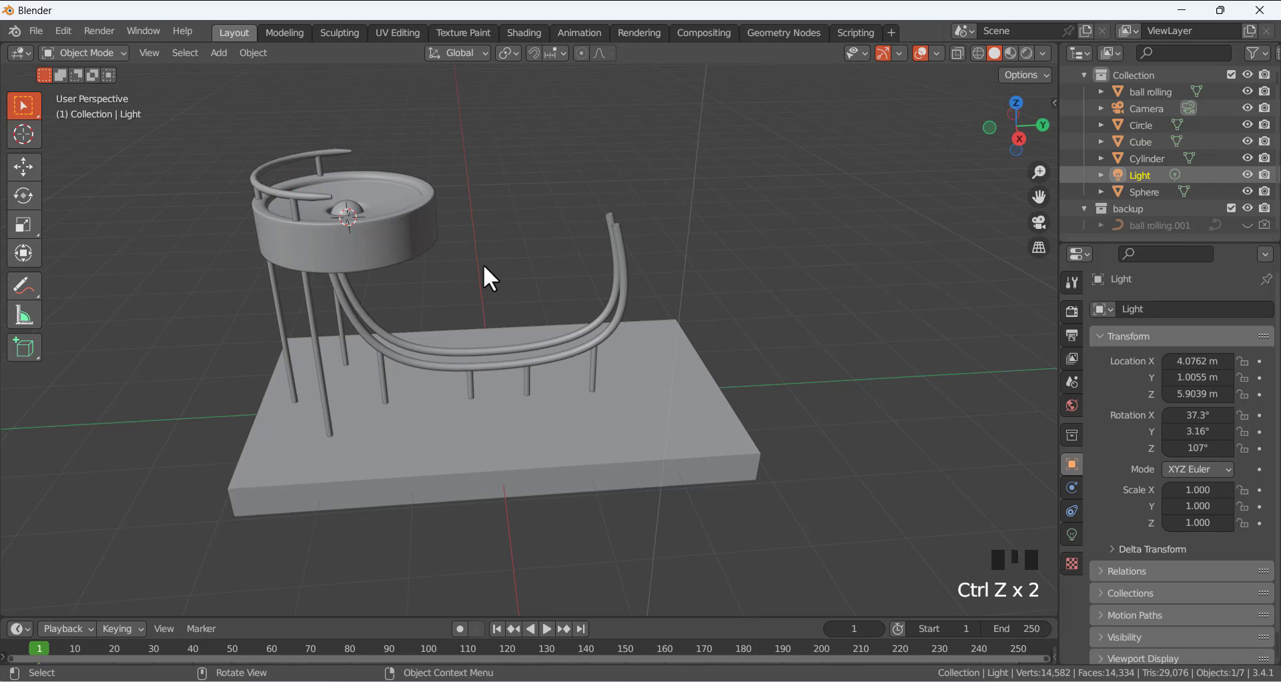
pyautogui.click(323, 386)
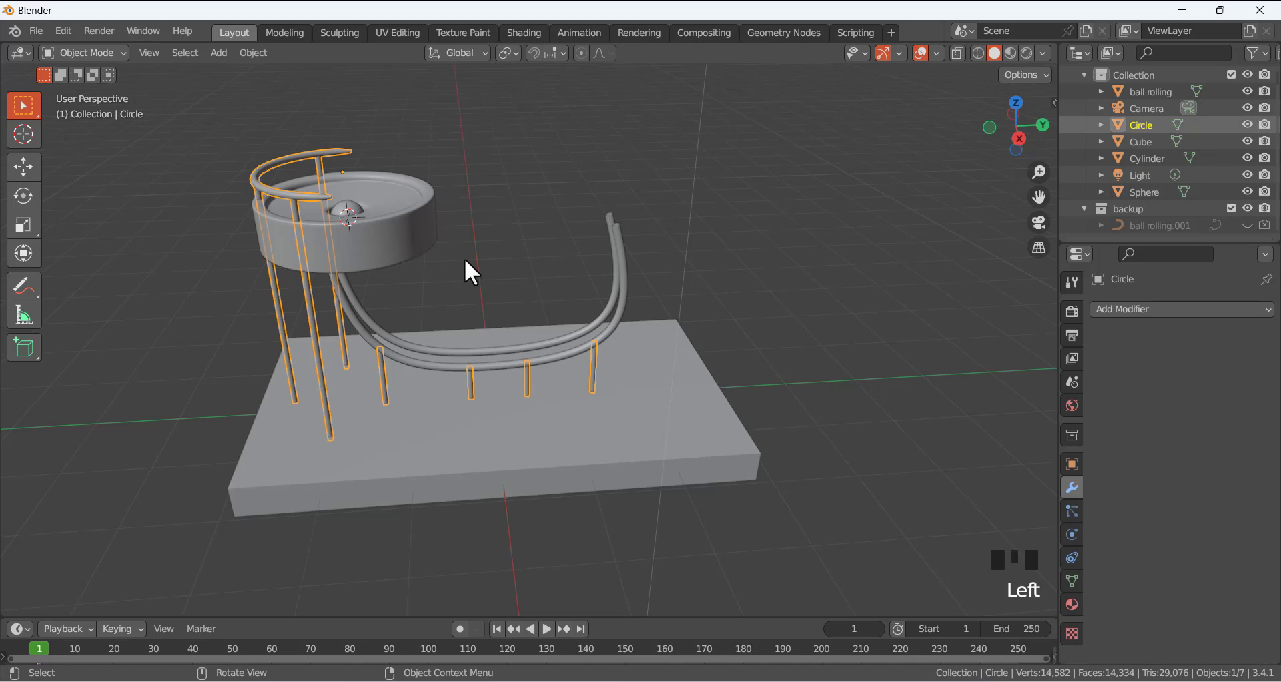
pyautogui.hotkey('ctrl', 'z')
pyautogui.hotkey('ctrl', 'z')
pyautogui.hotkey('ctrl', 'z')
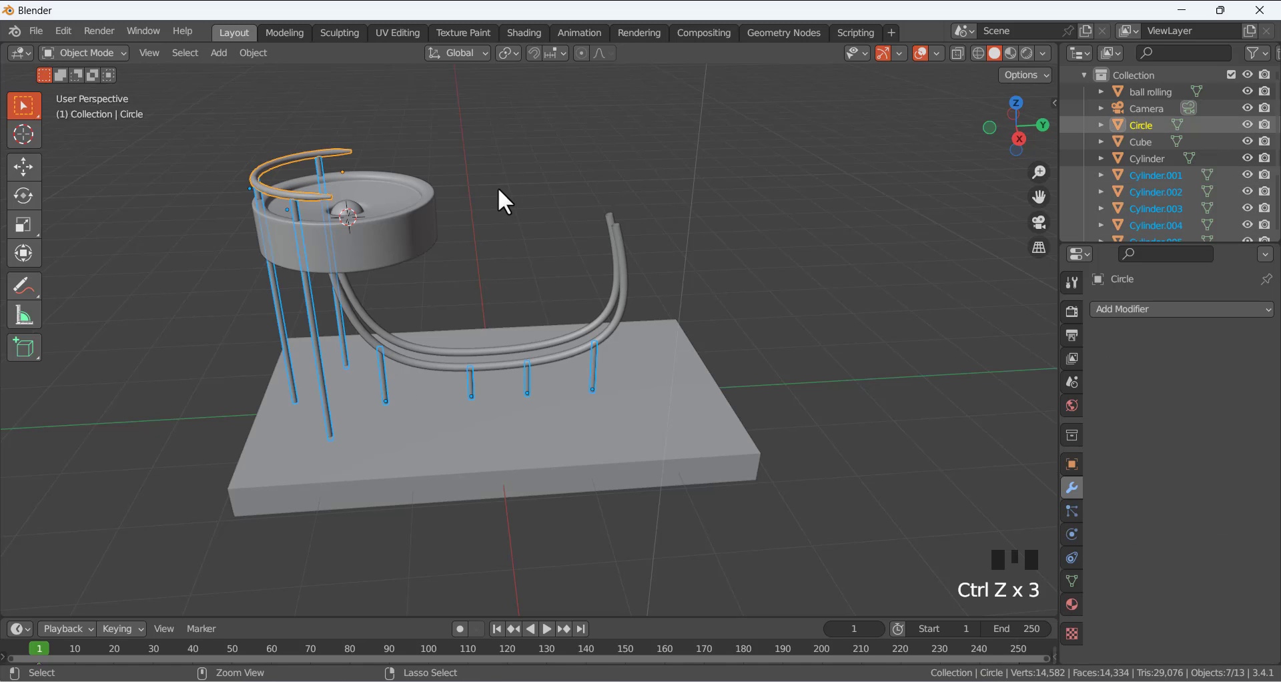
# Join the four short supports beneath the curved track into a single object.
pyautogui.click(500, 193)
pyautogui.scroll(2, 595, 363)
pyautogui.click(615, 374)
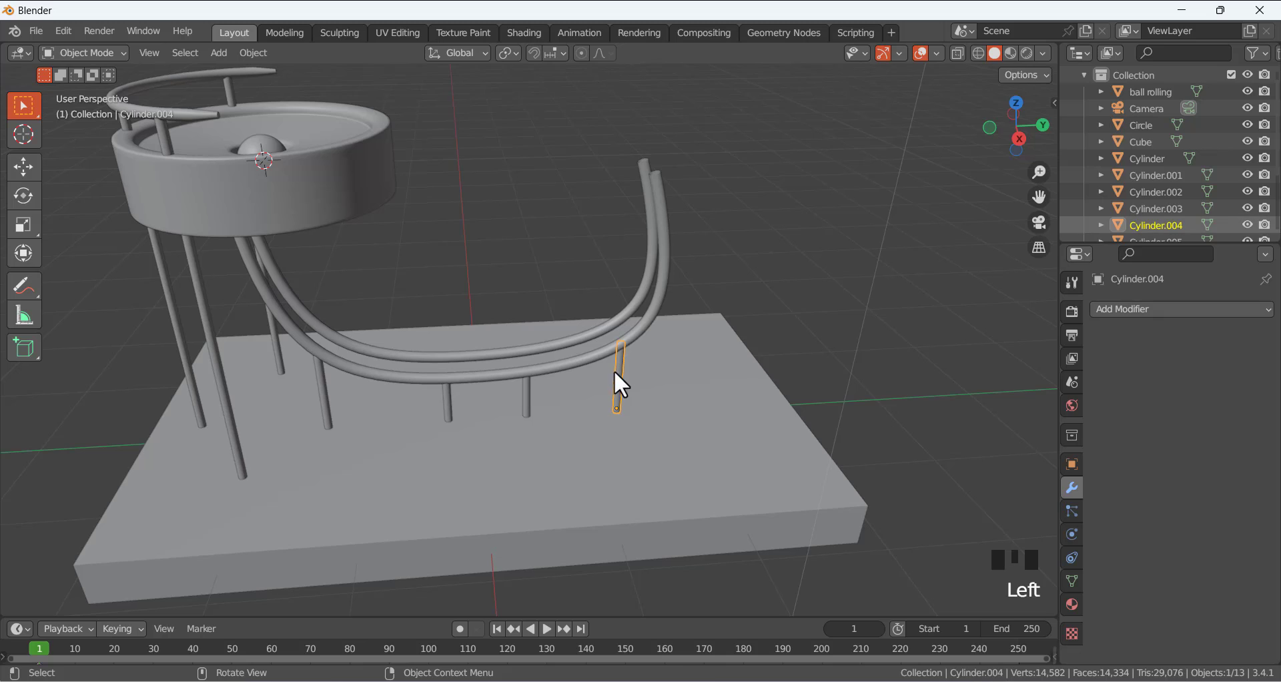
pyautogui.keyDown('shift'); pyautogui.click(527, 392); pyautogui.keyUp('shift')
pyautogui.keyDown('shift'); pyautogui.click(448, 399); pyautogui.keyUp('shift')
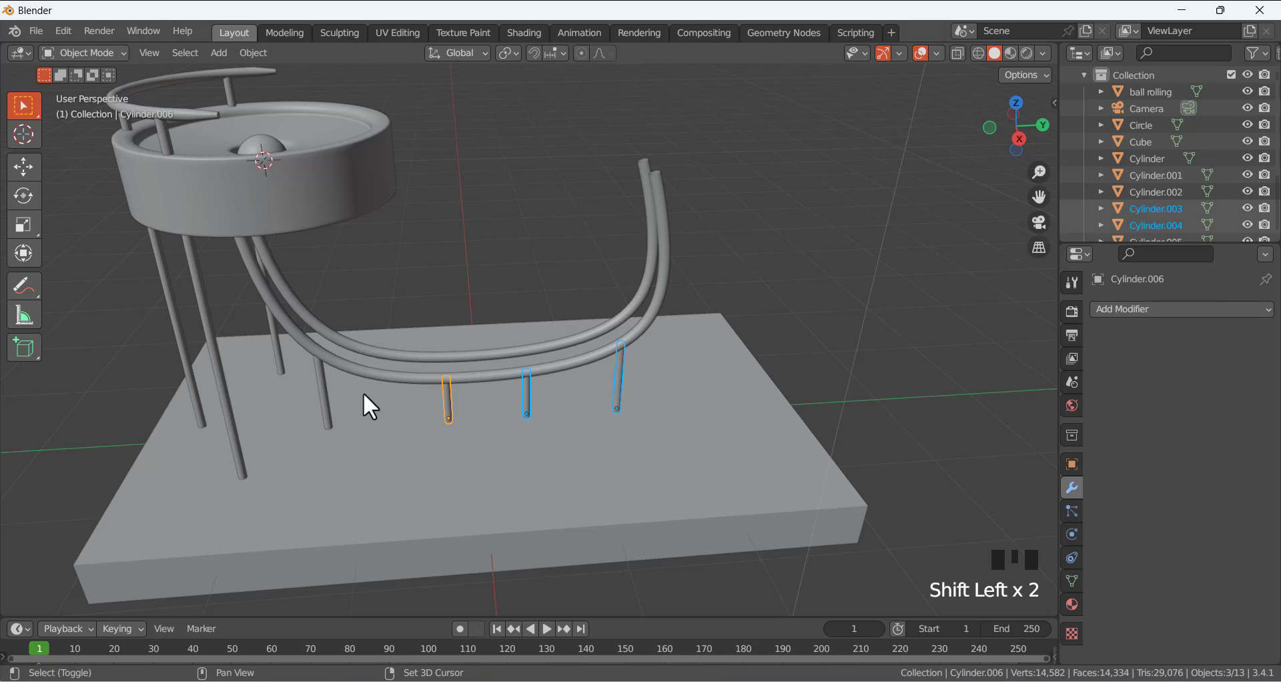
pyautogui.keyDown('shift'); pyautogui.click(322, 386); pyautogui.keyUp('shift')
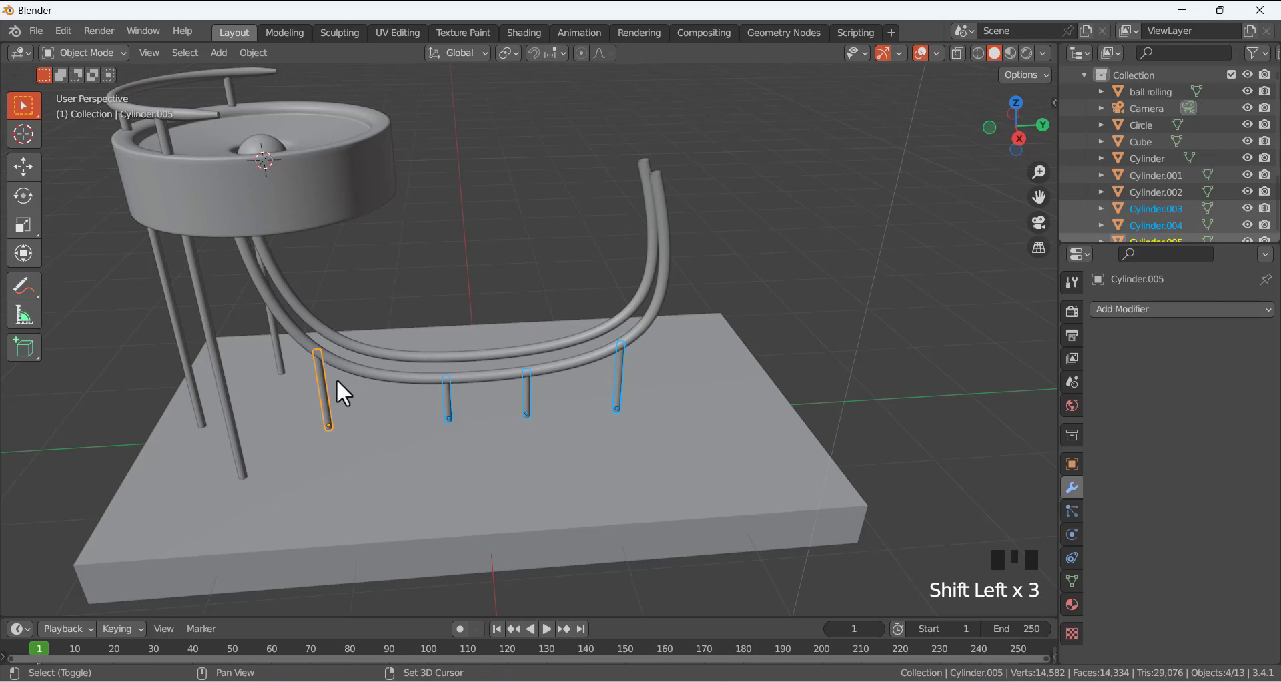
pyautogui.hotkey('ctrl', 'j')
pyautogui.click(483, 233)
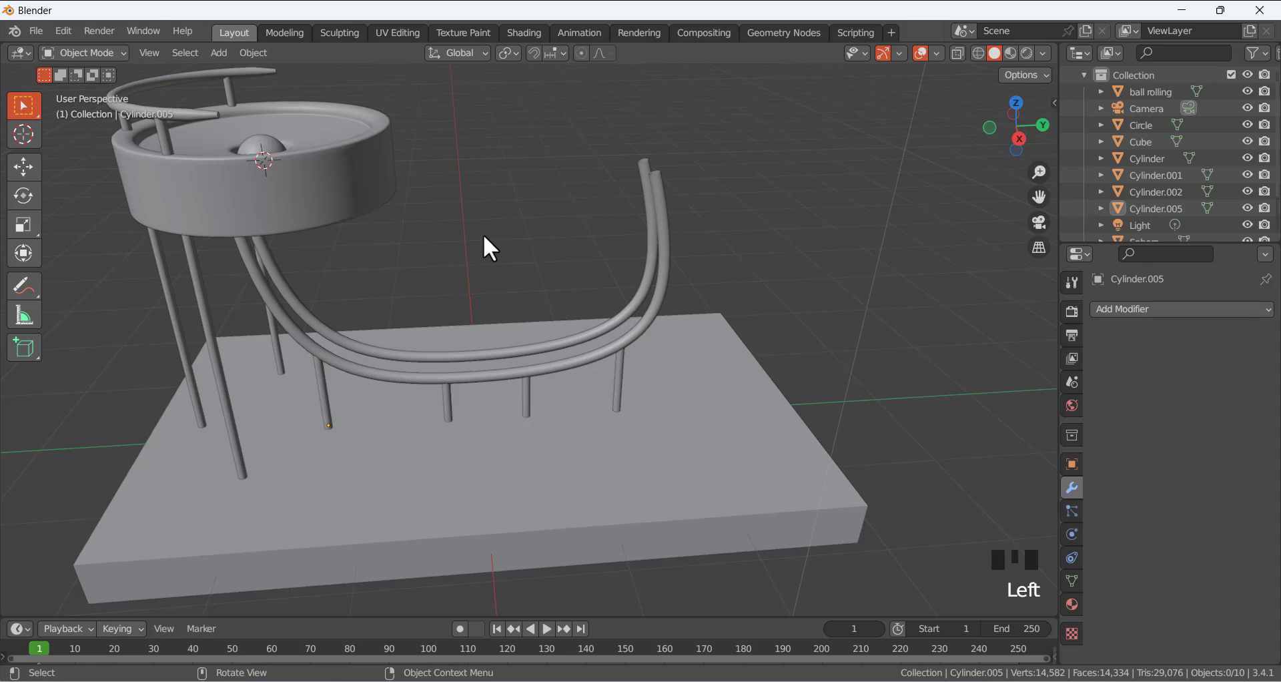
# Mirror the joined short supports along X using the base Cube as mirror object, and apply the modifier.
pyautogui.click(524, 390)
pyautogui.click(1115, 311)
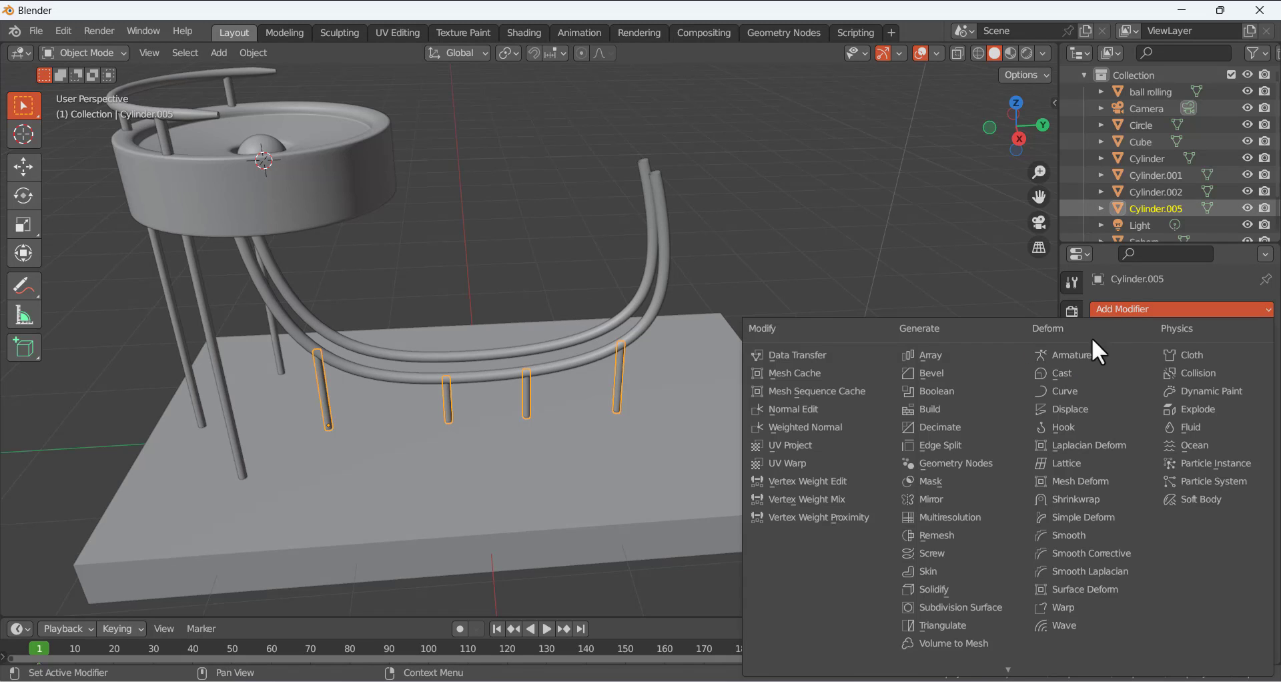
pyautogui.click(934, 498)
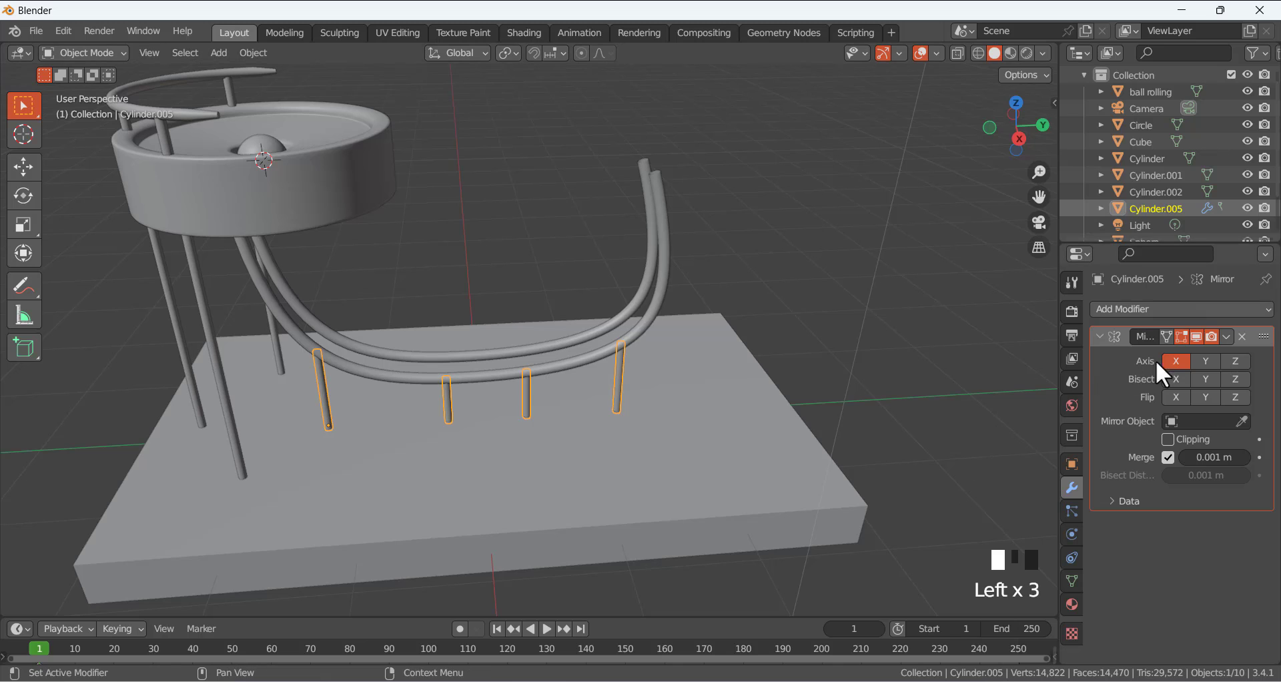
pyautogui.click(1242, 421)
pyautogui.click(642, 453)
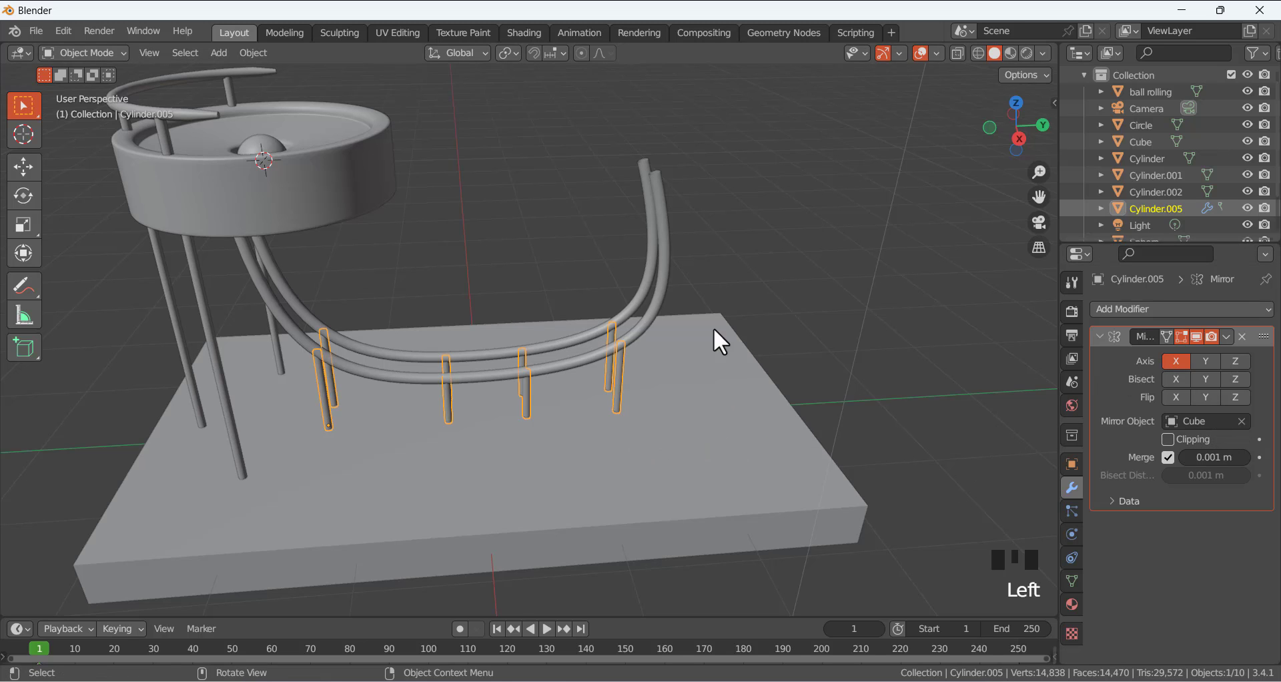
pyautogui.moveTo(714, 330); pyautogui.dragTo(589, 454, button='middle')
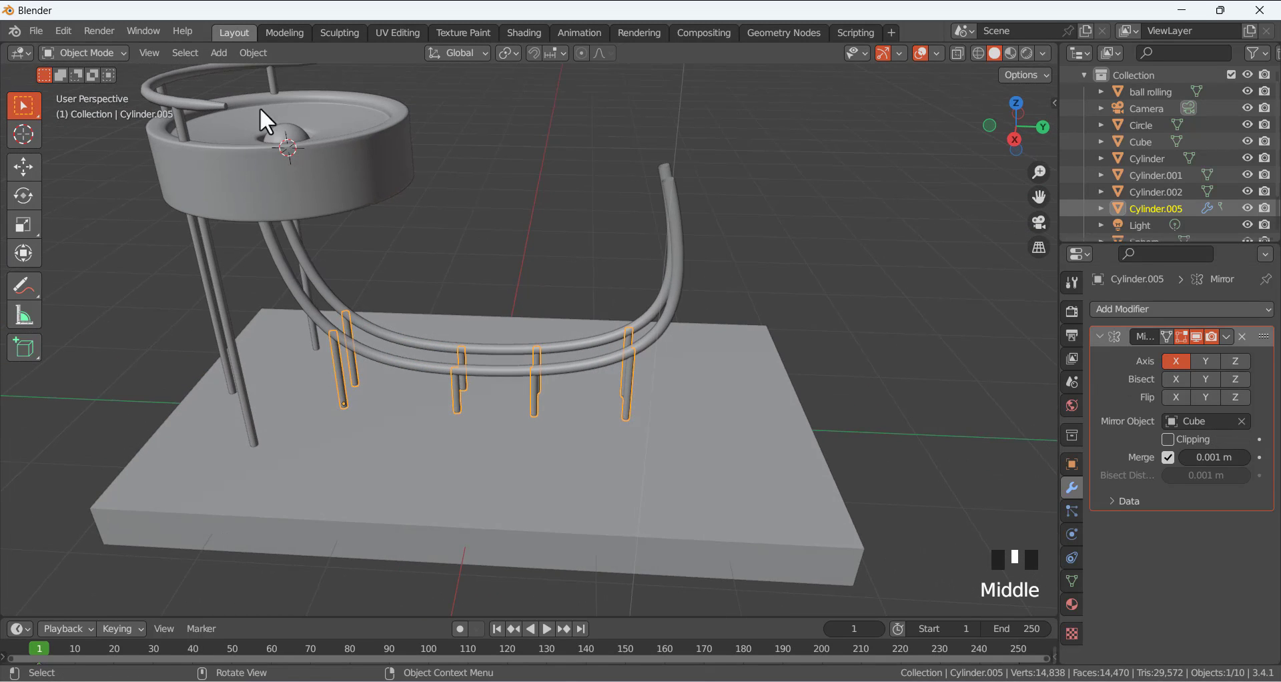
pyautogui.moveTo(431, 214); pyautogui.dragTo(499, 195, button='middle')
pyautogui.click(499, 194)
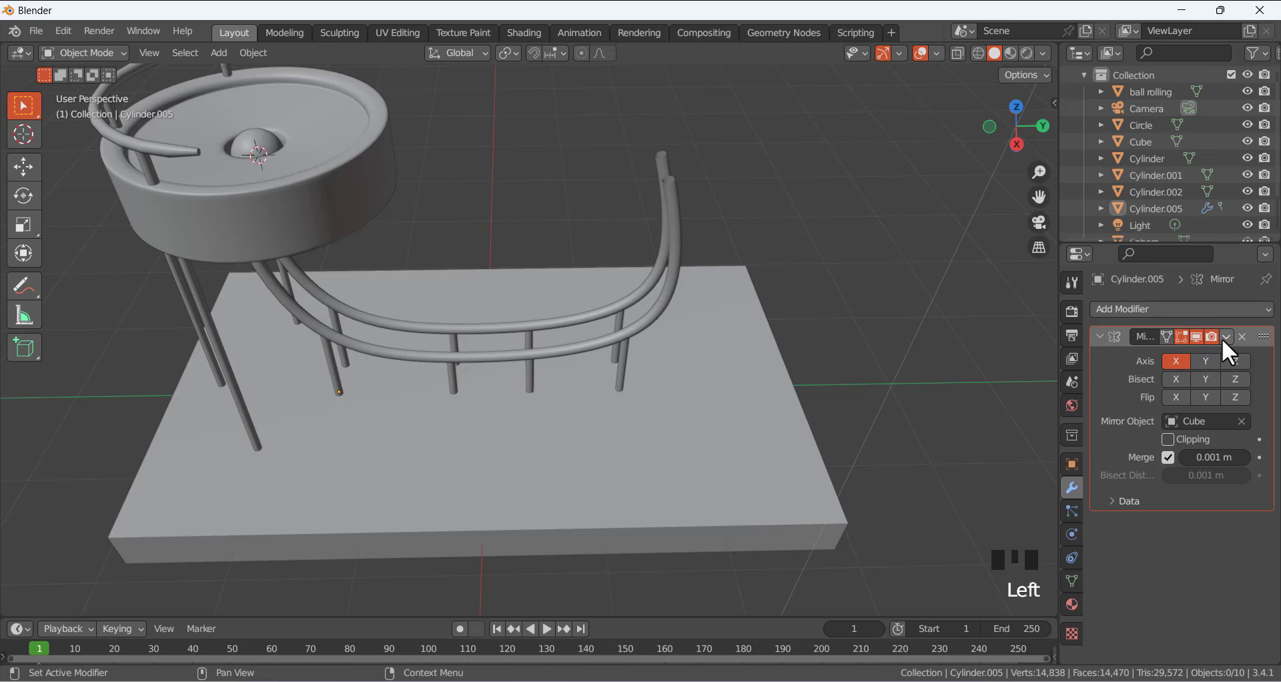
pyautogui.click(1225, 338)
pyautogui.click(1164, 351)
# Join the short supports, the tall supports and the curved upper rail into one object, with a tall support as the active object.
pyautogui.click(627, 370)
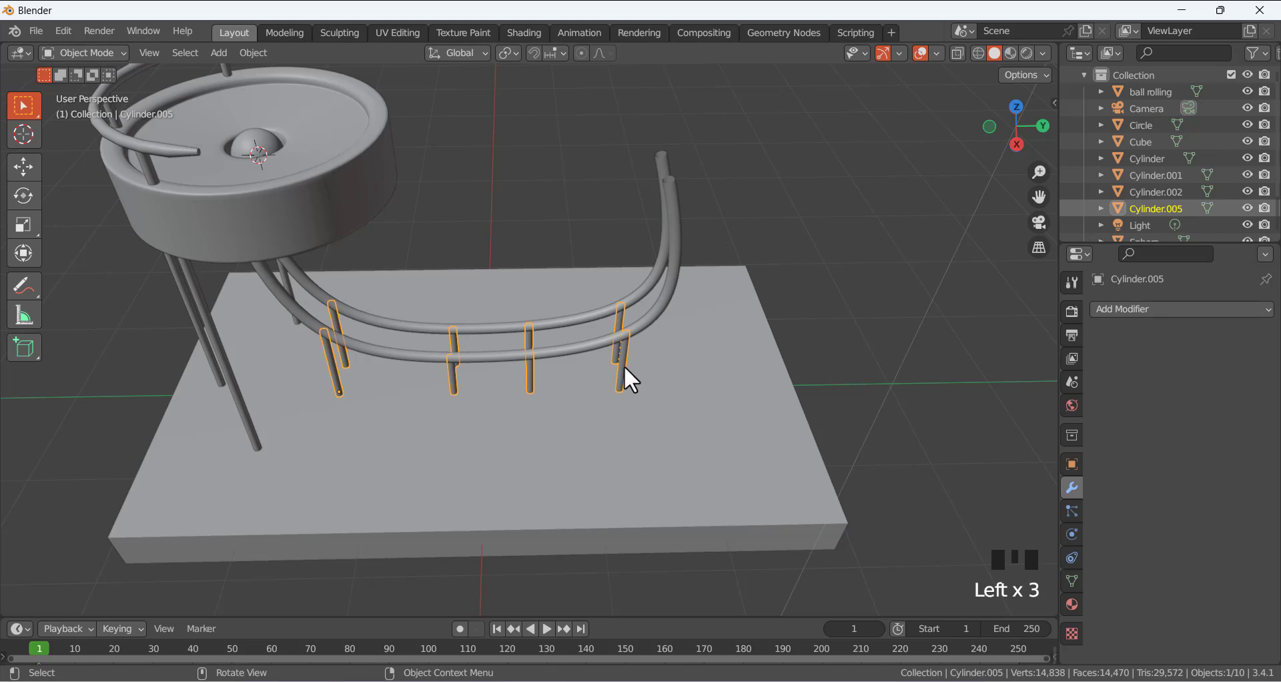
pyautogui.keyDown('shift'); pyautogui.click(224, 350); pyautogui.keyUp('shift')
pyautogui.keyDown('shift'); pyautogui.click(155, 148); pyautogui.keyUp('shift')
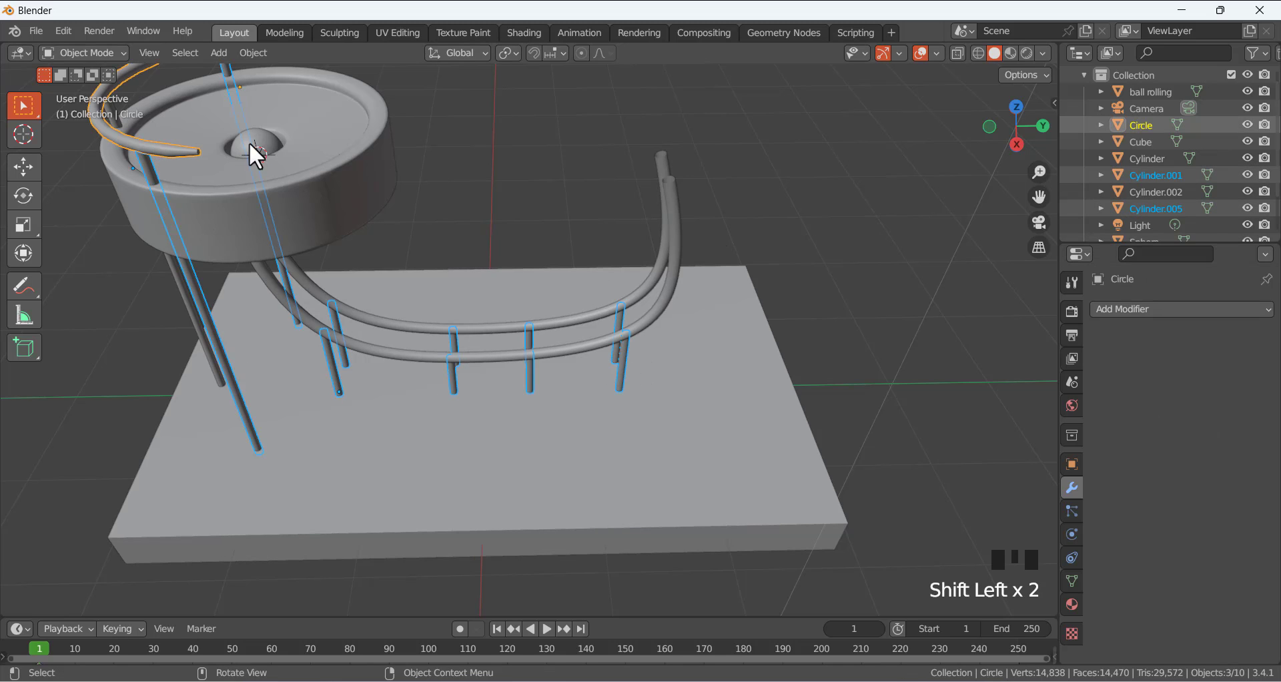
pyautogui.keyDown('shift'); pyautogui.click(108, 108); pyautogui.keyUp('shift')
pyautogui.scroll(-2, 500, 182)
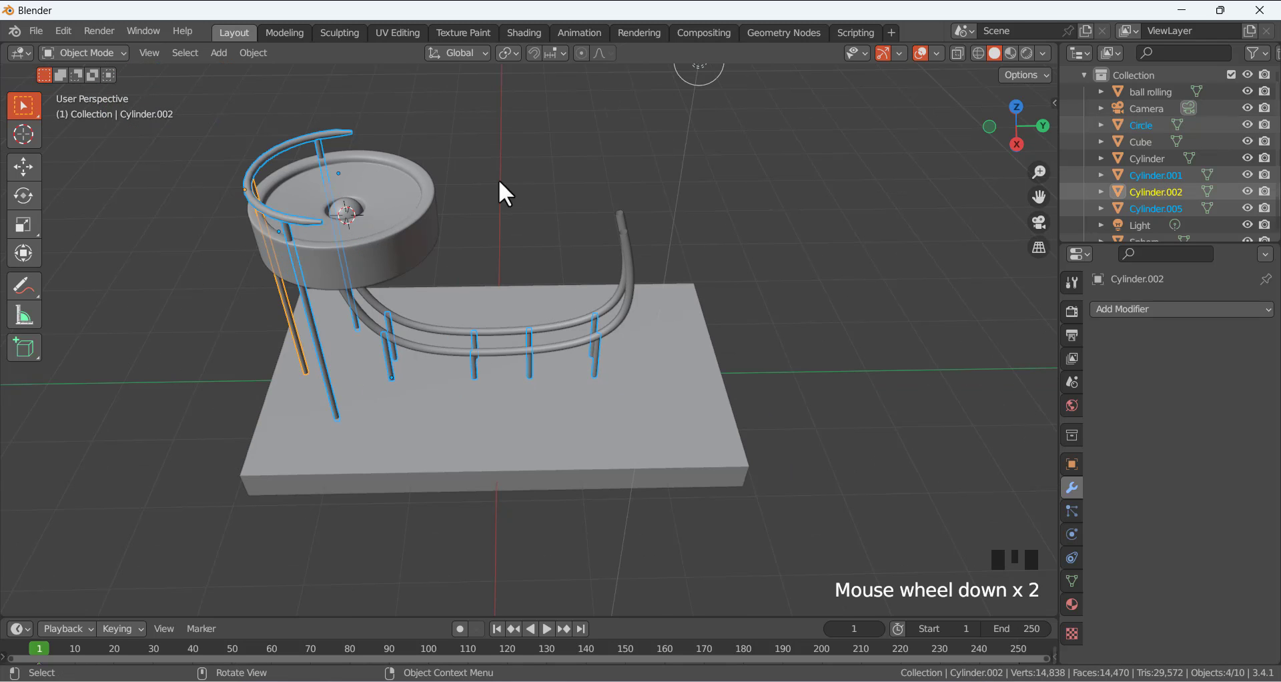
pyautogui.hotkey('ctrl', 'j')
pyautogui.click(511, 170)
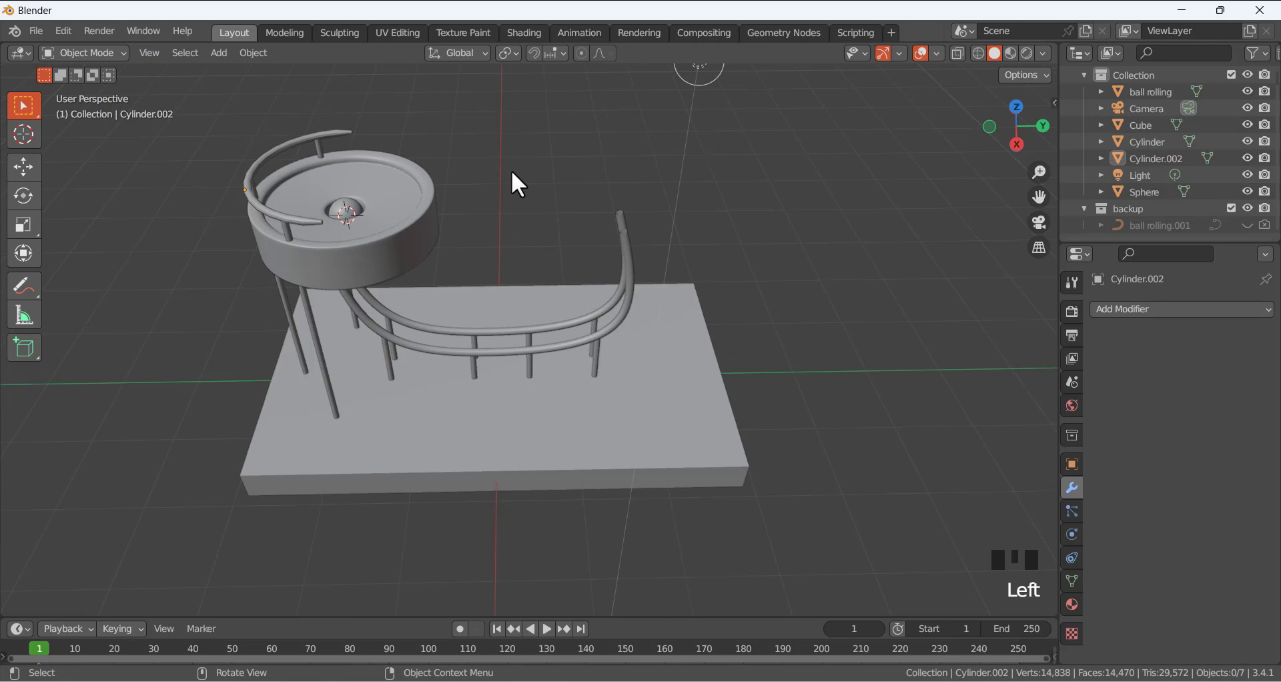
pyautogui.moveTo(522, 172); pyautogui.dragTo(629, 238, button='middle')
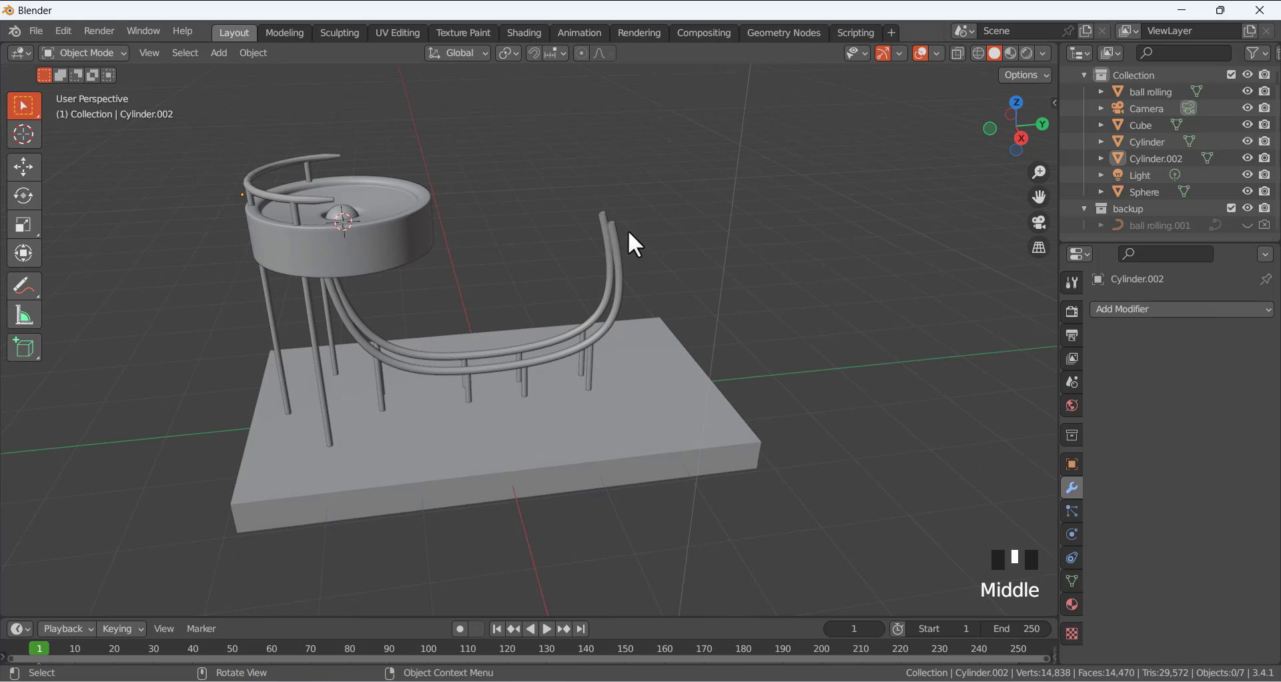
pyautogui.click(625, 238)
pyautogui.click(493, 170)
pyautogui.moveTo(518, 163); pyautogui.dragTo(687, 238, button='middle')
pyautogui.scroll(-2, 502, 177)
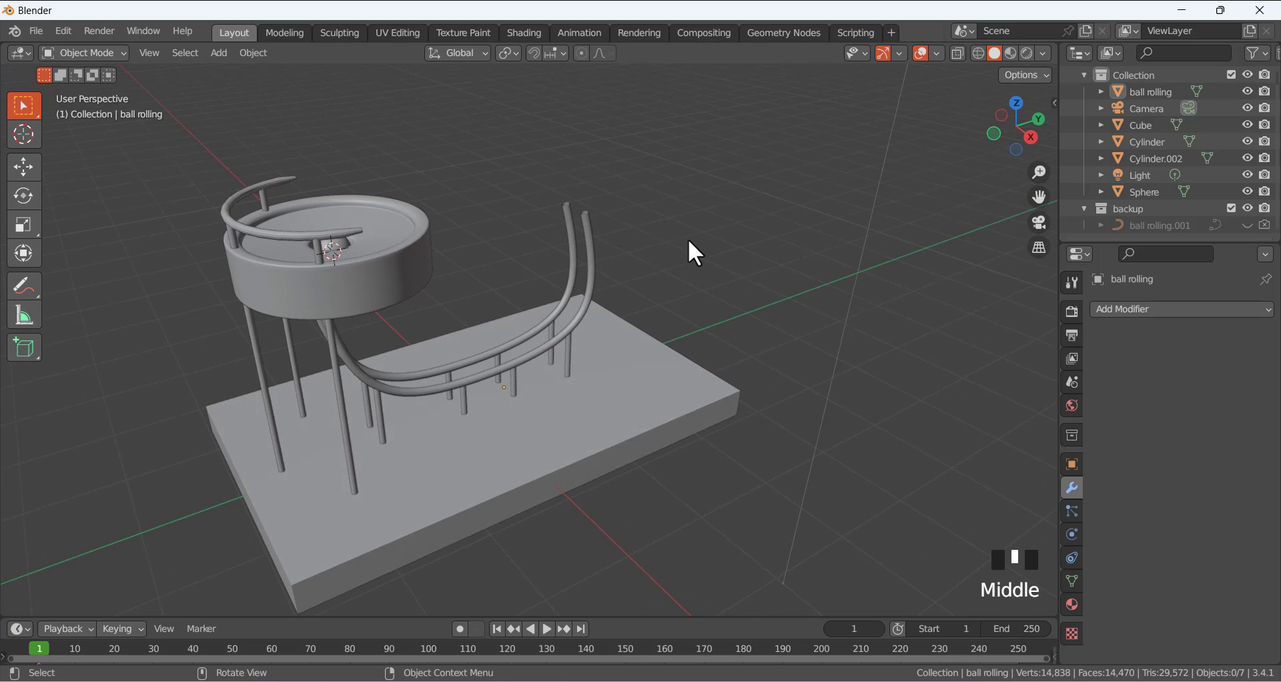
pyautogui.scroll(-2, 667, 243)
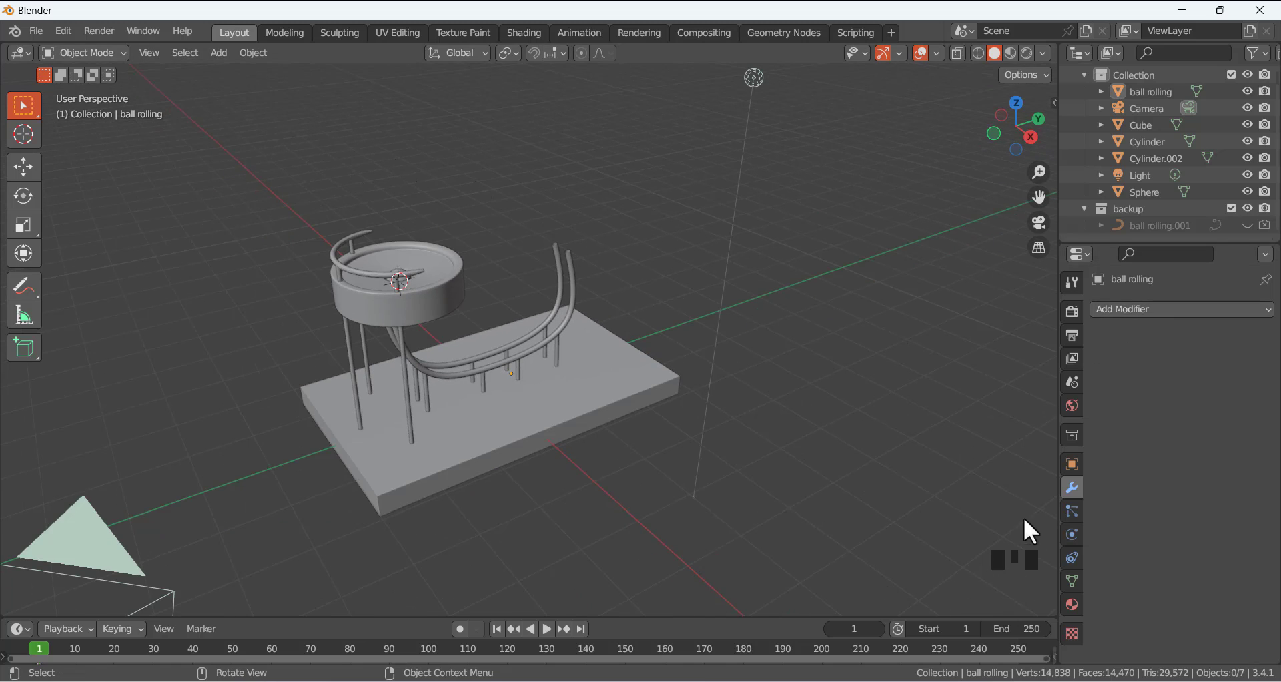
# Show the viewport in rendered shading and set the render engine to Cycles.
pyautogui.click(1027, 53)
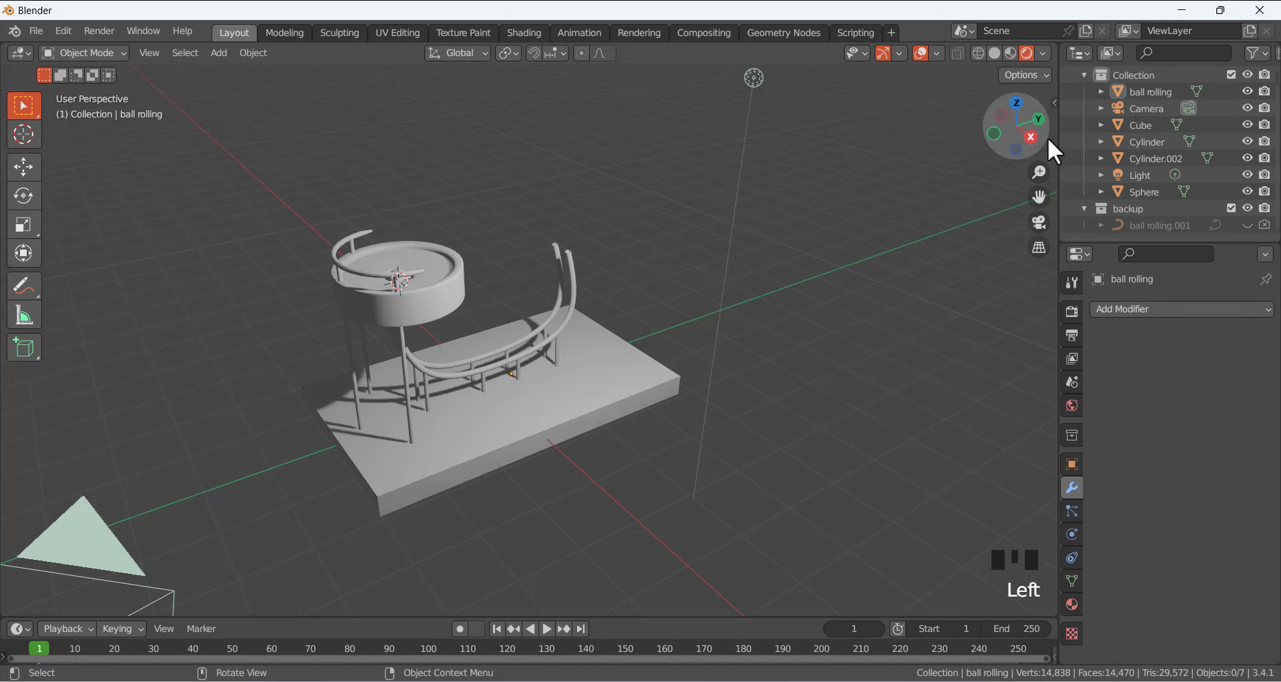
pyautogui.click(1071, 312)
pyautogui.click(1206, 309)
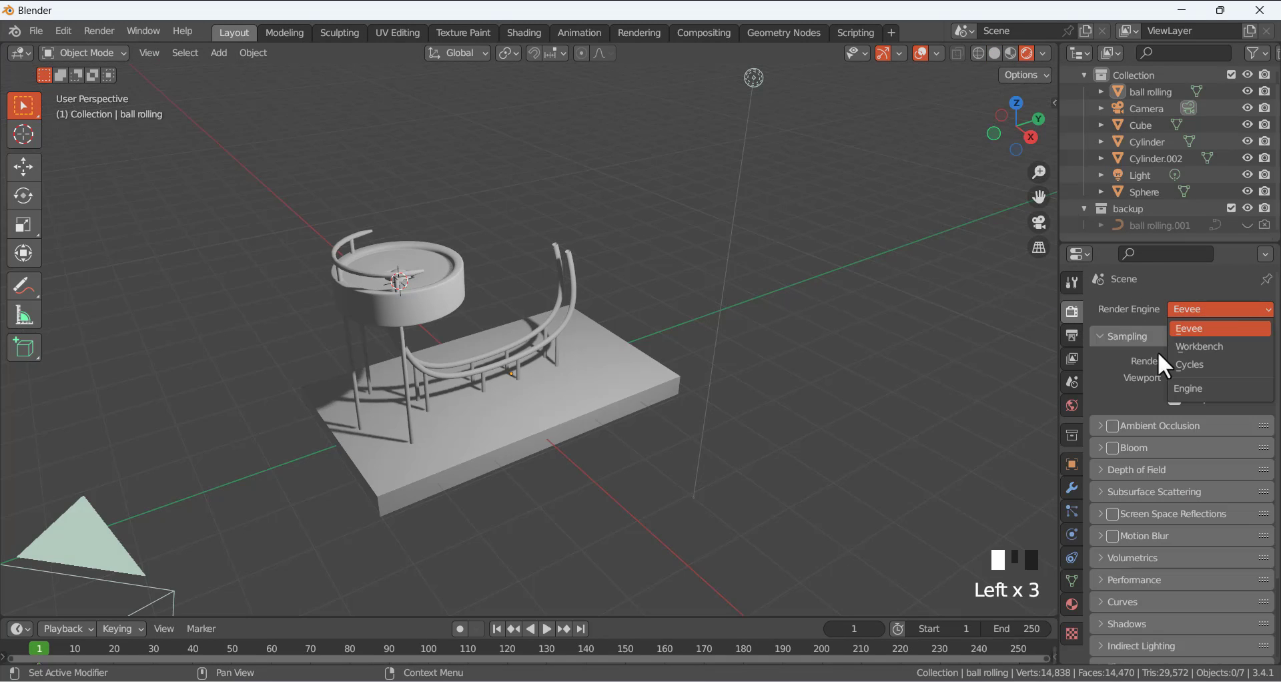
pyautogui.click(1187, 368)
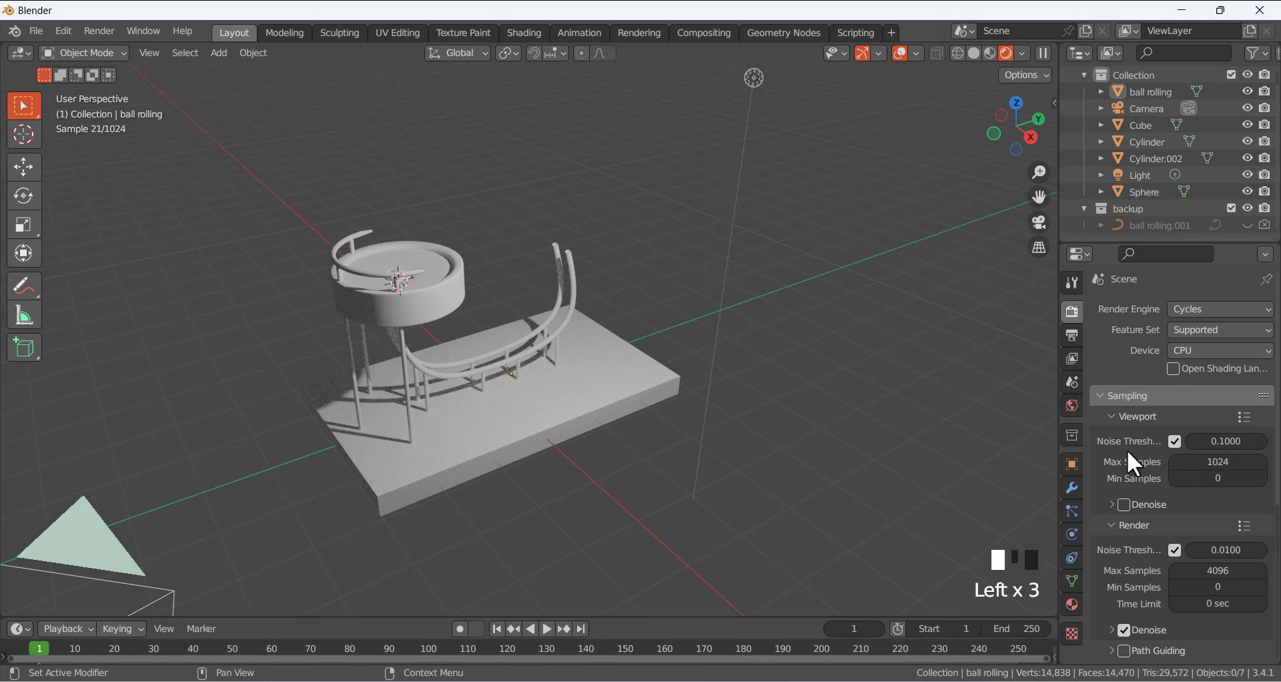
# Enable Denoise for the viewport sampling.
pyautogui.scroll(-3, 1131, 495)
pyautogui.scroll(3, 1140, 411)
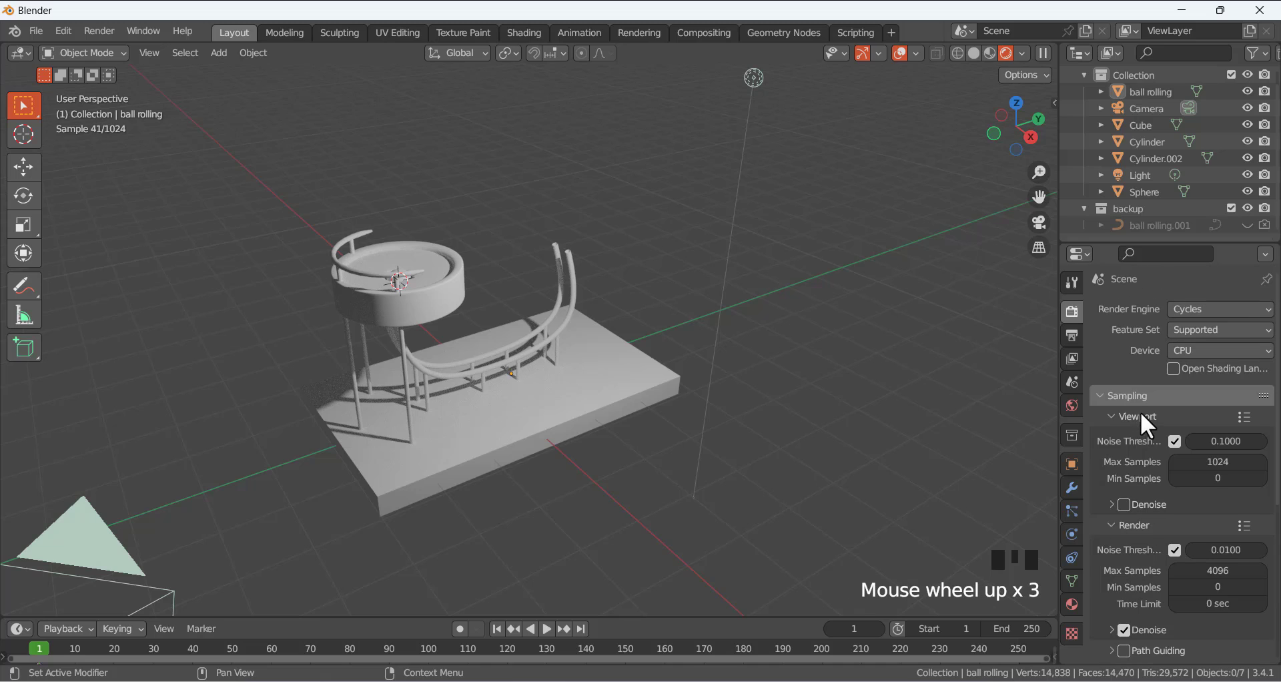
pyautogui.click(1124, 505)
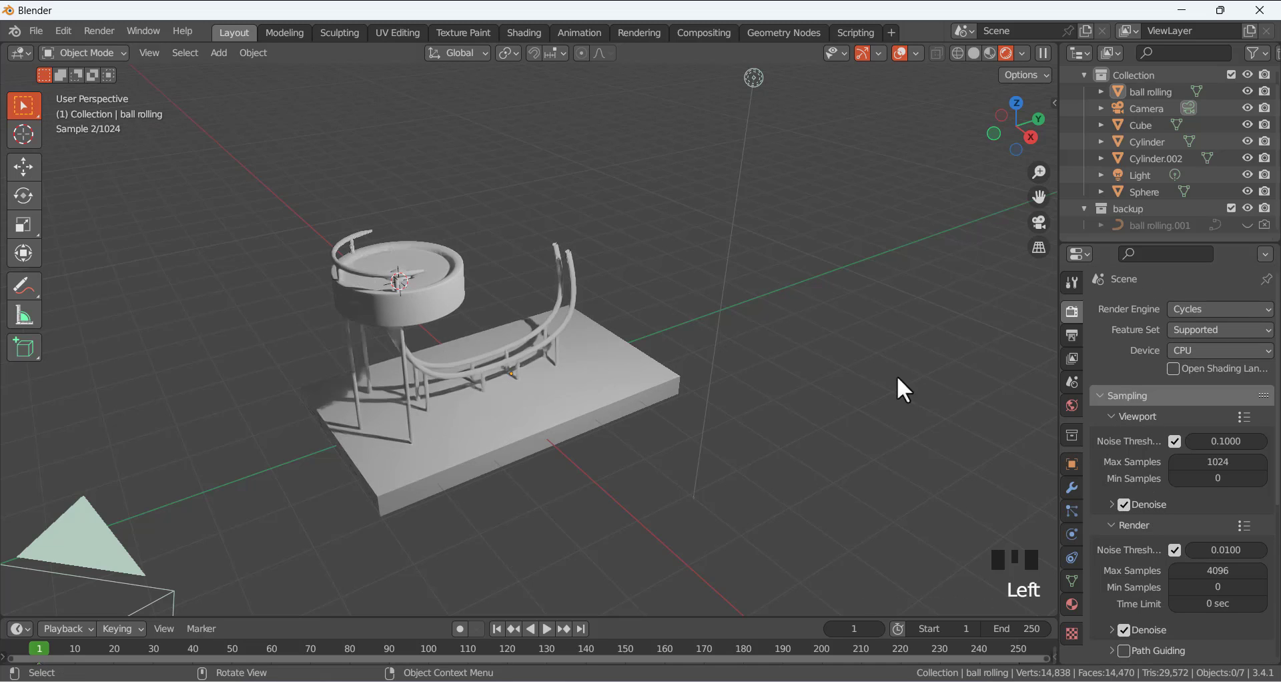
pyautogui.click(648, 230)
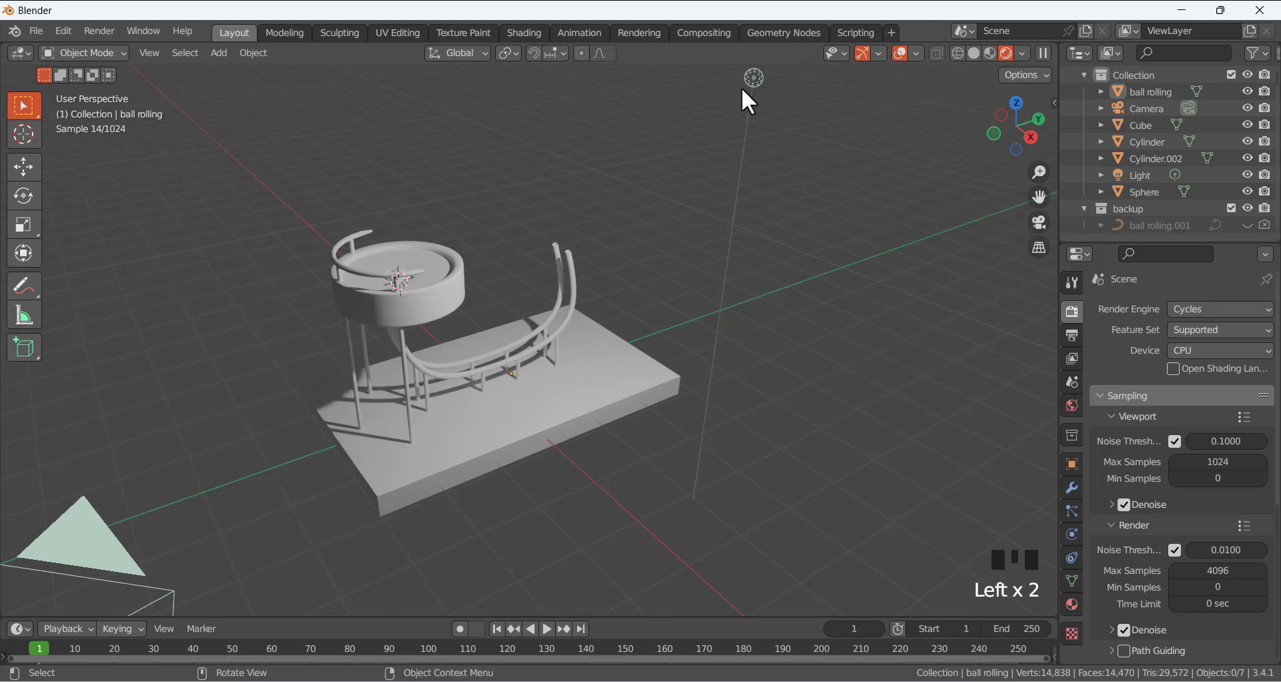
# Delete the scene's light.
pyautogui.click(758, 80)
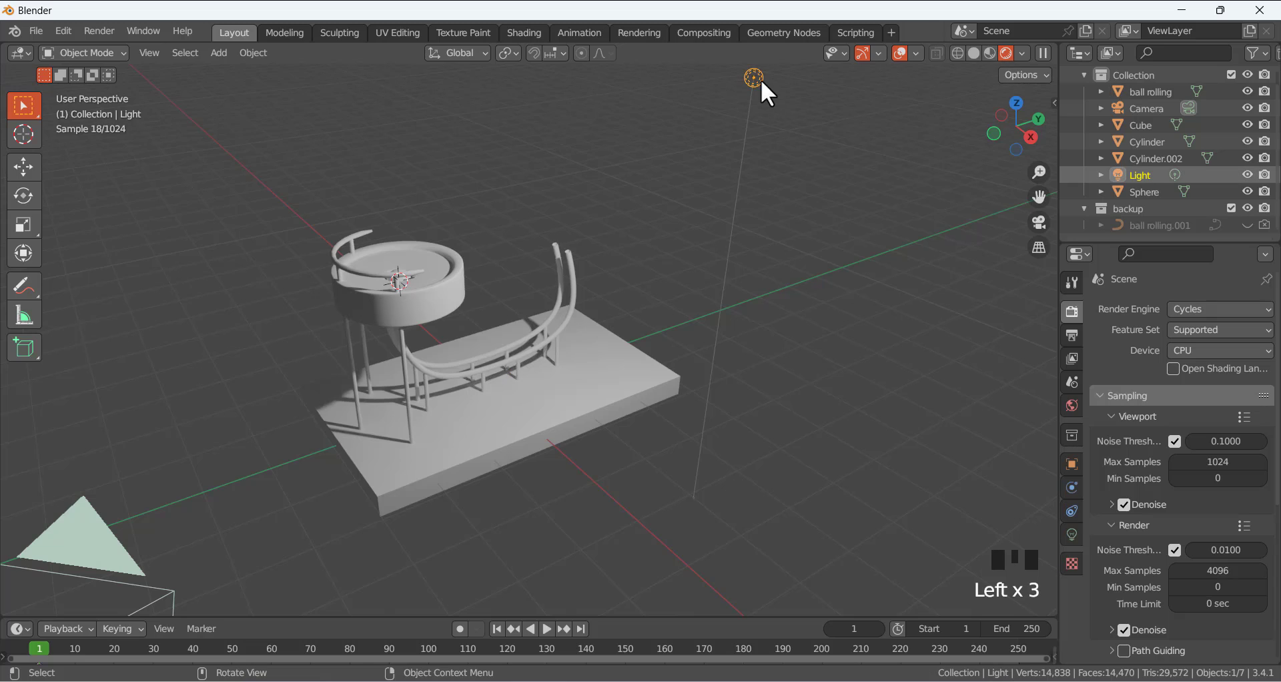
pyautogui.press('x')
pyautogui.click(787, 130)
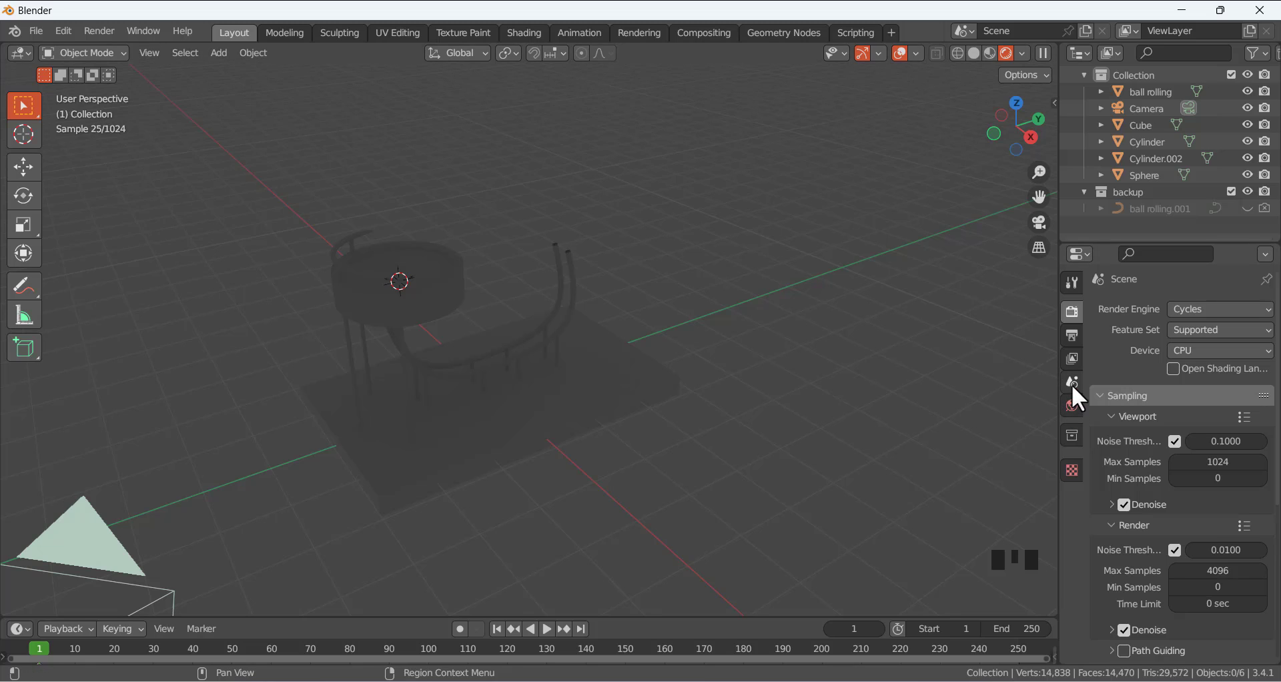
# Open the world settings and show the input choices for the background color.
pyautogui.click(1072, 405)
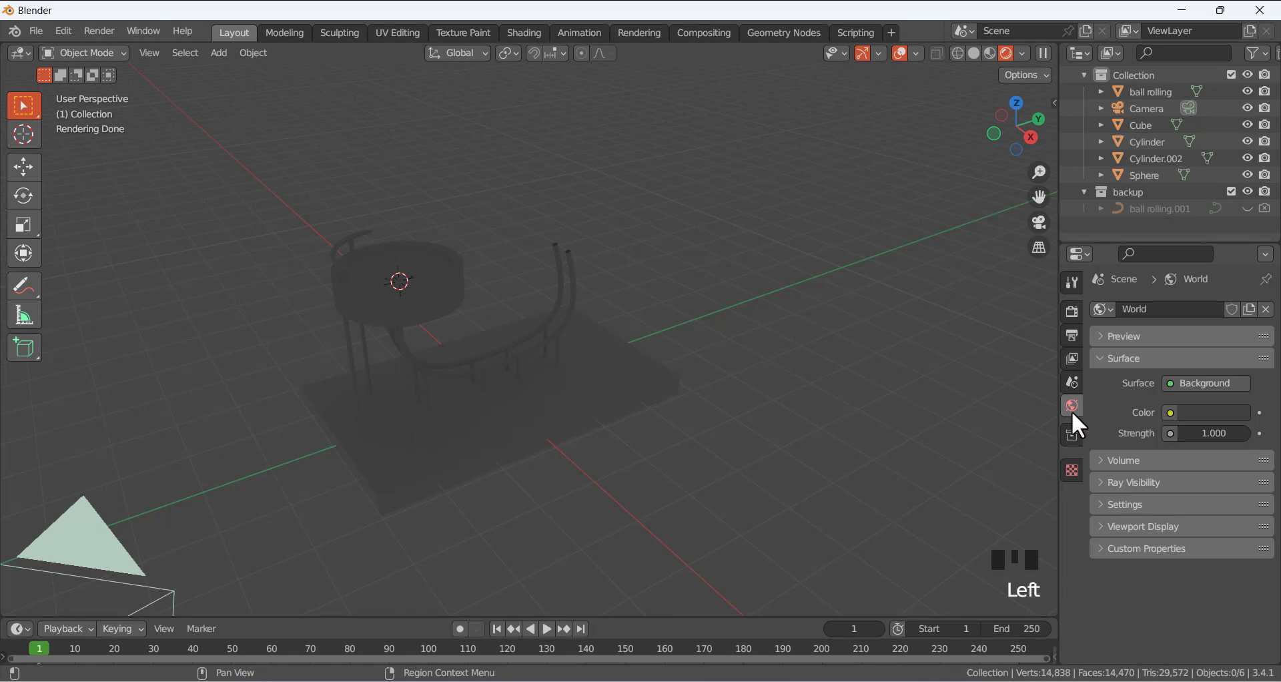
pyautogui.click(1170, 413)
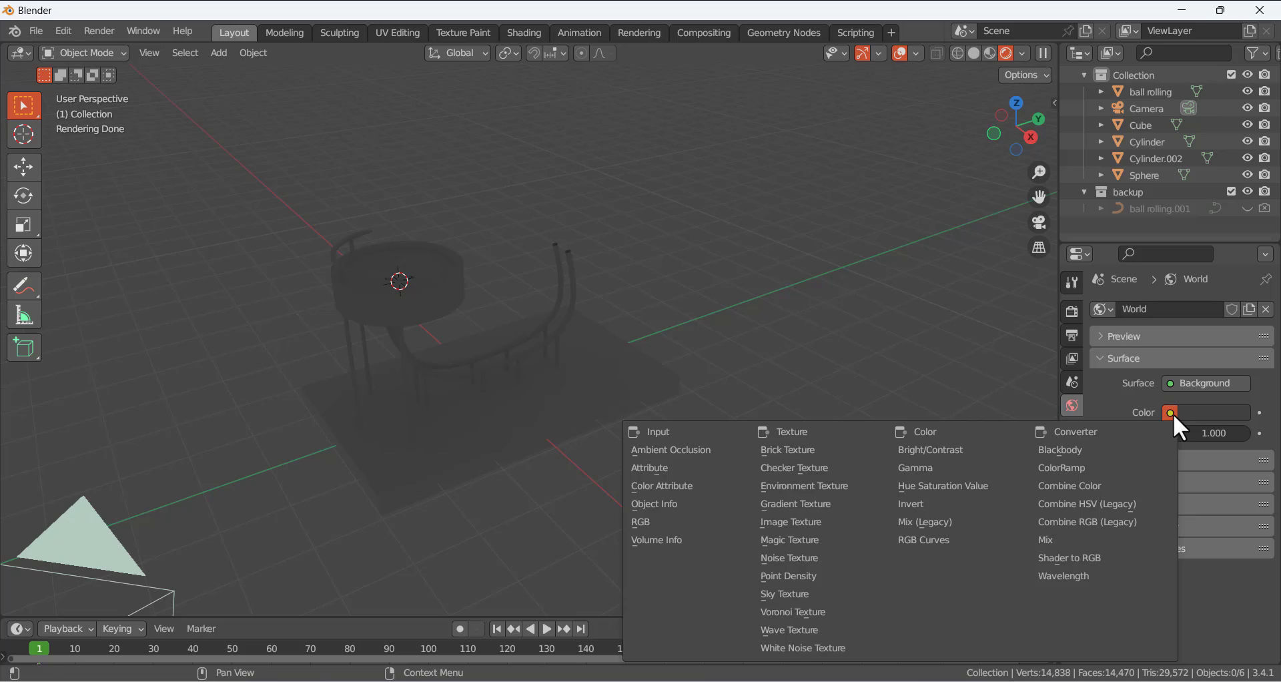
# Switch to the browser, look over the Poly Haven home page, open its HDRIs section and return to Blender.
pyautogui.click(680, 679)
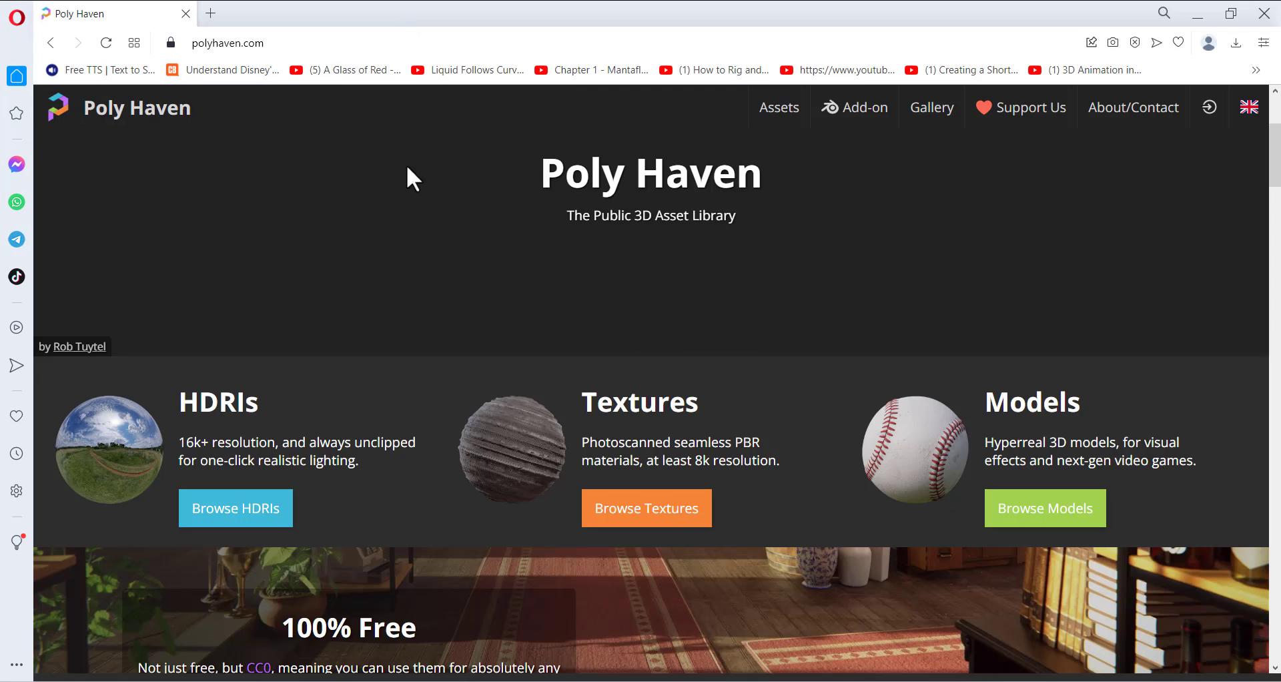
pyautogui.scroll(-6, 445, 342)
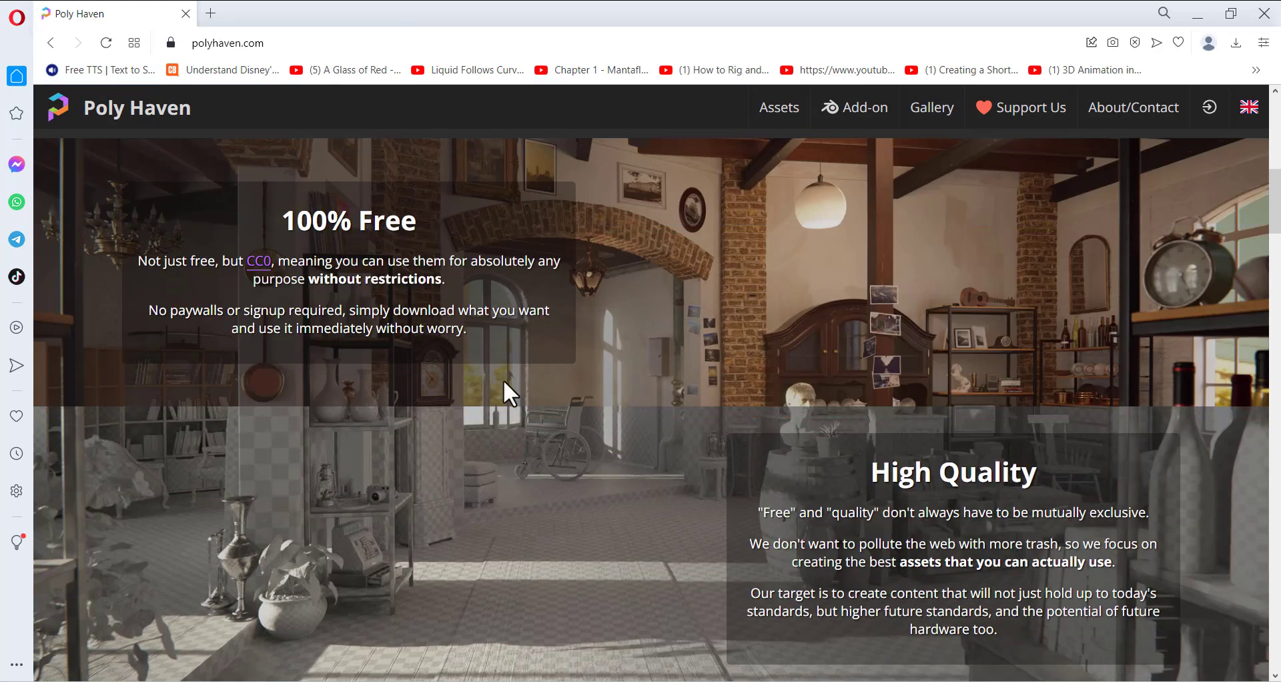
pyautogui.scroll(5, 503, 379)
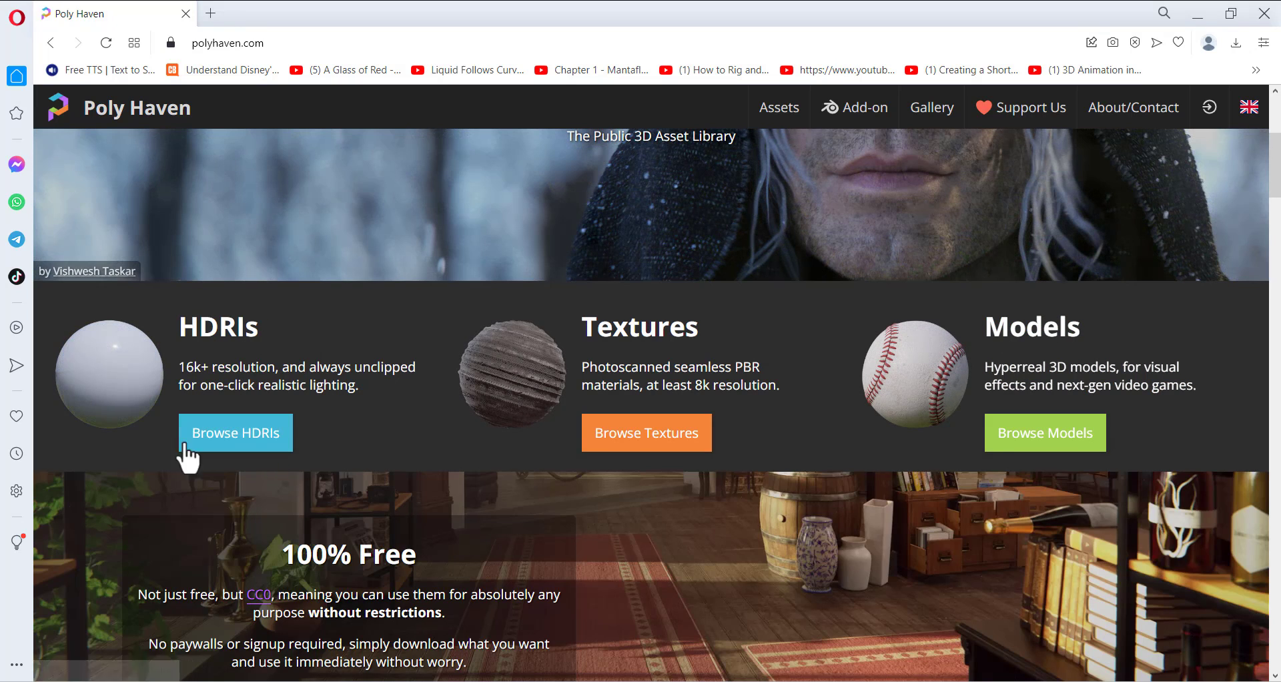
pyautogui.click(237, 446)
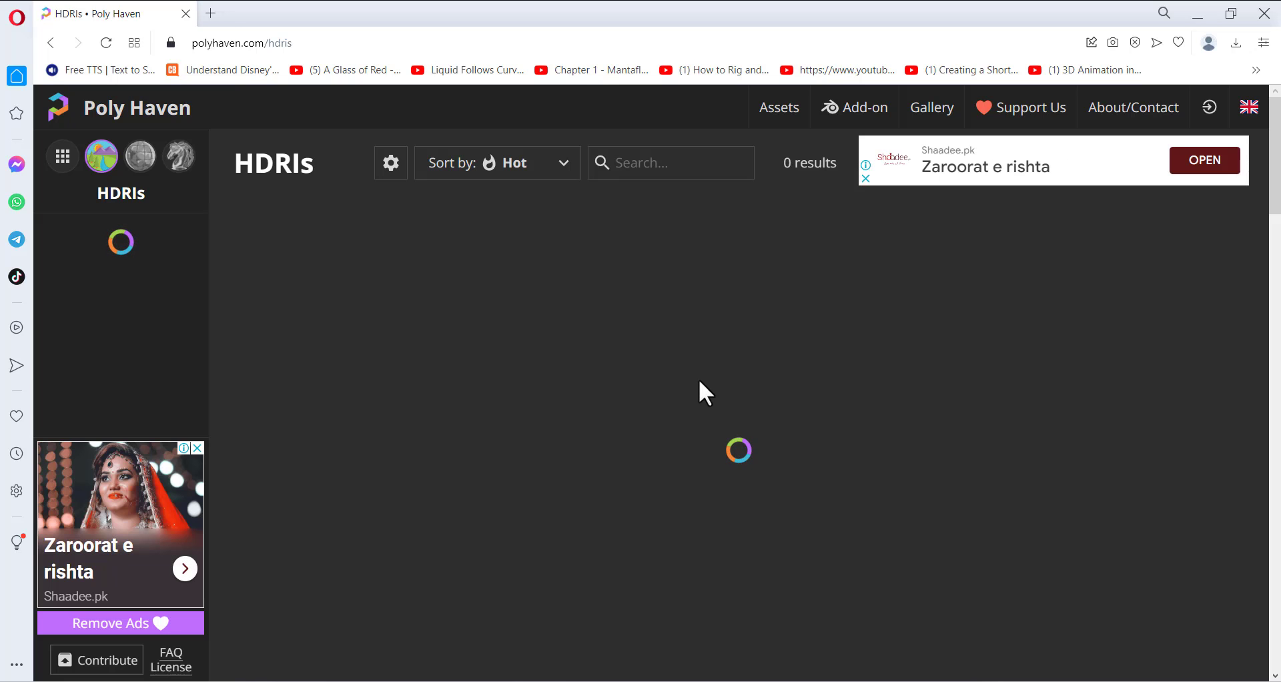
pyautogui.click(1197, 14)
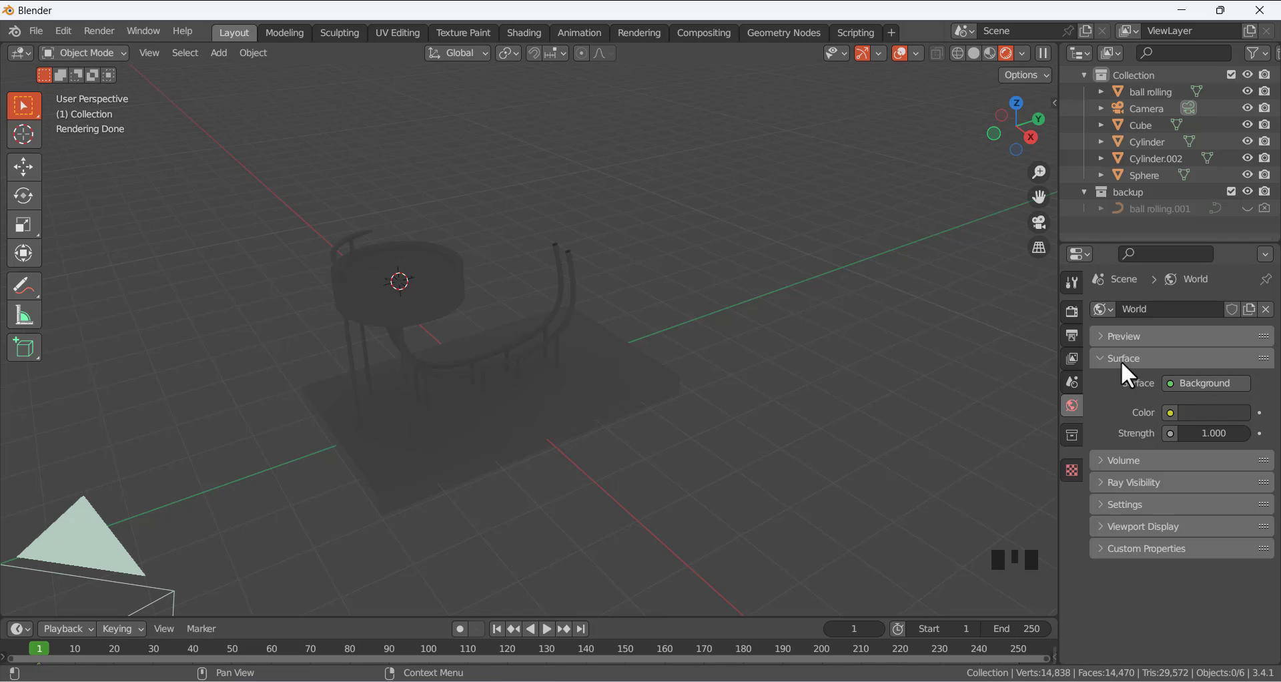
# Assign an Environment Texture to the world background color.
pyautogui.click(1170, 413)
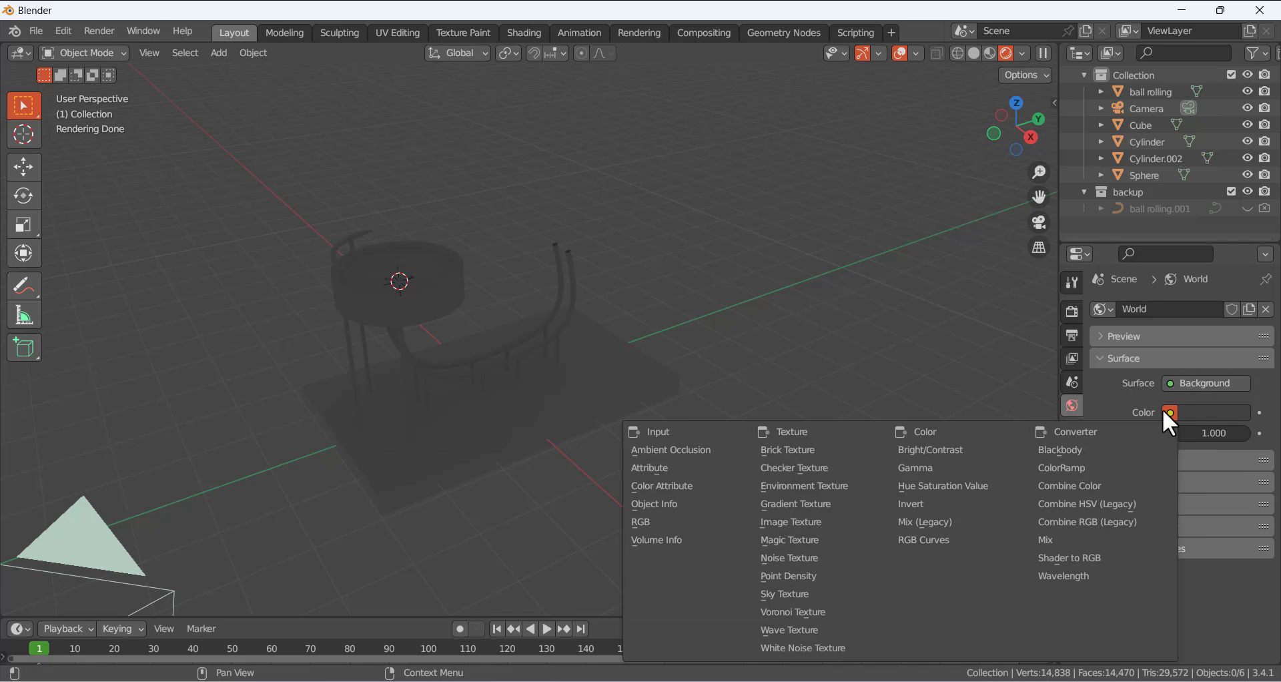
pyautogui.click(1162, 410)
pyautogui.click(1170, 414)
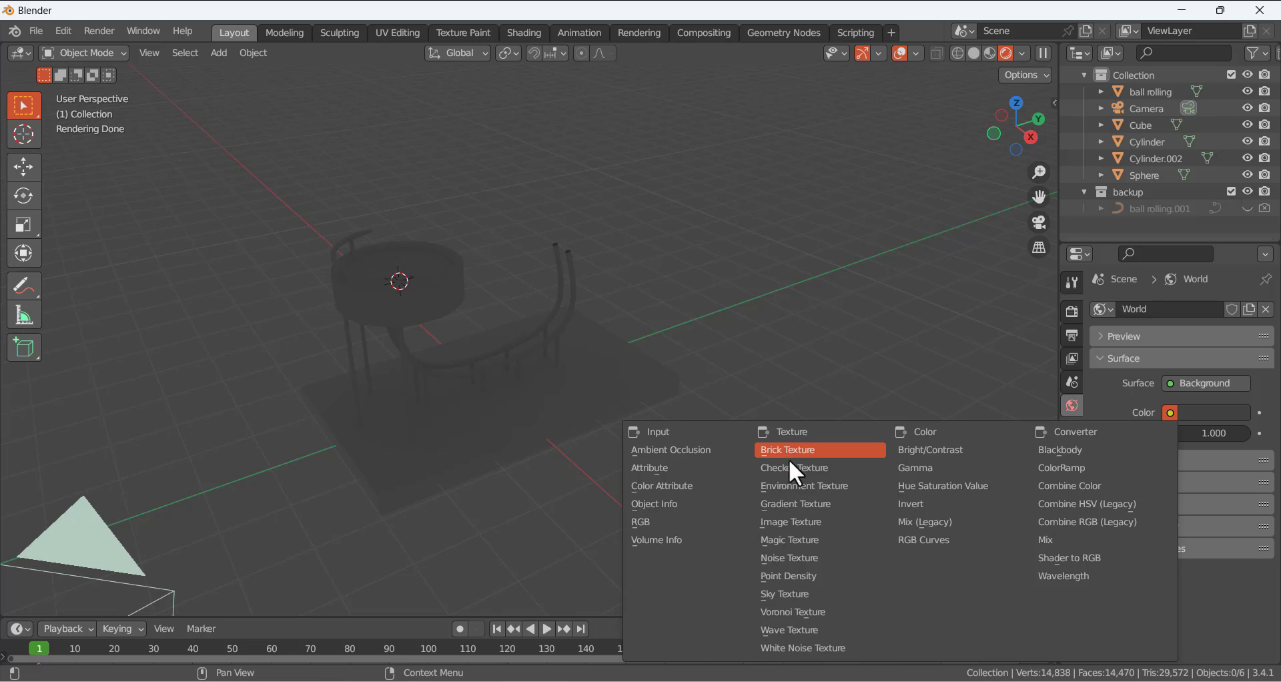
pyautogui.click(807, 489)
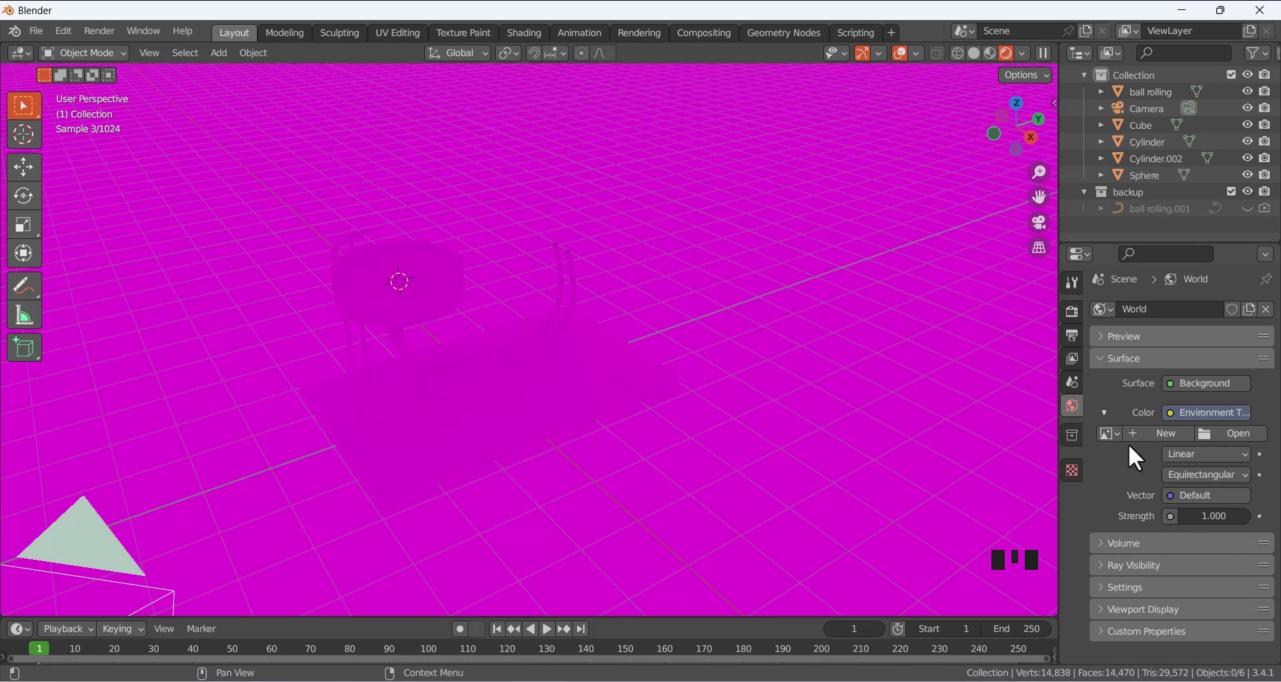
# Load home 01.exr.exr from the HDRi folder in the desktop's Blender folder as the environment image and inspect the lighting around the model.
pyautogui.click(1222, 433)
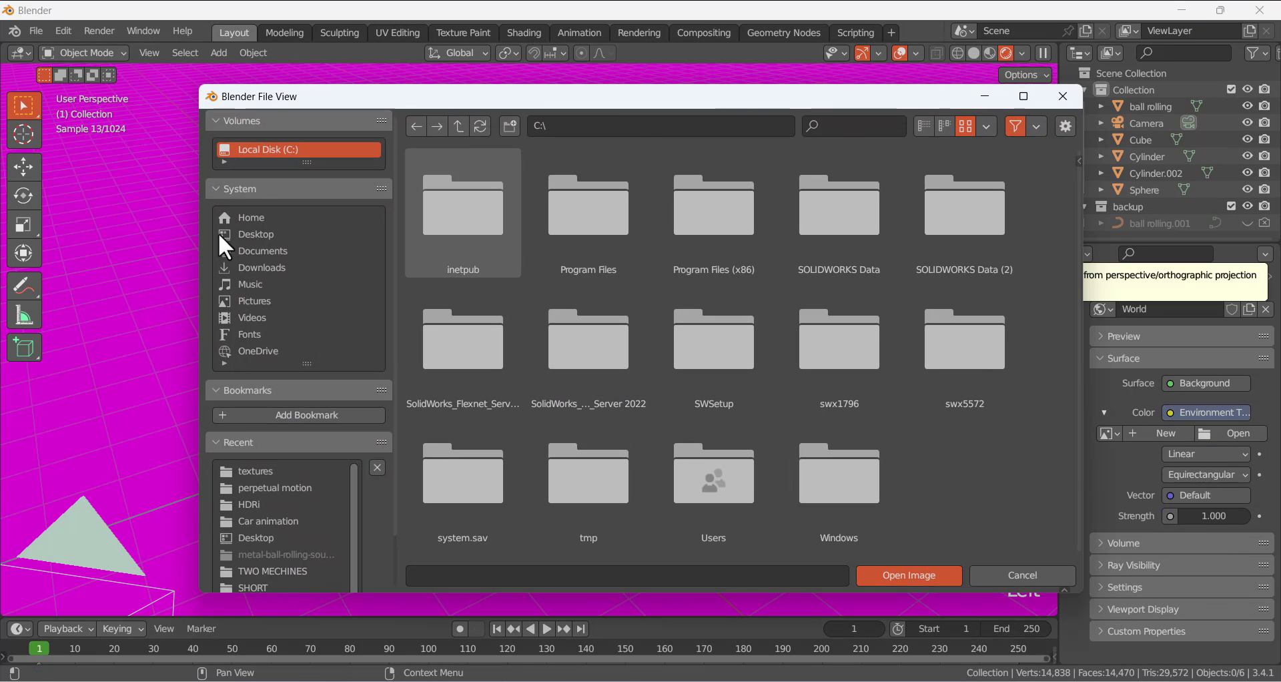
pyautogui.click(247, 235)
pyautogui.doubleClick(455, 202)
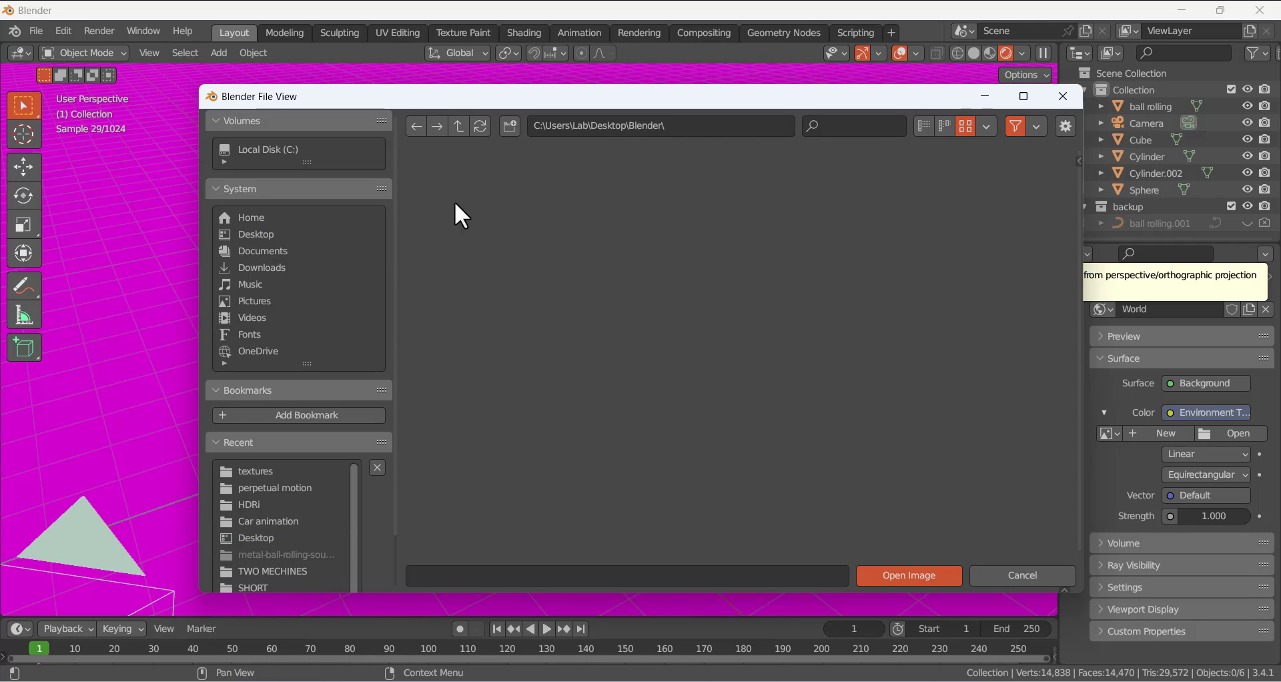
pyautogui.doubleClick(446, 234)
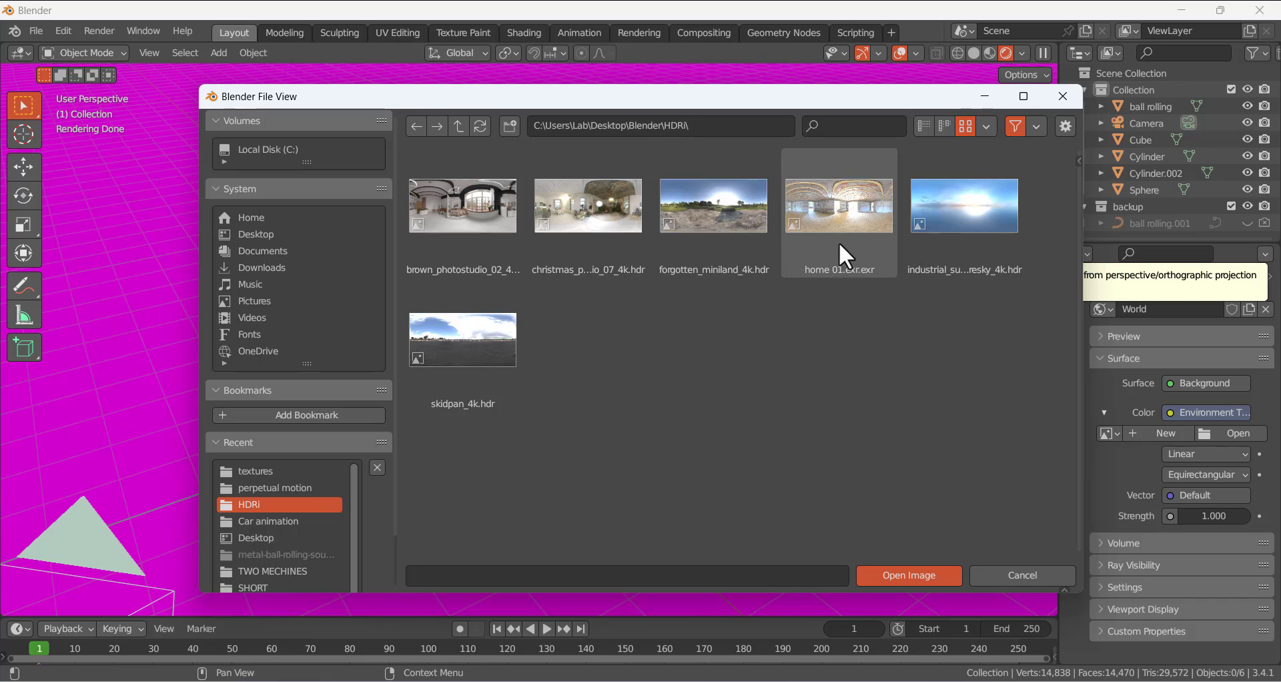
pyautogui.click(873, 224)
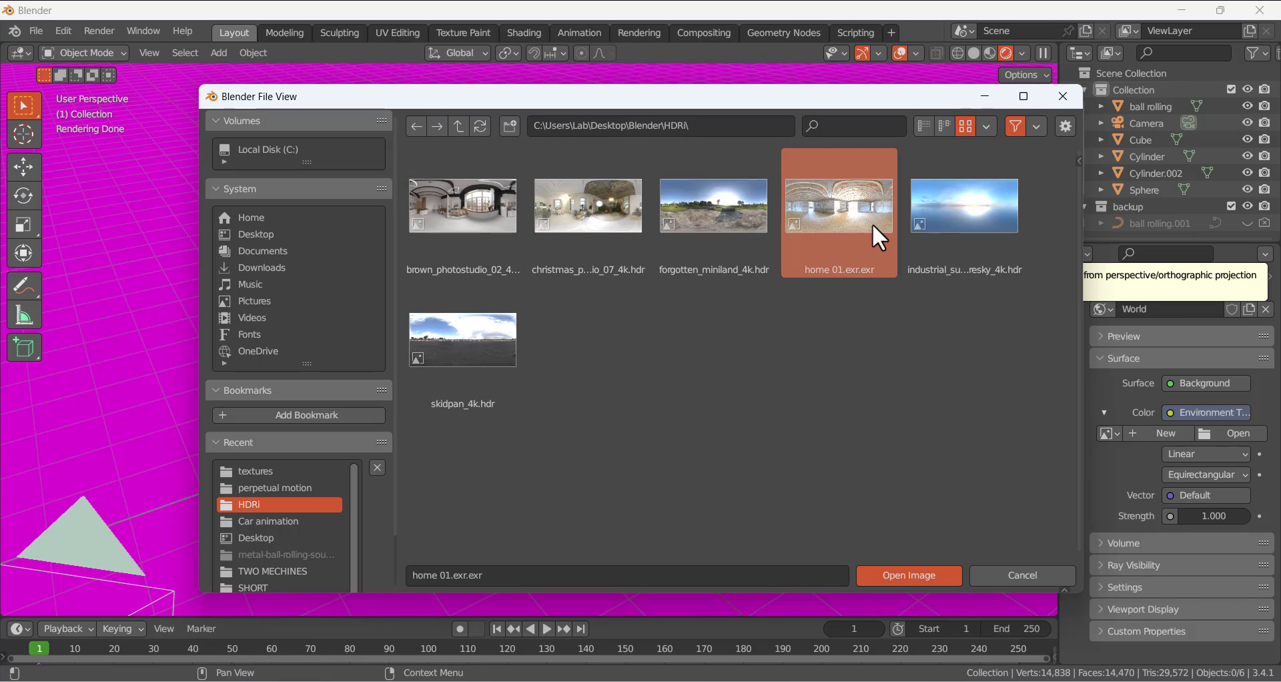
pyautogui.click(918, 573)
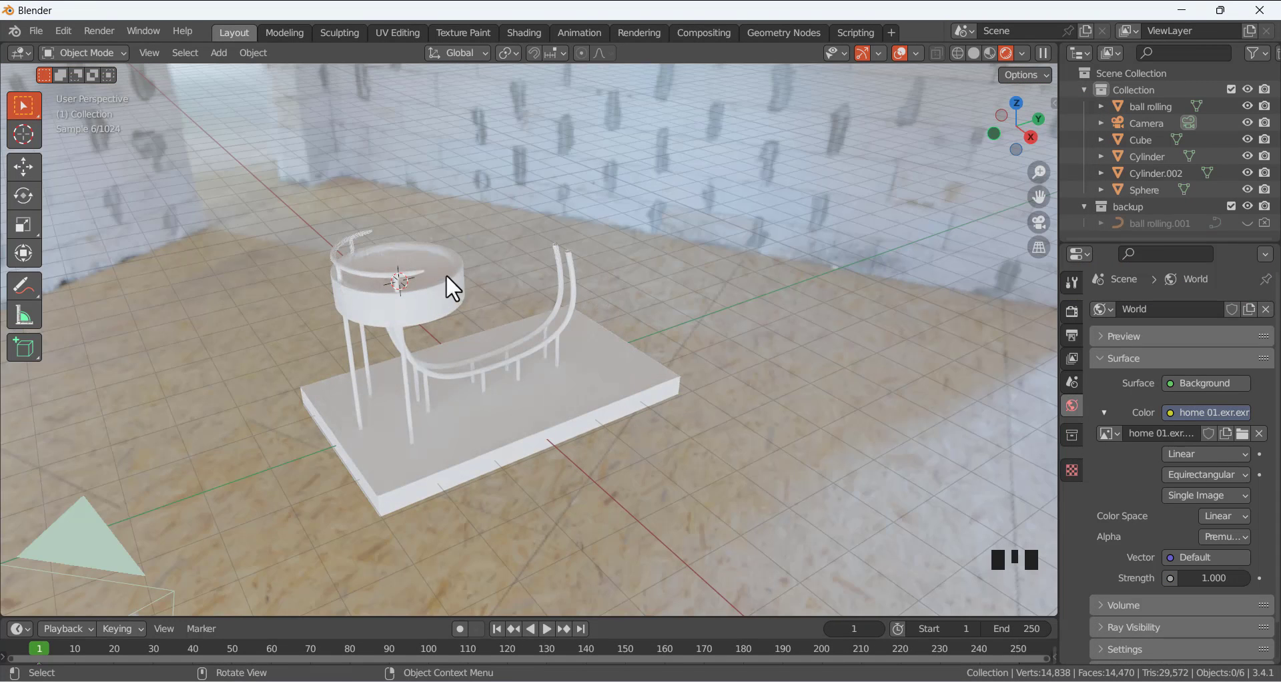
pyautogui.scroll(2, 639, 240)
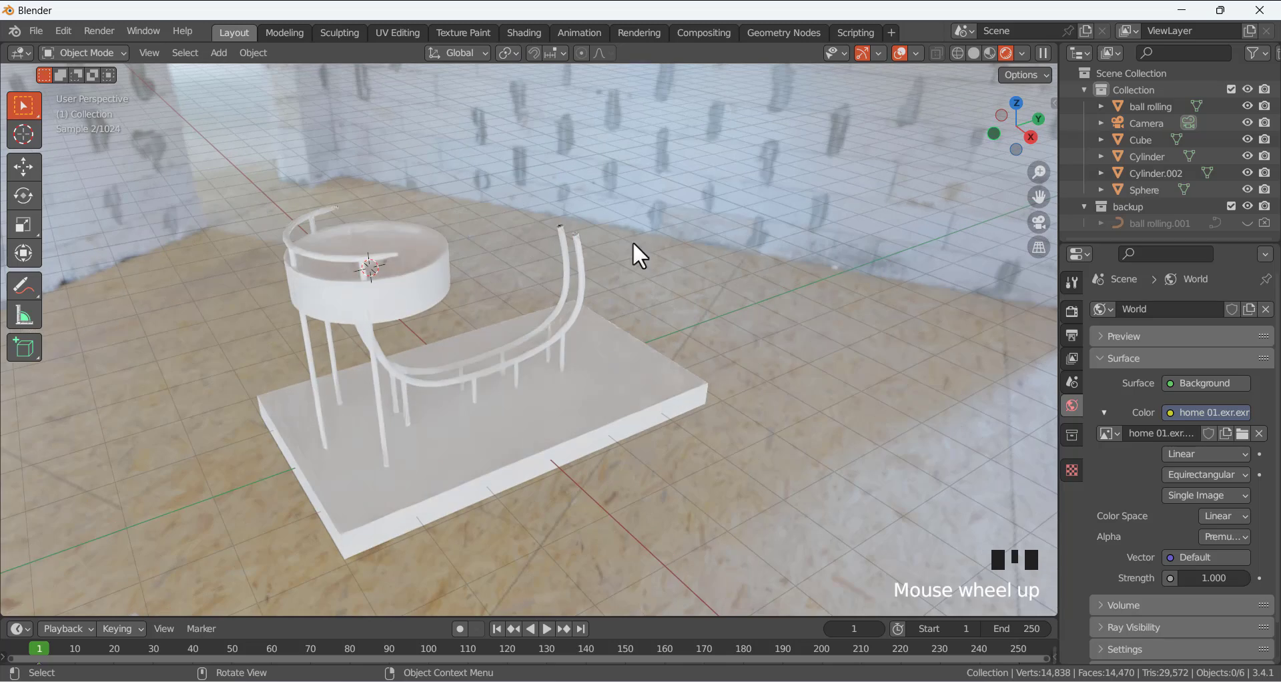
pyautogui.moveTo(651, 226); pyautogui.dragTo(392, 277, button='middle')
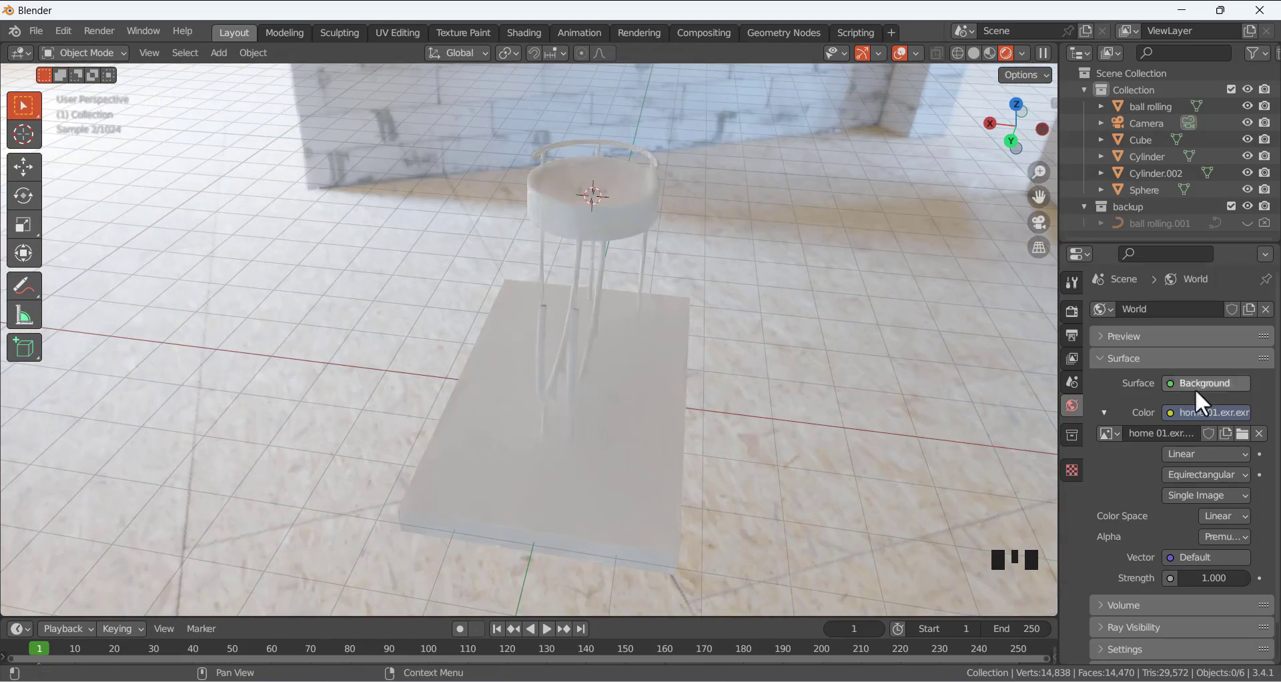
# Replace the world's environment image with forgotten_miniland_4k.hdr from the HDRi folder and inspect the model in the new lighting.
pyautogui.click(1257, 434)
pyautogui.click(1226, 432)
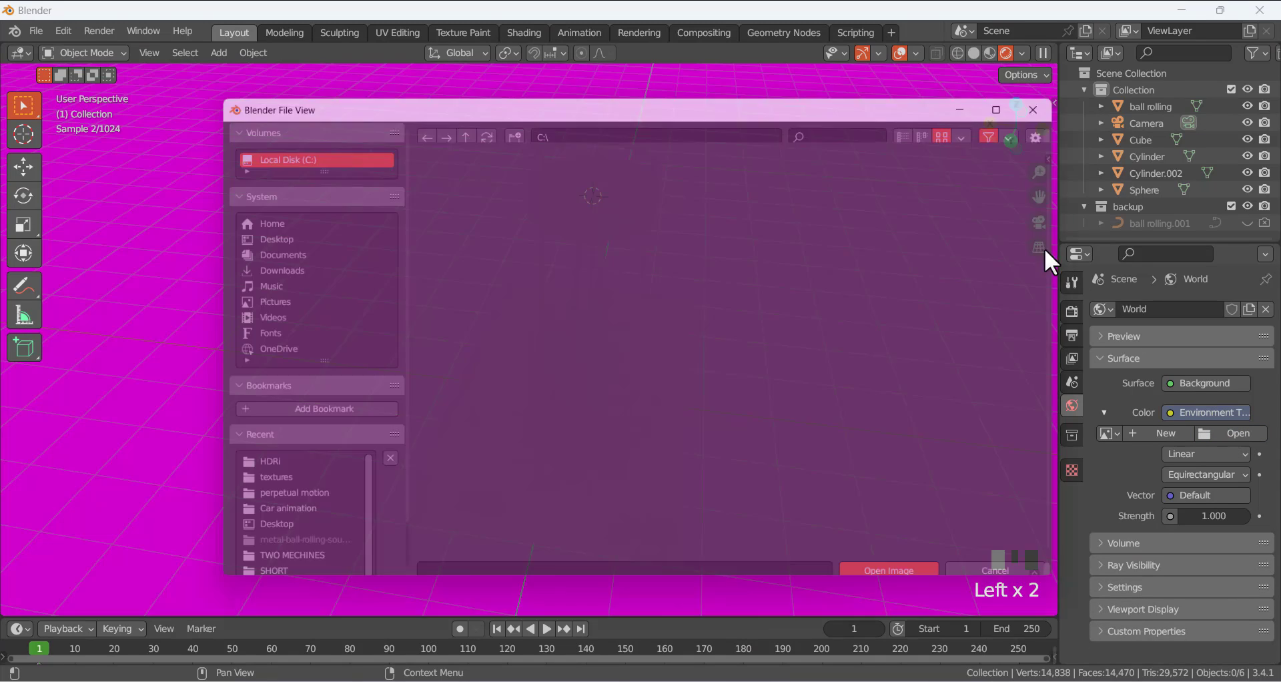
pyautogui.click(264, 219)
pyautogui.click(264, 234)
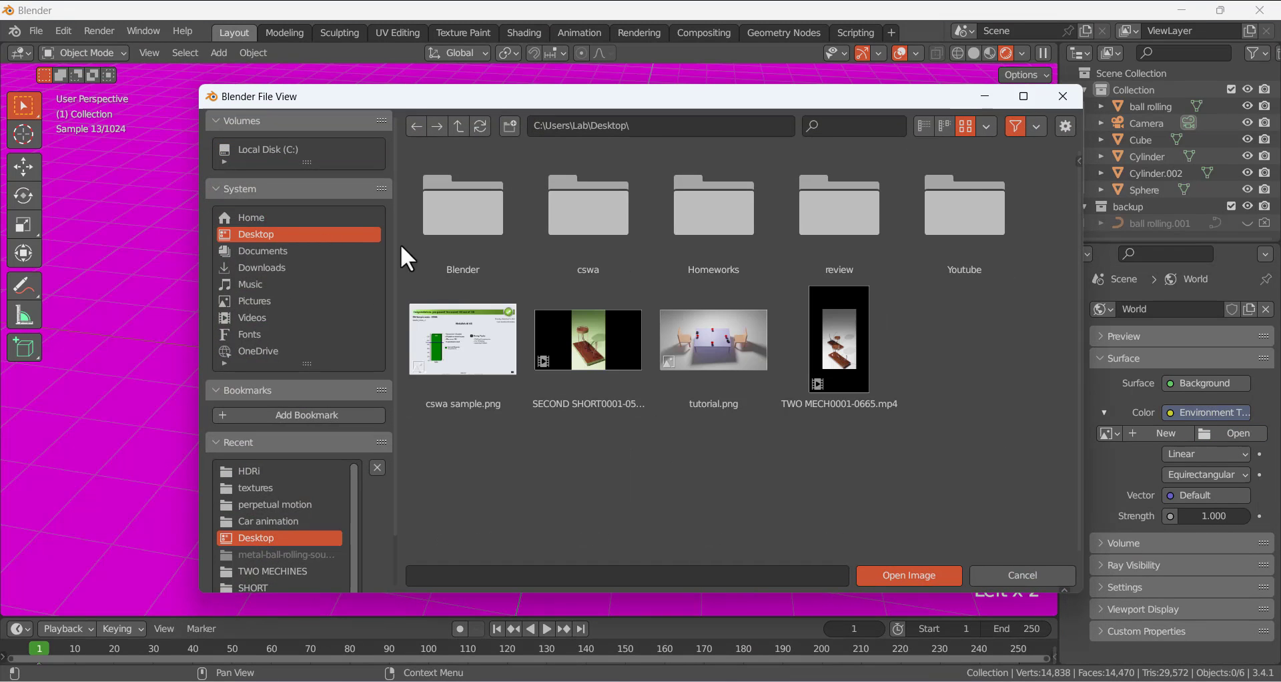
pyautogui.doubleClick(486, 218)
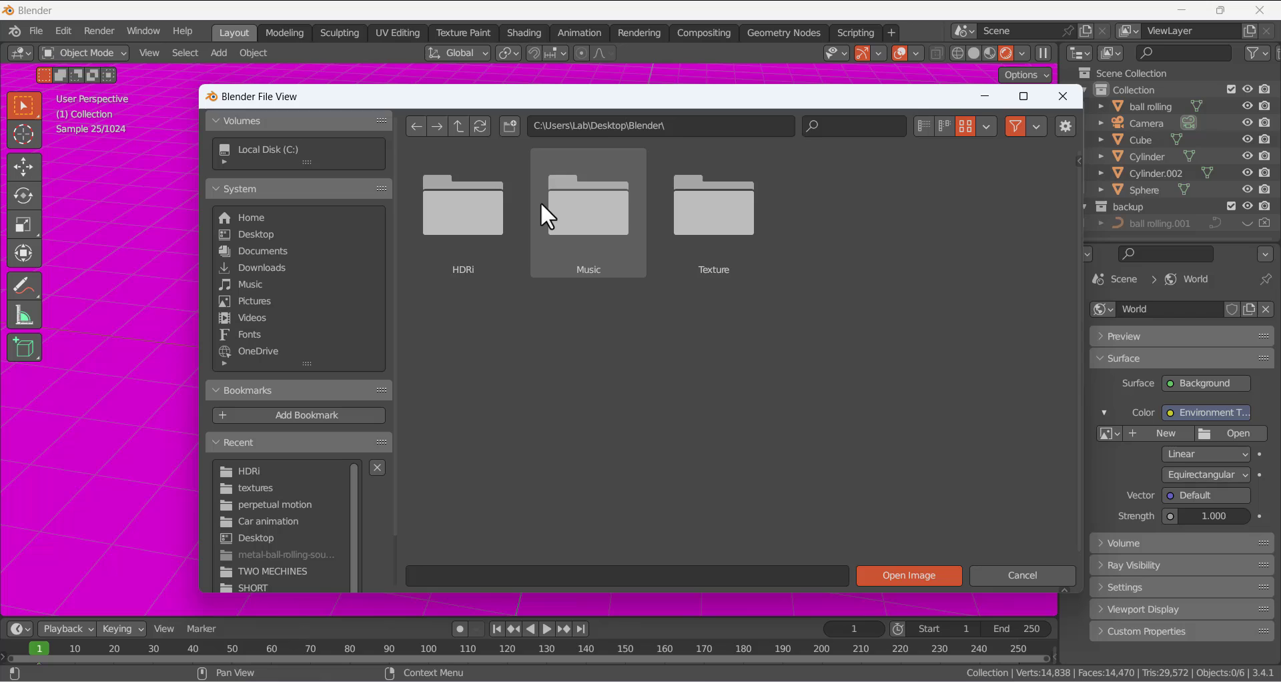
pyautogui.doubleClick(486, 211)
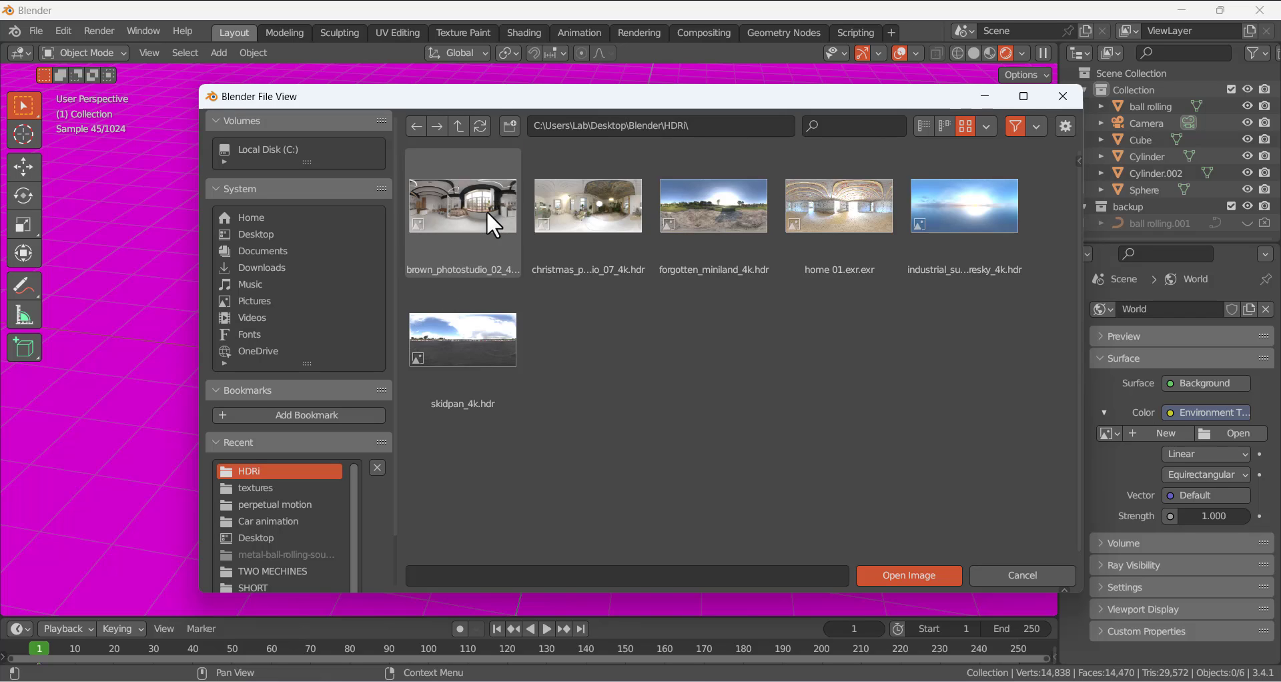
pyautogui.click(715, 255)
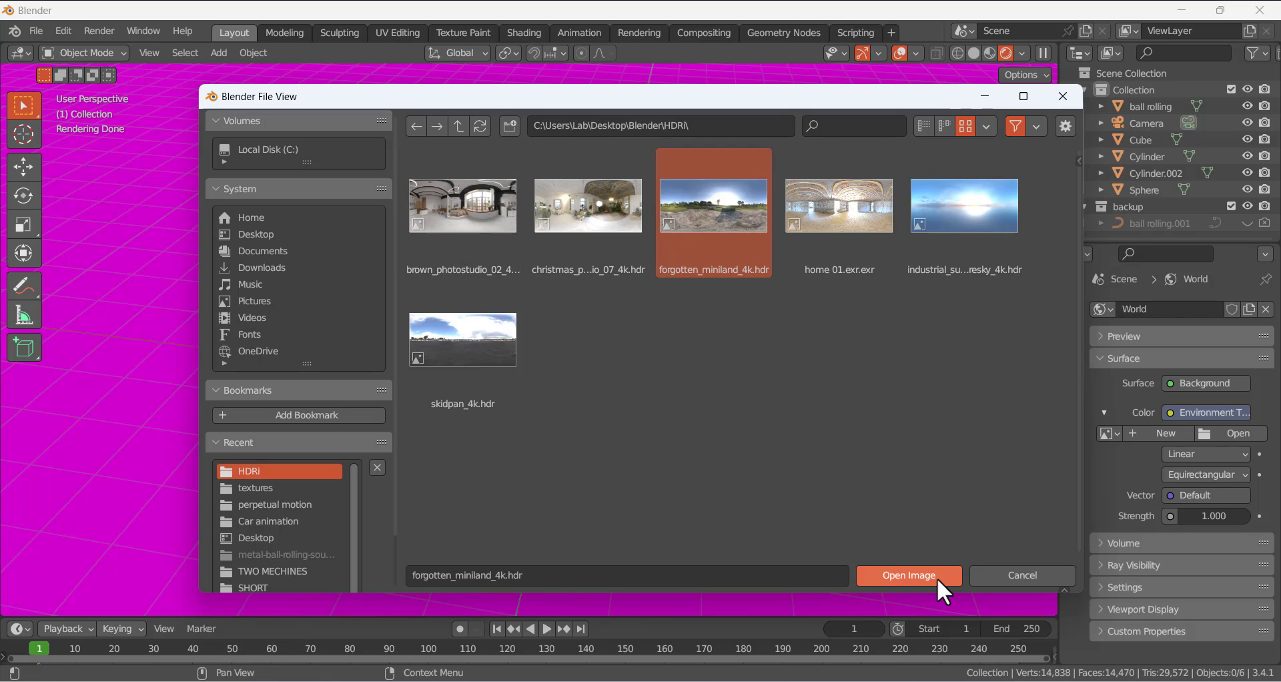
pyautogui.click(908, 575)
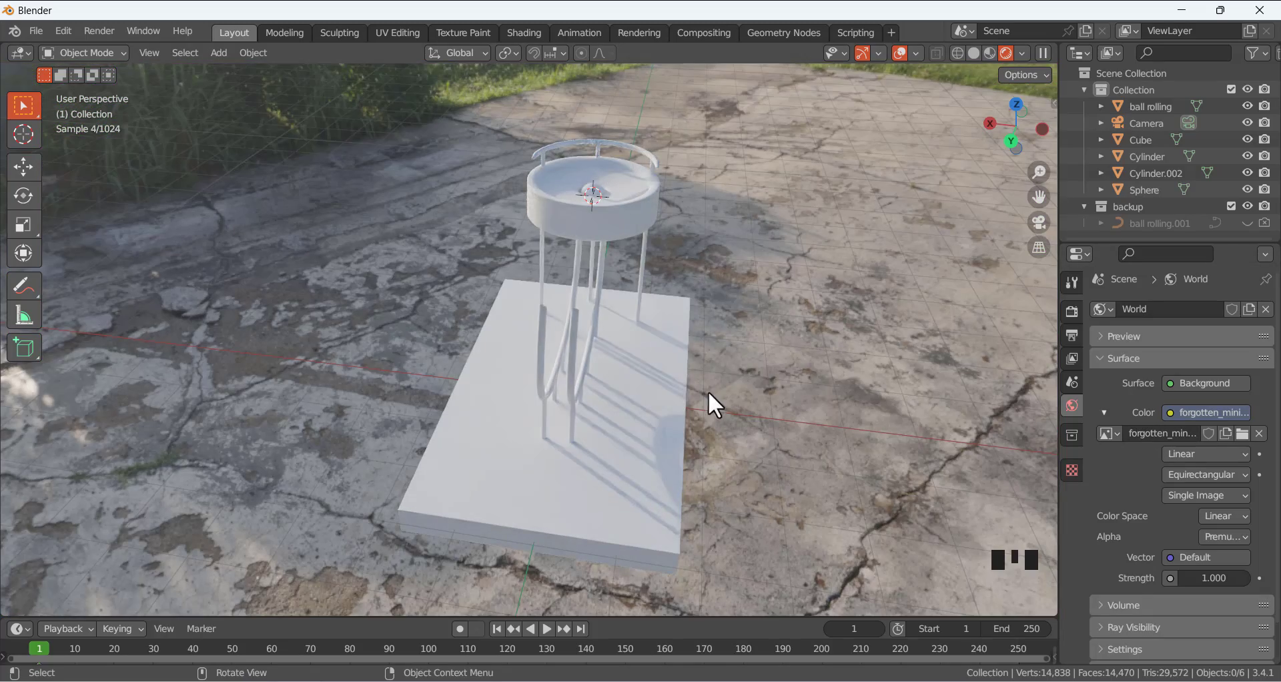
pyautogui.moveTo(713, 403); pyautogui.dragTo(800, 388, button='middle')
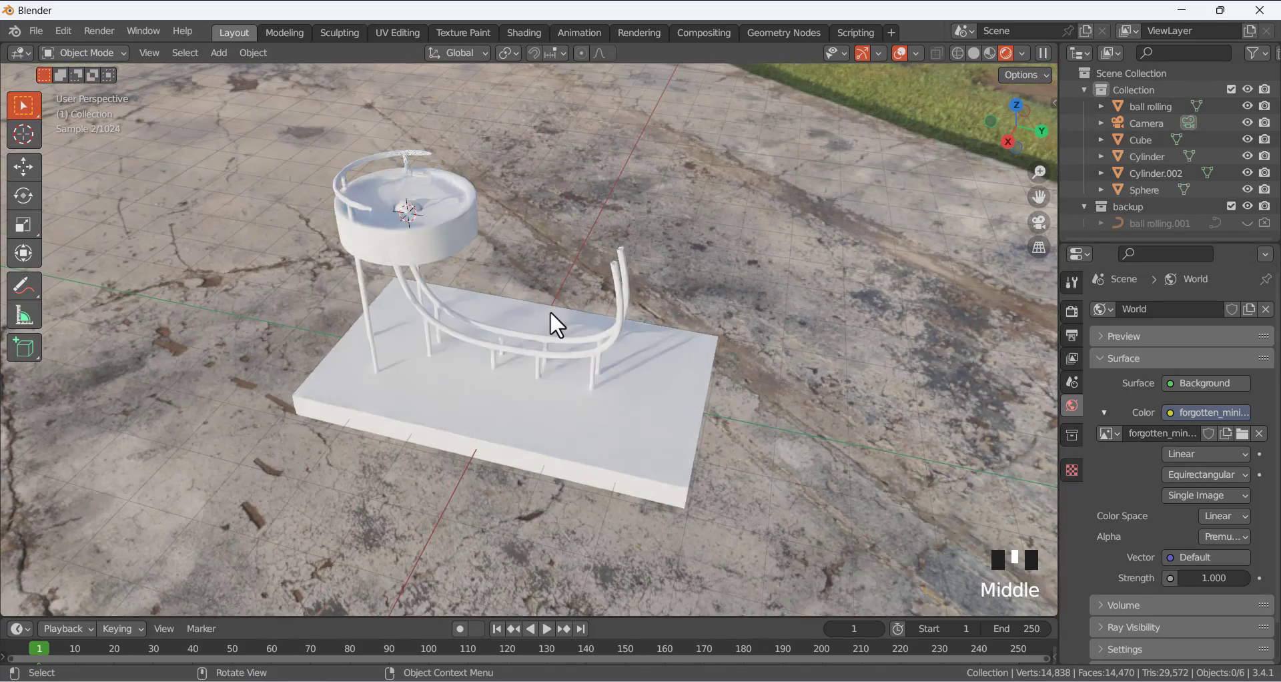
pyautogui.scroll(2, 551, 314)
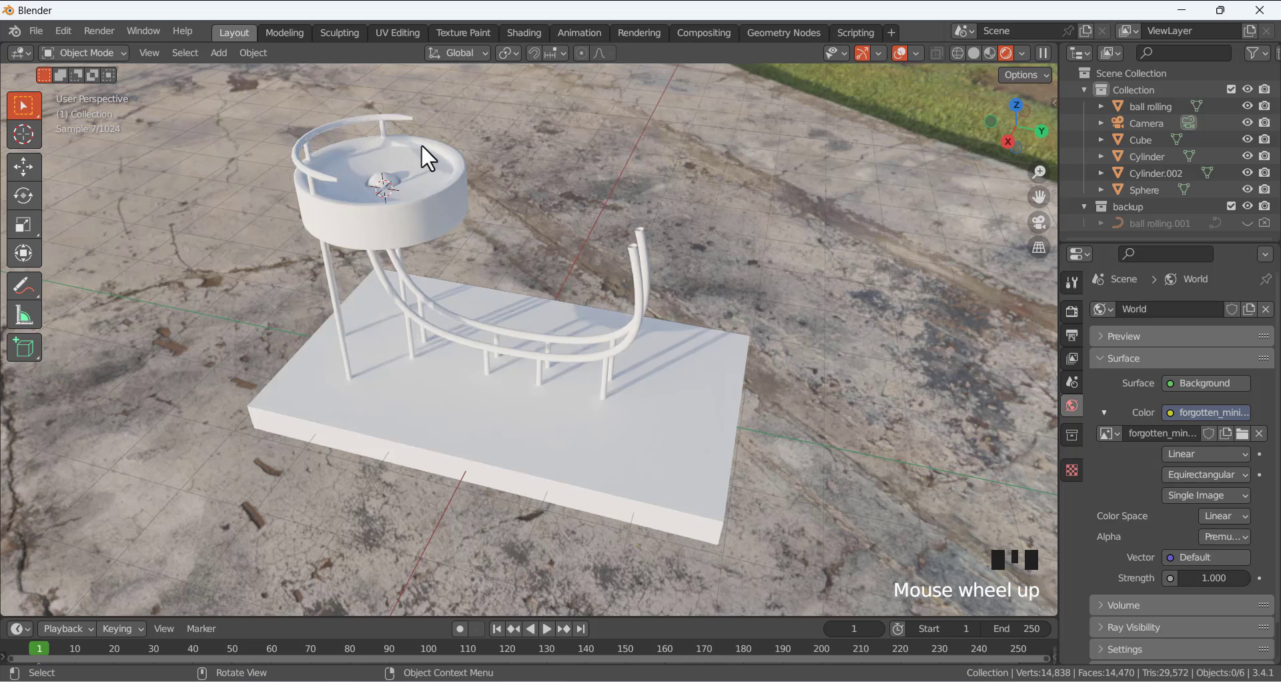
# Create a new material on the combined supports beneath the track and name it "mrtal".
pyautogui.click(615, 475)
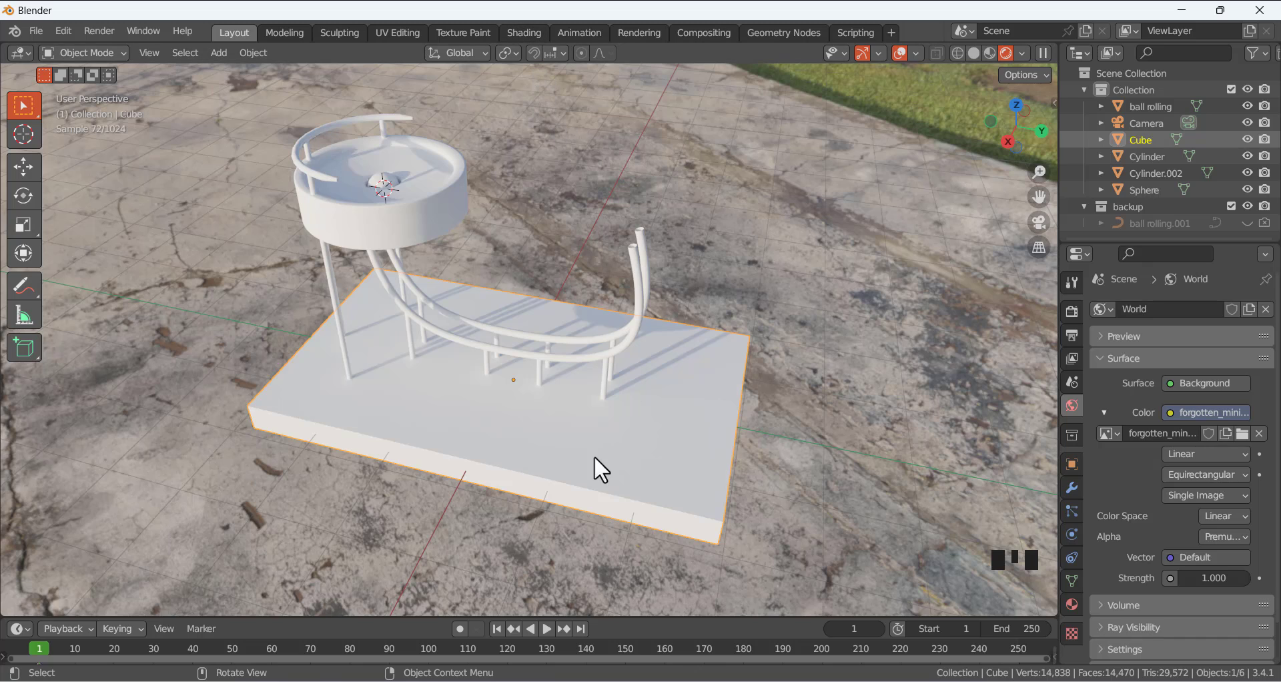
pyautogui.click(605, 367)
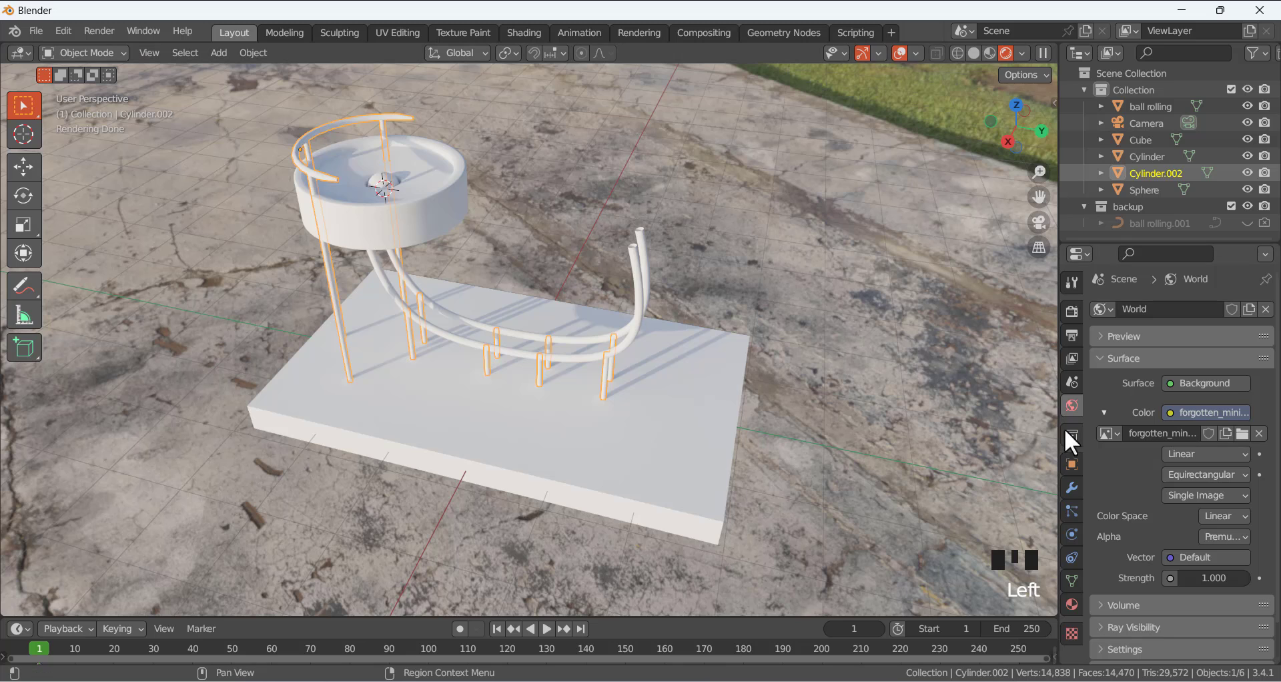
pyautogui.click(1069, 603)
pyautogui.click(1130, 383)
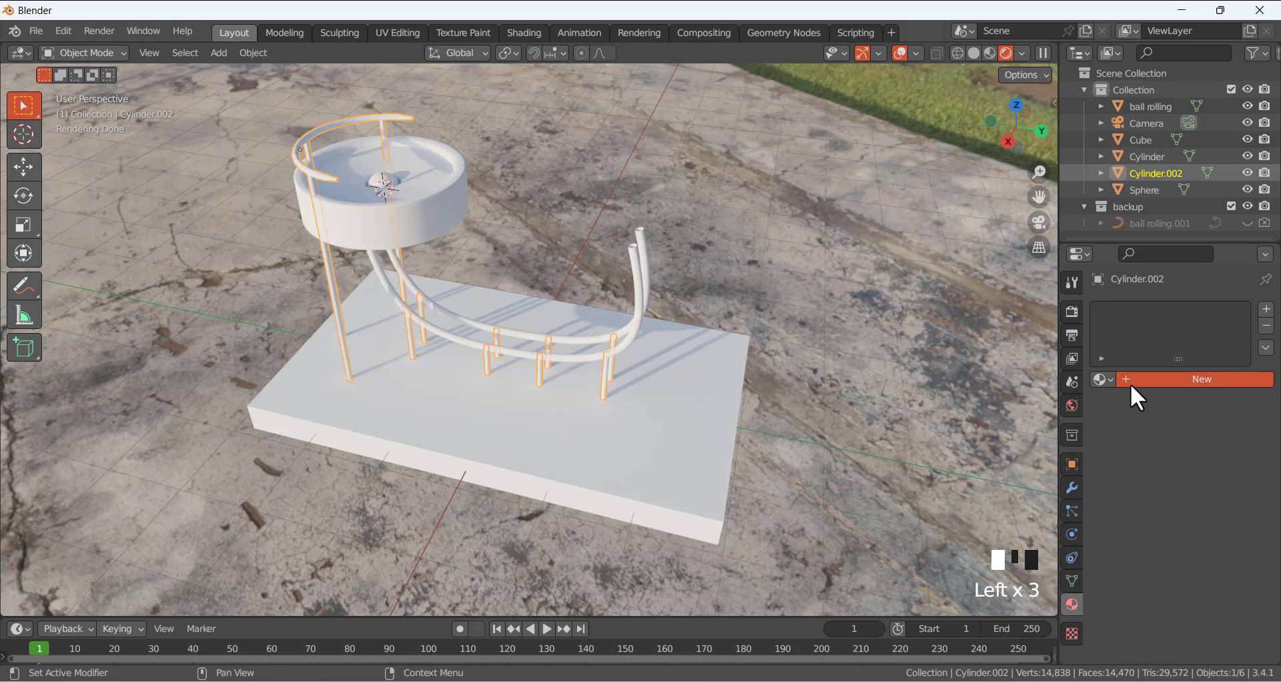
pyautogui.click(1161, 377)
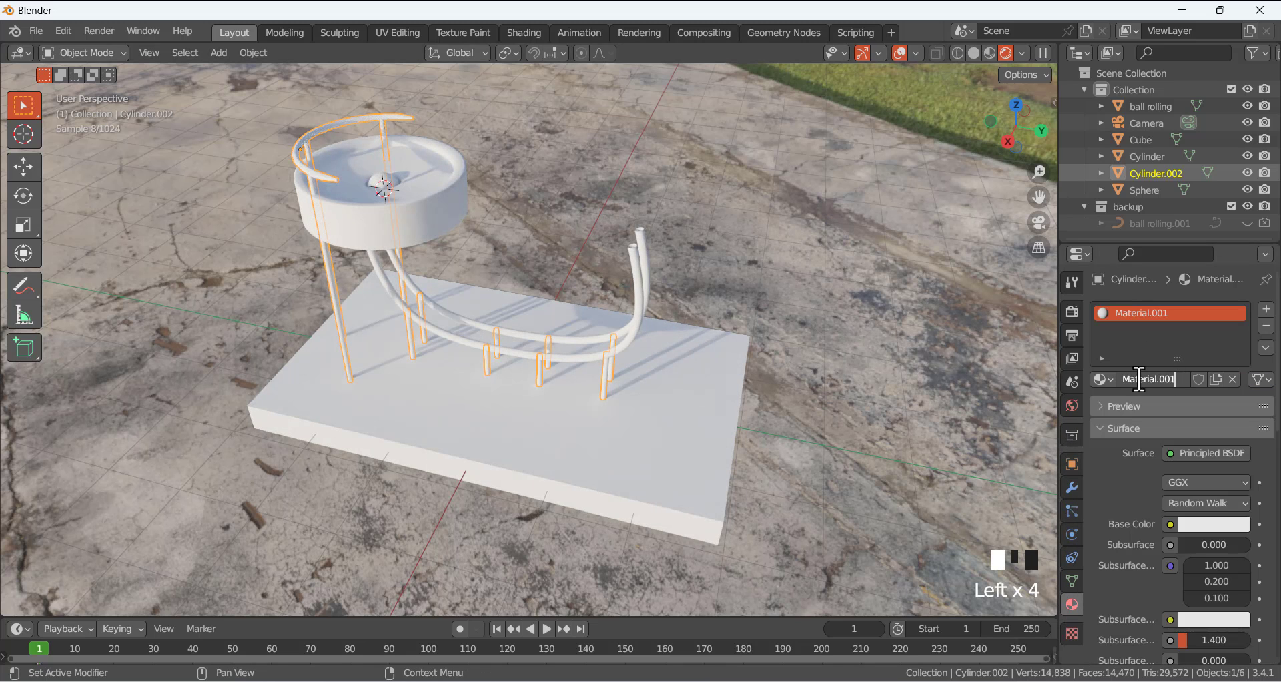
pyautogui.hotkey('ctrl', 'a')
pyautogui.write('mrtal')
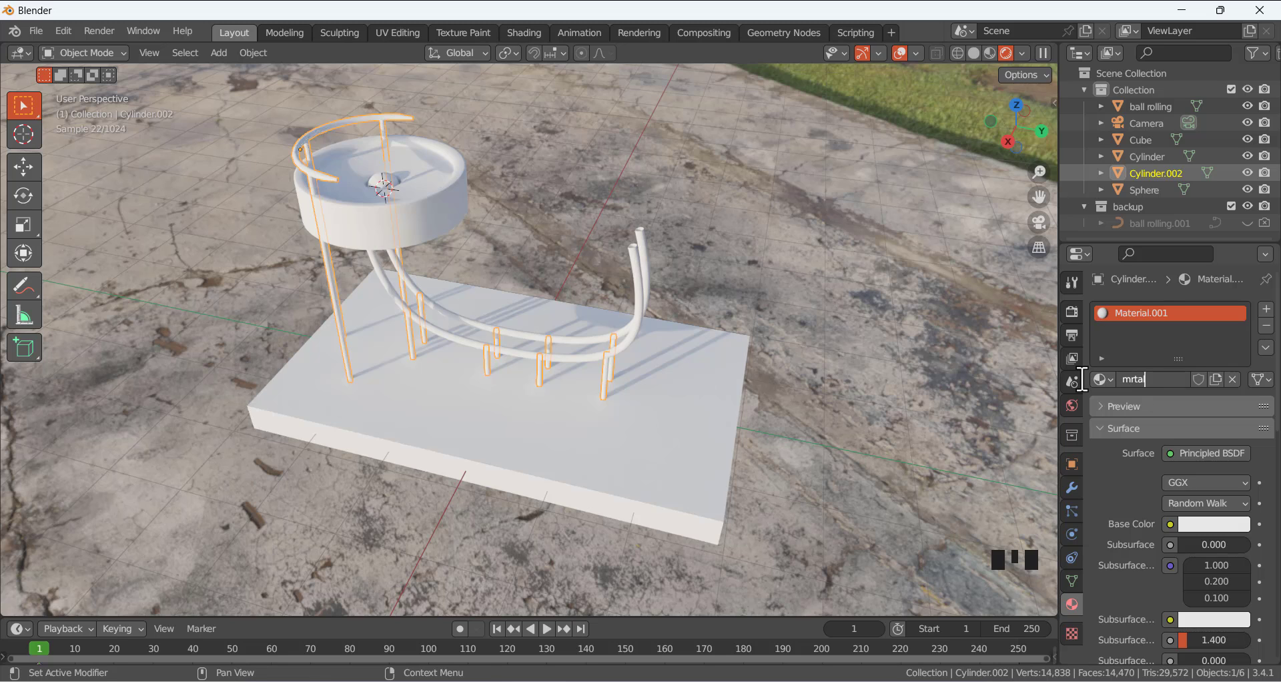
pyautogui.press('Return')
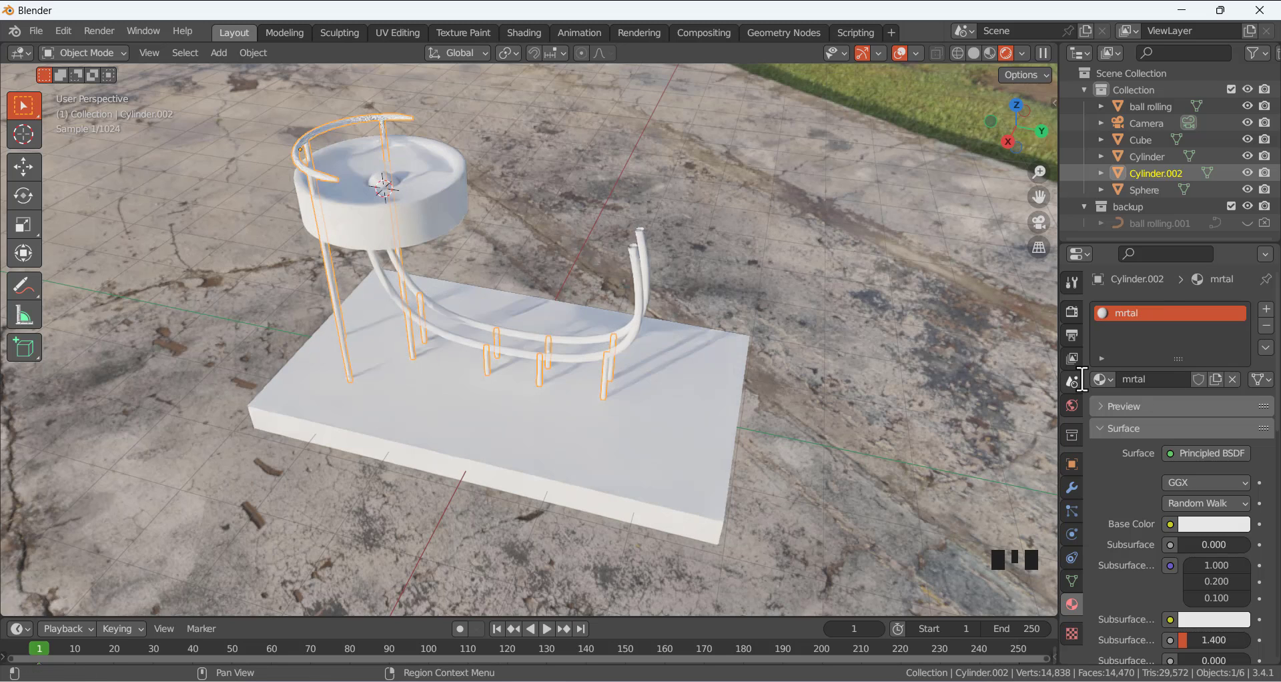
# Correct the spelling of the supports' material name to "metal".
pyautogui.click(1161, 379)
pyautogui.press('Home')
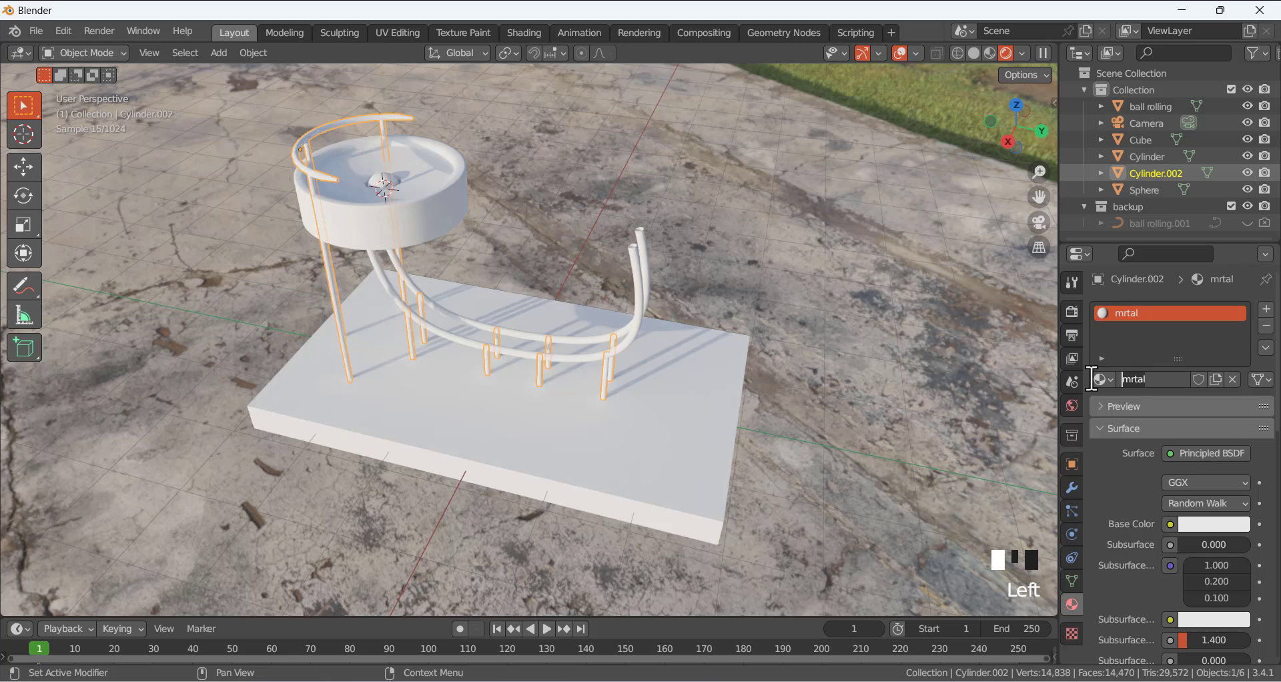
pyautogui.press('Right')
pyautogui.press('Delete')
pyautogui.write('e')
pyautogui.press('Return')
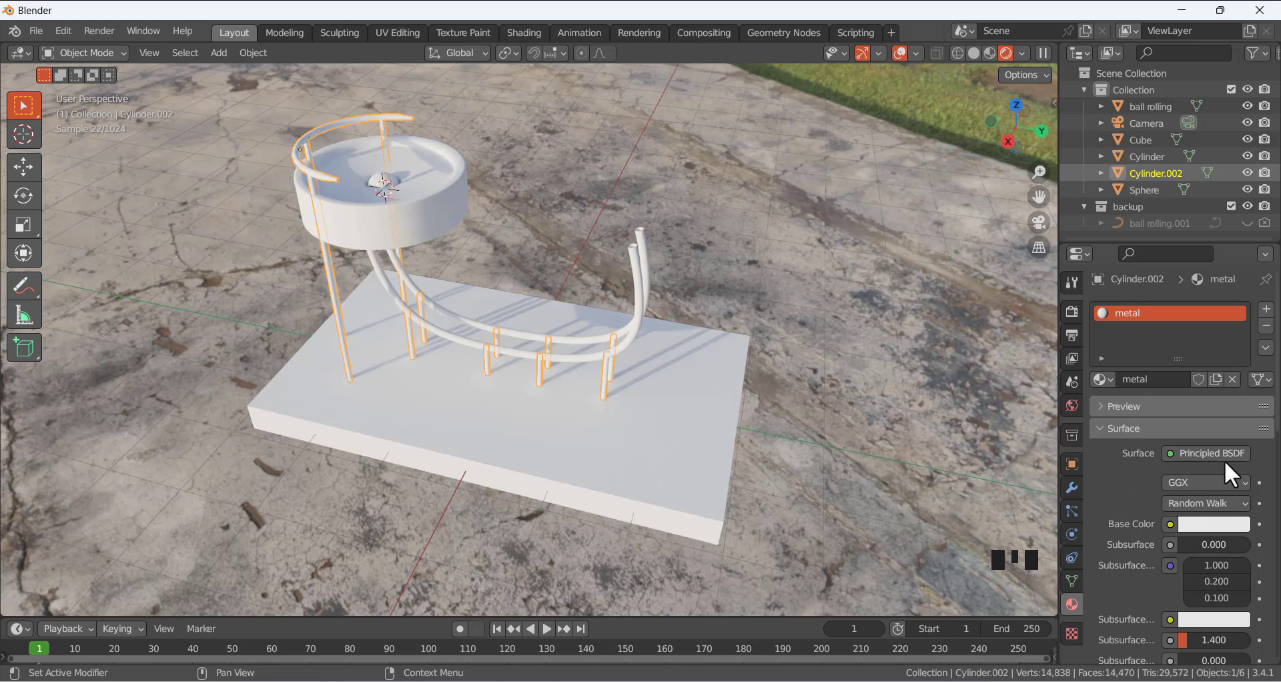
# Darken the metal material's base color to a gray with an HSV value of about 0.131.
pyautogui.click(1210, 529)
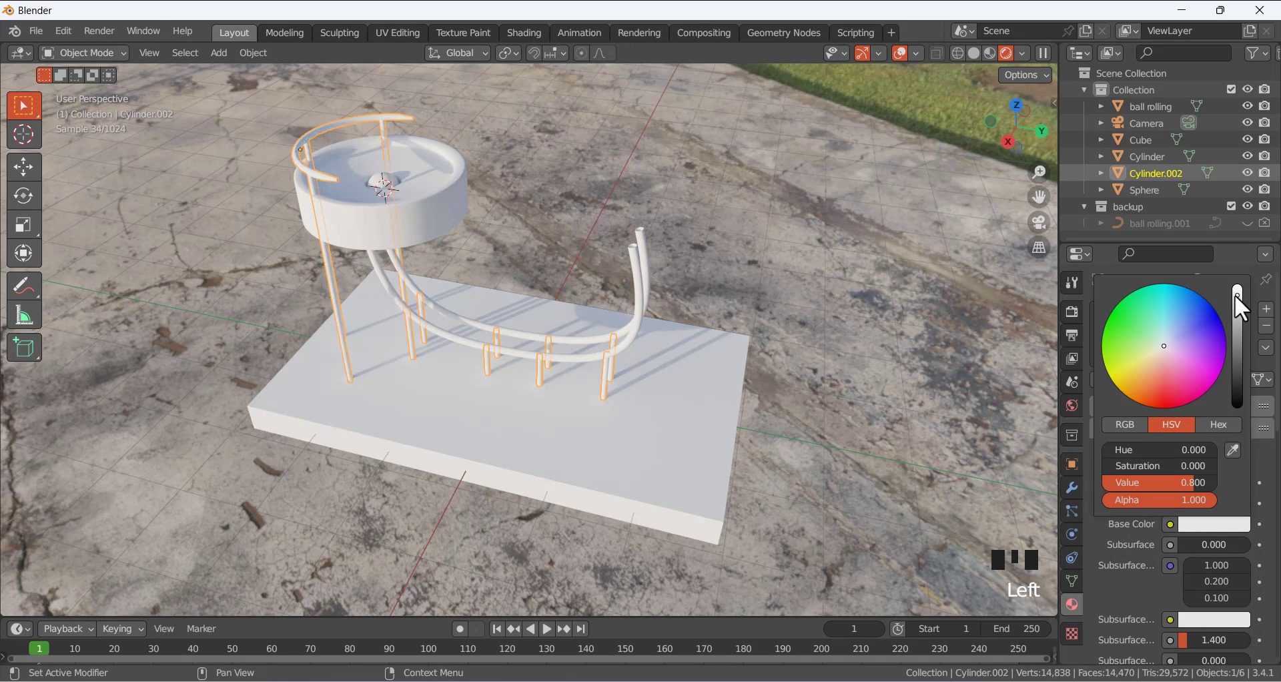
pyautogui.moveTo(1236, 295); pyautogui.dragTo(1237, 346)
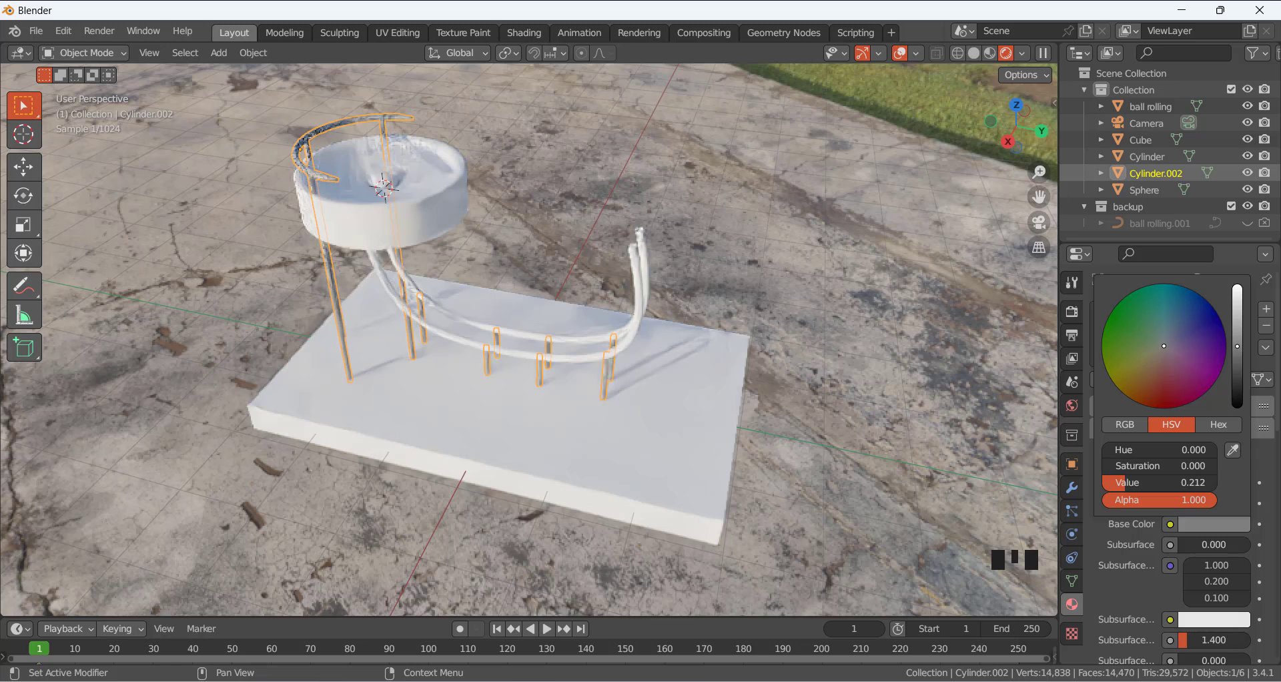
pyautogui.scroll(-4, 1170, 504)
pyautogui.scroll(3, 1170, 503)
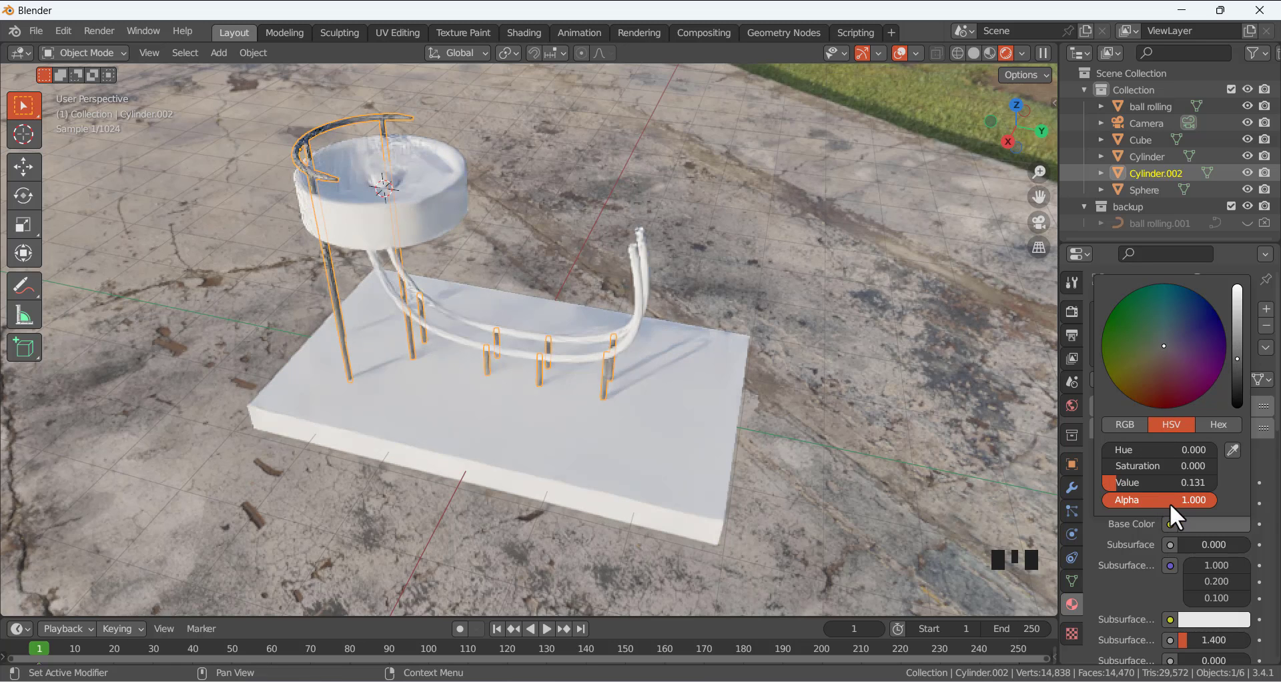
# Set the metal material's Metallic to 1.000 and Roughness to 0.000, and deselect the supports.
pyautogui.scroll(-7, 1208, 573)
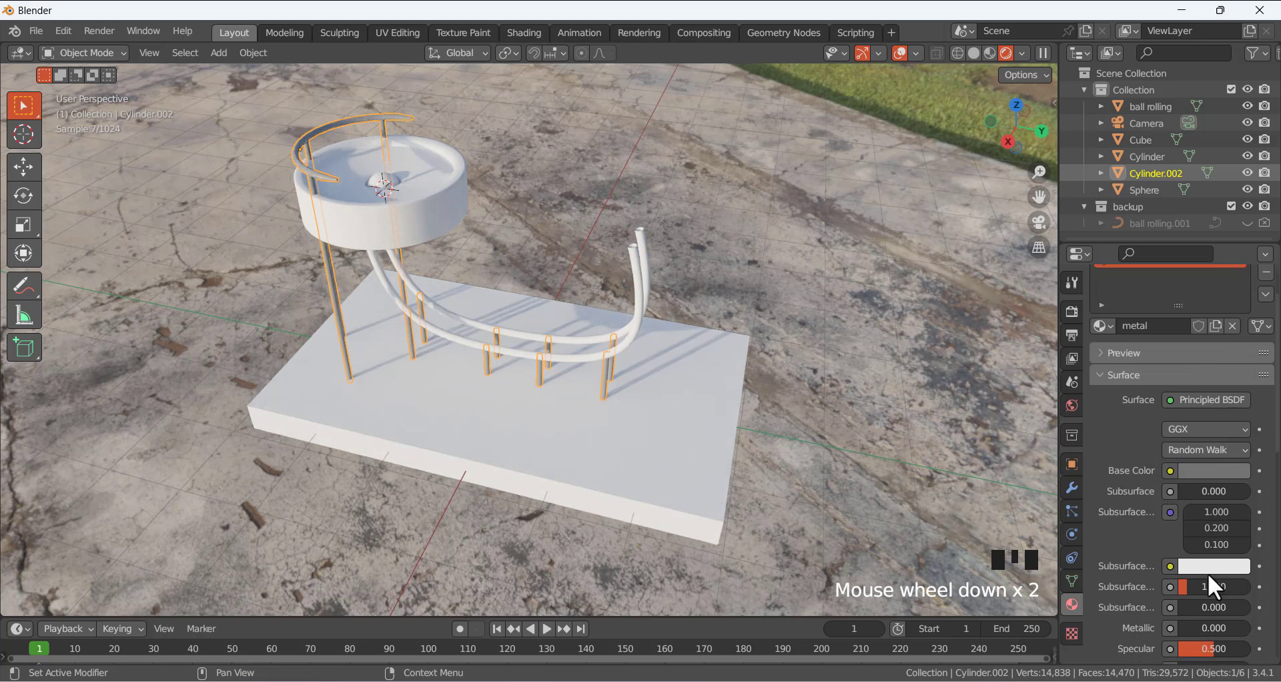
pyautogui.click(1258, 493)
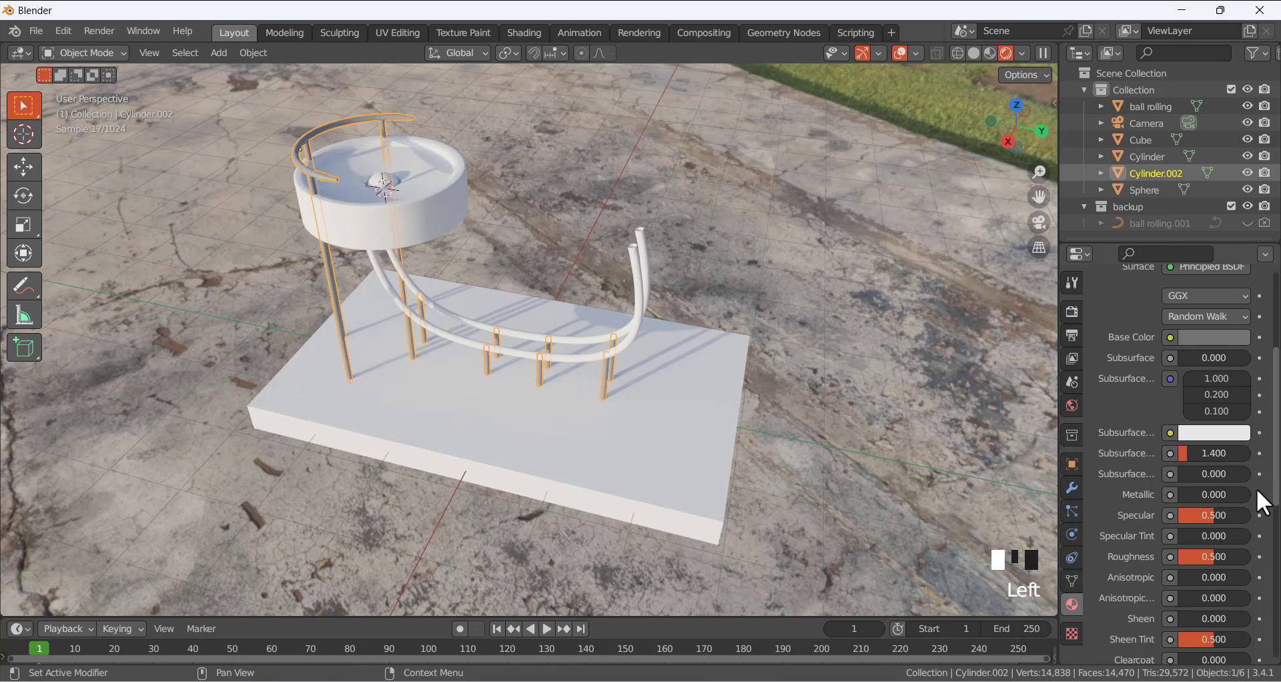
pyautogui.moveTo(1187, 494); pyautogui.dragTo(1236, 494)
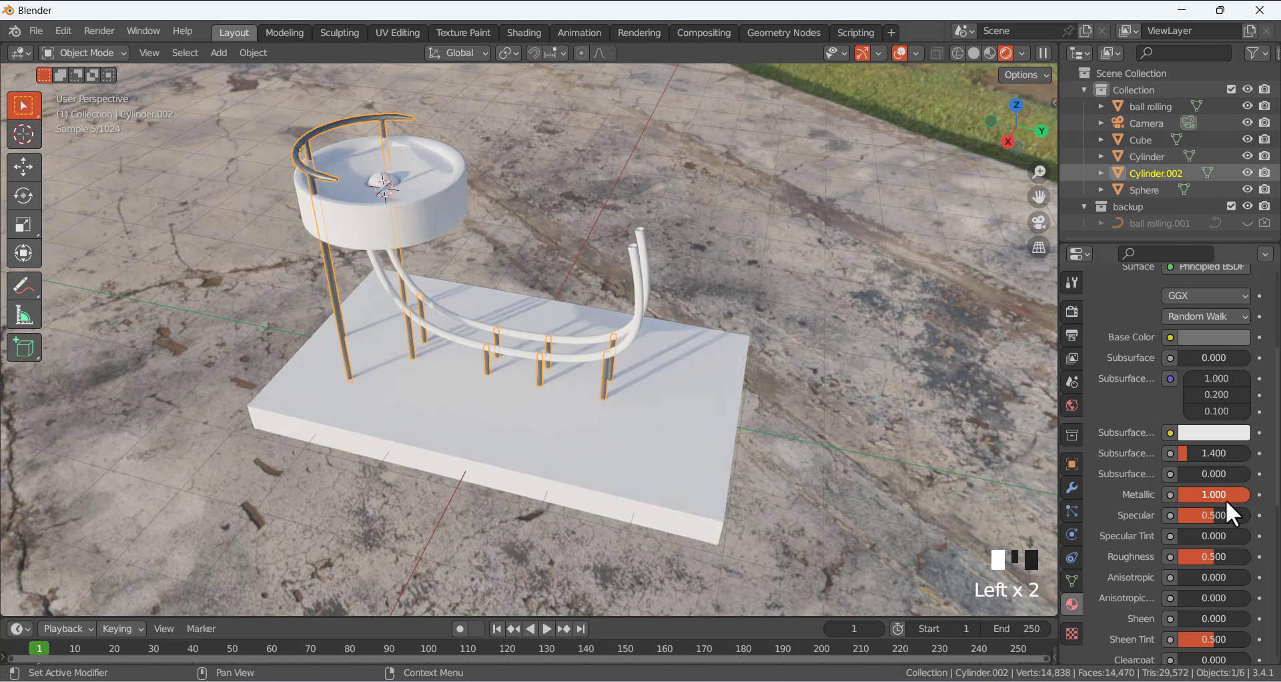
pyautogui.moveTo(1215, 556); pyautogui.dragTo(1177, 556)
pyautogui.click(567, 141)
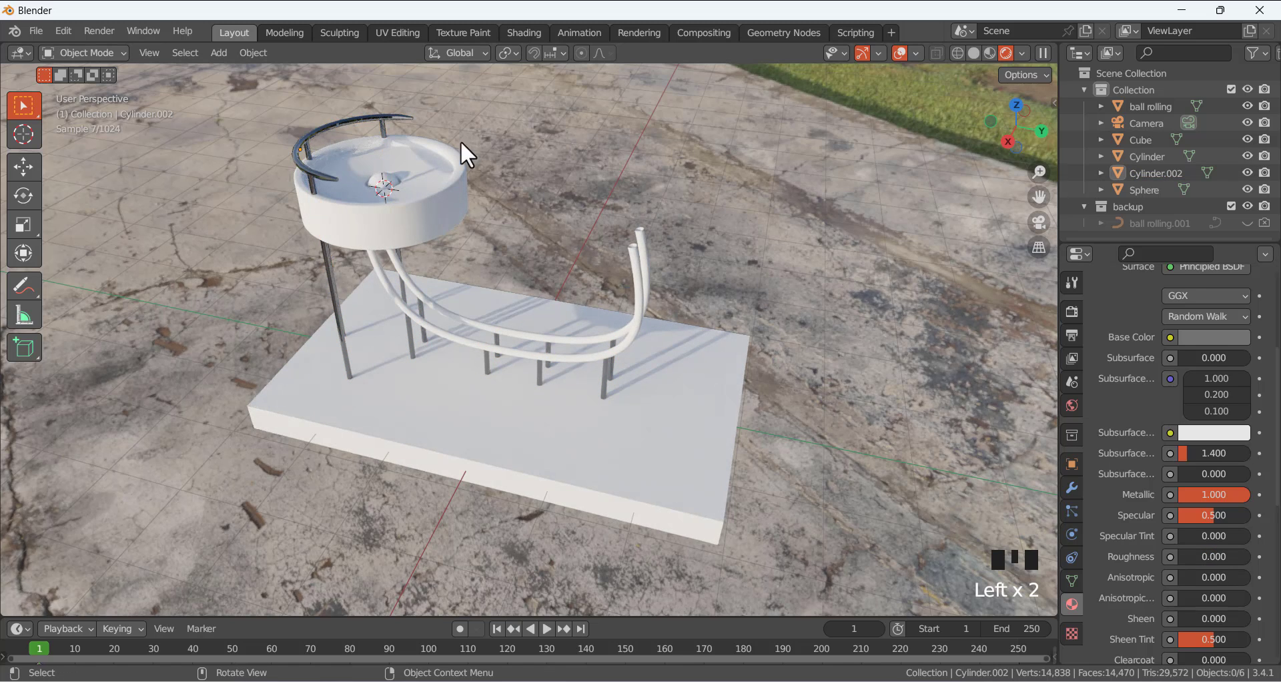
# Assign the existing metal material to the two curved track rails.
pyautogui.click(384, 184)
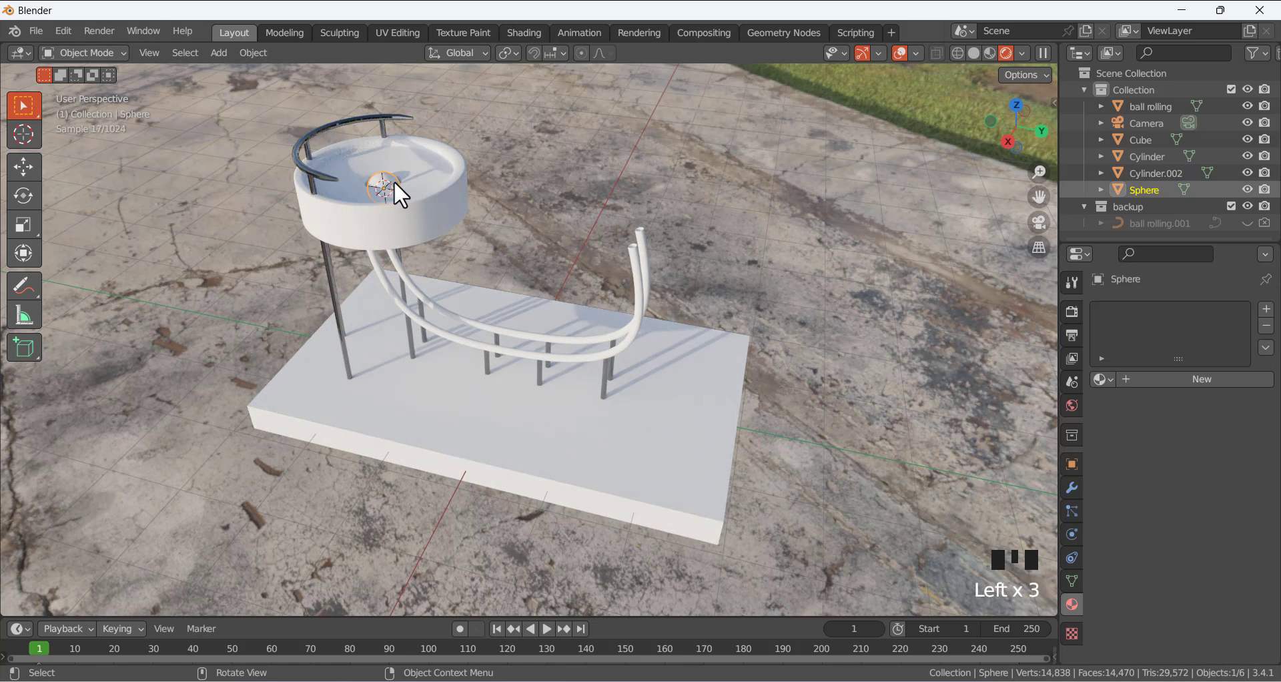
pyautogui.click(837, 303)
pyautogui.click(641, 427)
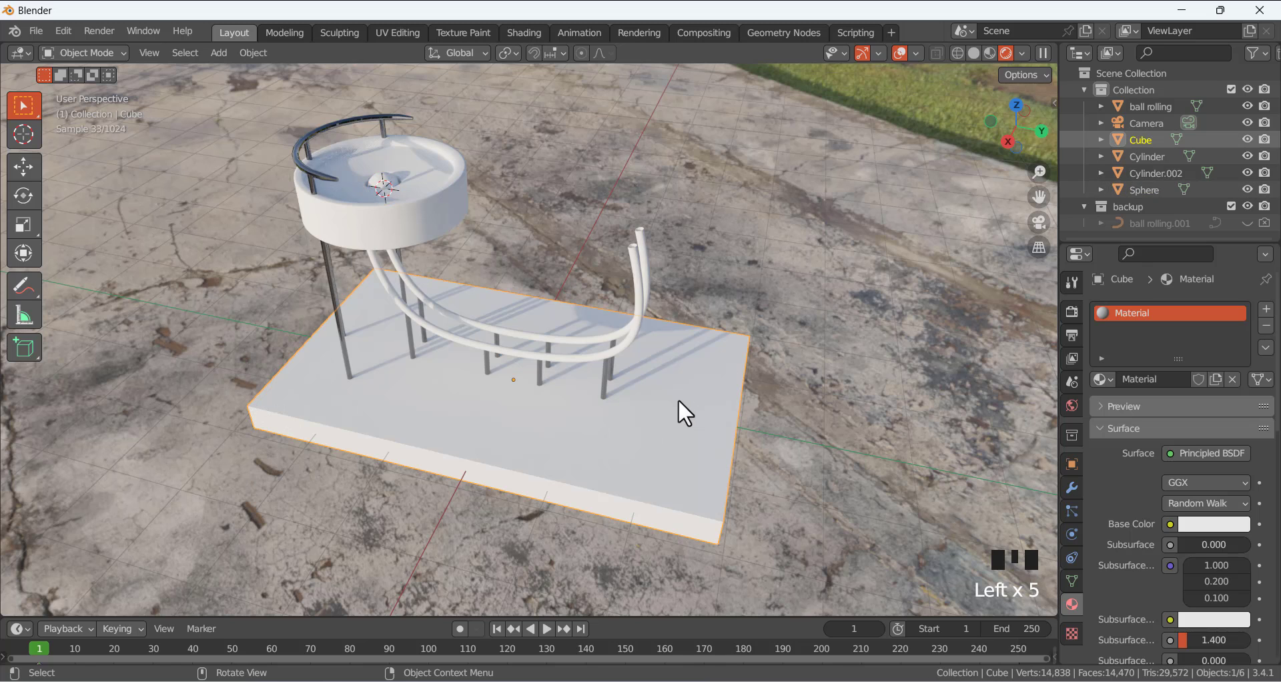
pyautogui.click(627, 343)
pyautogui.click(1102, 379)
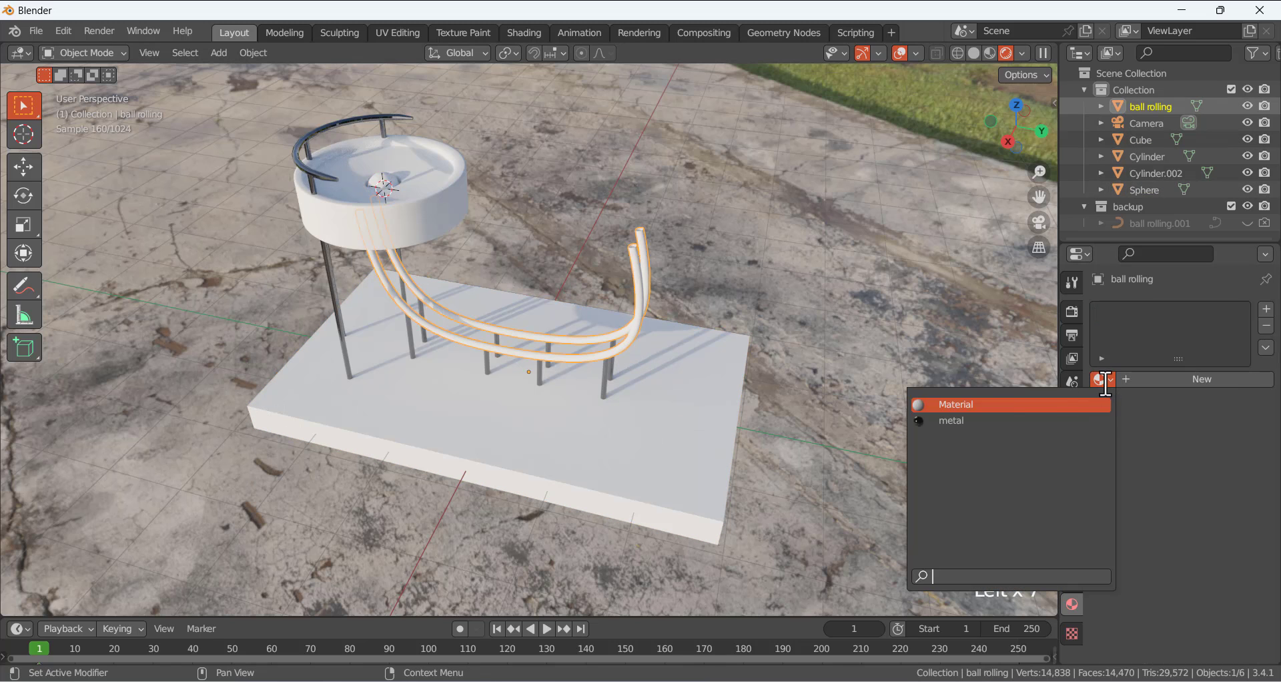
pyautogui.click(987, 421)
# Examine the cylinder from several angles and review the world's environment texture settings.
pyautogui.click(638, 457)
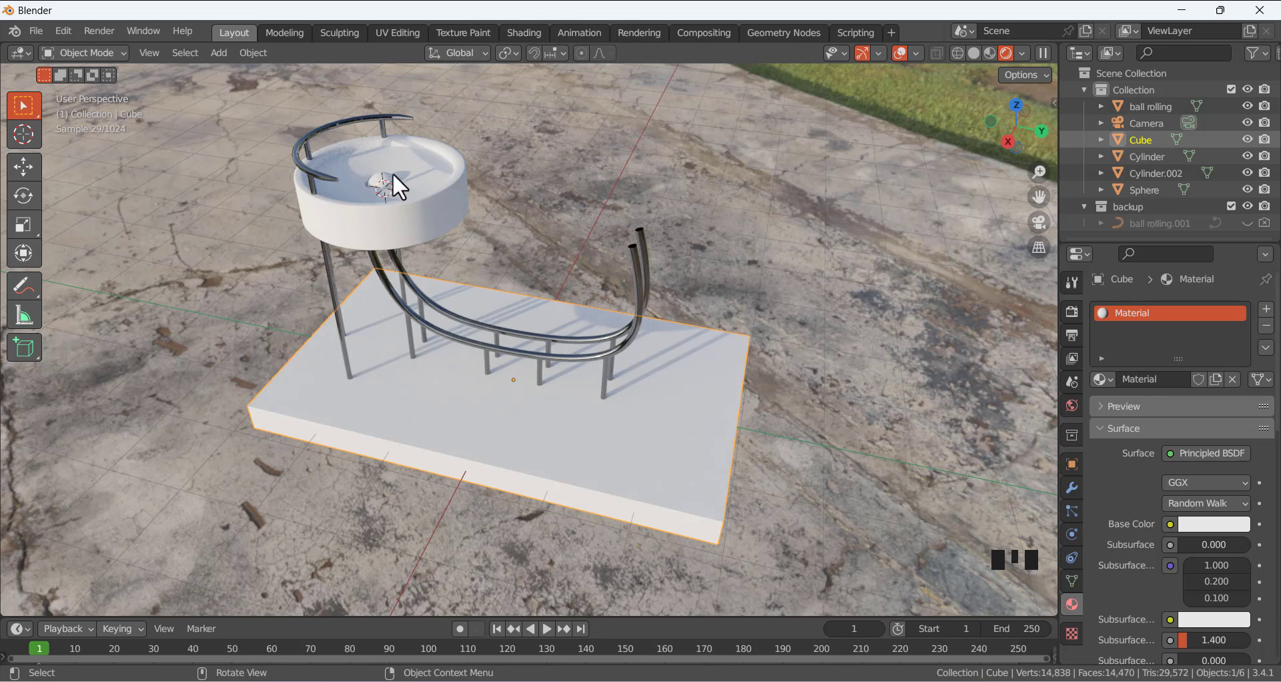
pyautogui.click(427, 206)
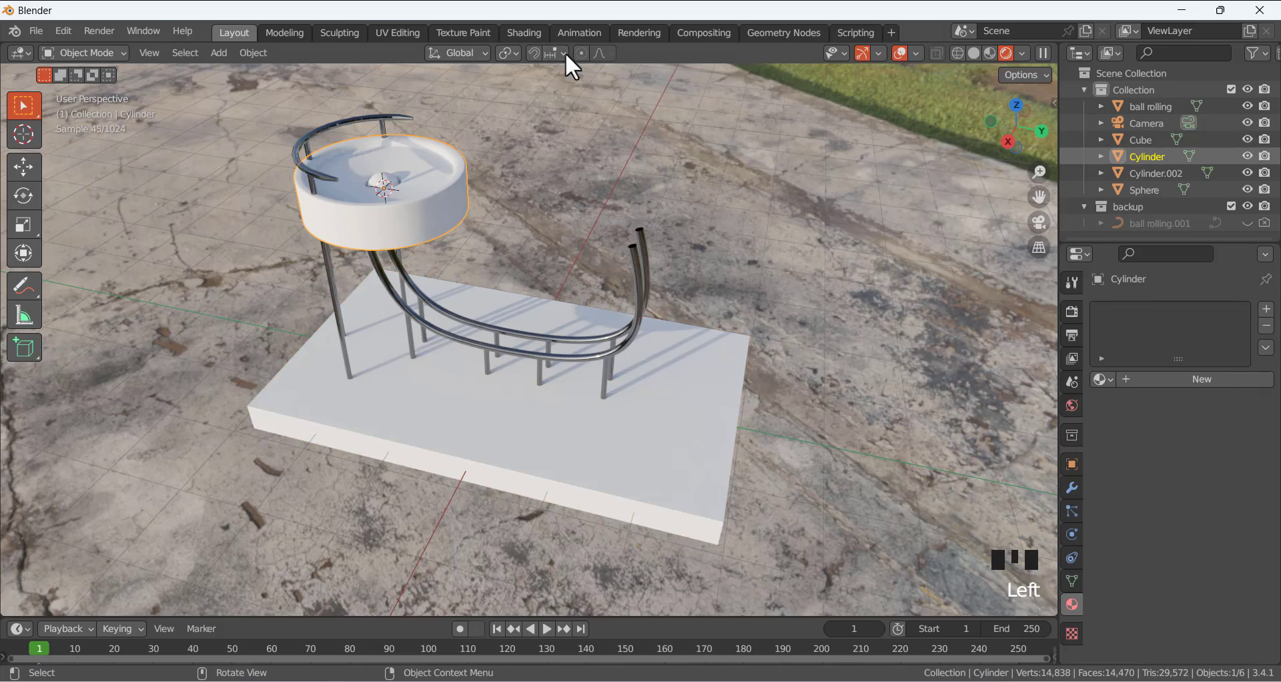
pyautogui.moveTo(500, 126); pyautogui.dragTo(551, 171, button='middle')
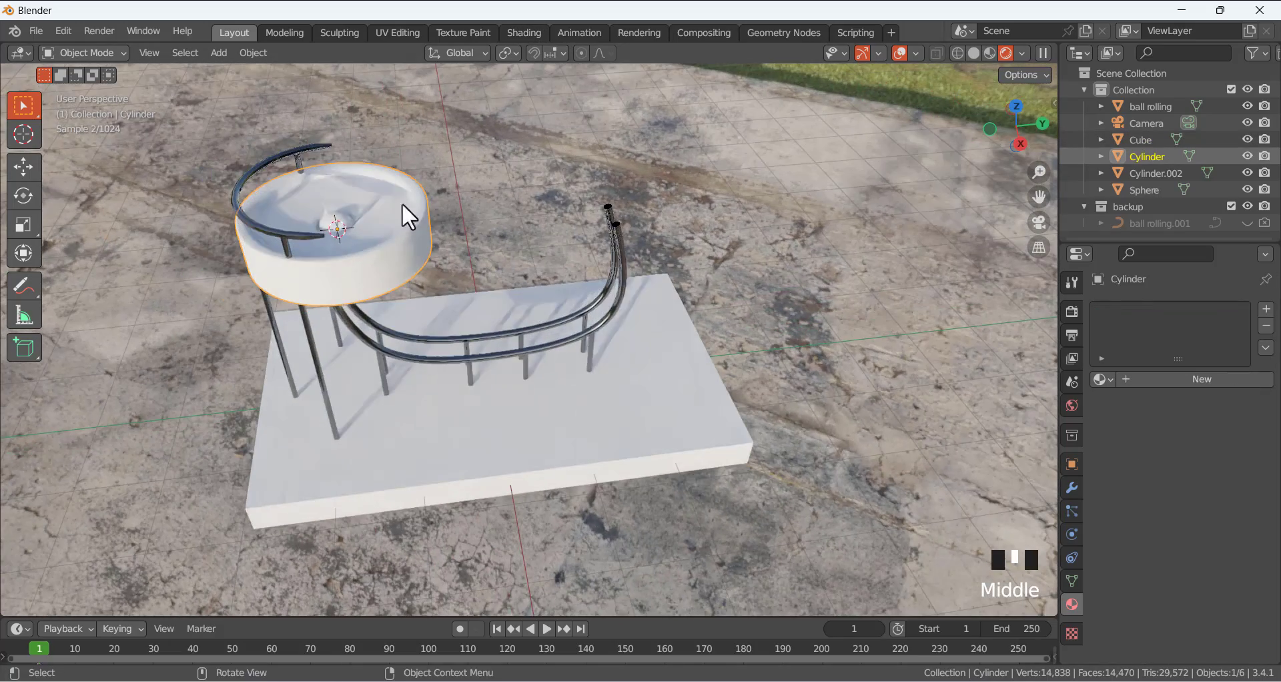
pyautogui.moveTo(467, 252)
pyautogui.mouseDown(button='middle')
pyautogui.moveTo(366, 248)
pyautogui.moveTo(454, 267)
pyautogui.mouseUp(button='middle')
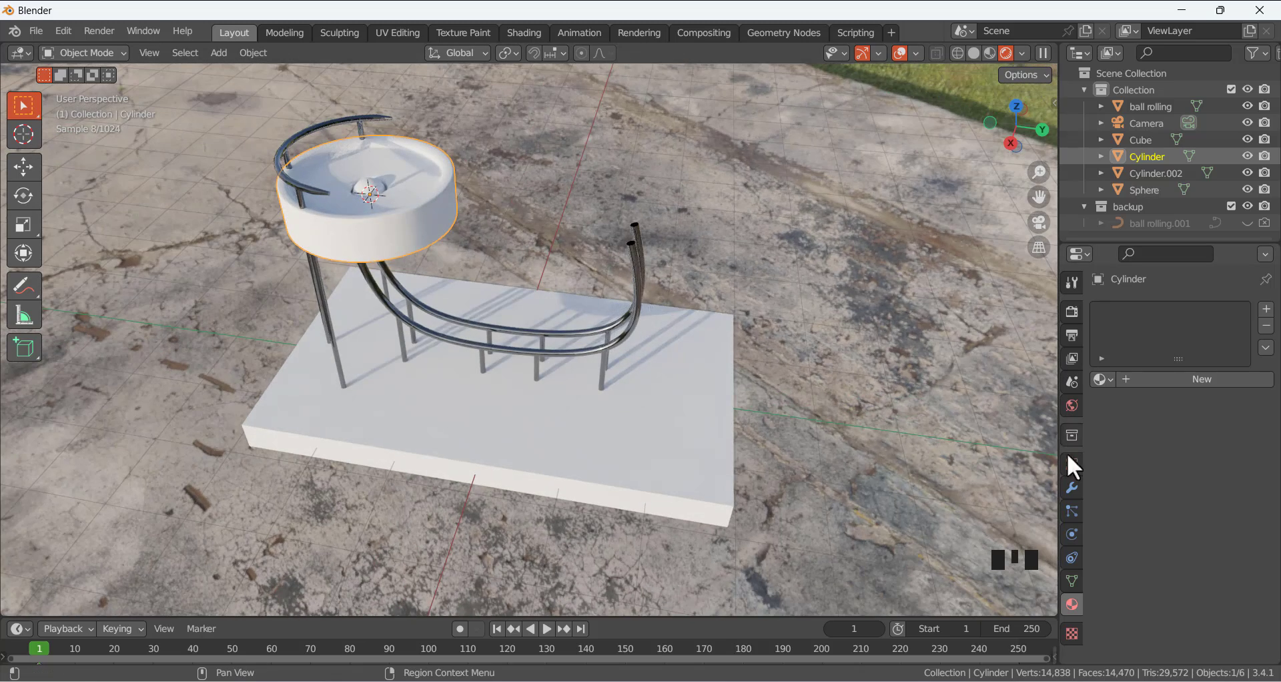
pyautogui.click(1070, 407)
pyautogui.scroll(-2, 1113, 499)
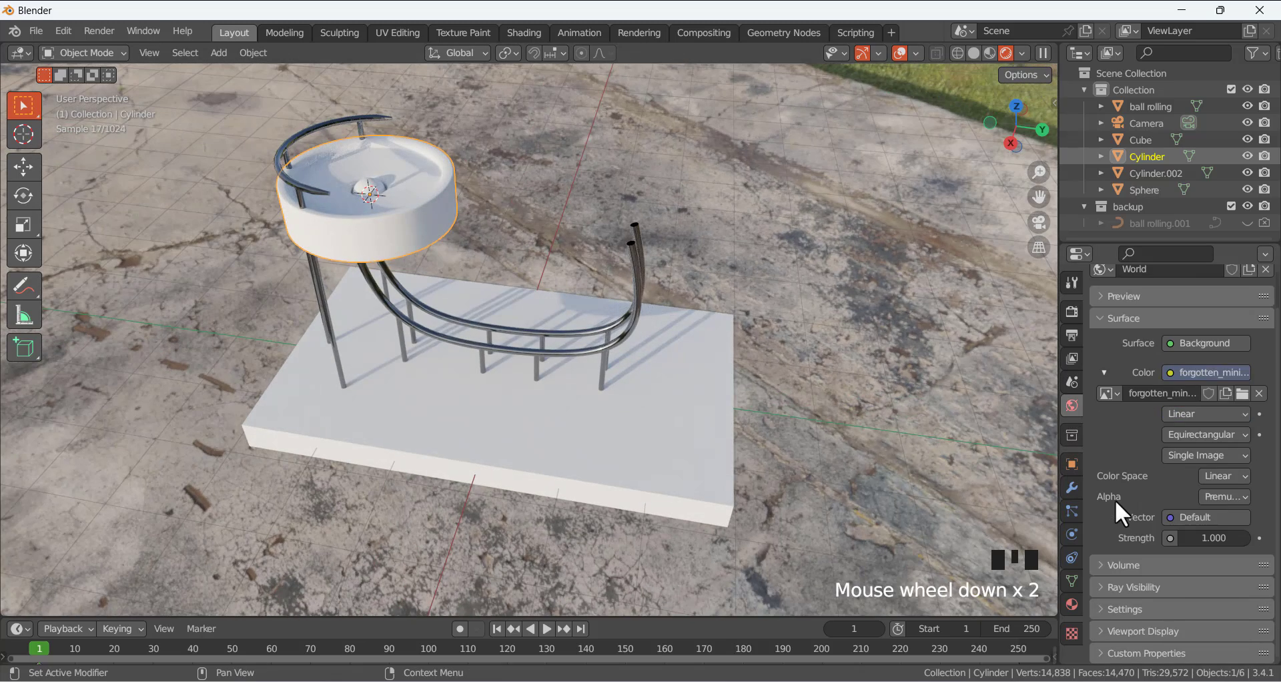
pyautogui.scroll(-3, 1124, 471)
pyautogui.click(1107, 631)
pyautogui.scroll(-1, 1122, 612)
pyautogui.scroll(2, 1121, 619)
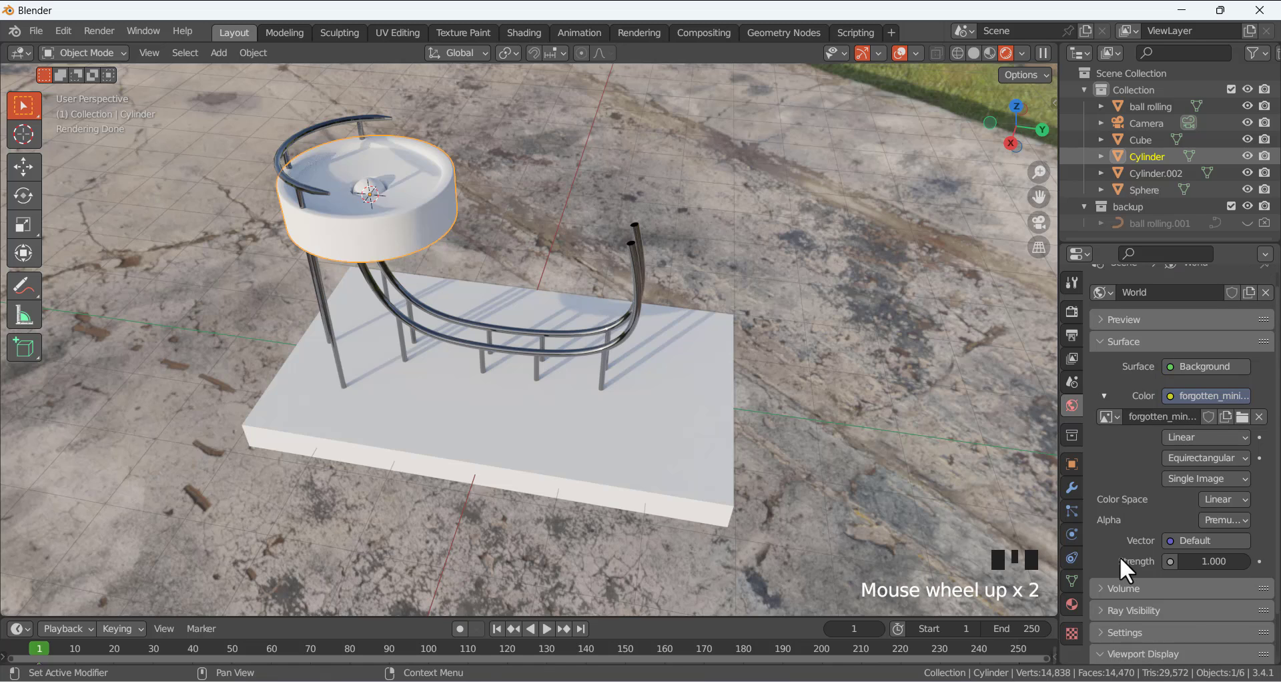
pyautogui.scroll(4, 1119, 556)
pyautogui.click(368, 190)
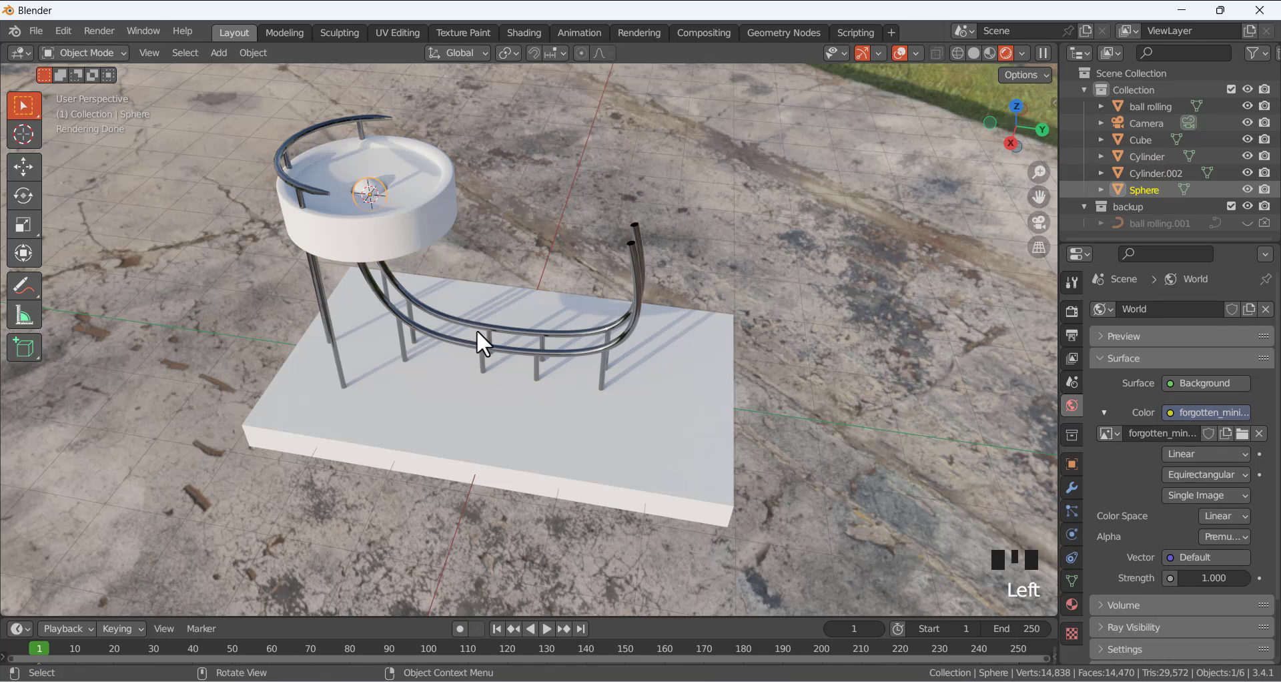
# Show the base's material nodes in the Shading workspace and give that material a fake user.
pyautogui.click(527, 431)
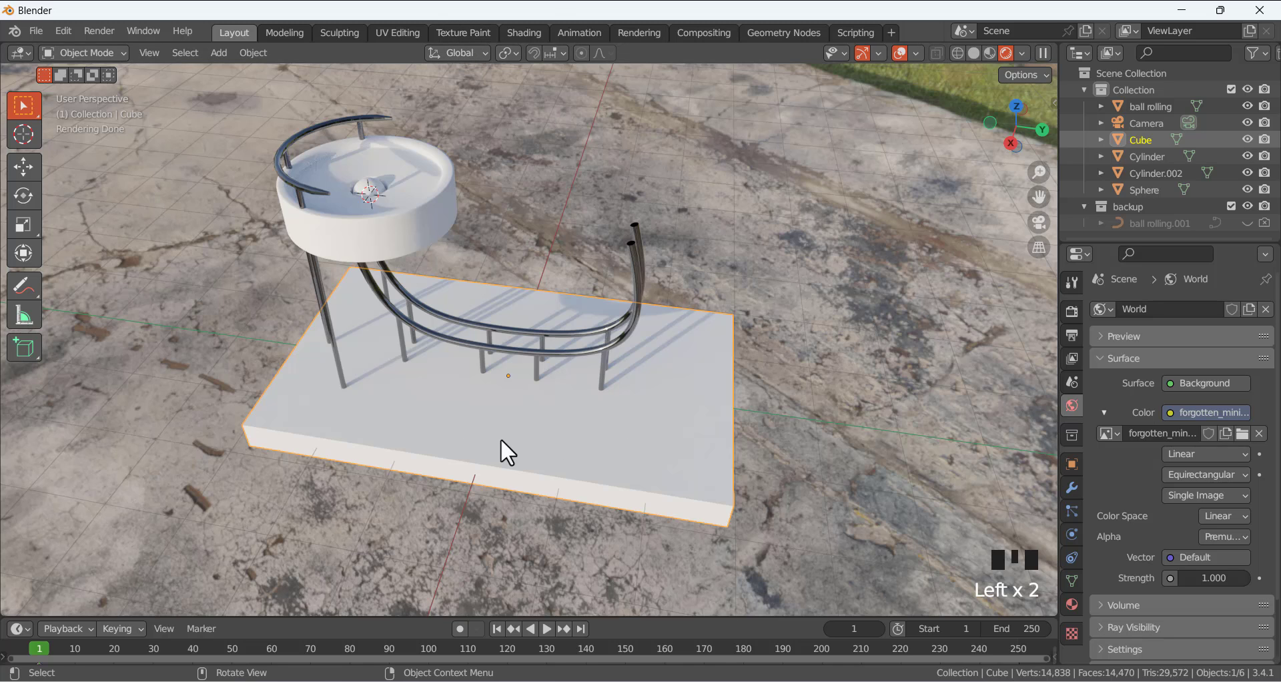
pyautogui.click(522, 33)
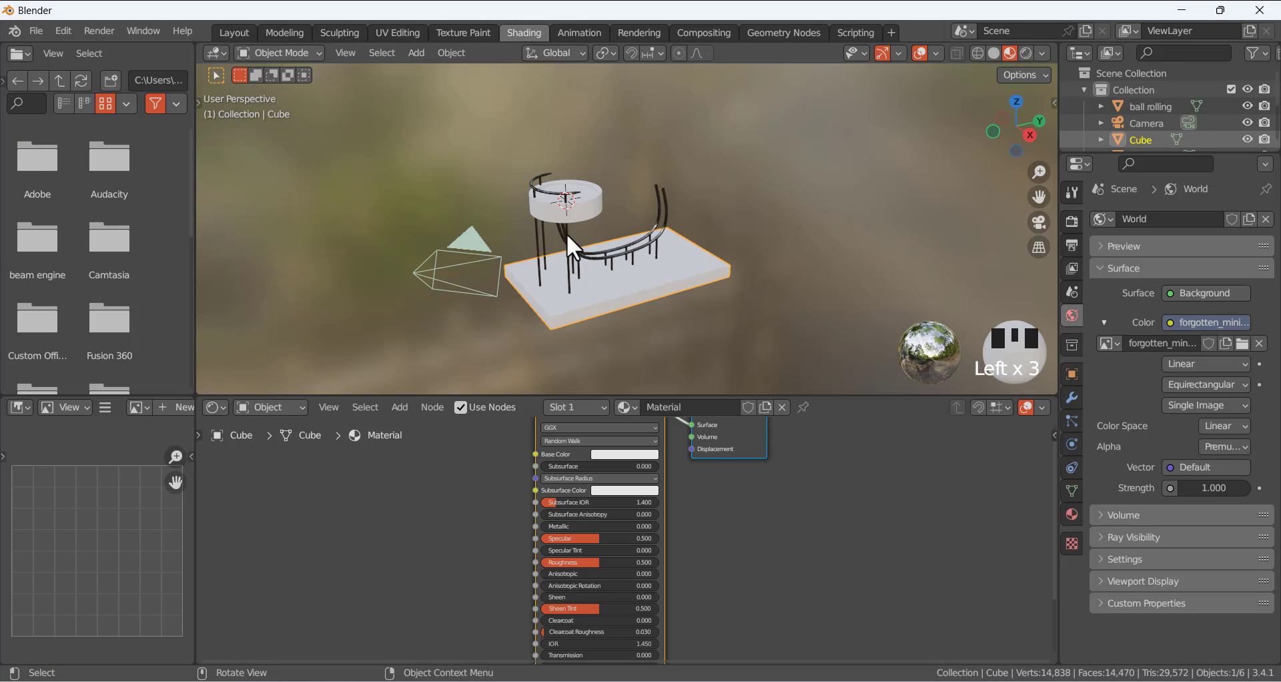
pyautogui.scroll(2, 566, 233)
pyautogui.scroll(-3, 591, 487)
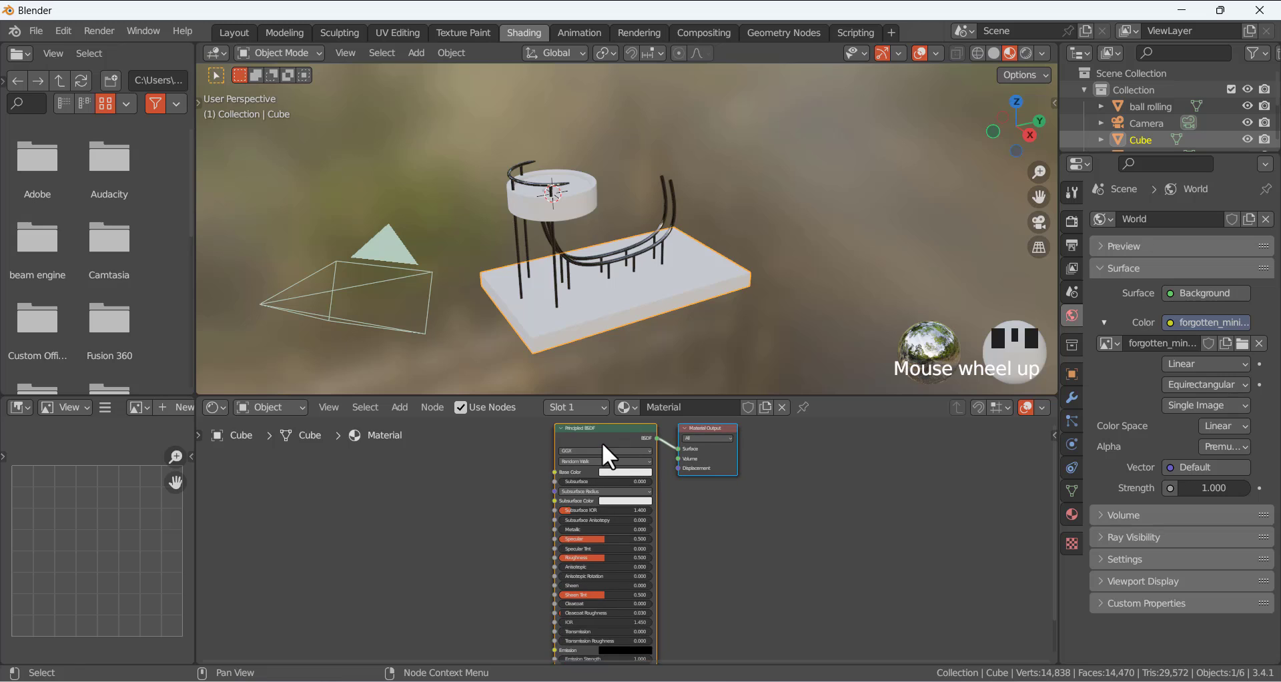
pyautogui.scroll(1, 603, 445)
pyautogui.moveTo(603, 427); pyautogui.dragTo(589, 472, button='middle')
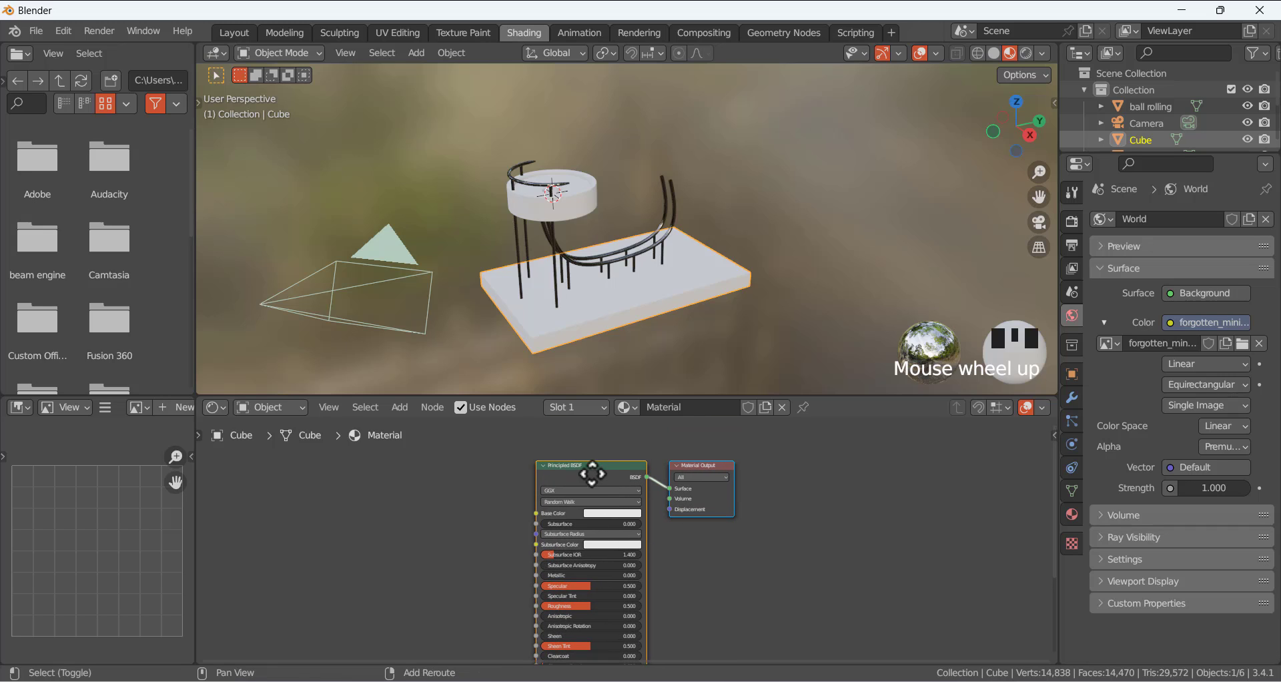
pyautogui.click(682, 339)
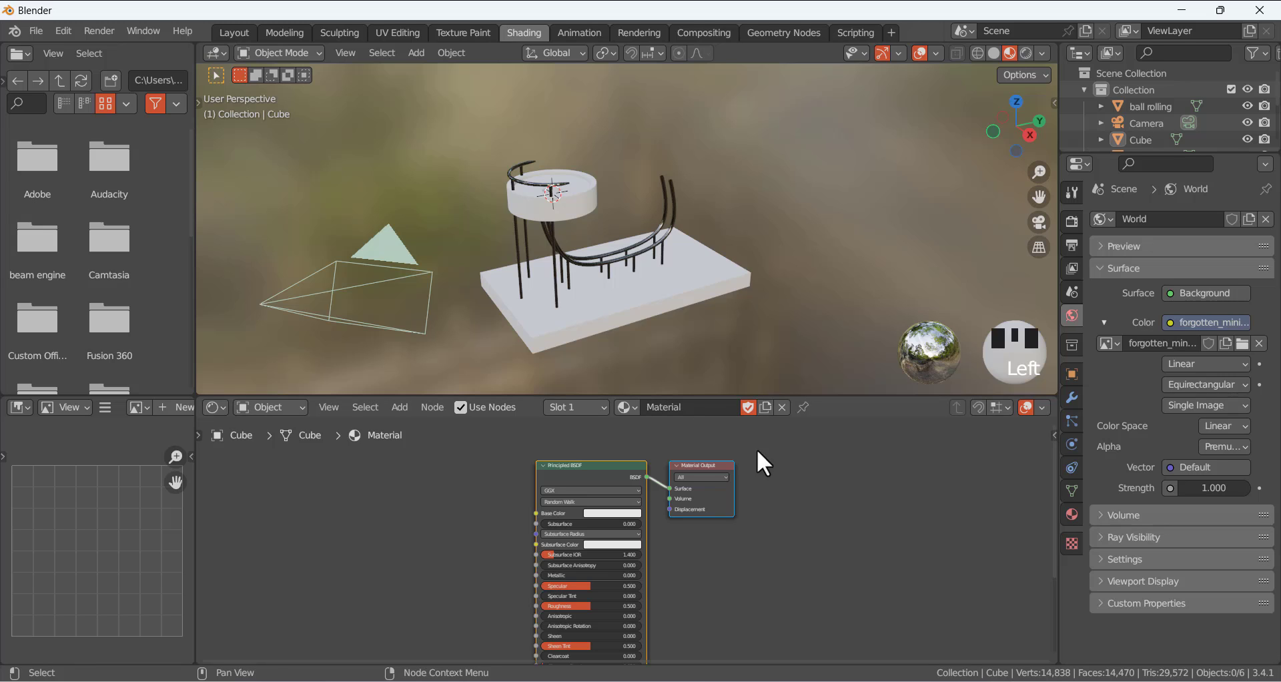
pyautogui.scroll(2, 547, 463)
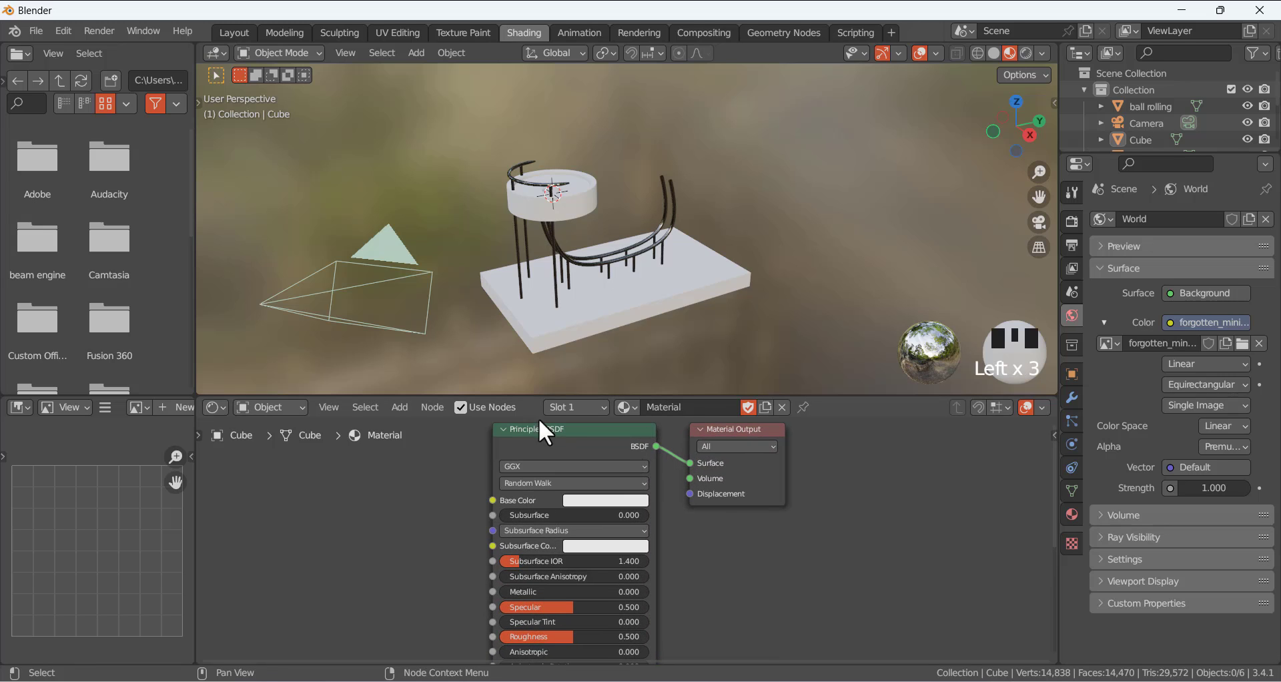
# Add an Image Texture node to the base's material and place it before the Principled BSDF node.
pyautogui.click(627, 310)
pyautogui.scroll(2, 594, 304)
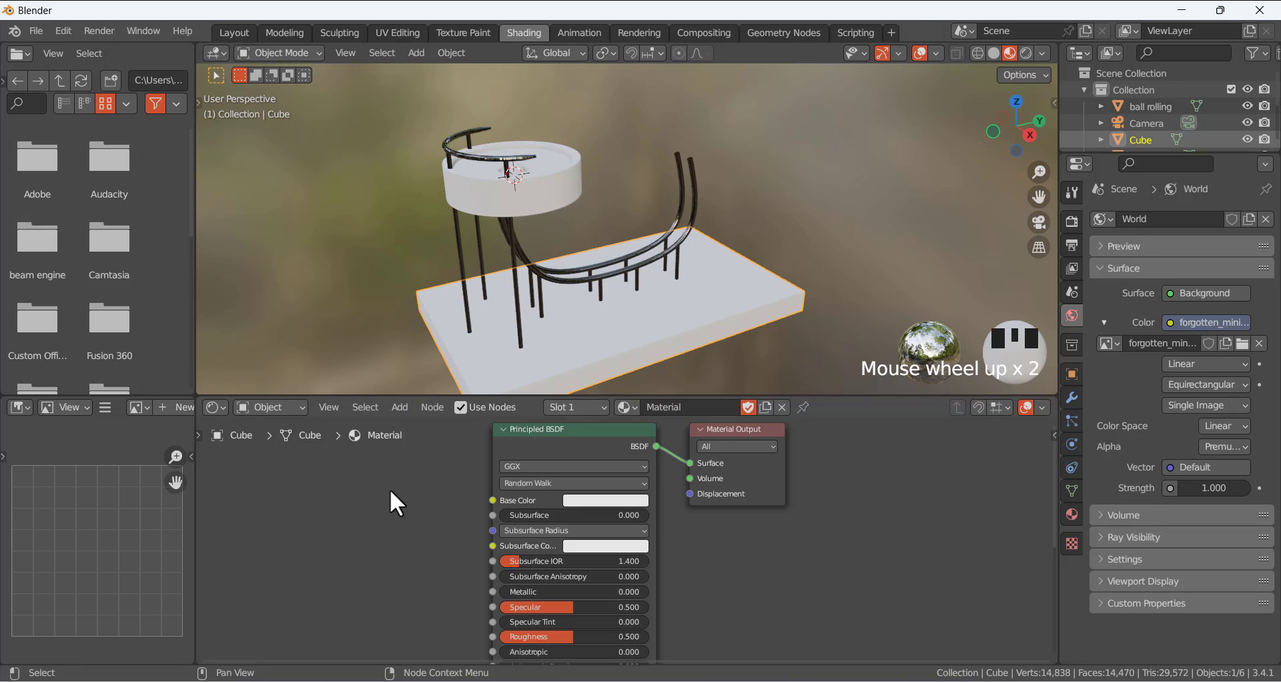
pyautogui.scroll(2, 426, 512)
pyautogui.hotkey('shift', 'a')
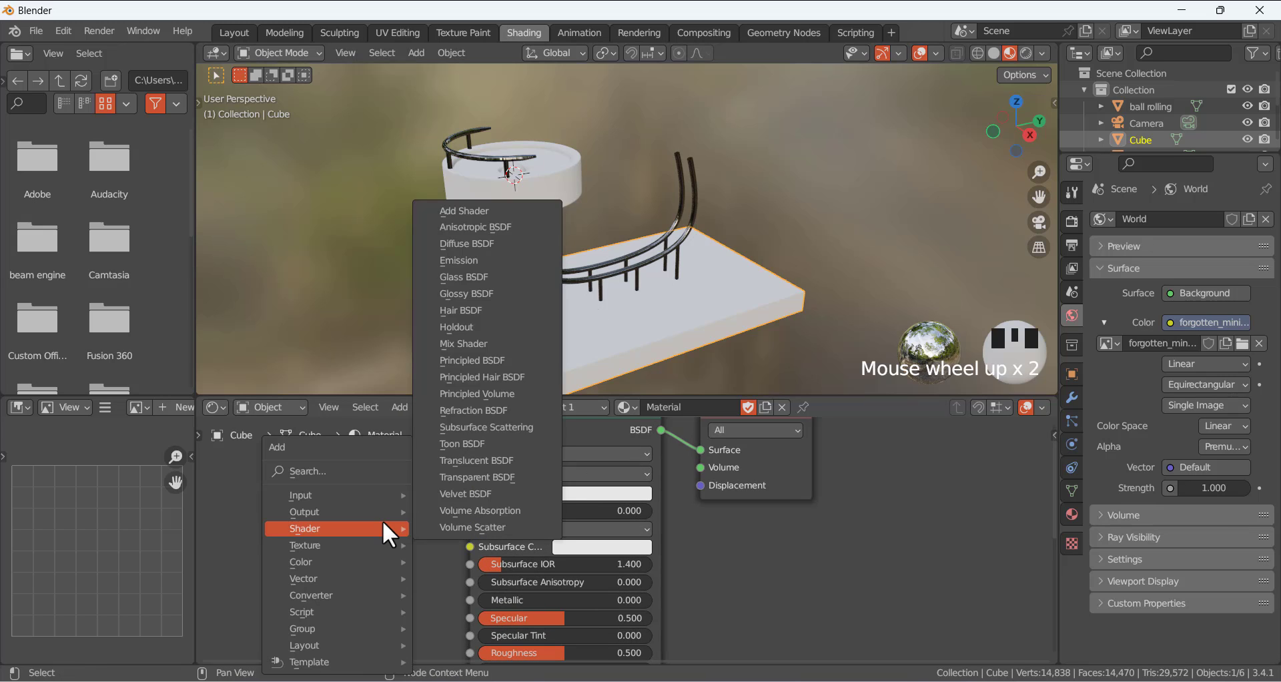
pyautogui.click(366, 474)
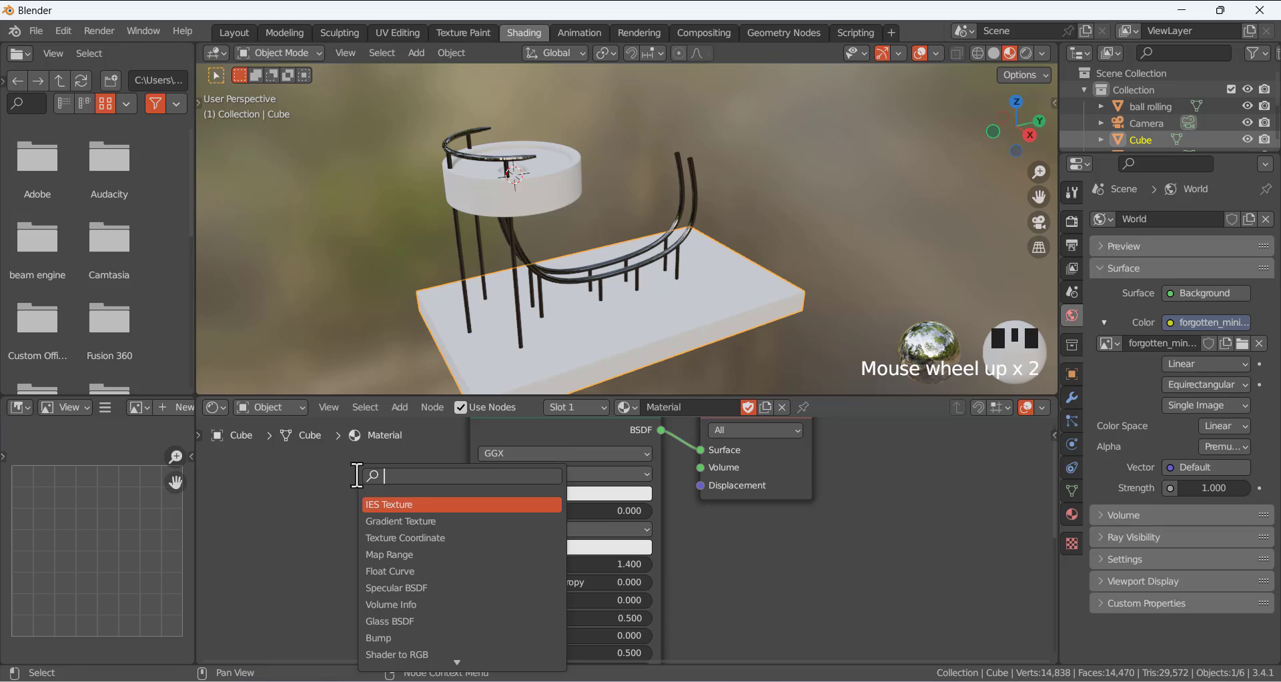
pyautogui.write('textu')
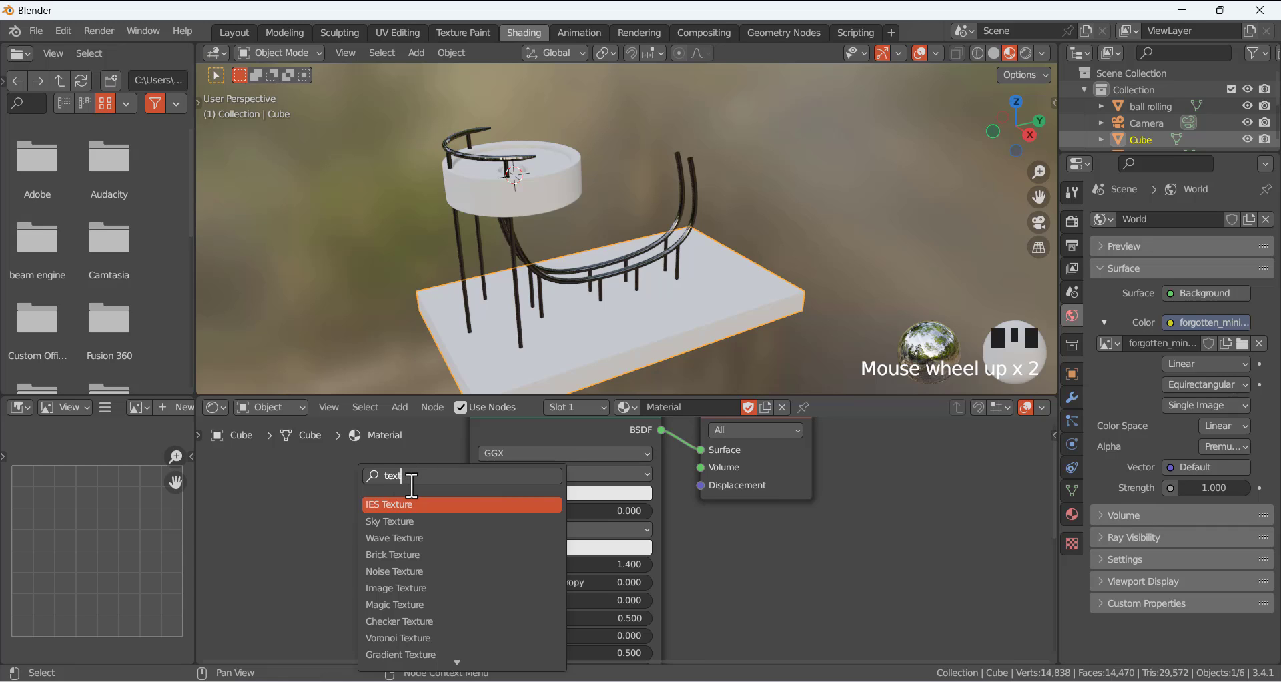
pyautogui.press('BackSpace')
pyautogui.press('BackSpace')
pyautogui.press('BackSpace')
pyautogui.press('BackSpace')
pyautogui.write('image')
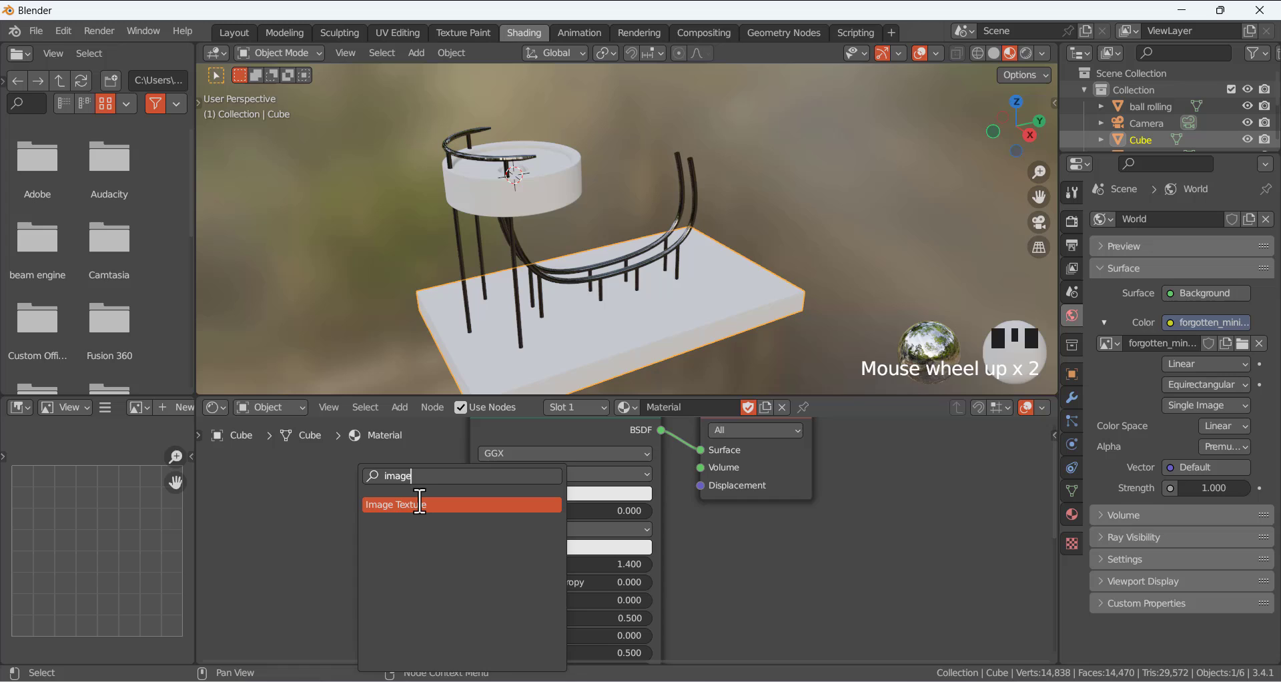
pyautogui.click(419, 505)
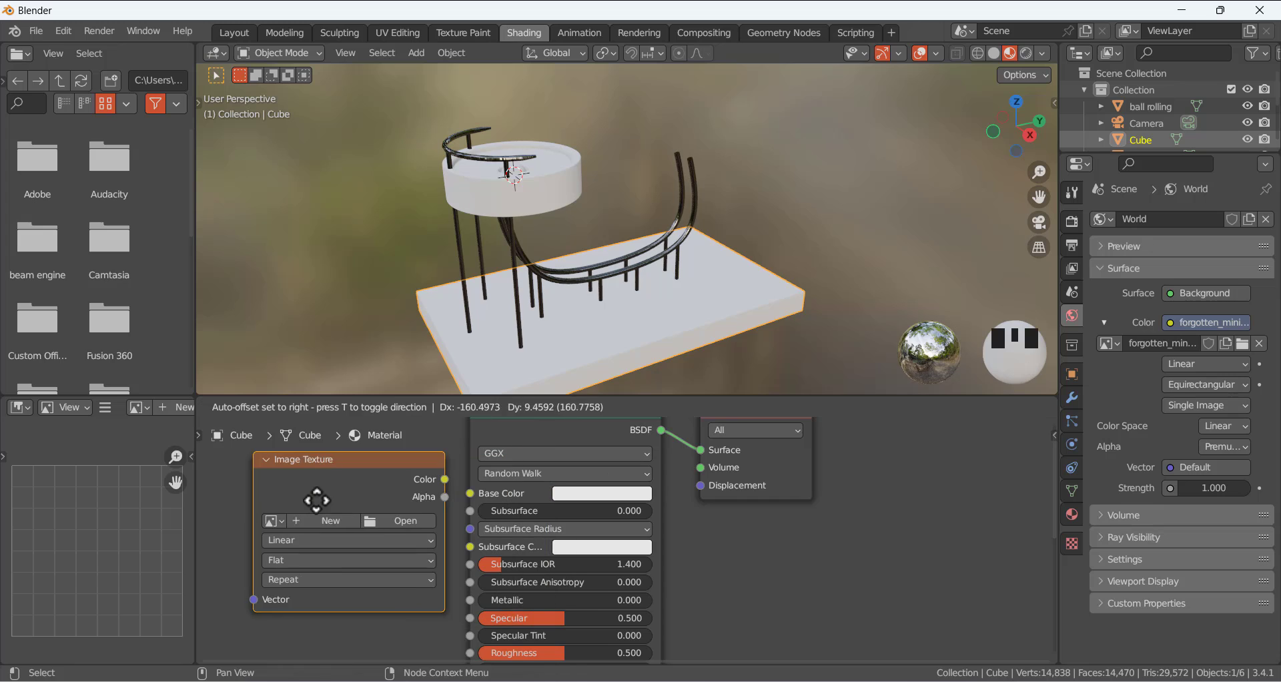
pyautogui.click(262, 519)
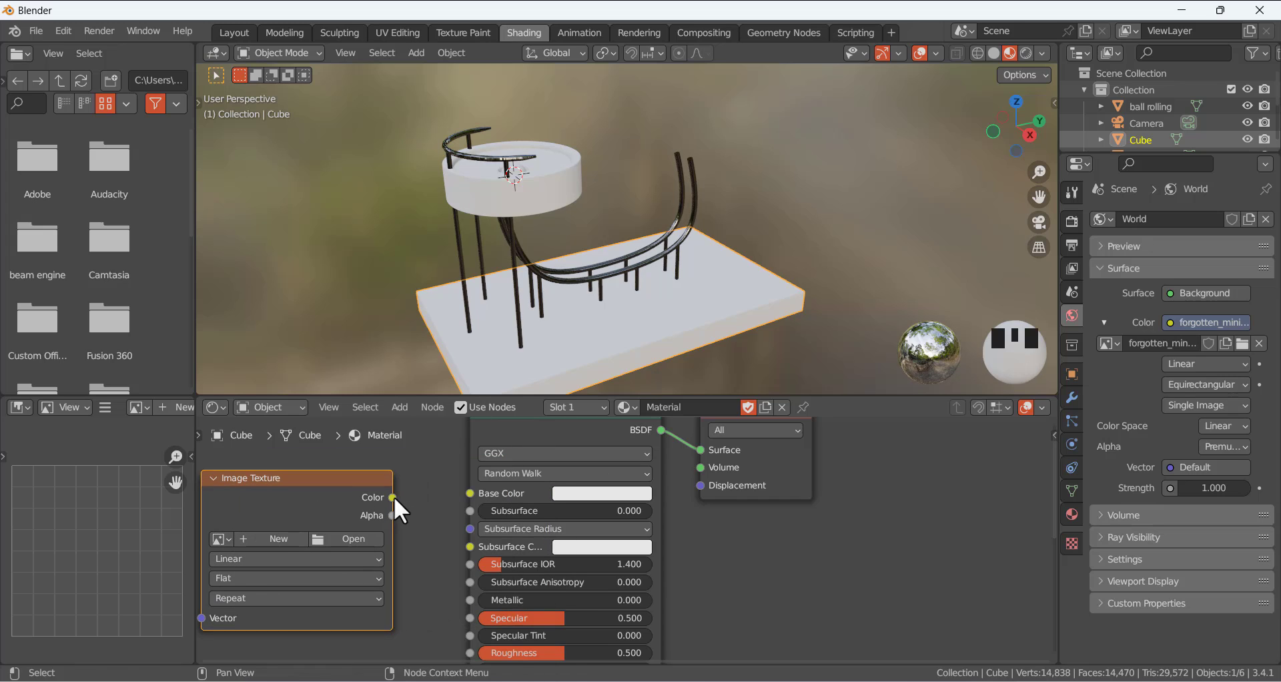
# Connect the Image Texture's Color output to Base Color and browse to the Desktop folder for its image.
pyautogui.moveTo(393, 497); pyautogui.dragTo(471, 493)
pyautogui.click(347, 537)
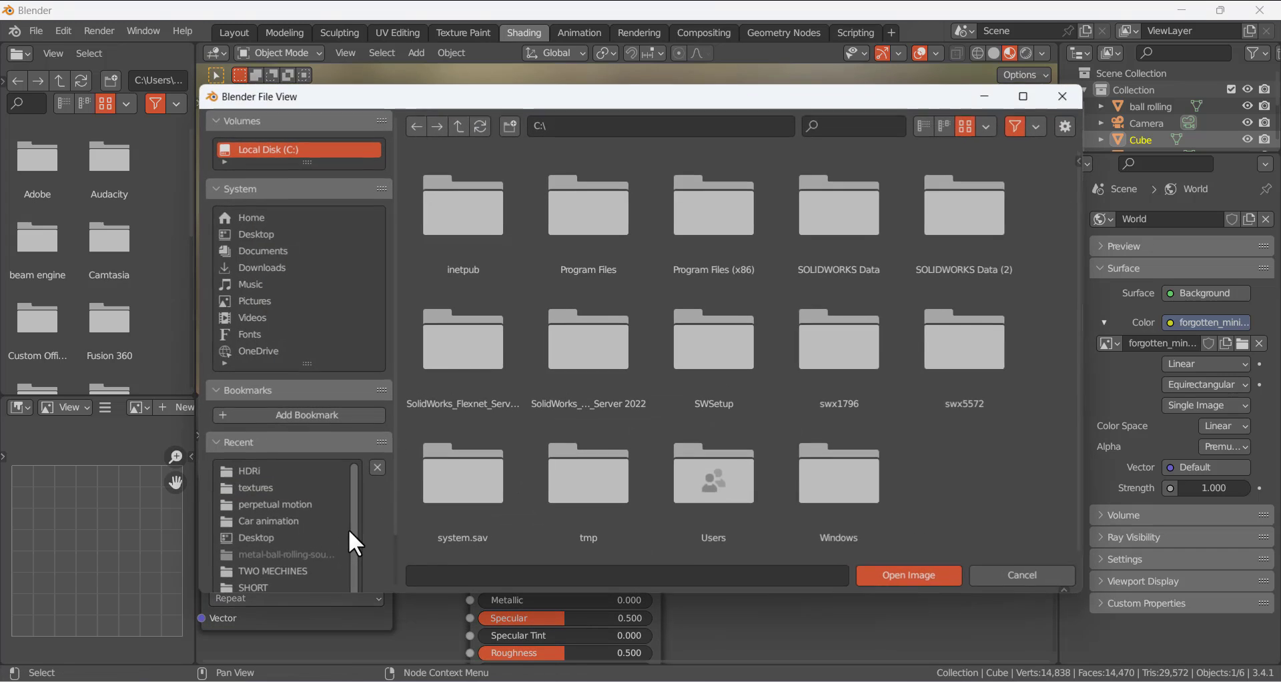
pyautogui.click(267, 235)
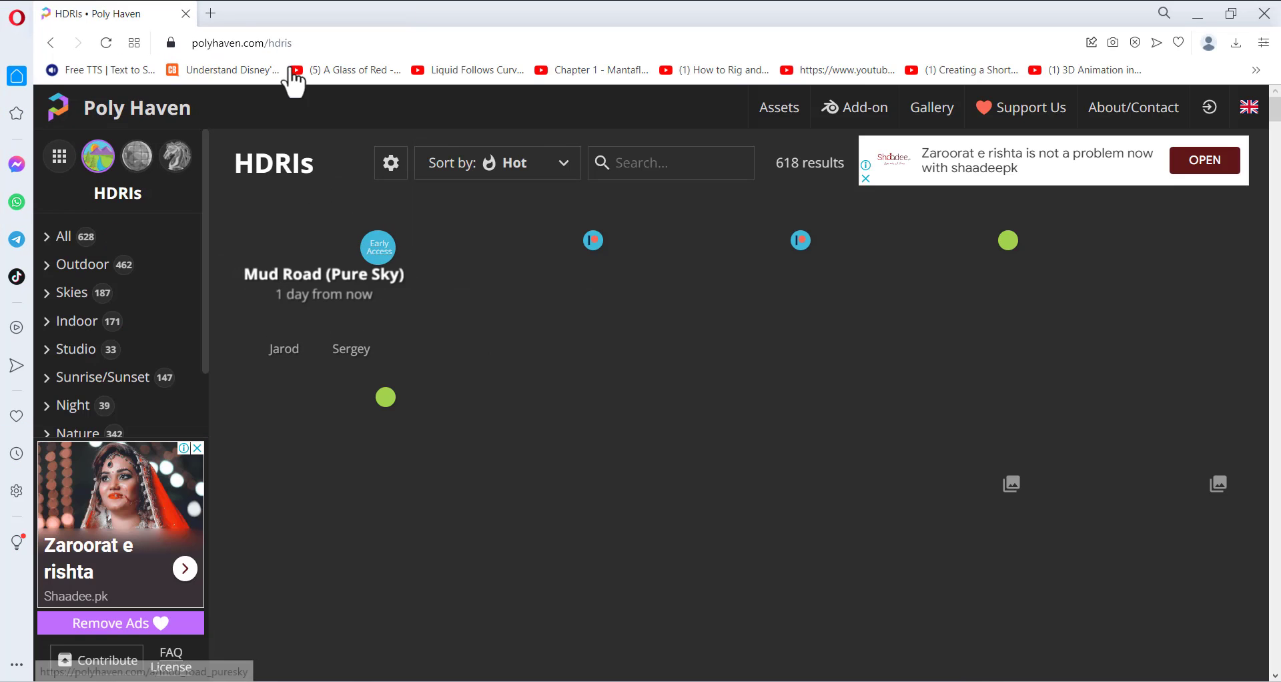
# Switch to Poly Haven in the web browser, search its textures for "wood" and find Wood Table 001.
pyautogui.click(50, 43)
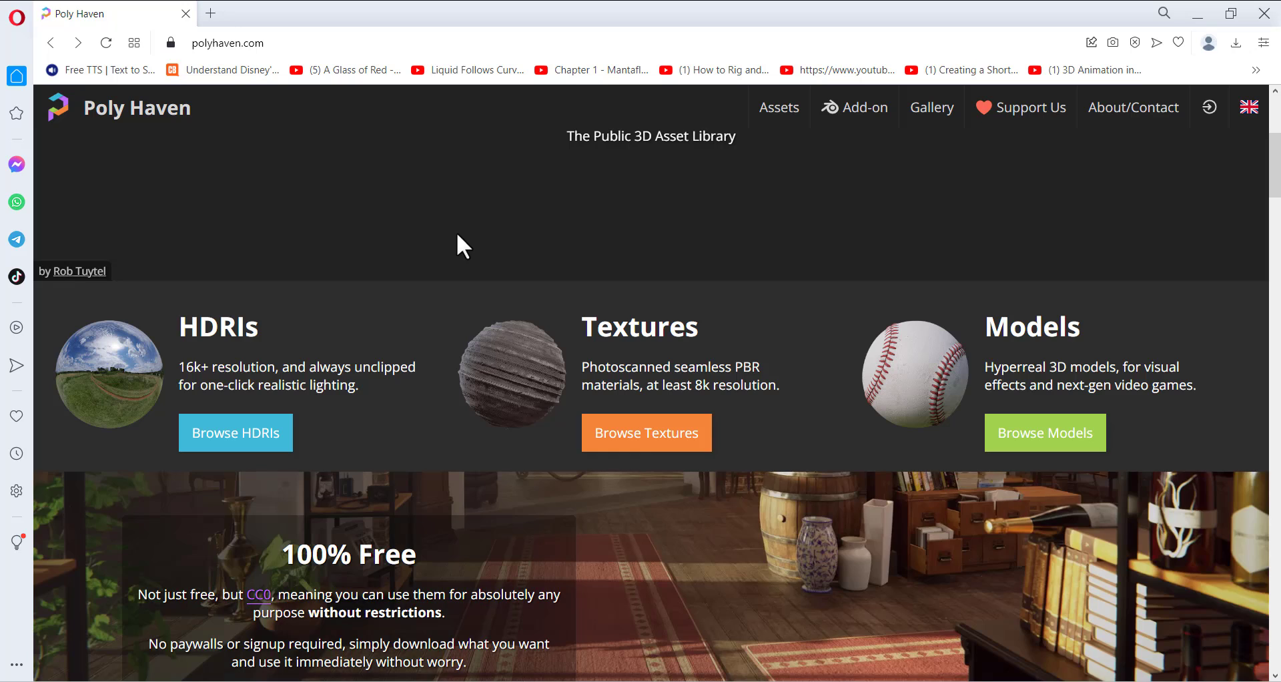
pyautogui.click(690, 445)
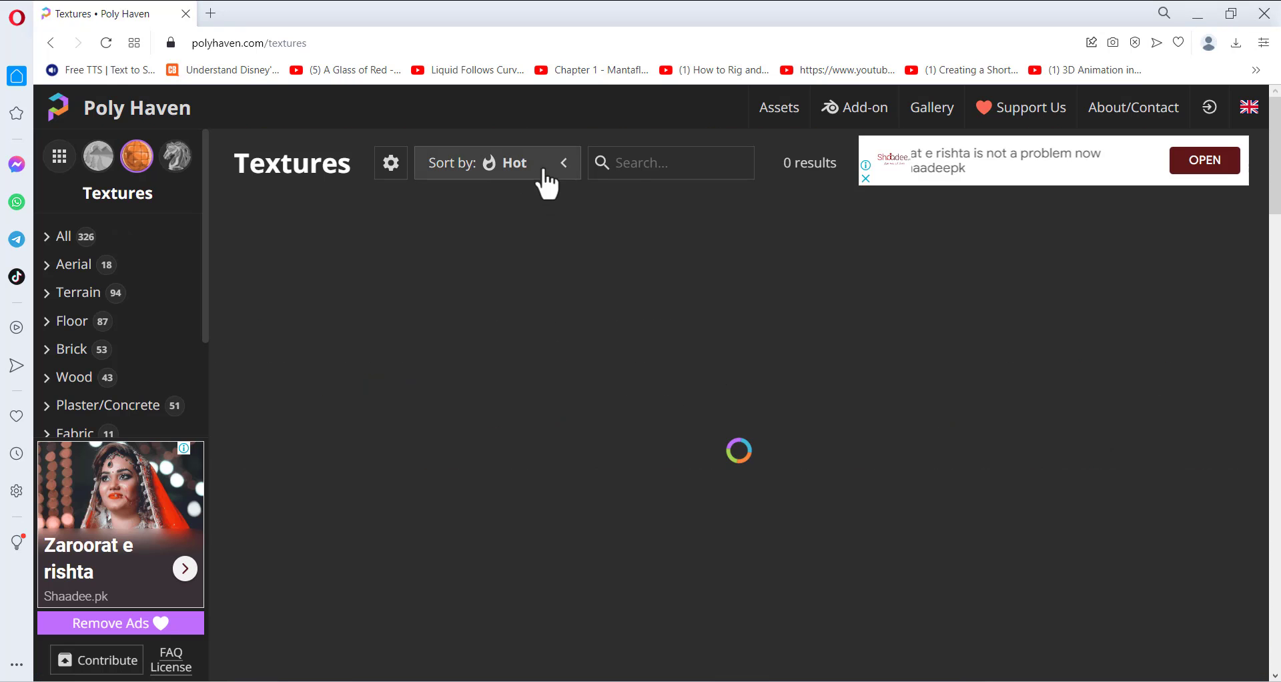
pyautogui.click(652, 170)
pyautogui.write('w')
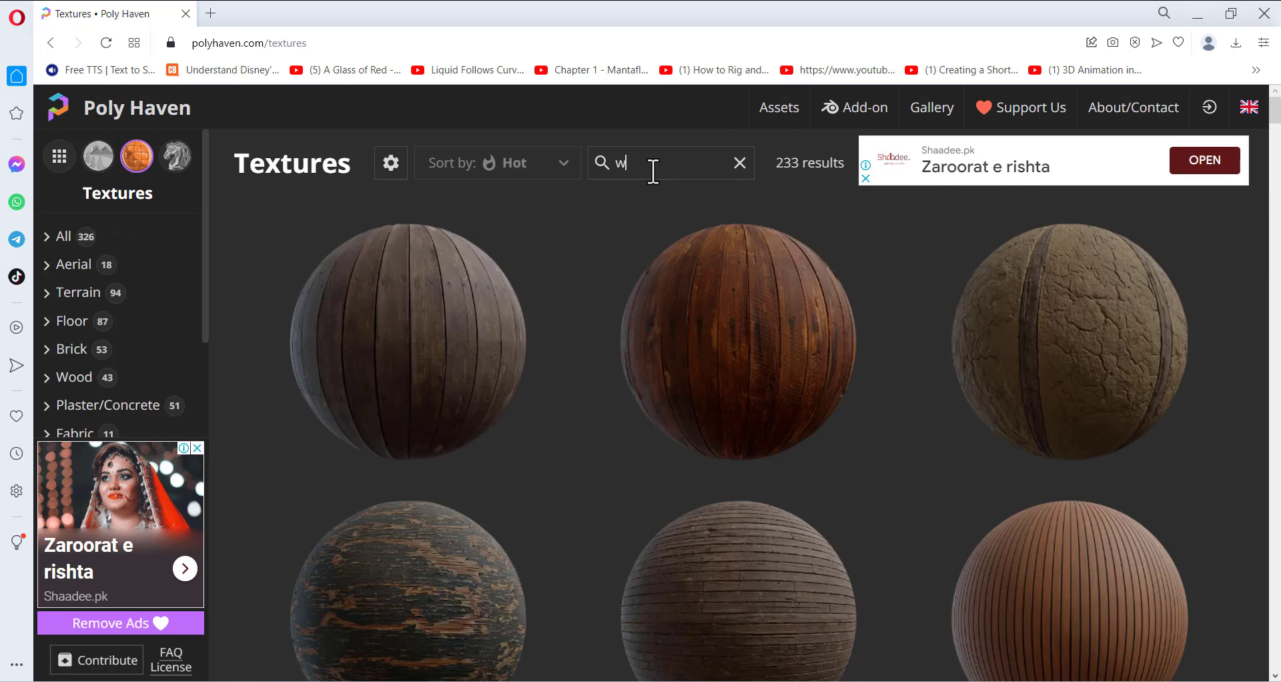
pyautogui.write('ood')
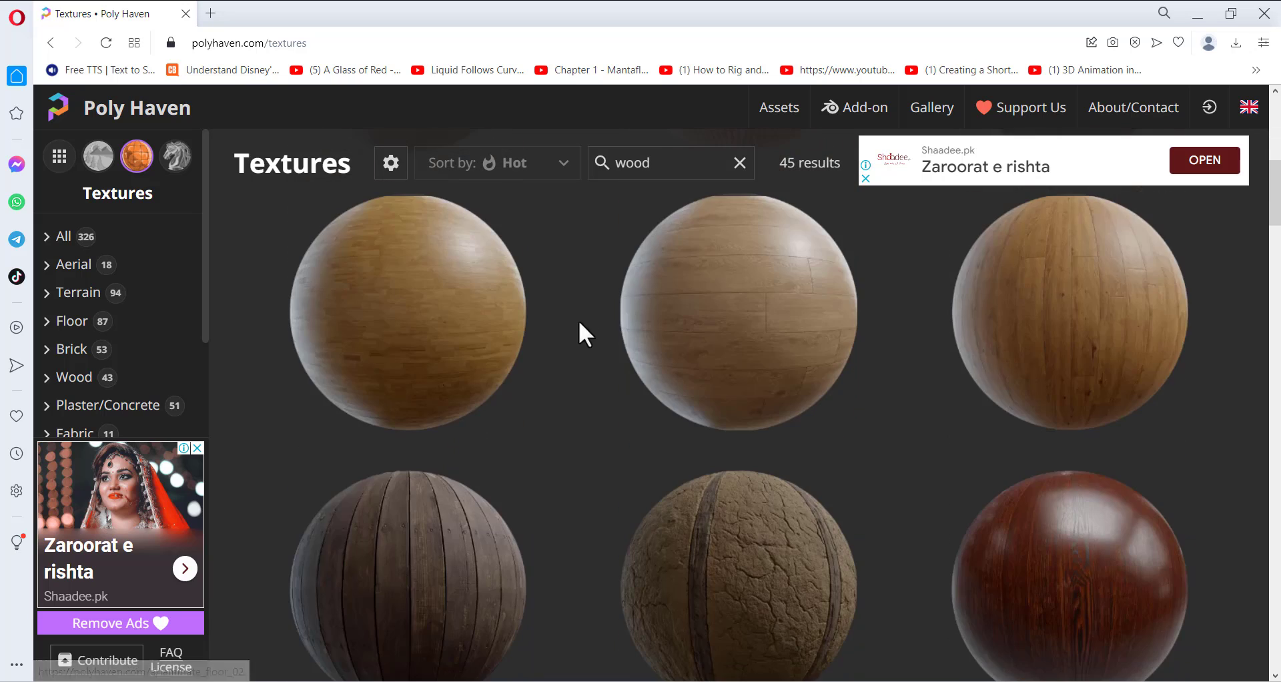
pyautogui.scroll(-3, 566, 342)
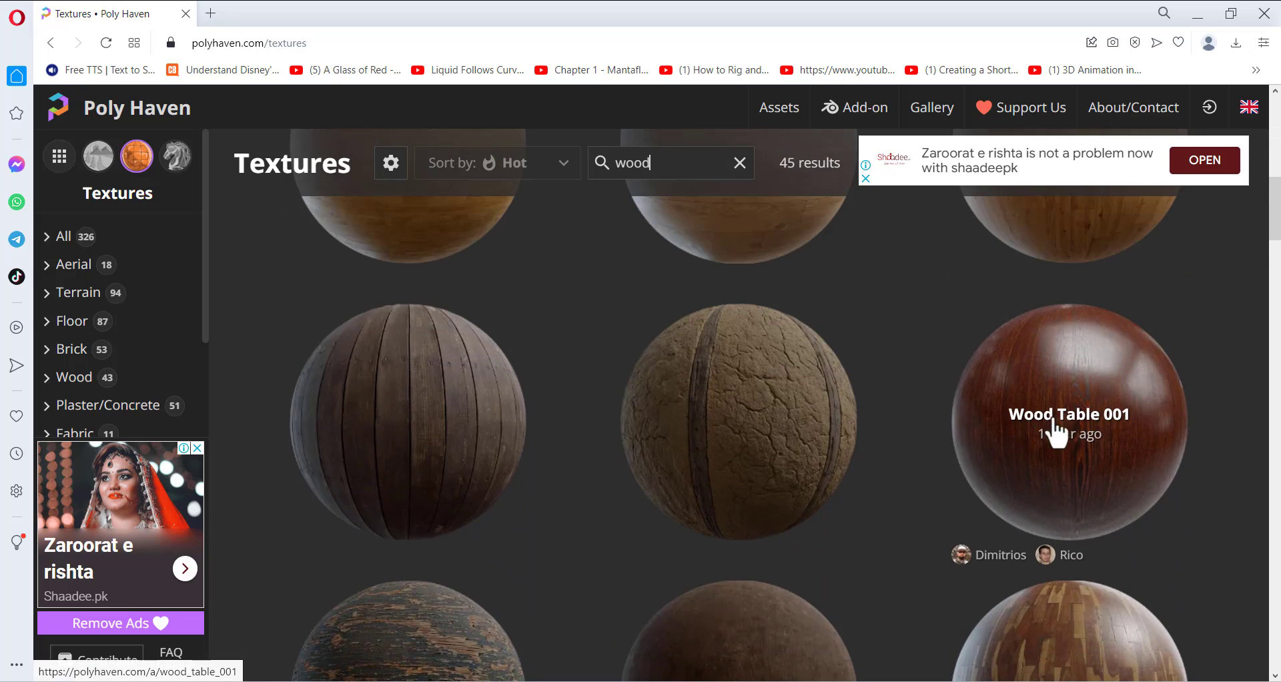
pyautogui.click(1197, 13)
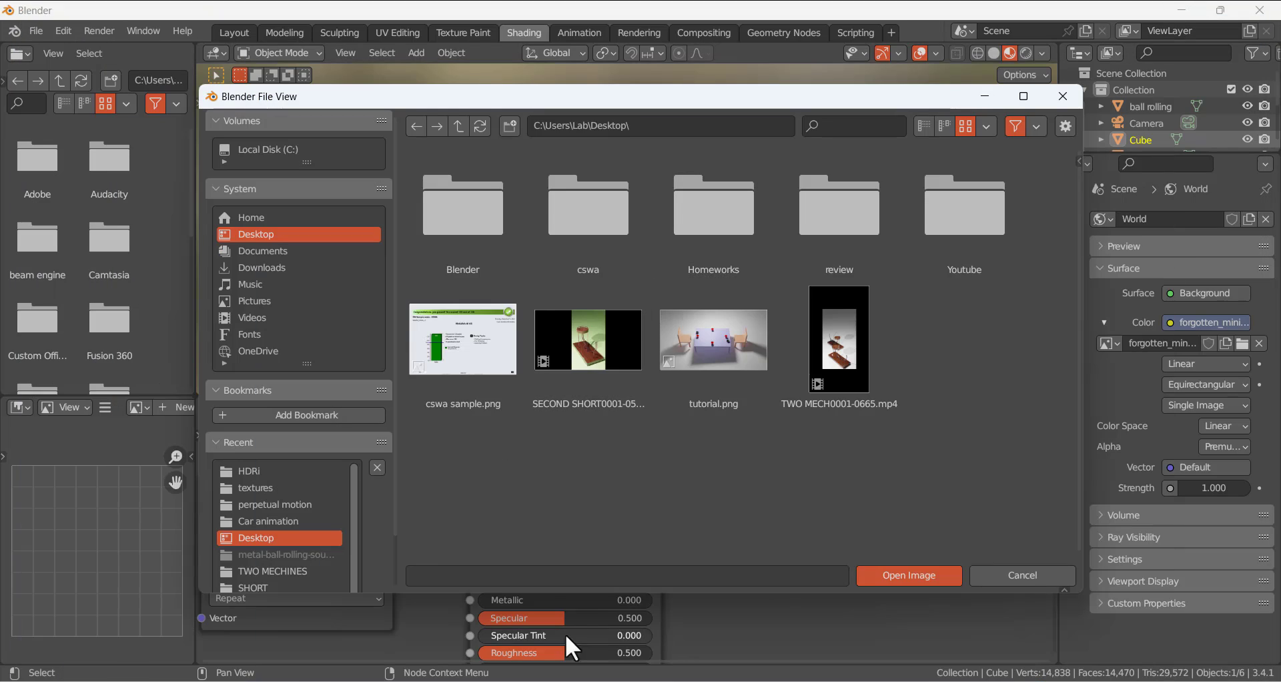
# Load the wood_table_001 images from the Blender Texture folder on the Desktop into the base material, with wood_table_001_diff_2k.jpg in the Image Texture node.
pyautogui.doubleClick(427, 217)
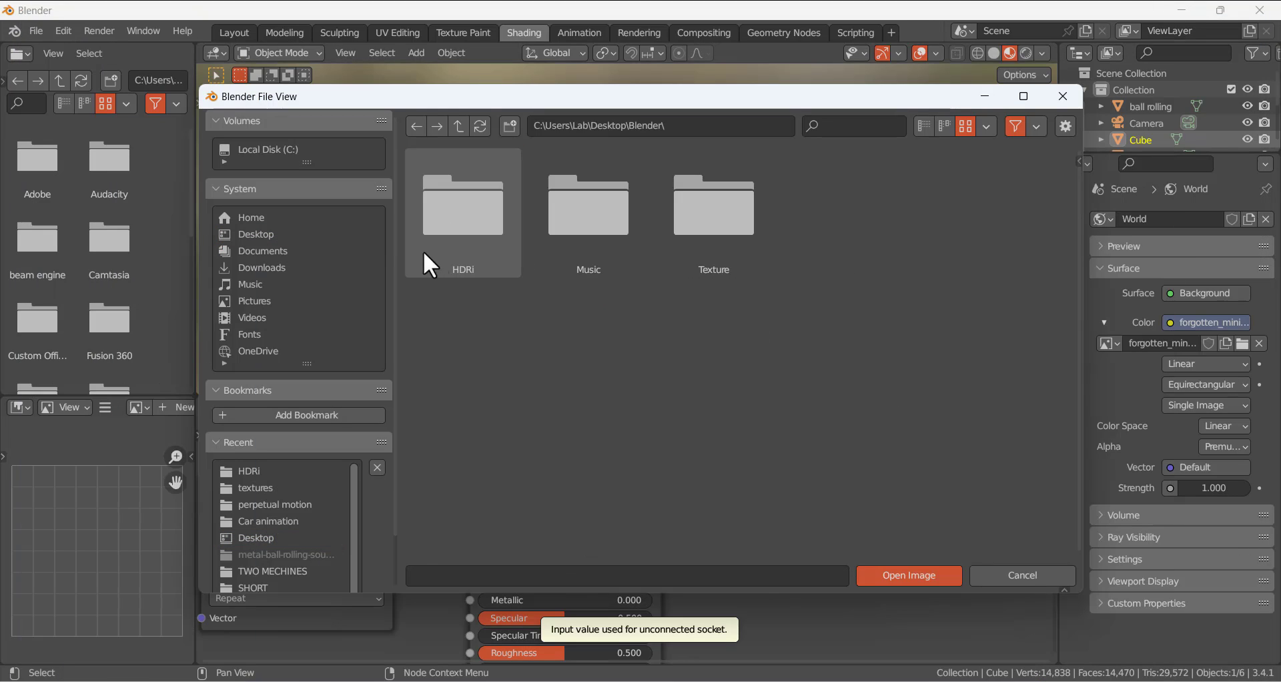
pyautogui.click(765, 248)
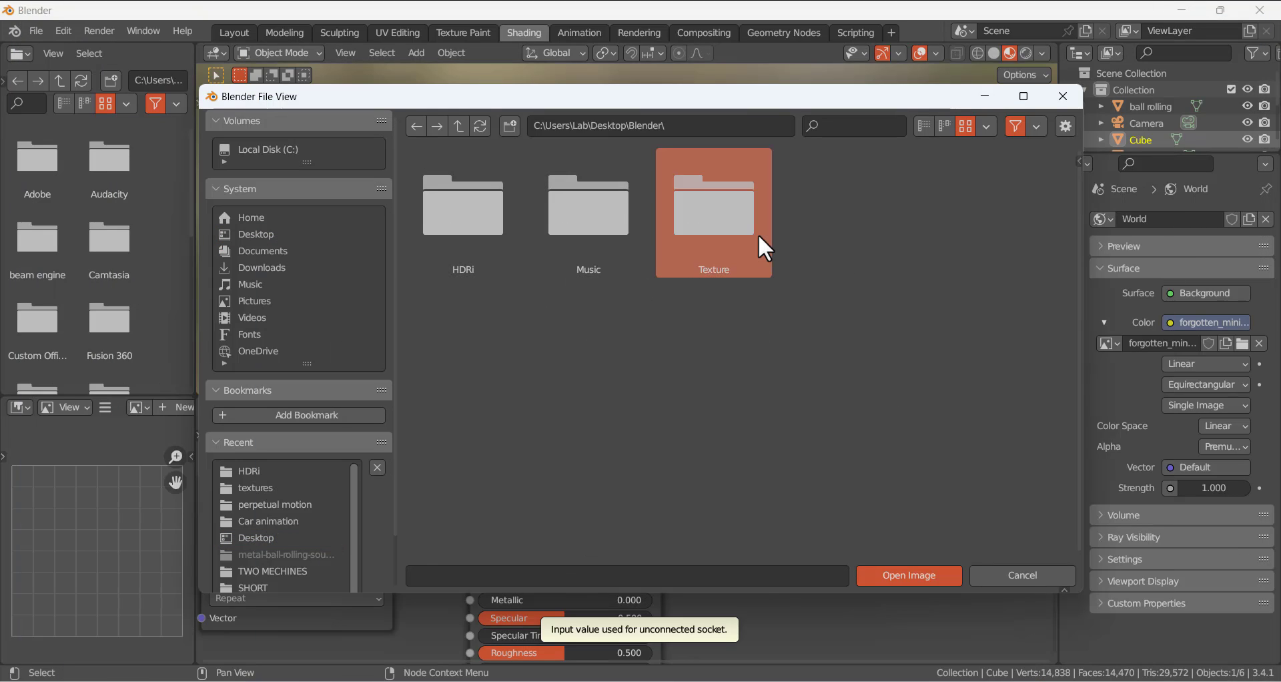
pyautogui.doubleClick(761, 239)
pyautogui.doubleClick(527, 261)
pyautogui.doubleClick(487, 235)
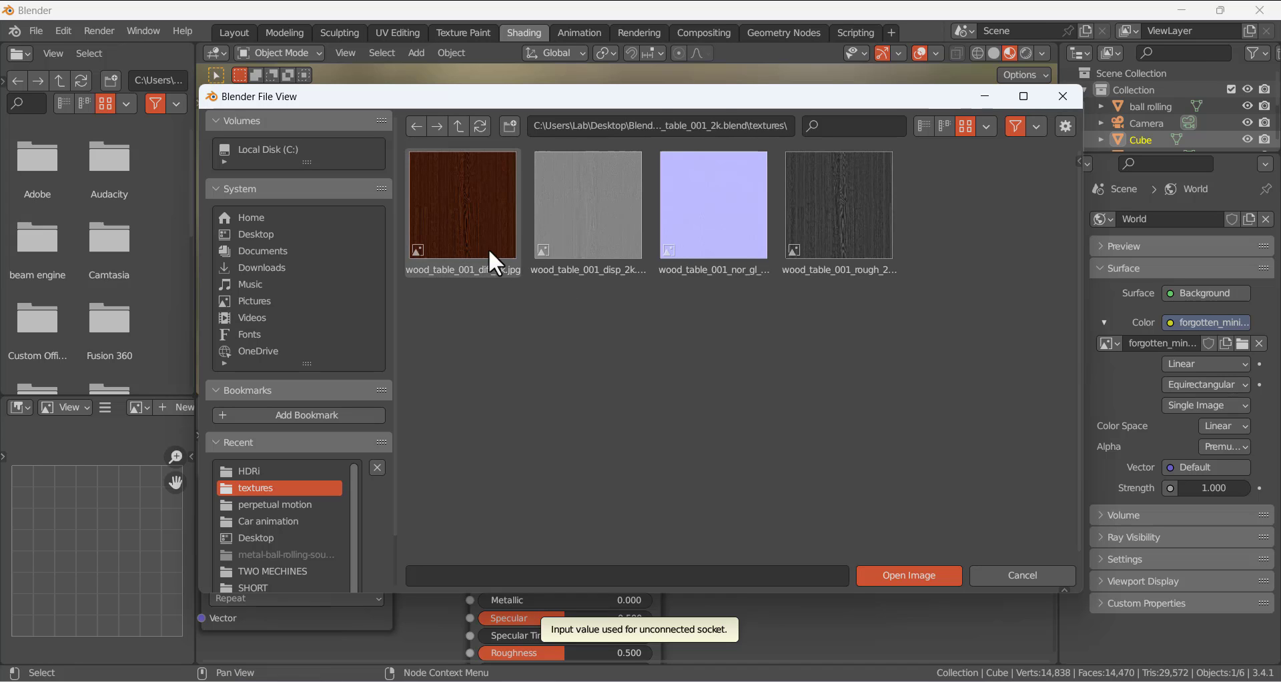
pyautogui.click(488, 248)
pyautogui.press('a')
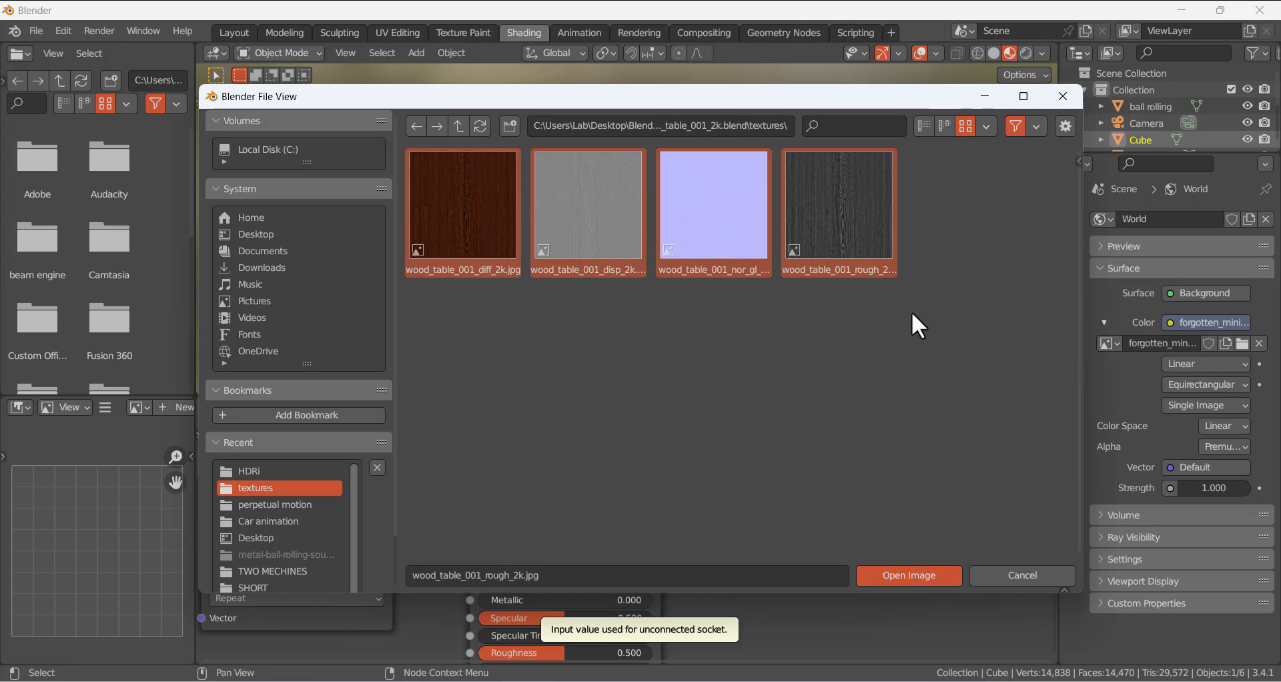
pyautogui.click(894, 573)
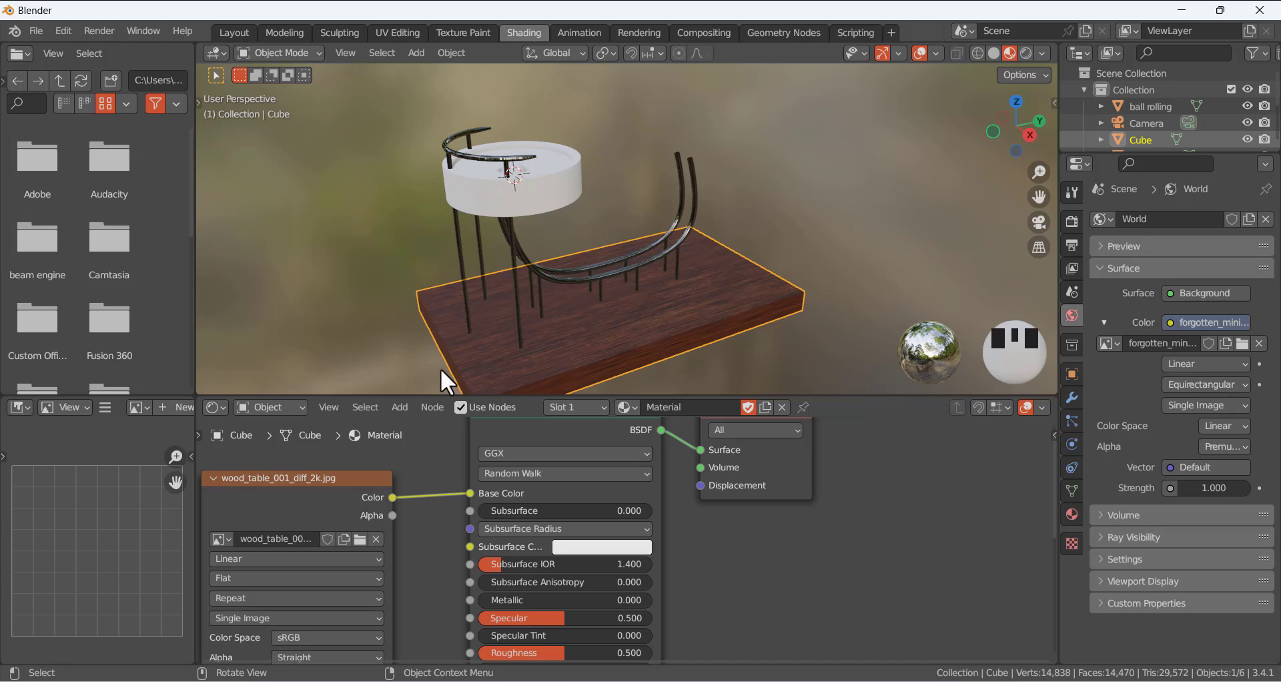
# Set the base's wood material to Metallic 0.560 and Roughness 0.104 in its Principled BSDF node.
pyautogui.scroll(-3, 582, 573)
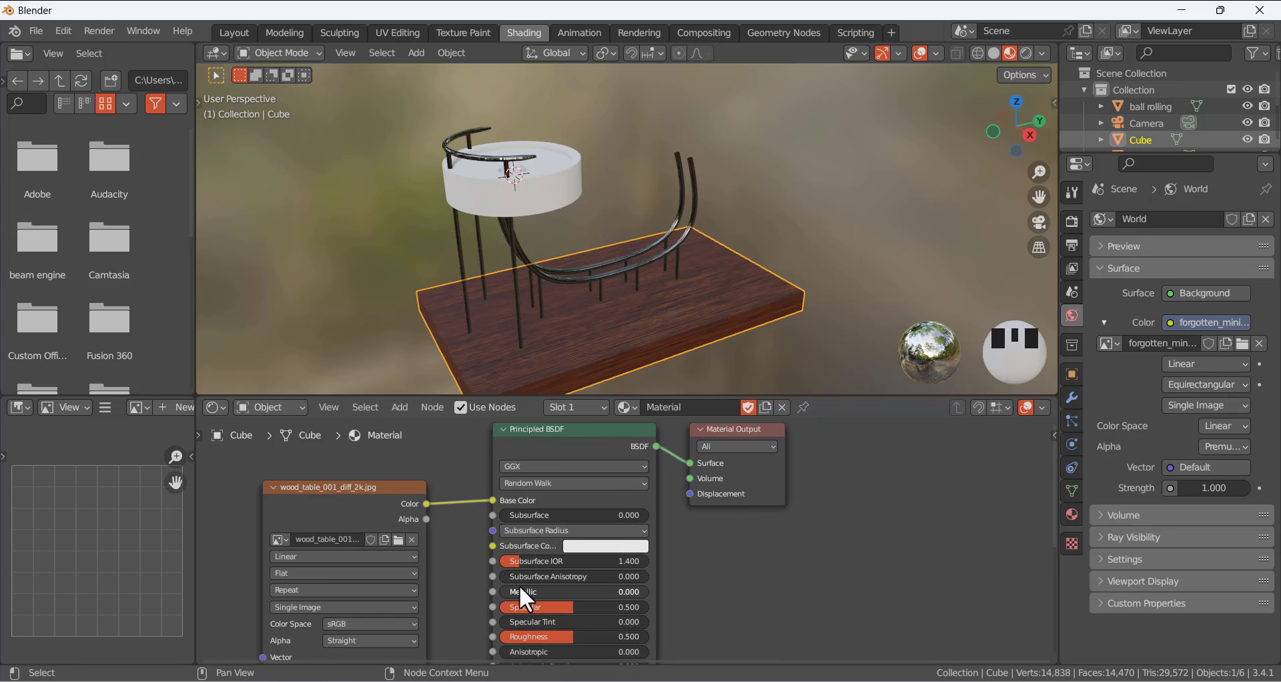
pyautogui.moveTo(519, 591)
pyautogui.mouseDown()
pyautogui.moveTo(578, 592)
pyautogui.moveTo(594, 621)
pyautogui.mouseUp()
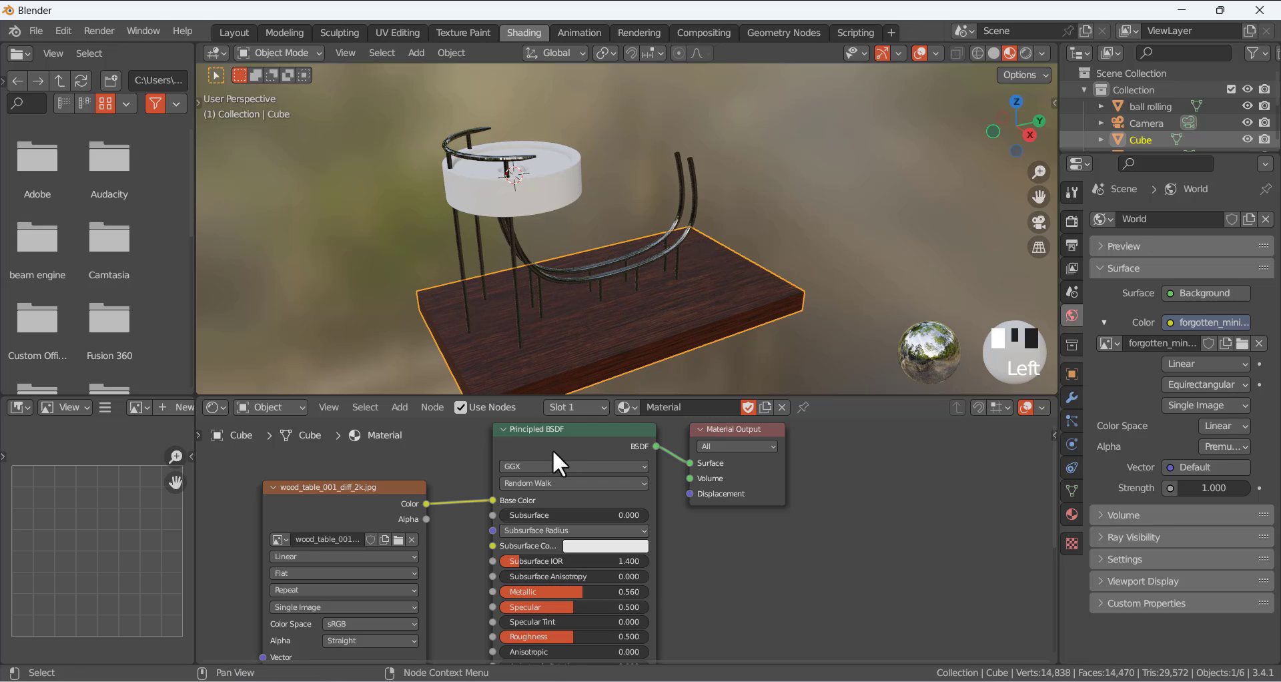
pyautogui.moveTo(543, 433); pyautogui.dragTo(539, 355)
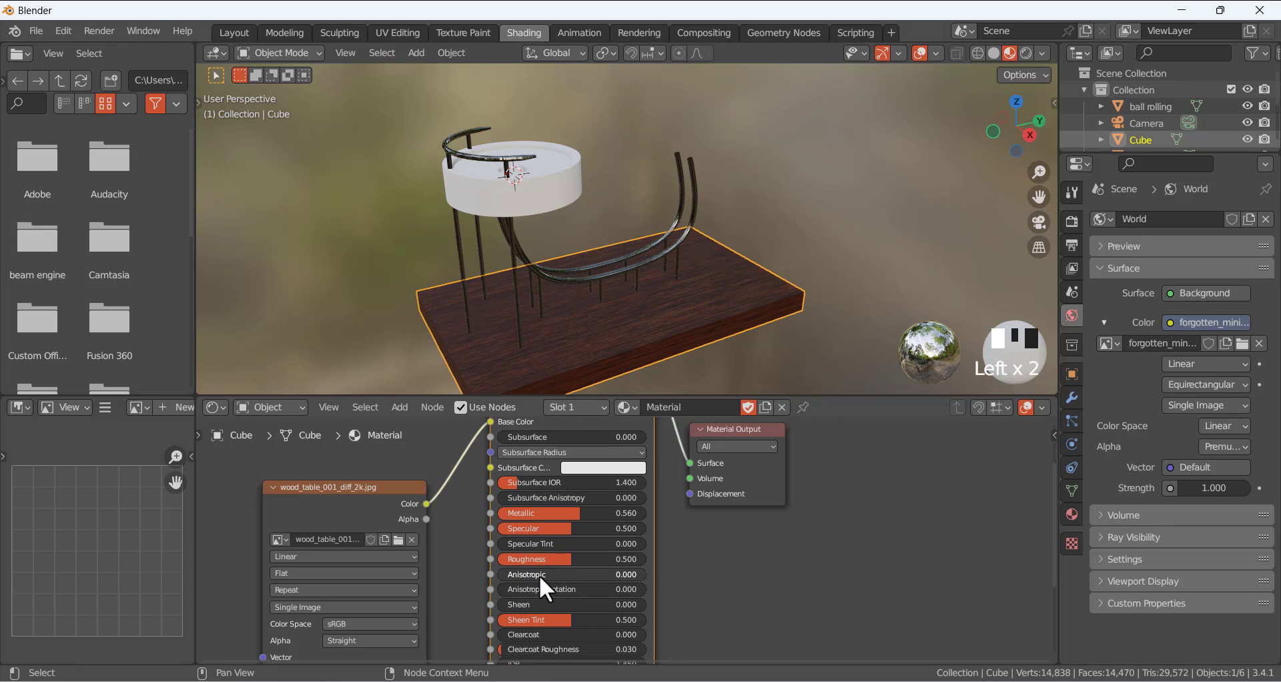
pyautogui.moveTo(527, 558); pyautogui.dragTo(486, 558)
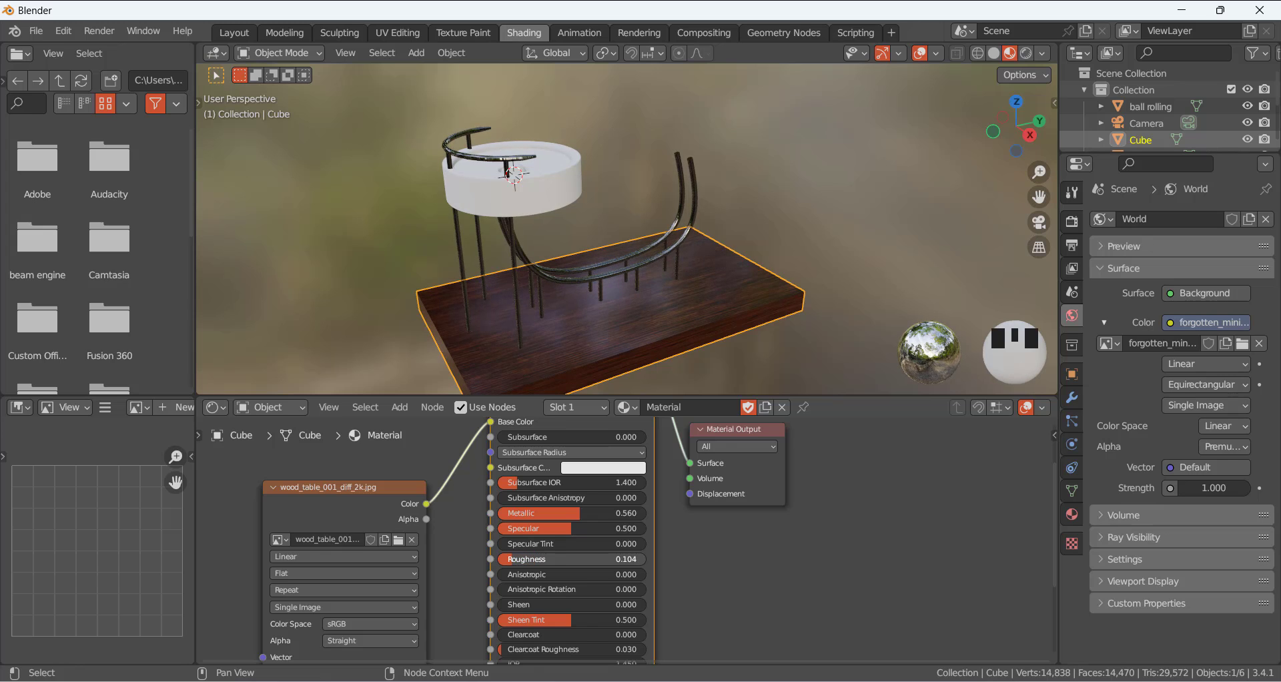
# Try the existing metal material on the small ball inside the cylinder and unlink it from the ball.
pyautogui.click(855, 210)
pyautogui.moveTo(855, 209); pyautogui.dragTo(497, 154, button='middle')
pyautogui.click(508, 166)
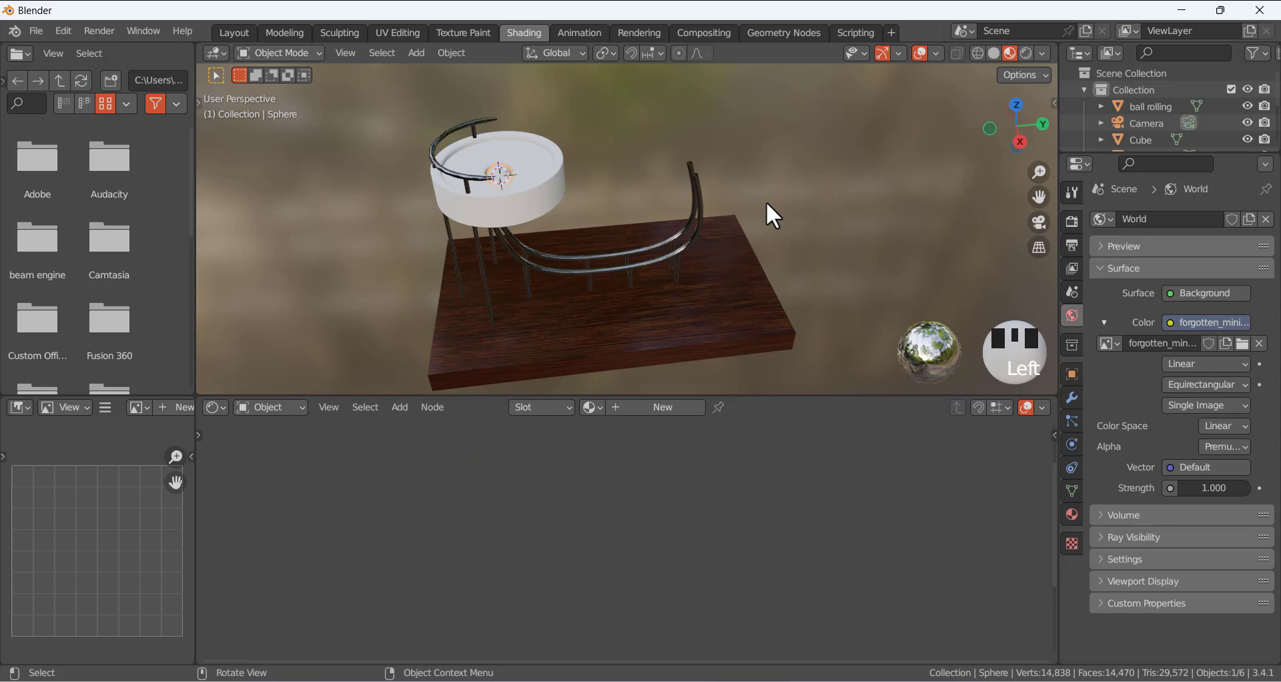
pyautogui.click(591, 408)
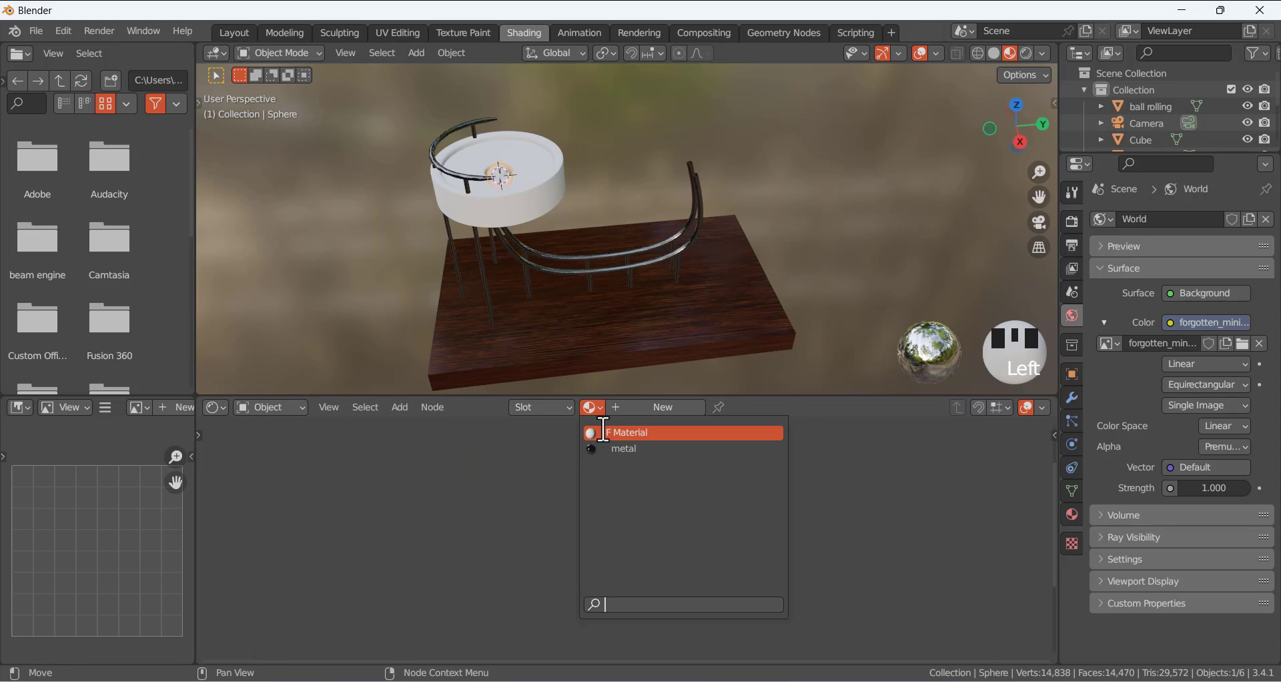
pyautogui.click(623, 448)
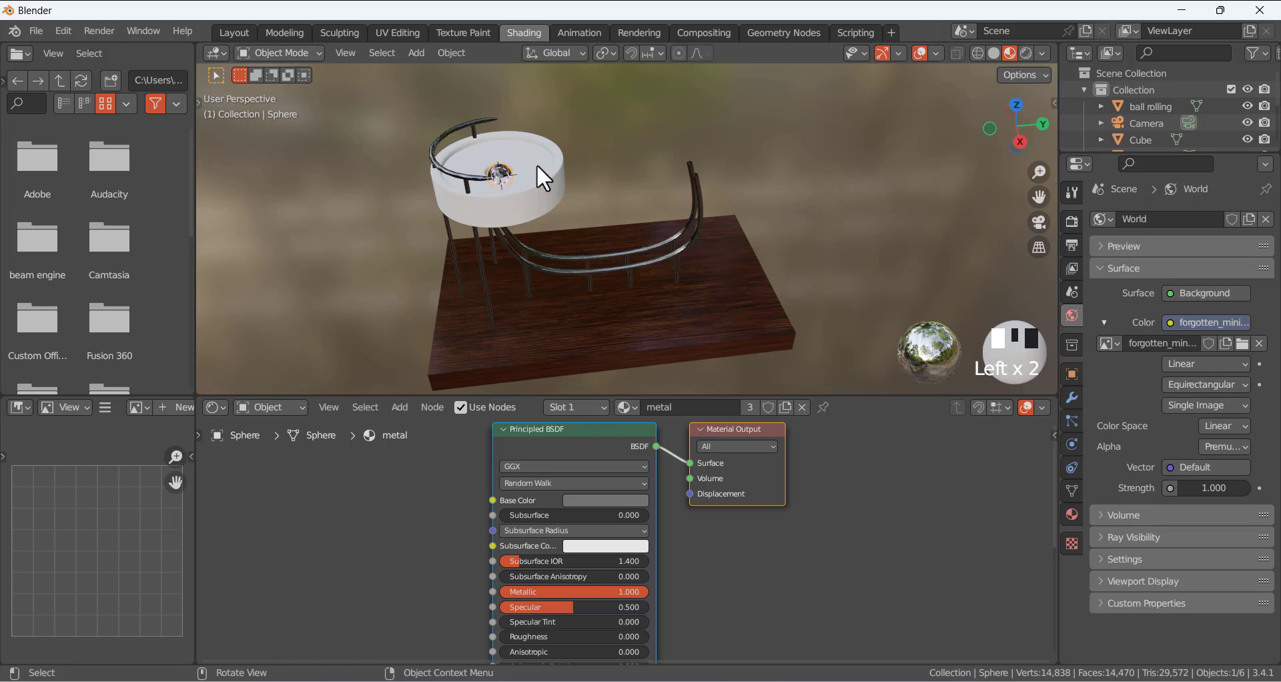
pyautogui.click(1071, 513)
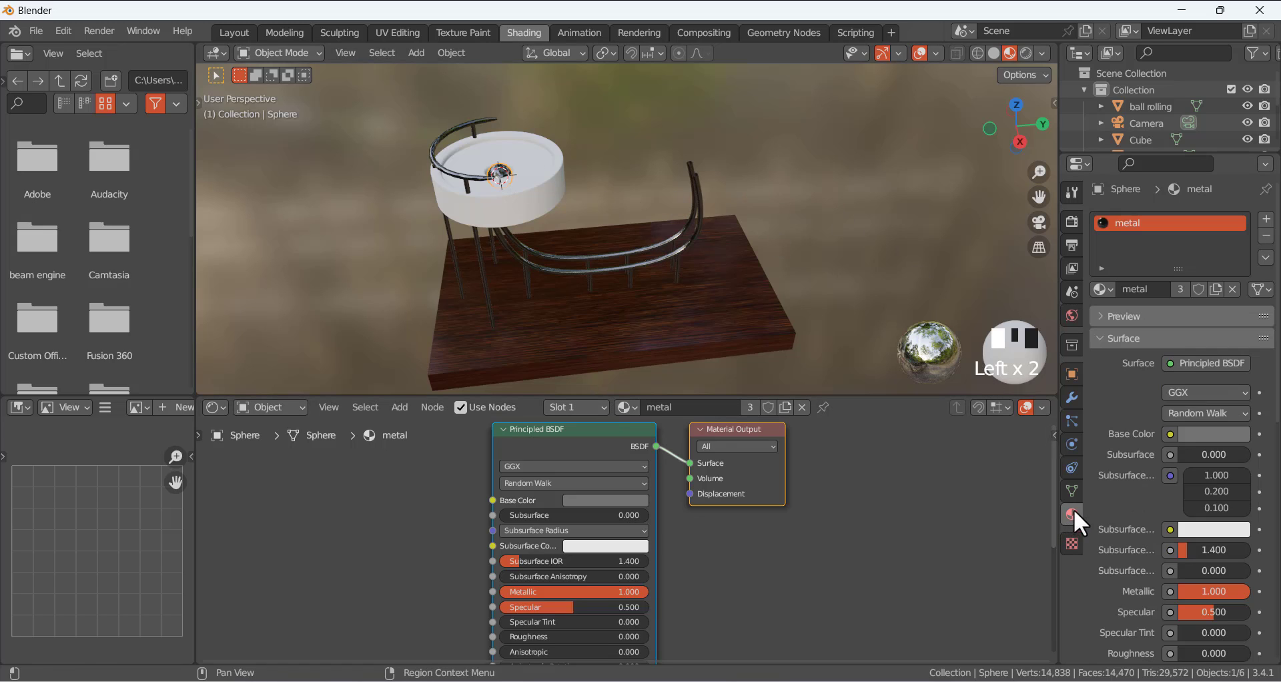
pyautogui.click(1231, 288)
pyautogui.scroll(2, 535, 167)
pyautogui.scroll(-2, 535, 167)
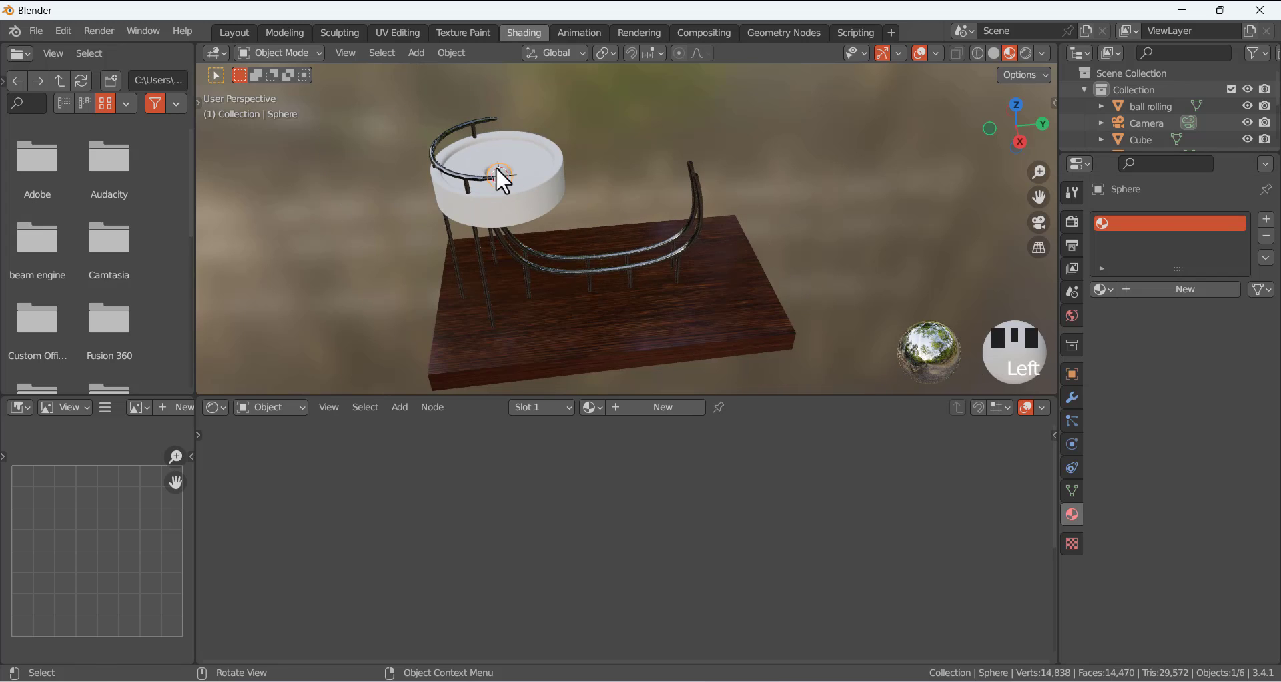
# Create a new material for the ball with an Emission surface and set its Strength to 4.400.
pyautogui.click(1127, 293)
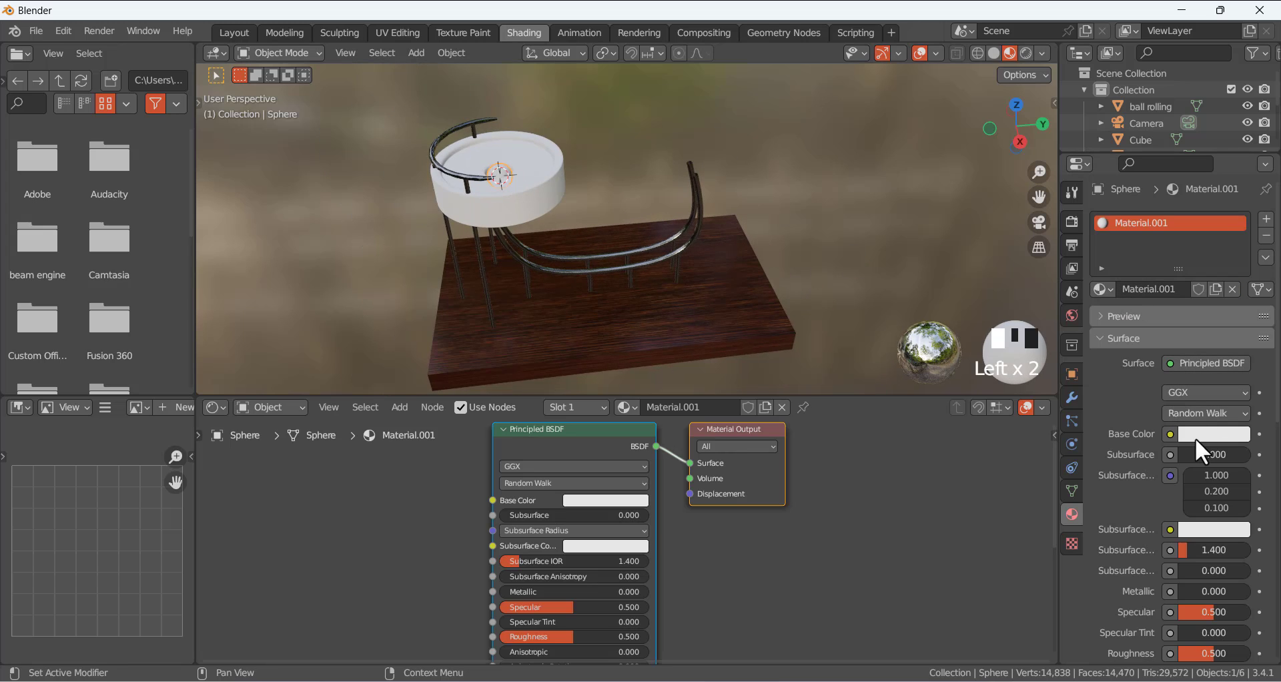
pyautogui.click(1190, 363)
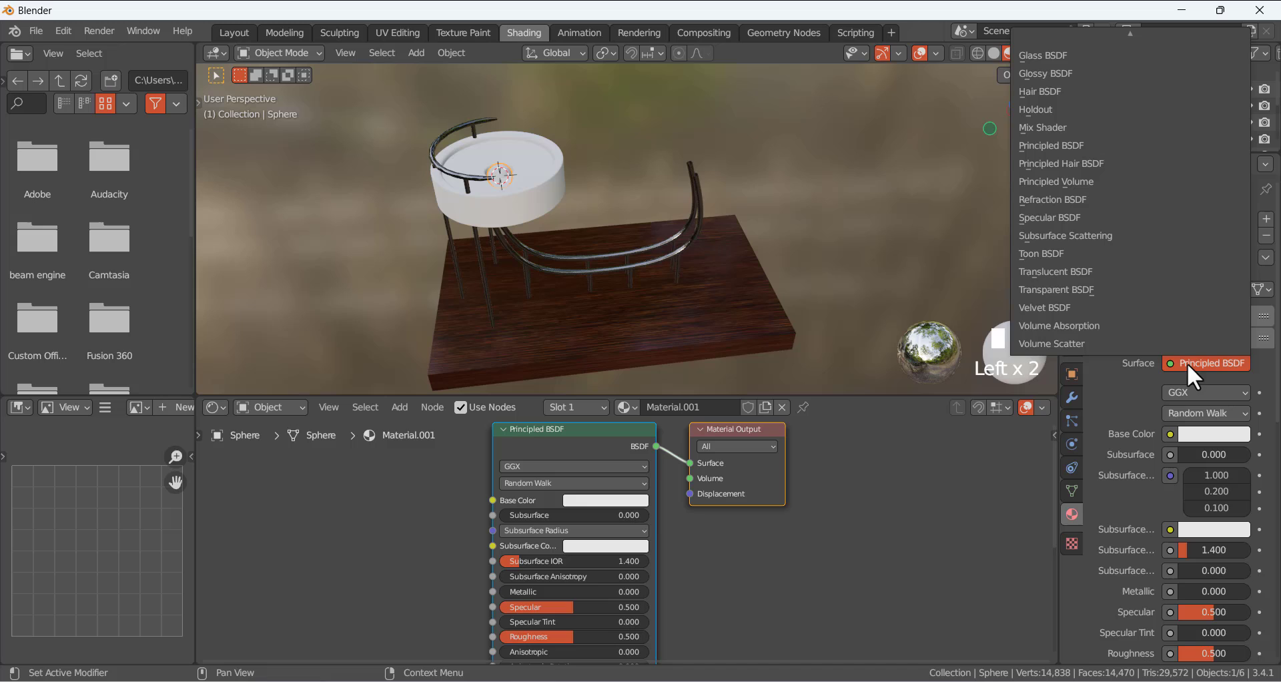
pyautogui.click(1069, 85)
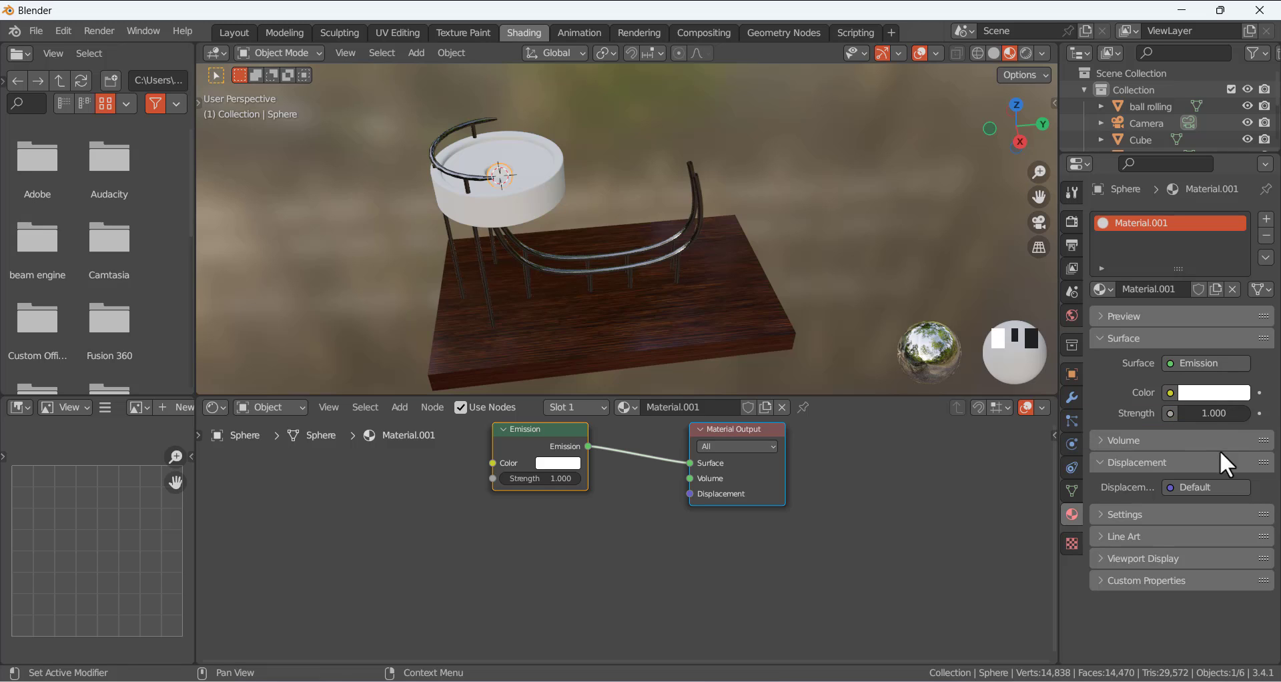
pyautogui.moveTo(1208, 418); pyautogui.dragTo(1247, 418)
pyautogui.click(577, 151)
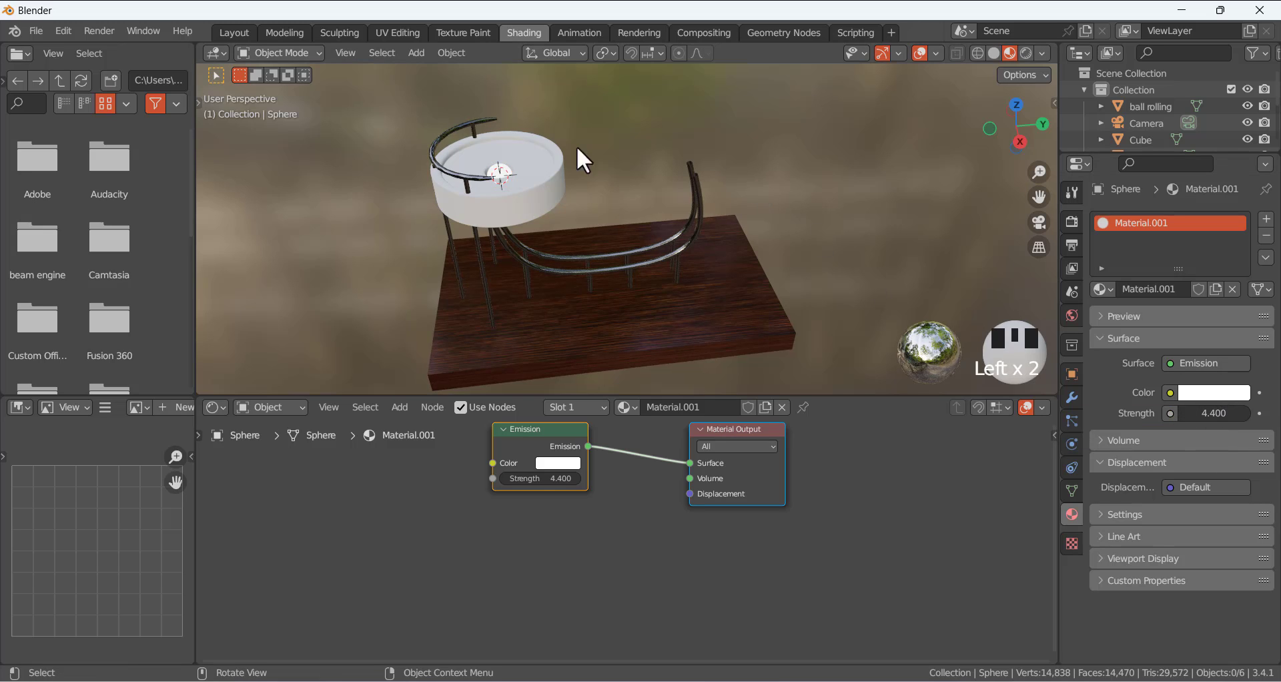
# Assign the base's existing wood-textured material to the cylinder.
pyautogui.click(527, 211)
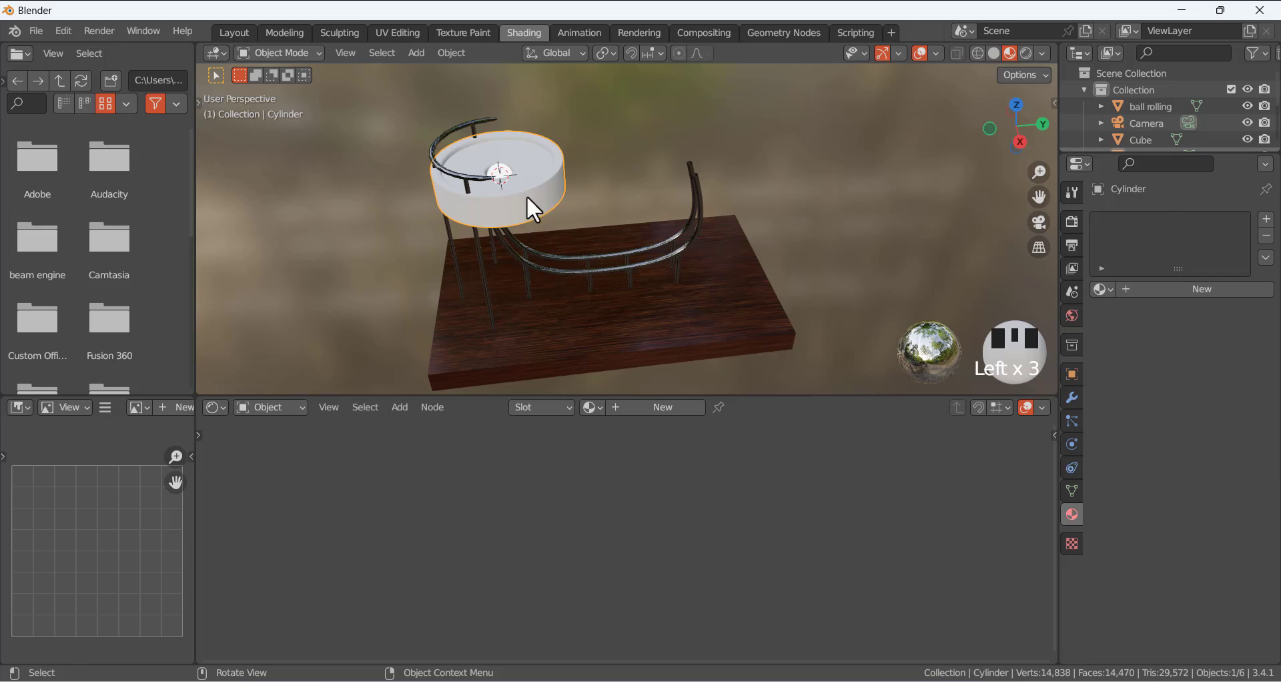
pyautogui.click(593, 407)
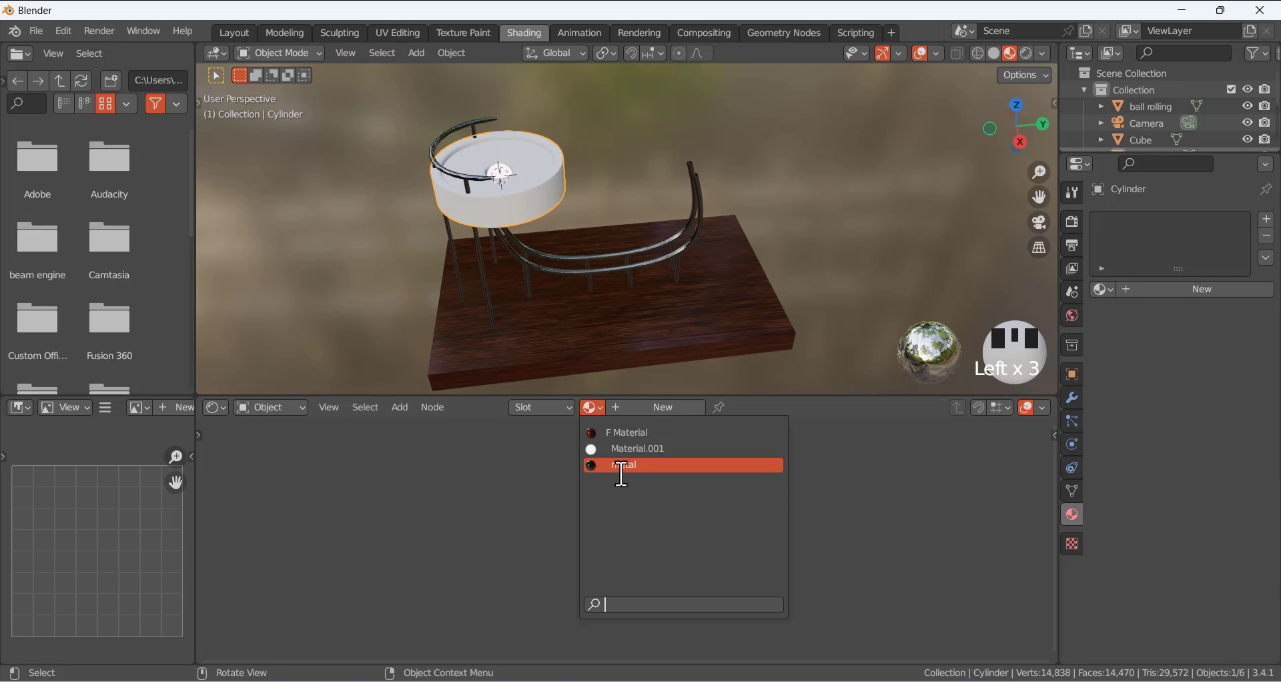
pyautogui.click(622, 432)
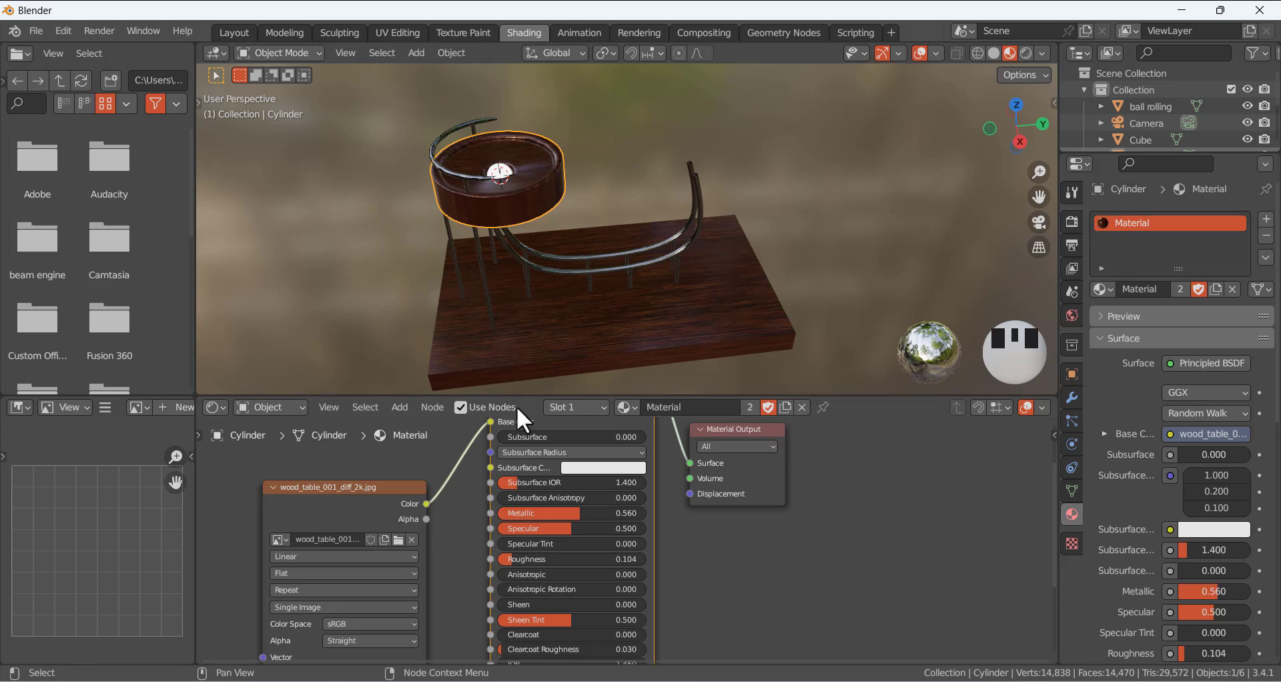
pyautogui.scroll(3, 530, 176)
pyautogui.scroll(-2, 529, 176)
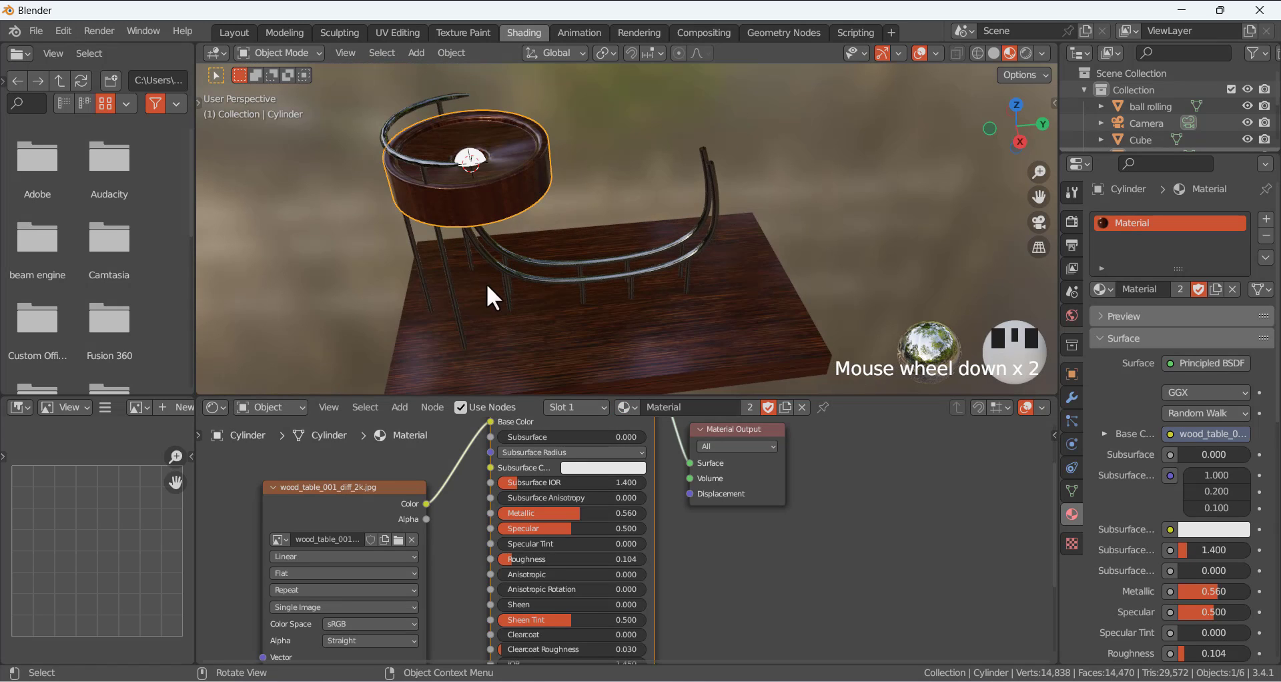
# Adjust the shared wood material to Metallic 0.127, Specular 0.384 and Roughness 0.073.
pyautogui.moveTo(487, 285); pyautogui.dragTo(511, 335, button='middle')
pyautogui.moveTo(562, 517); pyautogui.dragTo(644, 517)
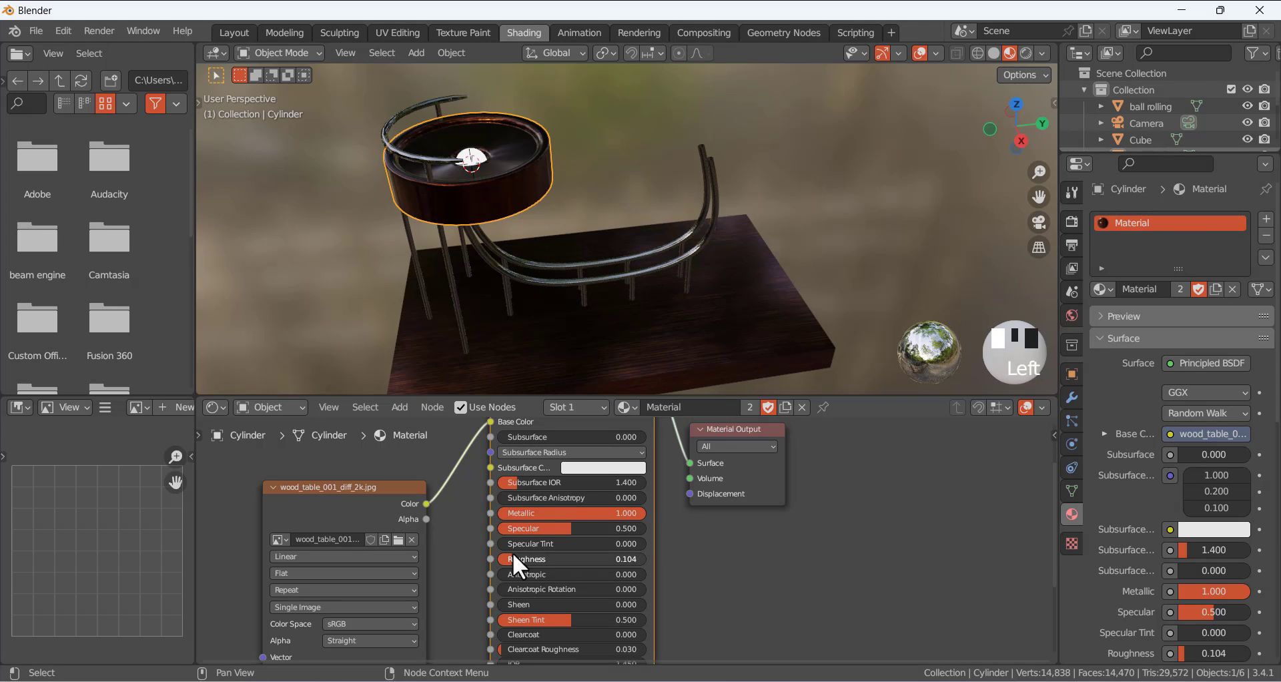
pyautogui.moveTo(513, 559); pyautogui.dragTo(490, 559)
pyautogui.moveTo(559, 231); pyautogui.dragTo(500, 182, button='middle')
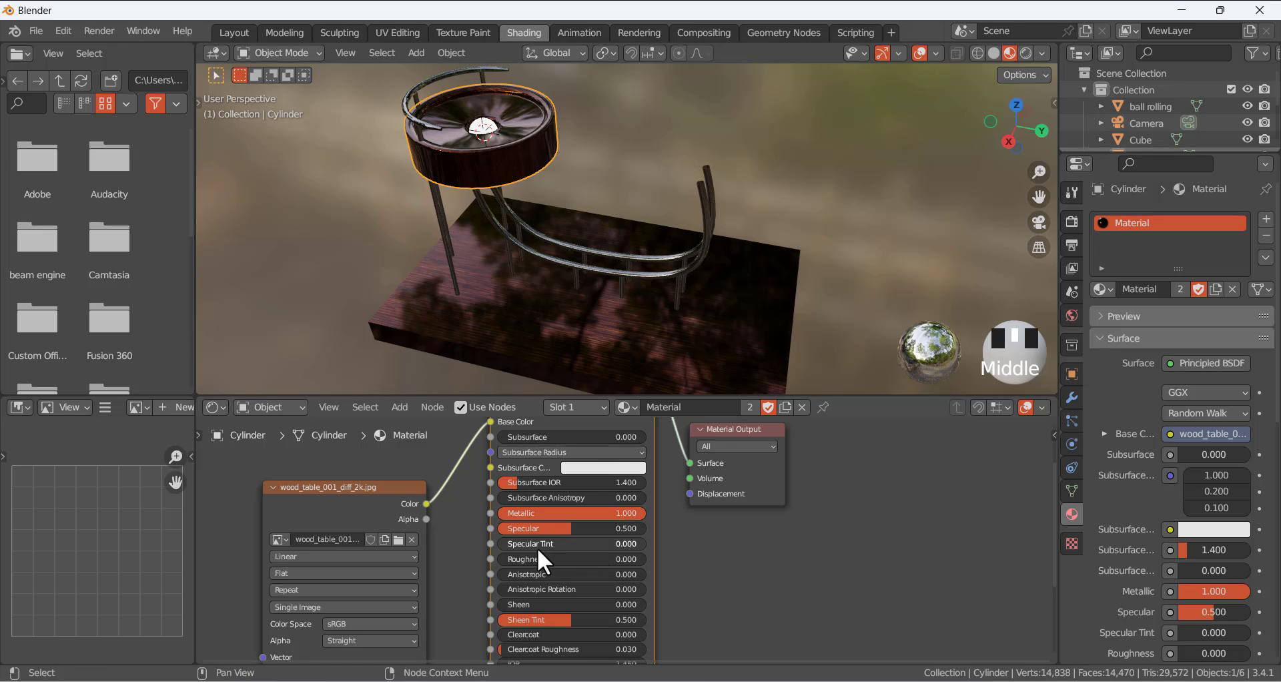
pyautogui.moveTo(627, 513); pyautogui.dragTo(518, 559)
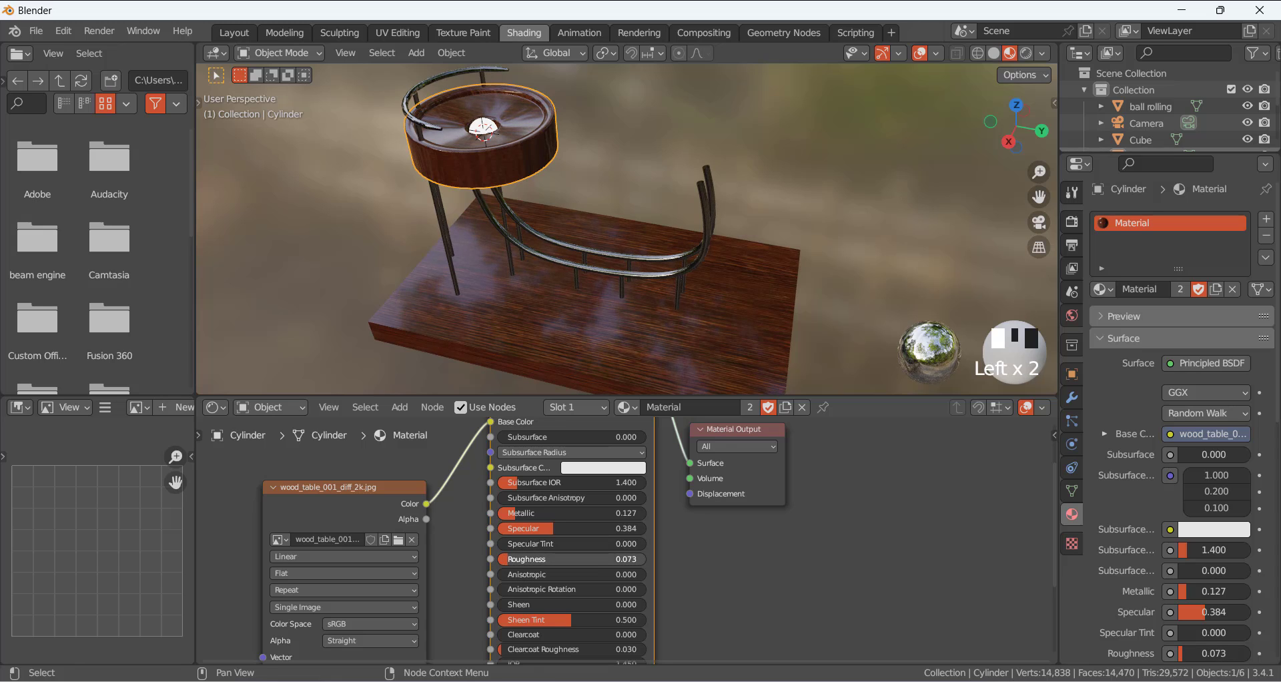
pyautogui.click(313, 336)
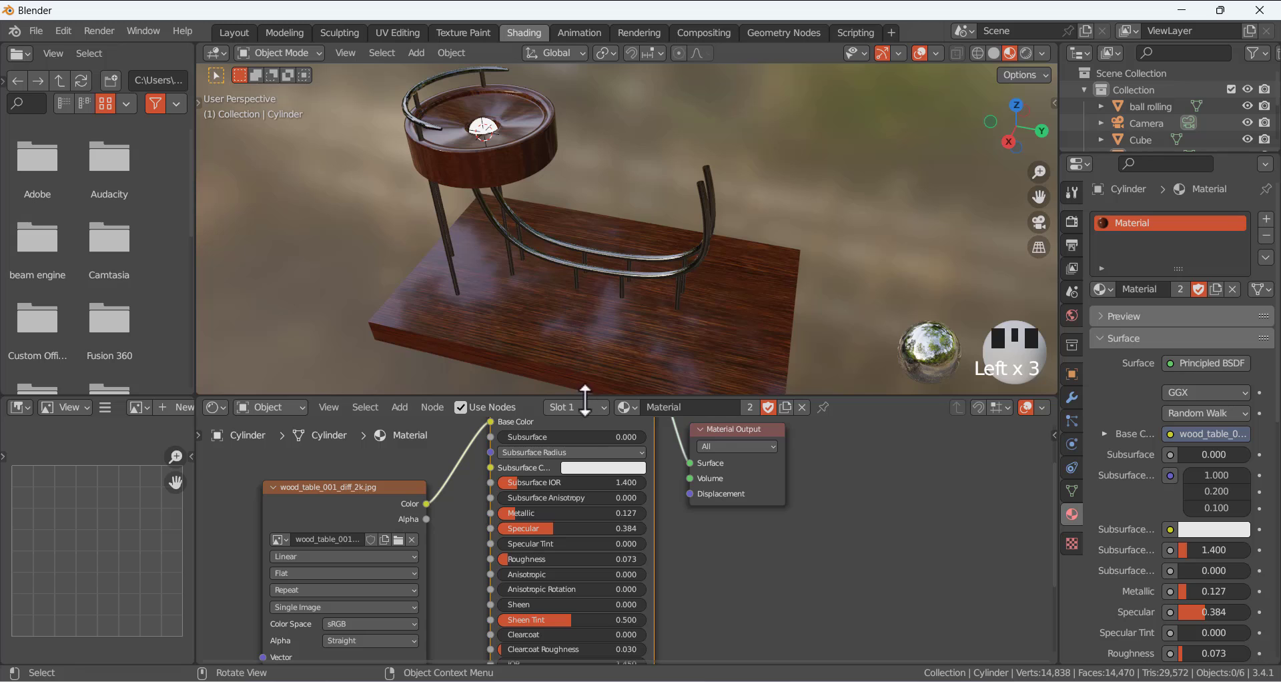
pyautogui.click(484, 171)
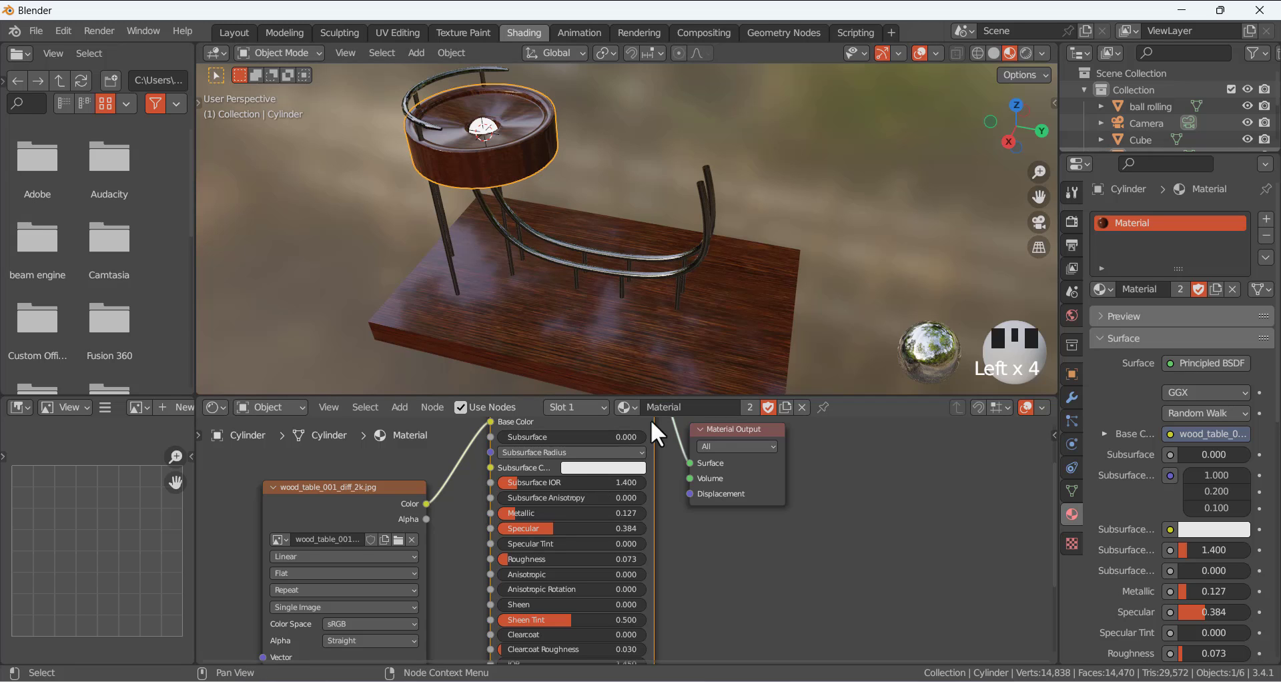
# Show the model in Rendered viewport shading and return to the Layout workspace to inspect it.
pyautogui.moveTo(570, 102); pyautogui.dragTo(599, 146, button='middle')
pyautogui.scroll(-2, 765, 158)
pyautogui.scroll(2, 766, 158)
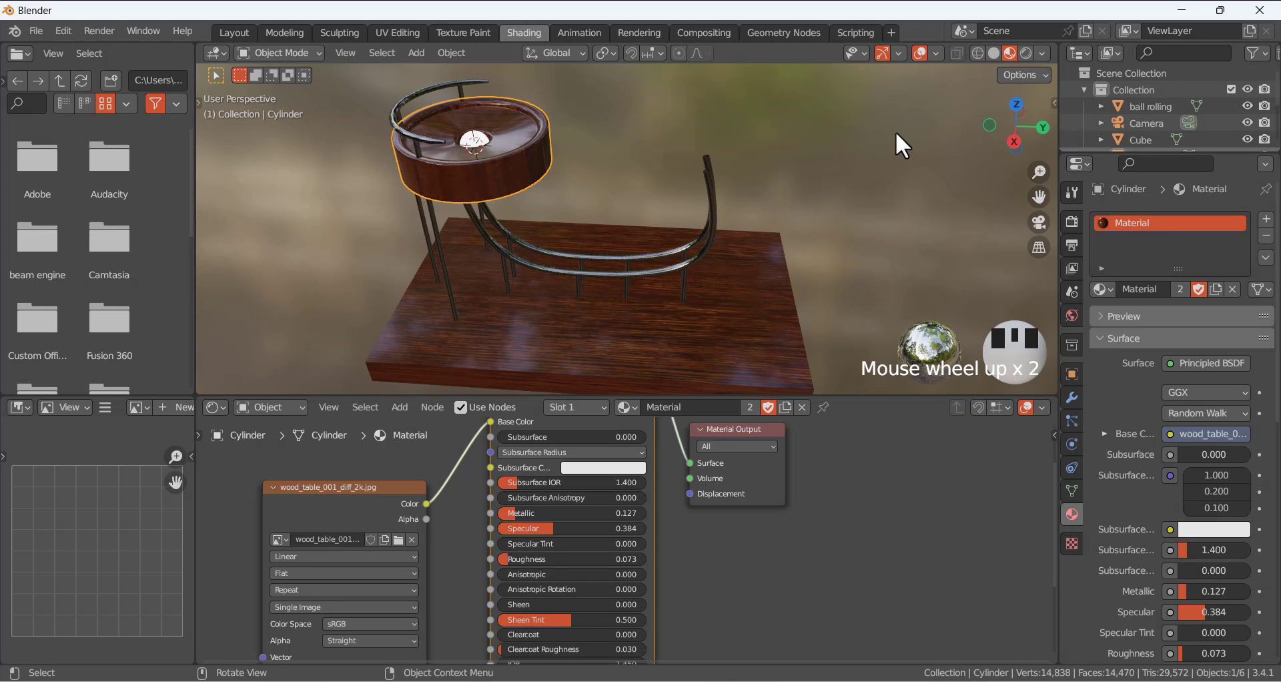
pyautogui.click(1025, 53)
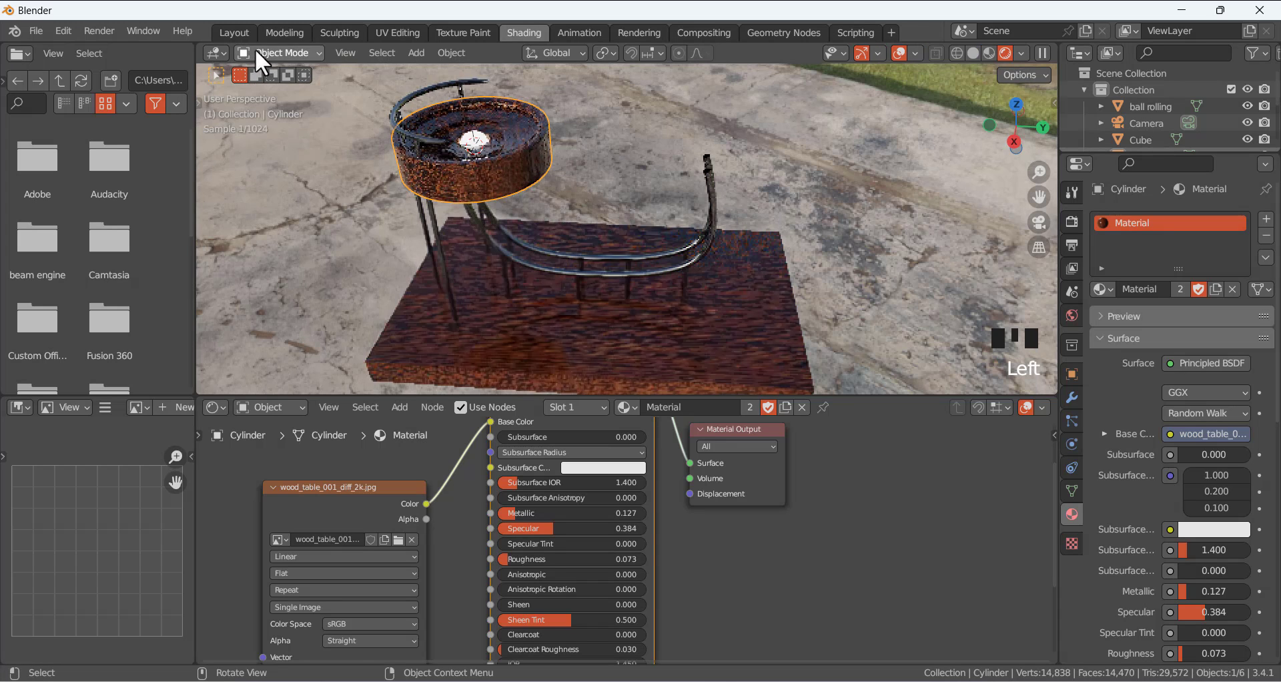
pyautogui.click(247, 37)
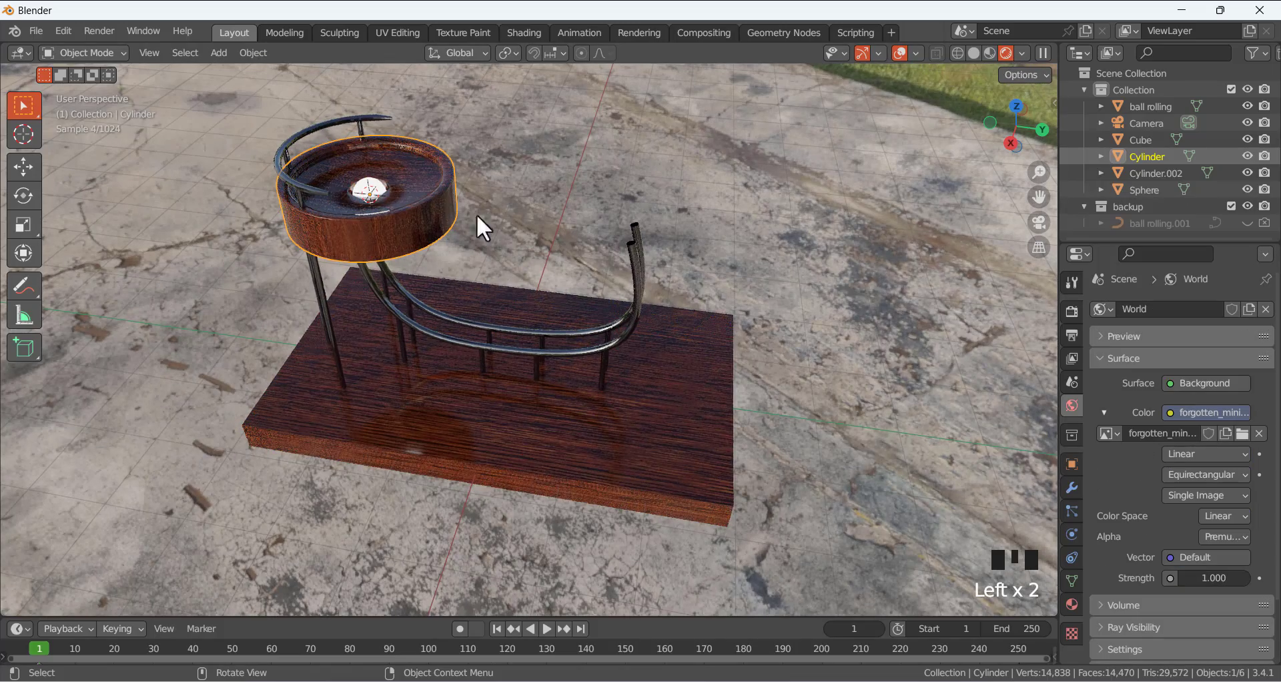
pyautogui.moveTo(476, 214); pyautogui.dragTo(443, 229, button='middle')
pyautogui.scroll(3, 490, 270)
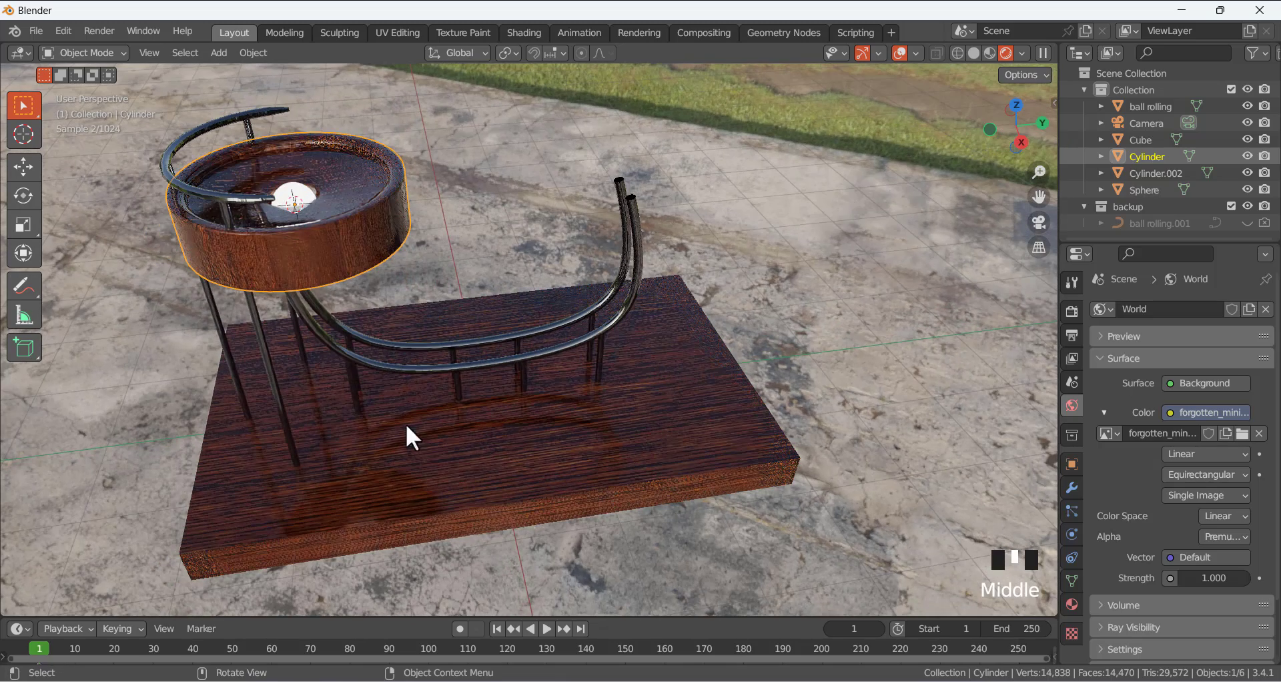